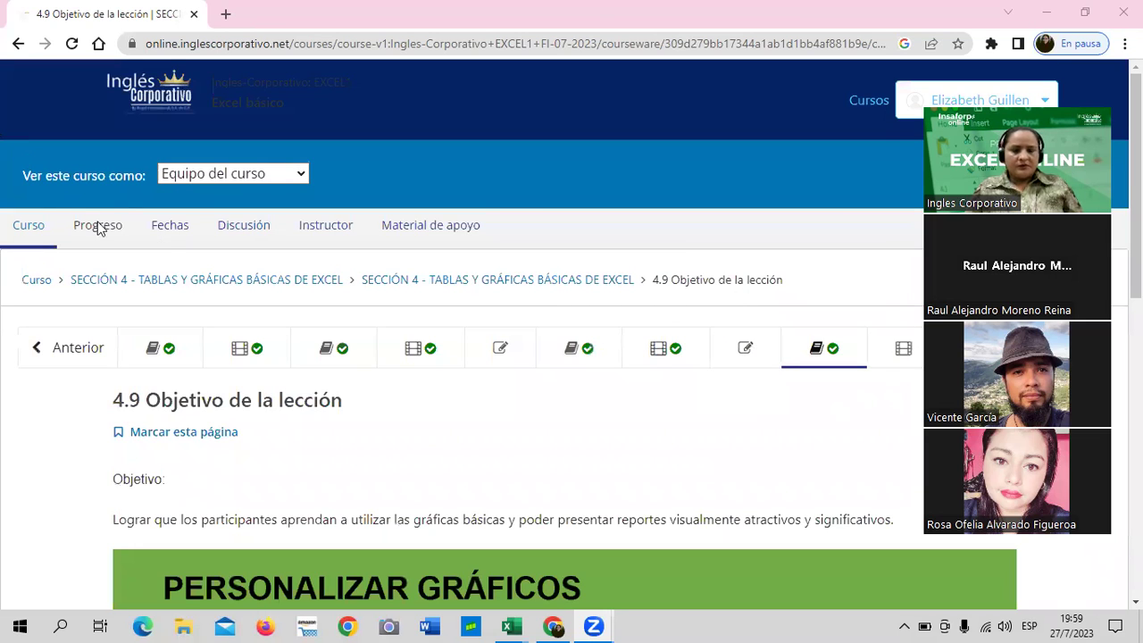
- Open the Inglés Corporativo Progreso page and scroll down through the grade chart
{"action": "left_click", "coordinate": [97, 227]}
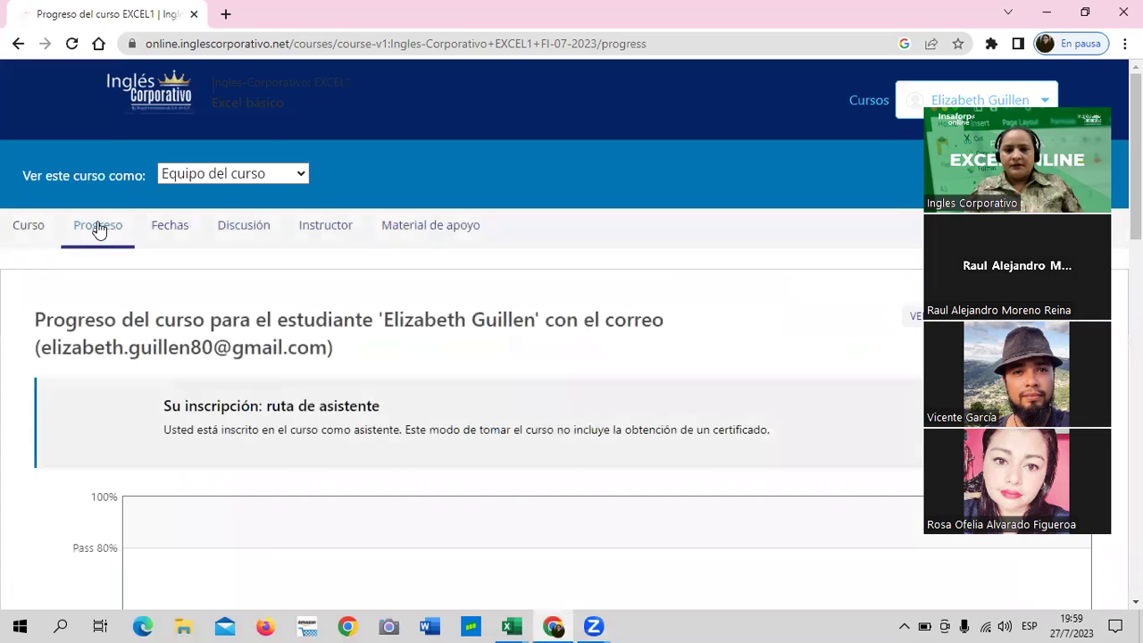
{"action": "scroll", "coordinate": [578, 356], "scroll_direction": "down", "scroll_amount": 1}
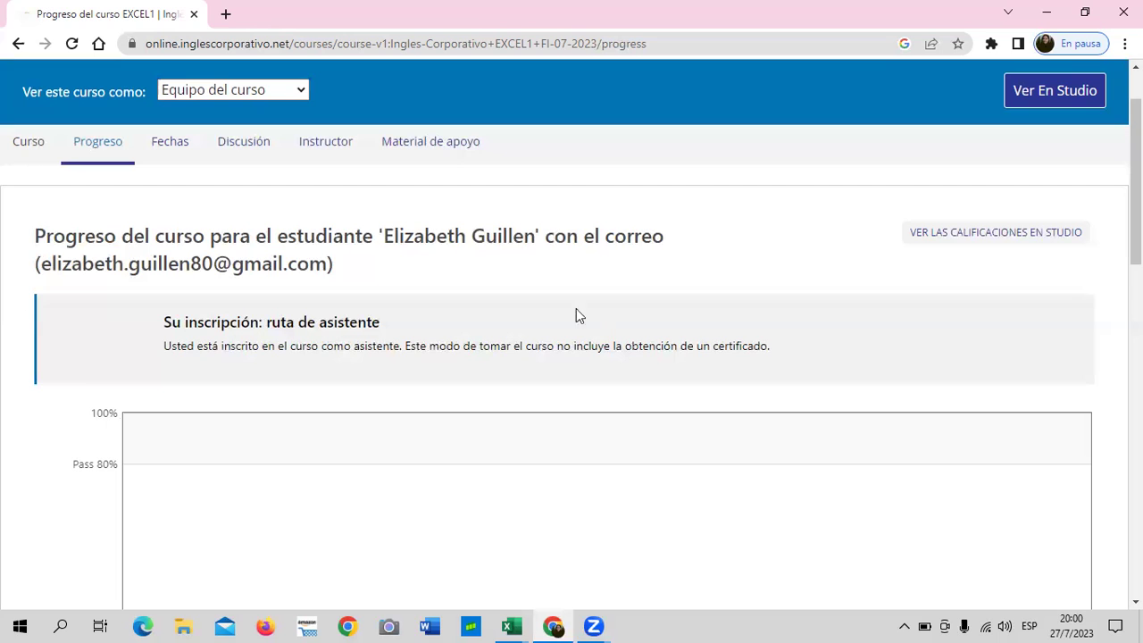
{"action": "scroll", "coordinate": [791, 420], "scroll_direction": "down", "scroll_amount": 2}
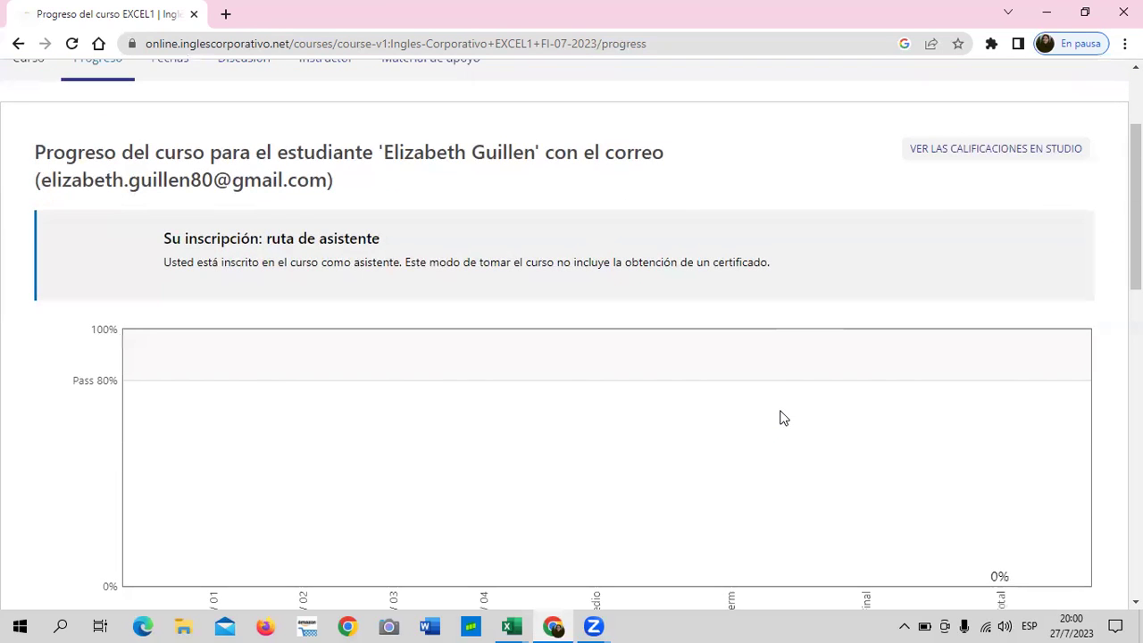
{"action": "scroll", "coordinate": [783, 418], "scroll_direction": "down", "scroll_amount": 2}
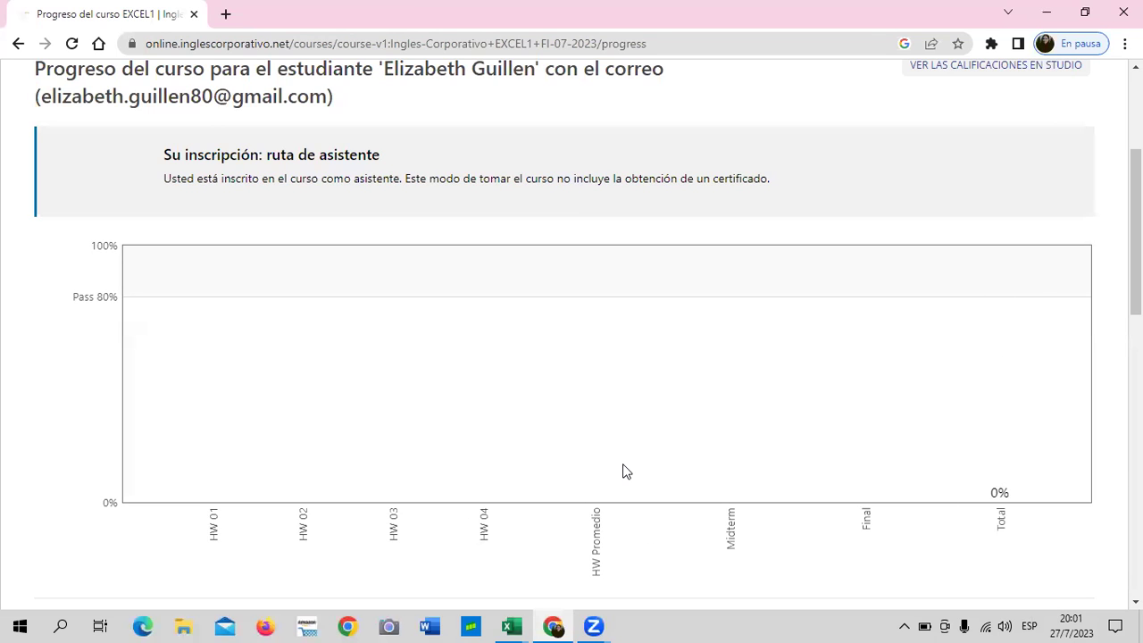
{"action": "scroll", "coordinate": [502, 452], "scroll_direction": "up", "scroll_amount": 2}
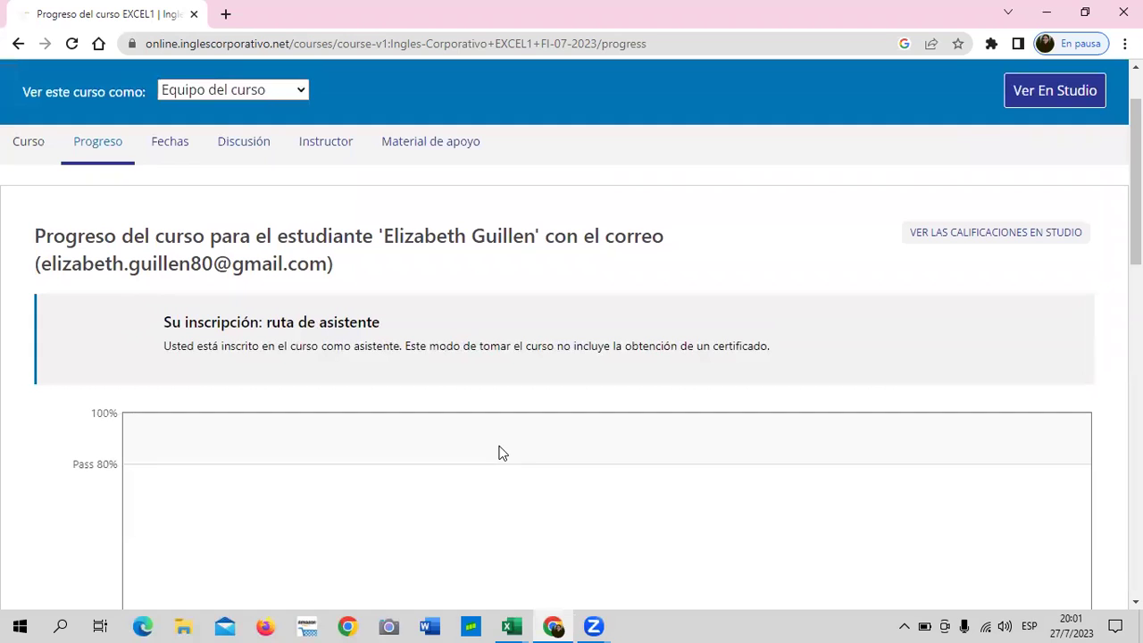
{"action": "scroll", "coordinate": [480, 441], "scroll_direction": "down", "scroll_amount": 2}
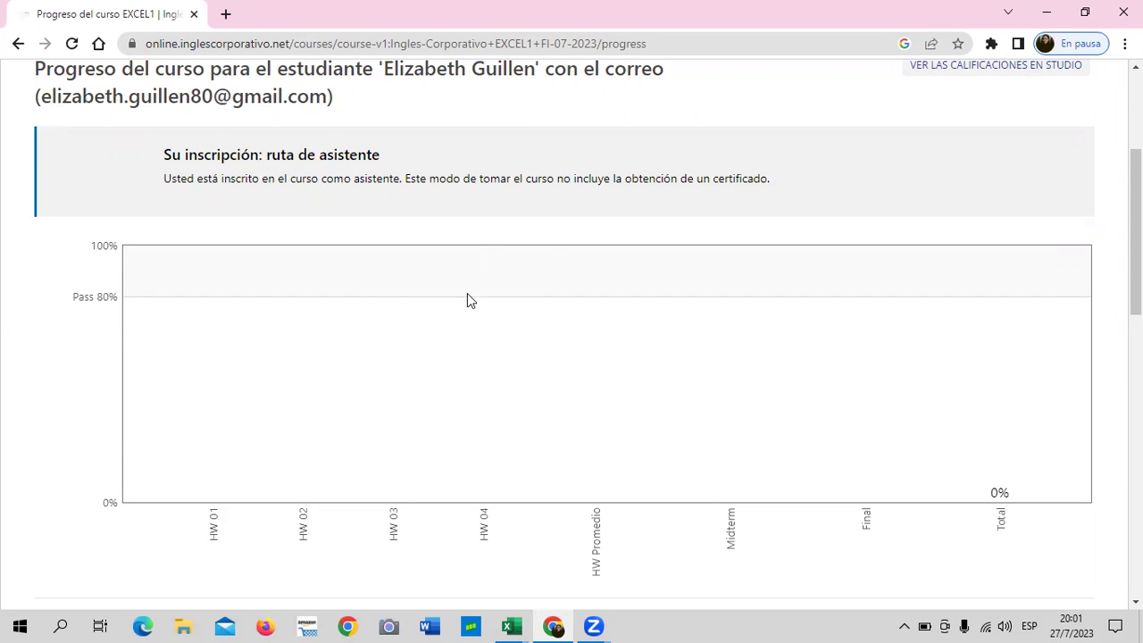
{"action": "scroll", "coordinate": [488, 367], "scroll_direction": "down", "scroll_amount": 3}
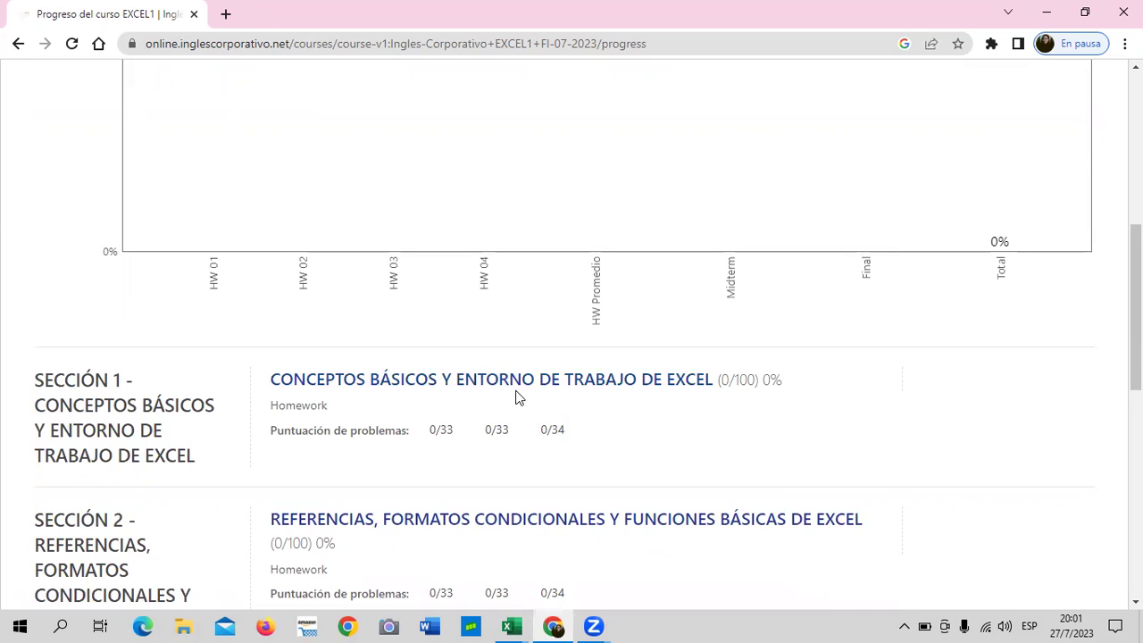
{"action": "scroll", "coordinate": [516, 390], "scroll_direction": "up", "scroll_amount": 4}
{"action": "scroll", "coordinate": [513, 397], "scroll_direction": "up", "scroll_amount": 2}
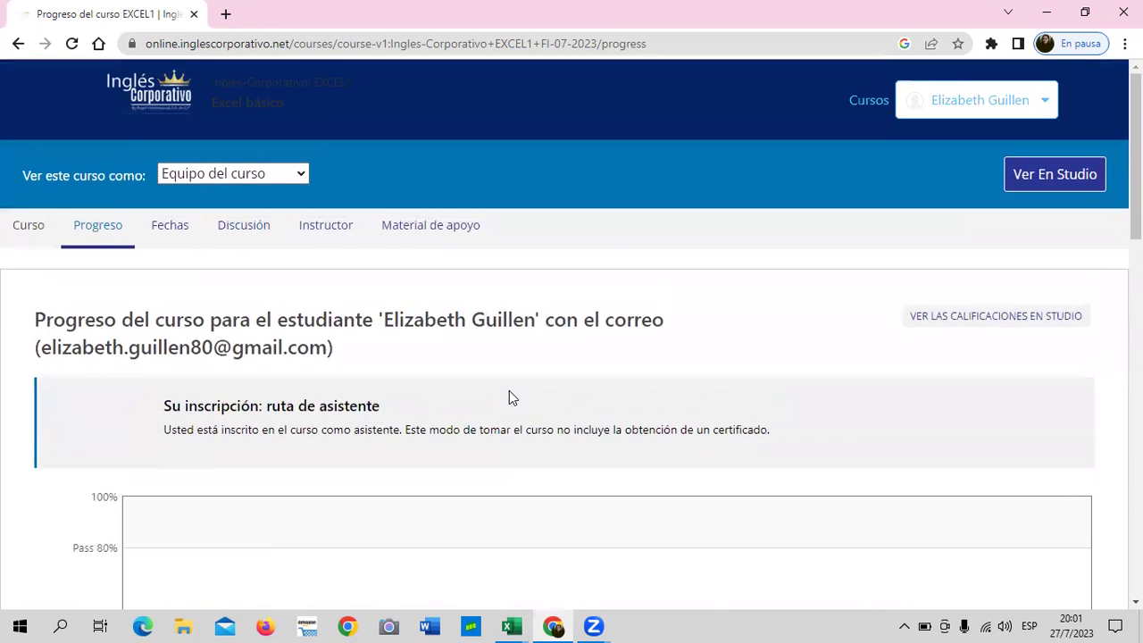
- Return to the course outline and open the Sección 4 homework lesson
{"action": "left_click", "coordinate": [18, 230]}
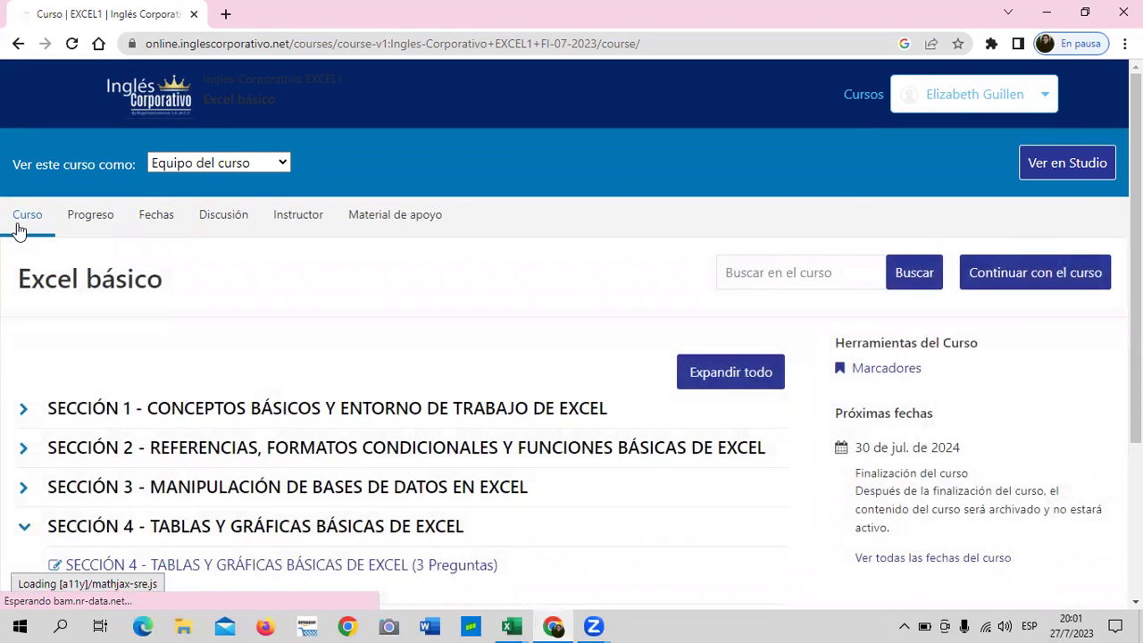
{"action": "scroll", "coordinate": [494, 340], "scroll_direction": "down", "scroll_amount": 1}
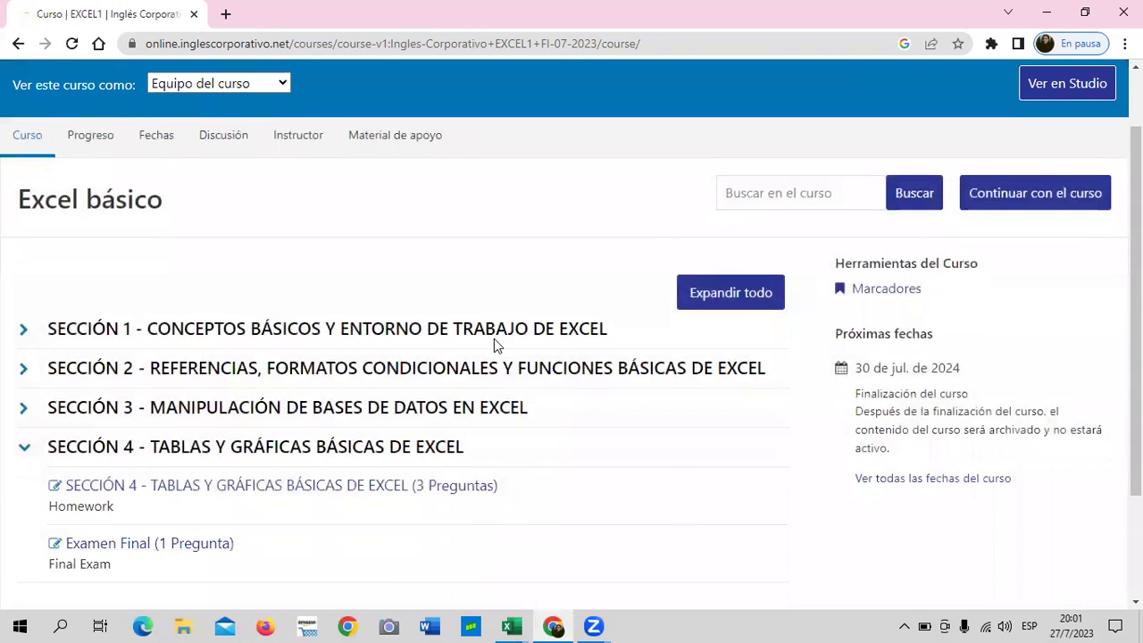
{"action": "scroll", "coordinate": [495, 347], "scroll_direction": "down", "scroll_amount": 1}
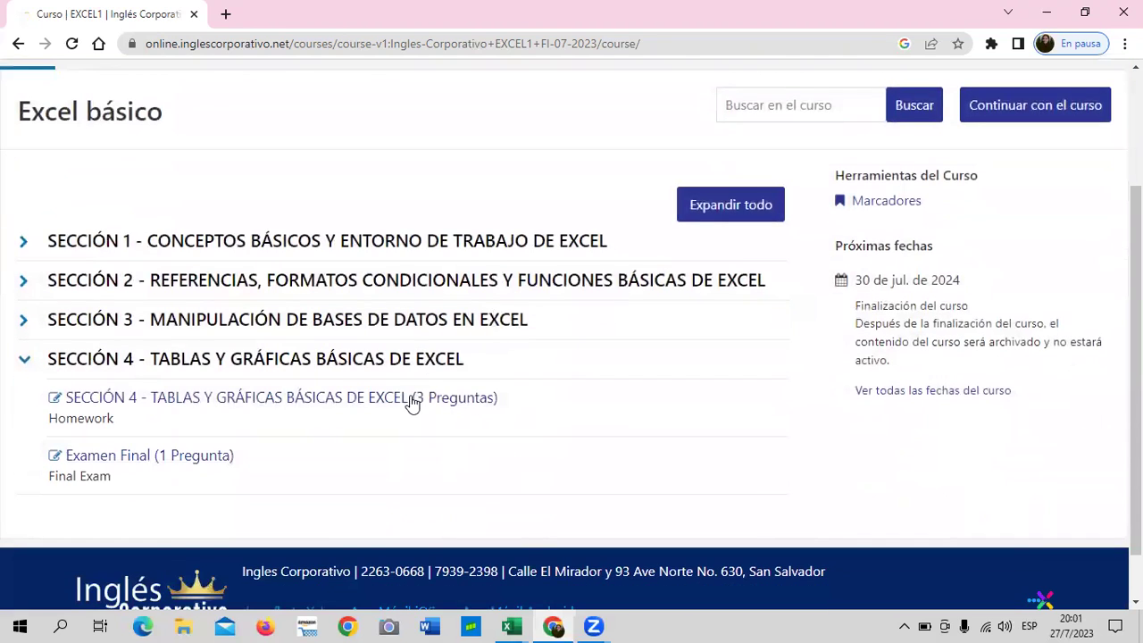
{"action": "left_click", "coordinate": [317, 402]}
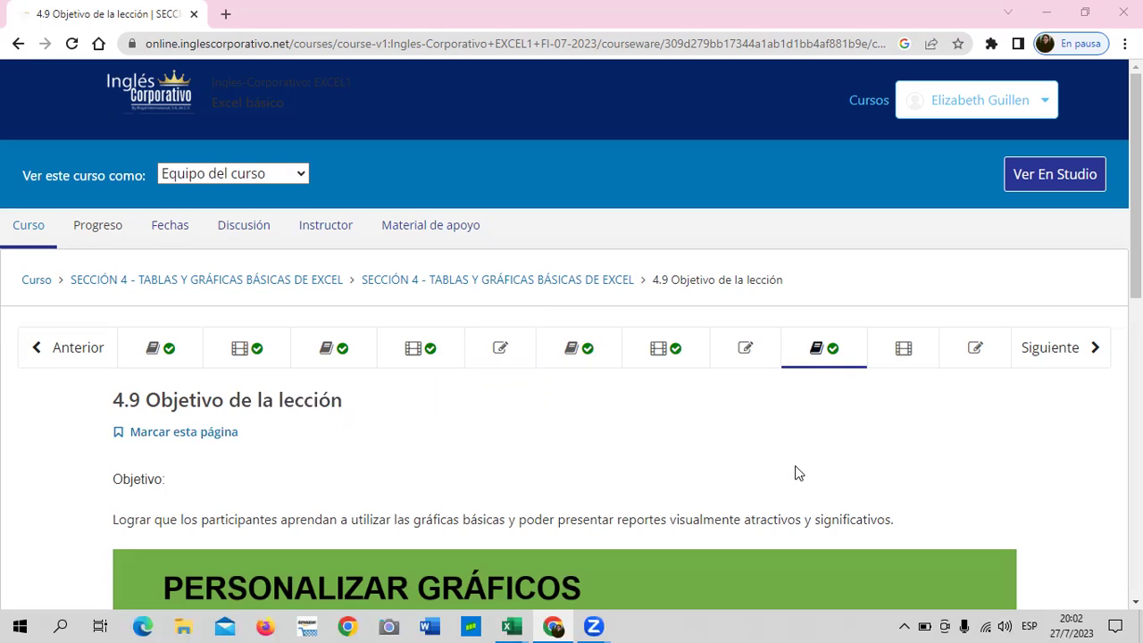
{"action": "scroll", "coordinate": [802, 463], "scroll_direction": "down", "scroll_amount": 2}
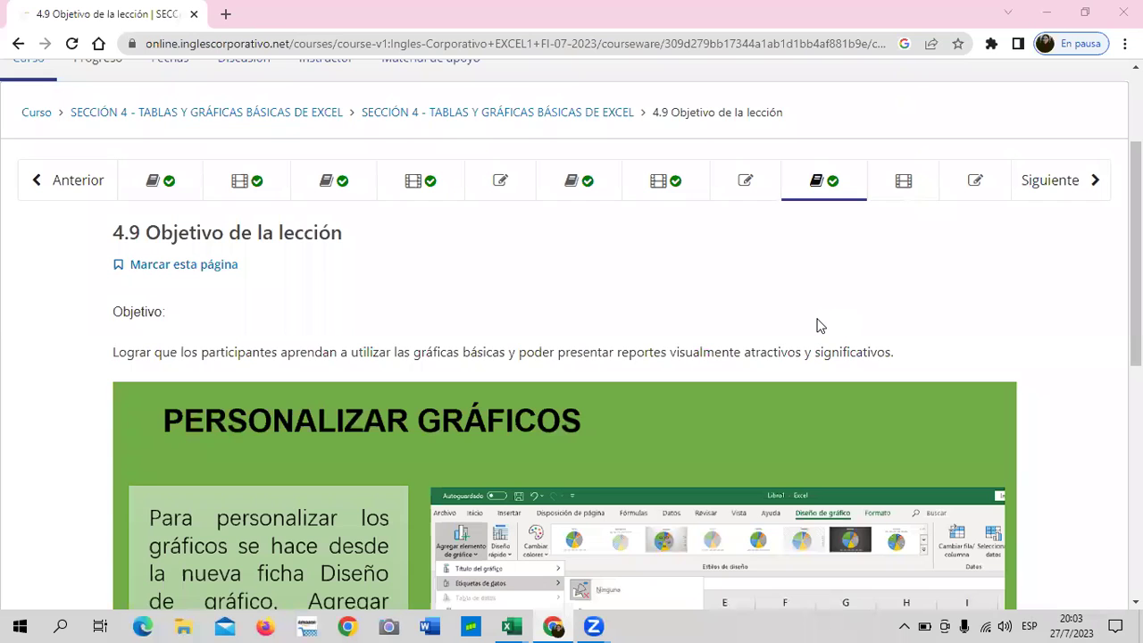
{"action": "scroll", "coordinate": [820, 325], "scroll_direction": "down", "scroll_amount": 1}
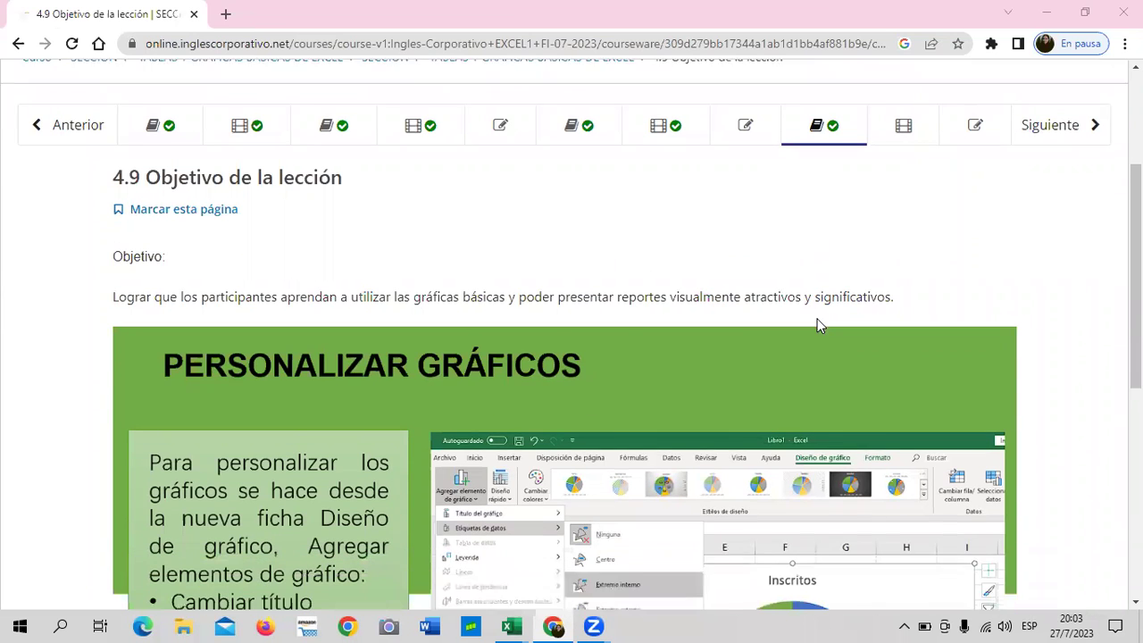
{"action": "scroll", "coordinate": [820, 325], "scroll_direction": "down", "scroll_amount": 1}
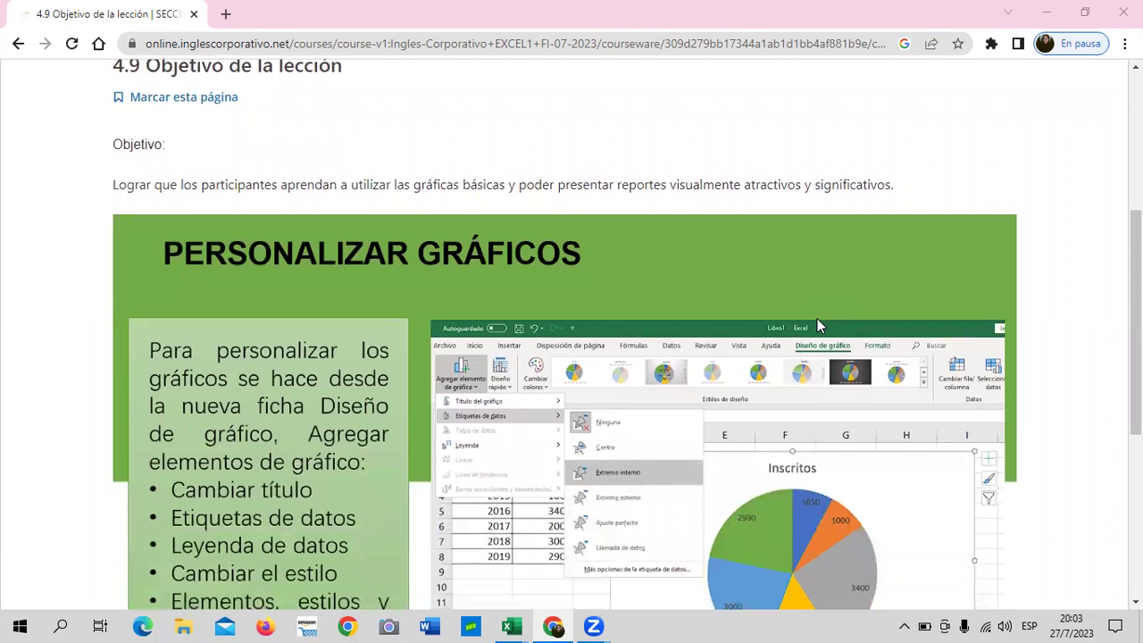
{"action": "scroll", "coordinate": [817, 321], "scroll_direction": "down", "scroll_amount": 3}
{"action": "scroll", "coordinate": [817, 319], "scroll_direction": "up", "scroll_amount": 1}
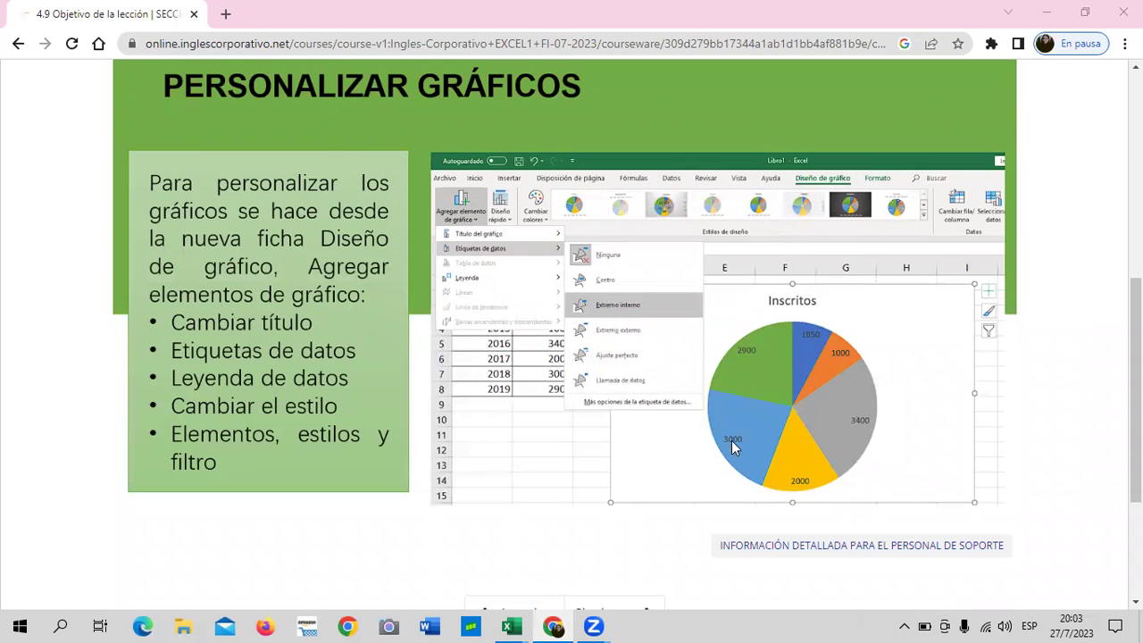
{"action": "scroll", "coordinate": [732, 437], "scroll_direction": "up", "scroll_amount": 4}
{"action": "scroll", "coordinate": [735, 437], "scroll_direction": "up", "scroll_amount": 1}
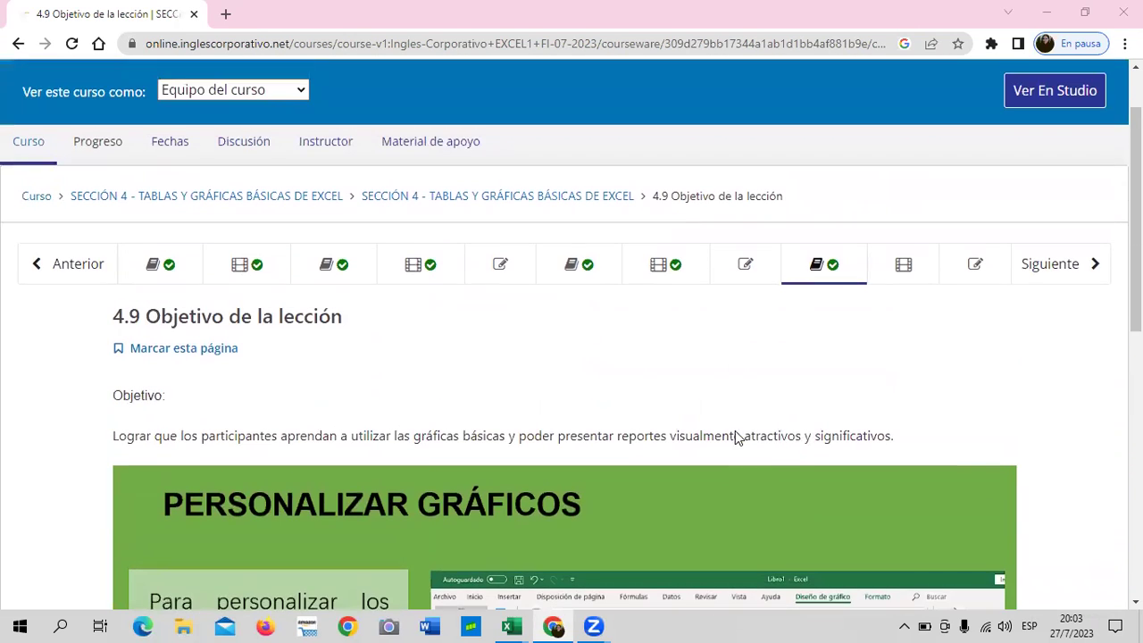
- Advance to the 4.10 Gráficas básicas video and scroll down the page
{"action": "left_click", "coordinate": [885, 263]}
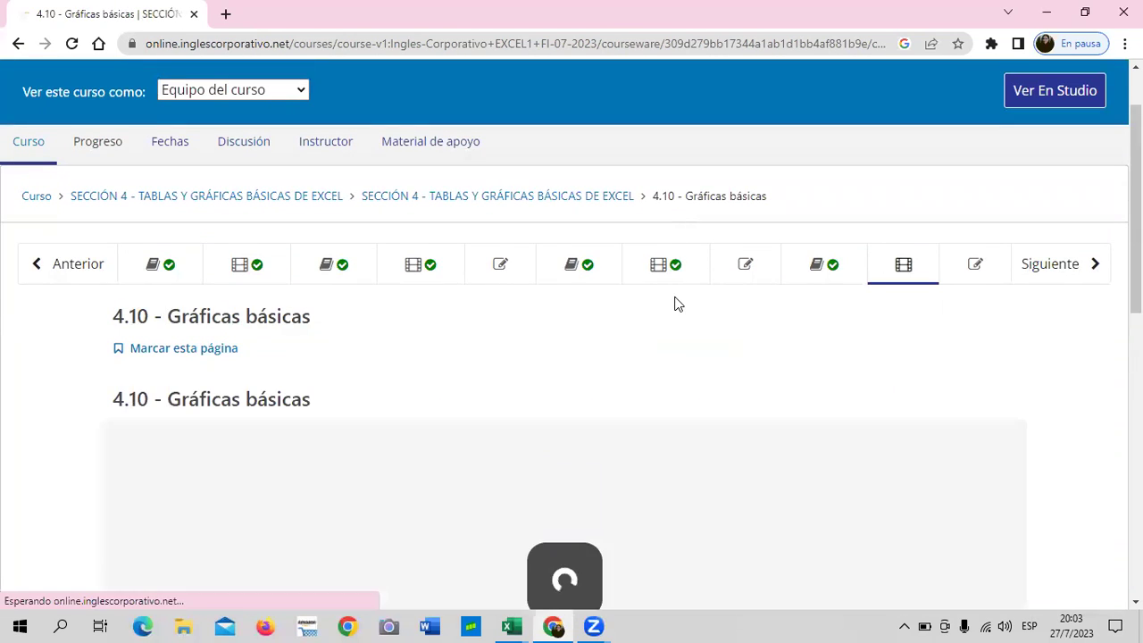
{"action": "scroll", "coordinate": [676, 301], "scroll_direction": "down", "scroll_amount": 2}
{"action": "scroll", "coordinate": [676, 301], "scroll_direction": "down", "scroll_amount": 2}
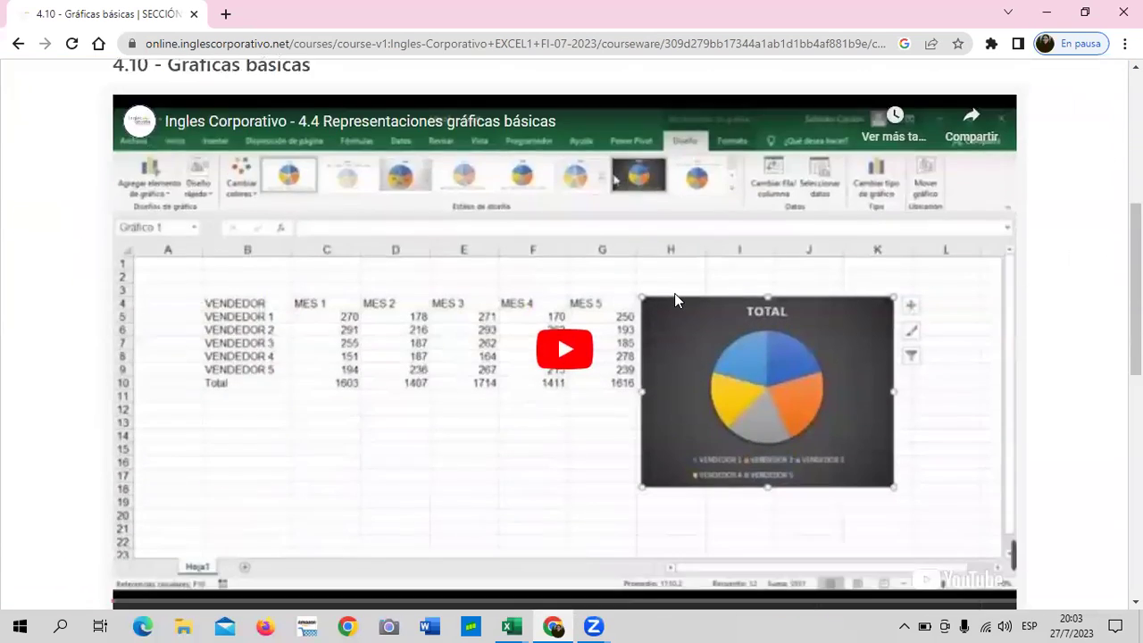
- Switch to the Excel workbook 4.4 Representaciones gráficas básicas (2)
{"action": "scroll", "coordinate": [677, 301], "scroll_direction": "down", "scroll_amount": 3}
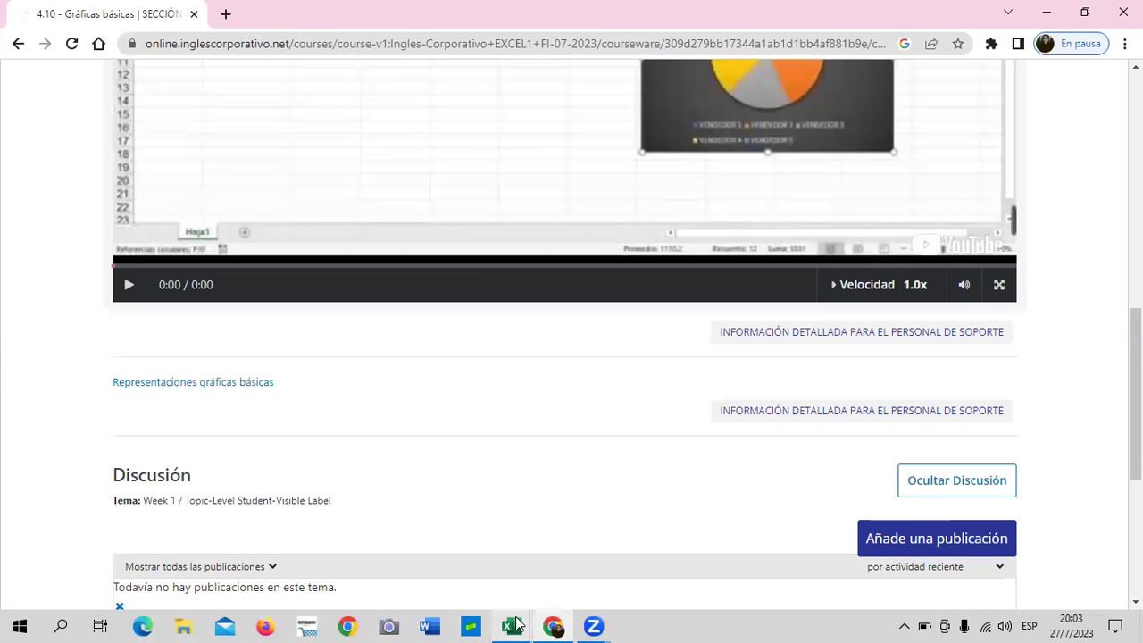
{"action": "mouse_move", "coordinate": [516, 623]}
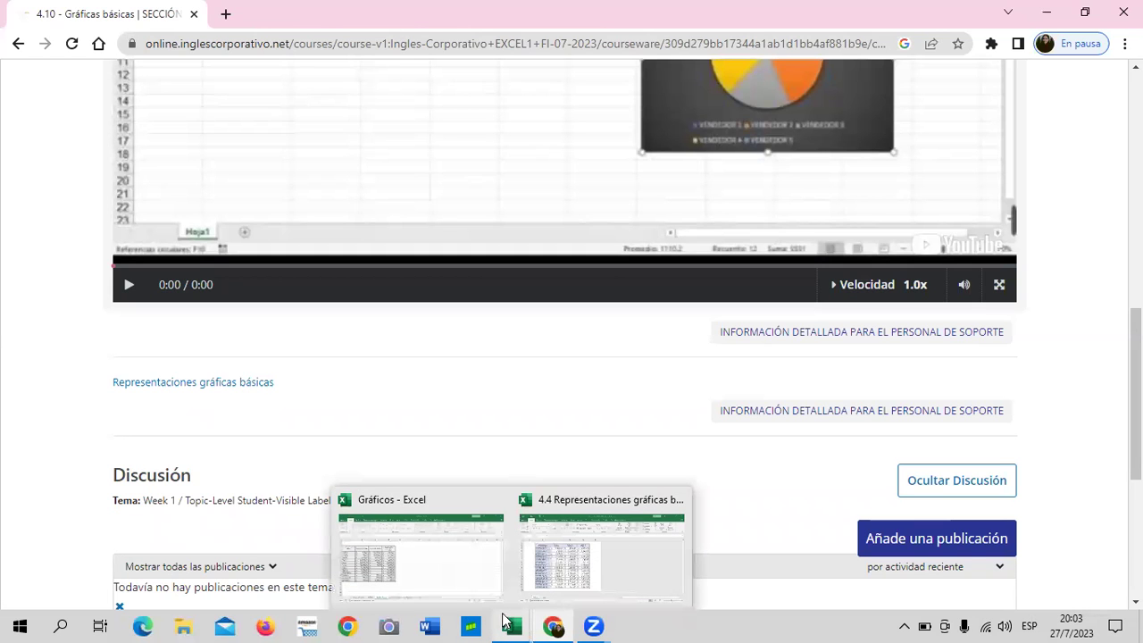
{"action": "left_click", "coordinate": [628, 579]}
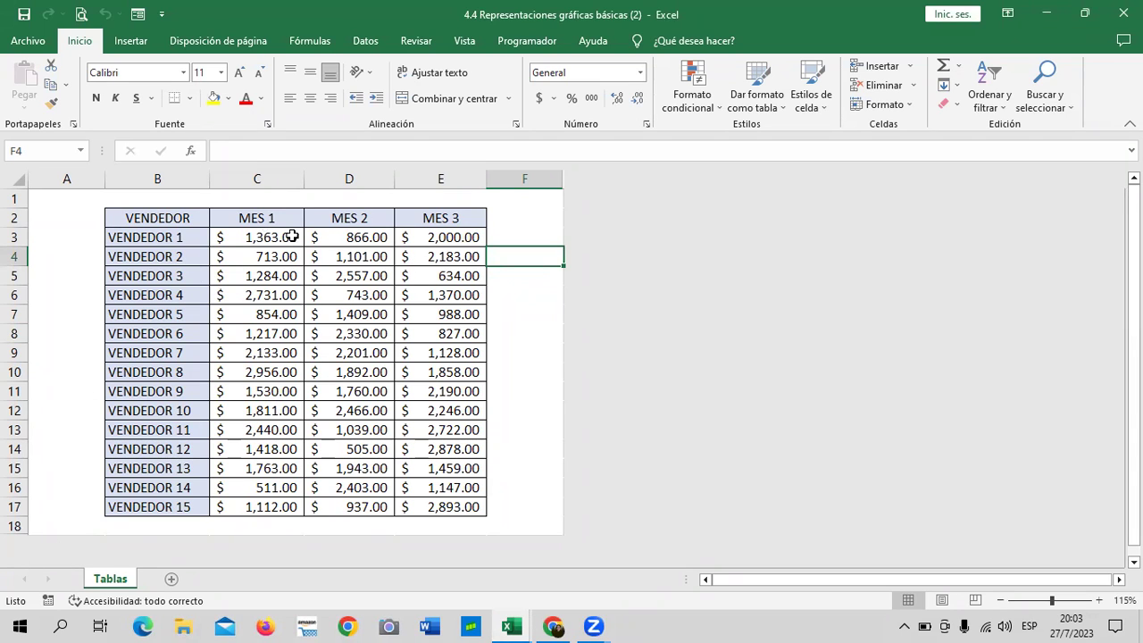
- Unhide the hidden columns to the right of column F
{"action": "left_click", "coordinate": [512, 197]}
{"action": "left_click", "coordinate": [551, 172]}
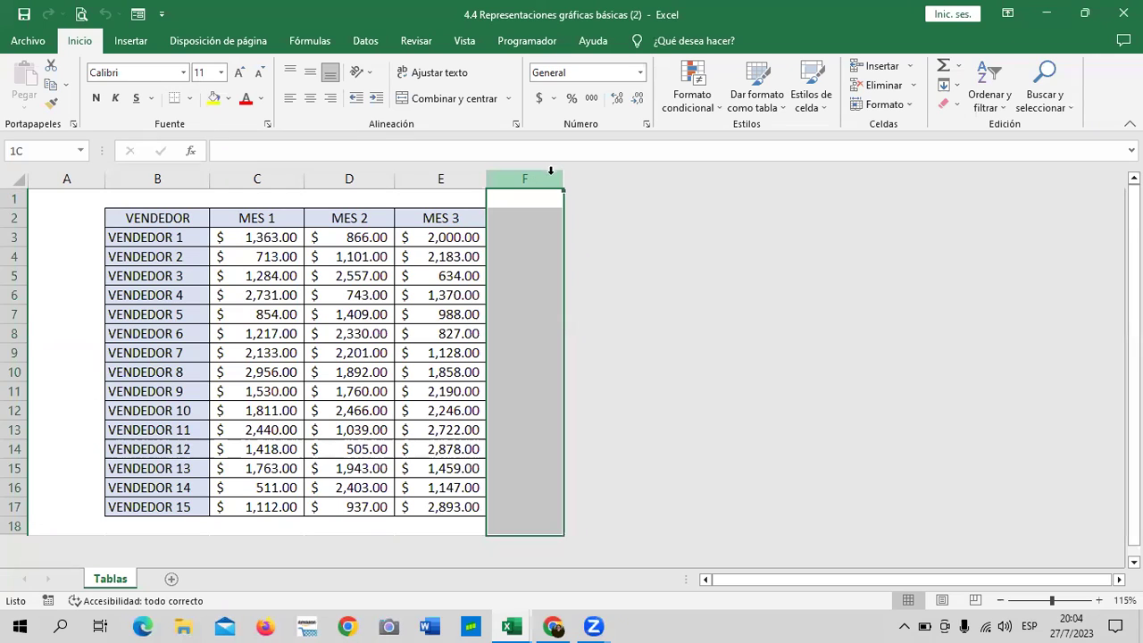
{"action": "left_click", "coordinate": [574, 179]}
{"action": "left_click_drag", "start_coordinate": [574, 180], "coordinate": [578, 180]}
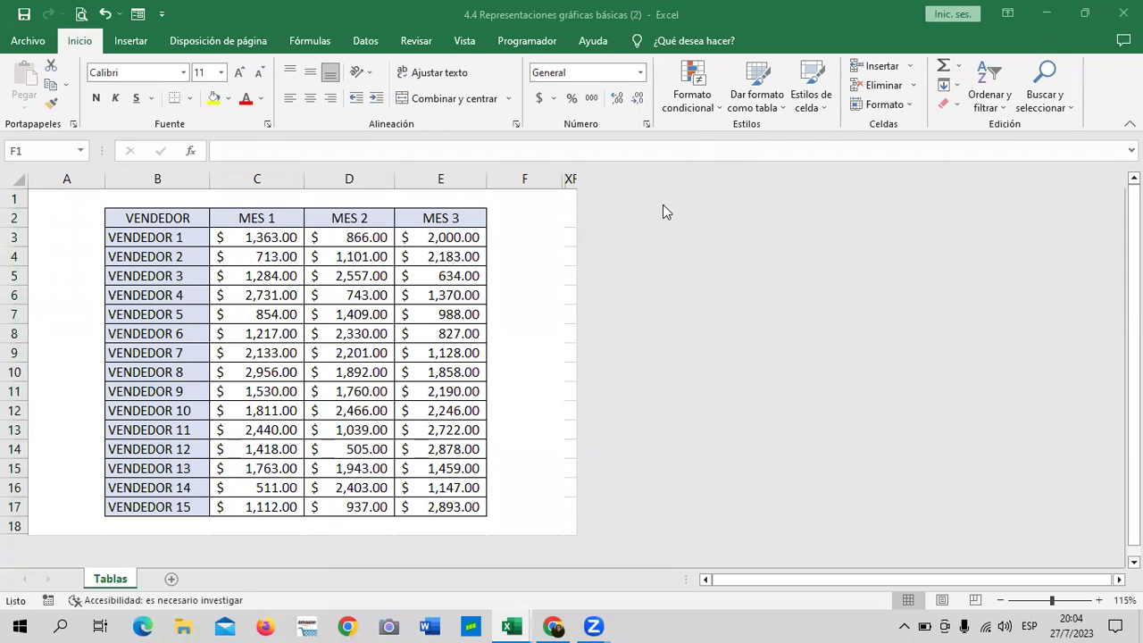
{"action": "left_click", "coordinate": [573, 178]}
{"action": "mouse_move", "coordinate": [573, 179]}
{"action": "left_mouse_down"}
{"action": "mouse_move", "coordinate": [592, 179]}
{"action": "mouse_move", "coordinate": [581, 178]}
{"action": "left_mouse_up"}
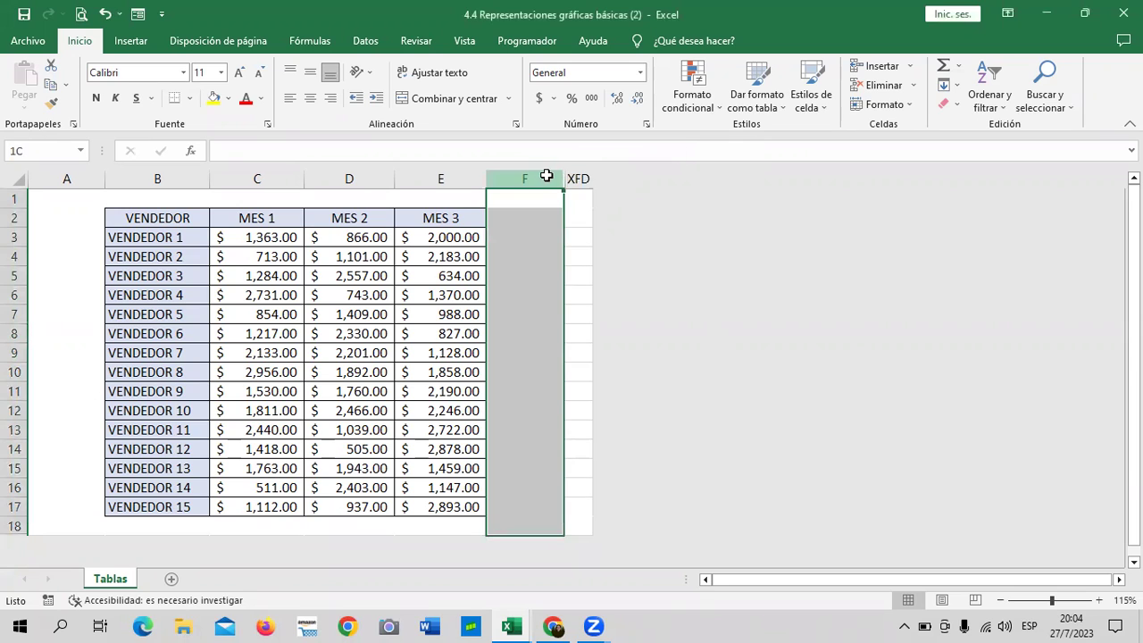
{"action": "right_click", "coordinate": [570, 248]}
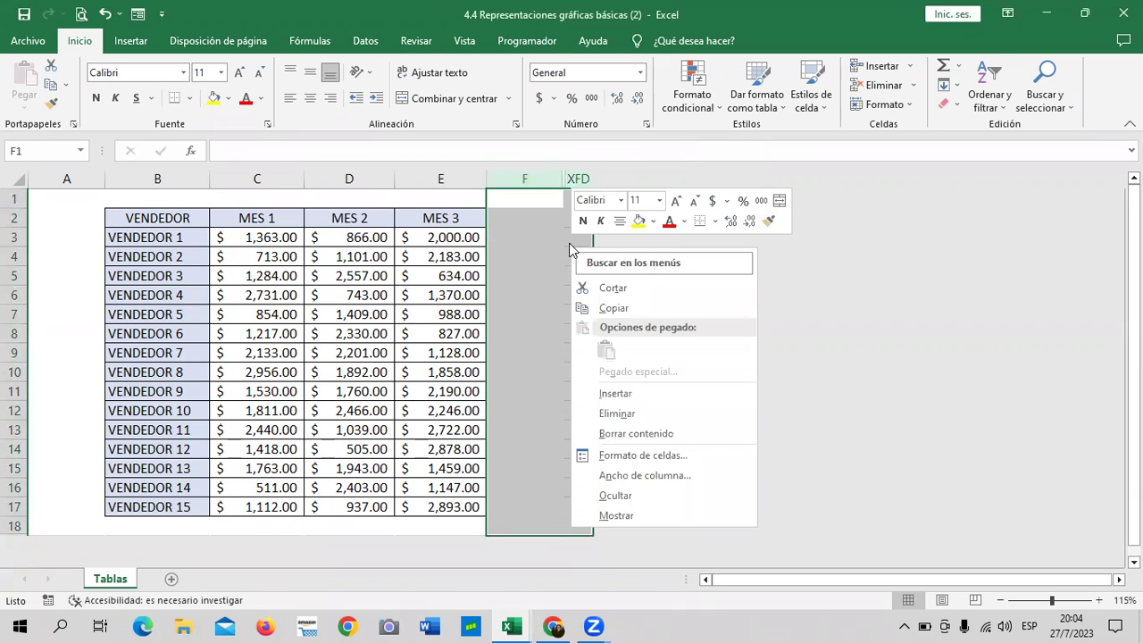
{"action": "left_click", "coordinate": [613, 516]}
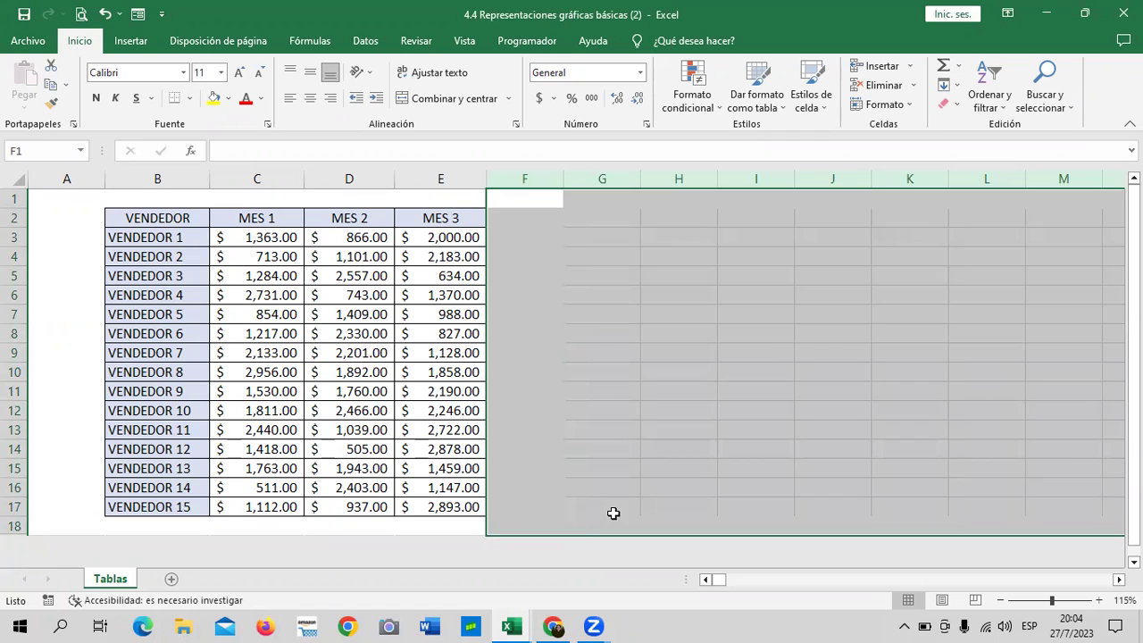
{"action": "left_click", "coordinate": [771, 358]}
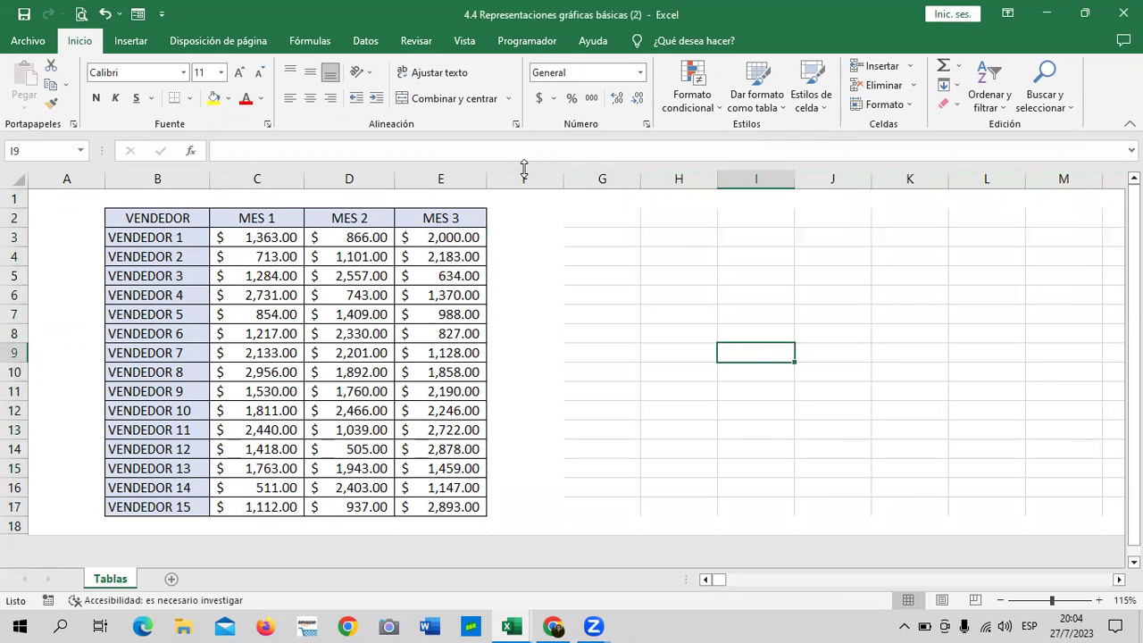
{"action": "left_click", "coordinate": [918, 259]}
- Stretch row 18 below the vendor table to a height of 33
{"action": "scroll", "coordinate": [829, 295], "scroll_direction": "down", "scroll_amount": 4}
{"action": "scroll", "coordinate": [826, 299], "scroll_direction": "up", "scroll_amount": 4}
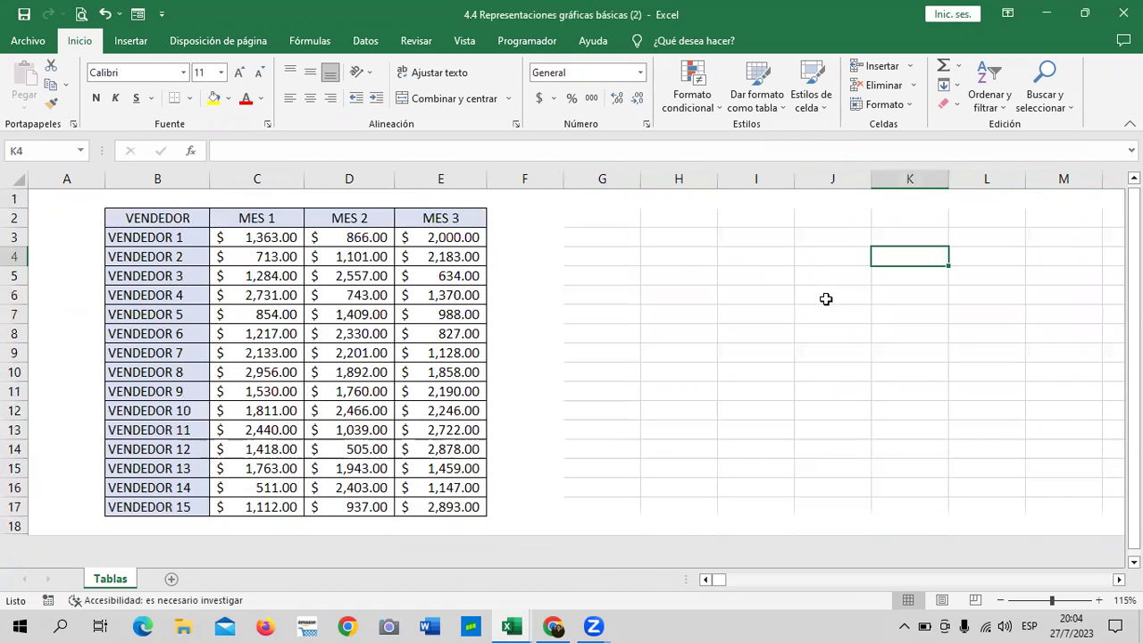
{"action": "scroll", "coordinate": [157, 530], "scroll_direction": "down", "scroll_amount": 3}
{"action": "scroll", "coordinate": [157, 530], "scroll_direction": "down", "scroll_amount": 1}
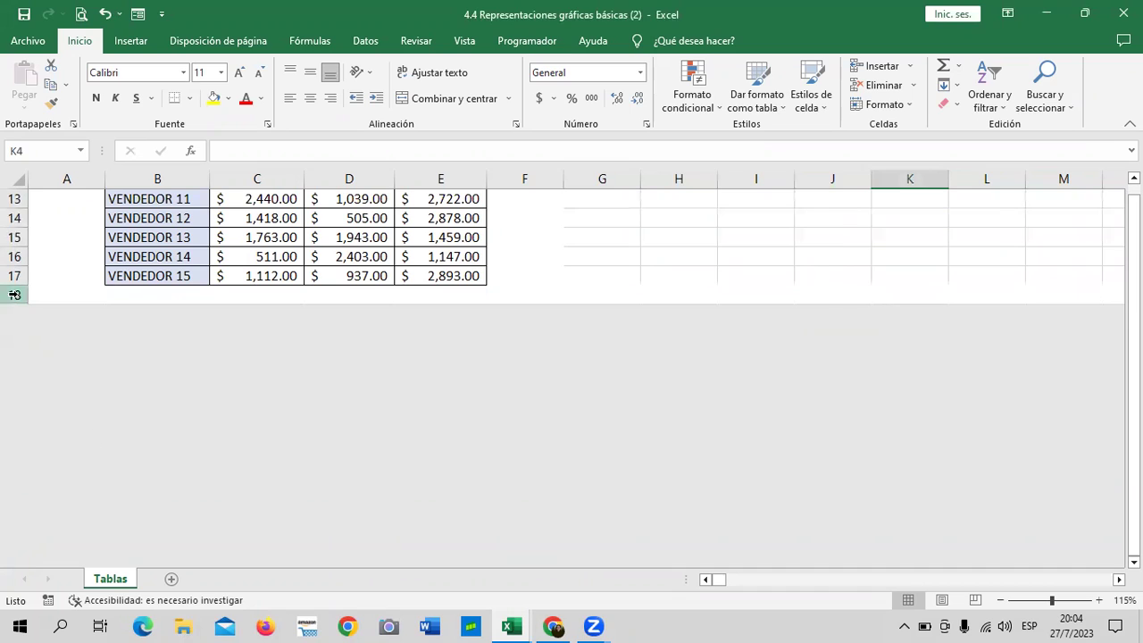
{"action": "left_click_drag", "start_coordinate": [12, 304], "coordinate": [13, 323]}
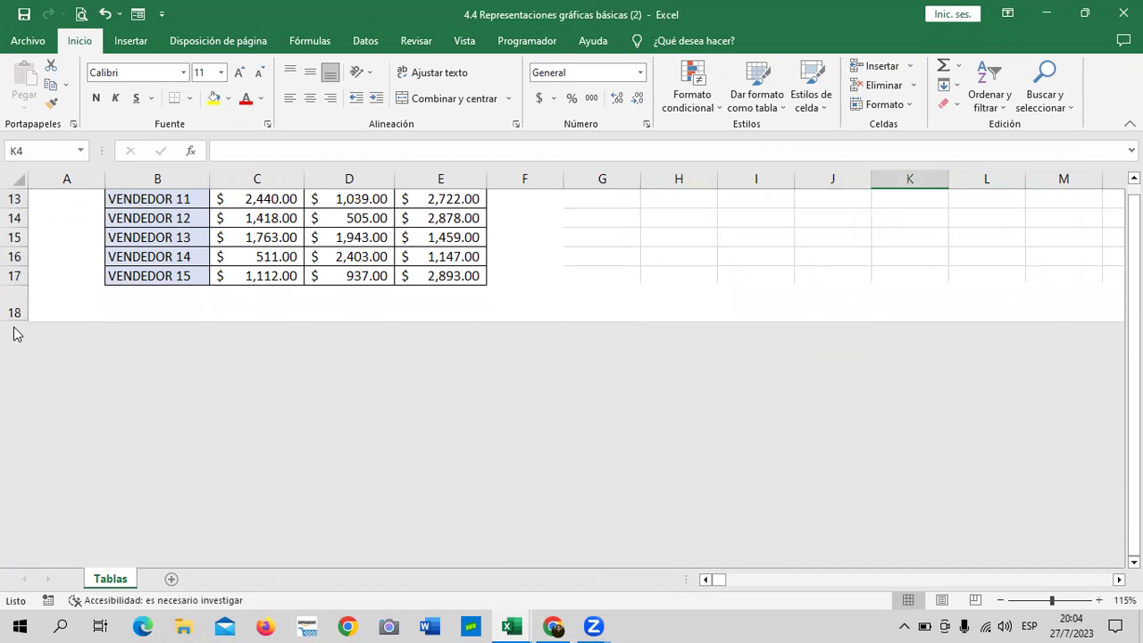
{"action": "left_click_drag", "start_coordinate": [12, 323], "coordinate": [12, 337]}
{"action": "left_click", "coordinate": [14, 311]}
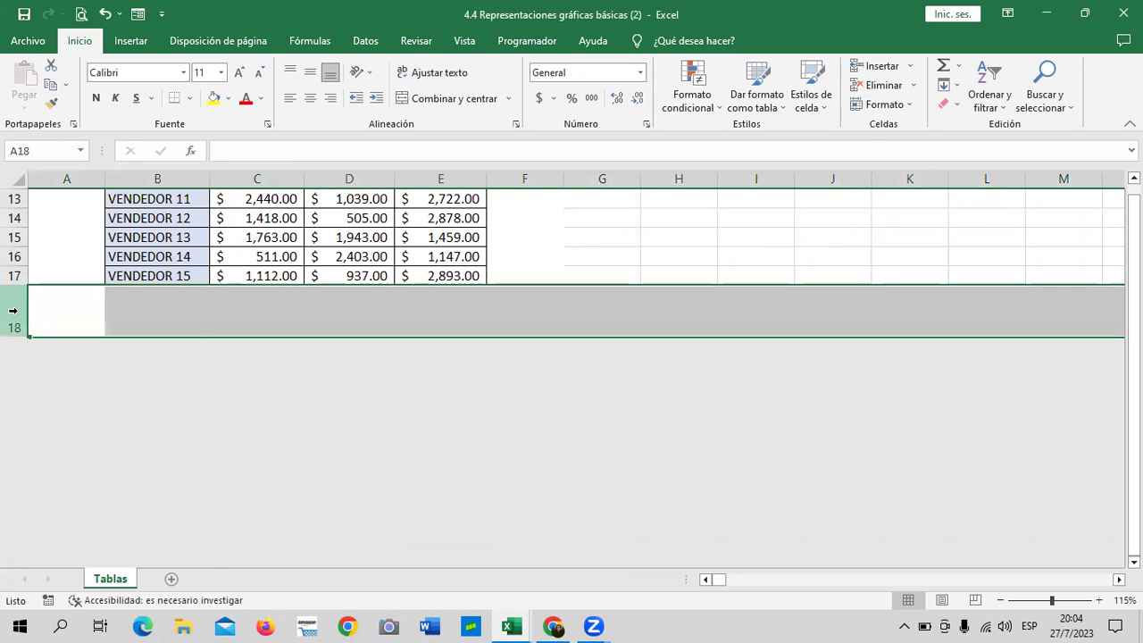
{"action": "right_click", "coordinate": [15, 310]}
{"action": "left_click", "coordinate": [105, 586]}
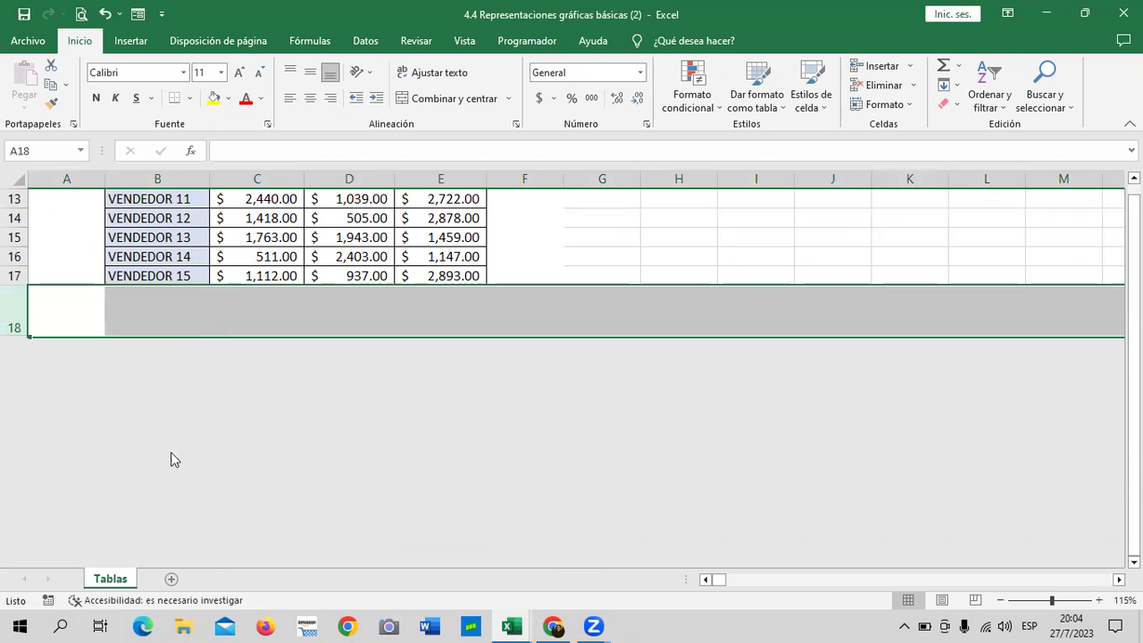
{"action": "left_click", "coordinate": [141, 310]}
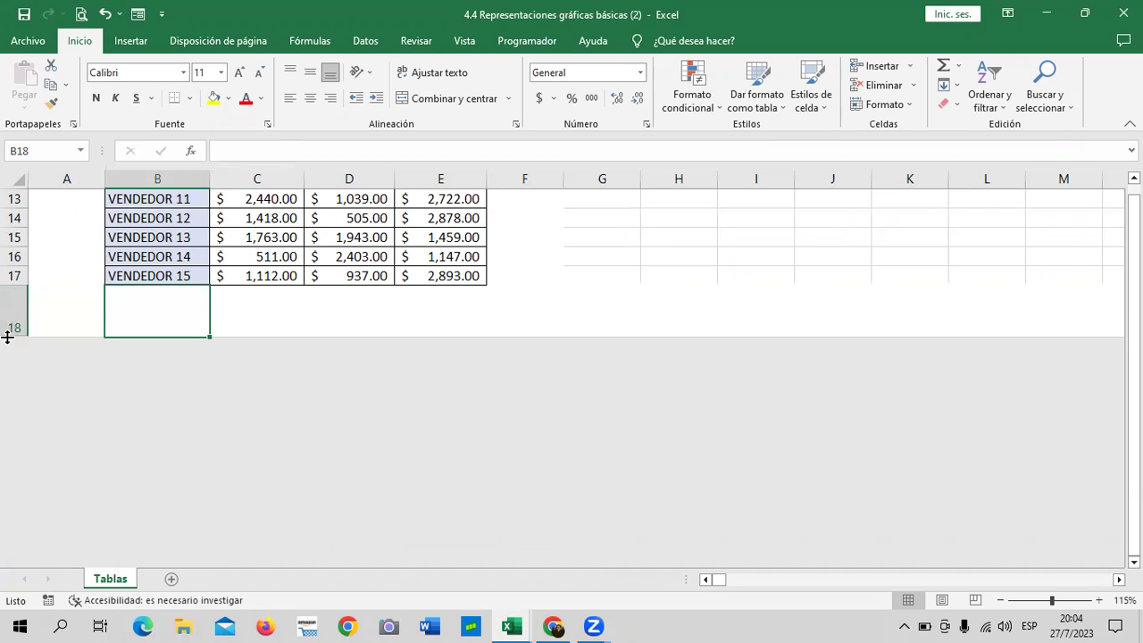
- Unhide all the hidden rows from row 18 to the bottom of the sheet
{"action": "left_click_drag", "start_coordinate": [7, 336], "coordinate": [21, 347]}
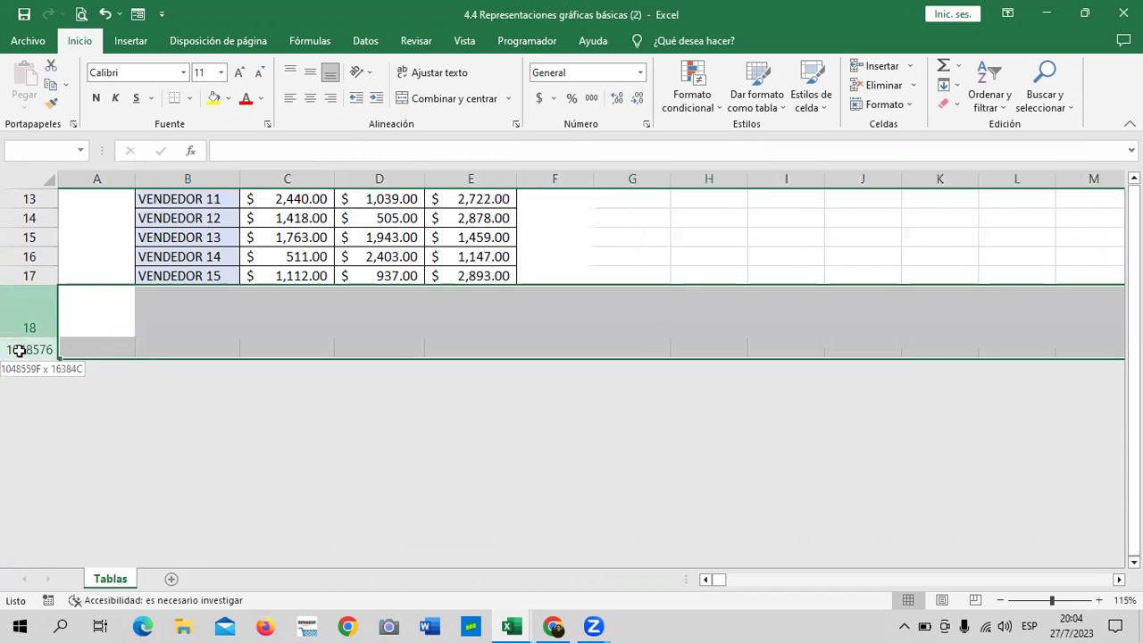
{"action": "right_click", "coordinate": [34, 320]}
{"action": "left_click", "coordinate": [94, 586]}
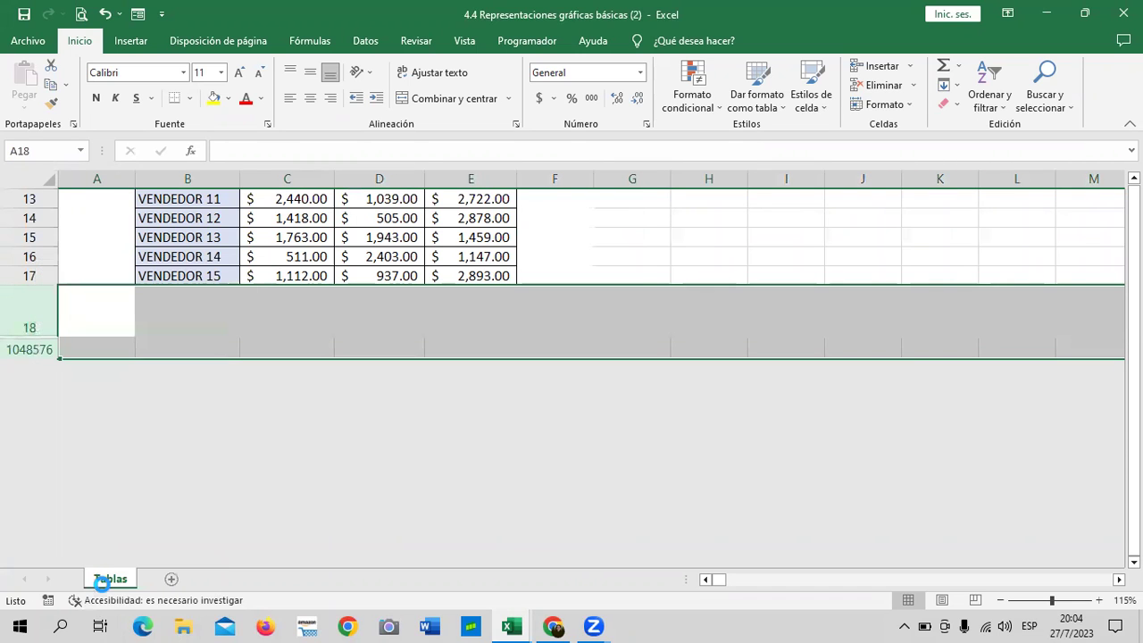
{"action": "left_click", "coordinate": [474, 443]}
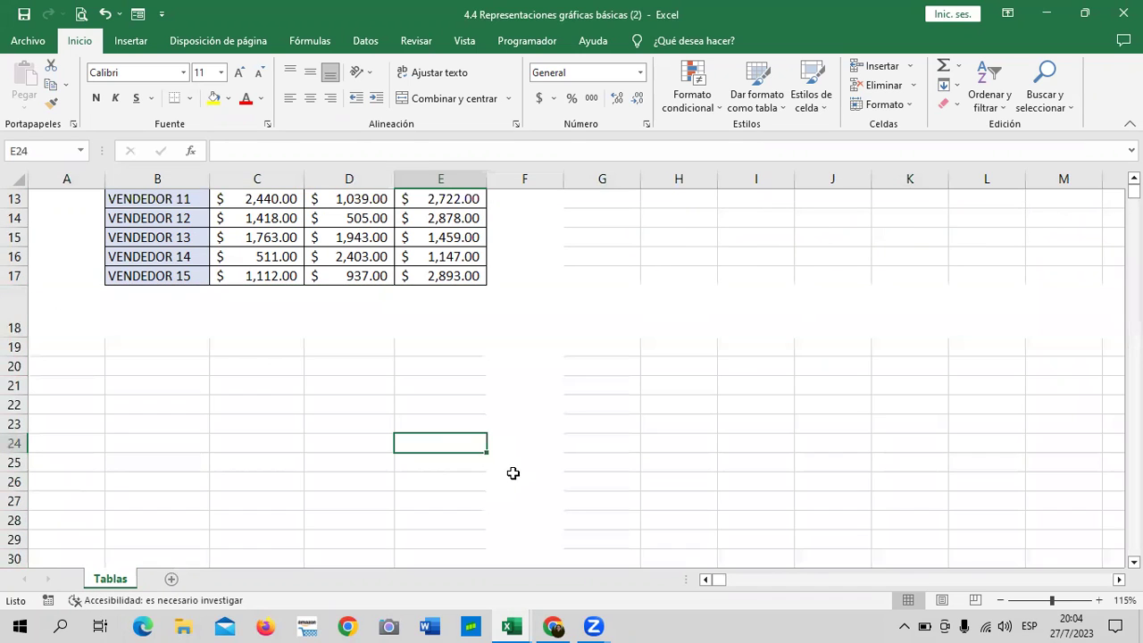
- Select the range A1:G18 around the vendor table
{"action": "scroll", "coordinate": [511, 473], "scroll_direction": "up", "scroll_amount": 1}
{"action": "left_click", "coordinate": [150, 382]}
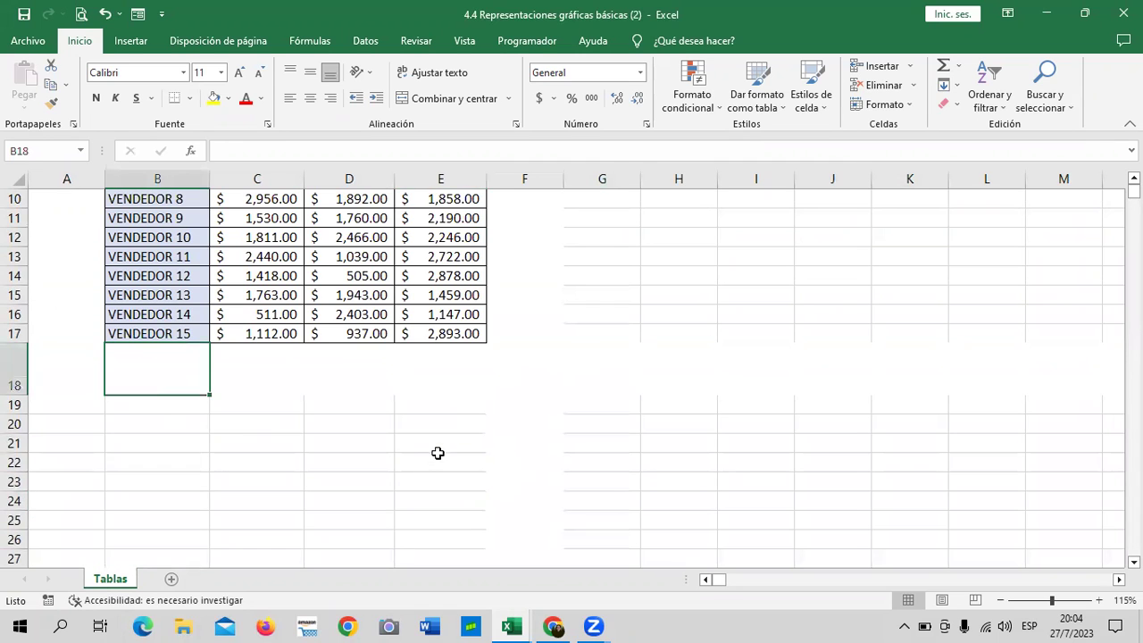
{"action": "scroll", "coordinate": [438, 453], "scroll_direction": "up", "scroll_amount": 3}
{"action": "mouse_move", "coordinate": [63, 204]}
{"action": "left_mouse_down"}
{"action": "mouse_move", "coordinate": [602, 517]}
{"action": "mouse_move", "coordinate": [600, 536]}
{"action": "left_mouse_up"}
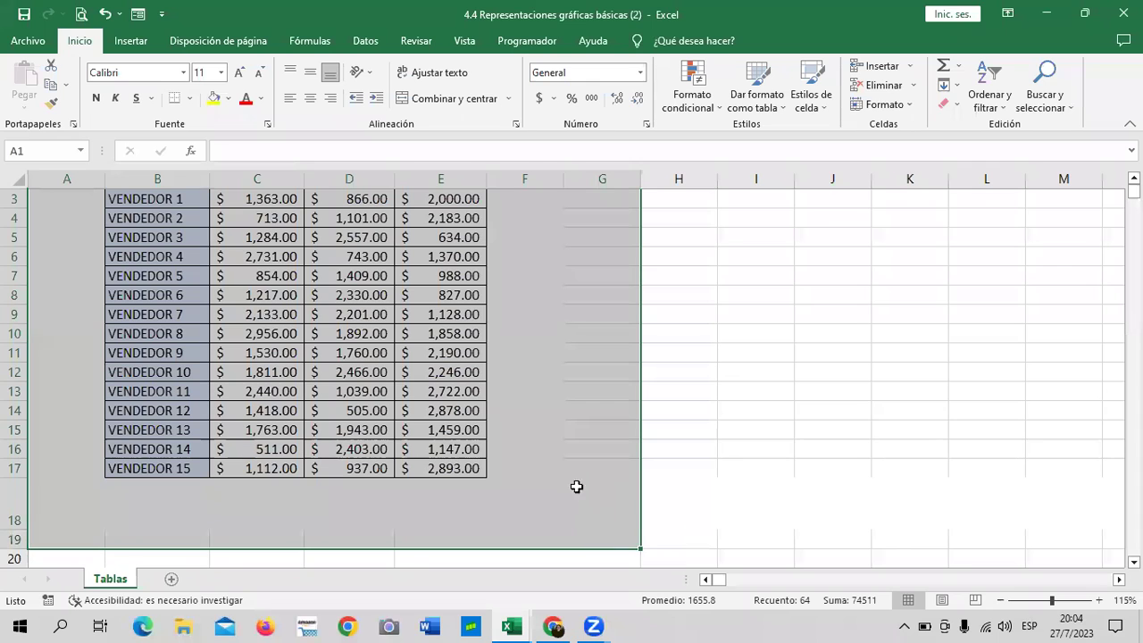
- Apply the Bueno cell style to A1:G18
{"action": "left_click", "coordinate": [822, 115]}
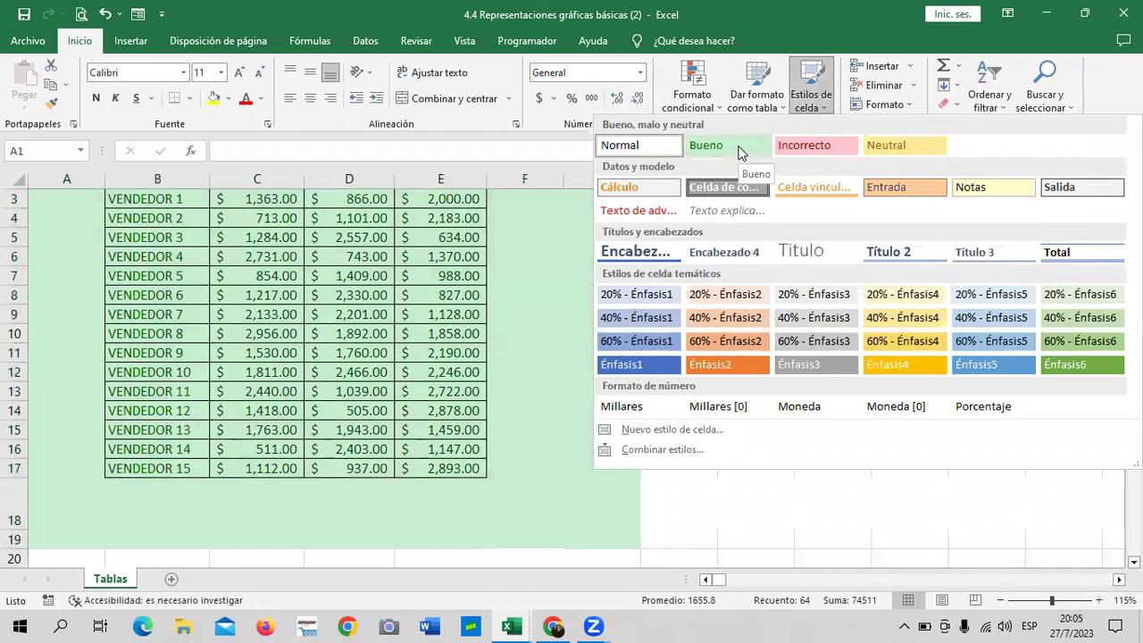
{"action": "left_click", "coordinate": [738, 152]}
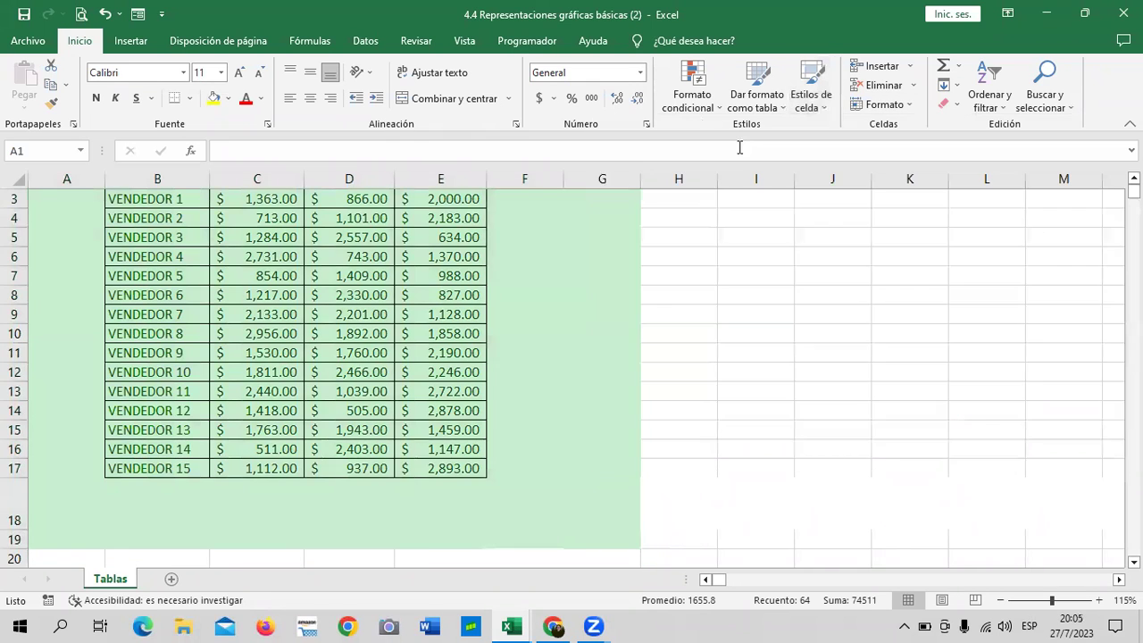
{"action": "scroll", "coordinate": [759, 224], "scroll_direction": "up", "scroll_amount": 1}
{"action": "scroll", "coordinate": [765, 349], "scroll_direction": "down", "scroll_amount": 4}
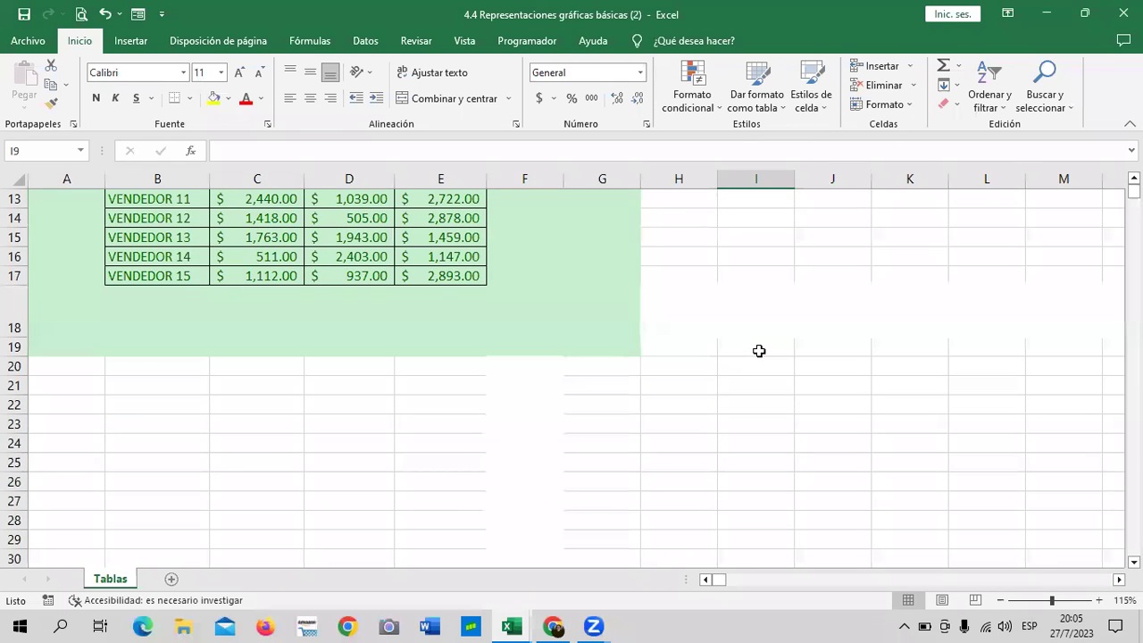
{"action": "left_click", "coordinate": [535, 370]}
- Reset columns F and G to the Normal cell style
{"action": "left_click", "coordinate": [529, 169]}
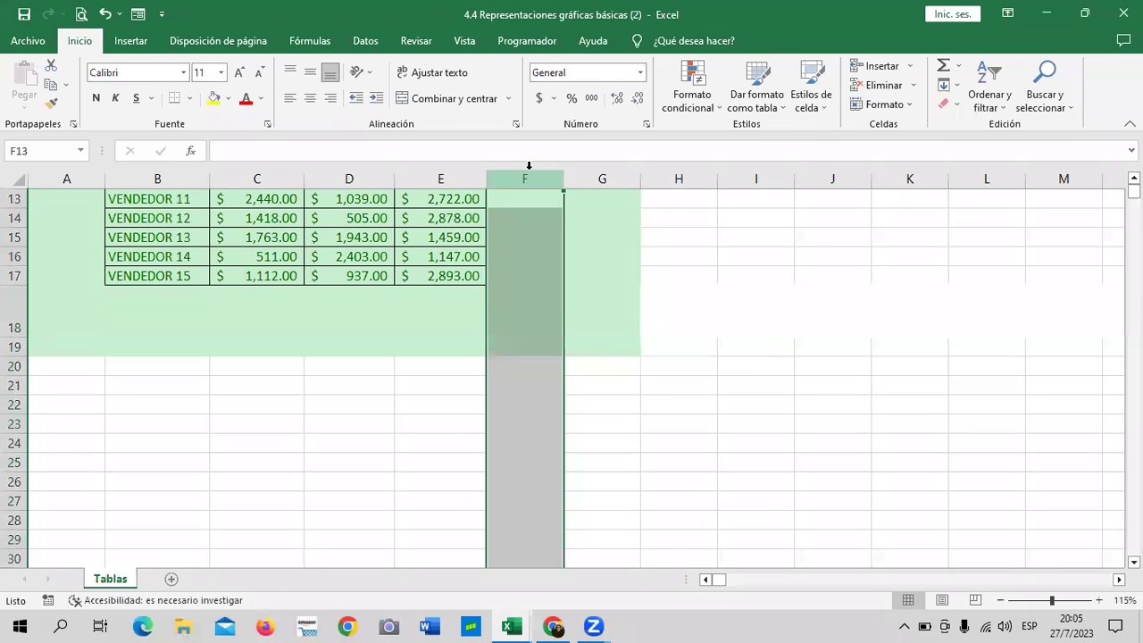
{"action": "left_click", "coordinate": [711, 111]}
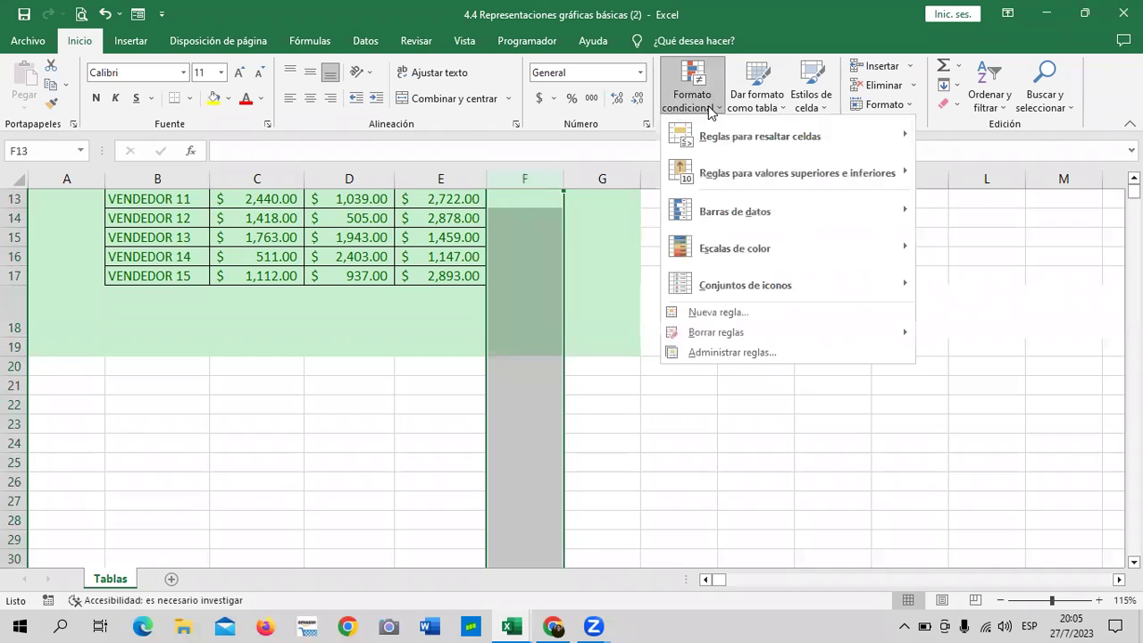
{"action": "left_click", "coordinate": [823, 109]}
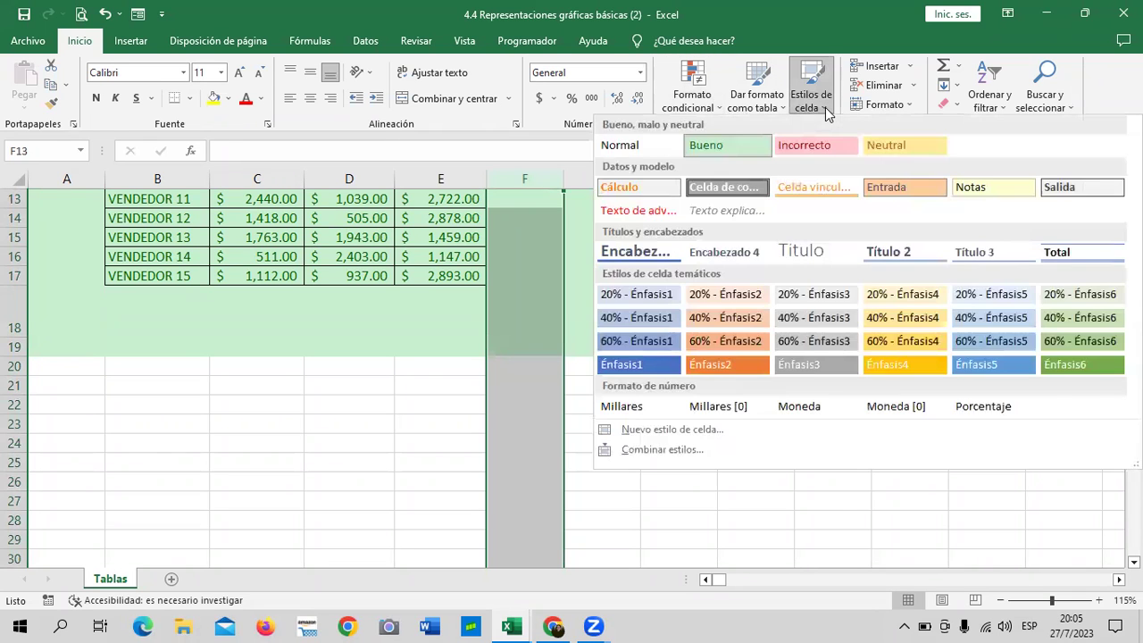
{"action": "left_click", "coordinate": [649, 145]}
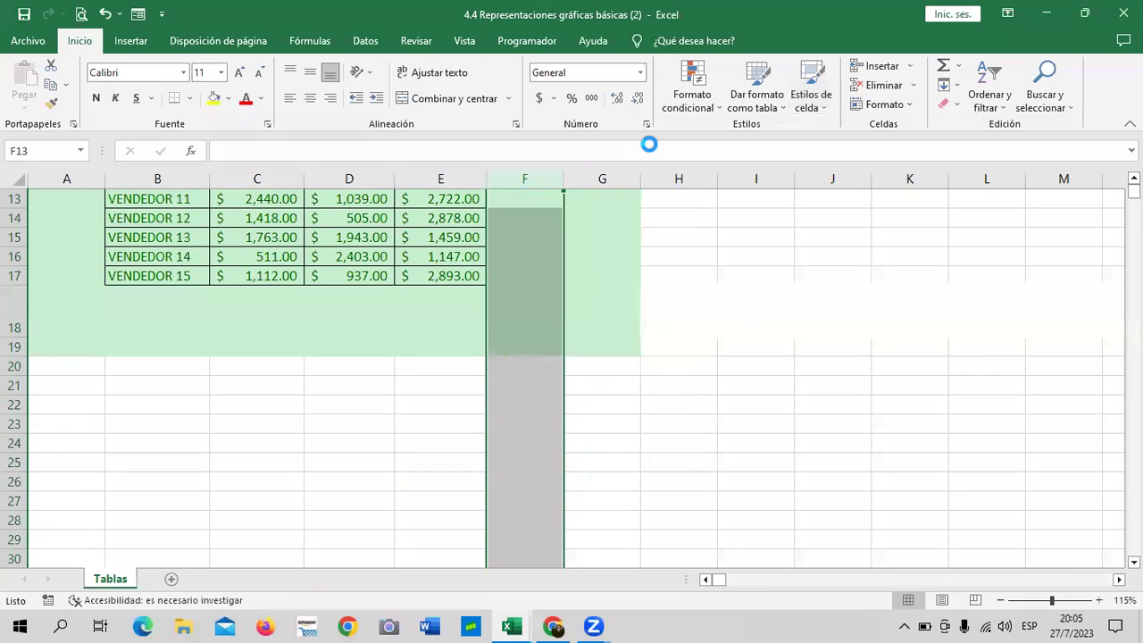
{"action": "left_click", "coordinate": [715, 456]}
{"action": "scroll", "coordinate": [716, 455], "scroll_direction": "up", "scroll_amount": 4}
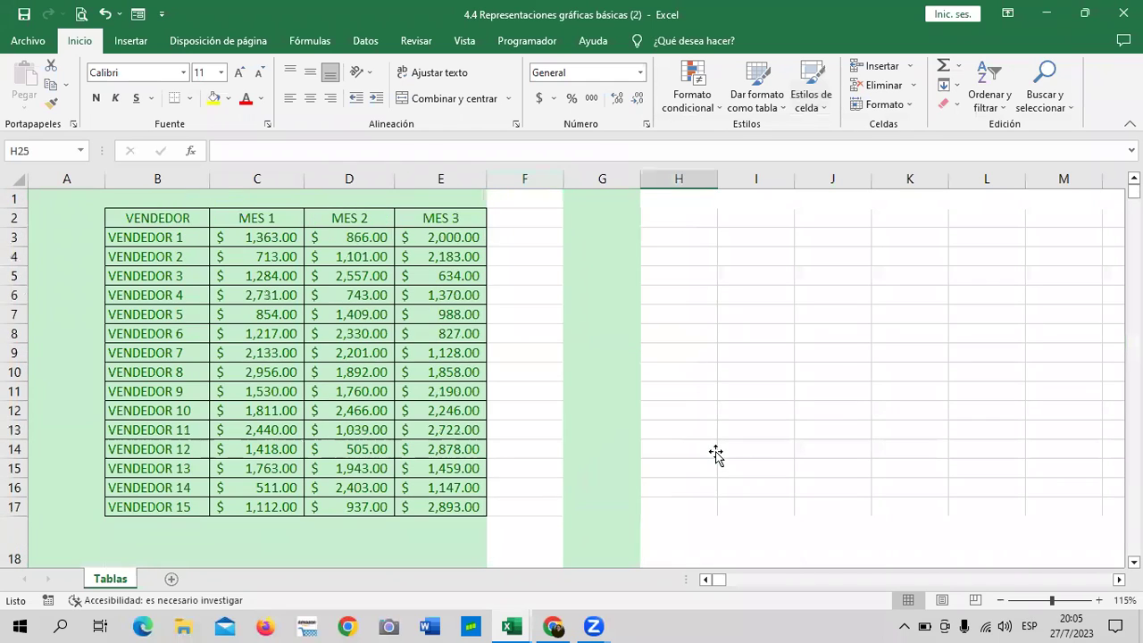
{"action": "left_click", "coordinate": [615, 174]}
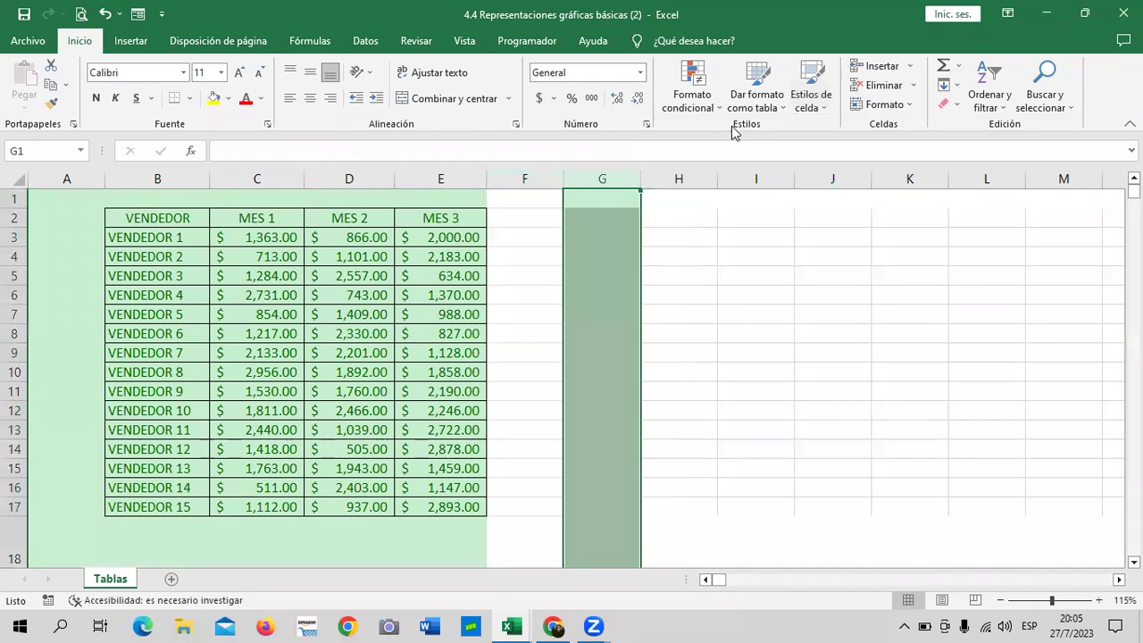
{"action": "left_click", "coordinate": [810, 99]}
{"action": "left_click", "coordinate": [636, 141]}
{"action": "left_click", "coordinate": [757, 273]}
- Place the active cell inside the vendor sales data
{"action": "scroll", "coordinate": [694, 376], "scroll_direction": "down", "scroll_amount": 1}
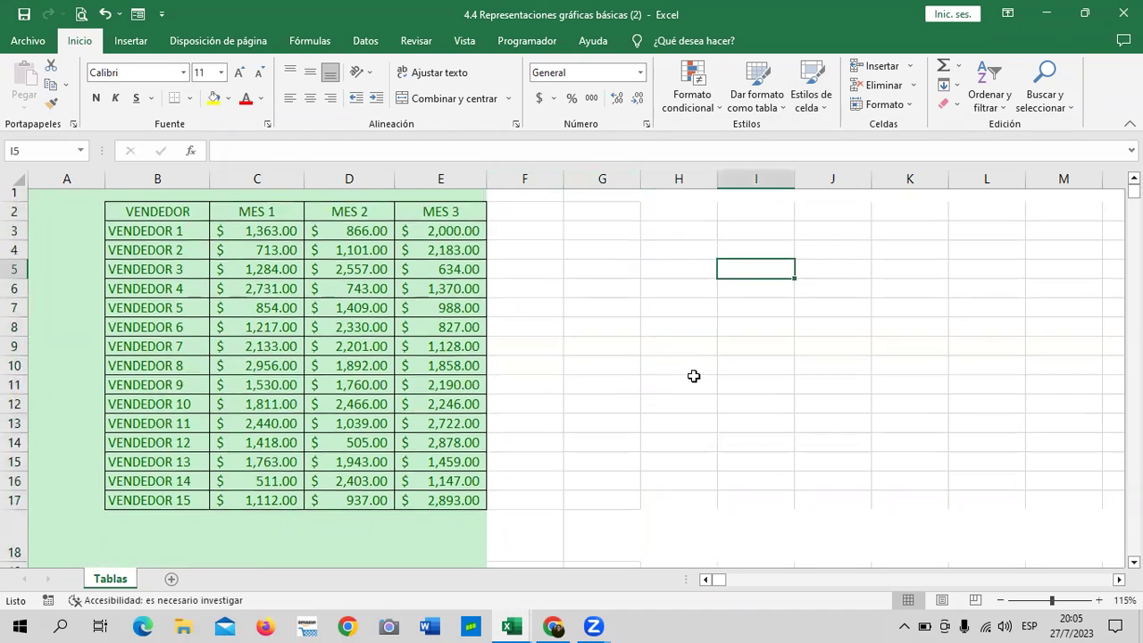
{"action": "scroll", "coordinate": [694, 376], "scroll_direction": "down", "scroll_amount": 5}
{"action": "scroll", "coordinate": [693, 411], "scroll_direction": "up", "scroll_amount": 5}
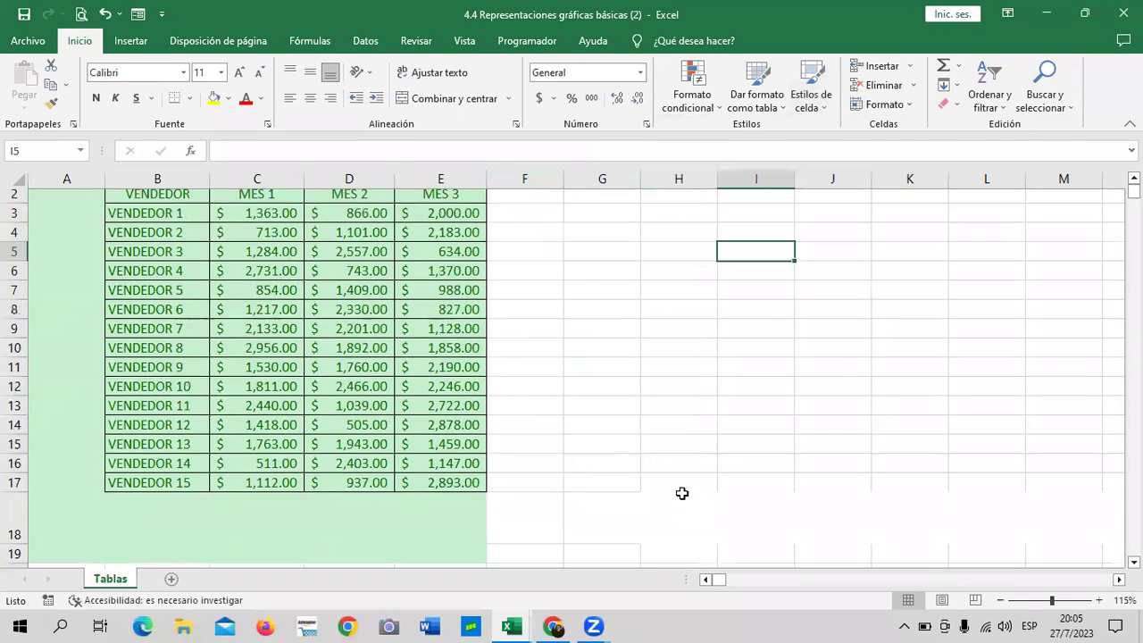
{"action": "scroll", "coordinate": [682, 493], "scroll_direction": "down", "scroll_amount": 5}
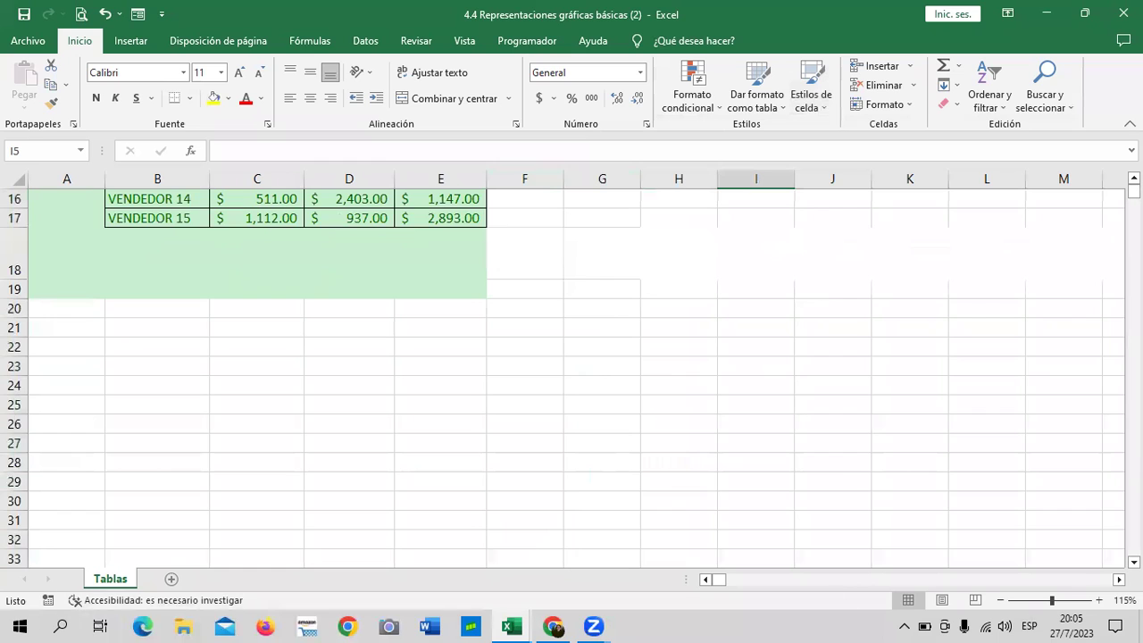
{"action": "scroll", "coordinate": [622, 322], "scroll_direction": "up", "scroll_amount": 5}
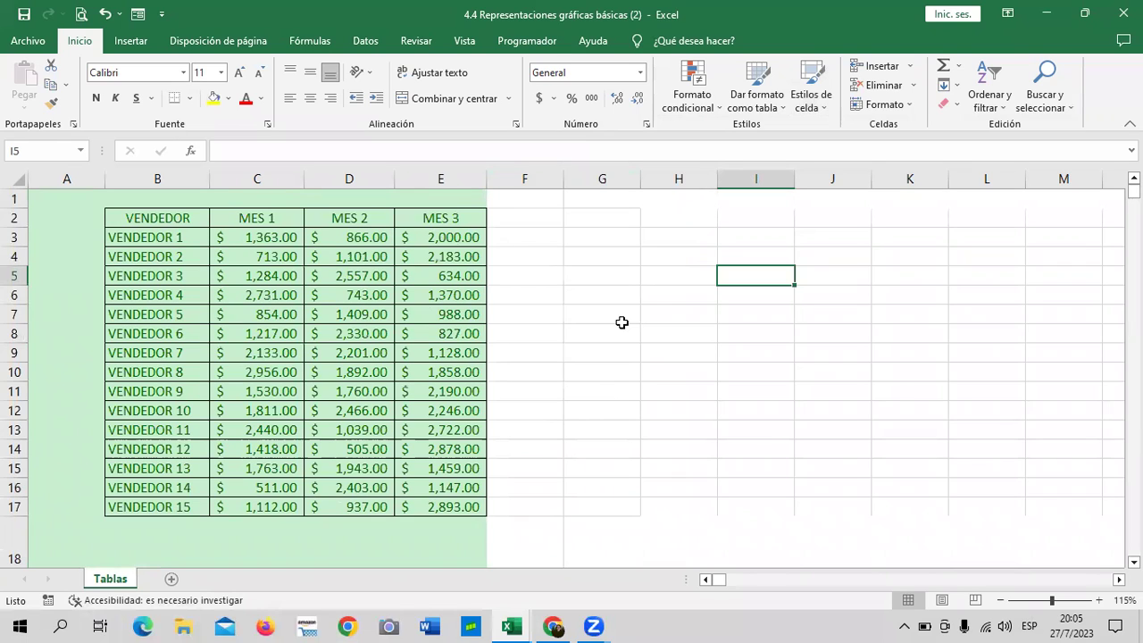
{"action": "left_click", "coordinate": [44, 278]}
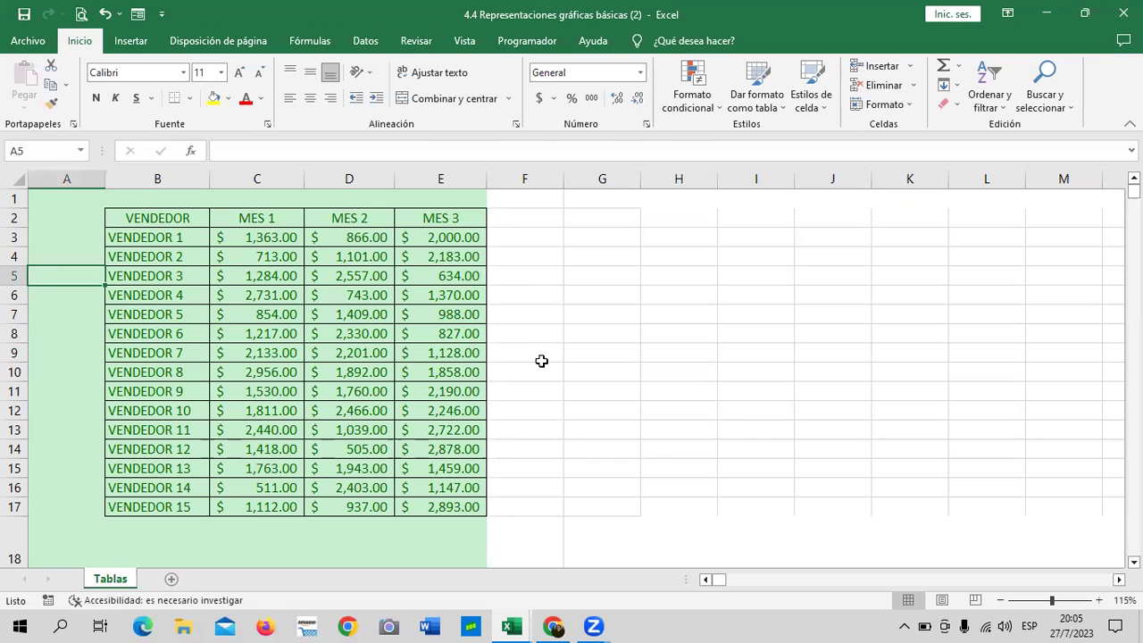
{"action": "left_click", "coordinate": [306, 319]}
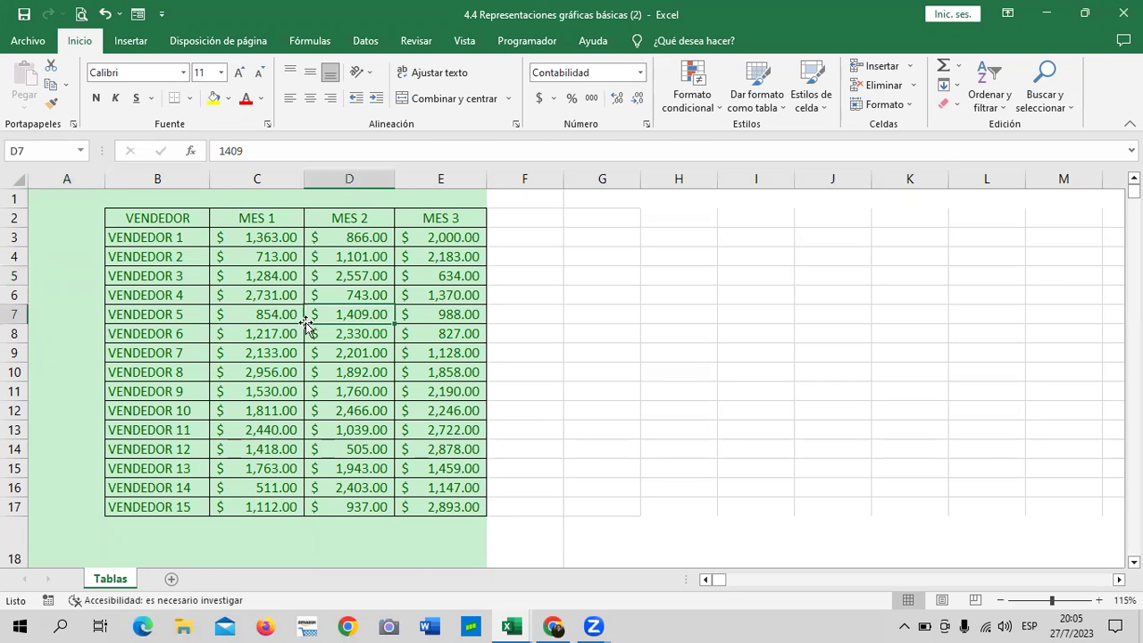
- Insert a Circular 3D pie chart of the sales table from Todos los gráficos > Circular
{"action": "left_click", "coordinate": [143, 45]}
{"action": "left_click", "coordinate": [456, 99]}
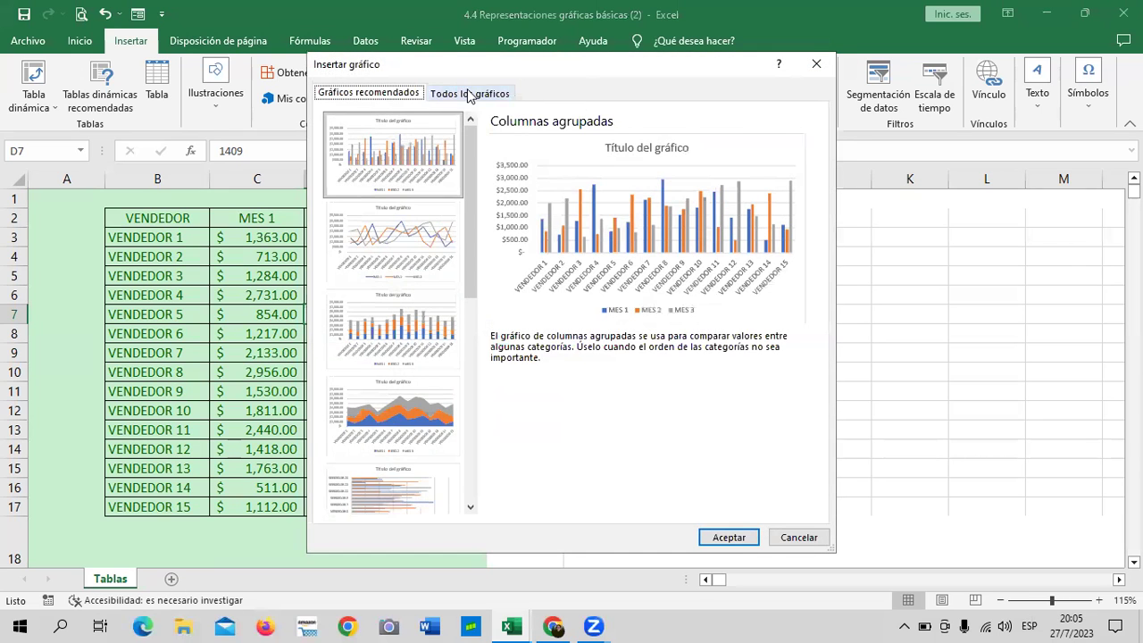
{"action": "left_click", "coordinate": [469, 95]}
{"action": "left_click_drag", "start_coordinate": [643, 71], "coordinate": [719, 89]}
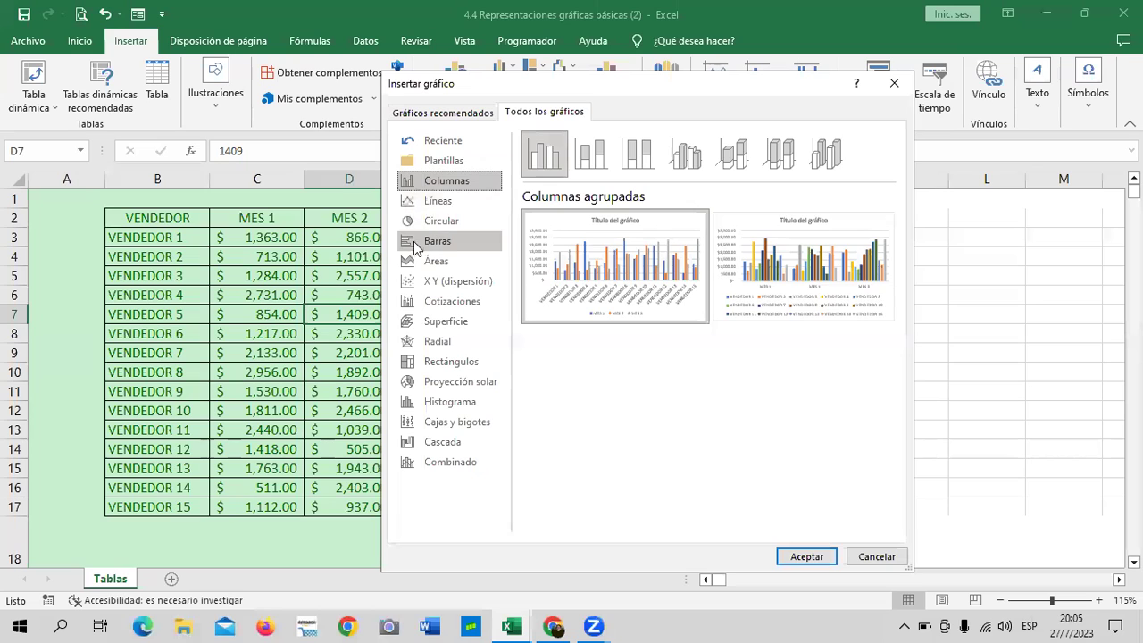
{"action": "left_click", "coordinate": [424, 223]}
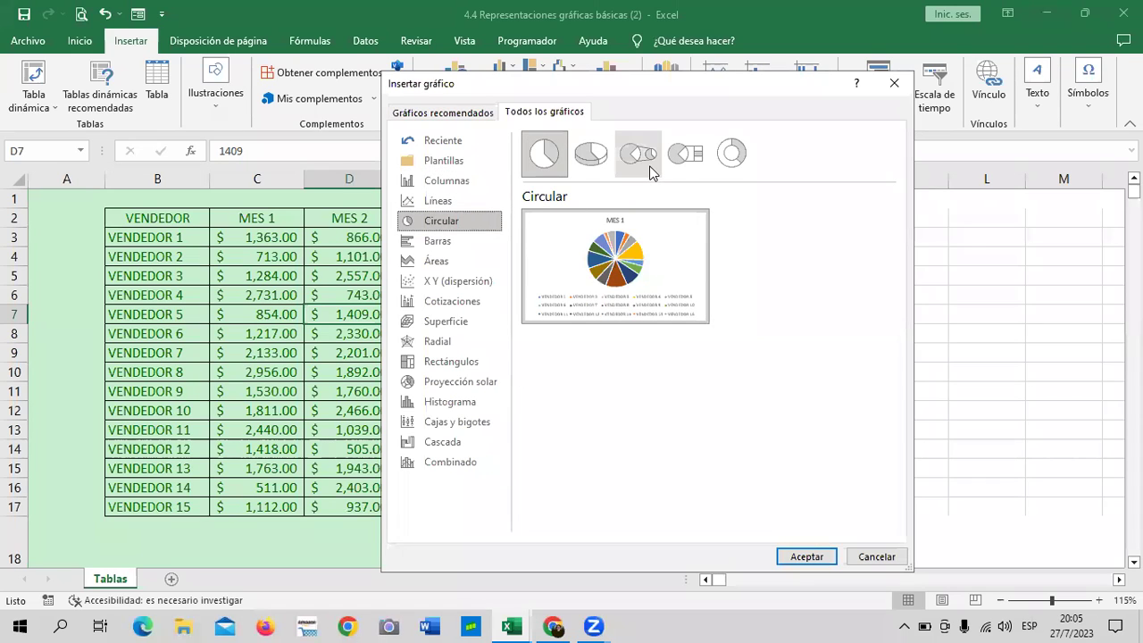
{"action": "left_click", "coordinate": [589, 159]}
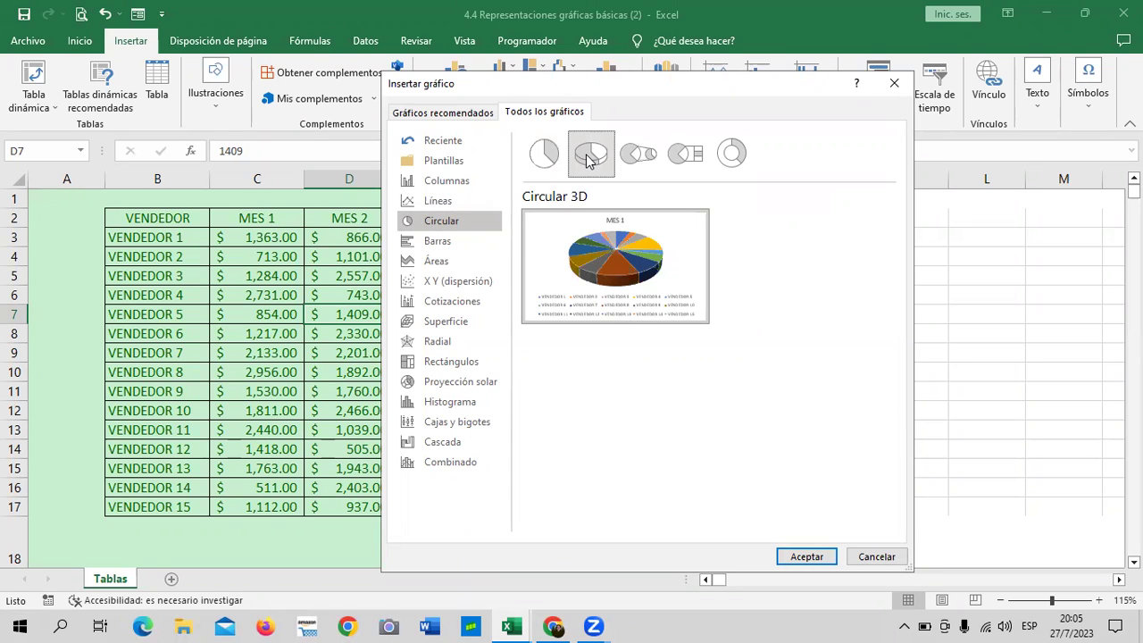
{"action": "left_click", "coordinate": [632, 157]}
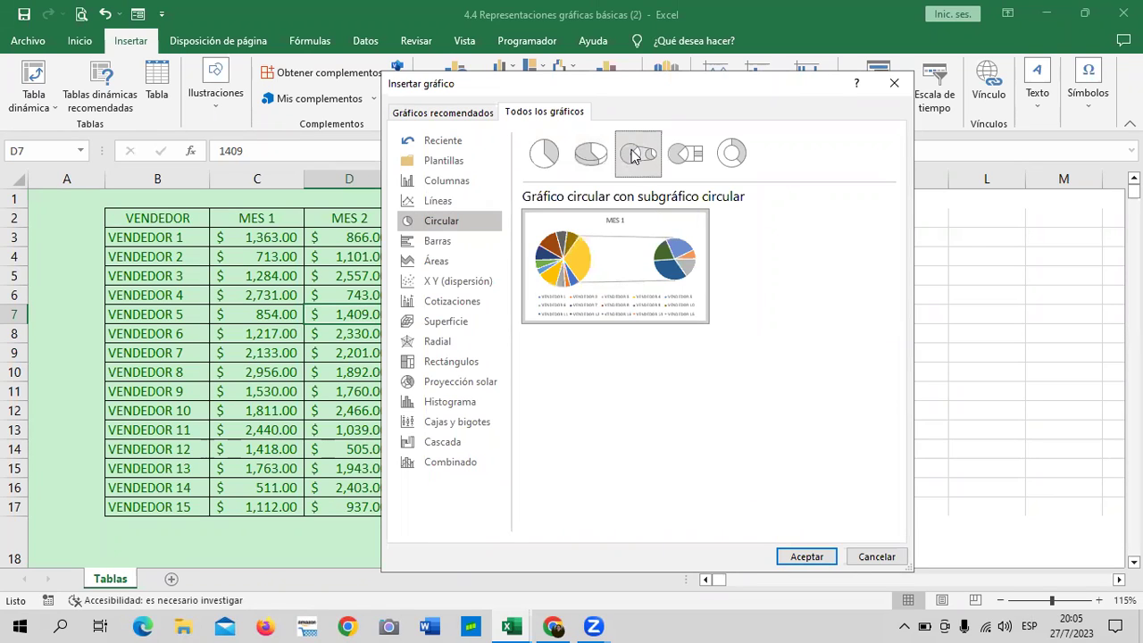
{"action": "left_click", "coordinate": [680, 154]}
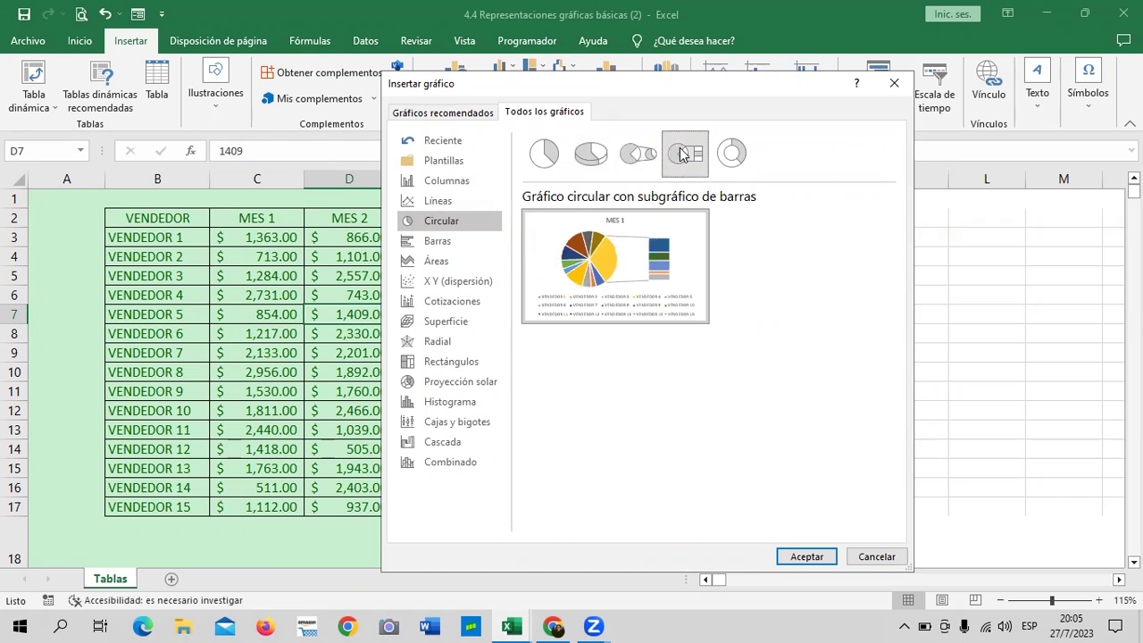
{"action": "left_click", "coordinate": [730, 155]}
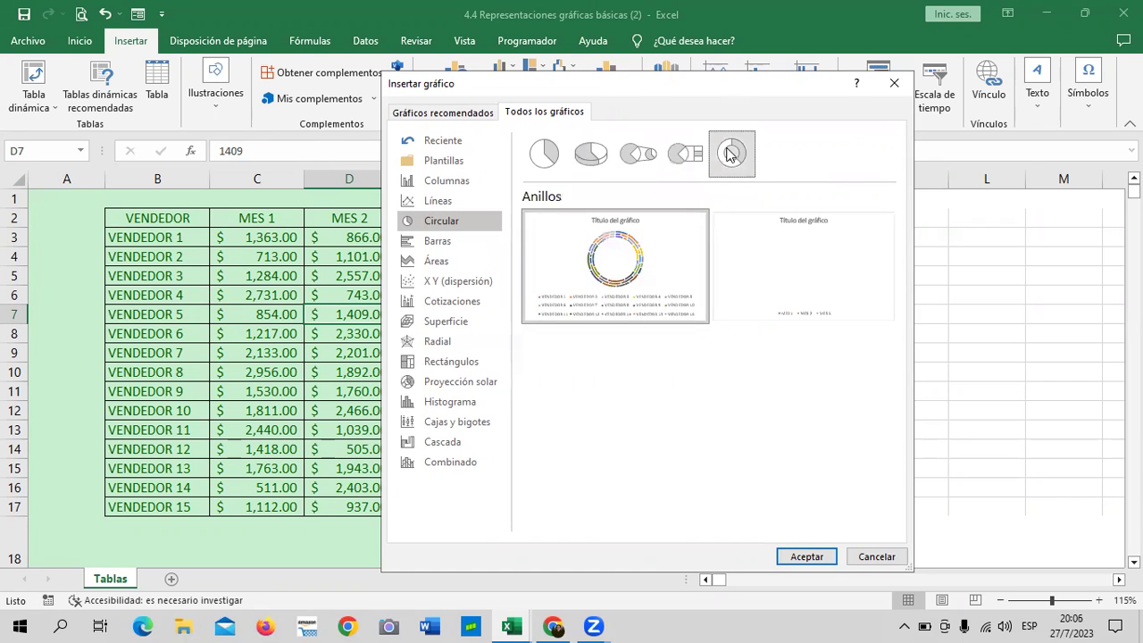
{"action": "left_click", "coordinate": [590, 157]}
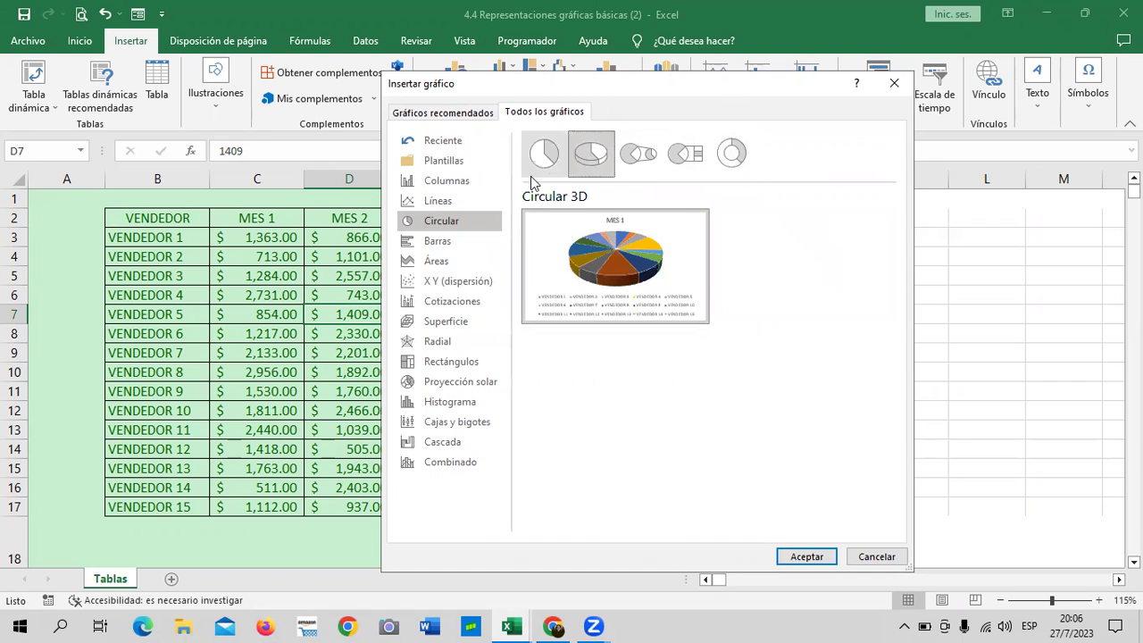
{"action": "mouse_move", "coordinate": [641, 273]}
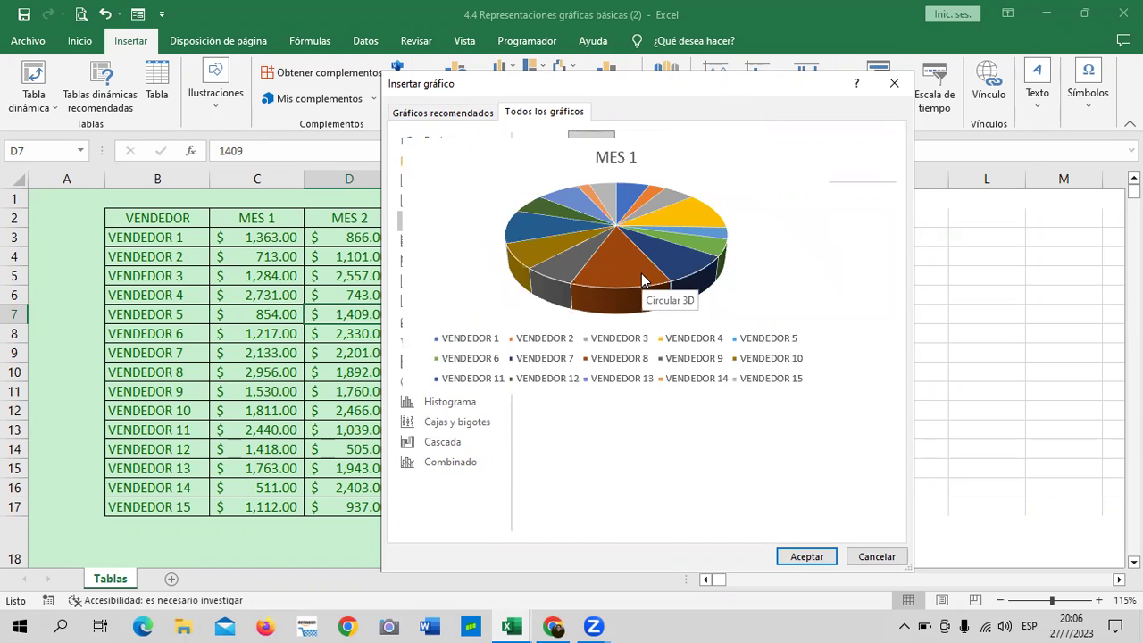
{"action": "left_click", "coordinate": [807, 557]}
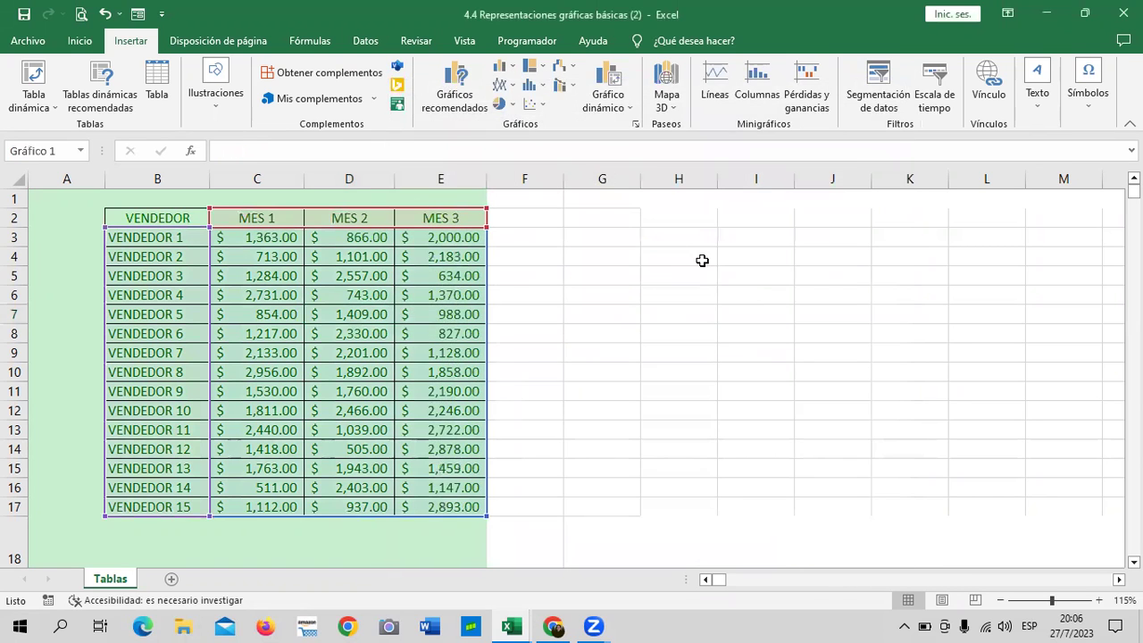
- Move the pie chart to the right of the vendor table
{"action": "left_click_drag", "start_coordinate": [653, 262], "coordinate": [834, 229]}
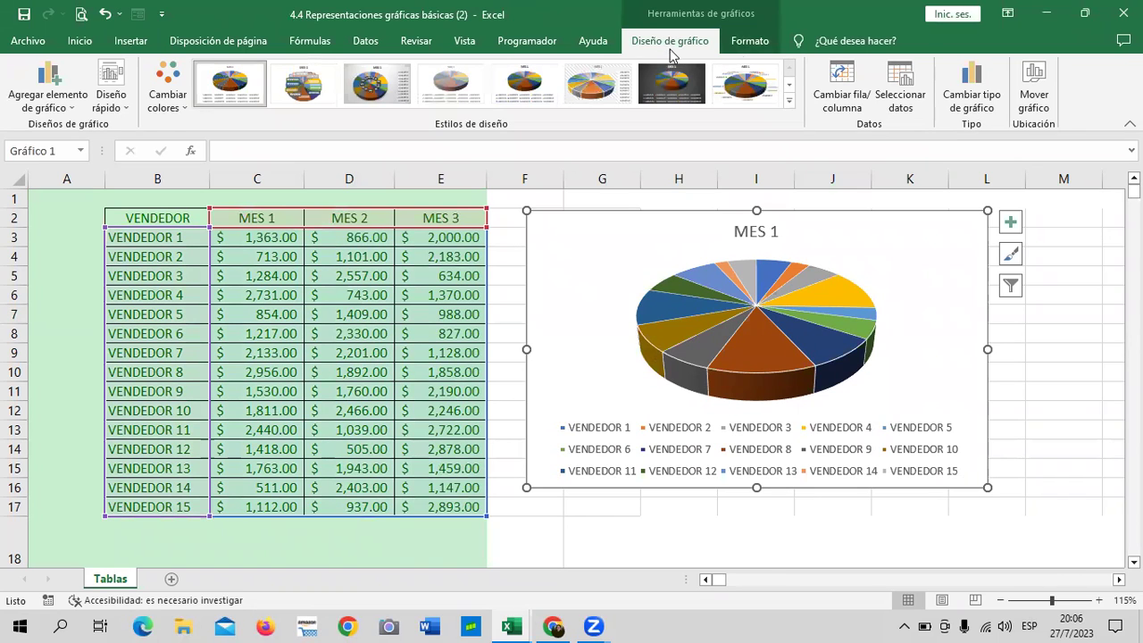
{"action": "left_click", "coordinate": [758, 45]}
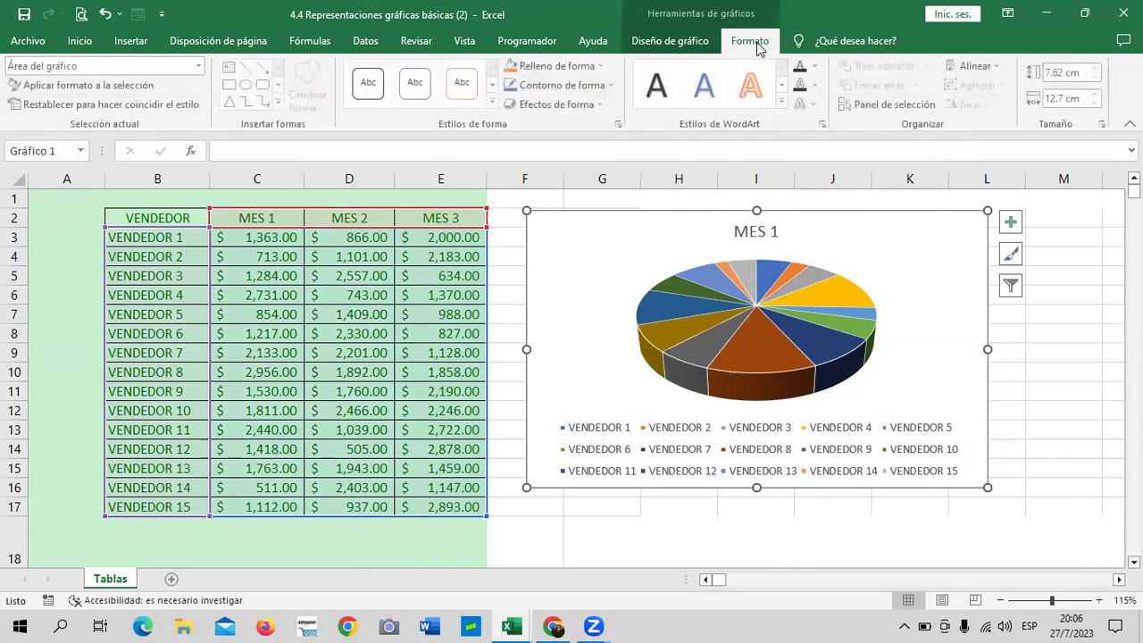
{"action": "left_click", "coordinate": [711, 45]}
{"action": "left_click", "coordinate": [750, 41]}
{"action": "left_click", "coordinate": [696, 42]}
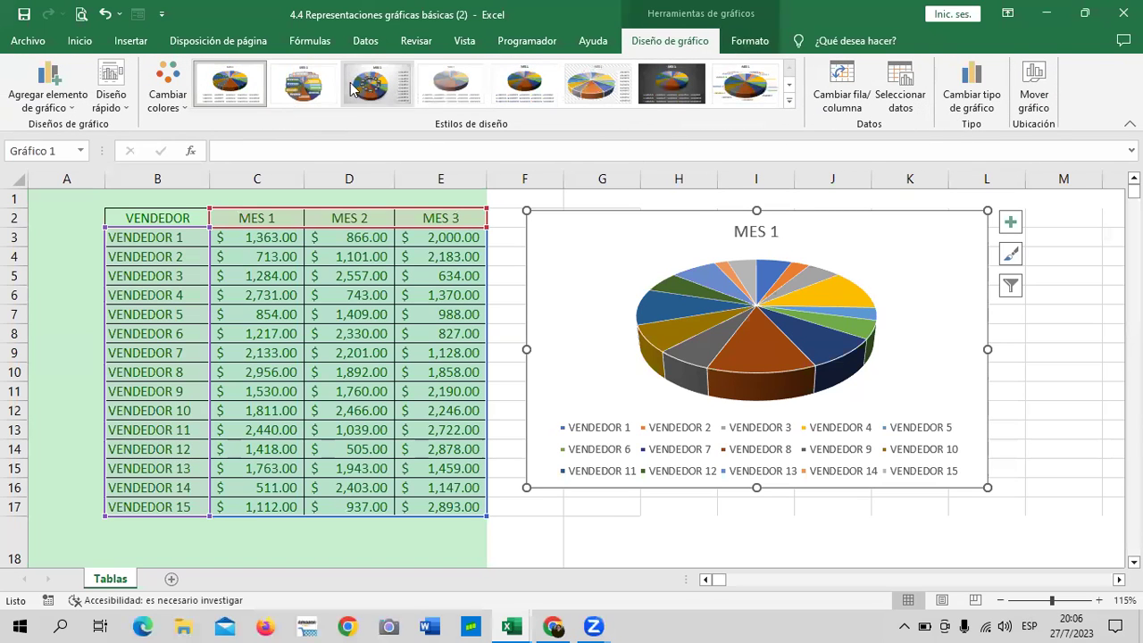
- Apply chart style 8 with name and percentage labels, then nudge and enlarge the chart
{"action": "left_click", "coordinate": [789, 101]}
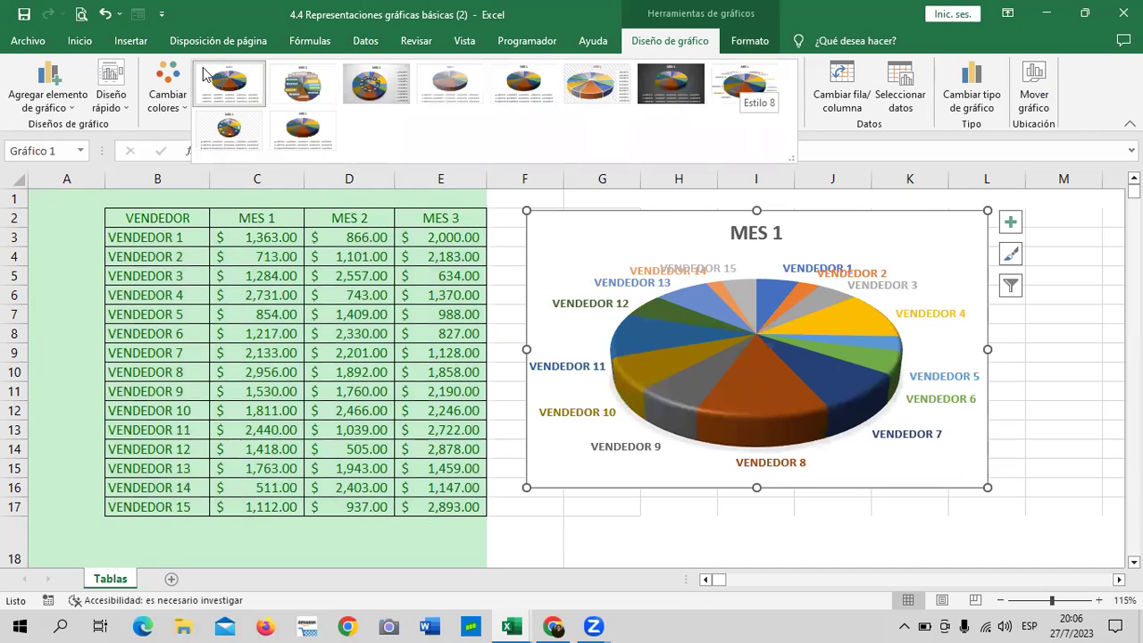
{"action": "left_click", "coordinate": [214, 83]}
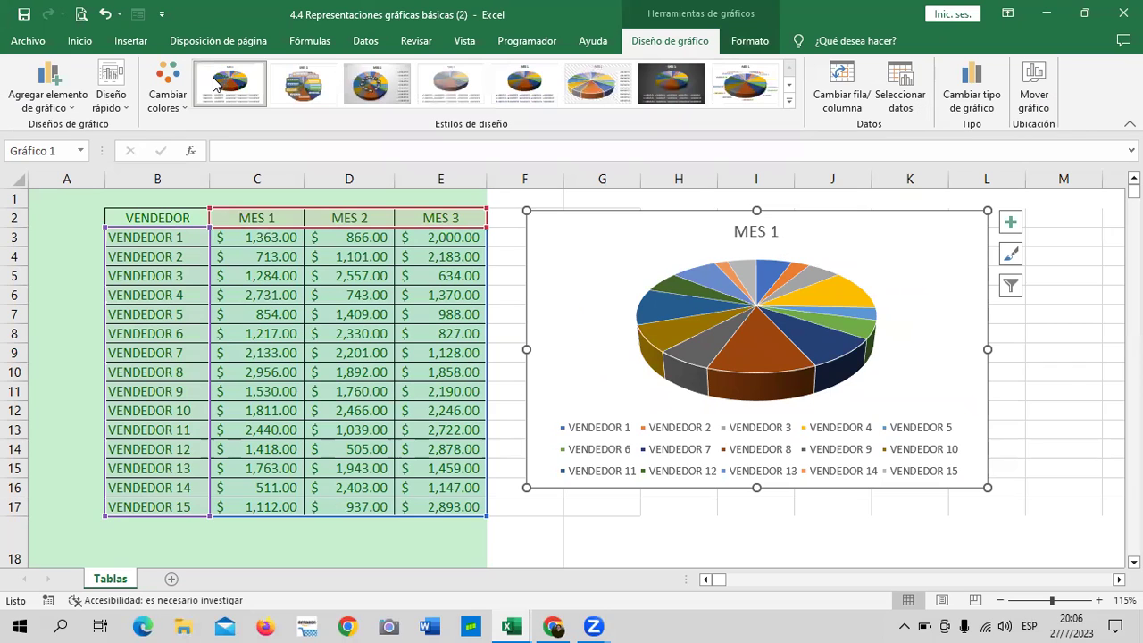
{"action": "left_click", "coordinate": [306, 84]}
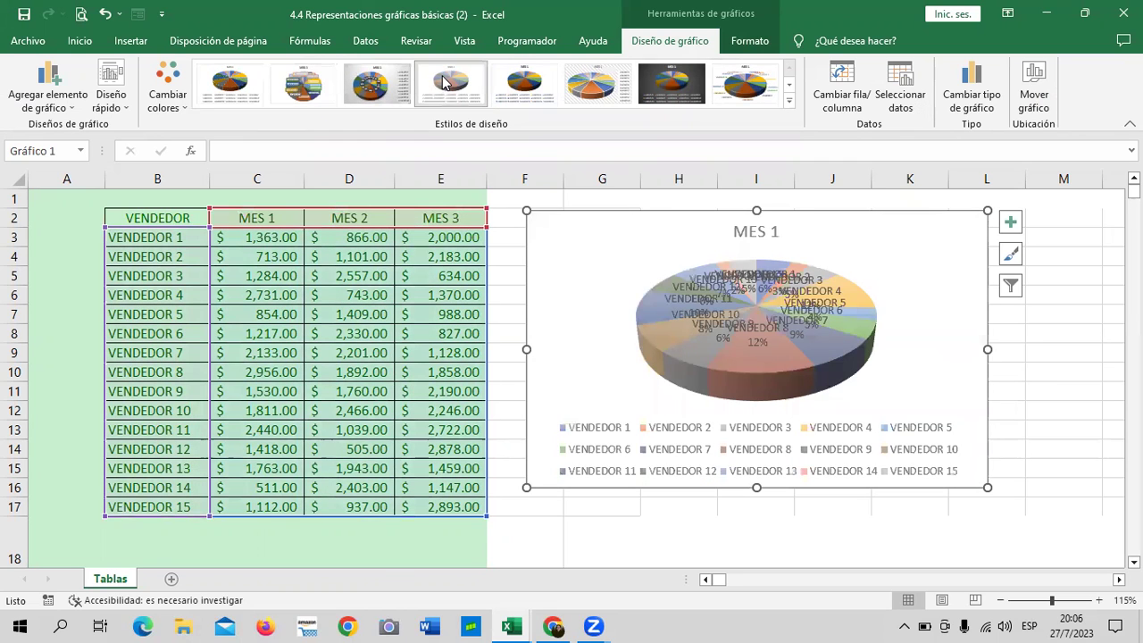
{"action": "left_click", "coordinate": [525, 82]}
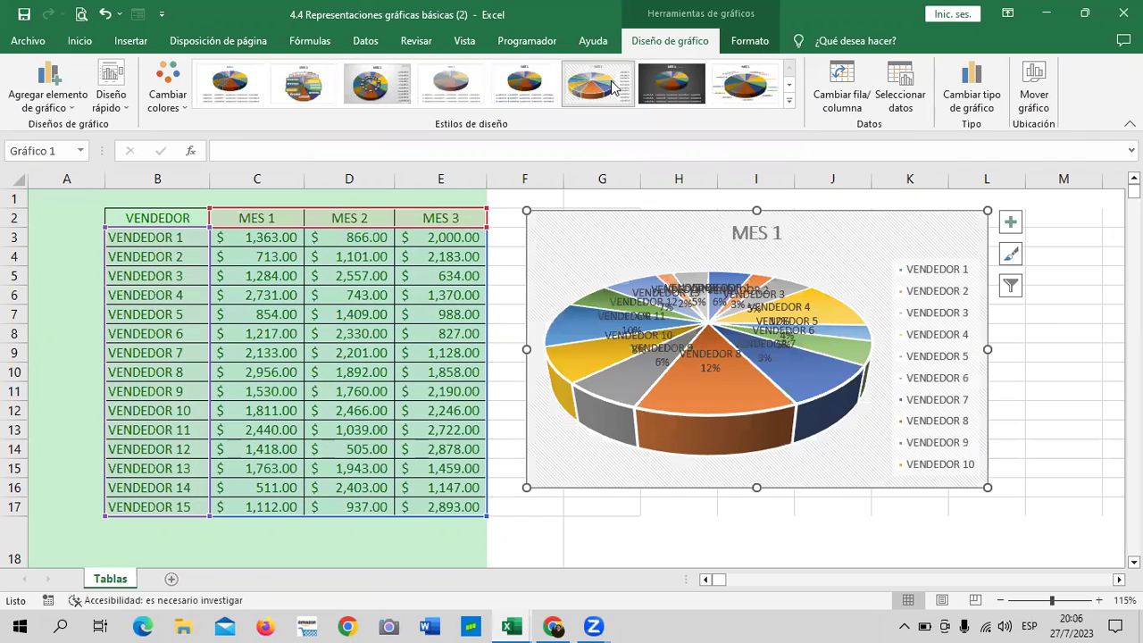
{"action": "left_click", "coordinate": [703, 101]}
{"action": "left_click", "coordinate": [746, 90]}
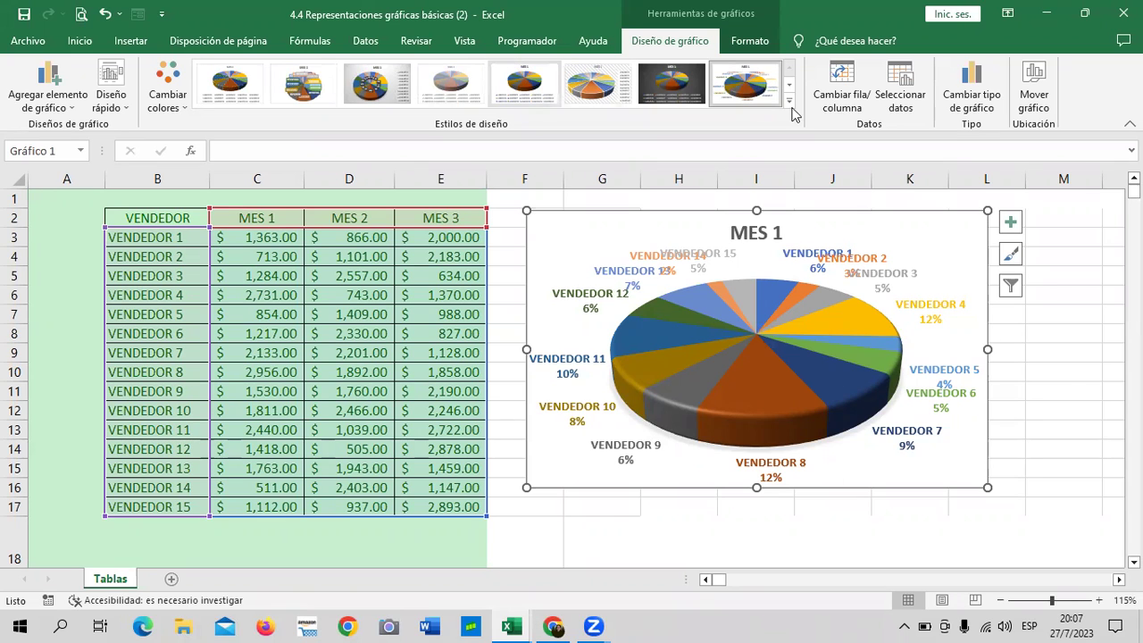
{"action": "left_click_drag", "start_coordinate": [863, 224], "coordinate": [887, 222]}
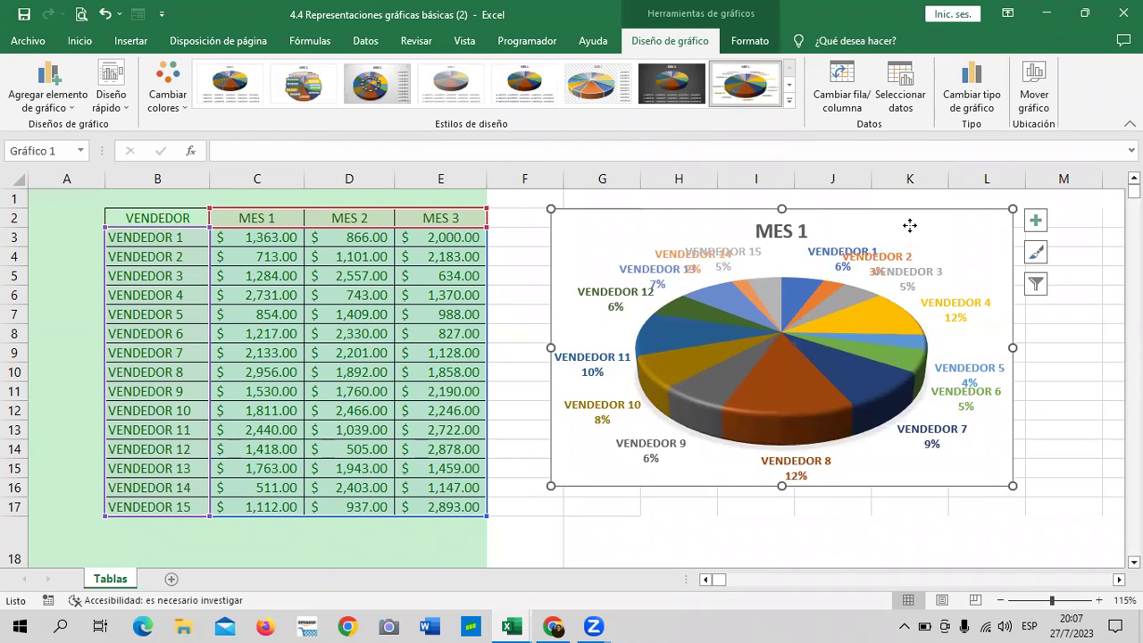
{"action": "left_click_drag", "start_coordinate": [782, 486], "coordinate": [782, 502]}
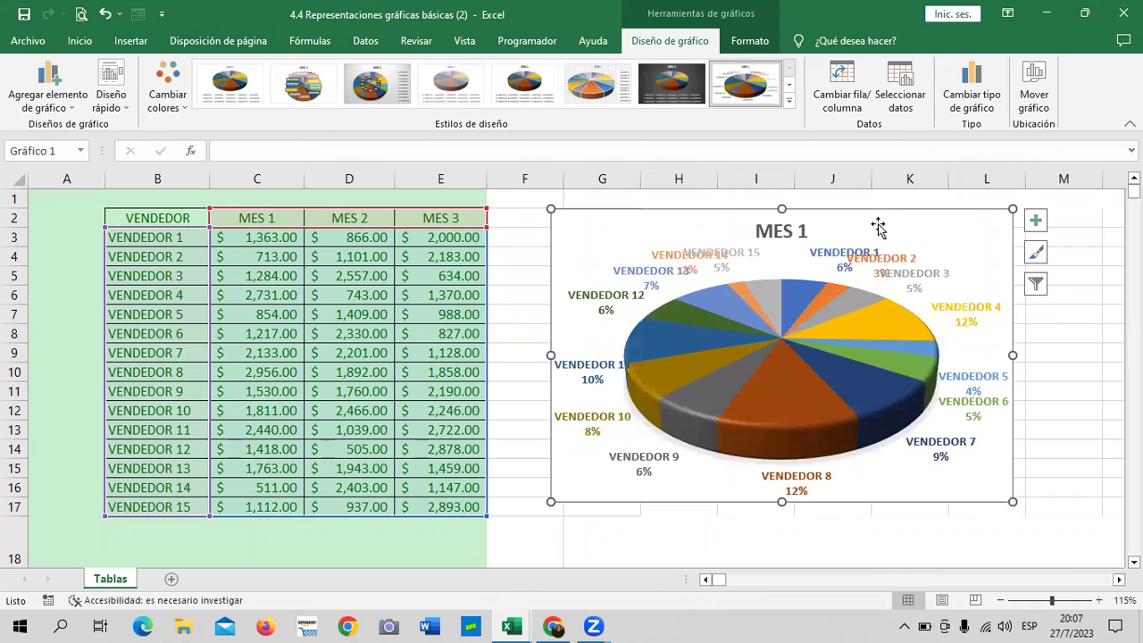
- Move the chart onto a new sheet named Gráfico1
{"action": "right_click", "coordinate": [878, 231]}
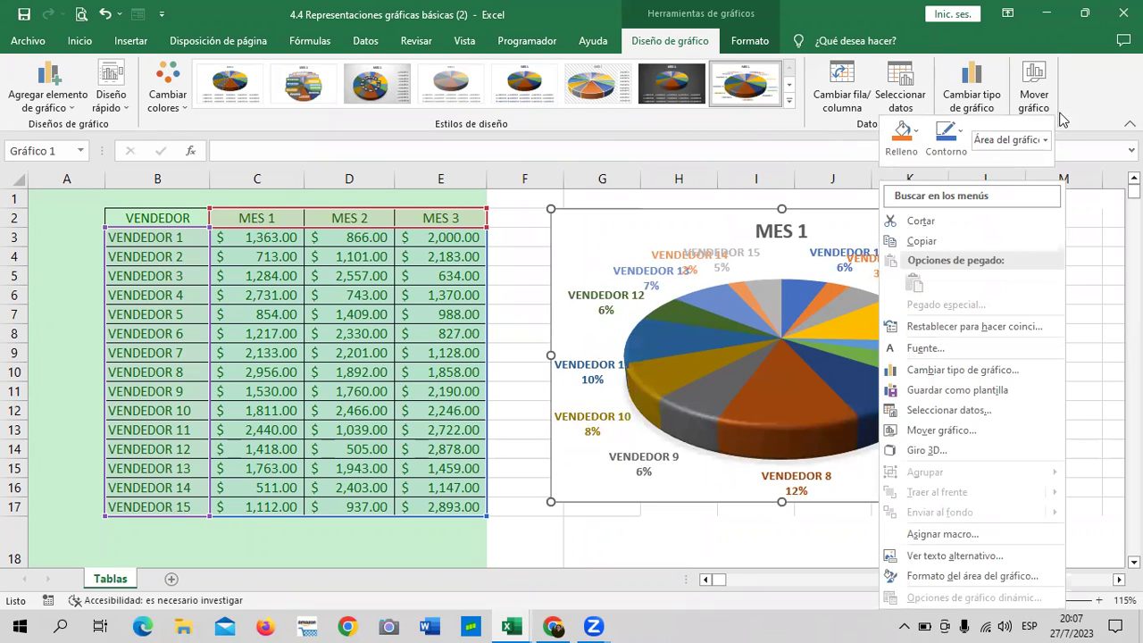
{"action": "left_click", "coordinate": [1036, 82]}
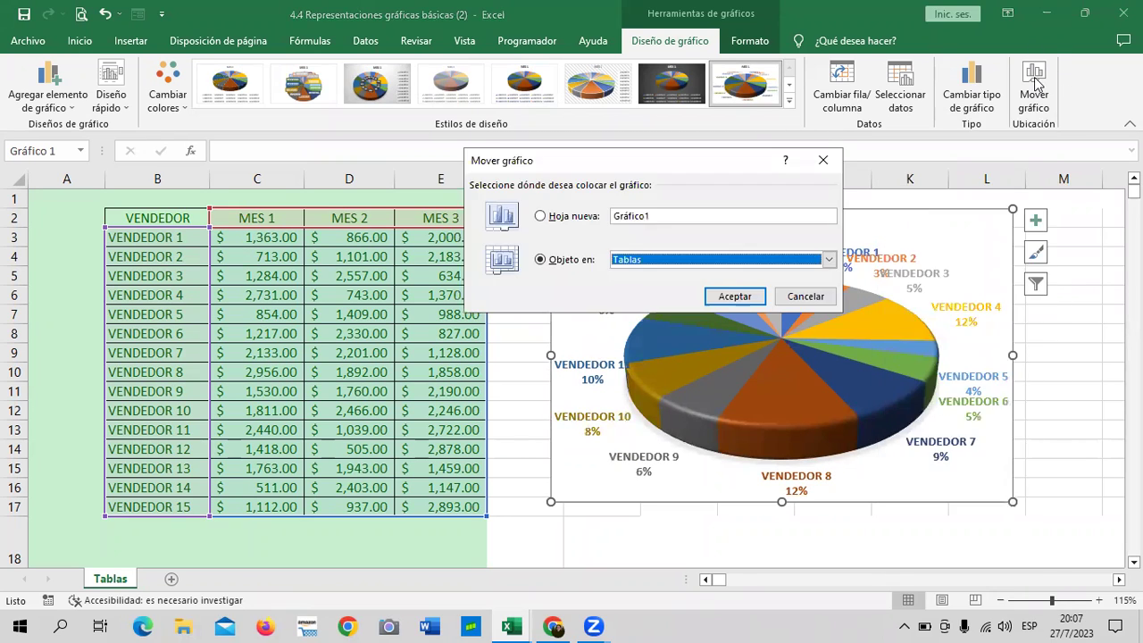
{"action": "left_click", "coordinate": [540, 216]}
{"action": "left_click", "coordinate": [722, 217]}
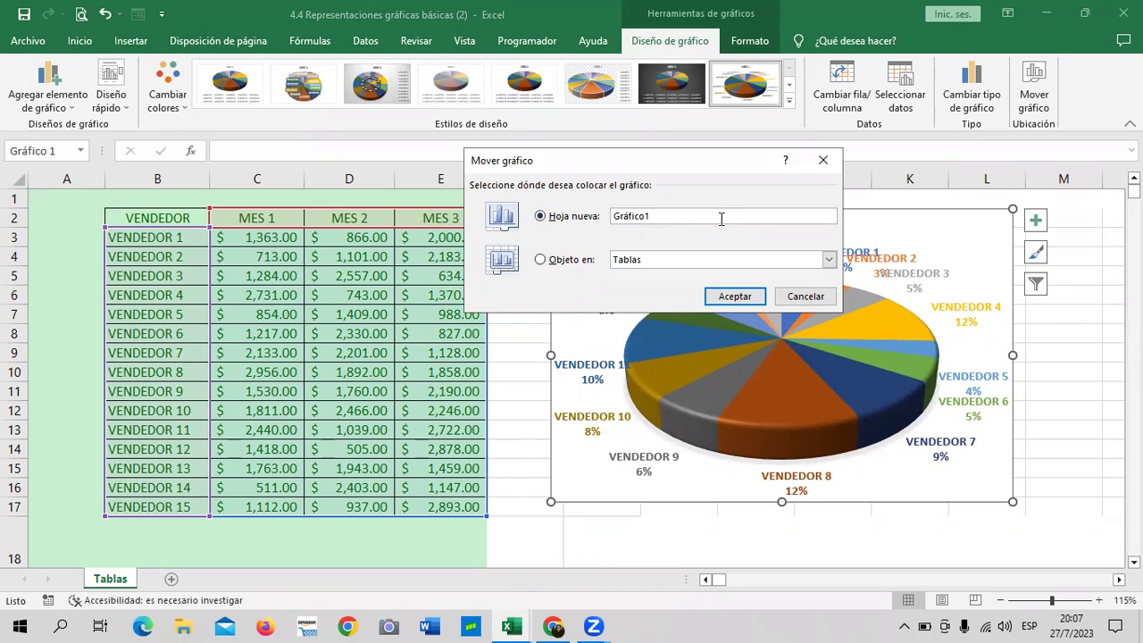
{"action": "left_click", "coordinate": [726, 297]}
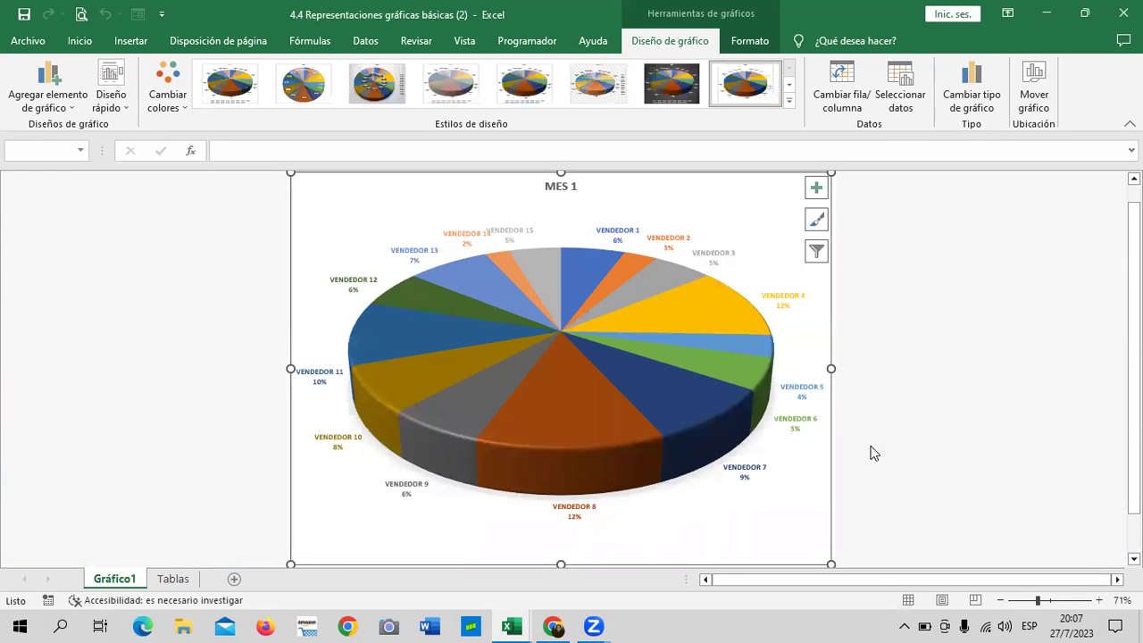
- Enlarge the vendor name and percentage data labels to 14-point text
{"action": "left_click", "coordinate": [753, 243]}
{"action": "left_click", "coordinate": [783, 301]}
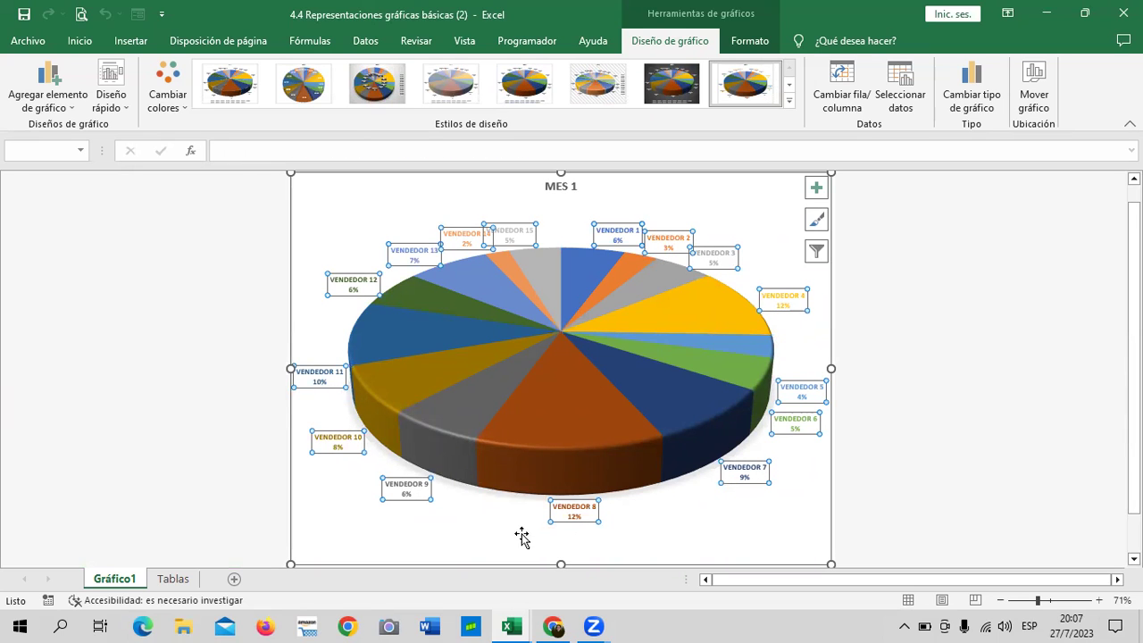
{"action": "left_click", "coordinate": [71, 44]}
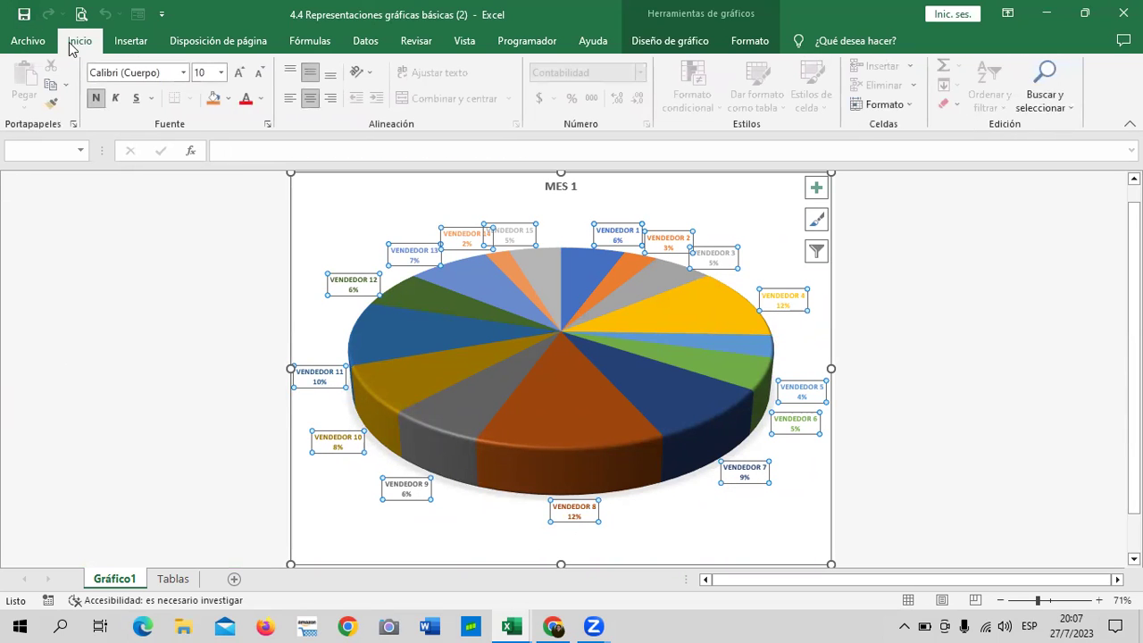
{"action": "left_click", "coordinate": [239, 72]}
{"action": "left_click", "coordinate": [240, 72]}
{"action": "left_click", "coordinate": [240, 72]}
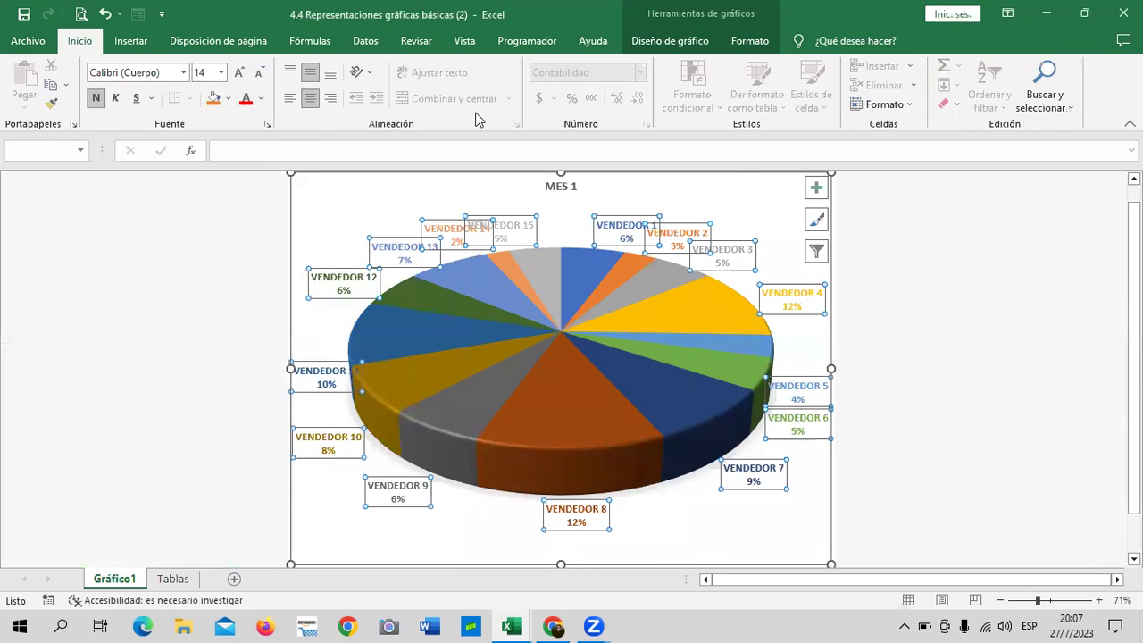
{"action": "left_click", "coordinate": [753, 193]}
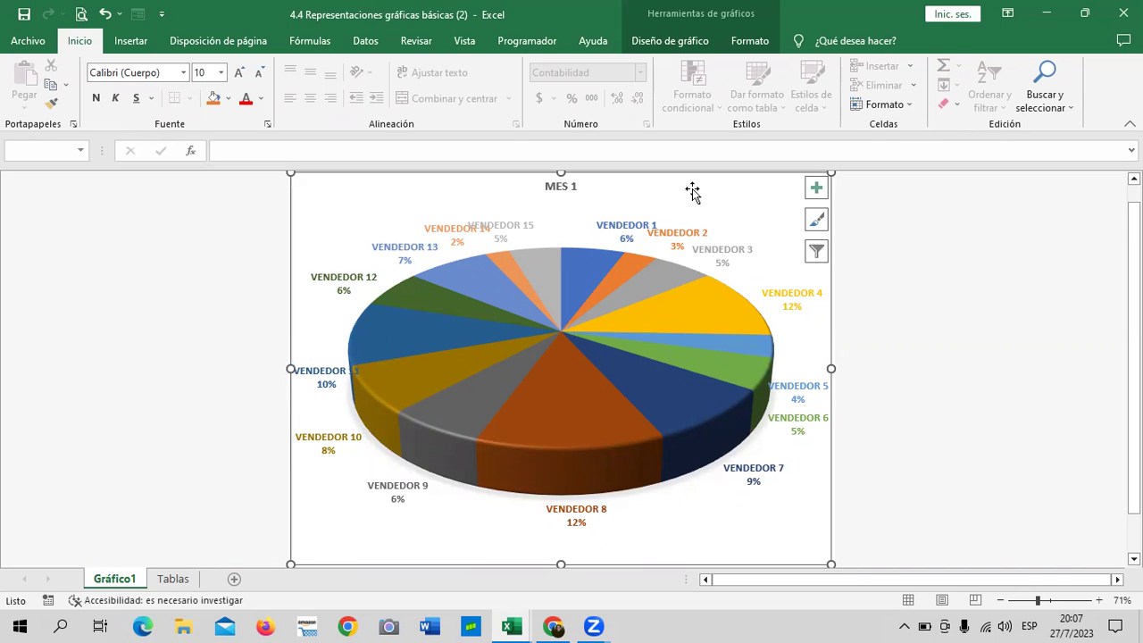
- Move the Tablas sheet tab in front of Gráfico1
{"action": "left_click", "coordinate": [816, 253]}
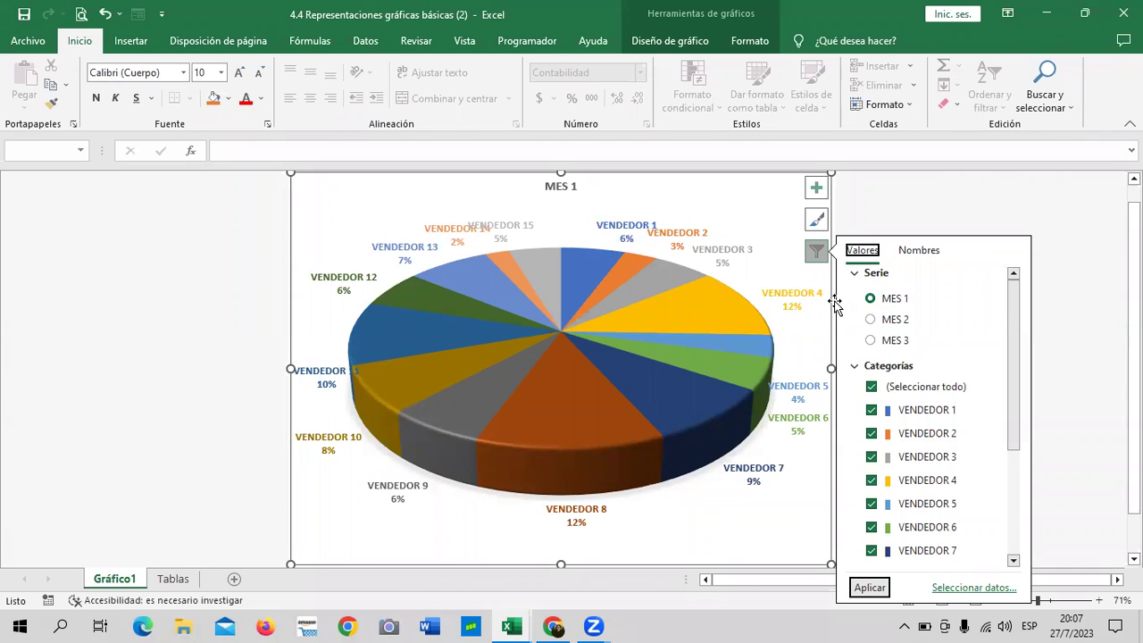
{"action": "left_click", "coordinate": [870, 319]}
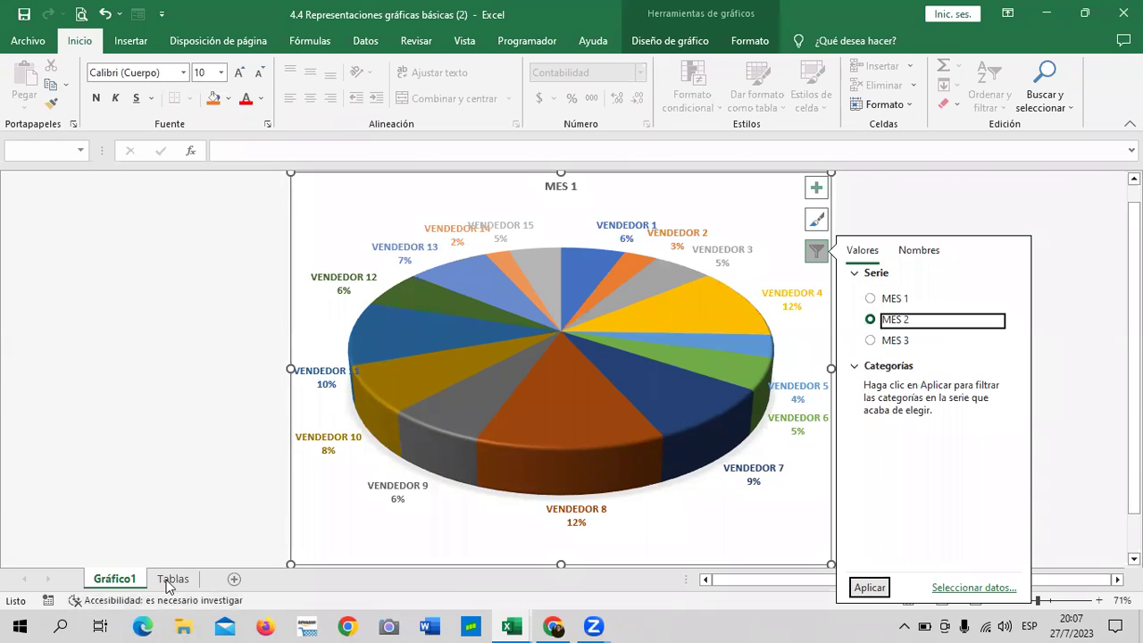
{"action": "left_click_drag", "start_coordinate": [166, 581], "coordinate": [107, 581]}
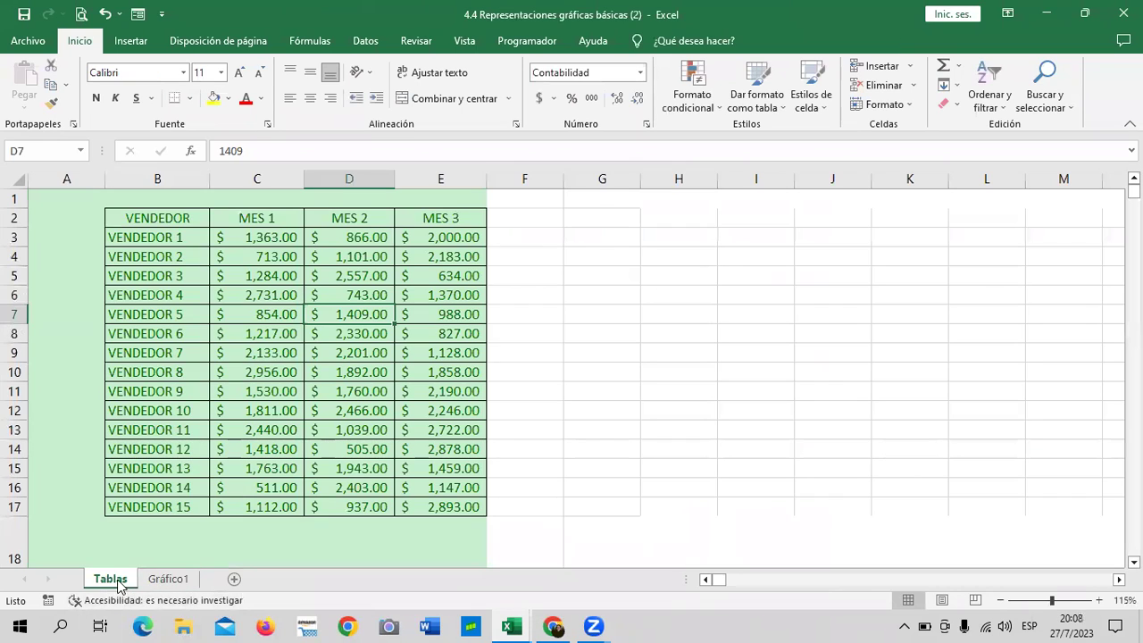
- Review the MES 1–3 columns C to E, then return to the Gráfico1 sheet
{"action": "left_click", "coordinate": [256, 174]}
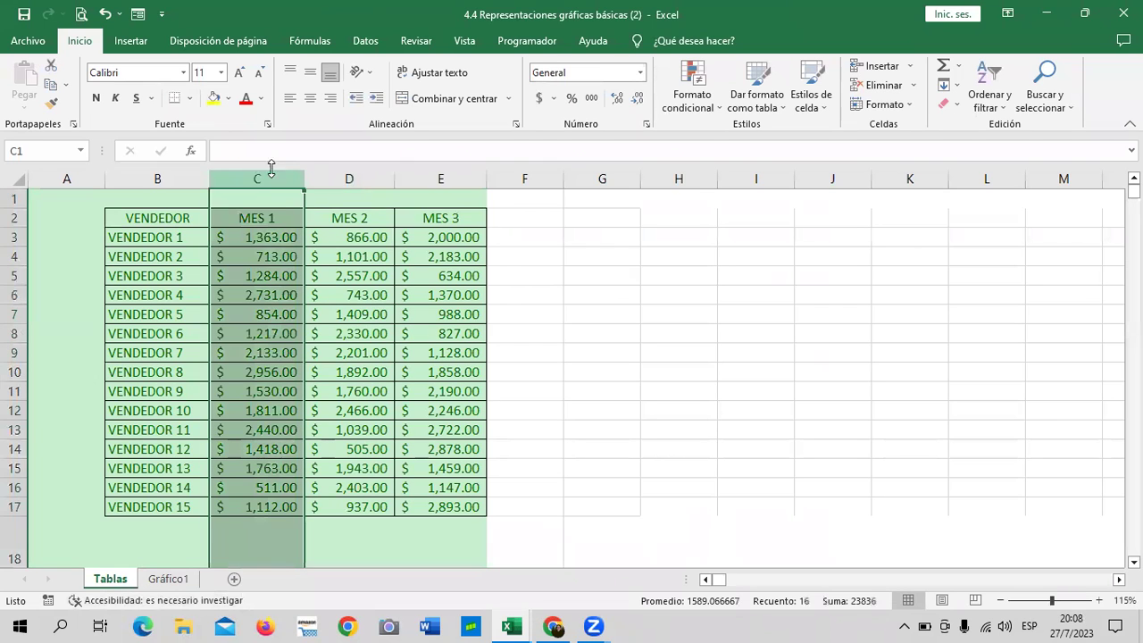
{"action": "left_click", "coordinate": [346, 179]}
{"action": "left_click", "coordinate": [440, 179]}
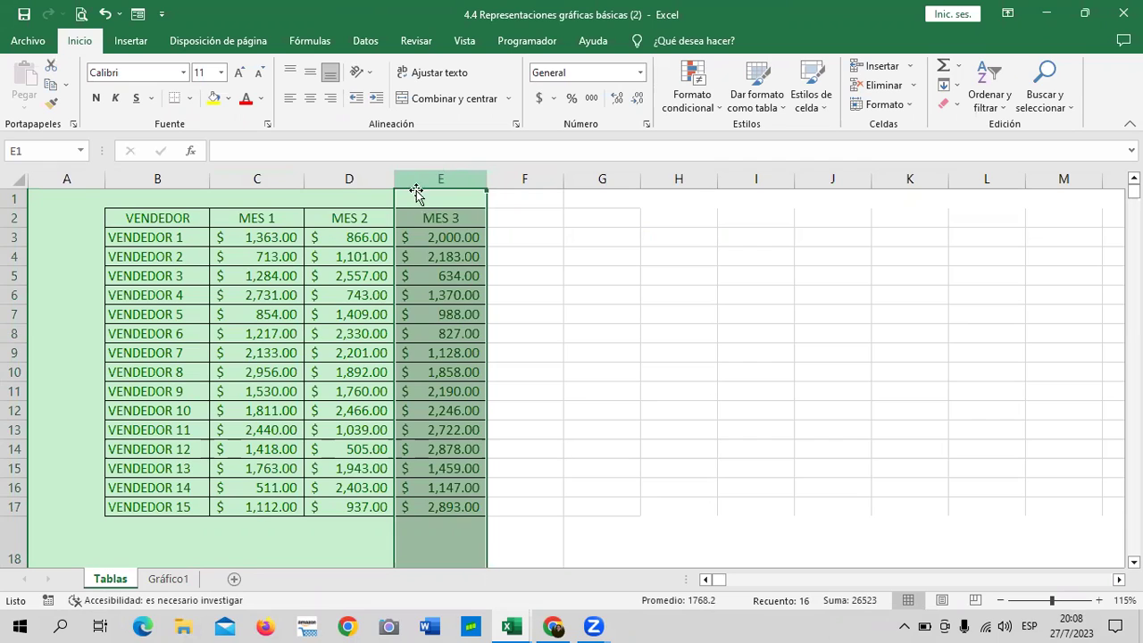
{"action": "left_click", "coordinate": [344, 180]}
{"action": "left_click", "coordinate": [272, 174]}
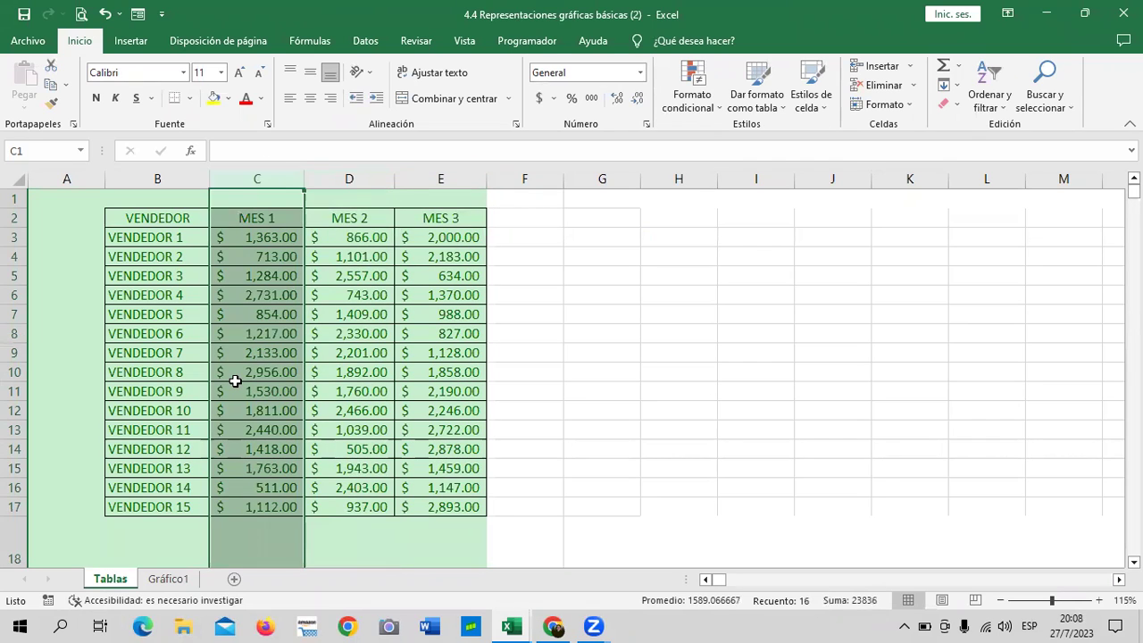
{"action": "left_click", "coordinate": [169, 579]}
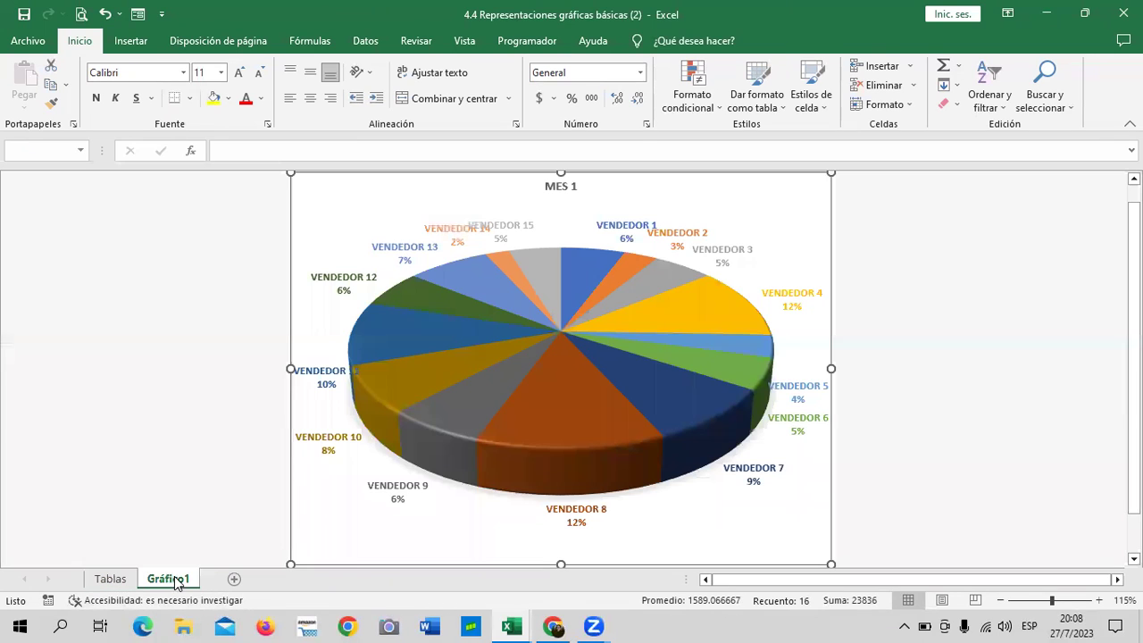
- Switch the pie chart to display the MES 2 series
{"action": "left_click", "coordinate": [566, 186]}
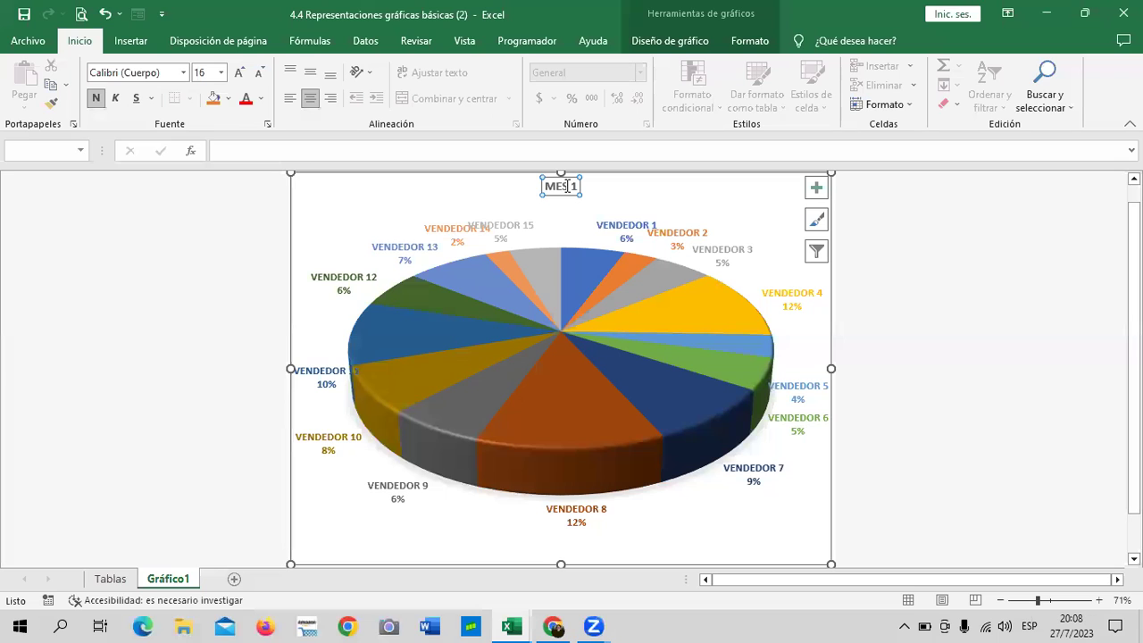
{"action": "left_click", "coordinate": [816, 253]}
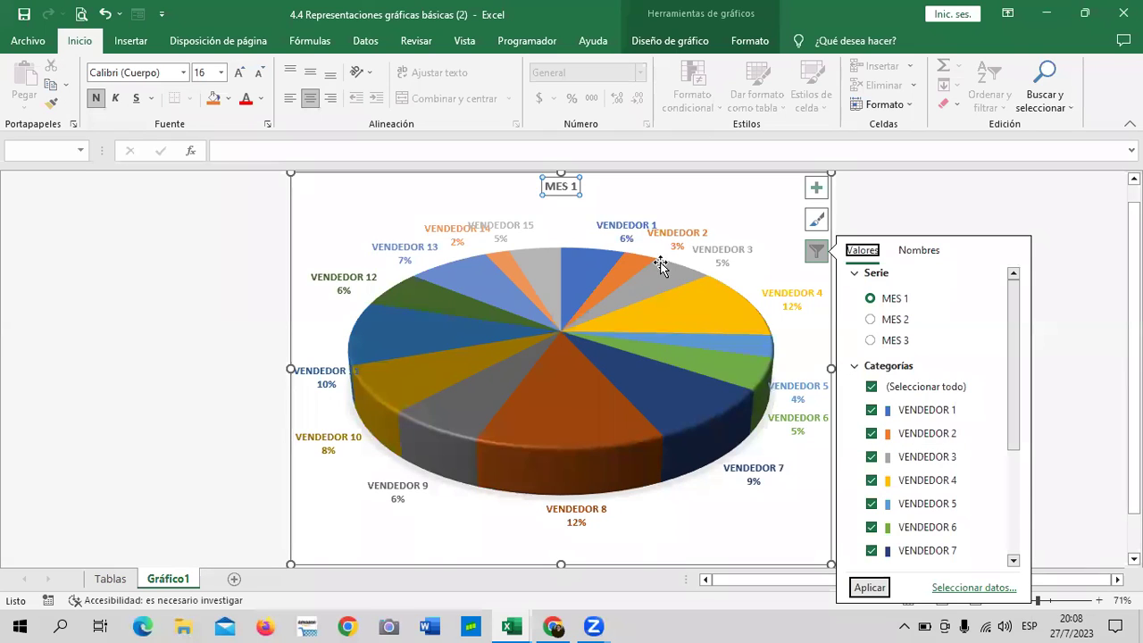
{"action": "left_click", "coordinate": [878, 325]}
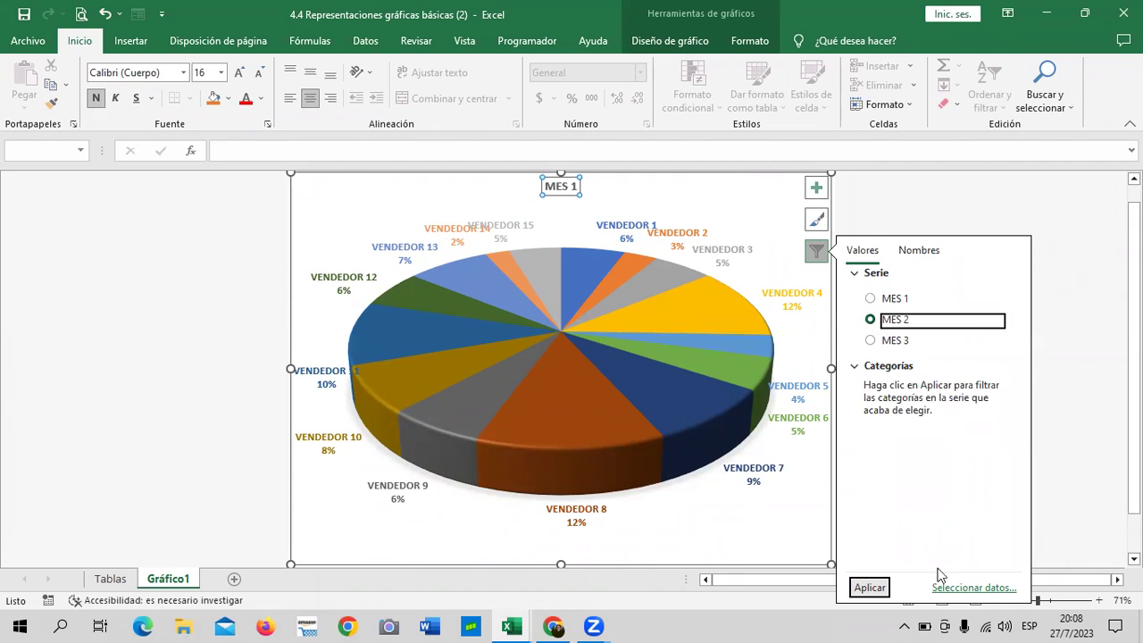
{"action": "left_click", "coordinate": [870, 588]}
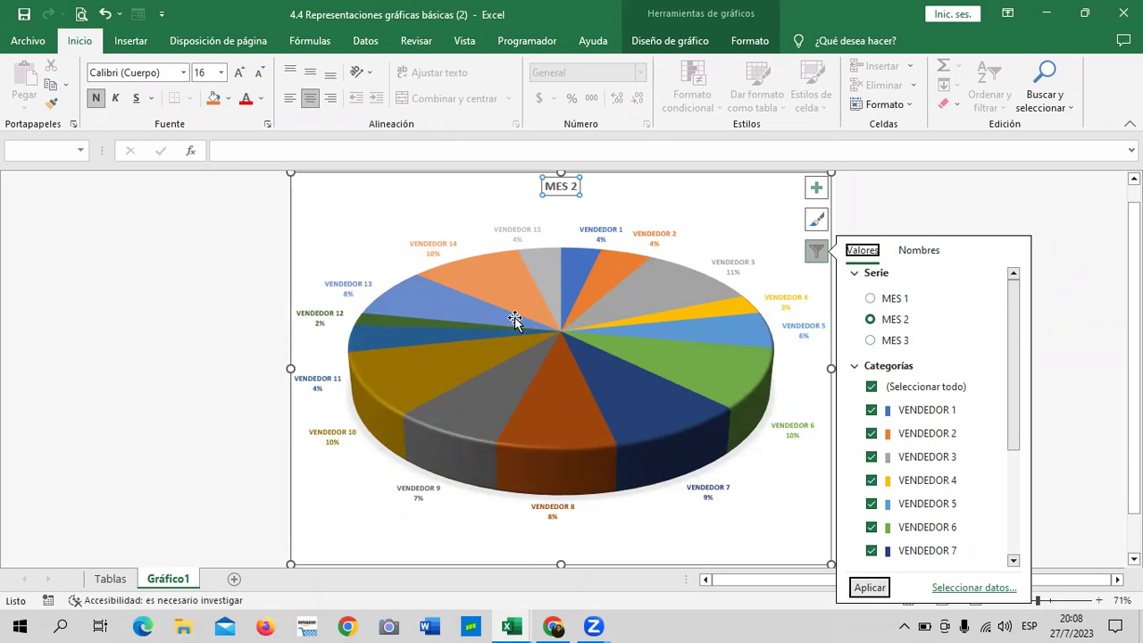
- Clear every vendor from the chart filter's category list
{"action": "left_click_drag", "start_coordinate": [1018, 378], "coordinate": [1009, 492]}
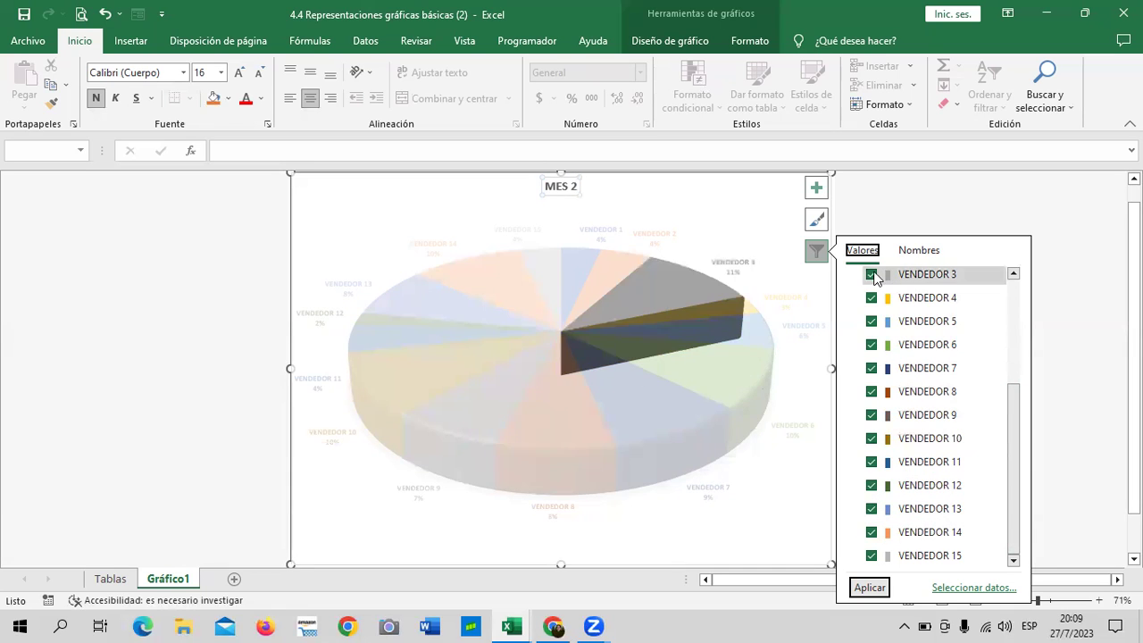
{"action": "left_click", "coordinate": [1014, 277]}
{"action": "left_click", "coordinate": [1014, 273]}
{"action": "left_click", "coordinate": [1013, 273]}
{"action": "left_click", "coordinate": [1014, 273]}
{"action": "left_click", "coordinate": [872, 299]}
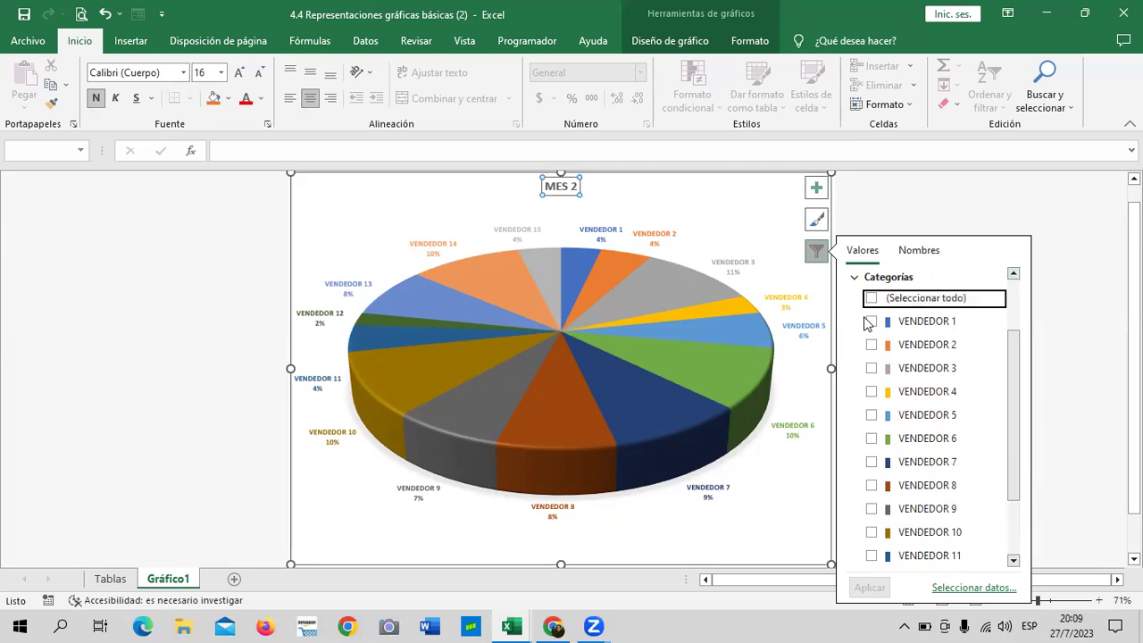
- Check VENDEDOR 1 through VENDEDOR 8 and apply the filter
{"action": "left_click", "coordinate": [871, 322]}
{"action": "left_click", "coordinate": [872, 344]}
{"action": "left_click", "coordinate": [872, 368]}
{"action": "left_click", "coordinate": [872, 392]}
{"action": "left_click", "coordinate": [871, 415]}
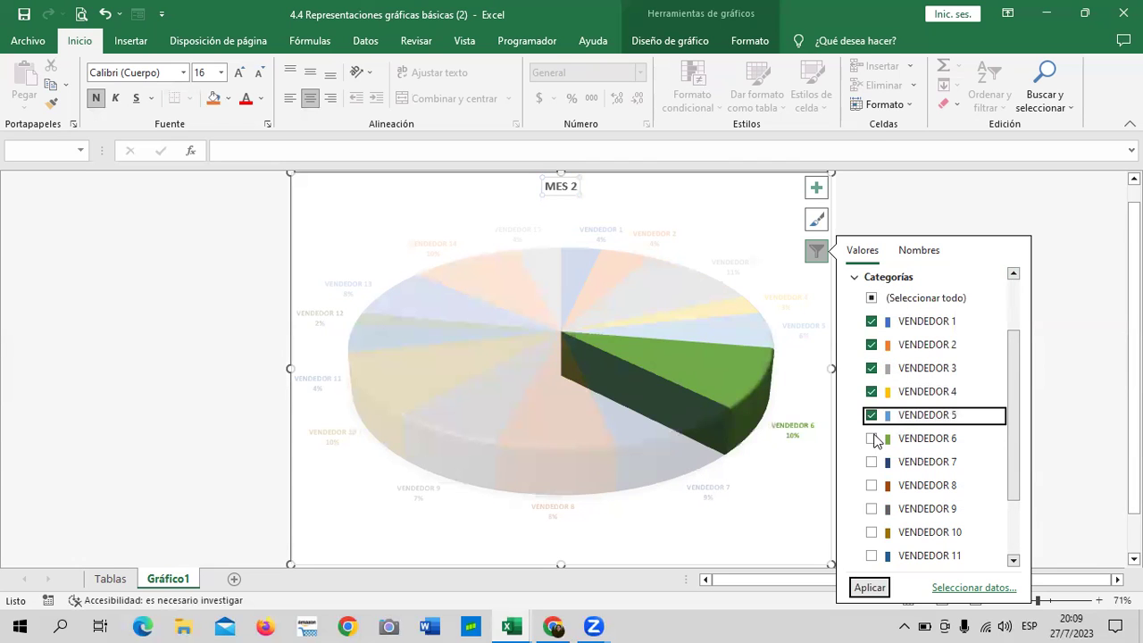
{"action": "left_click", "coordinate": [872, 462]}
{"action": "left_click", "coordinate": [871, 438]}
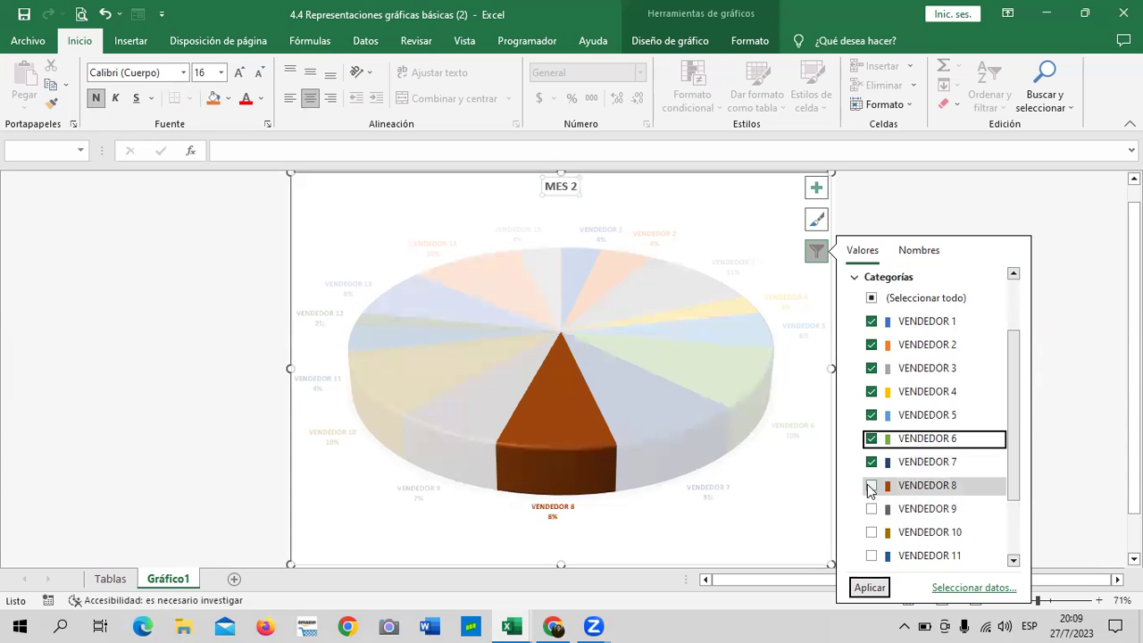
{"action": "left_click", "coordinate": [872, 485]}
{"action": "left_click", "coordinate": [878, 583]}
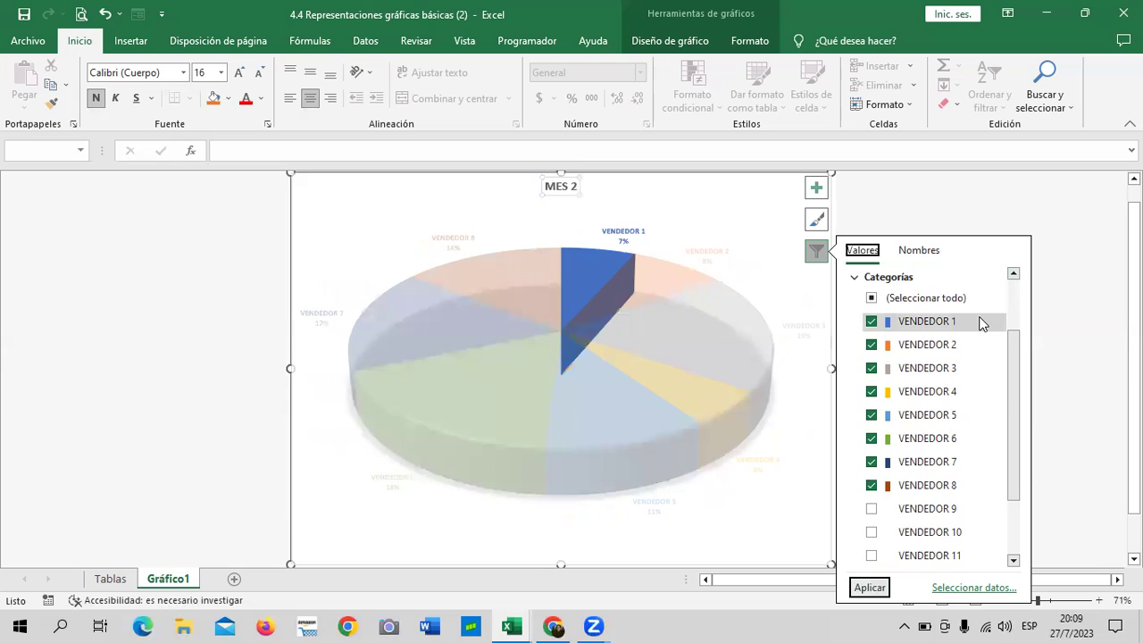
{"action": "left_click", "coordinate": [1078, 311]}
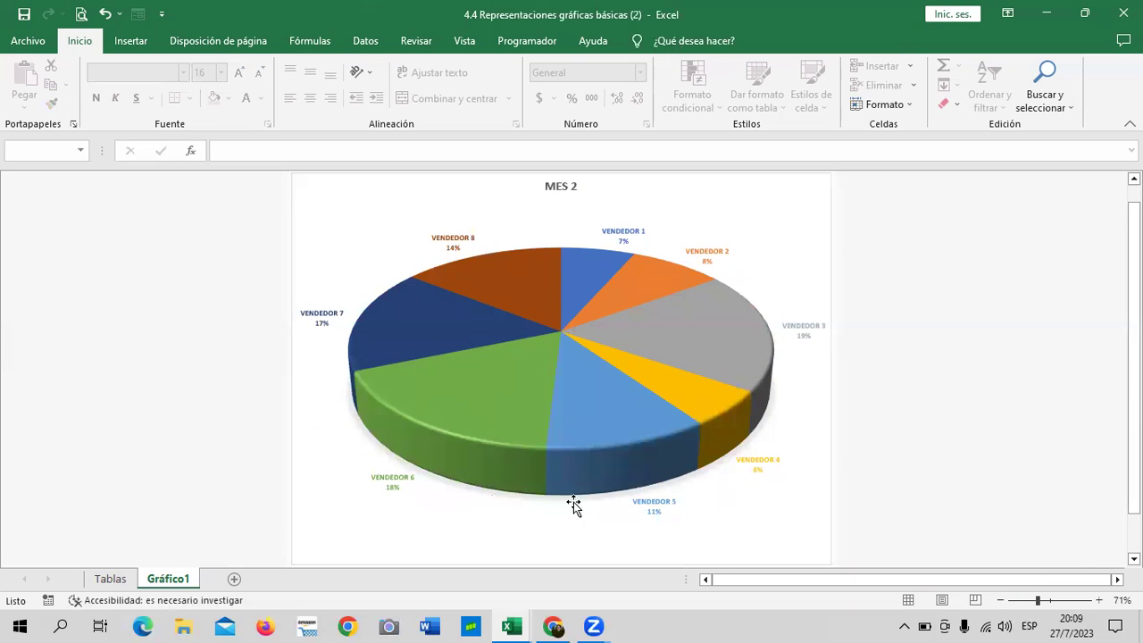
- Select the MES 2 pie's vendor data labels and raise their font size step by step to 18 point
{"action": "left_click", "coordinate": [483, 395]}
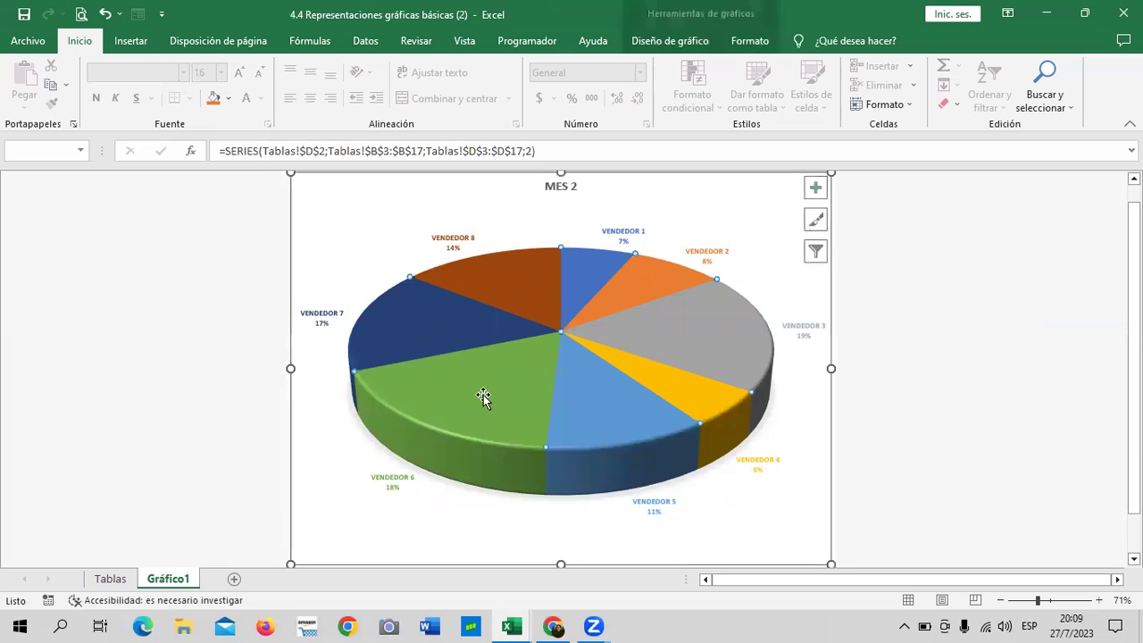
{"action": "left_click", "coordinate": [584, 382]}
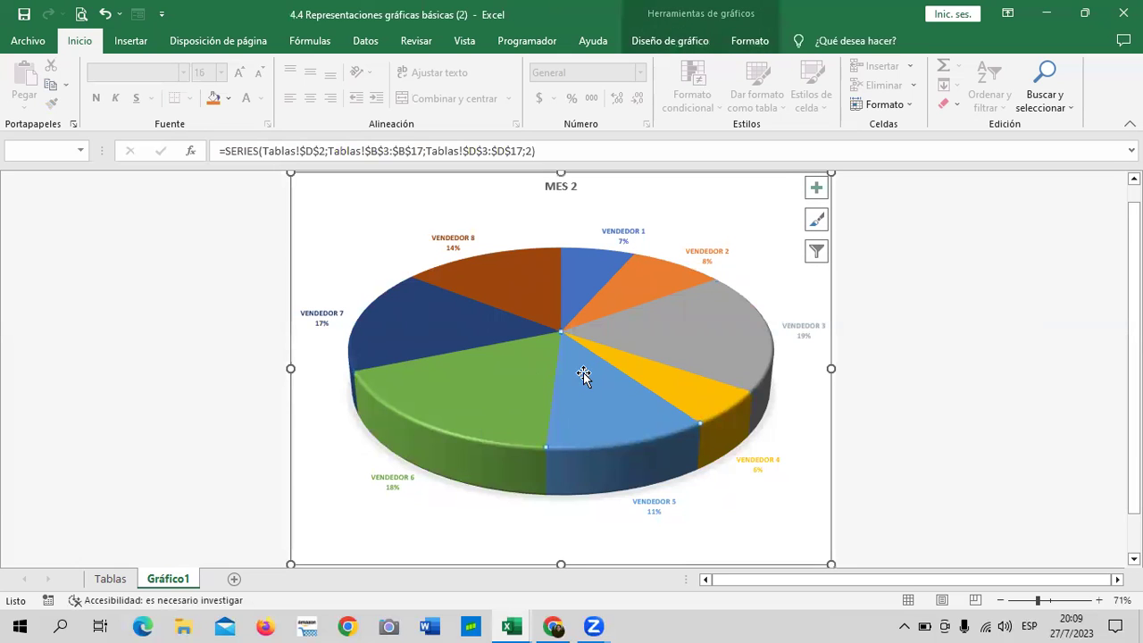
{"action": "left_click", "coordinate": [457, 234]}
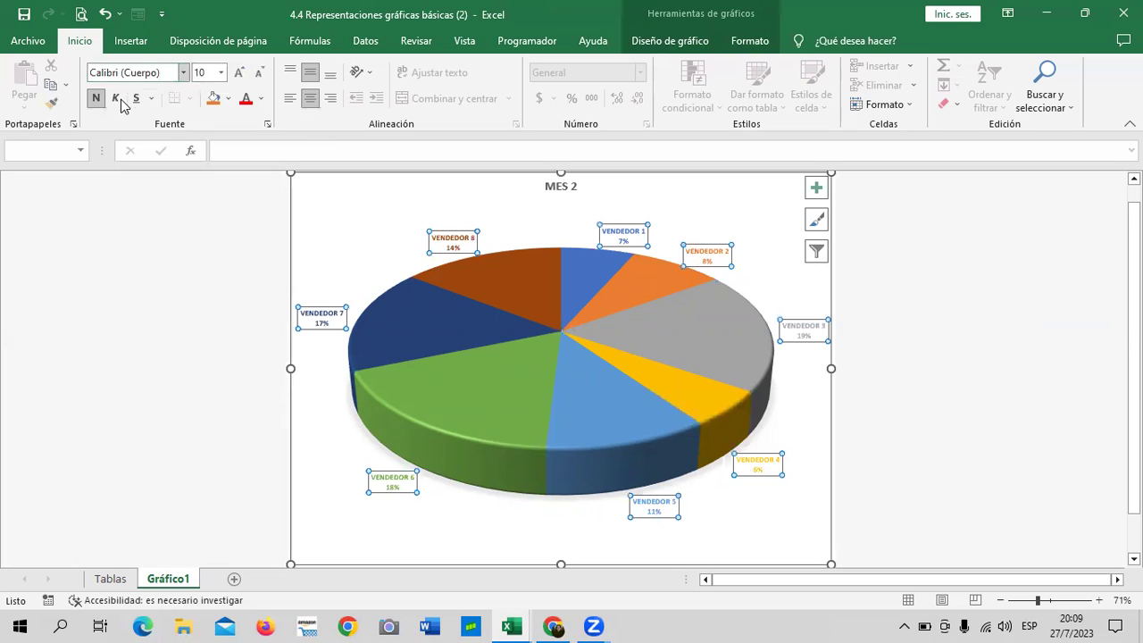
{"action": "left_click", "coordinate": [239, 75]}
{"action": "left_click", "coordinate": [239, 75]}
{"action": "left_click", "coordinate": [239, 75]}
{"action": "left_click", "coordinate": [240, 77]}
{"action": "left_click", "coordinate": [240, 75]}
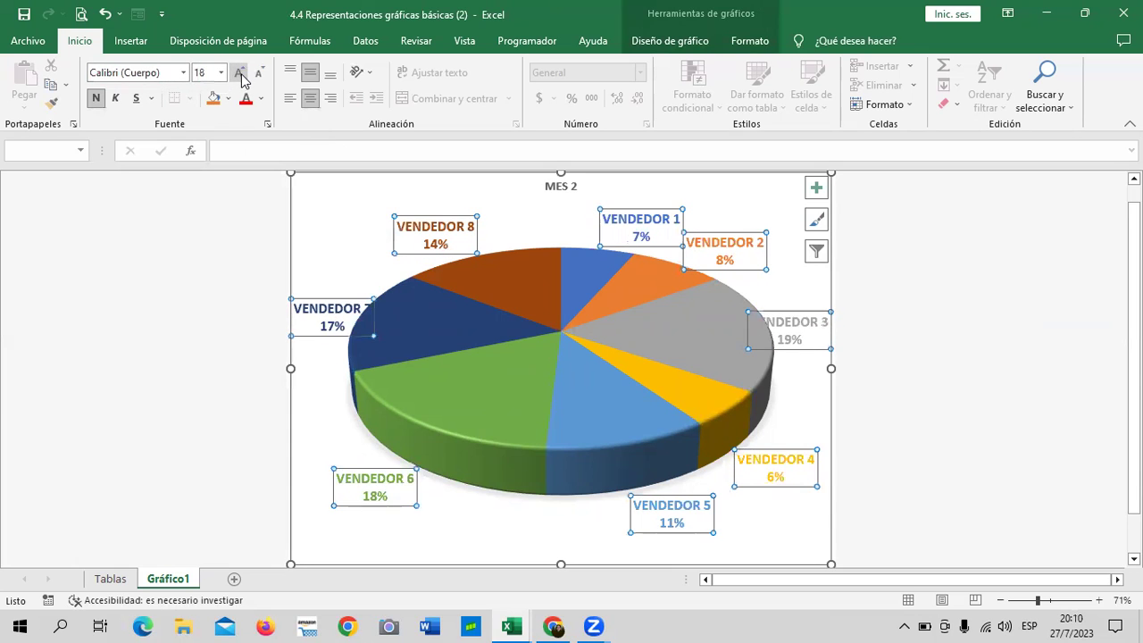
{"action": "left_click", "coordinate": [792, 406]}
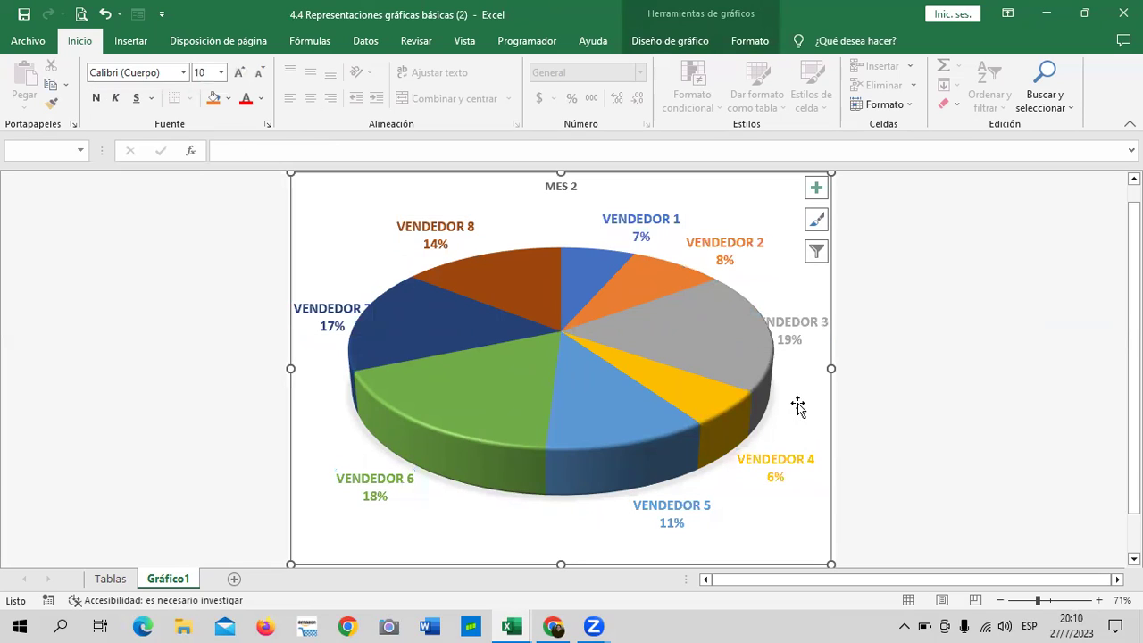
{"action": "left_click", "coordinate": [781, 330]}
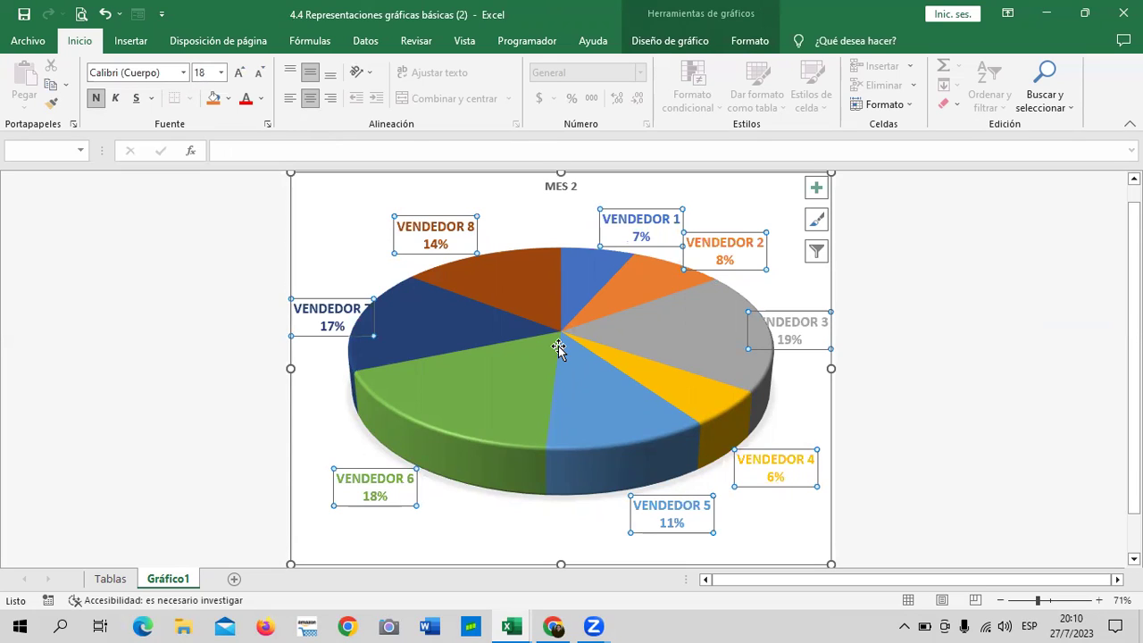
- Use the chart filter's (Seleccionar todo) to include all fifteen vendors in the pie
{"action": "left_click", "coordinate": [816, 251]}
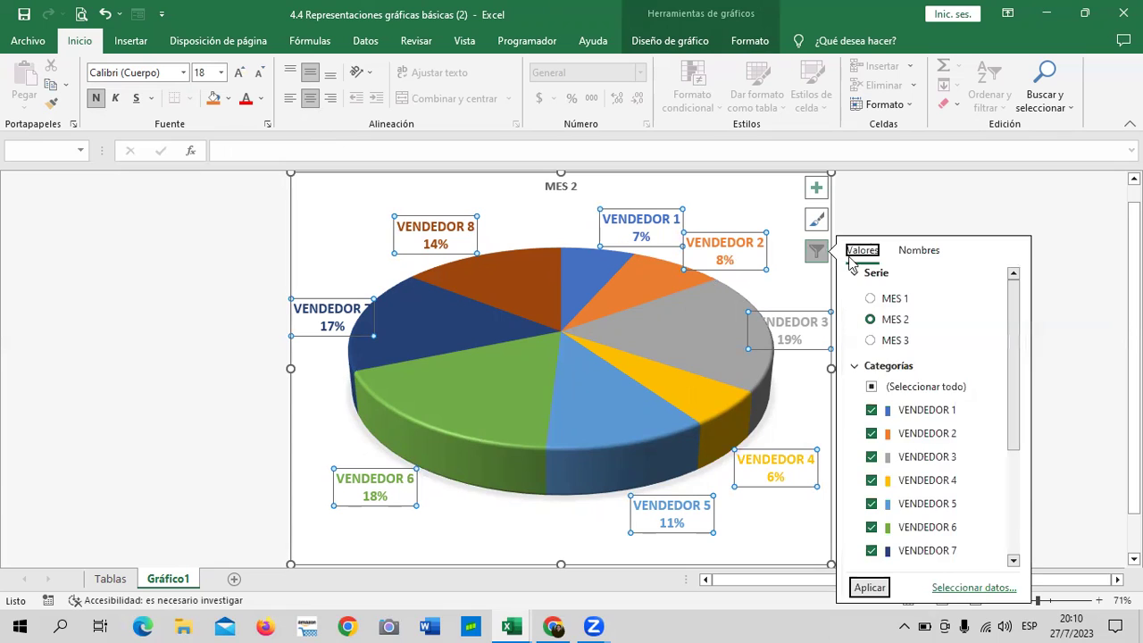
{"action": "scroll", "coordinate": [1014, 366], "scroll_direction": "down", "scroll_amount": 2}
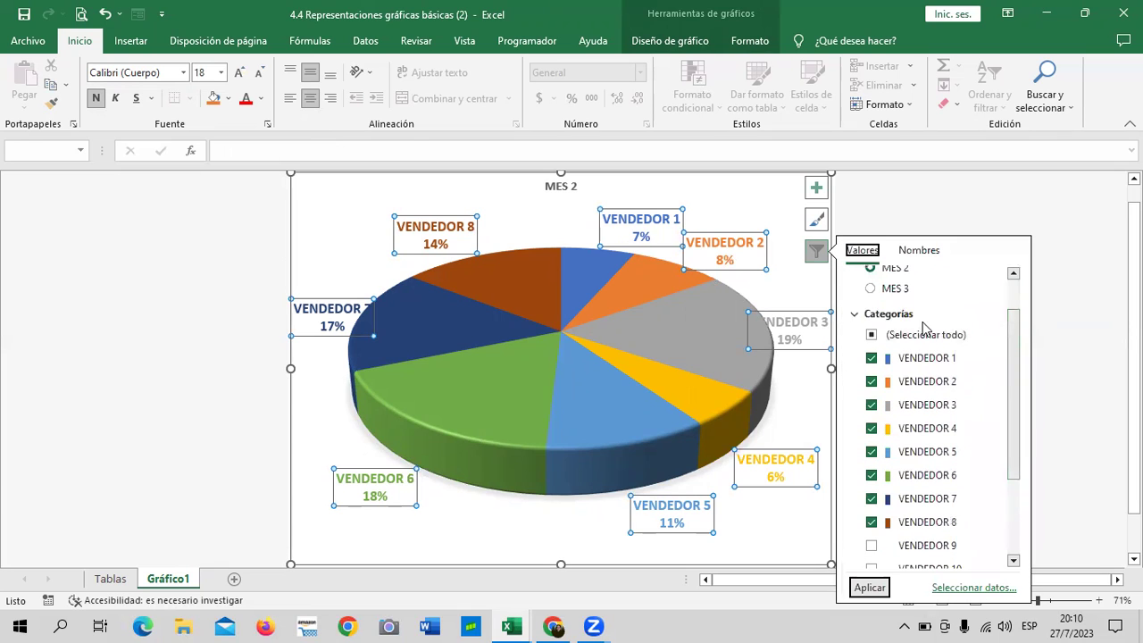
{"action": "left_click", "coordinate": [872, 335]}
{"action": "left_click", "coordinate": [871, 335]}
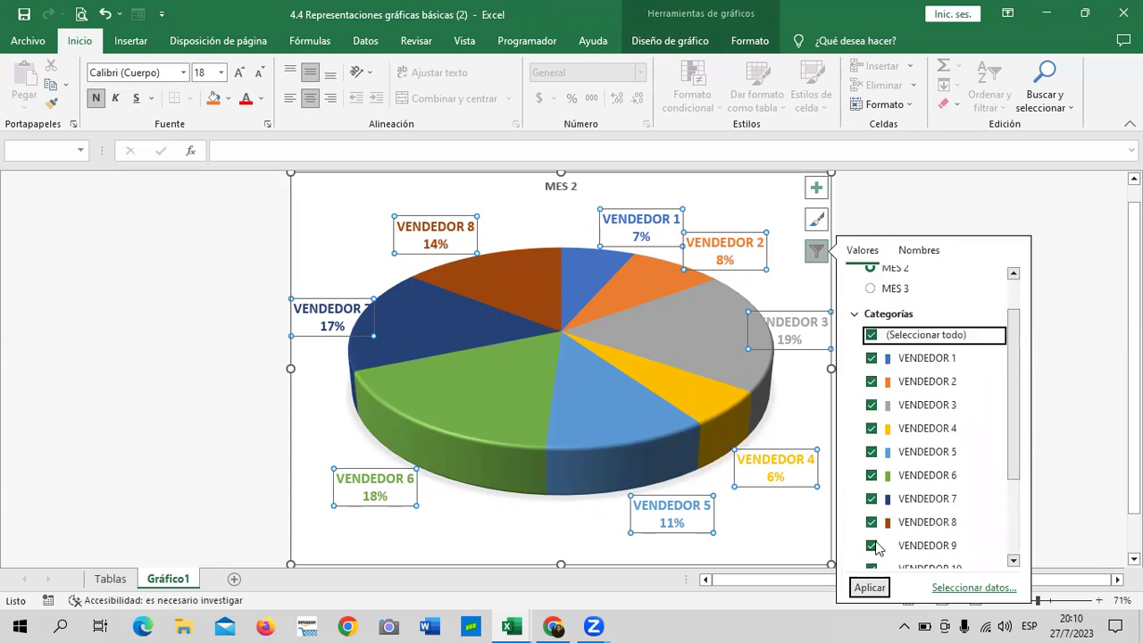
{"action": "left_click", "coordinate": [868, 587]}
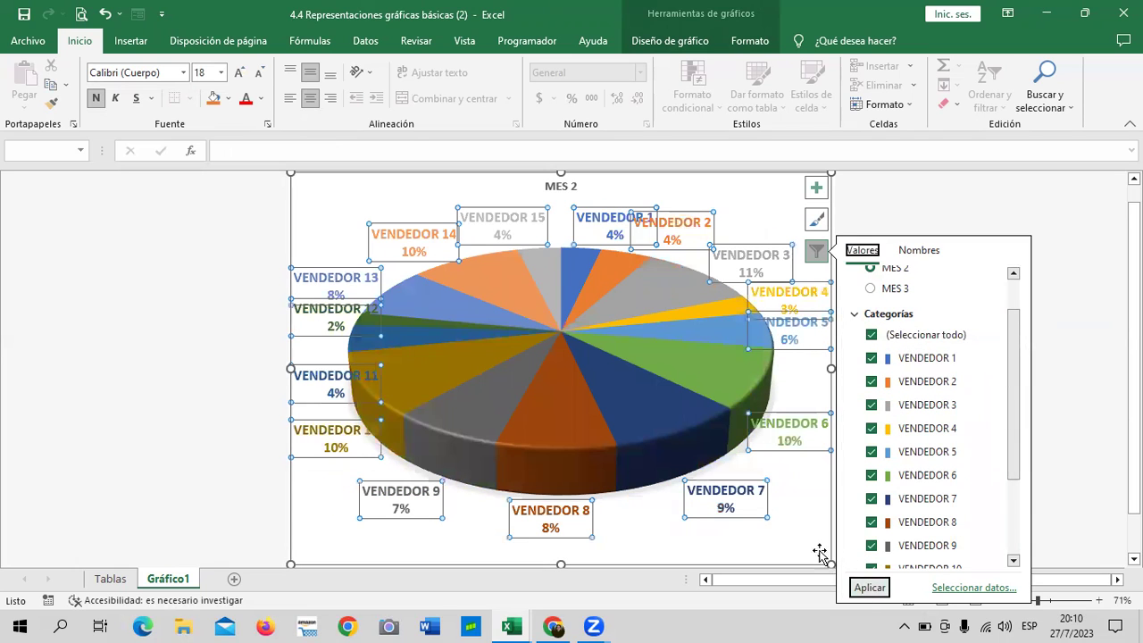
{"action": "left_click", "coordinate": [803, 500]}
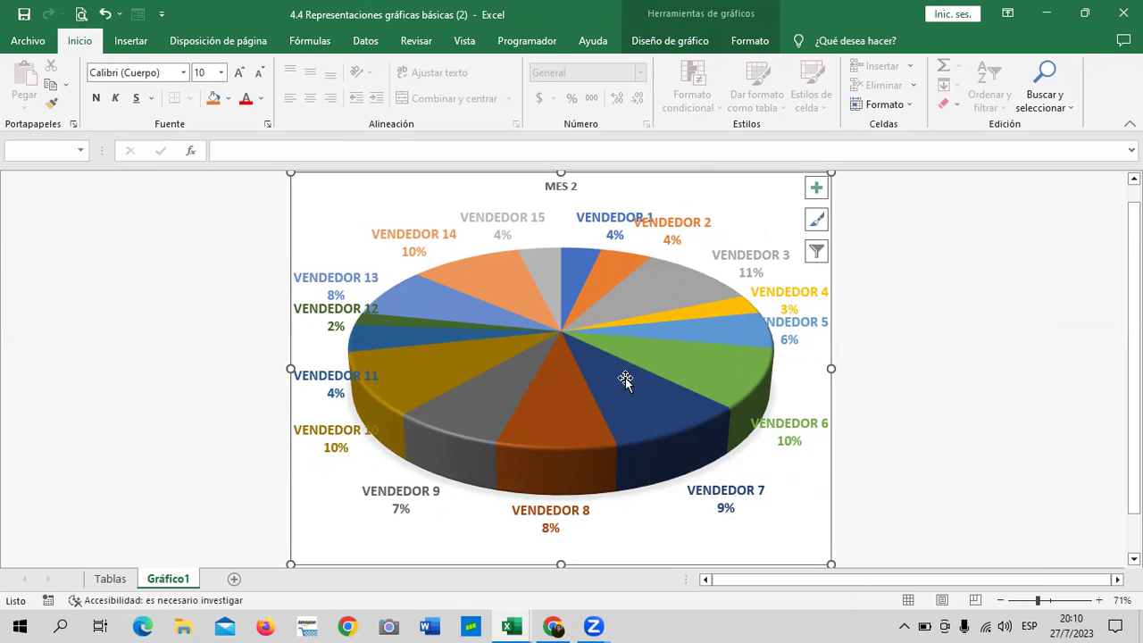
- Switch the chart filter to the MES 3 series and apply it
{"action": "left_click", "coordinate": [818, 253]}
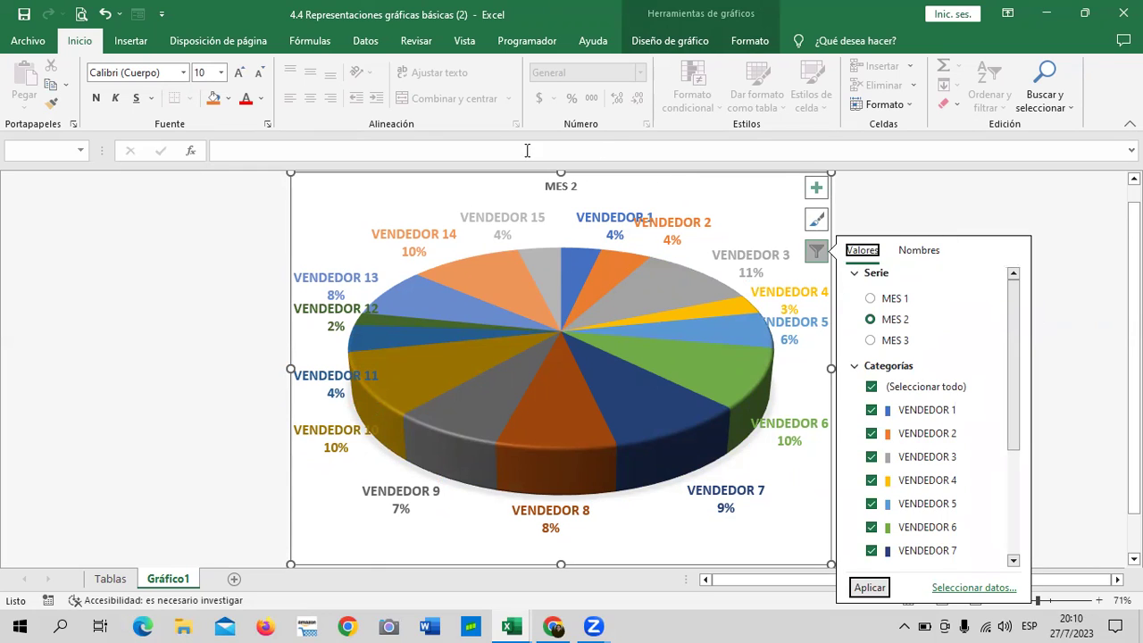
{"action": "left_click", "coordinate": [881, 340]}
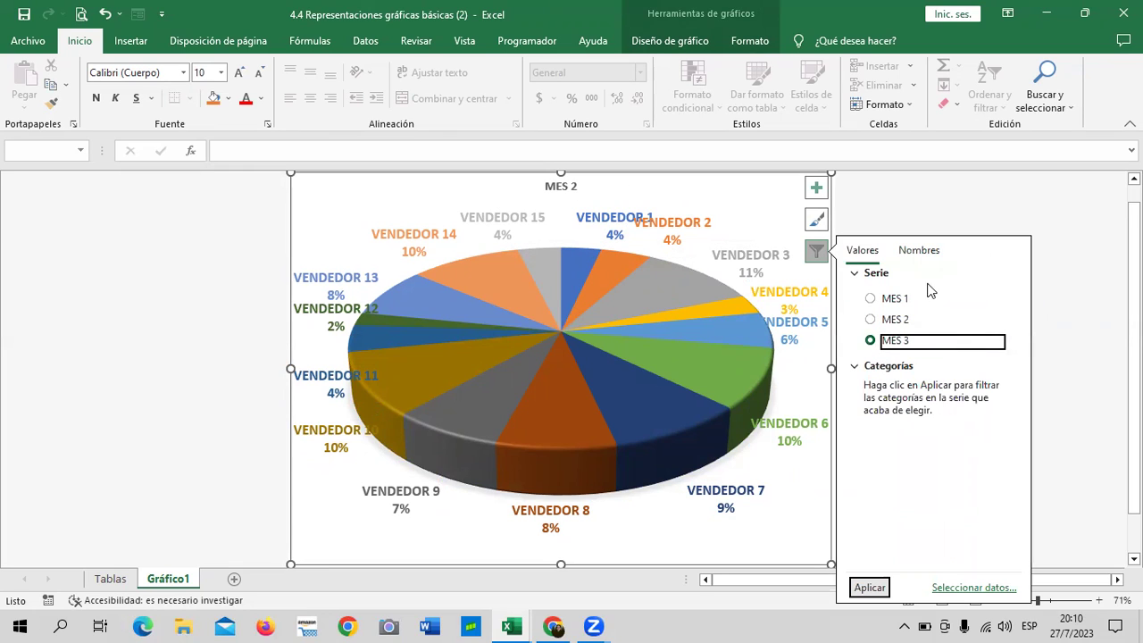
{"action": "left_click", "coordinate": [868, 587]}
{"action": "left_click", "coordinate": [894, 197]}
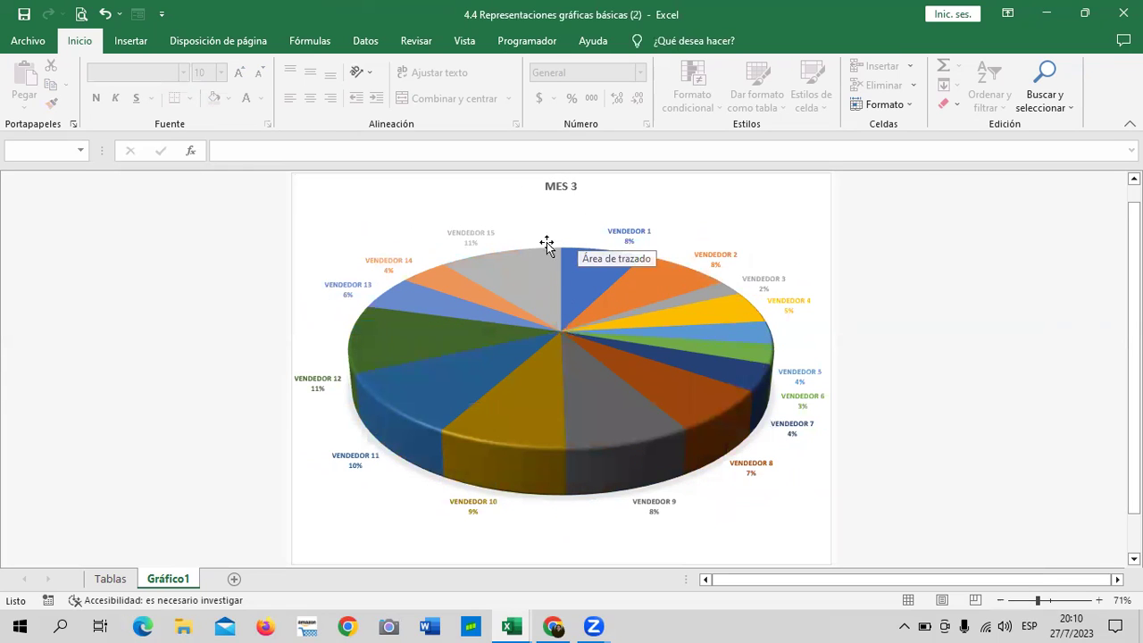
- Enlarge the MES 3 pie's vendor data labels to 12 point
{"action": "left_click", "coordinate": [553, 189]}
{"action": "left_click", "coordinate": [474, 233]}
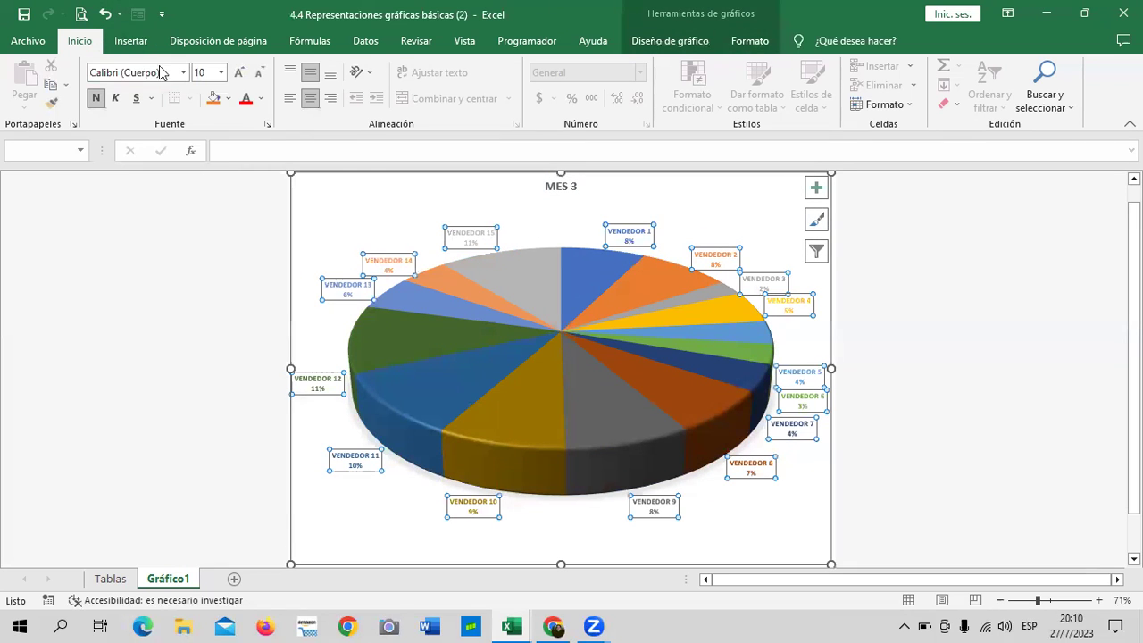
{"action": "left_click", "coordinate": [238, 76]}
{"action": "left_click", "coordinate": [238, 76]}
{"action": "left_click", "coordinate": [238, 76]}
- Select individual labels (VENDEDOR 2, 1, 15, 14, 12, 11, 4) and slices to inspect them
{"action": "left_click", "coordinate": [750, 42]}
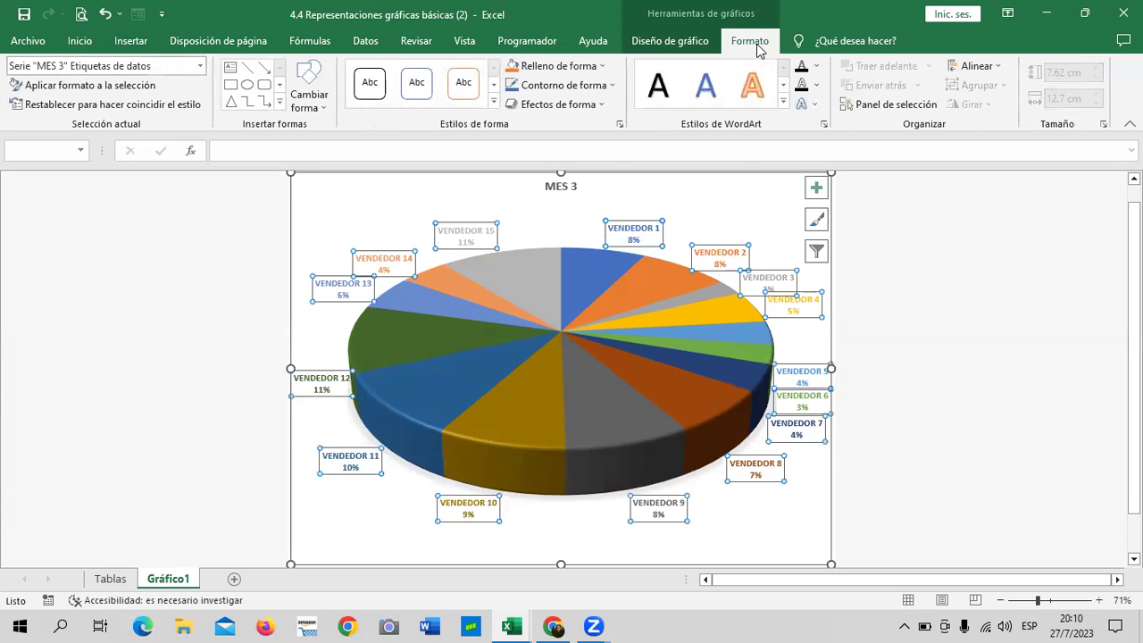
{"action": "left_click", "coordinate": [730, 252]}
{"action": "left_click", "coordinate": [634, 230]}
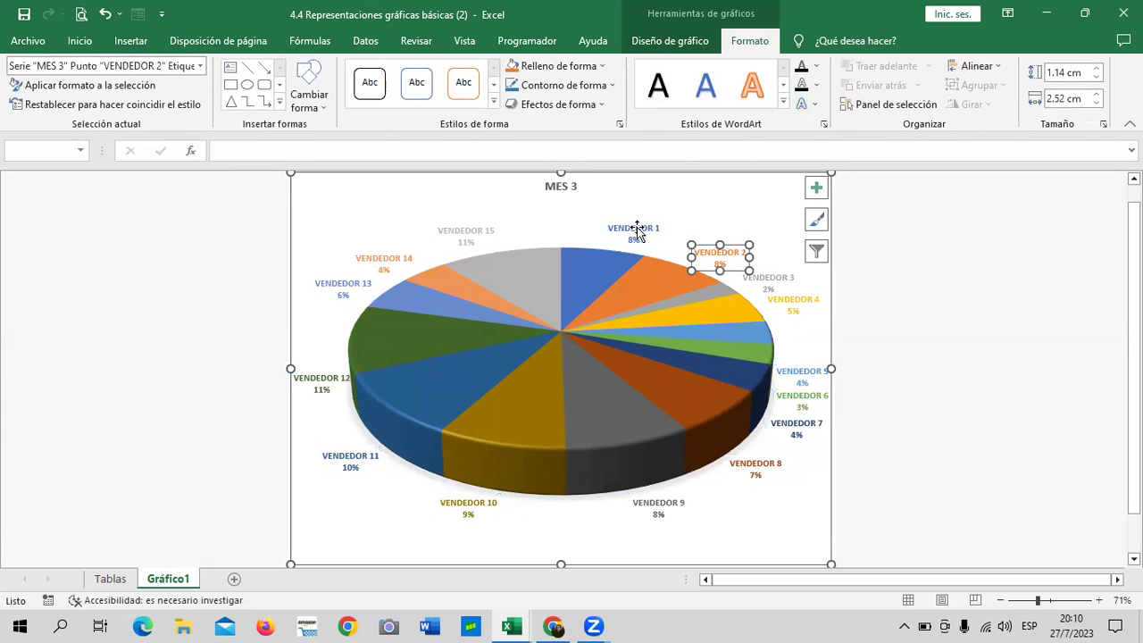
{"action": "left_click", "coordinate": [468, 235]}
{"action": "left_click", "coordinate": [379, 263]}
{"action": "left_click", "coordinate": [321, 384]}
{"action": "left_click", "coordinate": [353, 457]}
{"action": "left_click", "coordinate": [776, 309]}
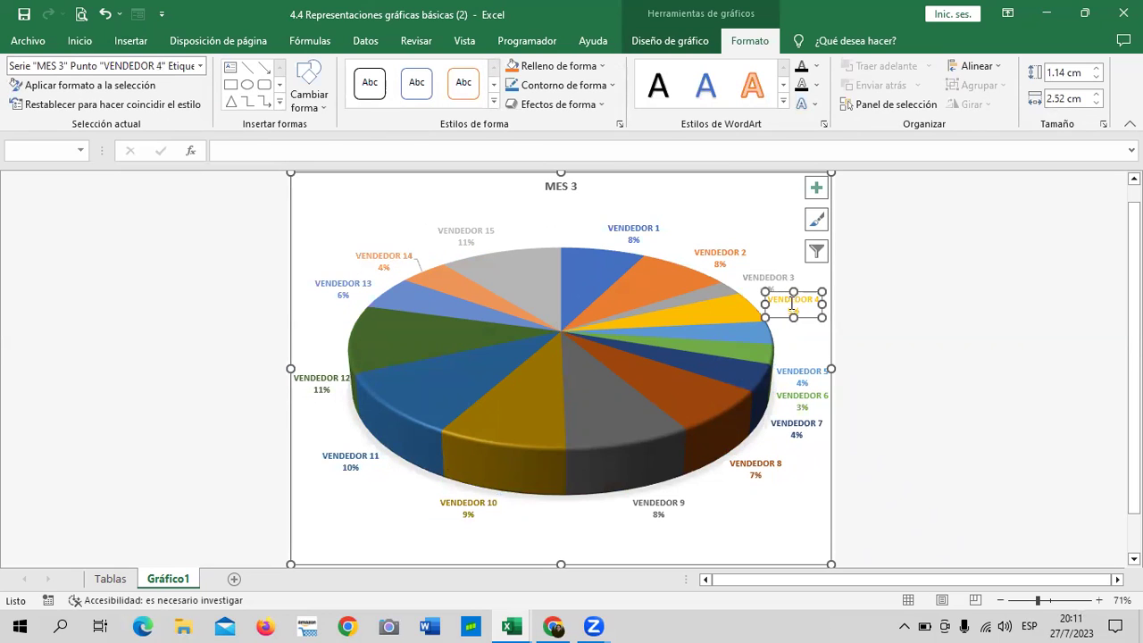
{"action": "left_click", "coordinate": [771, 273]}
{"action": "left_click", "coordinate": [651, 278]}
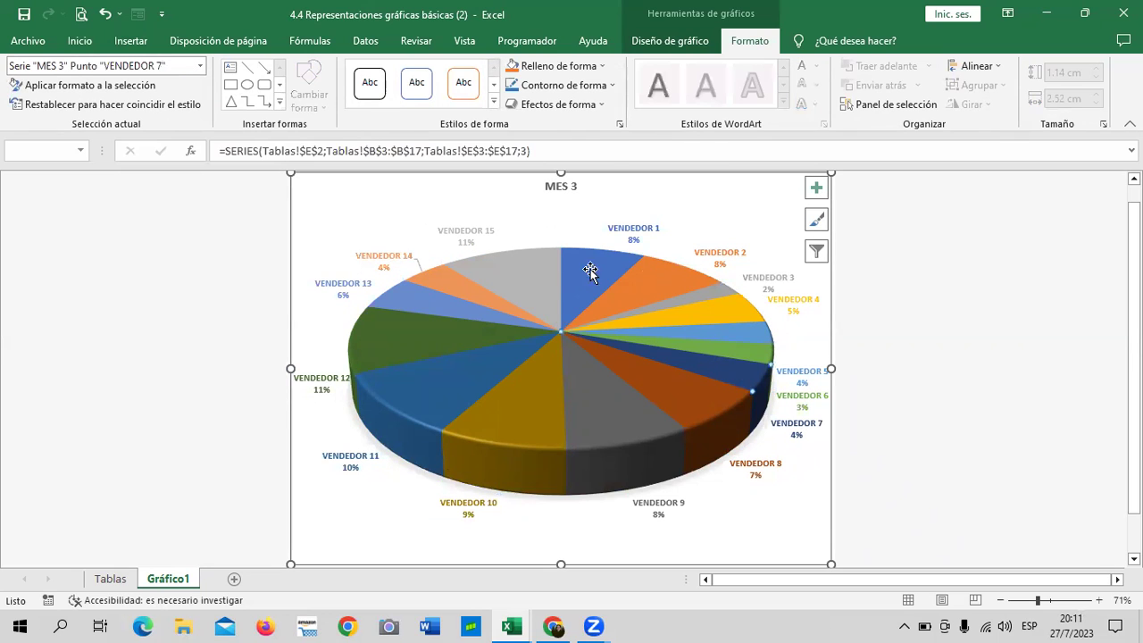
{"action": "left_click", "coordinate": [536, 271]}
- Select the whole chart area and bring up its Relleno de forma options
{"action": "left_click", "coordinate": [757, 202]}
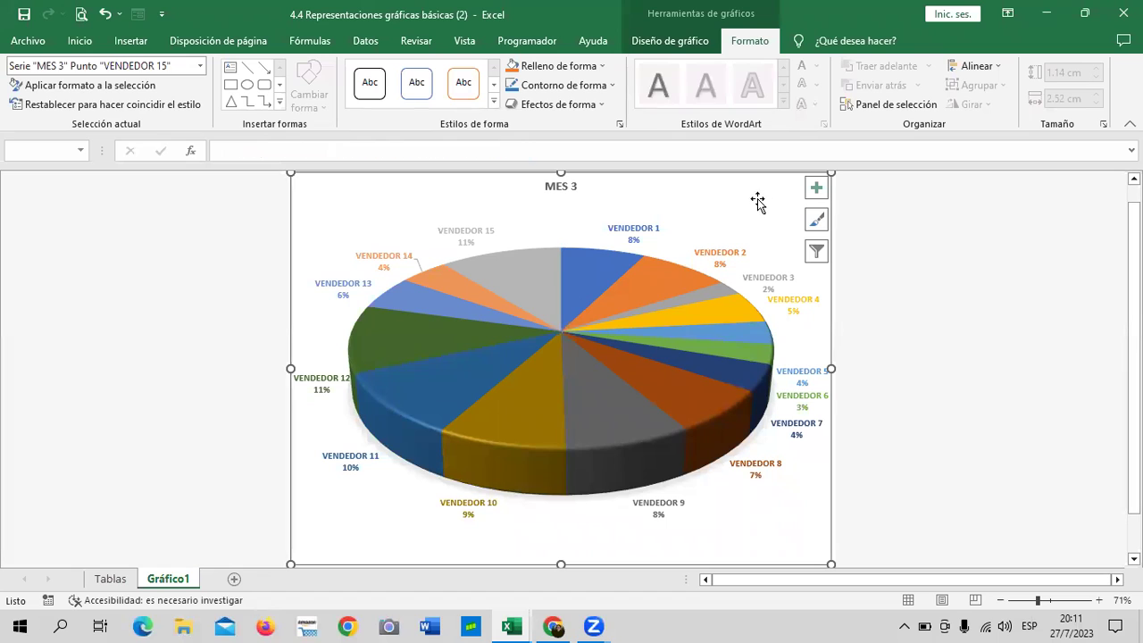
{"action": "left_click", "coordinate": [611, 85]}
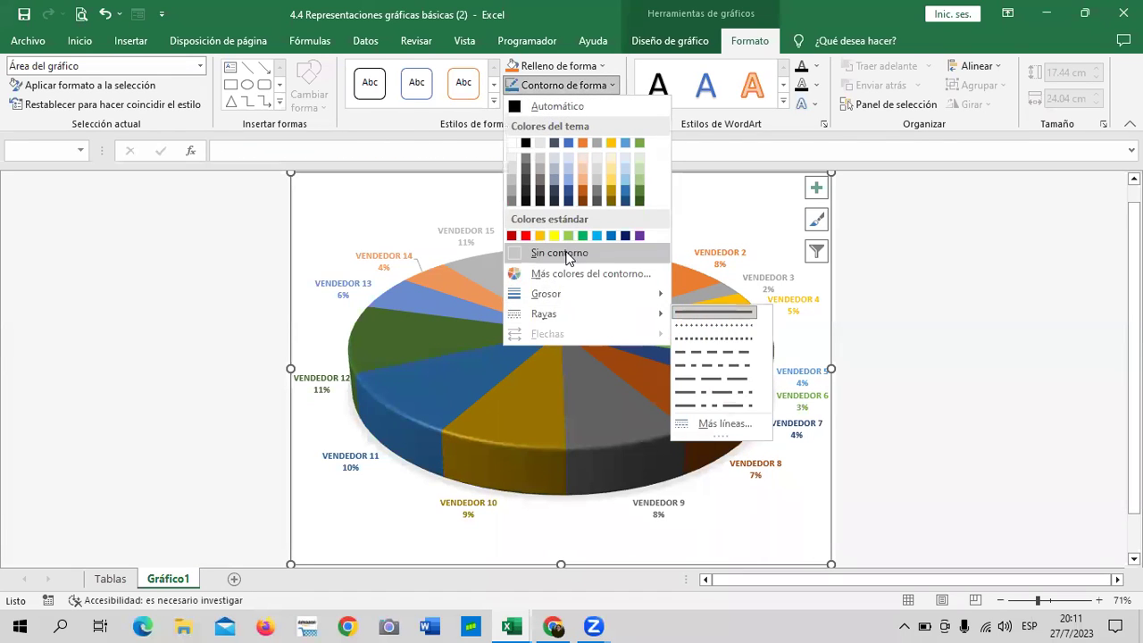
{"action": "left_click", "coordinate": [596, 65]}
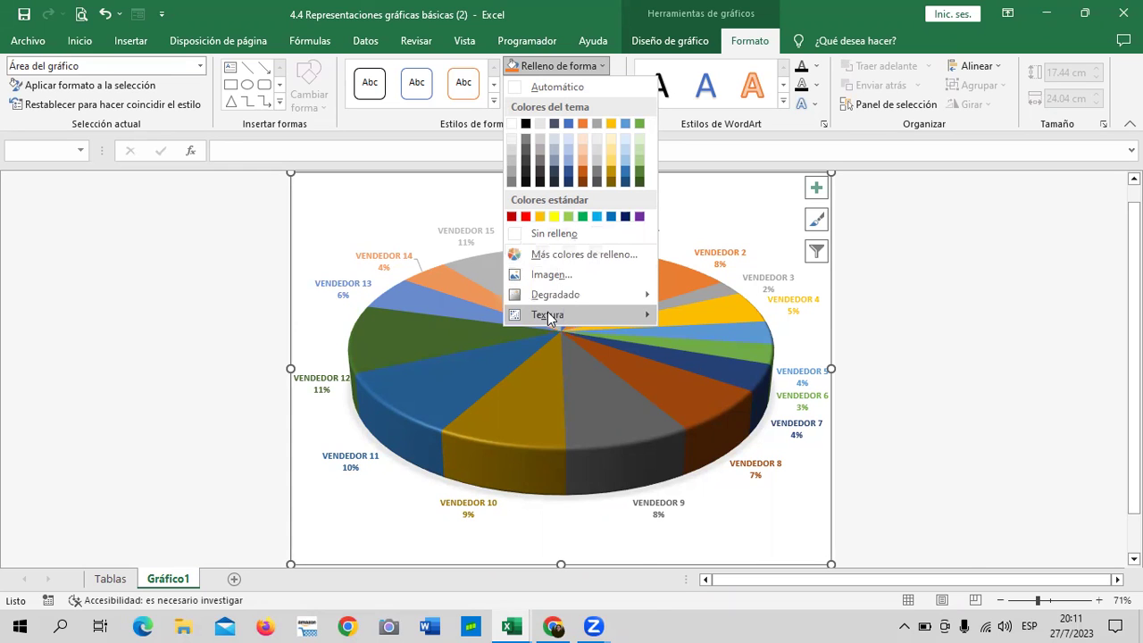
- Fill the chart area with the Diseño de fondo parchment texture
{"action": "mouse_move", "coordinate": [549, 319]}
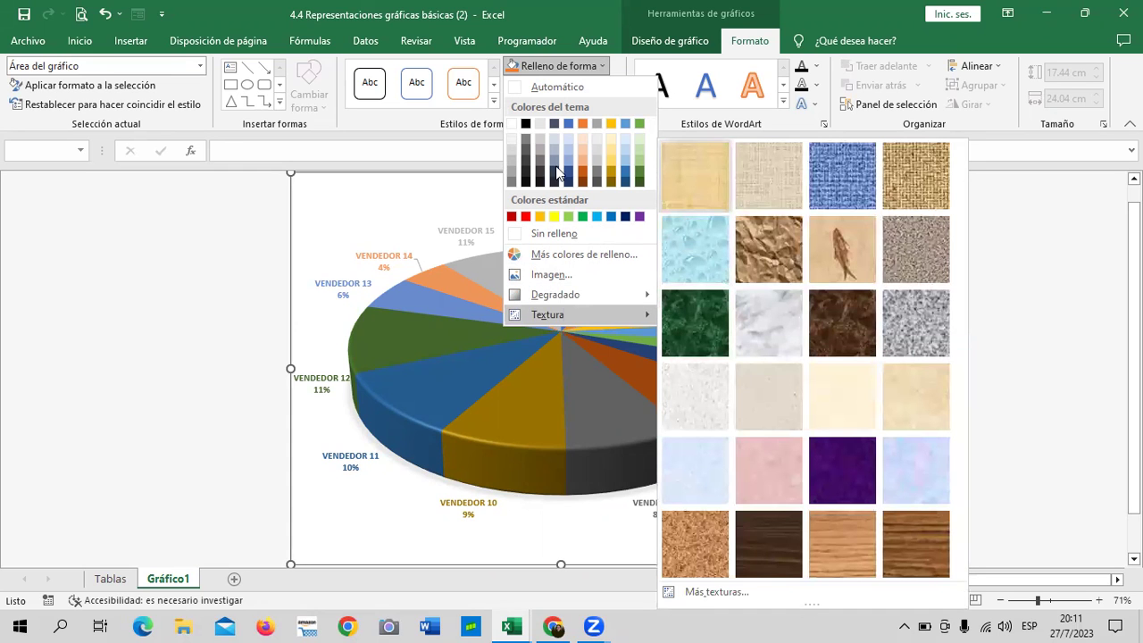
{"action": "left_click", "coordinate": [382, 210]}
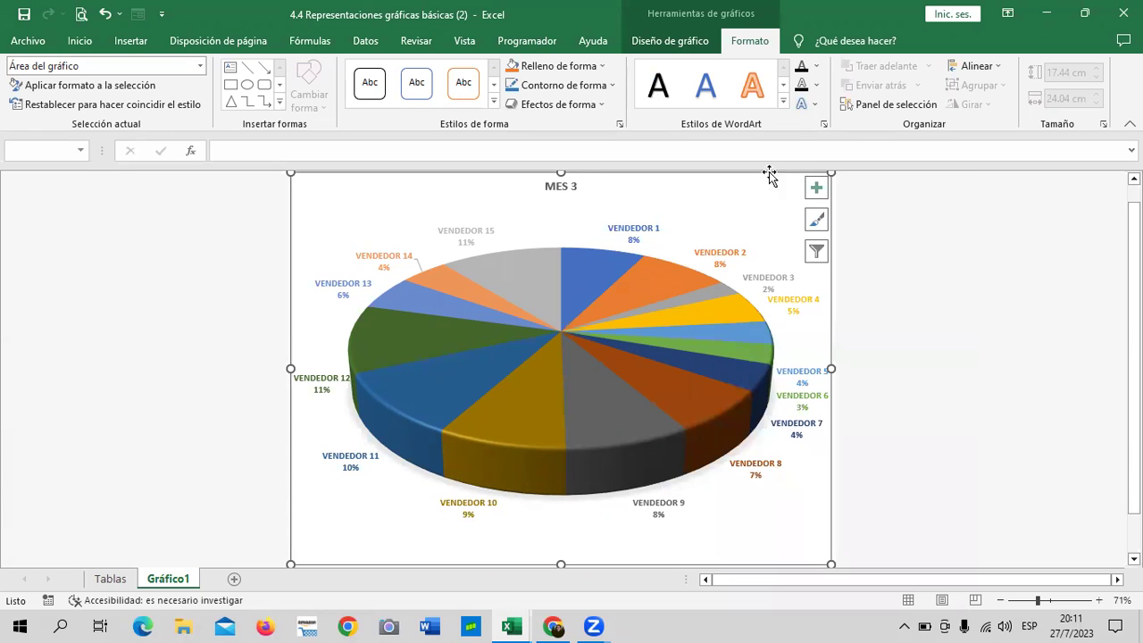
{"action": "left_click", "coordinate": [599, 66]}
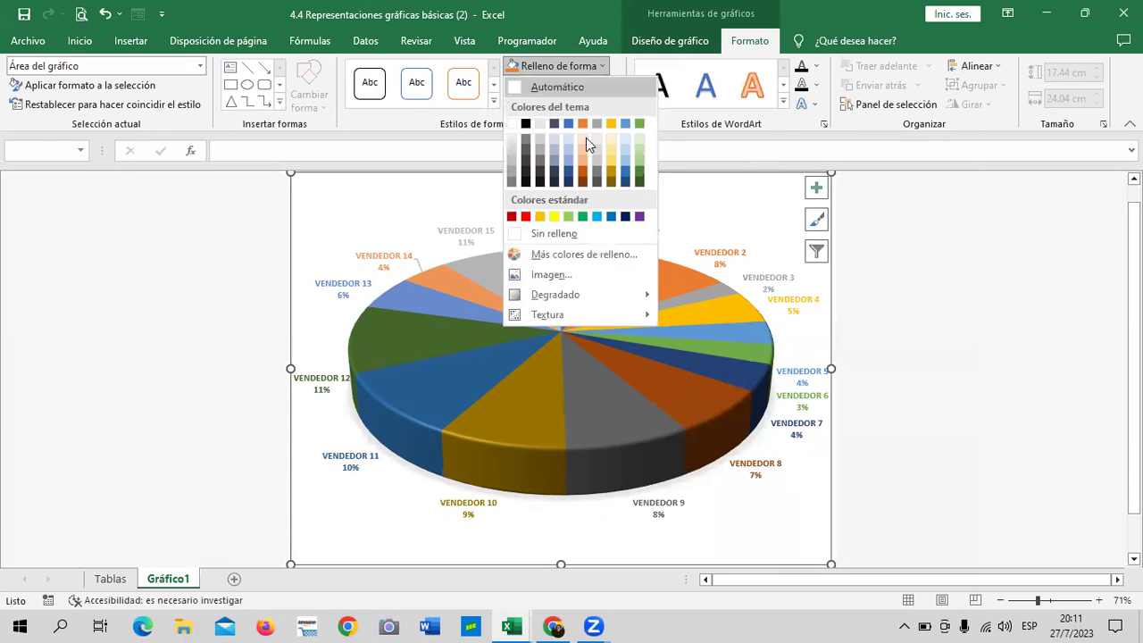
{"action": "mouse_move", "coordinate": [616, 315]}
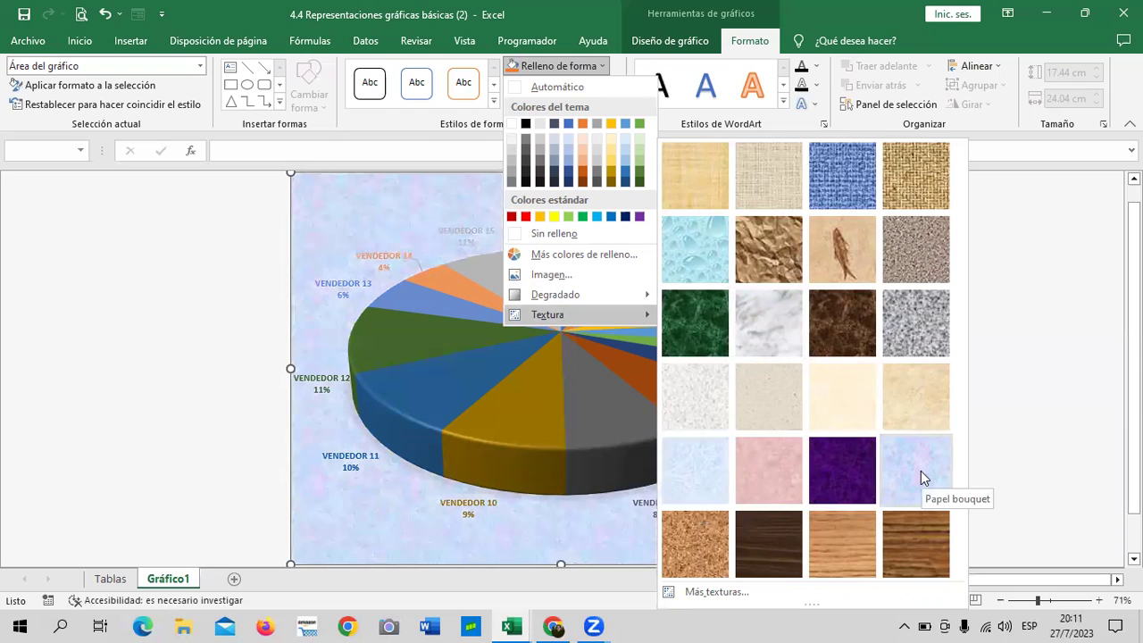
{"action": "left_click", "coordinate": [902, 400]}
{"action": "left_click", "coordinate": [924, 386]}
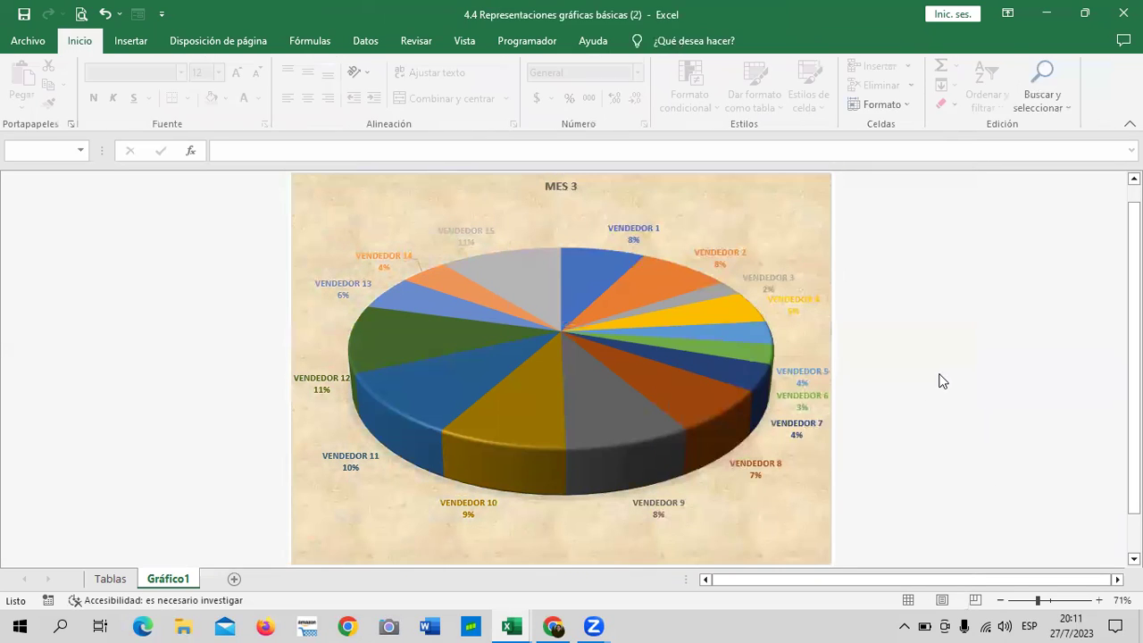
{"action": "left_click", "coordinate": [719, 255]}
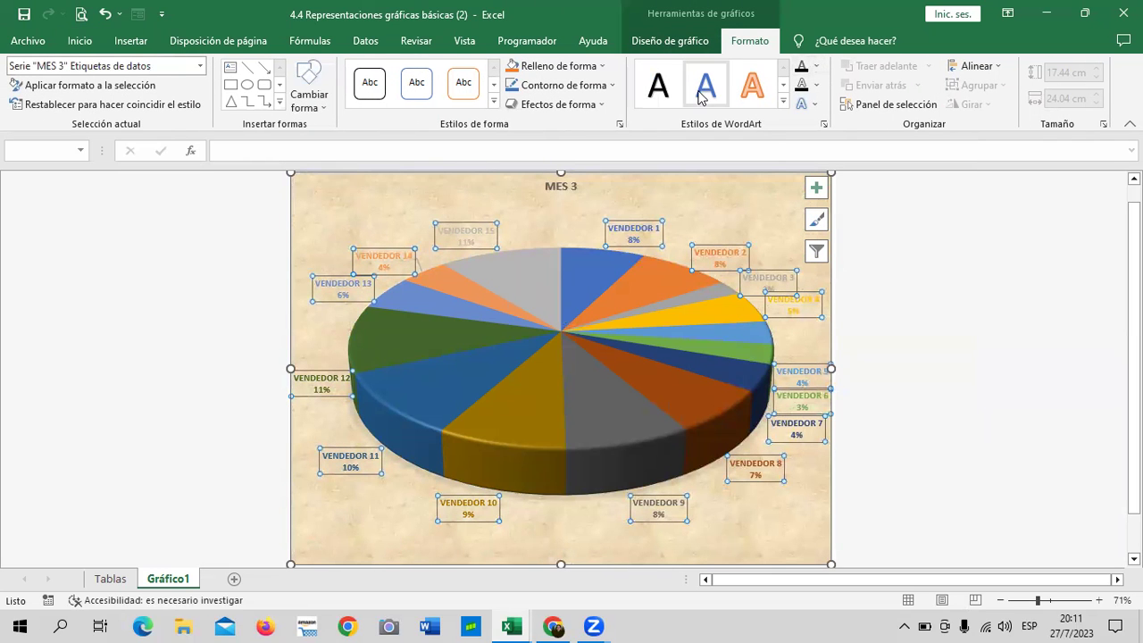
- Give the vendor labels the first black WordArt style and enlarge them to 14 point
{"action": "left_click", "coordinate": [658, 89]}
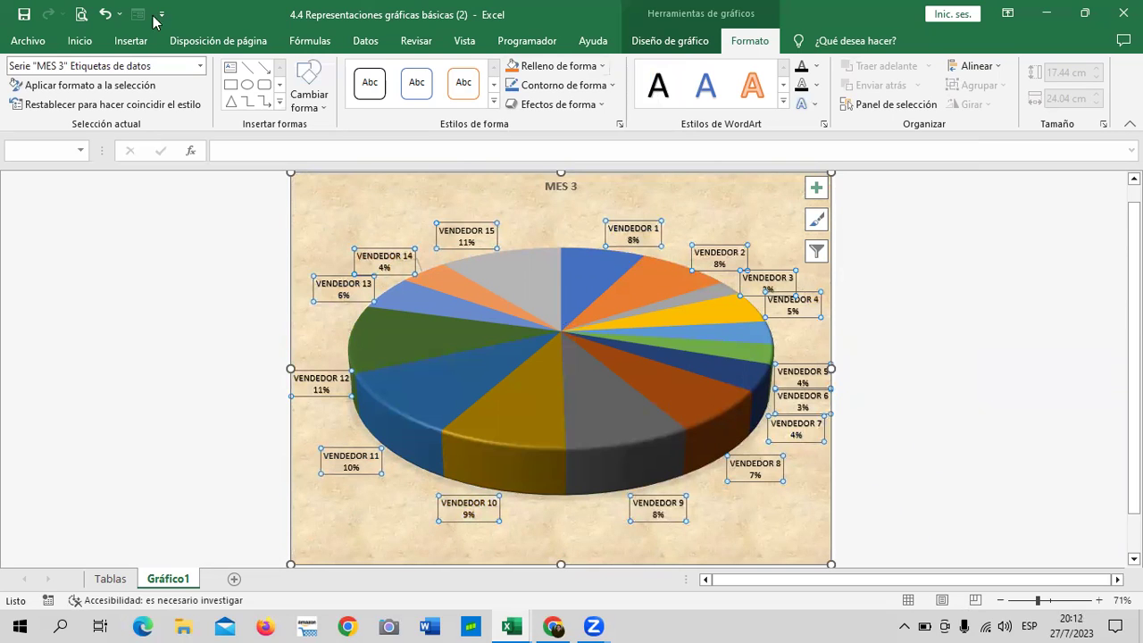
{"action": "left_click", "coordinate": [80, 40]}
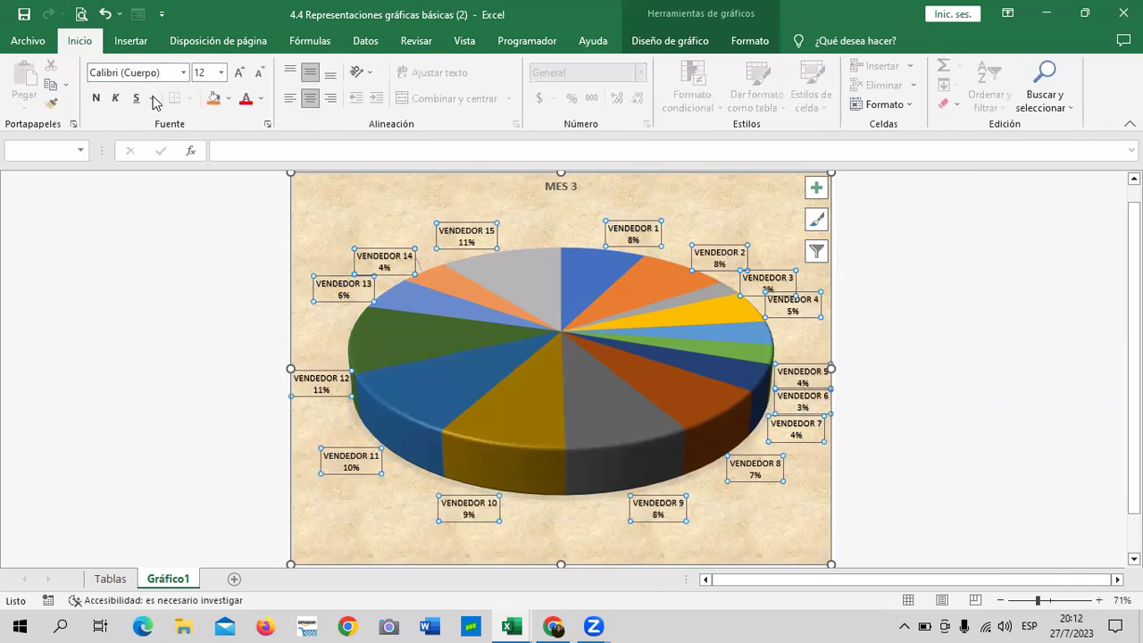
{"action": "left_click", "coordinate": [239, 73]}
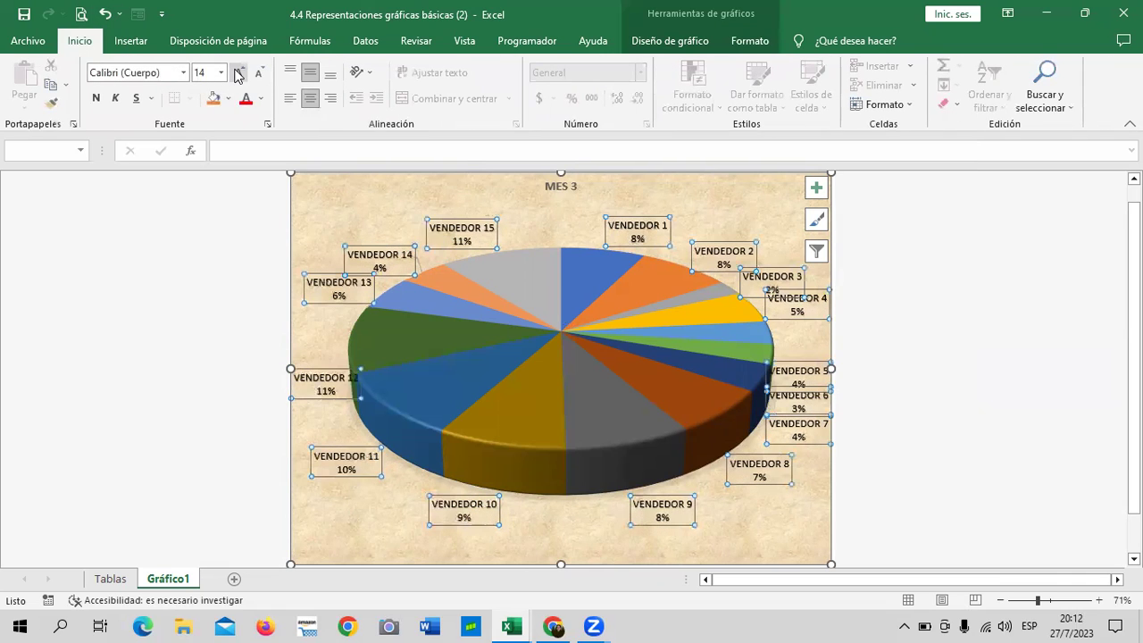
{"action": "left_click", "coordinate": [756, 194]}
{"action": "left_click", "coordinate": [956, 444]}
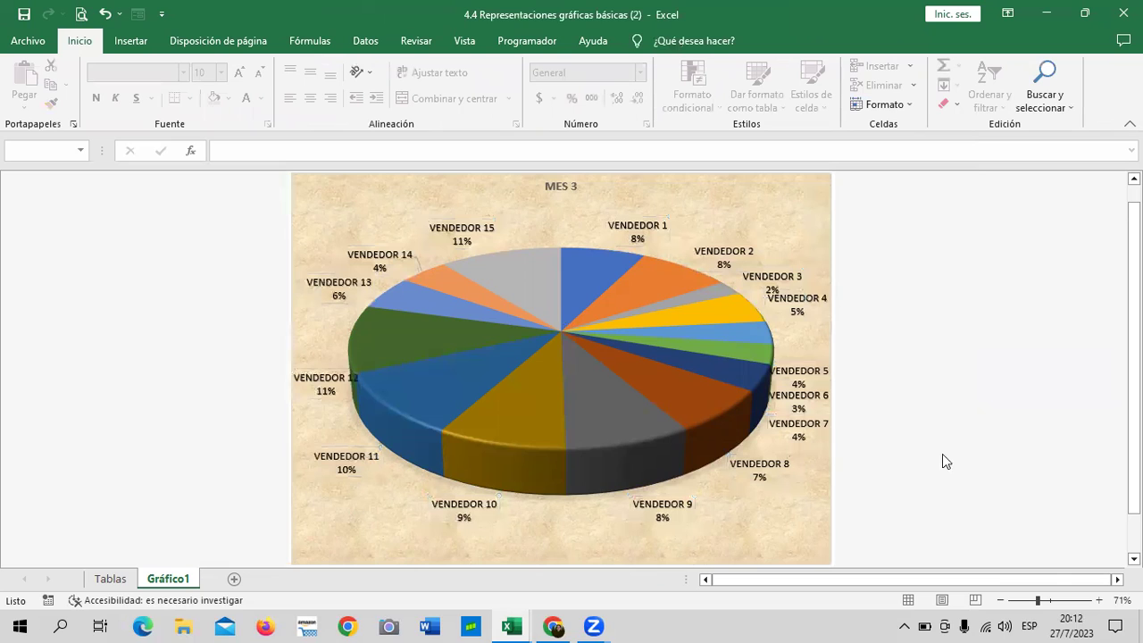
{"action": "left_click", "coordinate": [760, 533]}
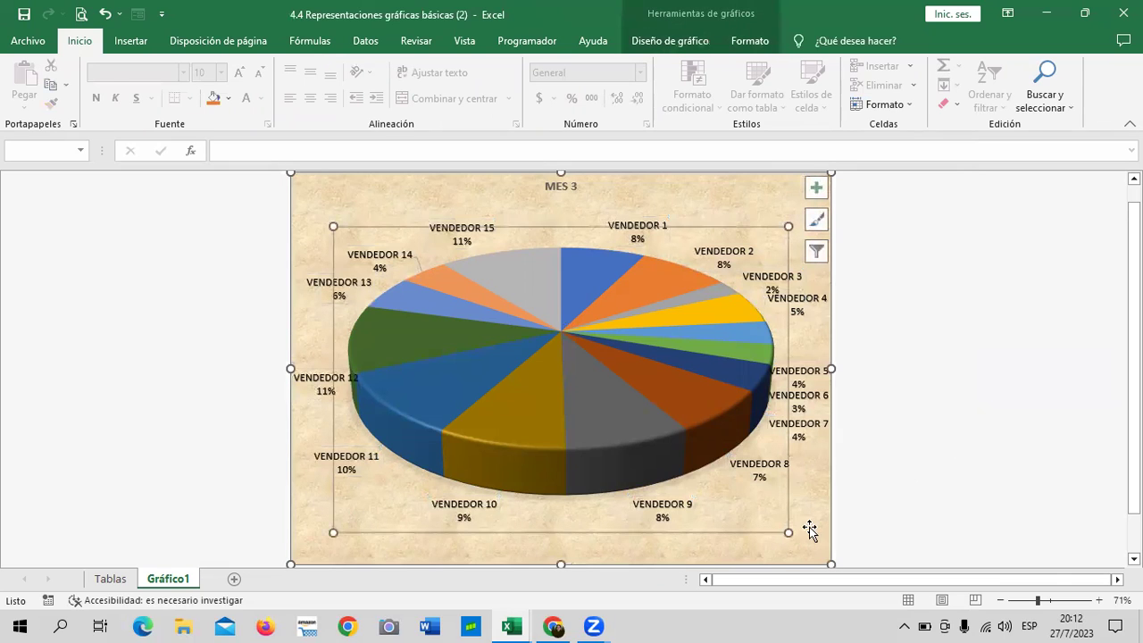
{"action": "left_click", "coordinate": [804, 529]}
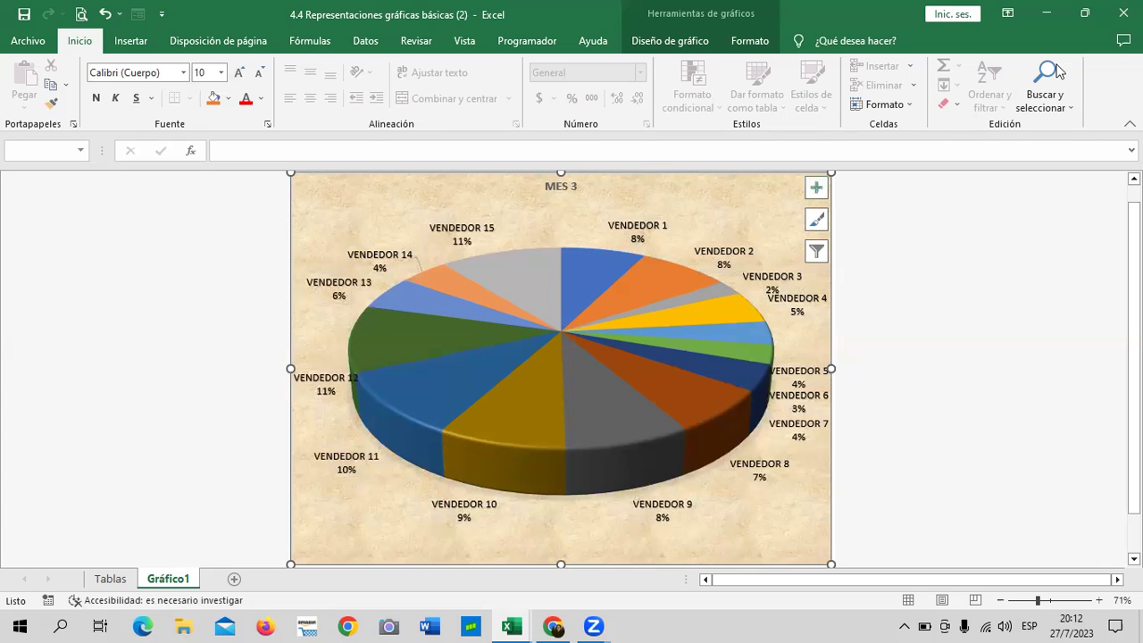
- Look over the chart elements and MES 3 title, then go to the Tablas data sheet
{"action": "left_click", "coordinate": [819, 194]}
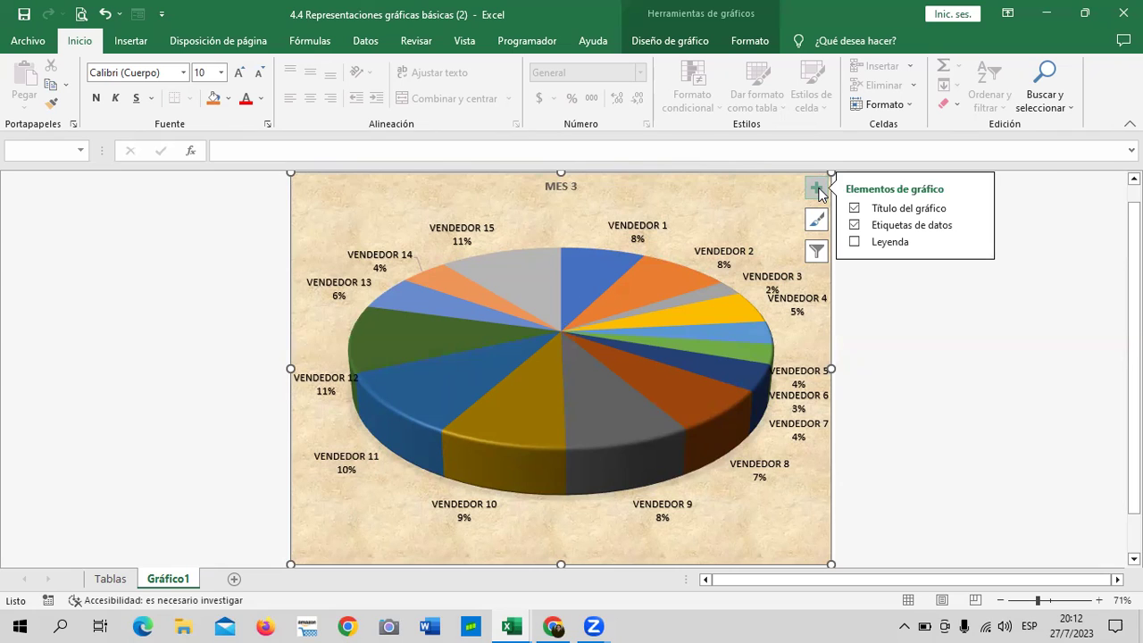
{"action": "left_click", "coordinate": [563, 187]}
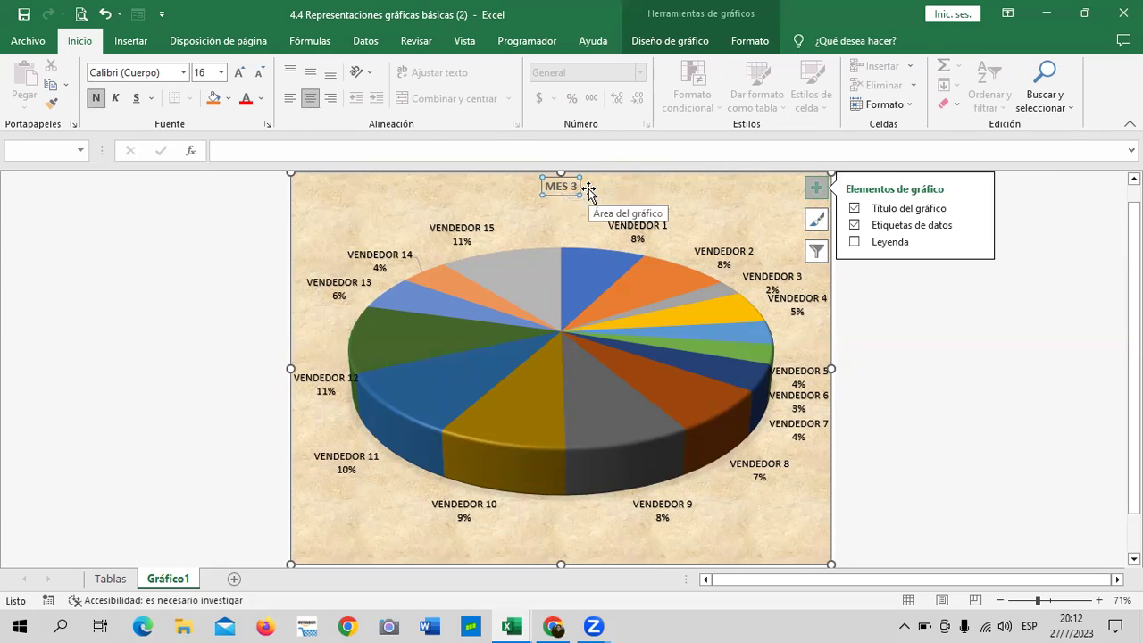
{"action": "left_click", "coordinate": [643, 186]}
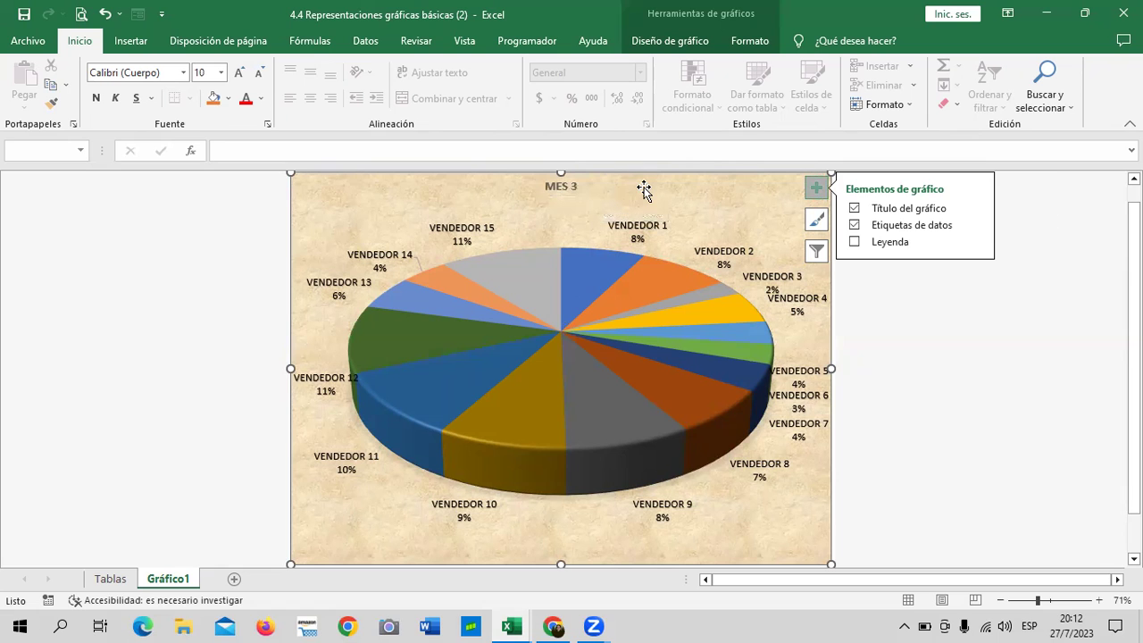
{"action": "left_click", "coordinate": [111, 579]}
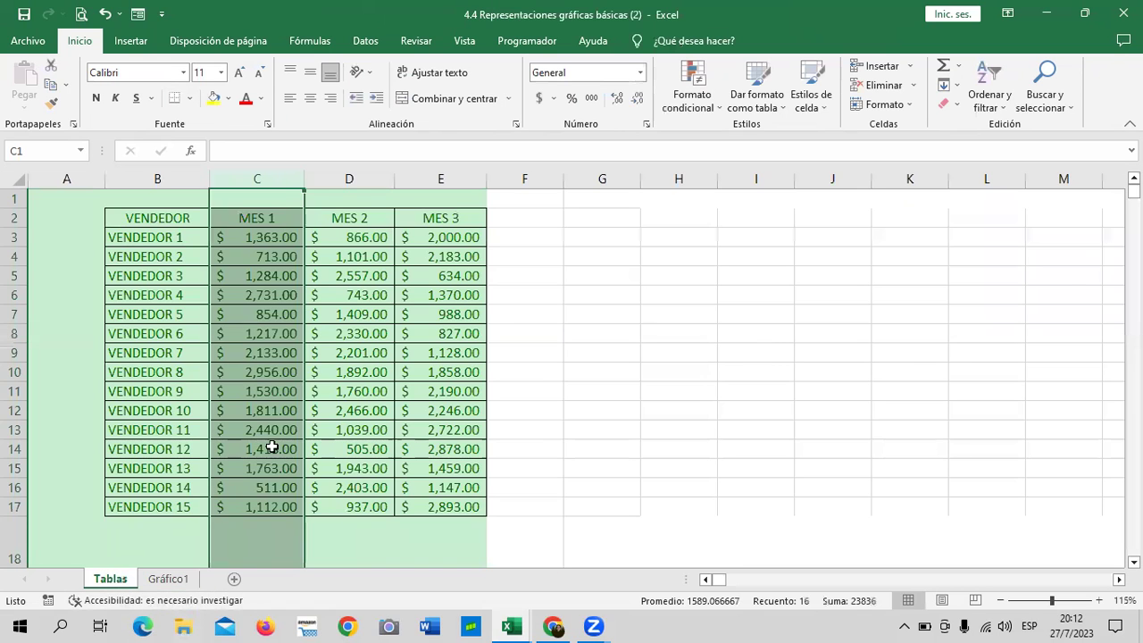
- Prefix the C2 header with 'VENTAS DEL' so it reads VENTAS DEL MES 1
{"action": "left_click", "coordinate": [269, 220]}
{"action": "left_click", "coordinate": [362, 221]}
{"action": "left_click", "coordinate": [456, 222]}
{"action": "left_click", "coordinate": [250, 218]}
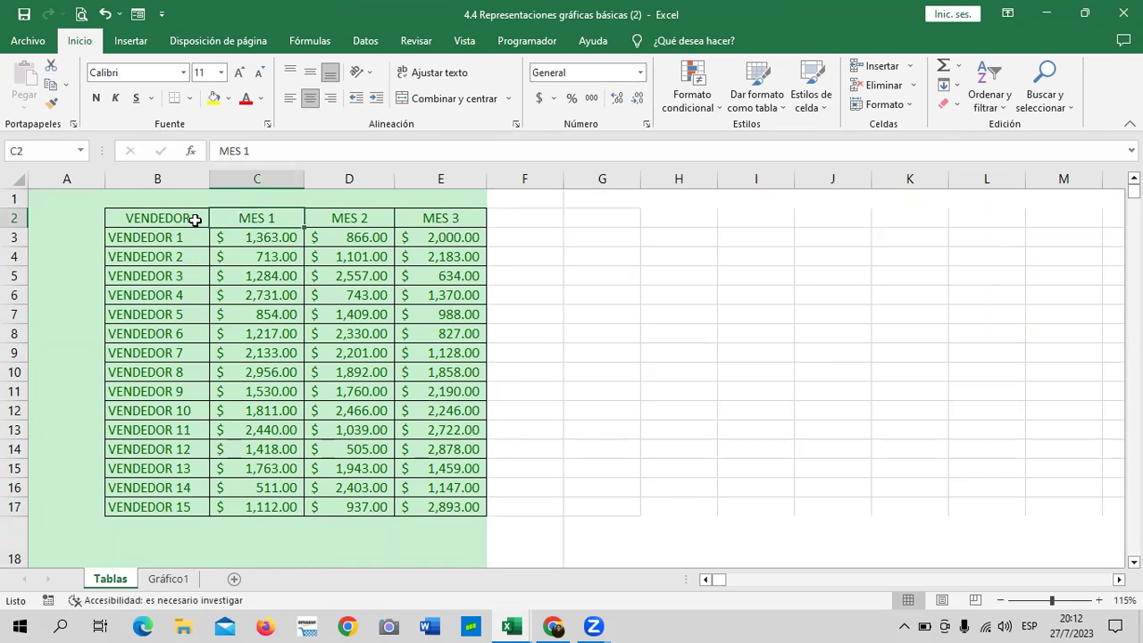
{"action": "double_click", "coordinate": [232, 218]}
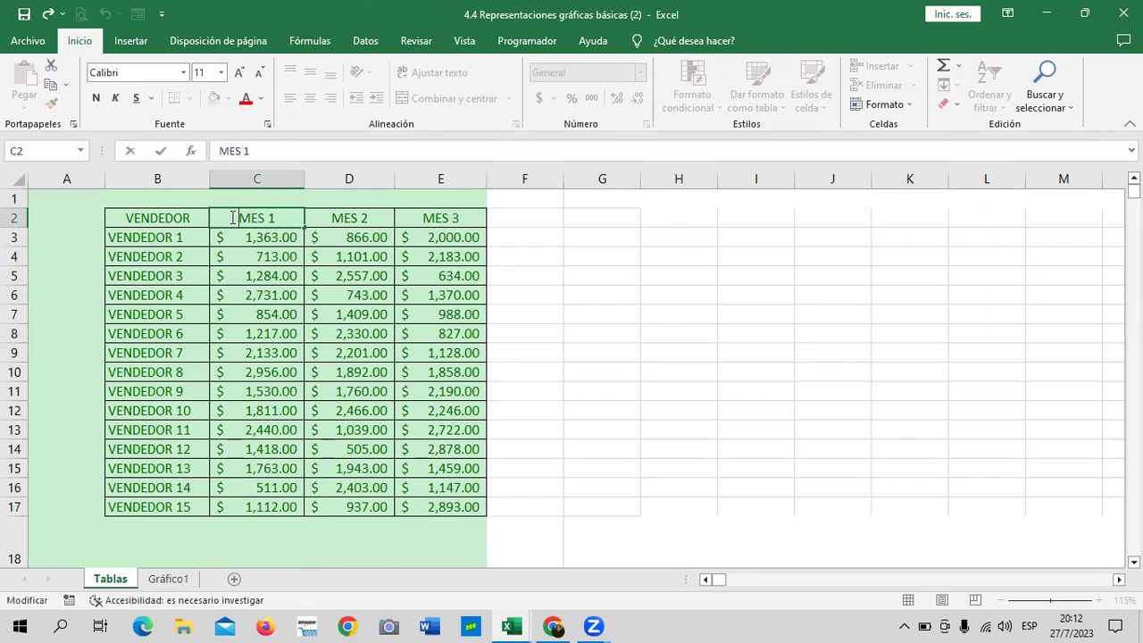
{"action": "key", "text": "Caps_Lock"}
{"action": "type", "text": "VENTAS "}
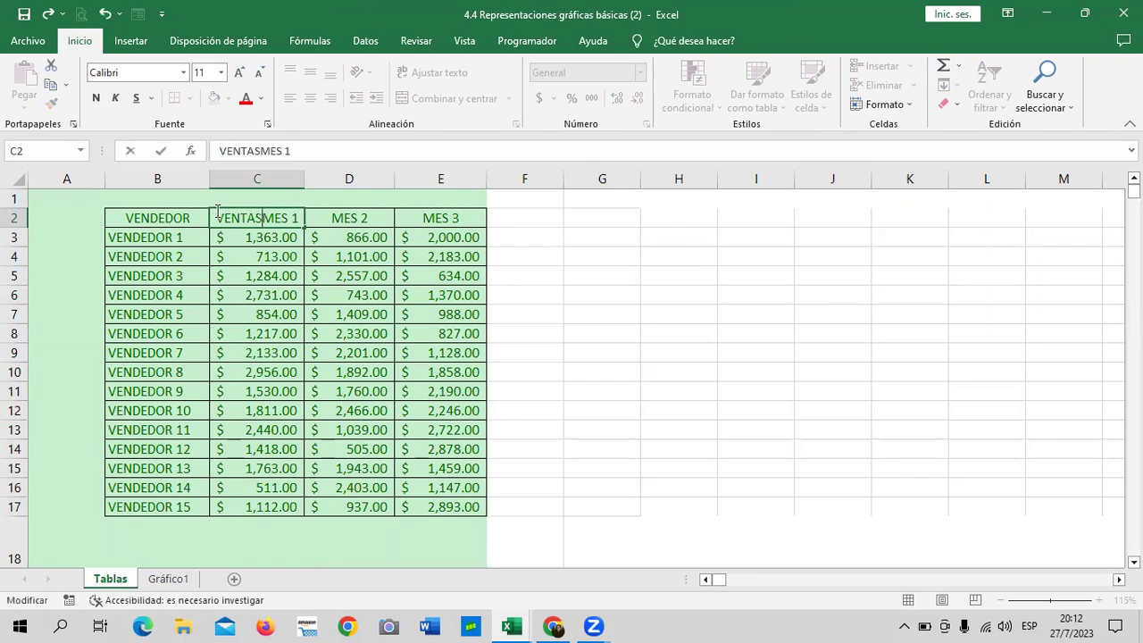
{"action": "type", "text": "DEL"}
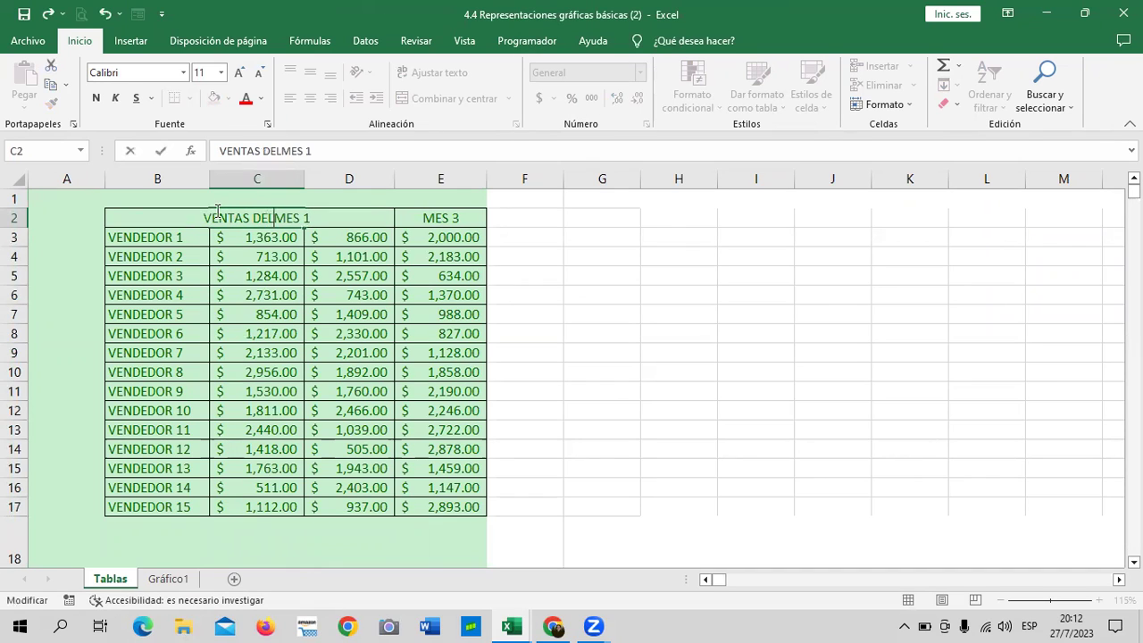
{"action": "key", "text": "Return"}
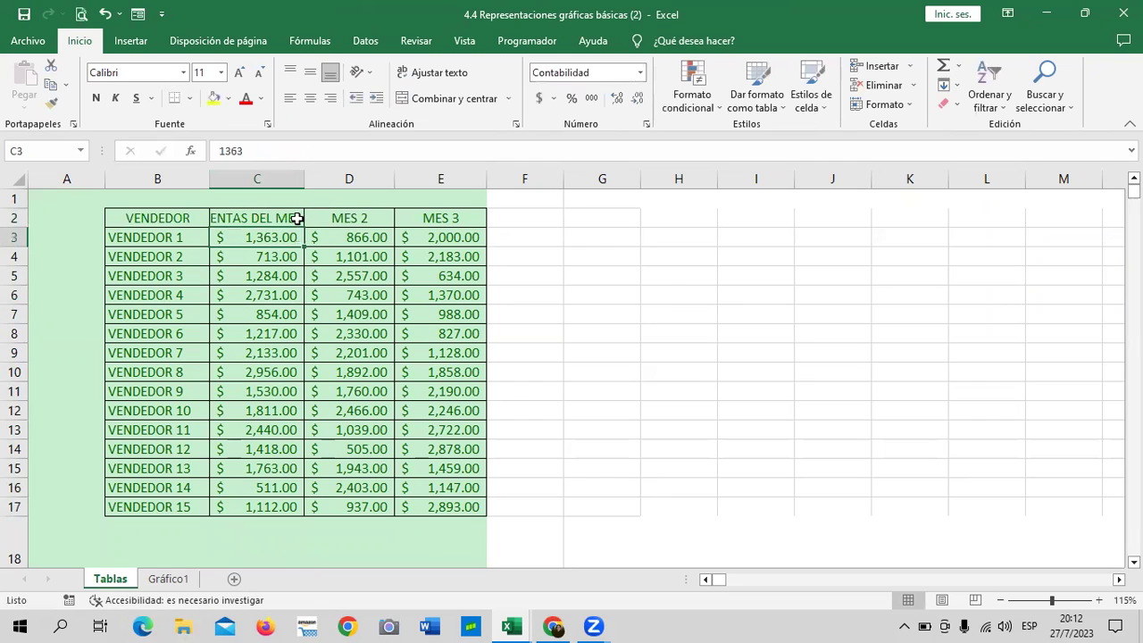
{"action": "left_click", "coordinate": [284, 217]}
- Rename D2 and E2 to VENTAS DEL MES 2 and VENTAS DEL MES 3
{"action": "left_click", "coordinate": [343, 216]}
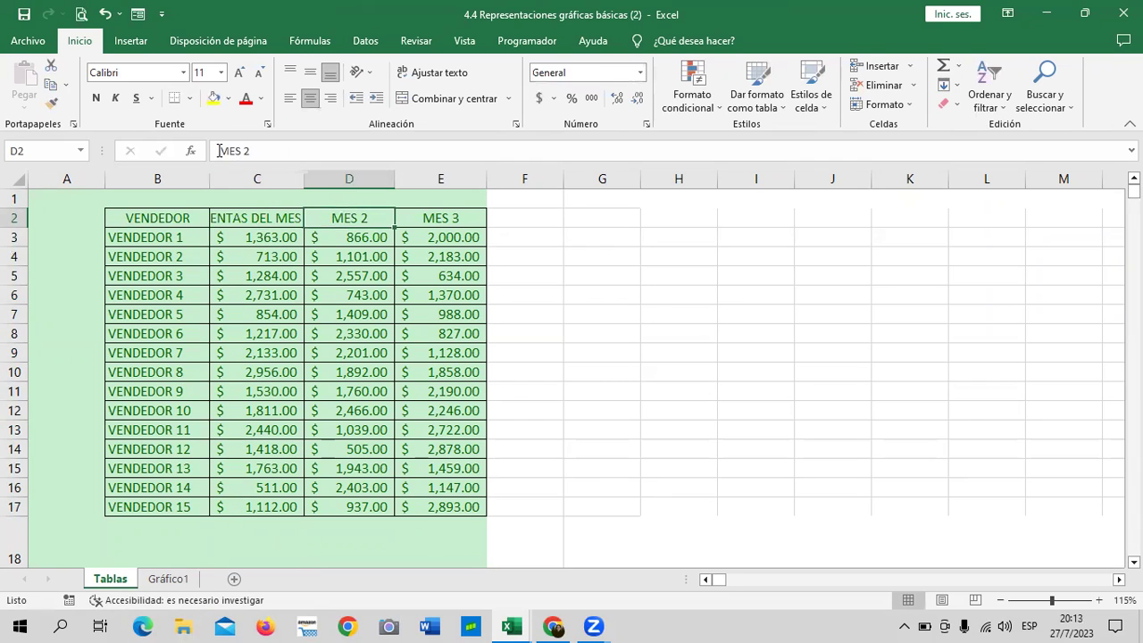
{"action": "left_click", "coordinate": [221, 152]}
{"action": "type", "text": "VENTAS DEL"}
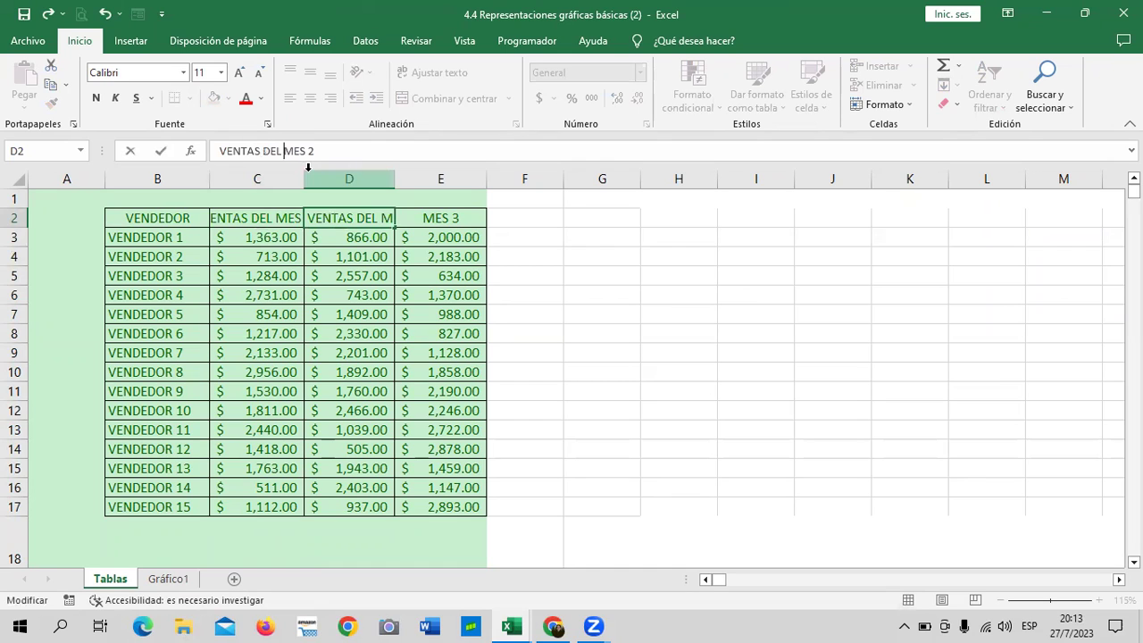
{"action": "left_click", "coordinate": [433, 218]}
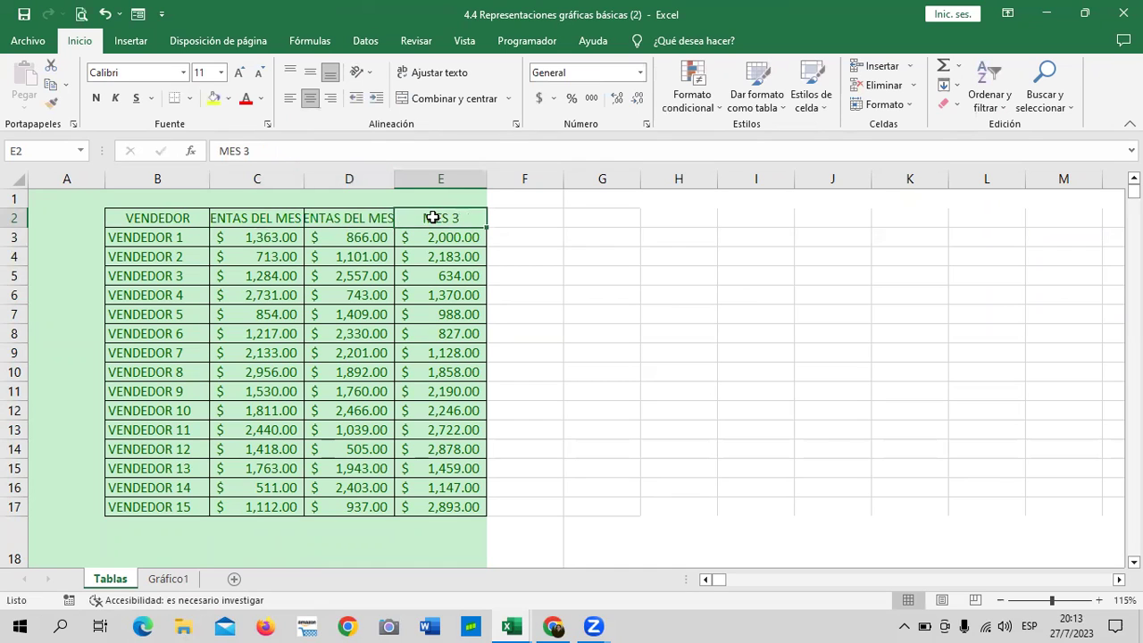
{"action": "left_click", "coordinate": [219, 151]}
{"action": "type", "text": "VENTAS DEL"}
{"action": "key", "text": "Return"}
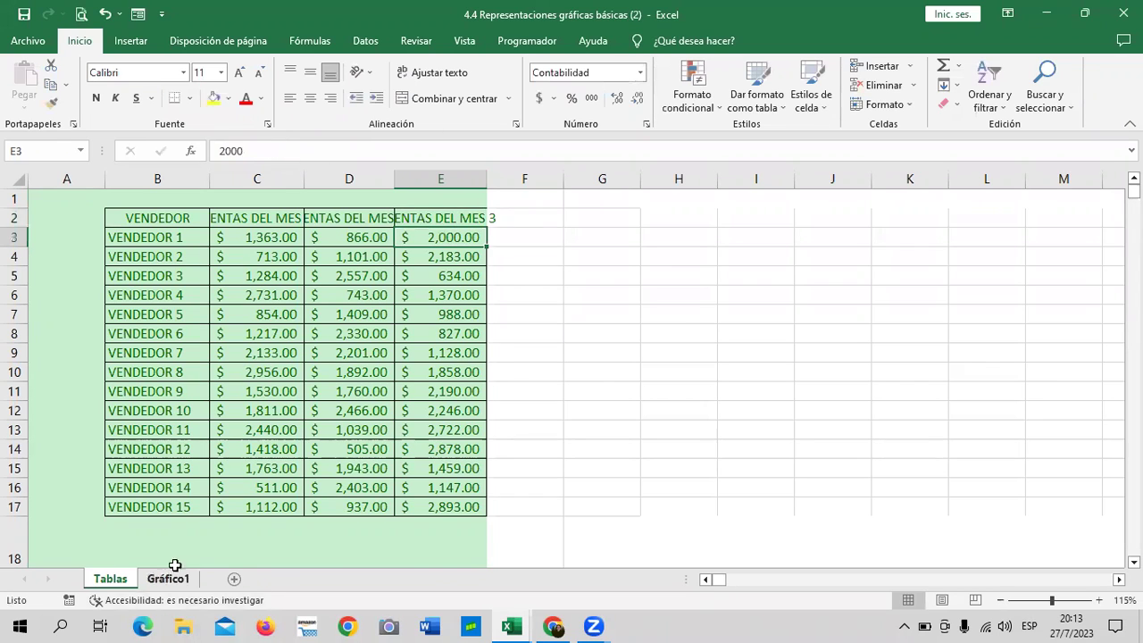
- On Gráfico1, try yellow and blue outlined WordArt on the title, then revert to the plain style
{"action": "left_click", "coordinate": [162, 580]}
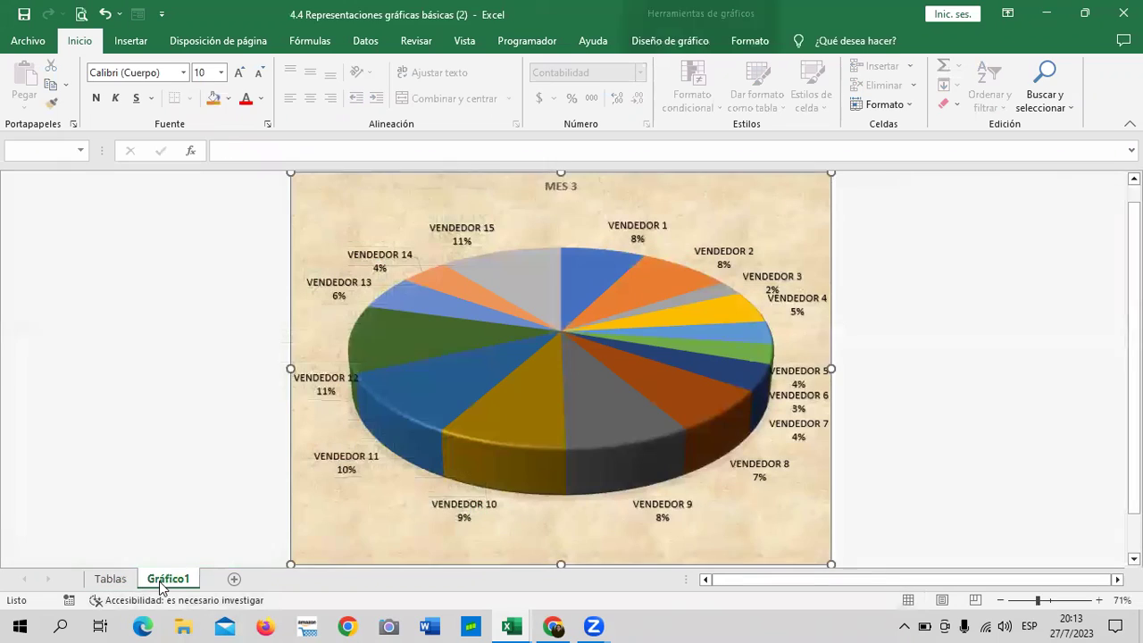
{"action": "left_click", "coordinate": [568, 186]}
{"action": "left_click", "coordinate": [748, 41]}
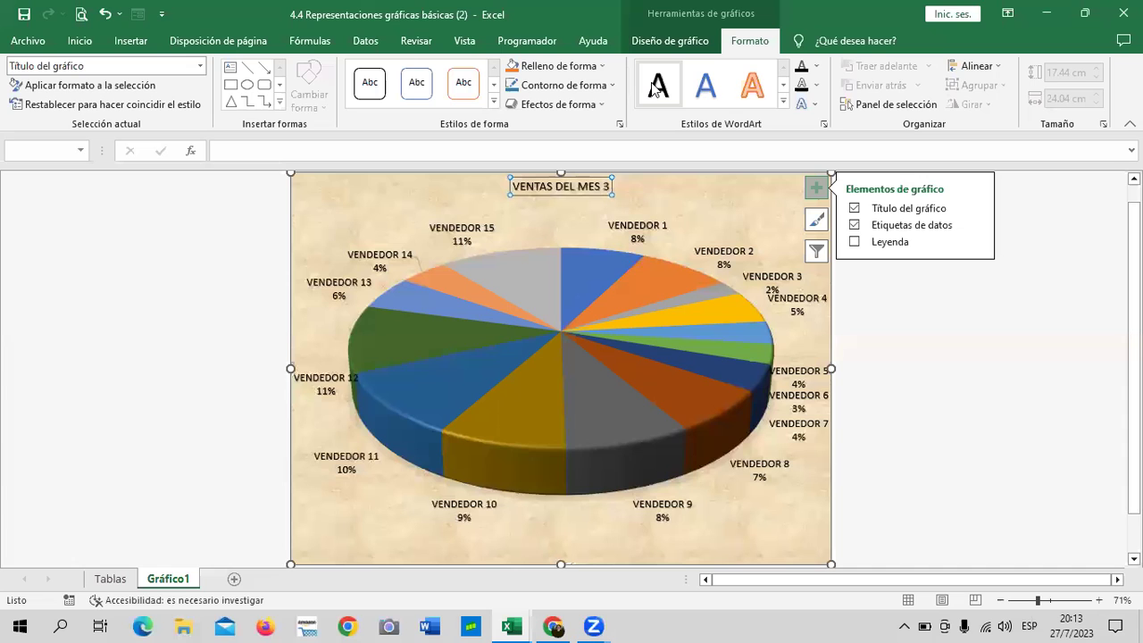
{"action": "left_click", "coordinate": [783, 101]}
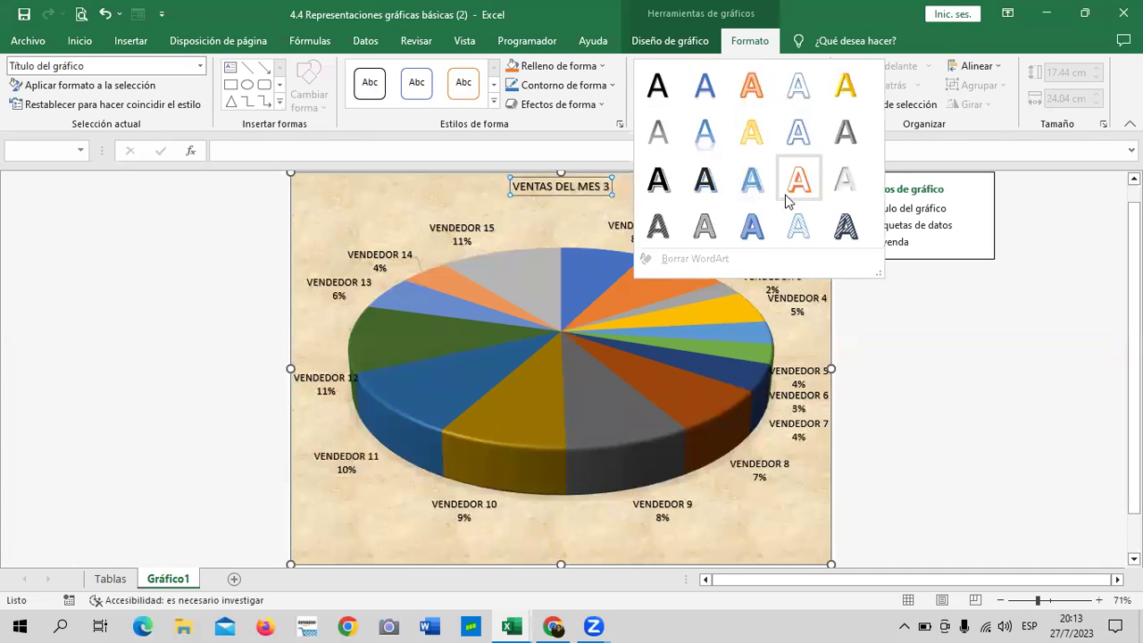
{"action": "left_click", "coordinate": [843, 89]}
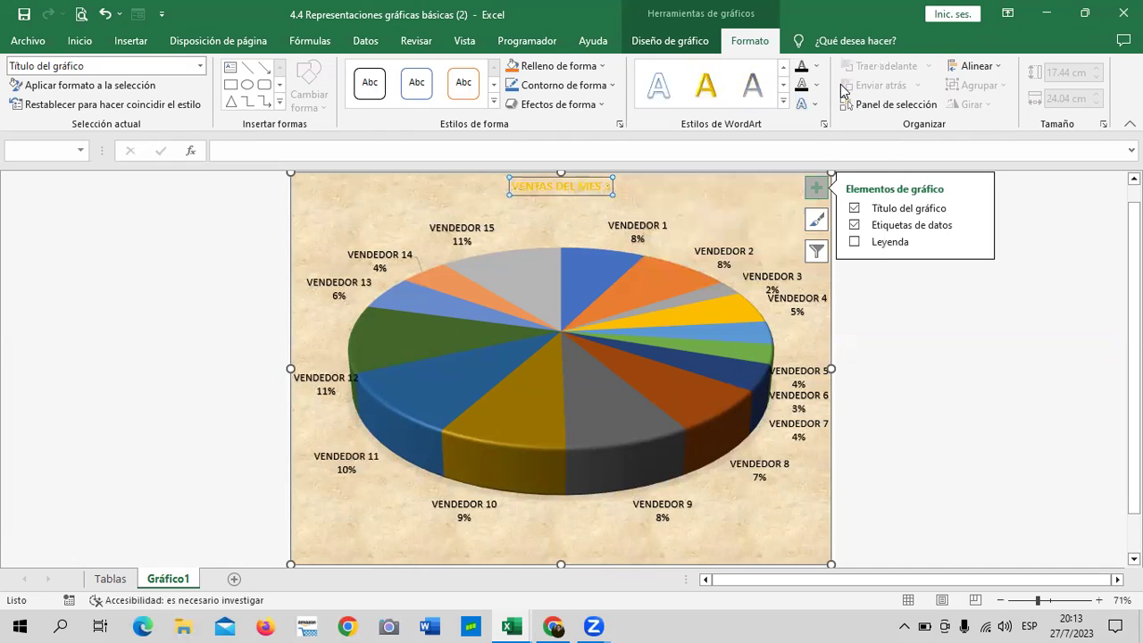
{"action": "left_click", "coordinate": [783, 104]}
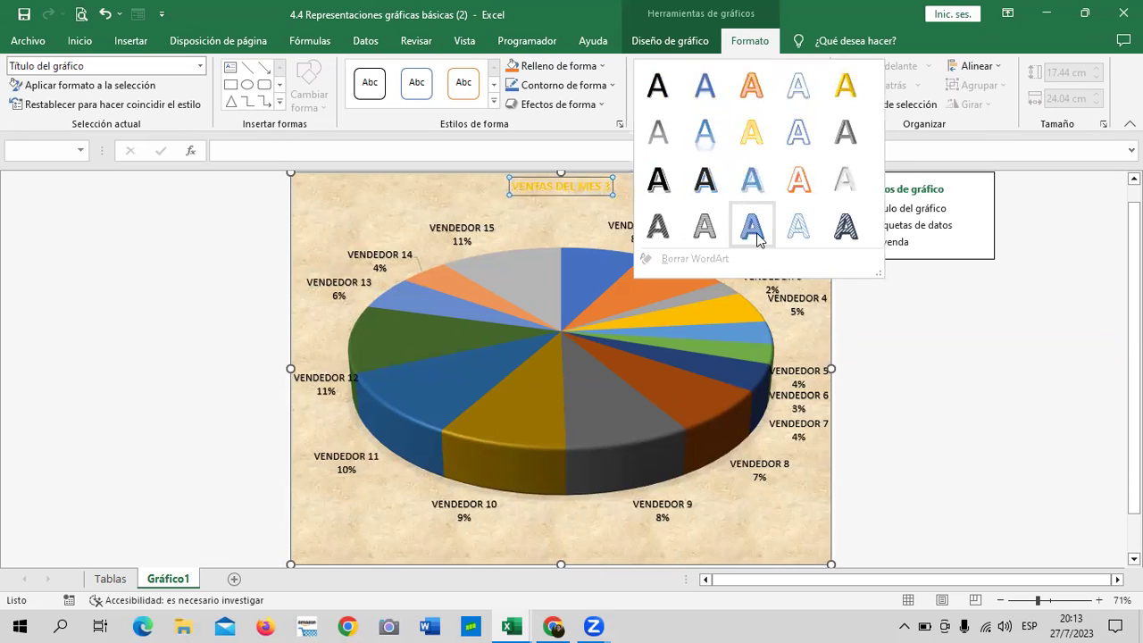
{"action": "left_click", "coordinate": [707, 131]}
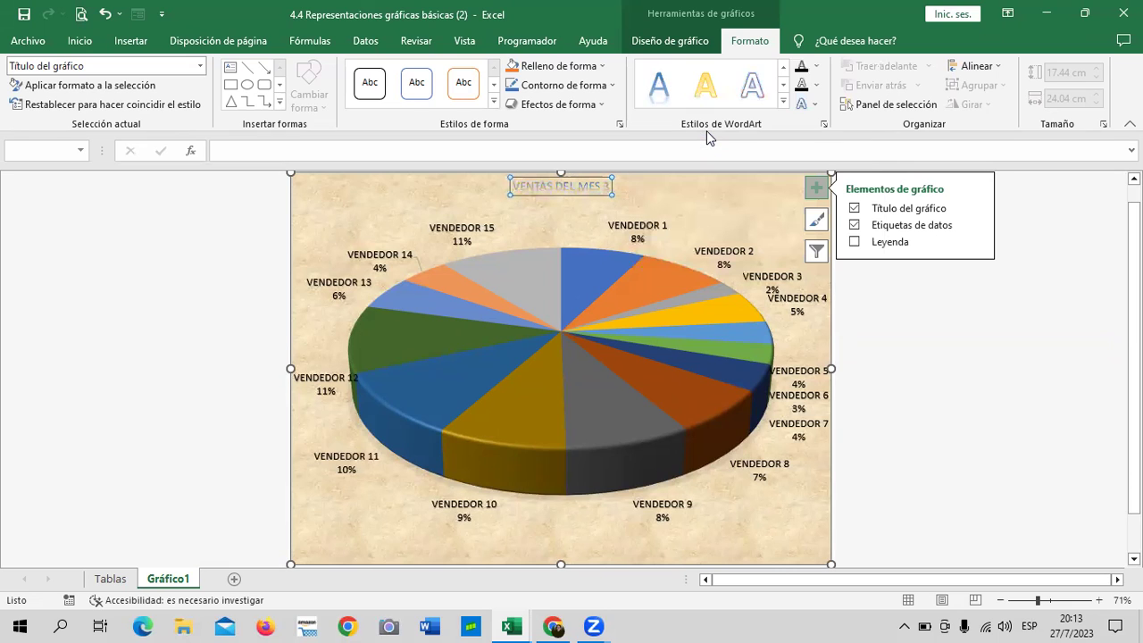
{"action": "left_click", "coordinate": [784, 104]}
{"action": "left_click", "coordinate": [660, 78]}
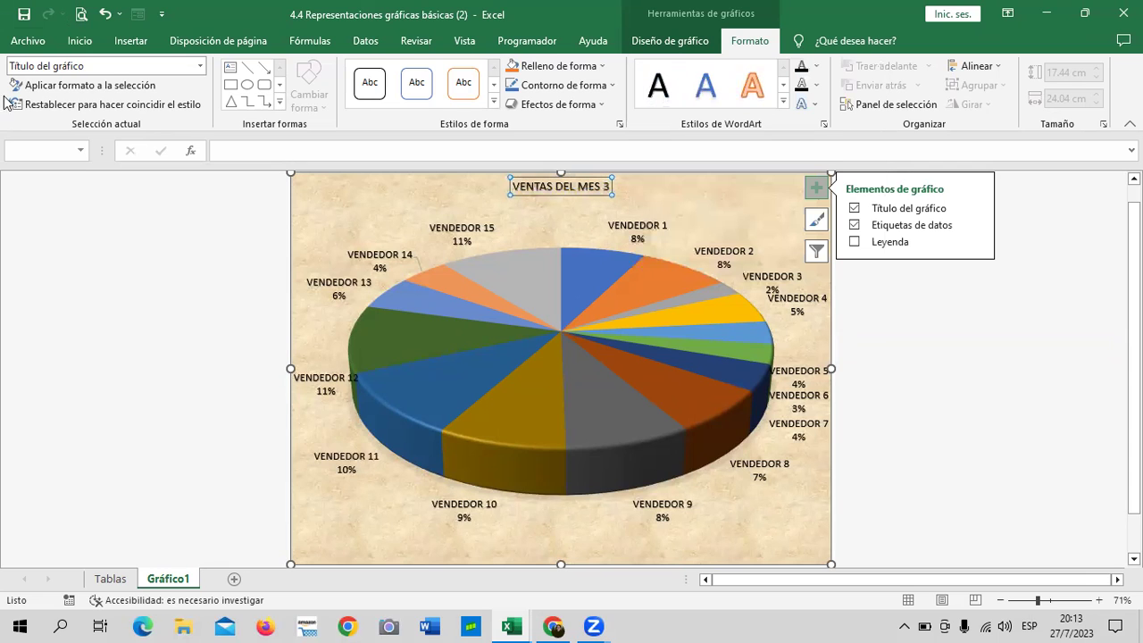
{"action": "left_click", "coordinate": [81, 41]}
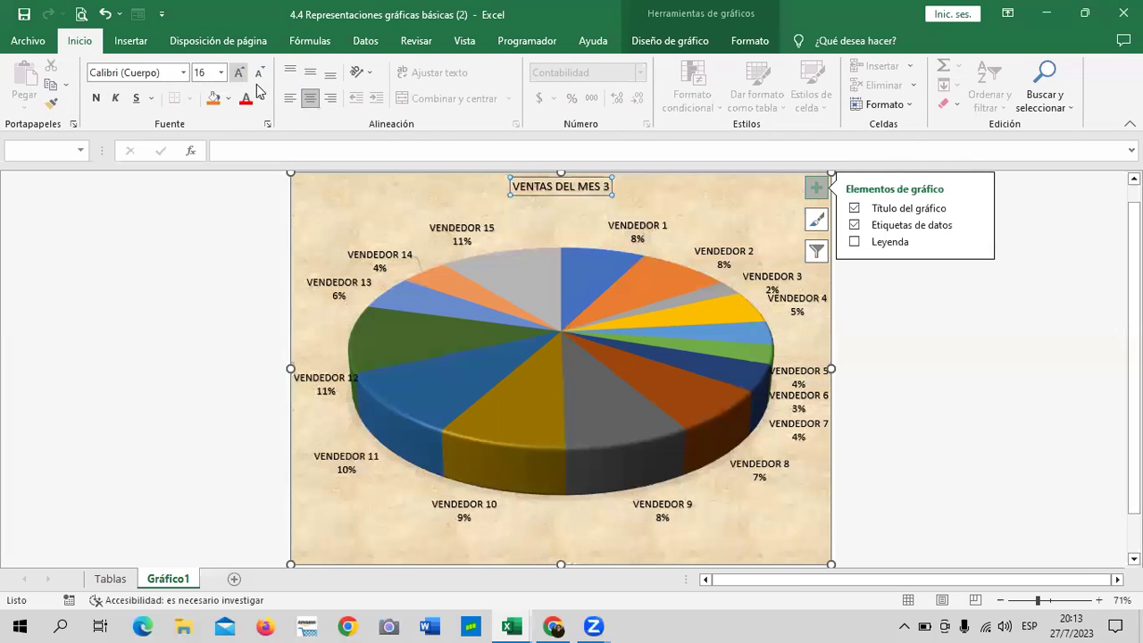
- Try enlarging the title to 20 with DEL shrunk to 14, then undo those changes
{"action": "left_click", "coordinate": [239, 73]}
{"action": "left_click", "coordinate": [239, 73]}
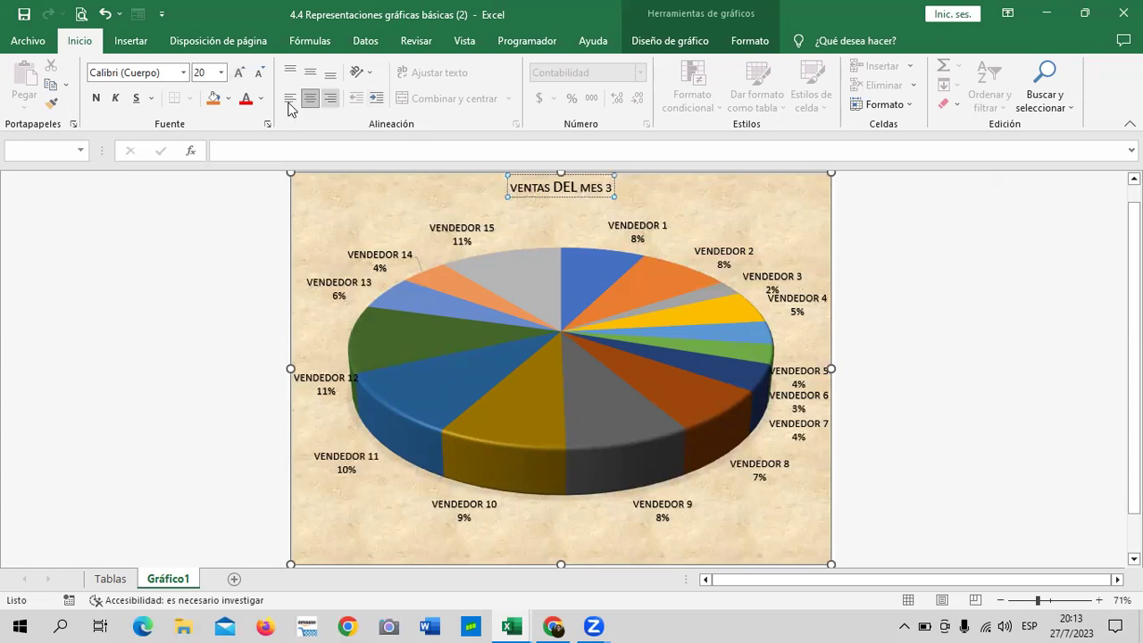
{"action": "double_click", "coordinate": [570, 187]}
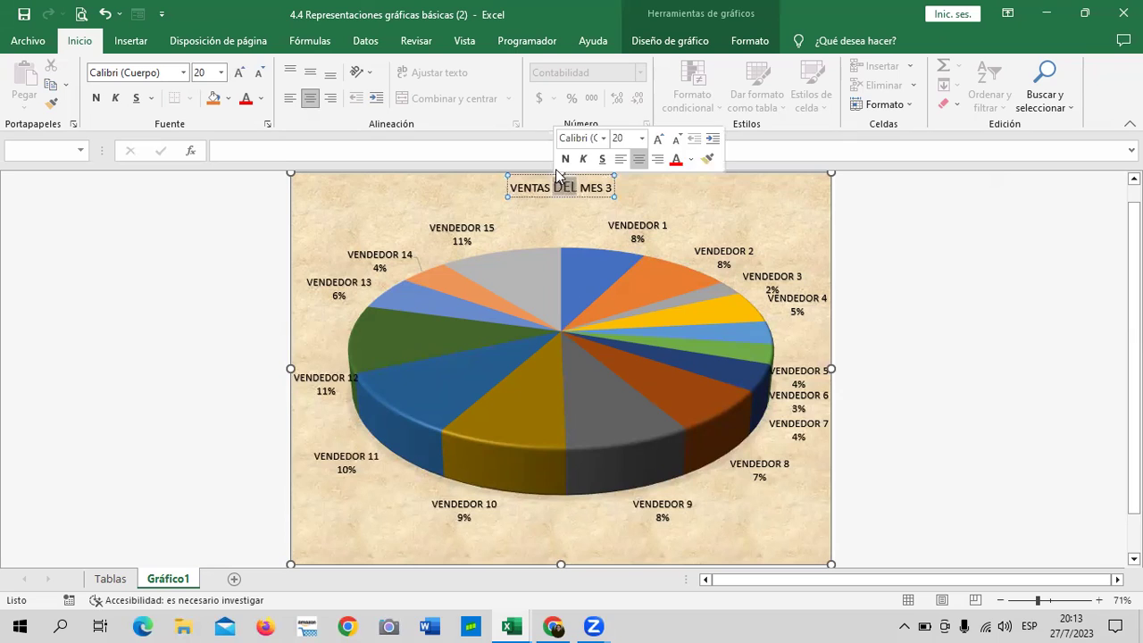
{"action": "left_click", "coordinate": [260, 73]}
{"action": "left_click", "coordinate": [259, 73]}
{"action": "left_click", "coordinate": [260, 73]}
{"action": "key", "text": "Escape"}
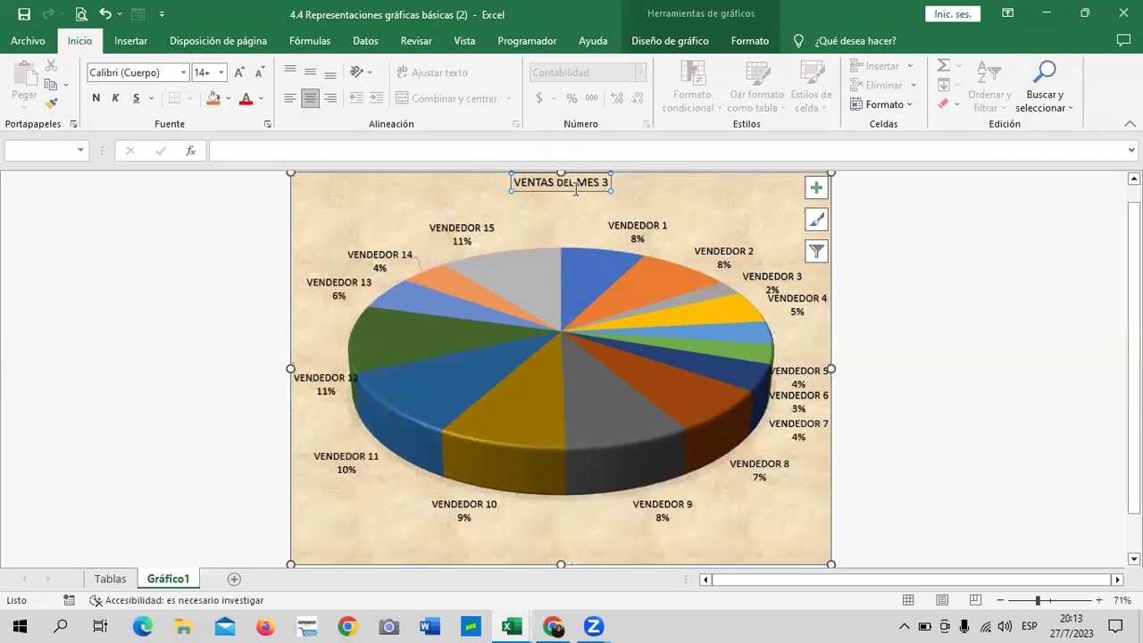
{"action": "left_click", "coordinate": [576, 185]}
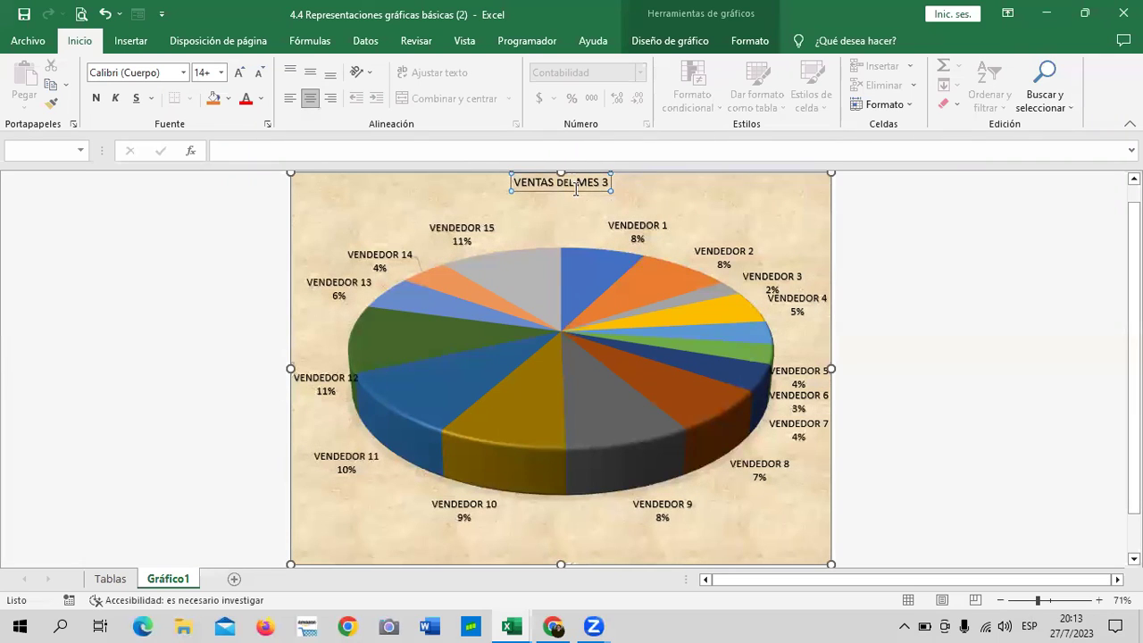
{"action": "left_click", "coordinate": [105, 13]}
{"action": "left_click", "coordinate": [105, 13]}
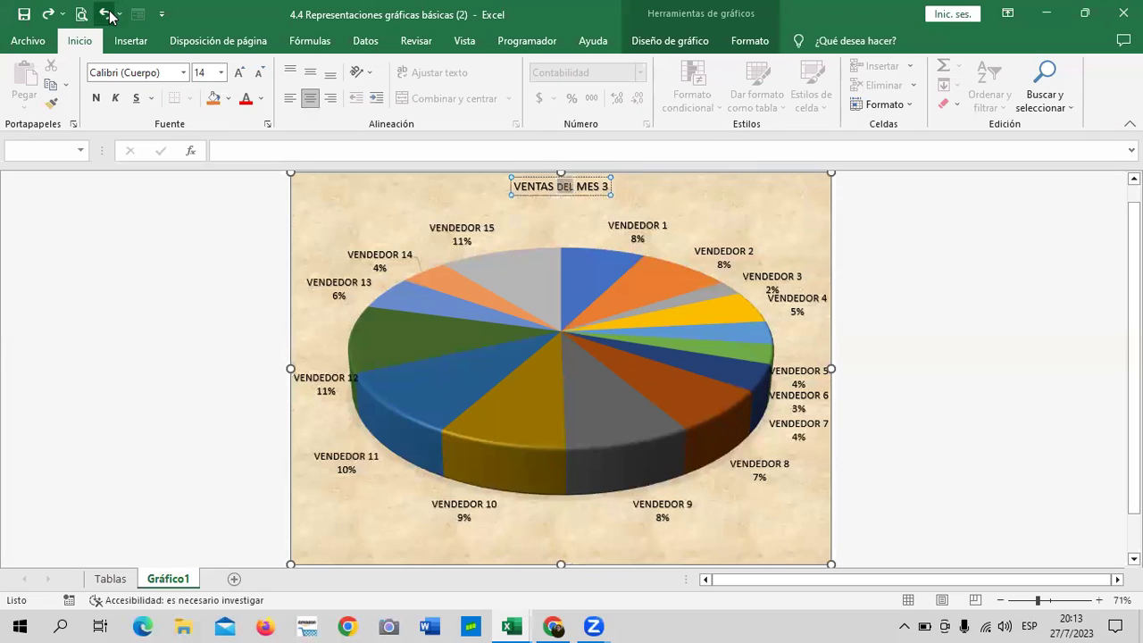
- Reselect the VENTAS DEL MES 3 title and enlarge its font to about 18 point
{"action": "left_click", "coordinate": [594, 185]}
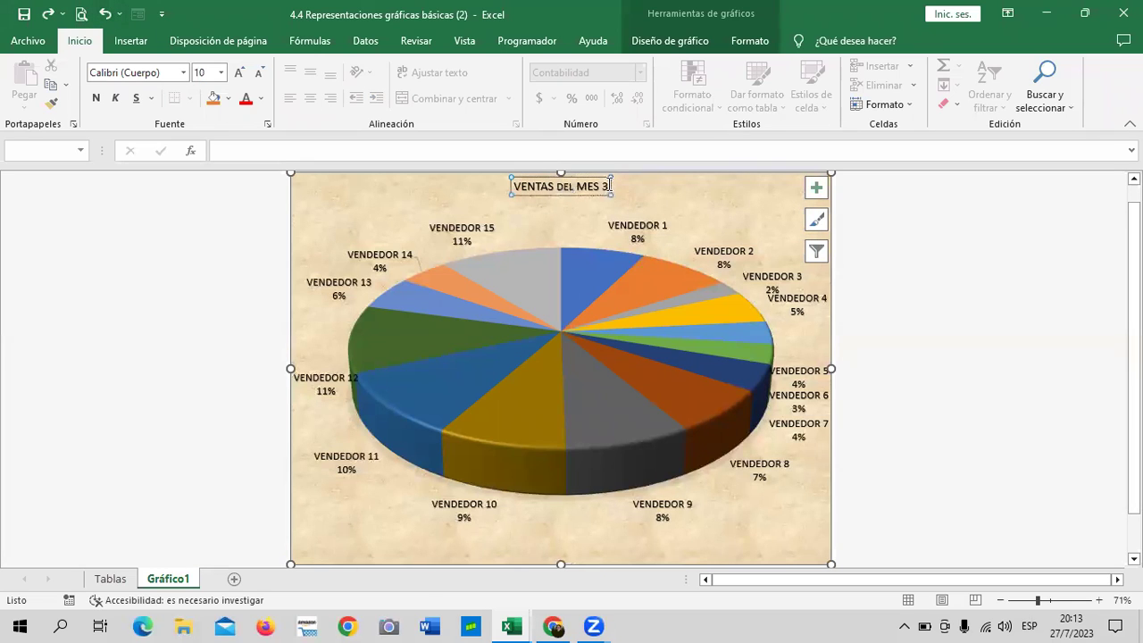
{"action": "left_click", "coordinate": [526, 187]}
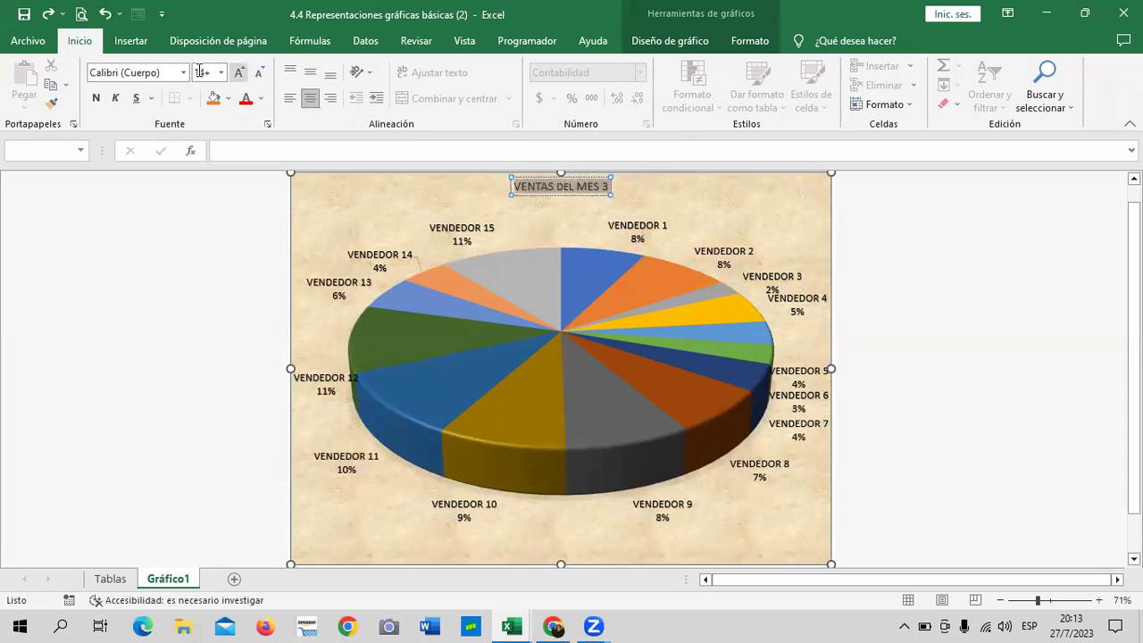
{"action": "left_click", "coordinate": [238, 73]}
{"action": "left_click", "coordinate": [239, 73]}
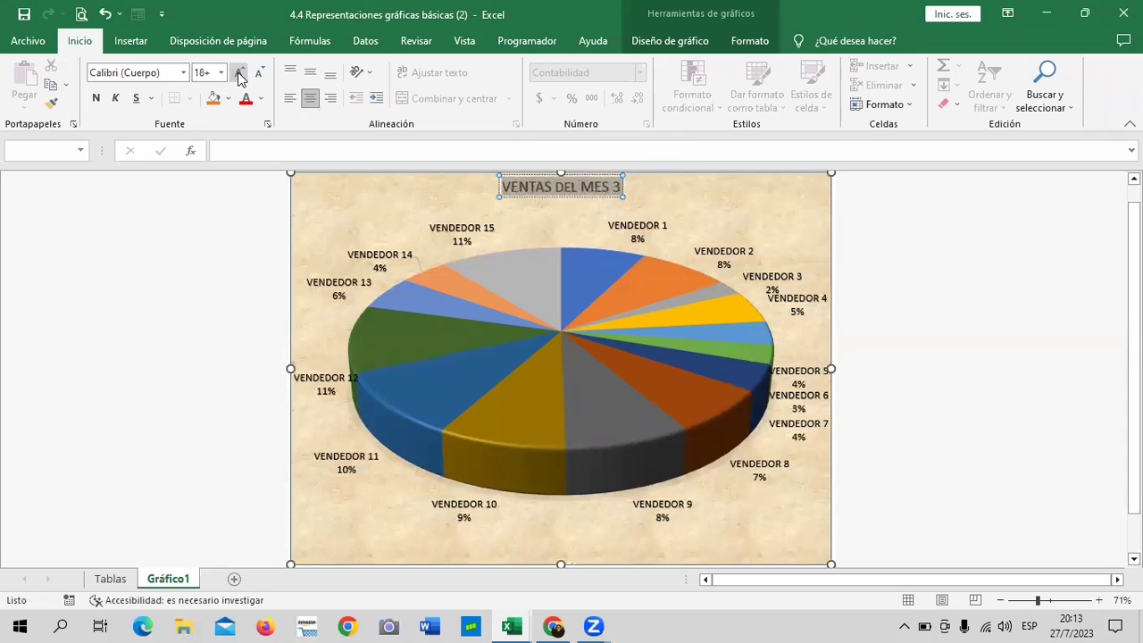
{"action": "left_click", "coordinate": [677, 198]}
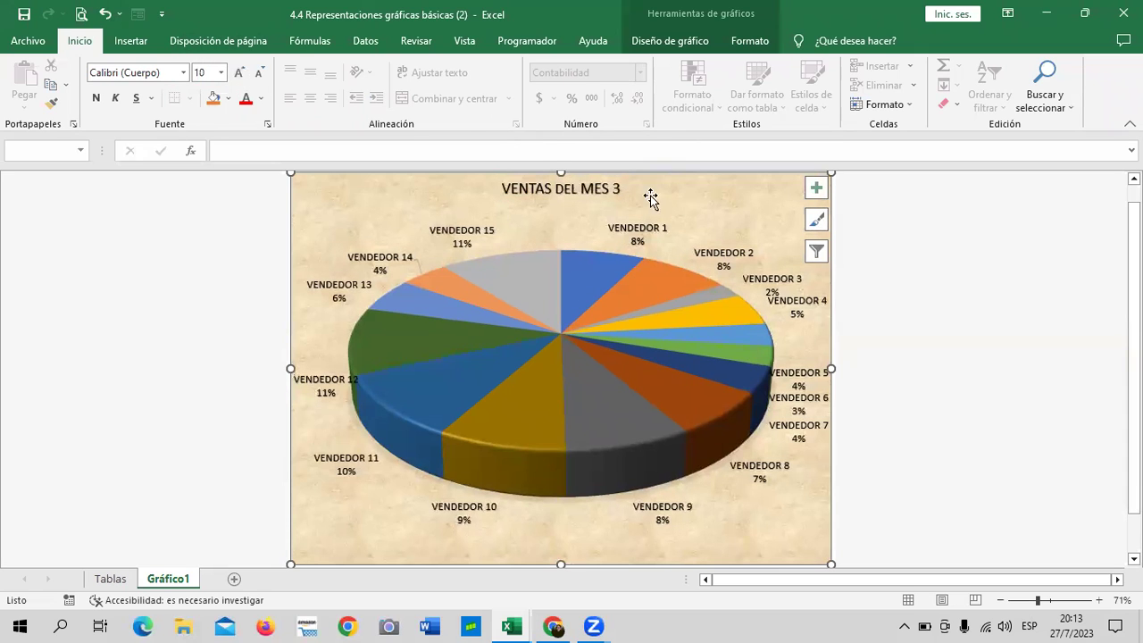
{"action": "left_click", "coordinate": [586, 196]}
{"action": "left_click", "coordinate": [697, 204]}
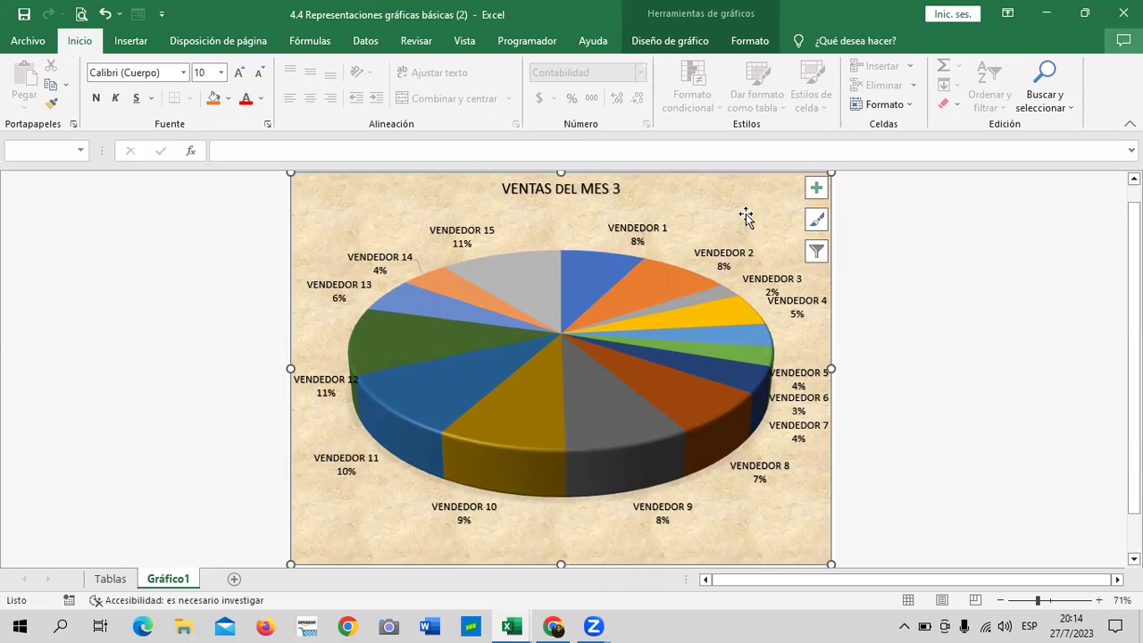
{"action": "left_click", "coordinate": [679, 42]}
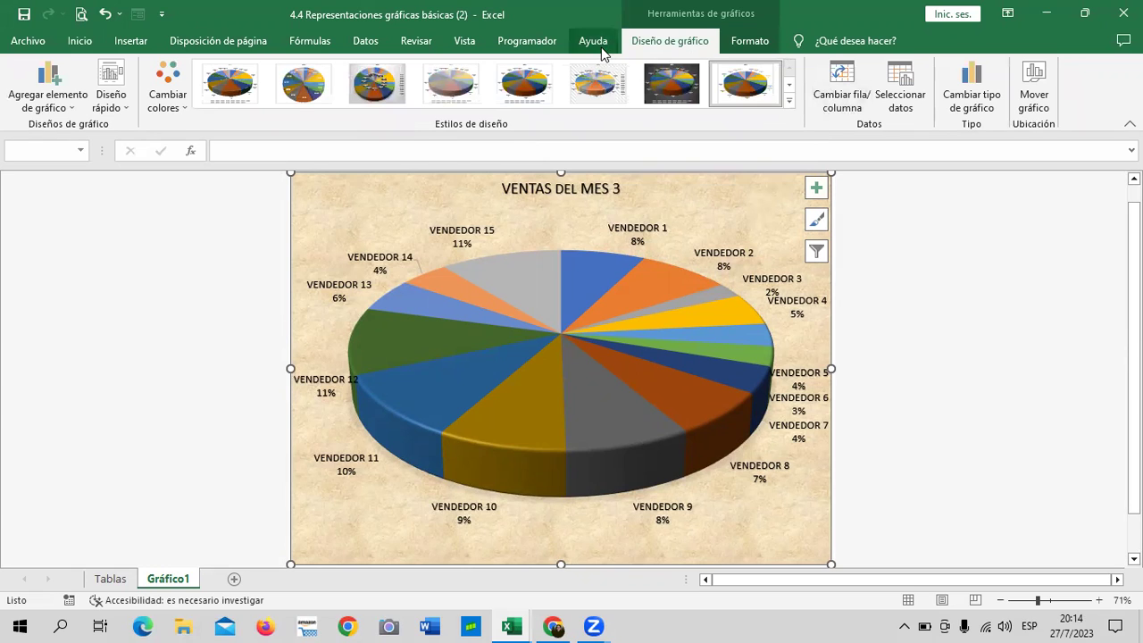
{"action": "left_click", "coordinate": [1033, 75]}
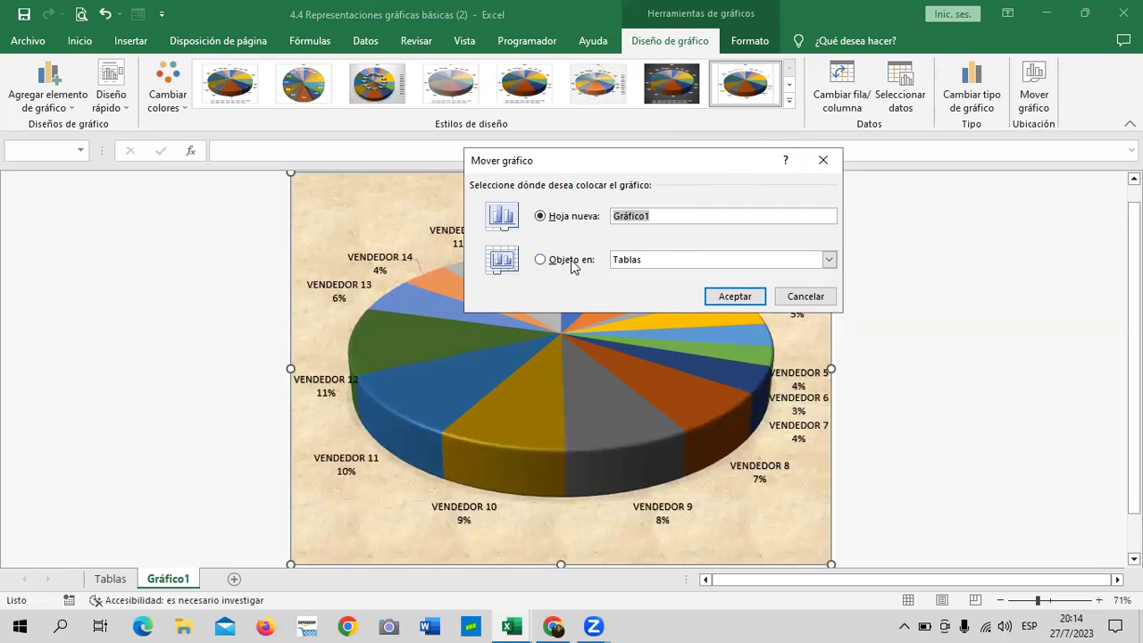
{"action": "left_click", "coordinate": [669, 215]}
{"action": "left_click", "coordinate": [820, 298]}
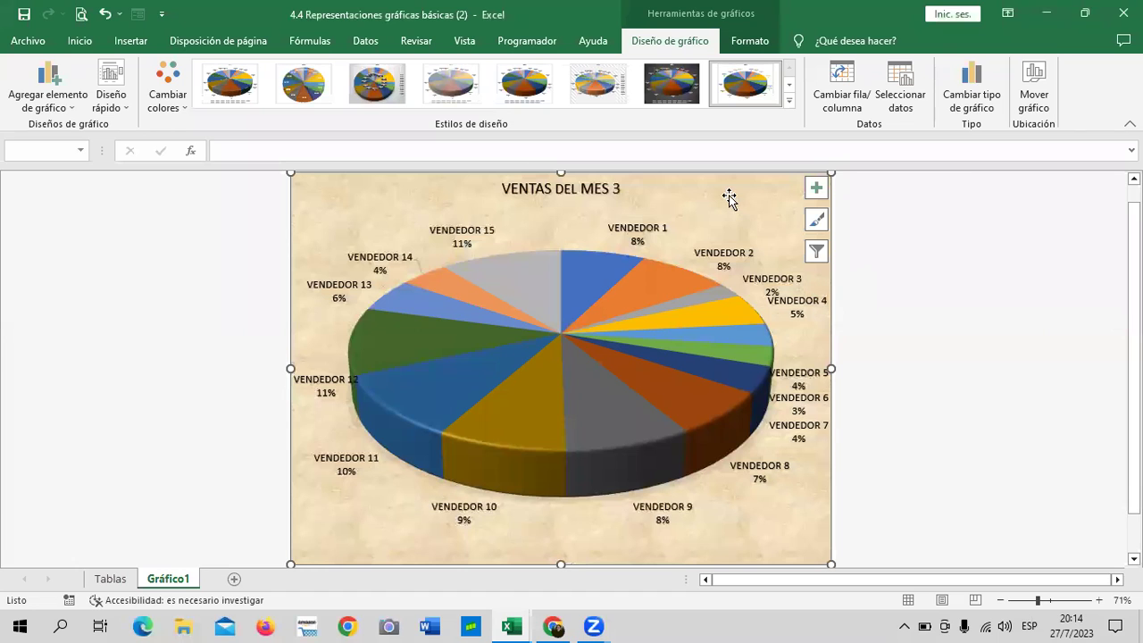
{"action": "left_click", "coordinate": [110, 579]}
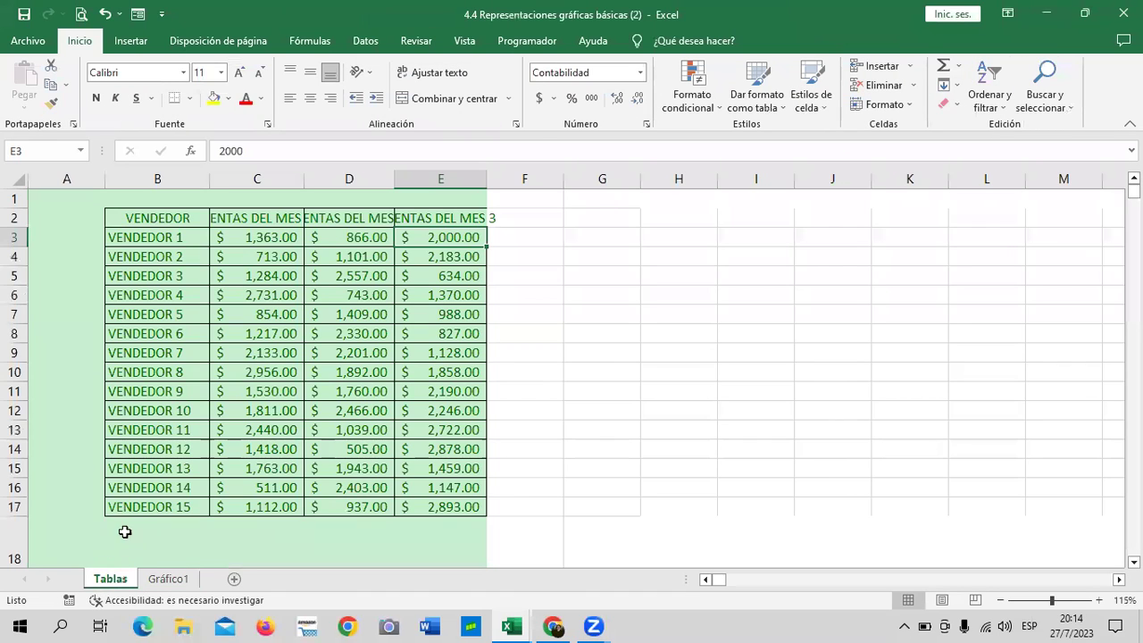
{"action": "left_click", "coordinate": [518, 413]}
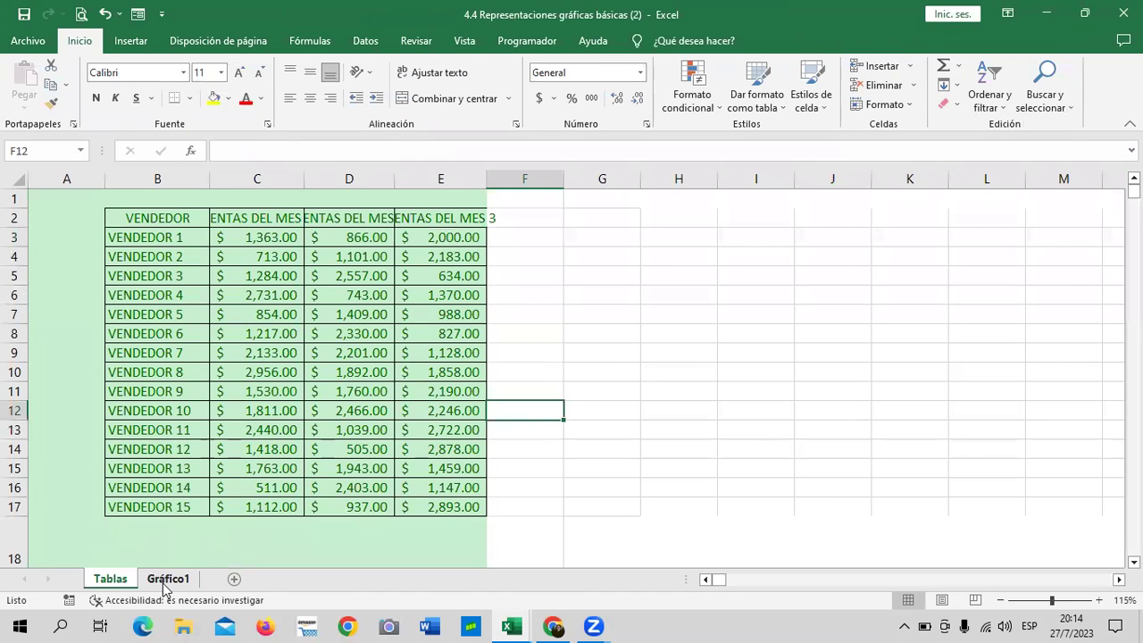
{"action": "left_click", "coordinate": [164, 580]}
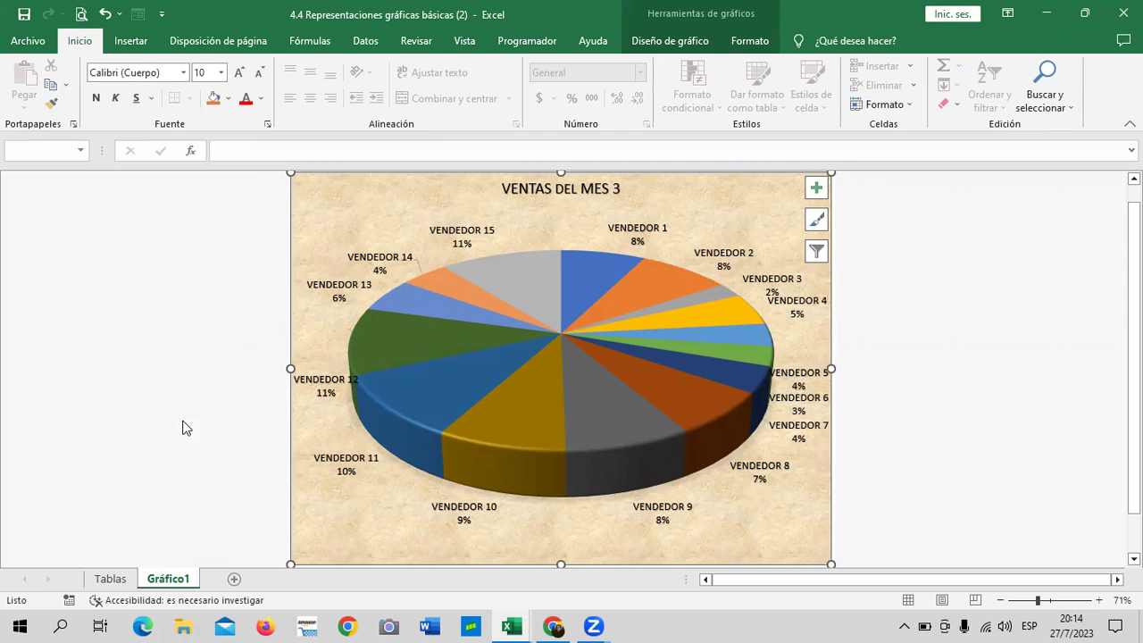
- Use Mover gráfico to embed the pie chart as an object on the Tablas sheet
{"action": "left_click", "coordinate": [705, 40]}
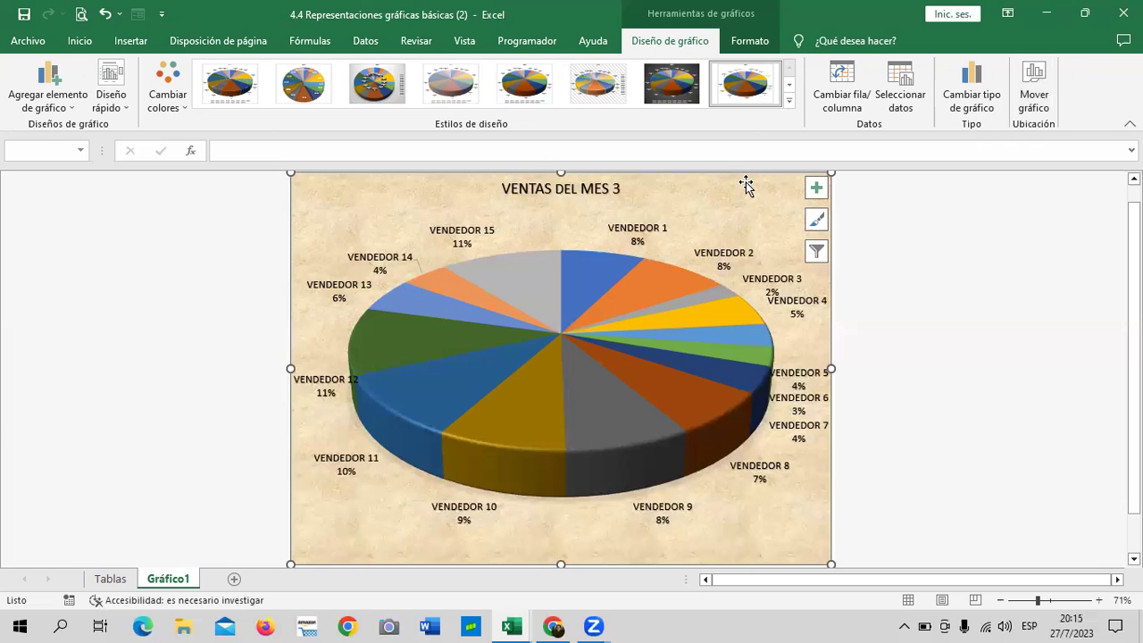
{"action": "left_click", "coordinate": [1038, 84]}
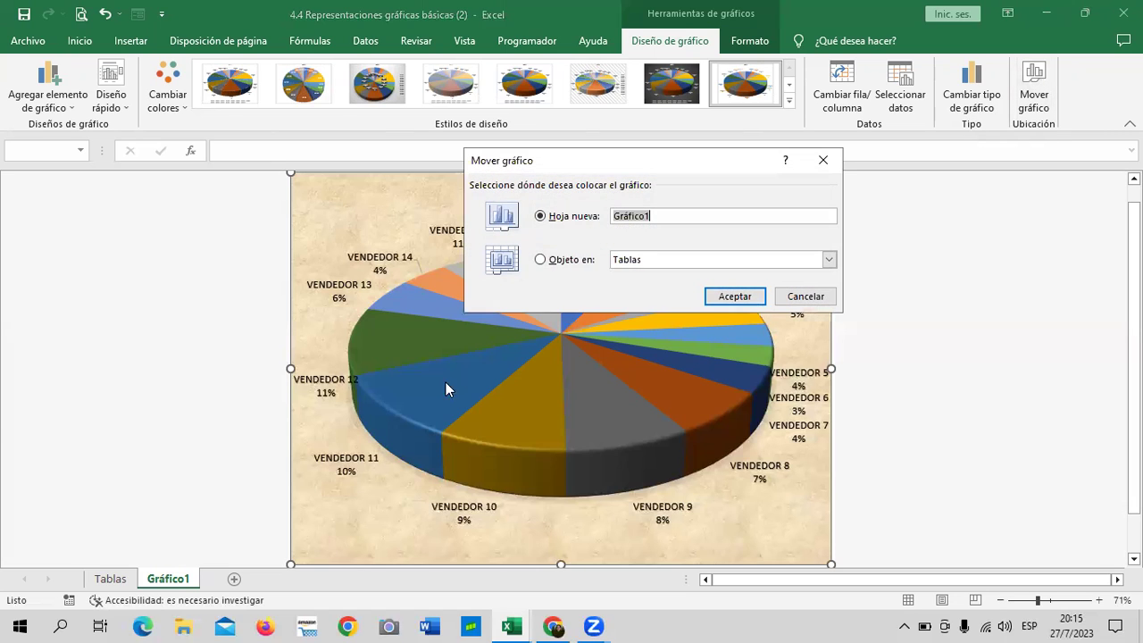
{"action": "left_click", "coordinate": [552, 259]}
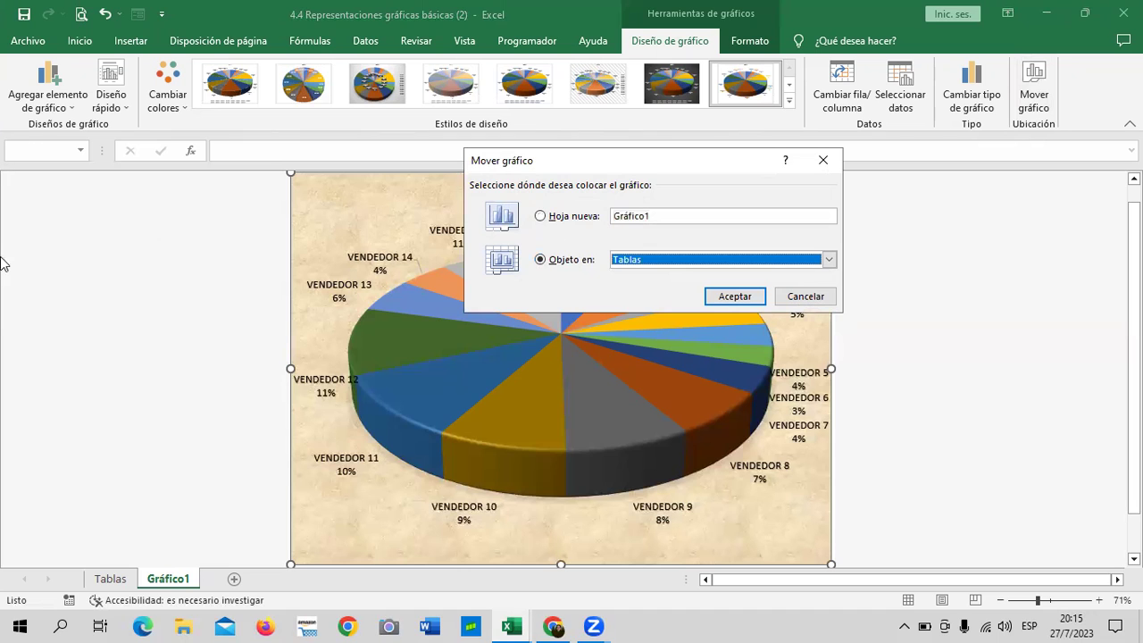
{"action": "left_click", "coordinate": [735, 295]}
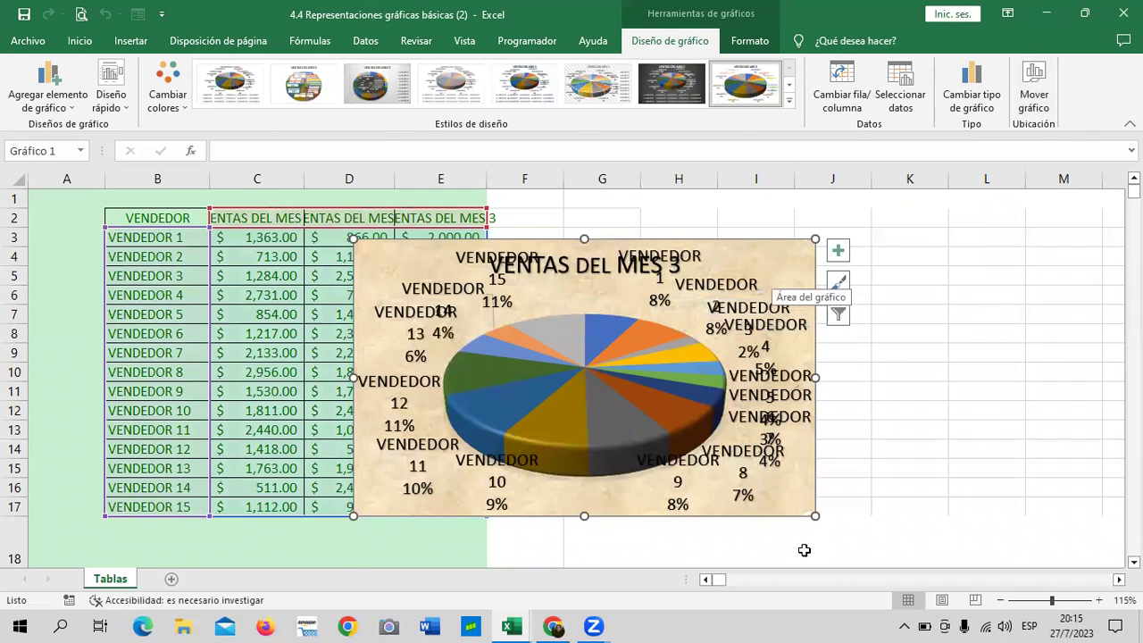
- Enlarge the pie chart and place it to the right of the Tablas data
{"action": "left_click_drag", "start_coordinate": [815, 515], "coordinate": [902, 548]}
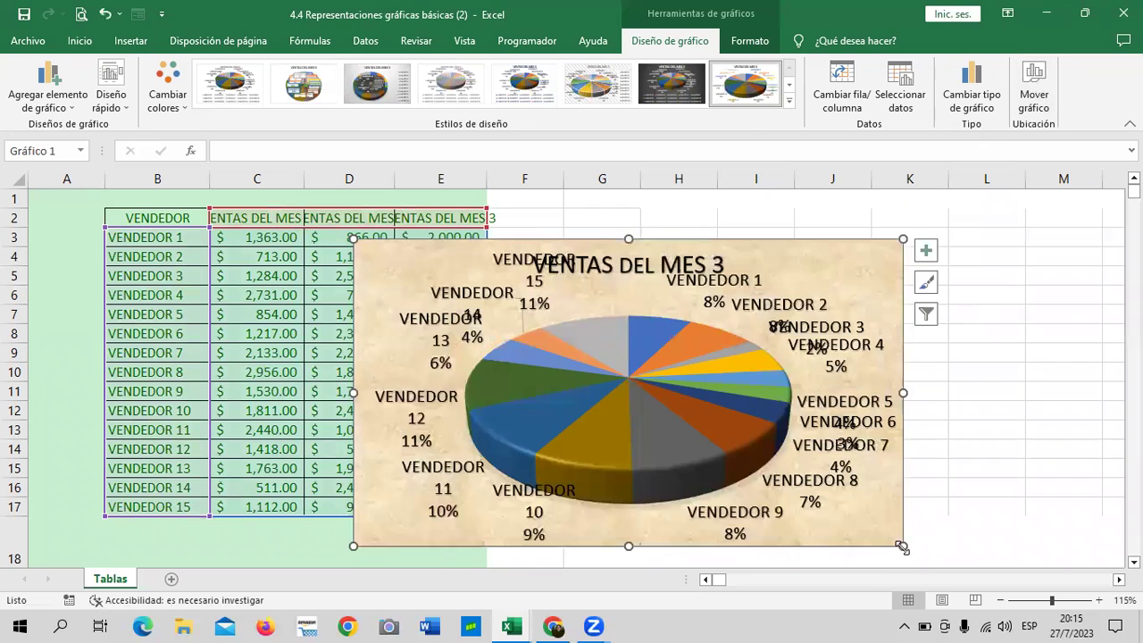
{"action": "left_click_drag", "start_coordinate": [843, 271], "coordinate": [1013, 243]}
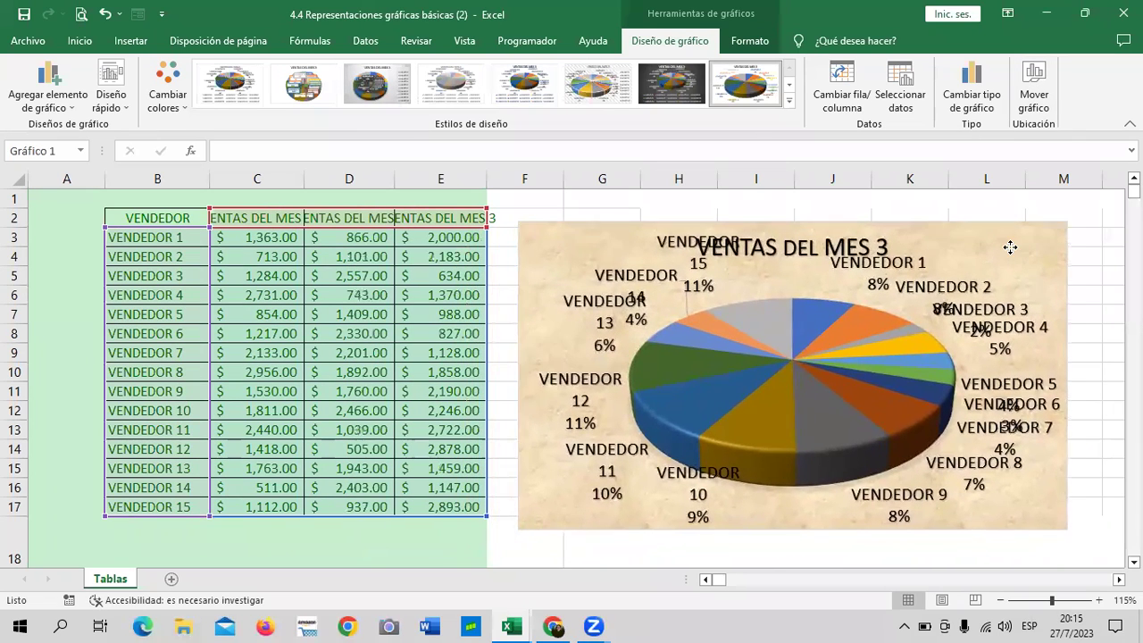
{"action": "scroll", "coordinate": [1051, 559], "scroll_direction": "right", "scroll_amount": 3}
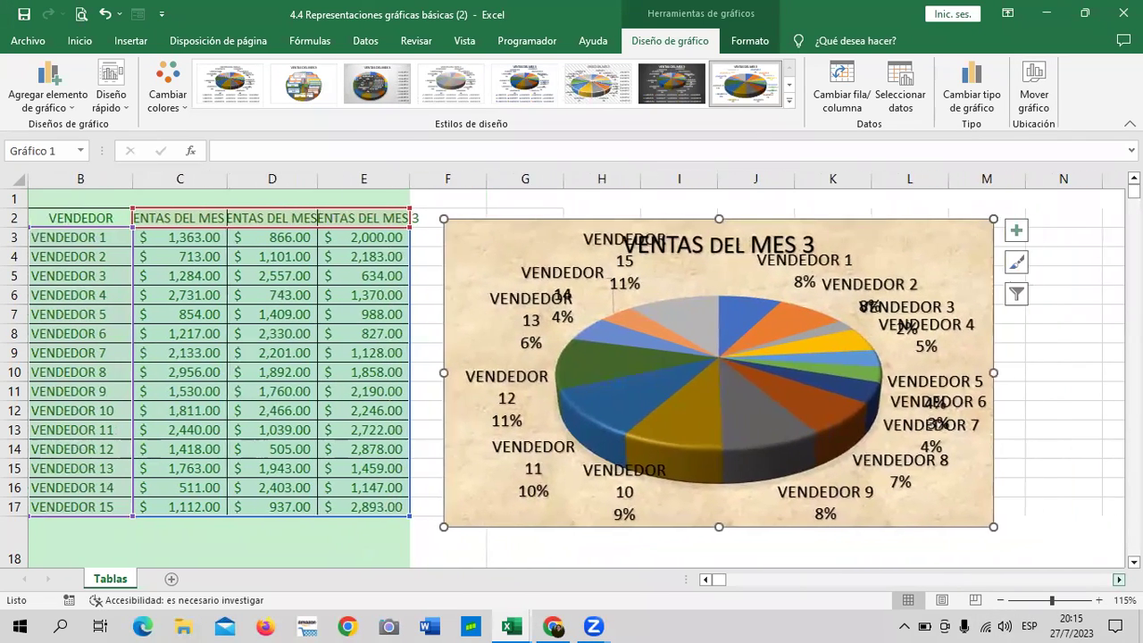
{"action": "mouse_move", "coordinate": [890, 527]}
{"action": "left_mouse_down"}
{"action": "mouse_move", "coordinate": [900, 555]}
{"action": "mouse_move", "coordinate": [911, 461]}
{"action": "mouse_move", "coordinate": [956, 503]}
{"action": "left_mouse_up"}
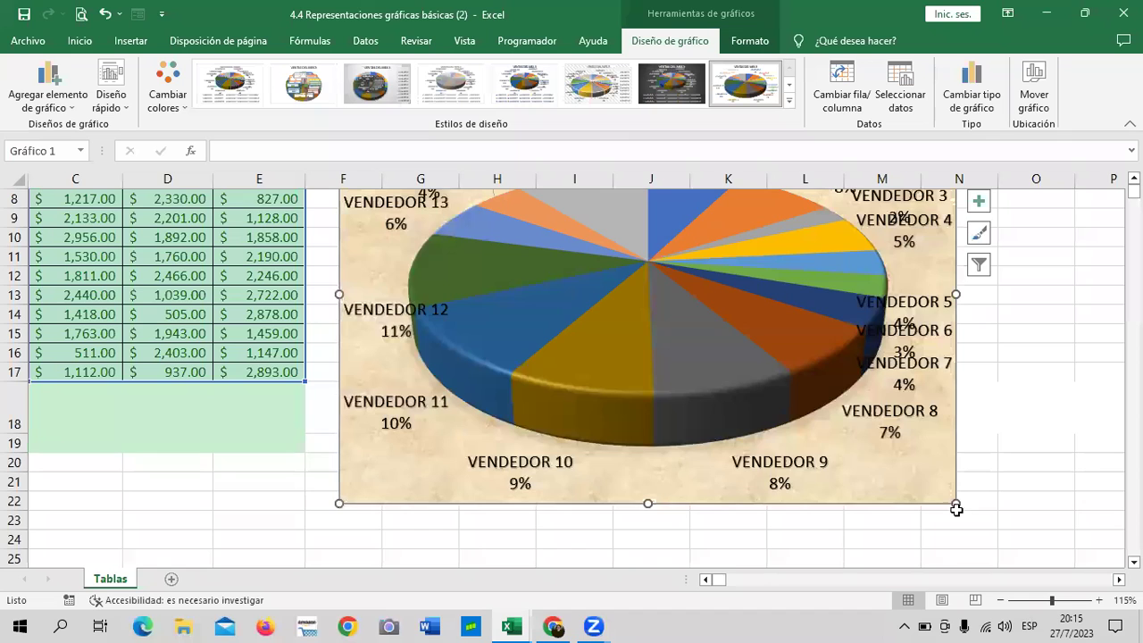
{"action": "scroll", "coordinate": [957, 504], "scroll_direction": "up", "scroll_amount": 3}
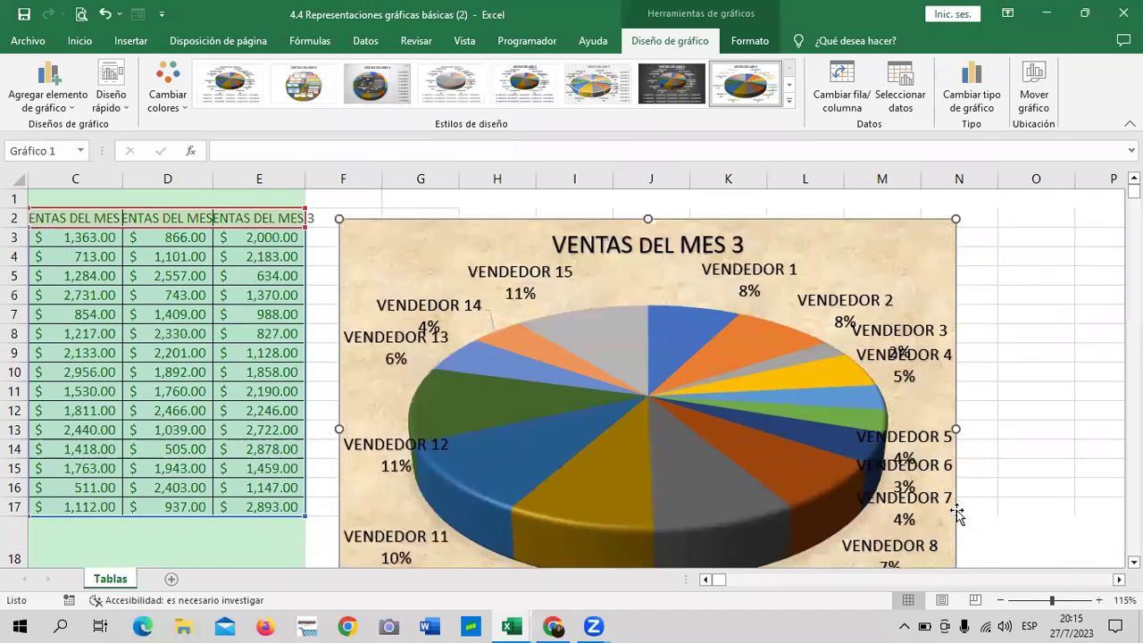
- Shrink the vendor data labels to 11 pt and make the VENTAS DEL MES 3 title smaller
{"action": "left_click", "coordinate": [743, 273]}
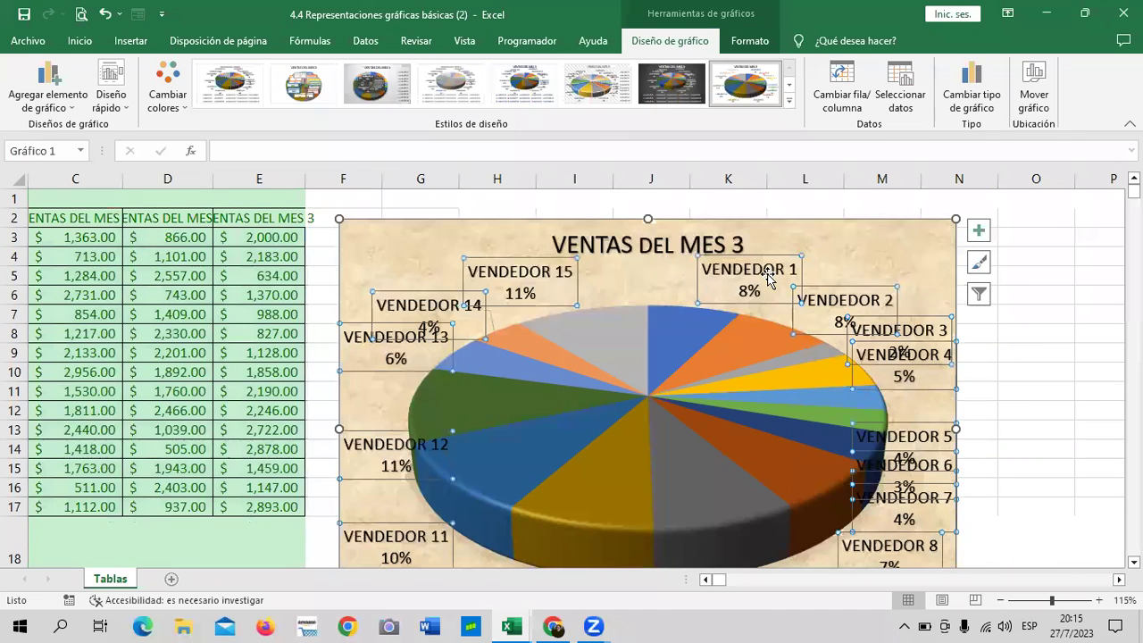
{"action": "left_click", "coordinate": [79, 41]}
{"action": "left_click", "coordinate": [262, 78]}
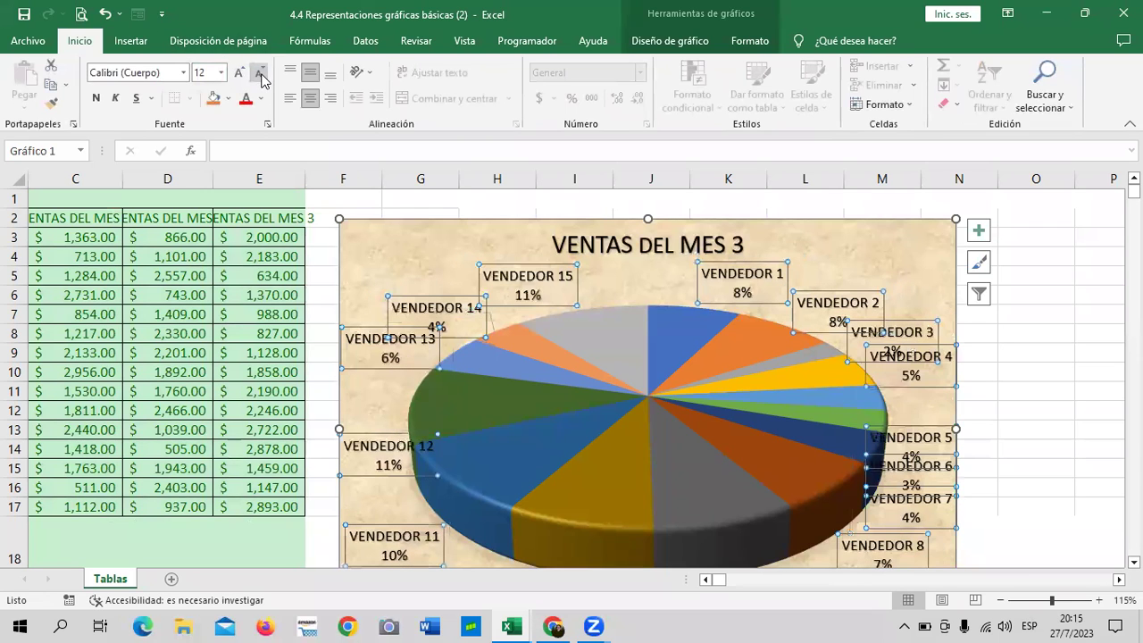
{"action": "left_click", "coordinate": [261, 78]}
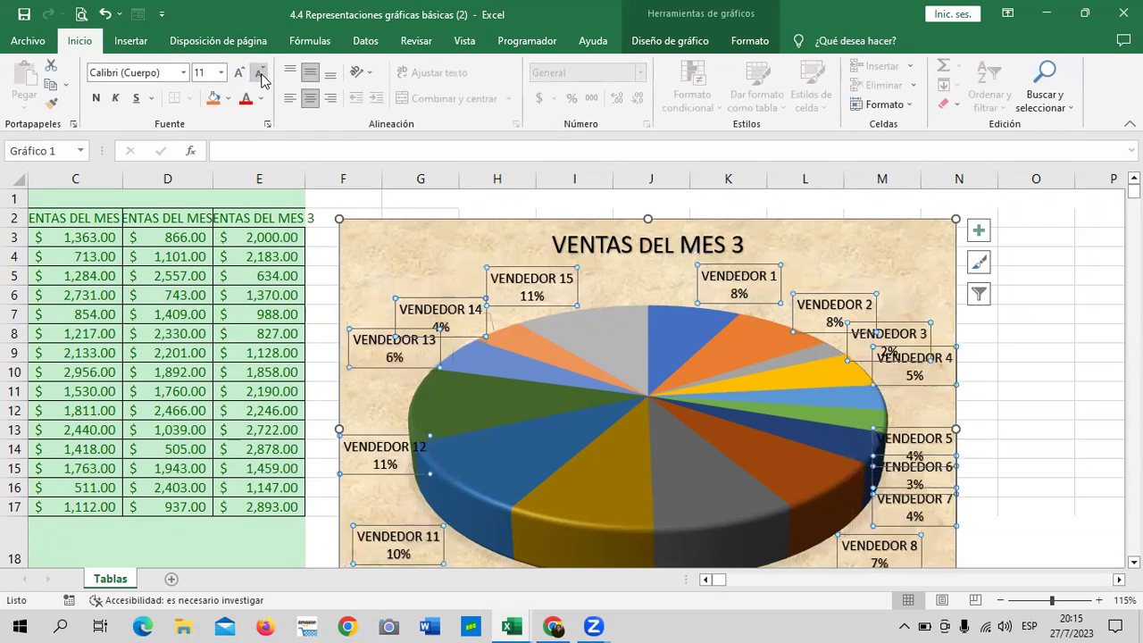
{"action": "left_click", "coordinate": [661, 245]}
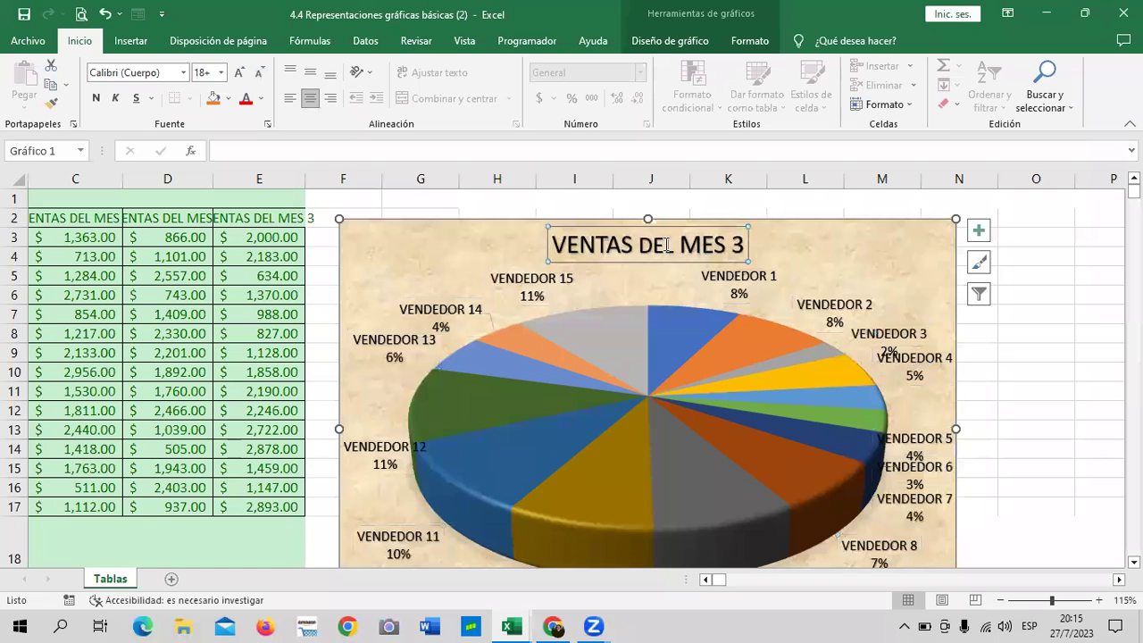
{"action": "left_click", "coordinate": [261, 75]}
- Apply the quick layout with the vendor legend on top and percentage slice labels
{"action": "left_click", "coordinate": [1054, 426]}
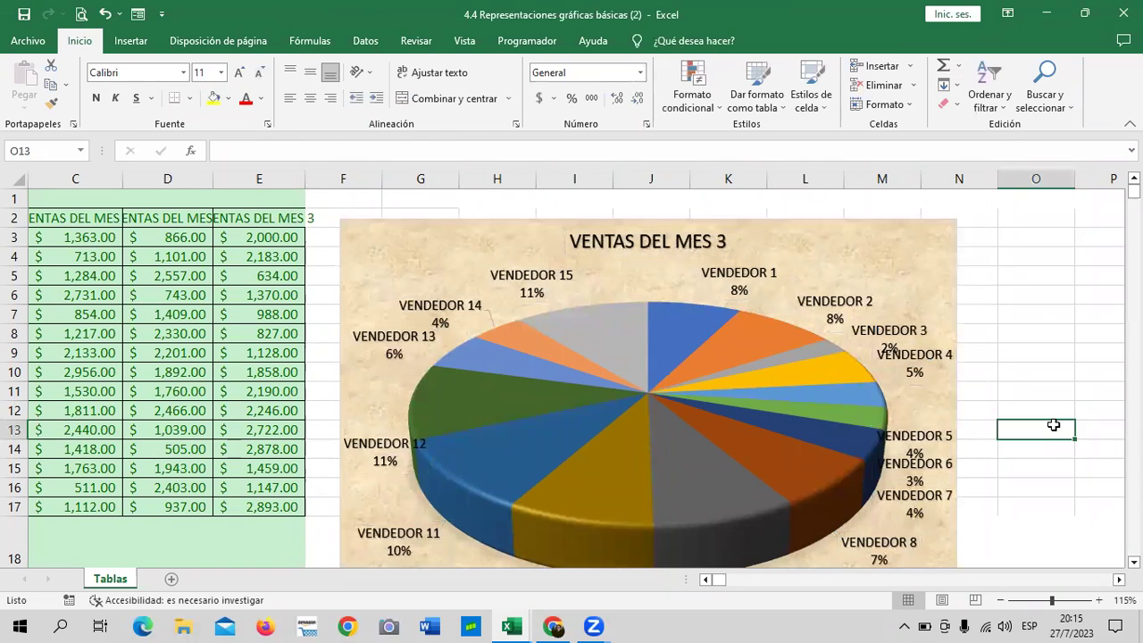
{"action": "scroll", "coordinate": [1054, 426], "scroll_direction": "down", "scroll_amount": 2}
{"action": "scroll", "coordinate": [1052, 425], "scroll_direction": "up", "scroll_amount": 1}
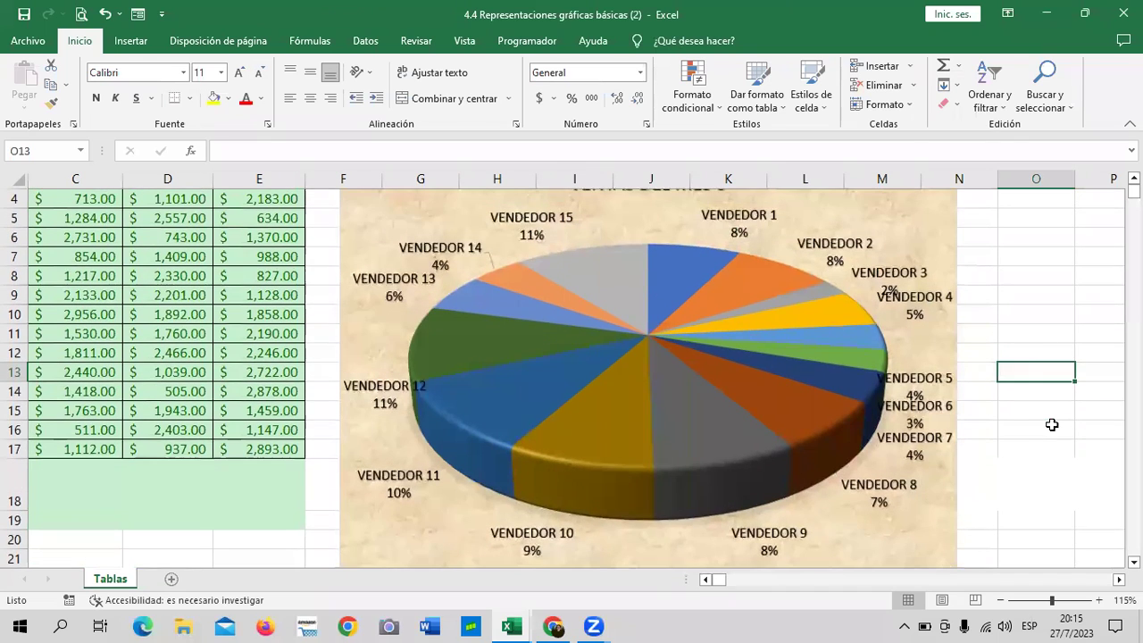
{"action": "scroll", "coordinate": [1043, 423], "scroll_direction": "up", "scroll_amount": 1}
{"action": "left_click", "coordinate": [738, 286]}
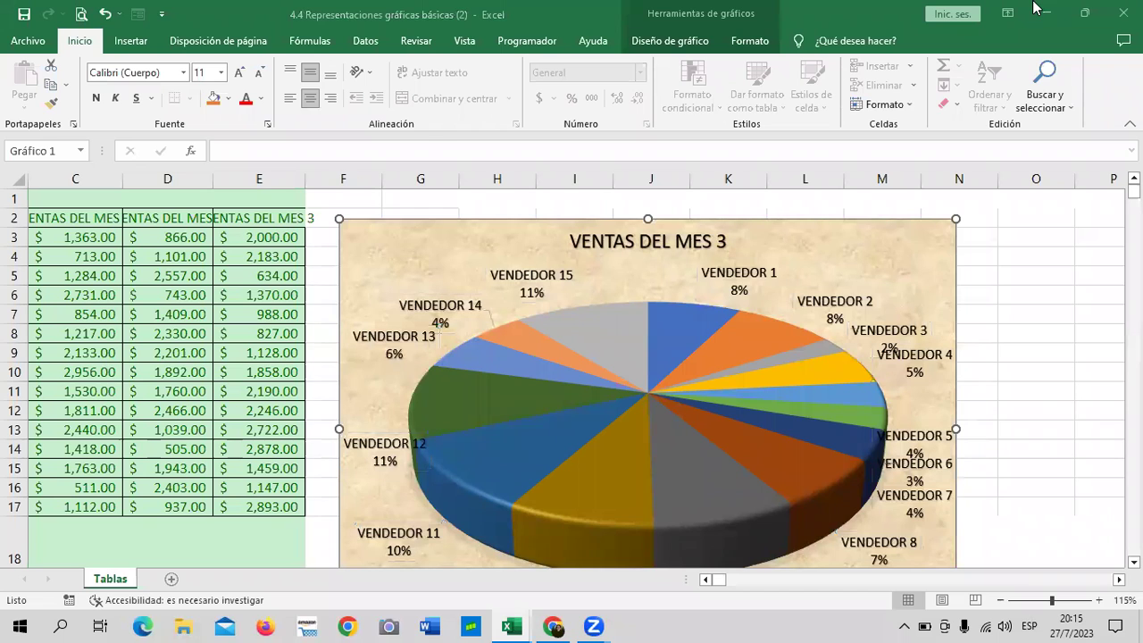
{"action": "left_click", "coordinate": [693, 41]}
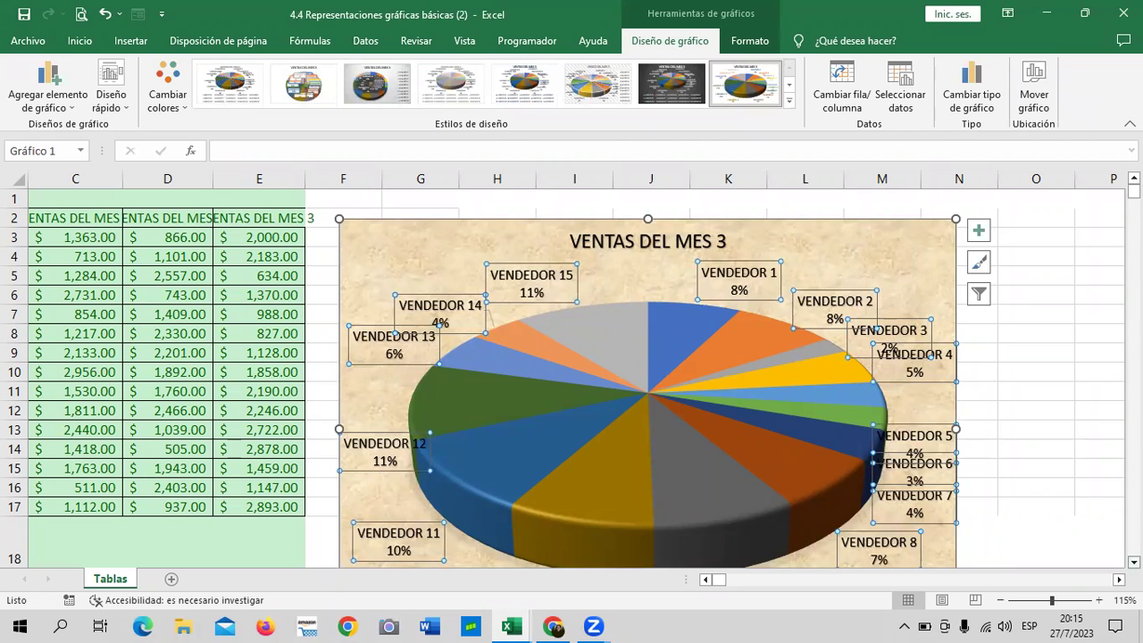
{"action": "scroll", "coordinate": [552, 391], "scroll_direction": "down", "scroll_amount": 1}
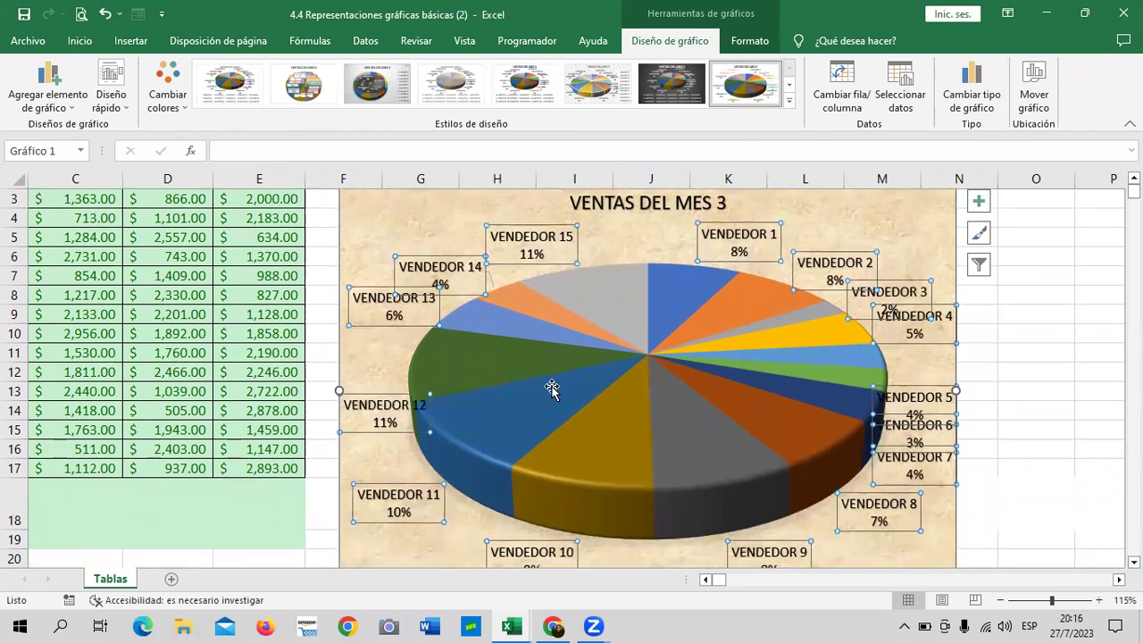
{"action": "left_click", "coordinate": [474, 268]}
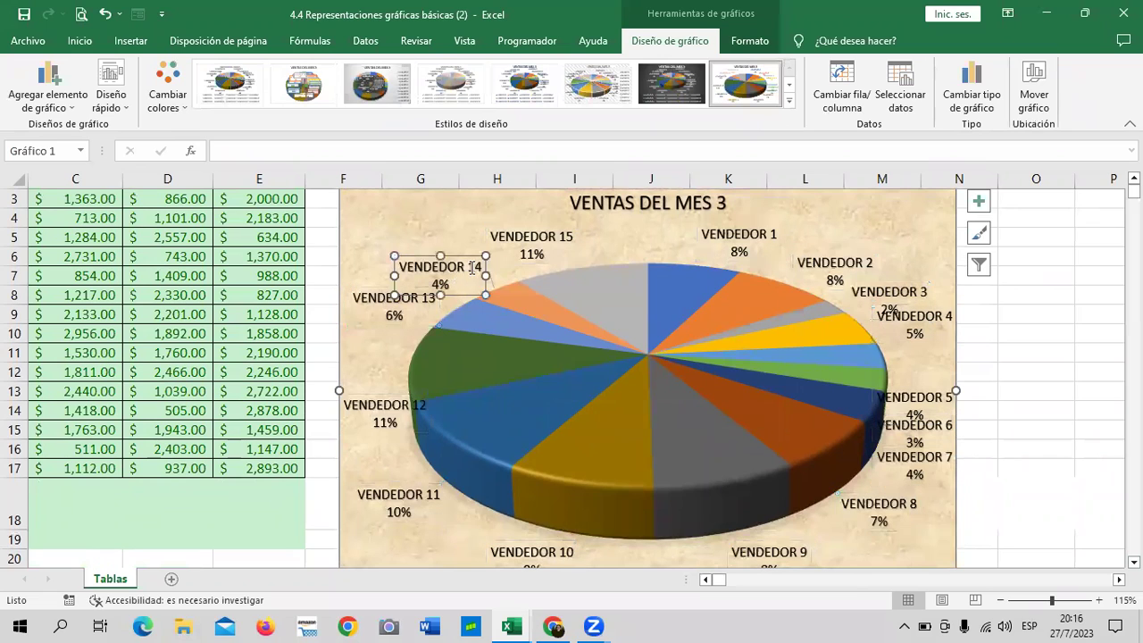
{"action": "left_click", "coordinate": [394, 315]}
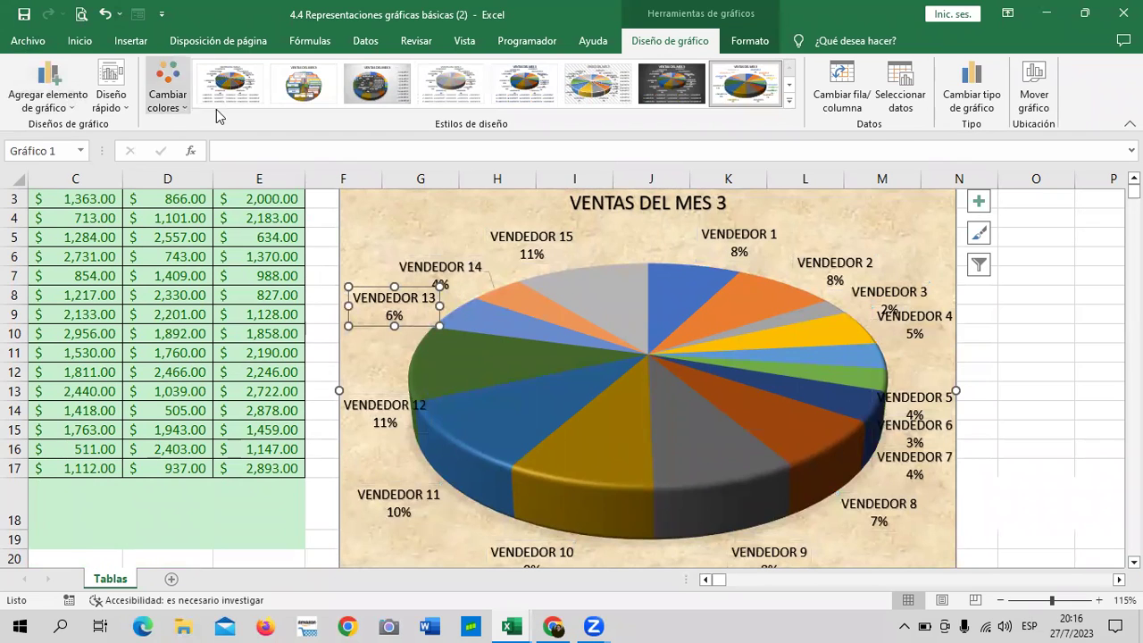
{"action": "left_click", "coordinate": [131, 107]}
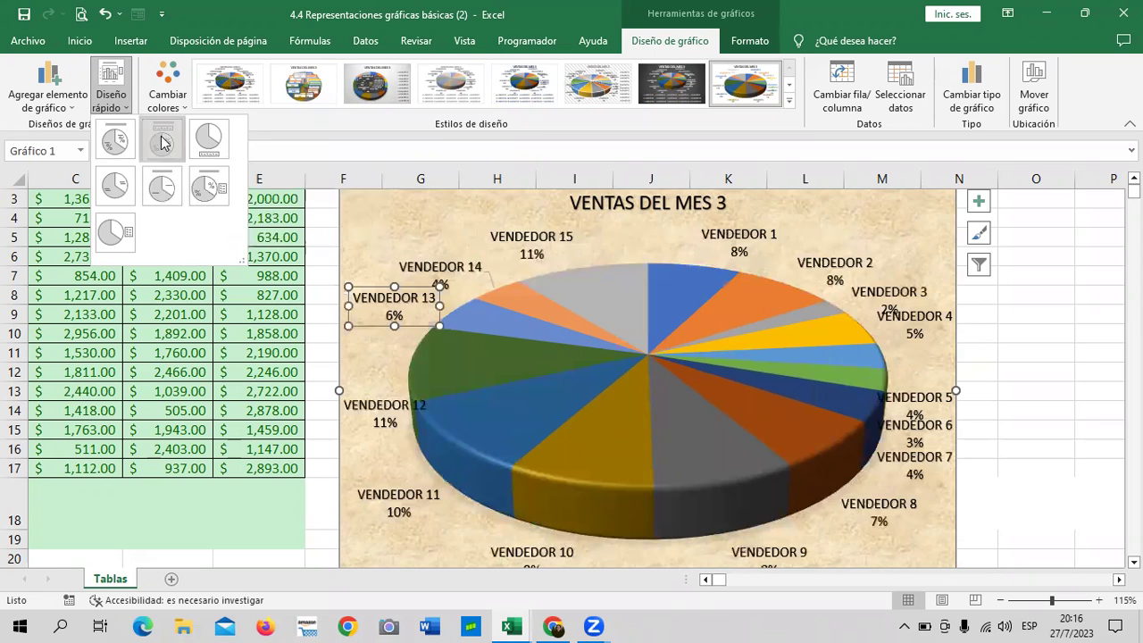
{"action": "left_click", "coordinate": [161, 141]}
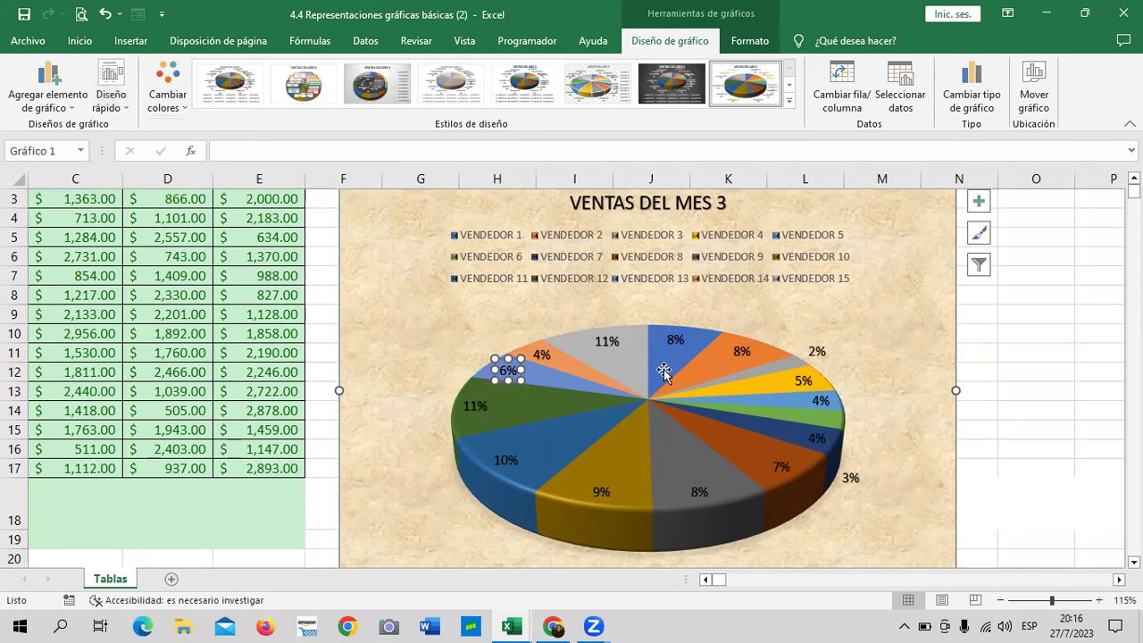
- Inspect the new legend, slices and percentage labels, leaving the pie series selected
{"action": "left_click", "coordinate": [856, 323]}
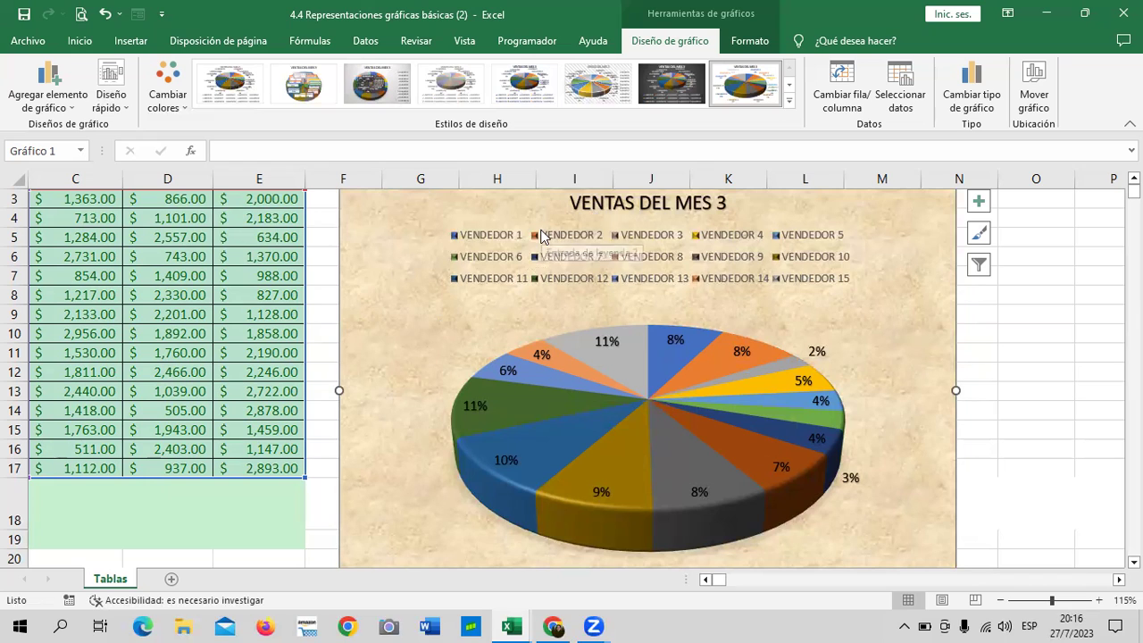
{"action": "left_click", "coordinate": [473, 243]}
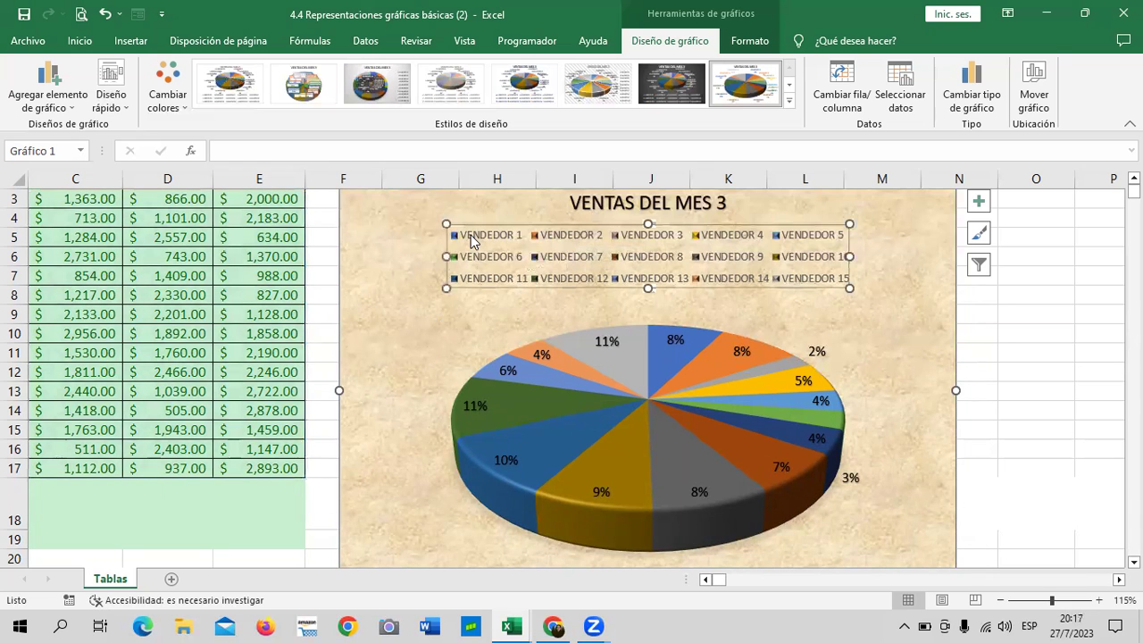
{"action": "left_click", "coordinate": [576, 278]}
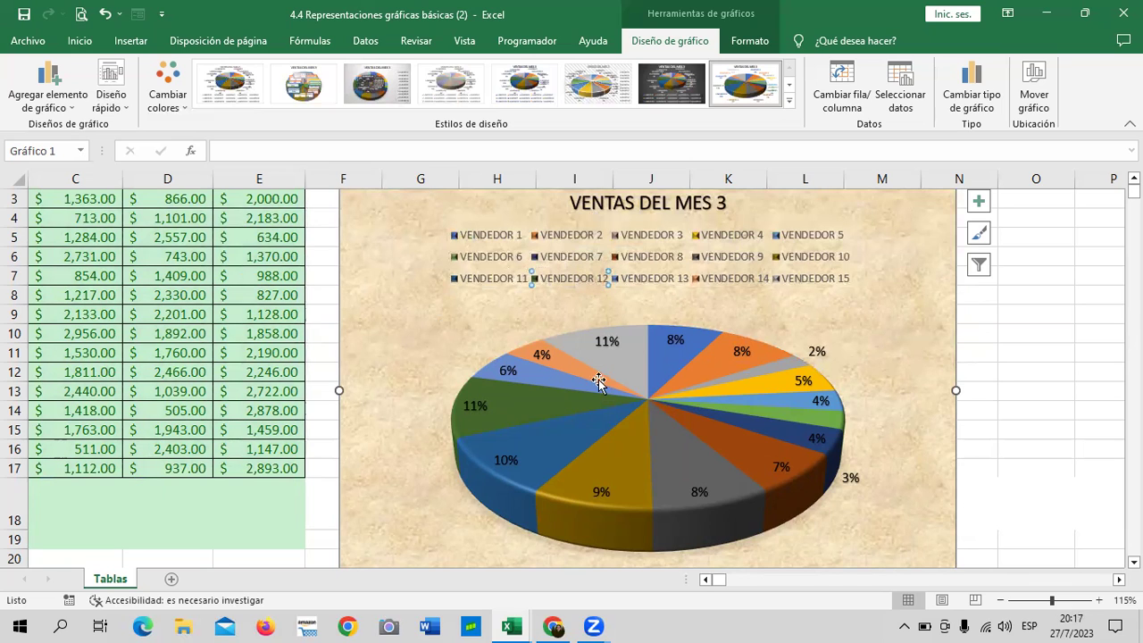
{"action": "left_click", "coordinate": [566, 448]}
{"action": "left_click", "coordinate": [656, 365]}
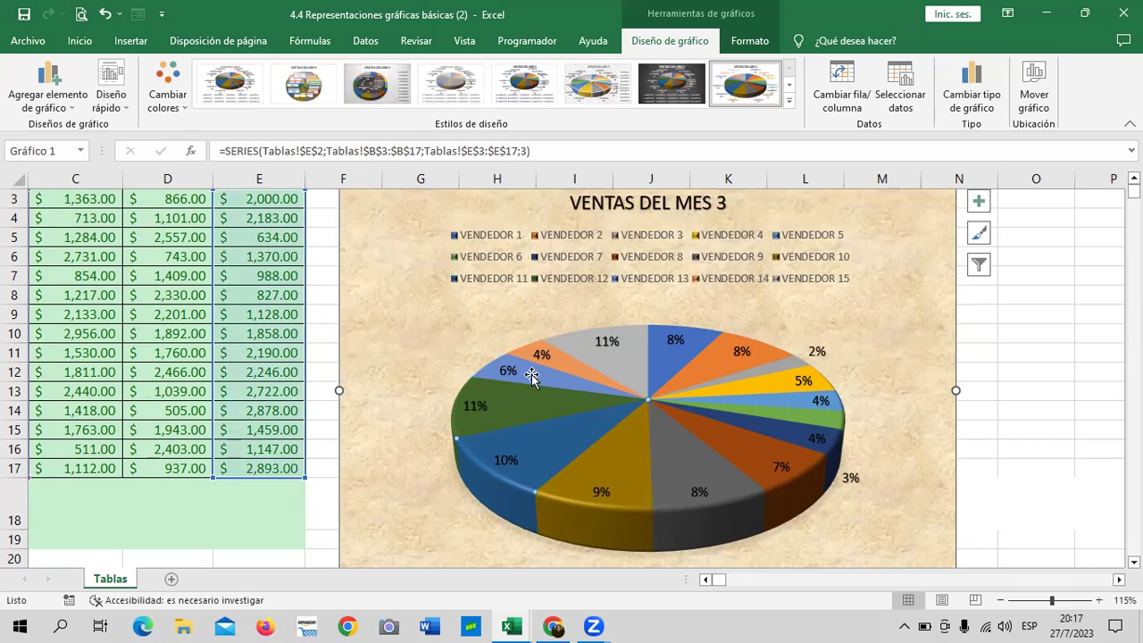
{"action": "left_click", "coordinate": [672, 345]}
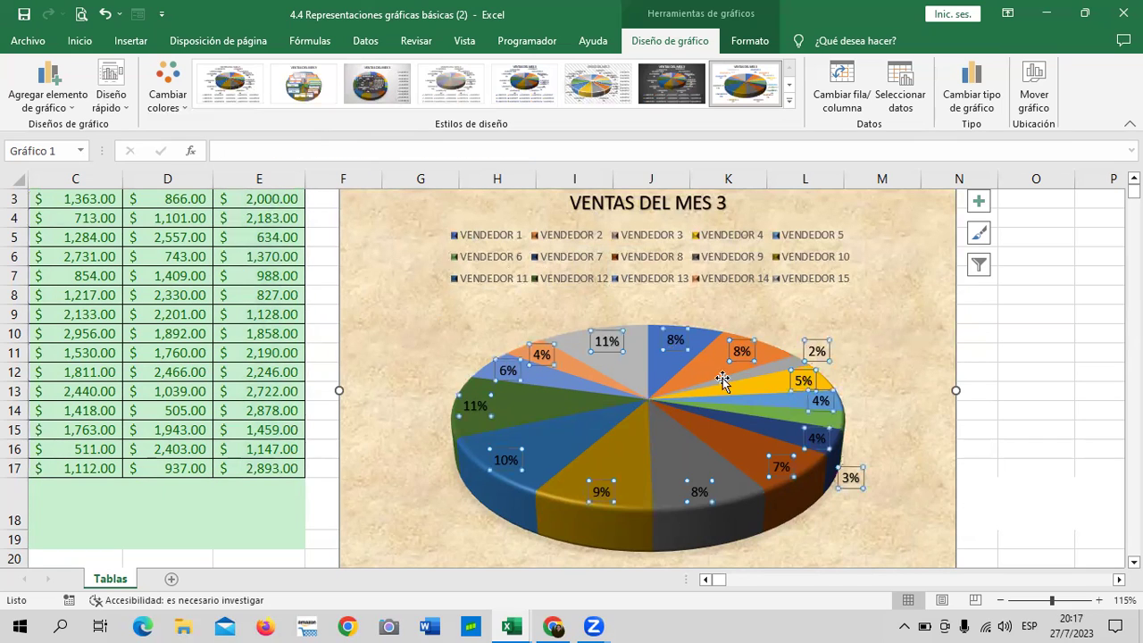
{"action": "left_click", "coordinate": [760, 403]}
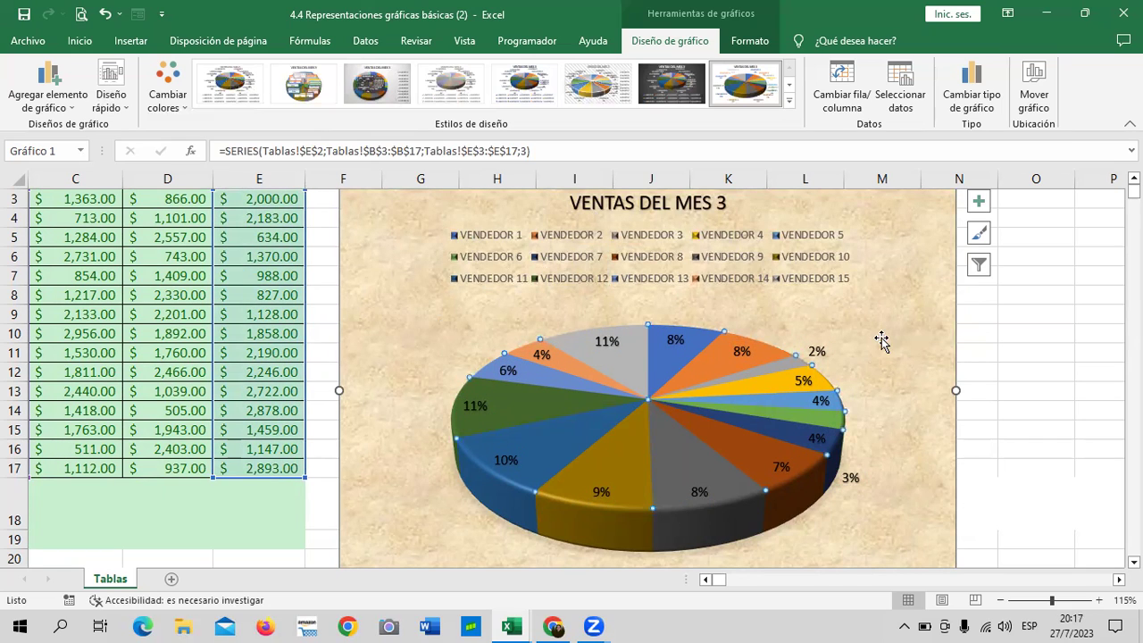
{"action": "left_click", "coordinate": [904, 314]}
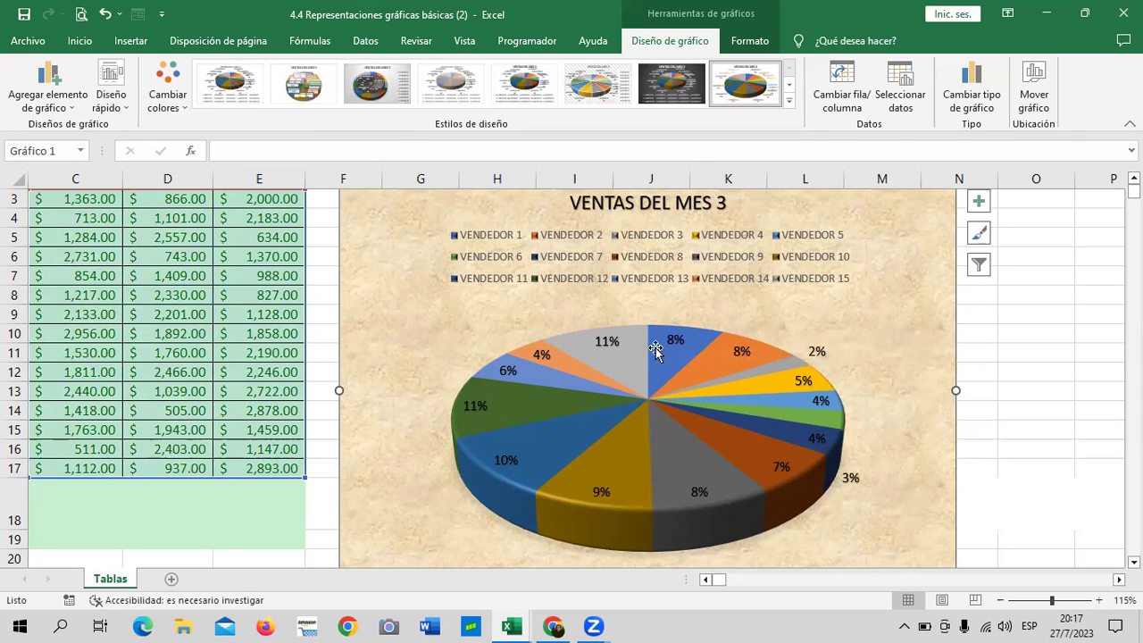
{"action": "left_click", "coordinate": [128, 107]}
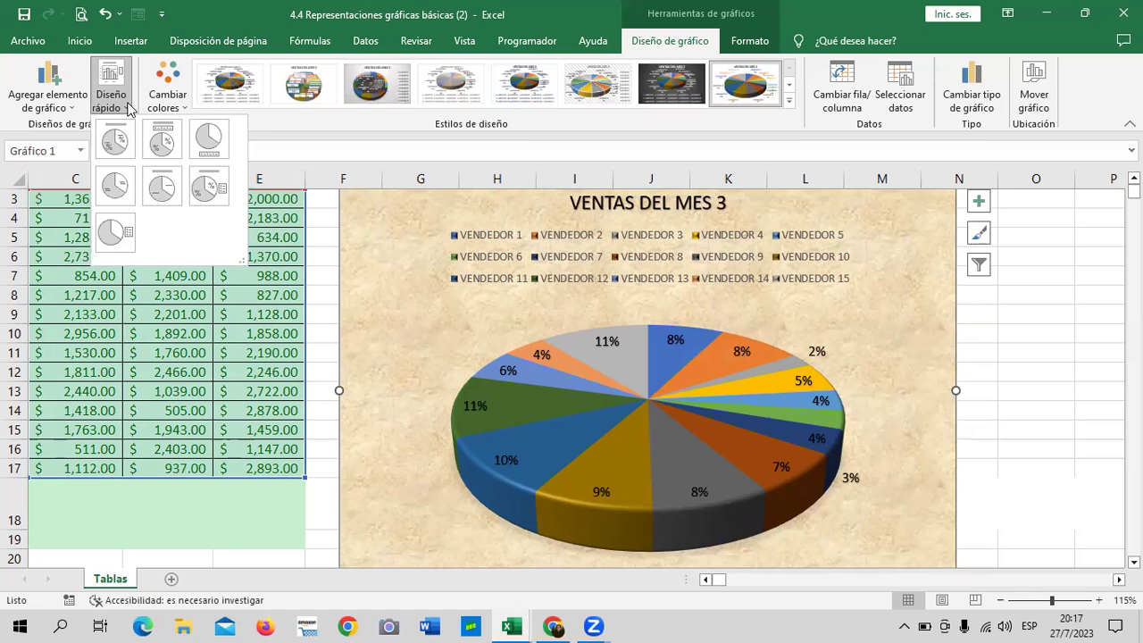
{"action": "left_click", "coordinate": [657, 457]}
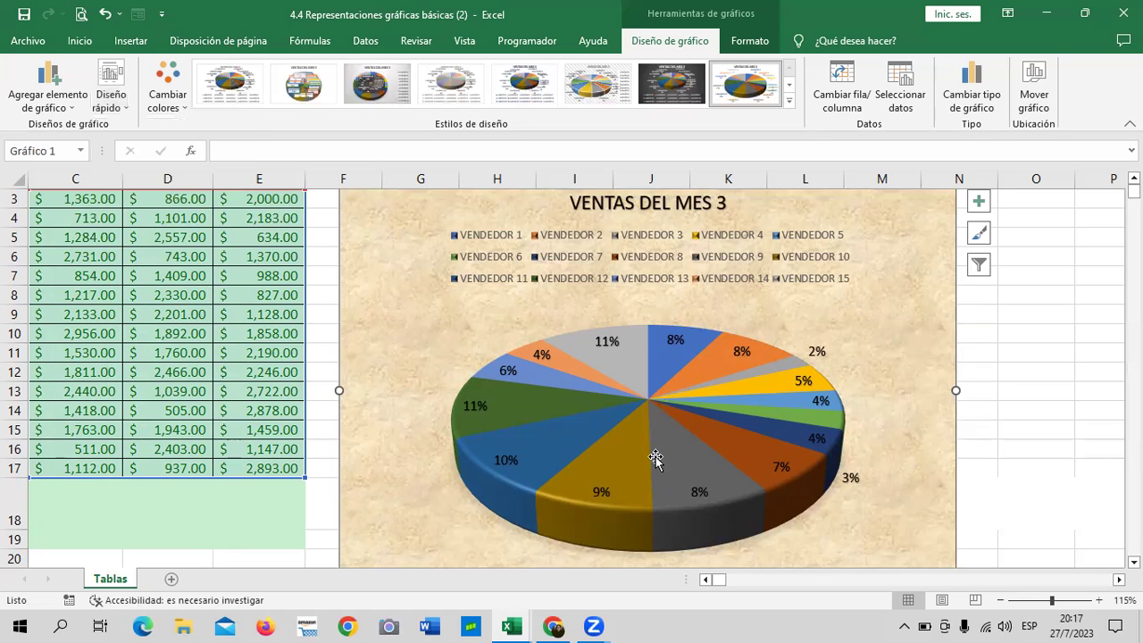
{"action": "left_click", "coordinate": [660, 457]}
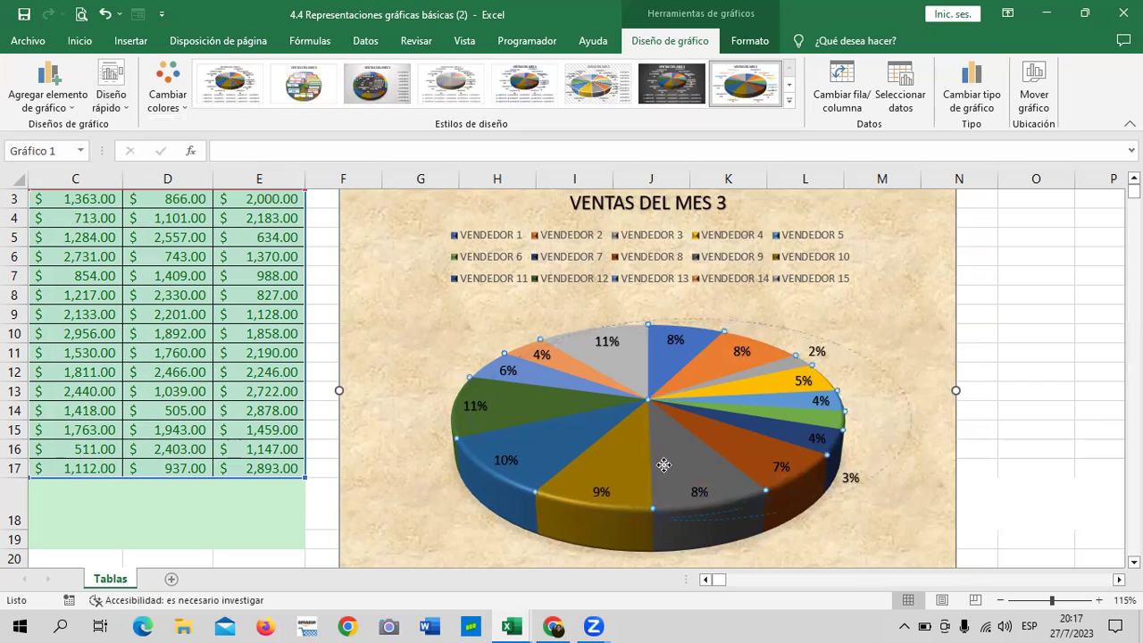
- Explode the 3D pie by dragging its slices apart, checking the gold 9% and grey 8% slices
{"action": "left_click_drag", "start_coordinate": [666, 473], "coordinate": [661, 476]}
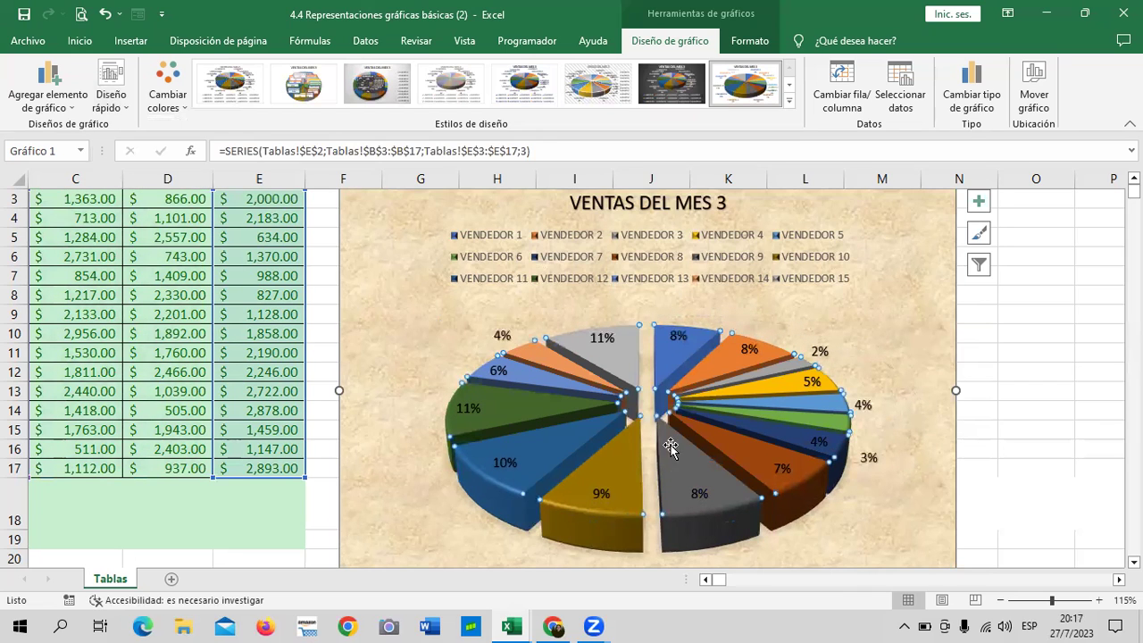
{"action": "left_click", "coordinate": [674, 478]}
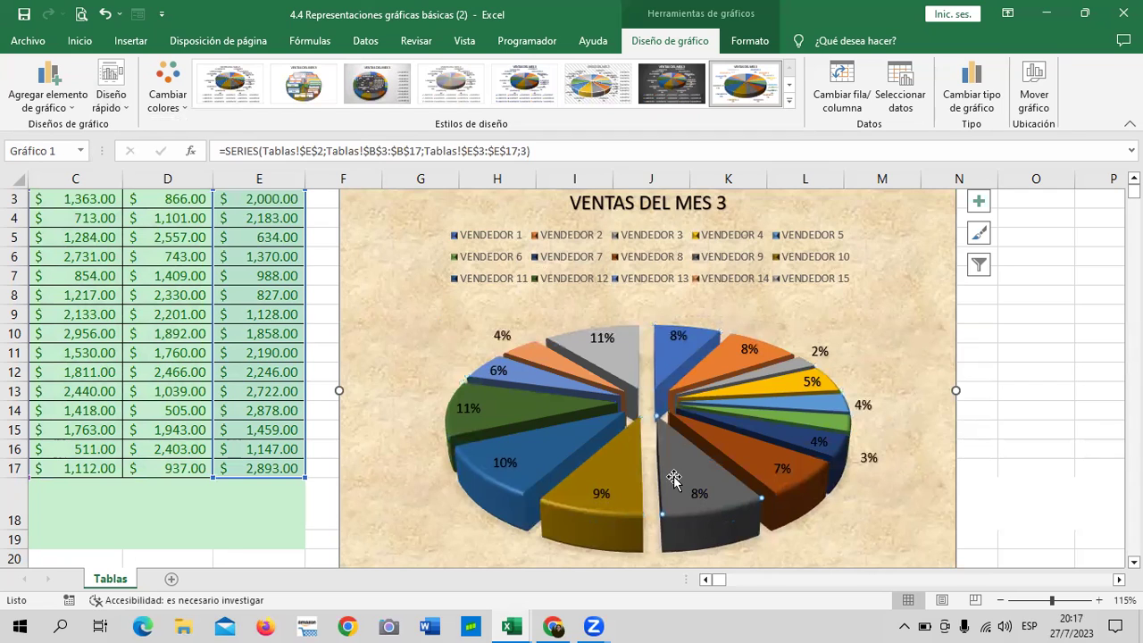
{"action": "left_click", "coordinate": [533, 402]}
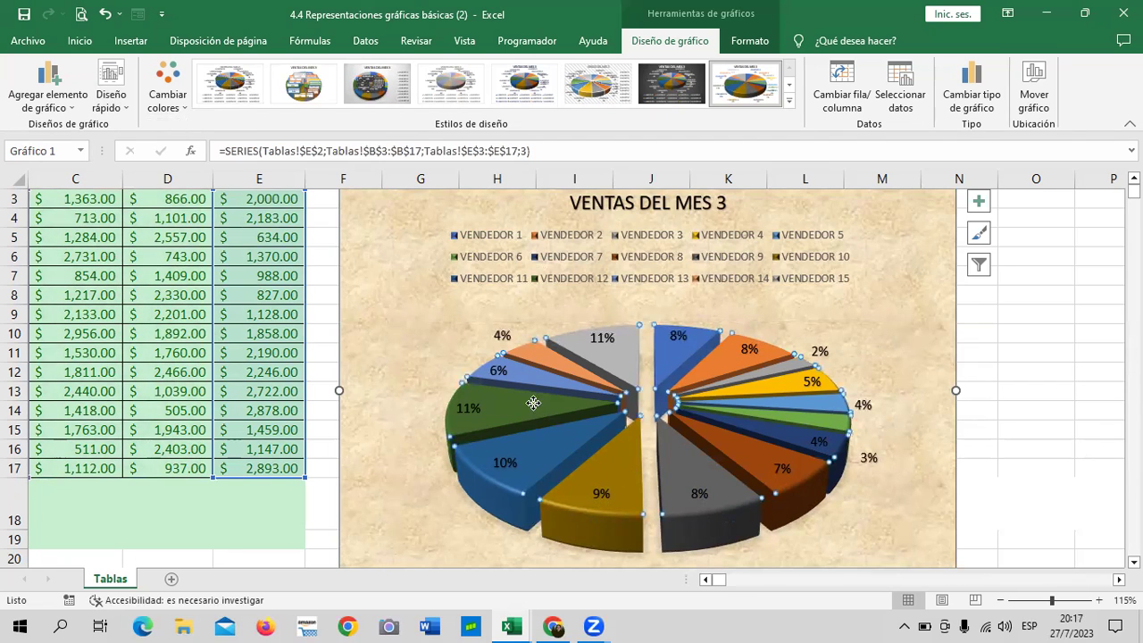
{"action": "left_click", "coordinate": [654, 399]}
{"action": "left_click", "coordinate": [655, 399]}
{"action": "left_click", "coordinate": [606, 474]}
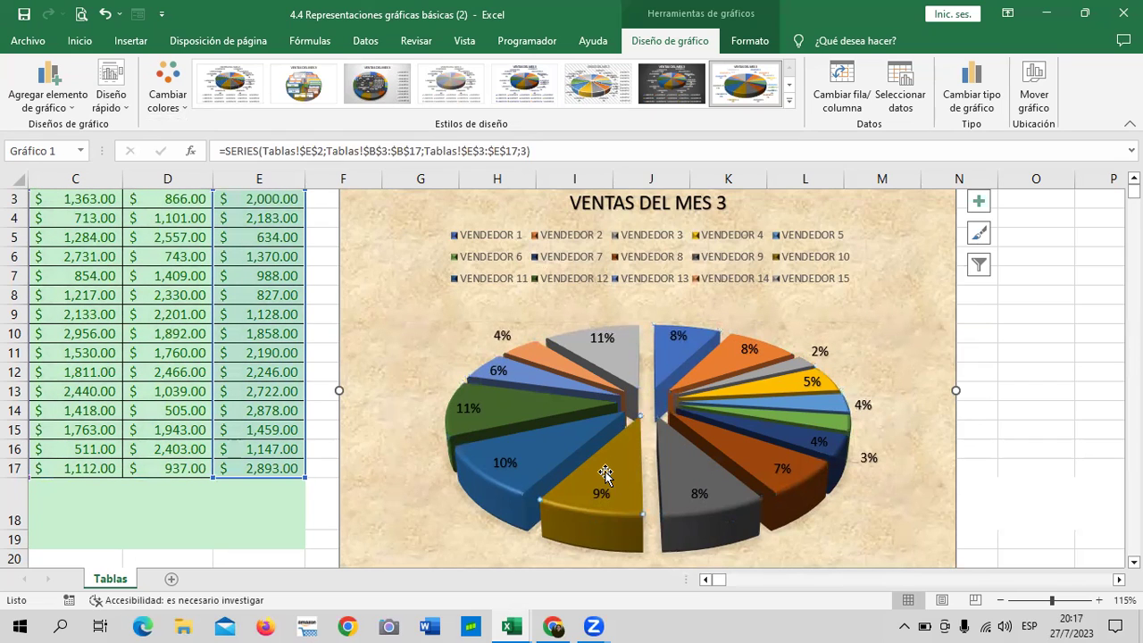
{"action": "left_click", "coordinate": [692, 455]}
{"action": "left_click", "coordinate": [111, 94]}
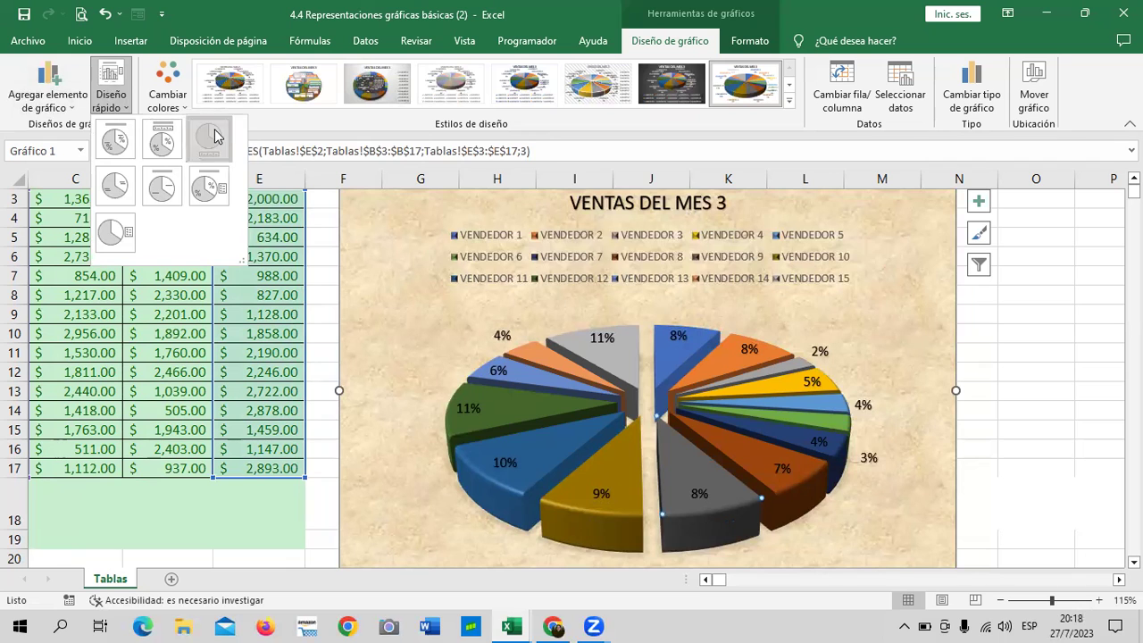
- Try the quick layout with a bottom legend and no slice labels
{"action": "left_click", "coordinate": [214, 136]}
{"action": "left_click", "coordinate": [1019, 459]}
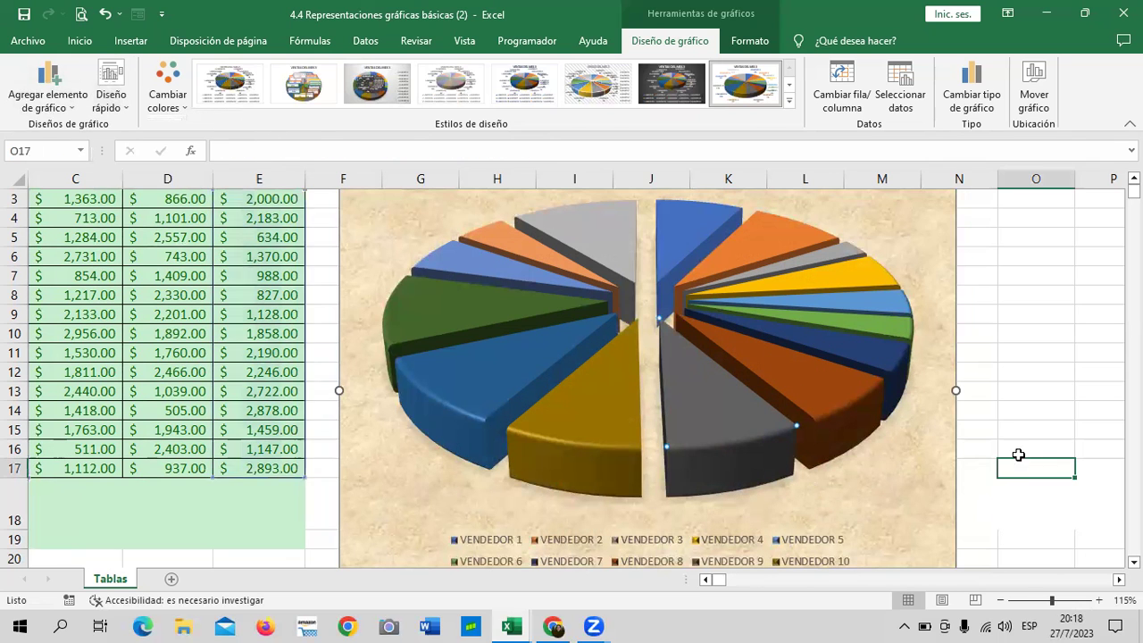
{"action": "left_click", "coordinate": [821, 397]}
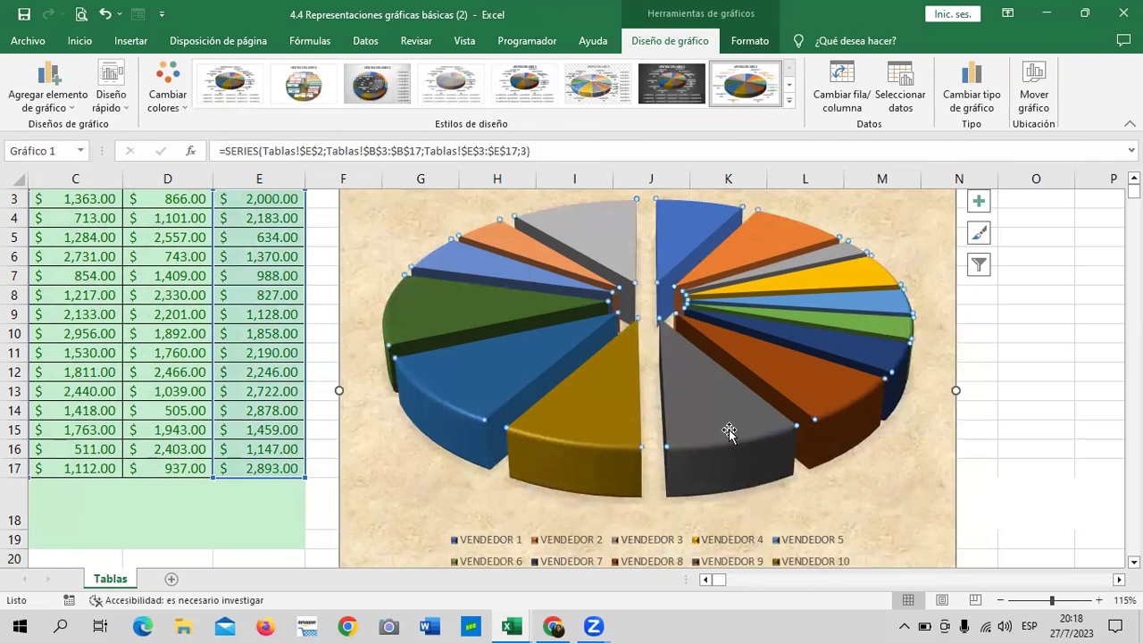
{"action": "left_click", "coordinate": [606, 444]}
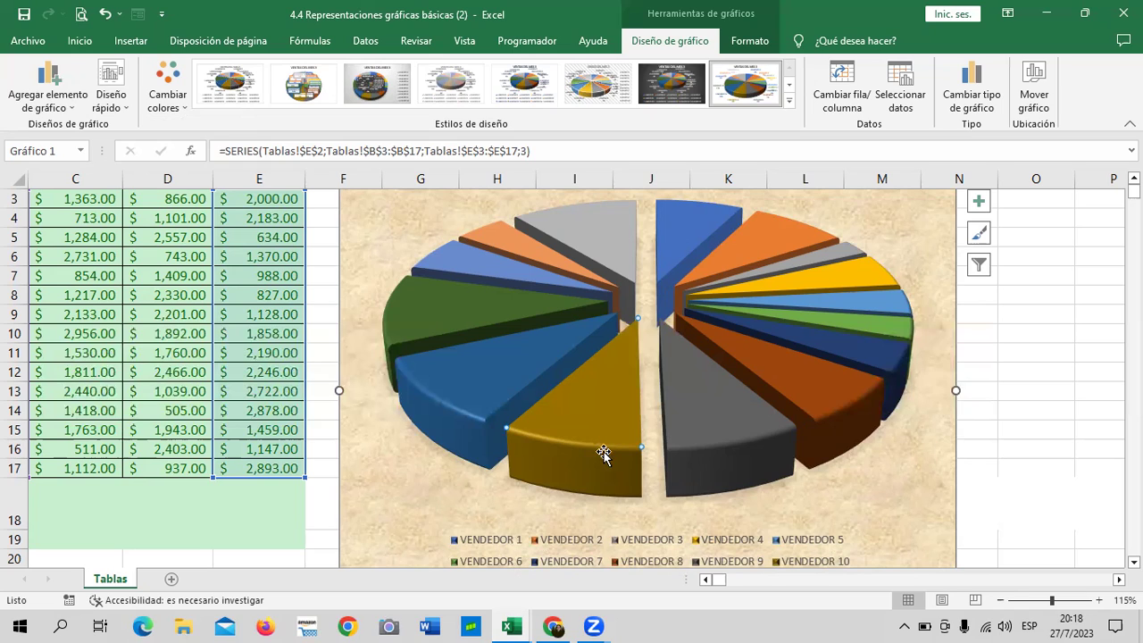
- Apply the quick layout labelling each slice with vendor name and sales value, e.g. VENDEDOR 1; $2,000.00
{"action": "left_click", "coordinate": [119, 106]}
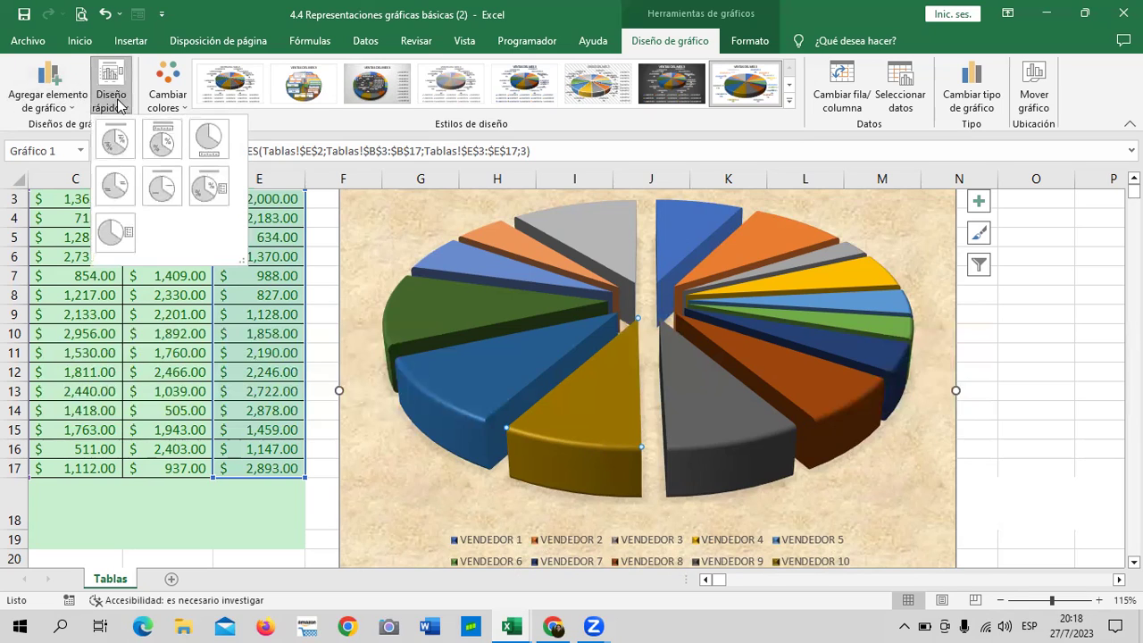
{"action": "left_click", "coordinate": [120, 187]}
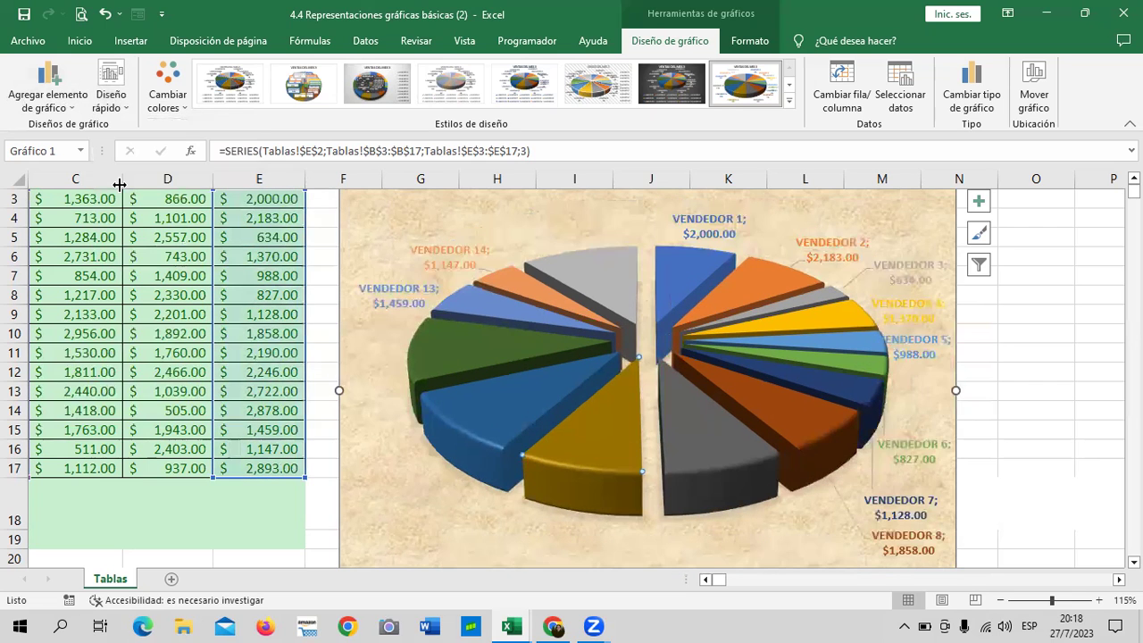
{"action": "left_click", "coordinate": [121, 103]}
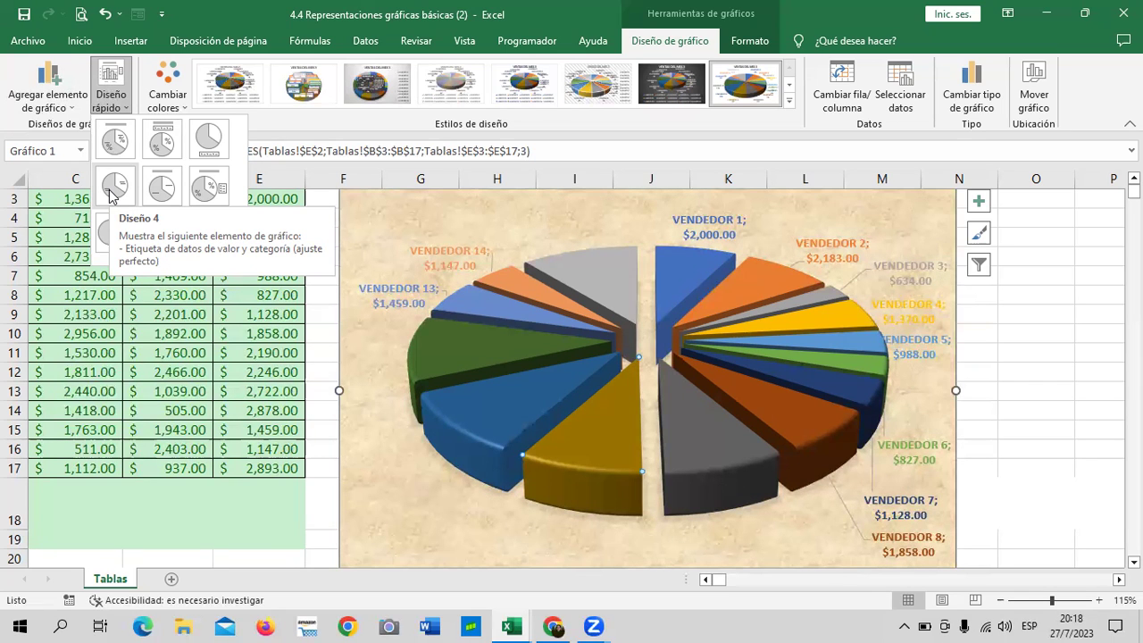
{"action": "key", "text": "Escape"}
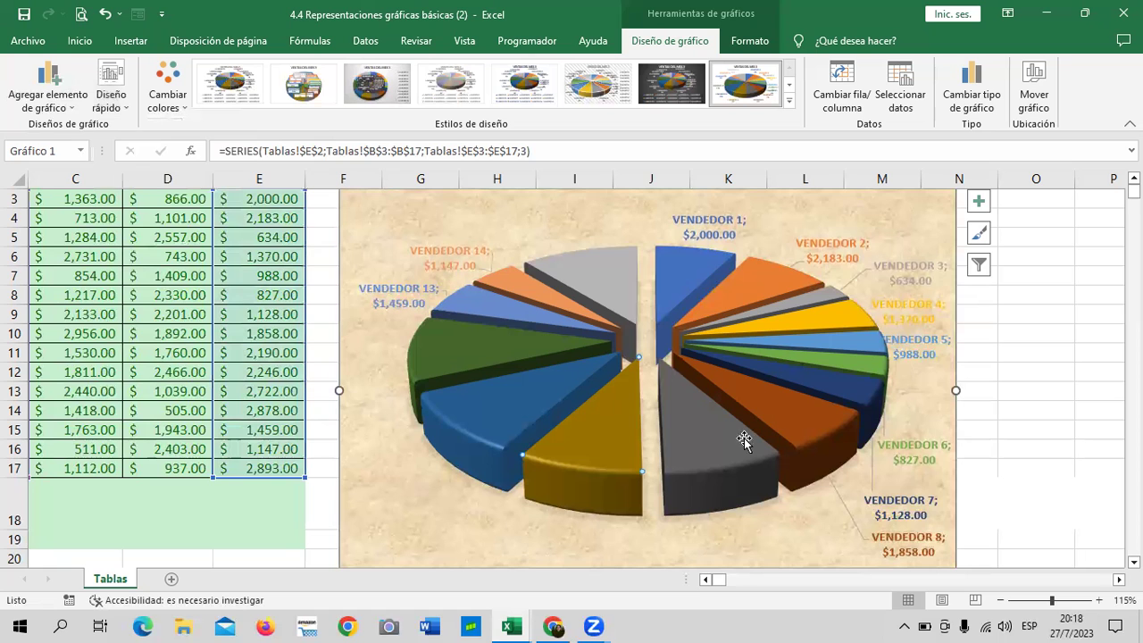
- Zoom the Tablas sheet out to 90% so the 15-vendor table and exploded pie fit together
{"action": "scroll", "coordinate": [854, 416], "scroll_direction": "down", "scroll_amount": 2}
{"action": "scroll", "coordinate": [854, 412], "scroll_direction": "up", "scroll_amount": 1}
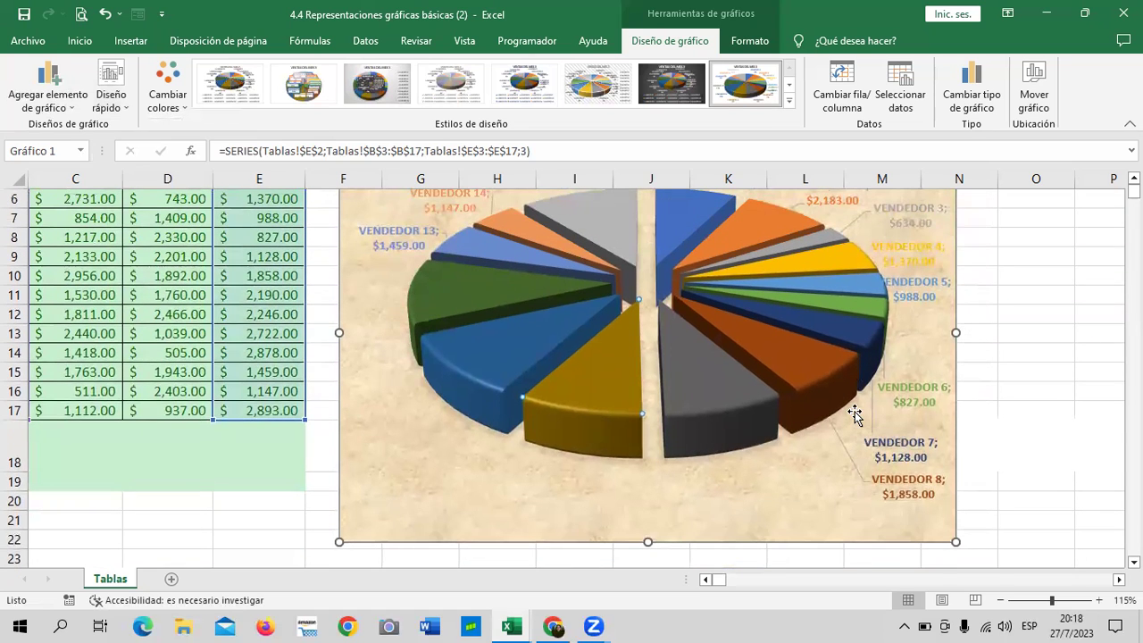
{"action": "scroll", "coordinate": [848, 419], "scroll_direction": "up", "scroll_amount": 1}
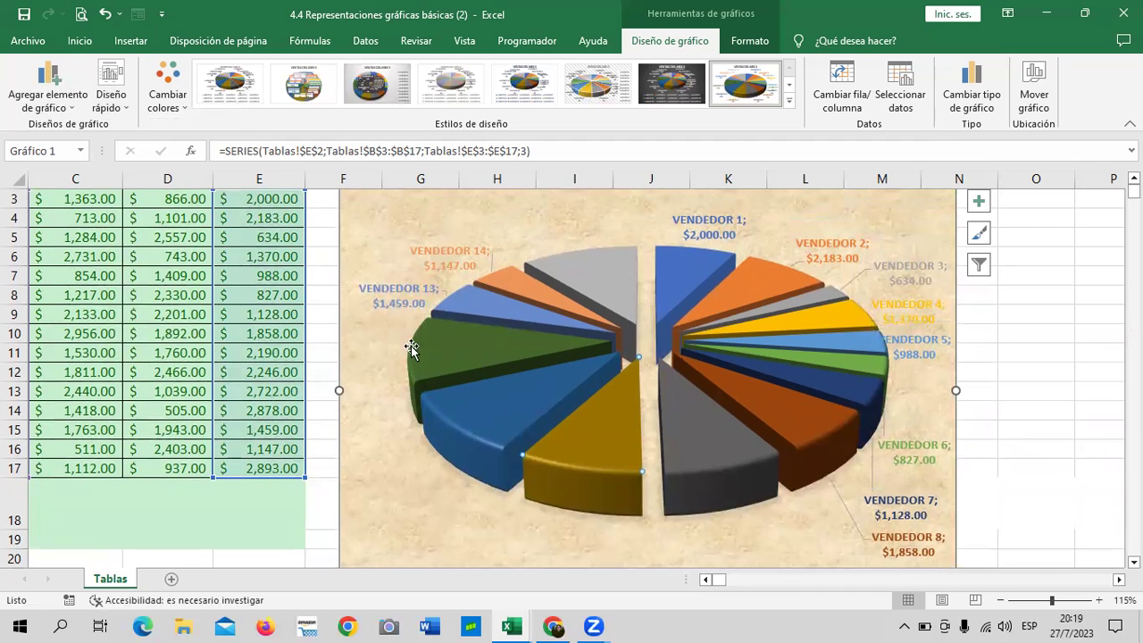
{"action": "scroll", "coordinate": [411, 402], "scroll_direction": "down", "scroll_amount": 2}
{"action": "left_click", "coordinate": [410, 397]}
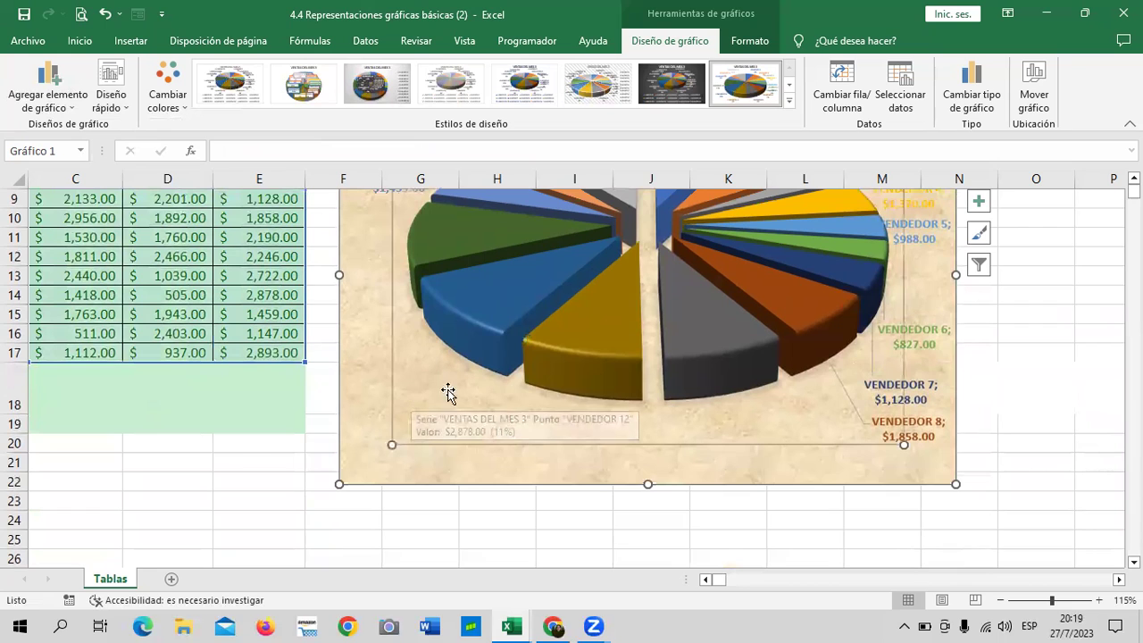
{"action": "left_click", "coordinate": [1054, 497]}
{"action": "scroll", "coordinate": [1050, 479], "scroll_direction": "up", "scroll_amount": 2}
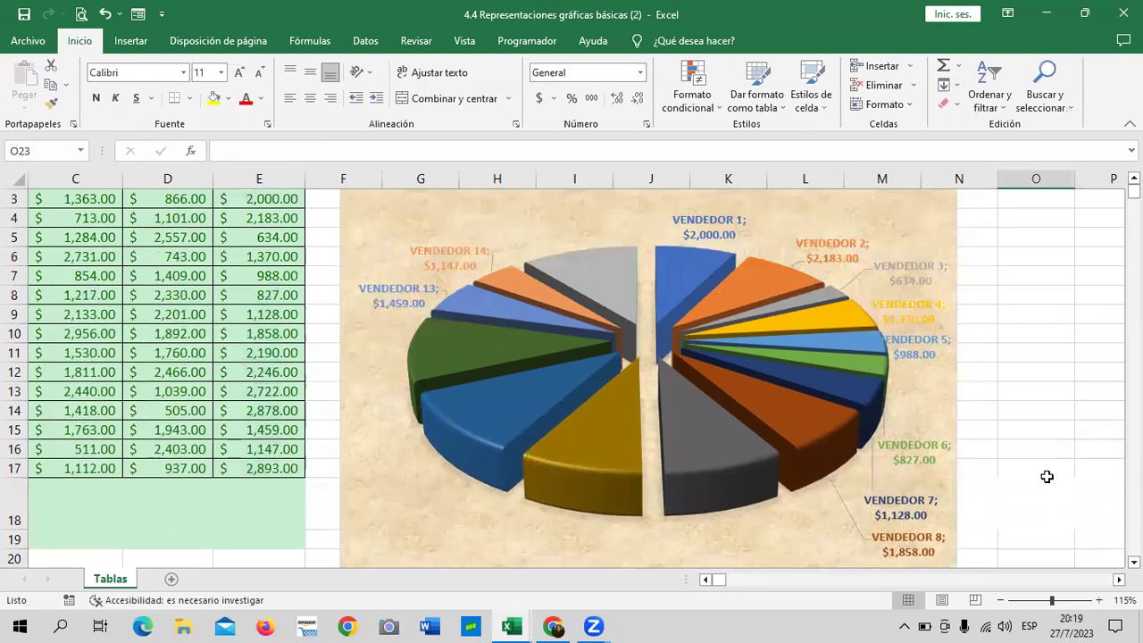
{"action": "left_click", "coordinate": [1002, 601]}
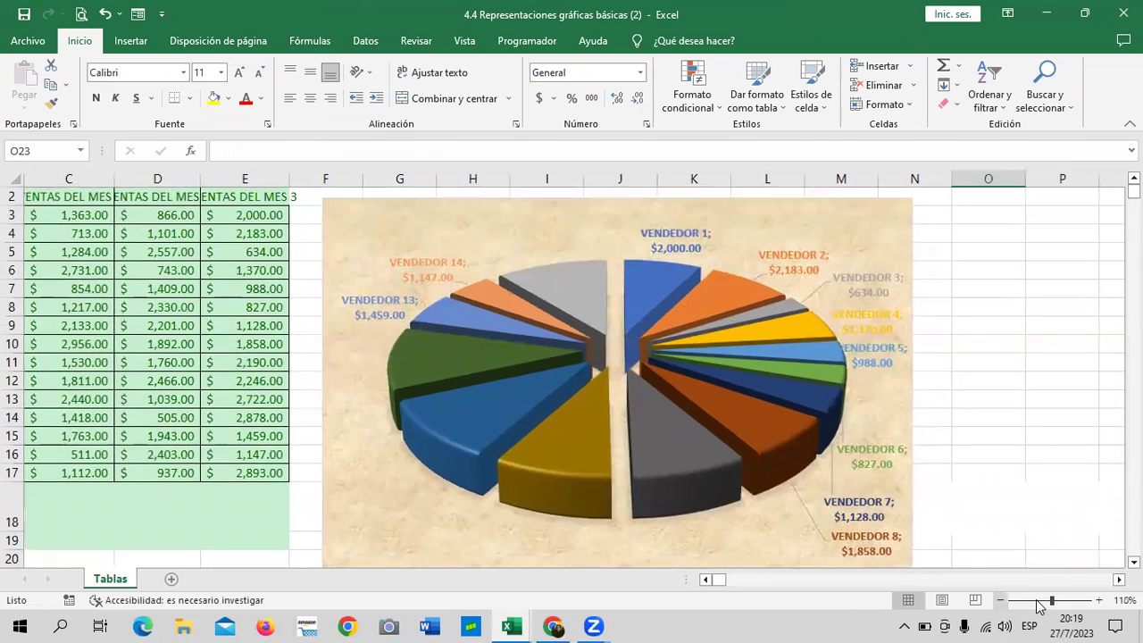
{"action": "left_click", "coordinate": [1001, 600]}
{"action": "left_click", "coordinate": [1001, 600]}
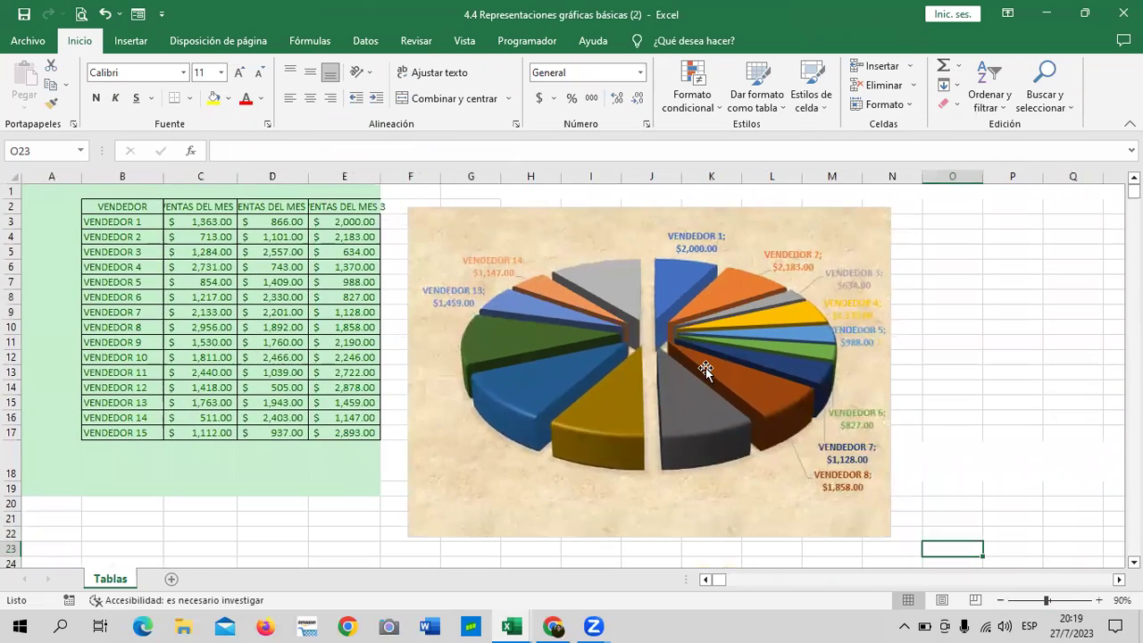
{"action": "left_click", "coordinate": [706, 369]}
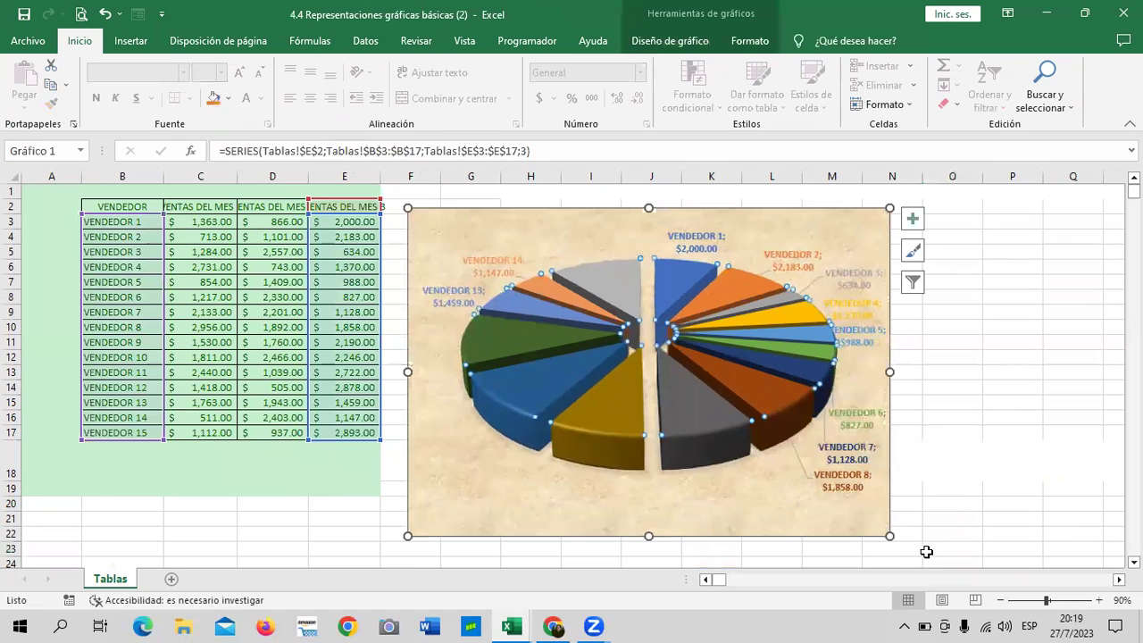
- Enlarge the chart down-right and toward the table, and enlarge the pie's plot area
{"action": "left_click_drag", "start_coordinate": [890, 536], "coordinate": [929, 564]}
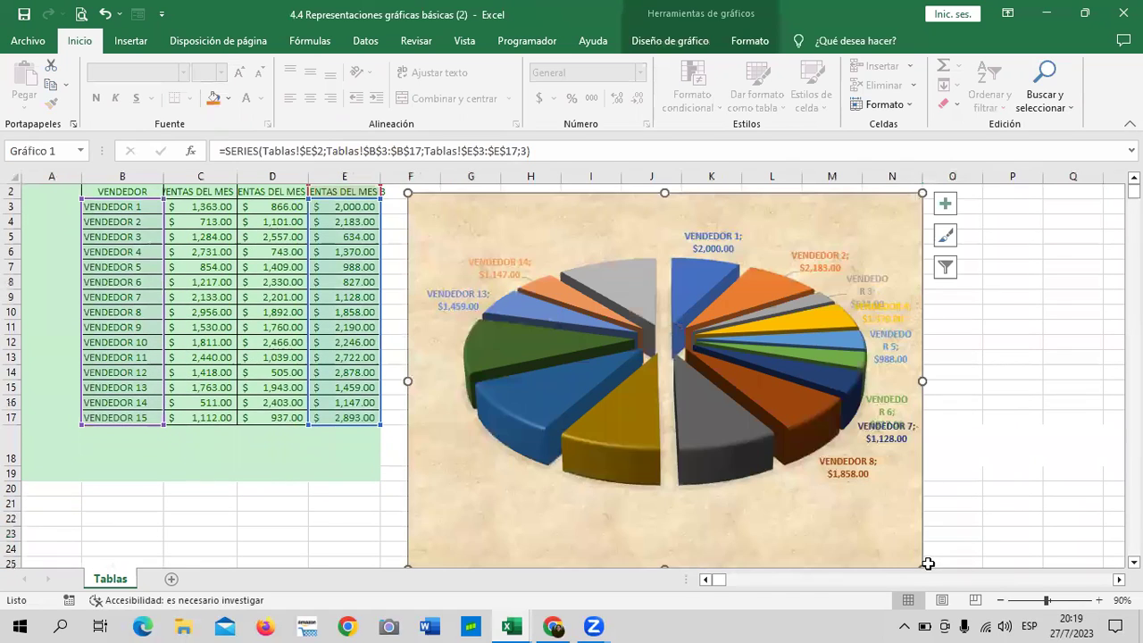
{"action": "scroll", "coordinate": [924, 523], "scroll_direction": "down", "scroll_amount": 1}
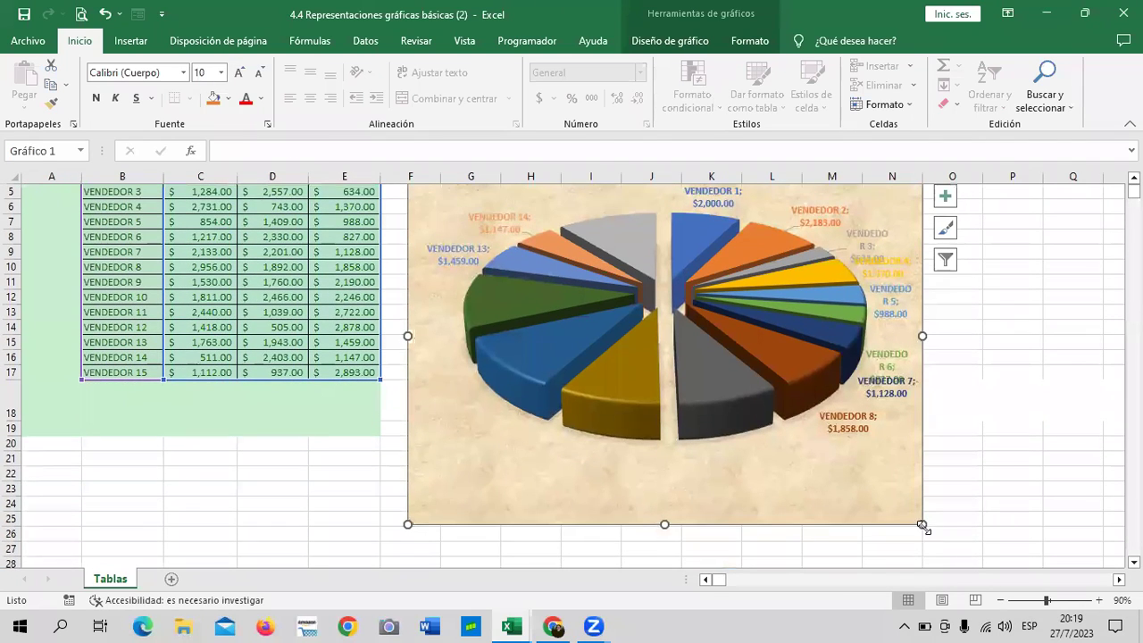
{"action": "left_click_drag", "start_coordinate": [922, 526], "coordinate": [955, 551]}
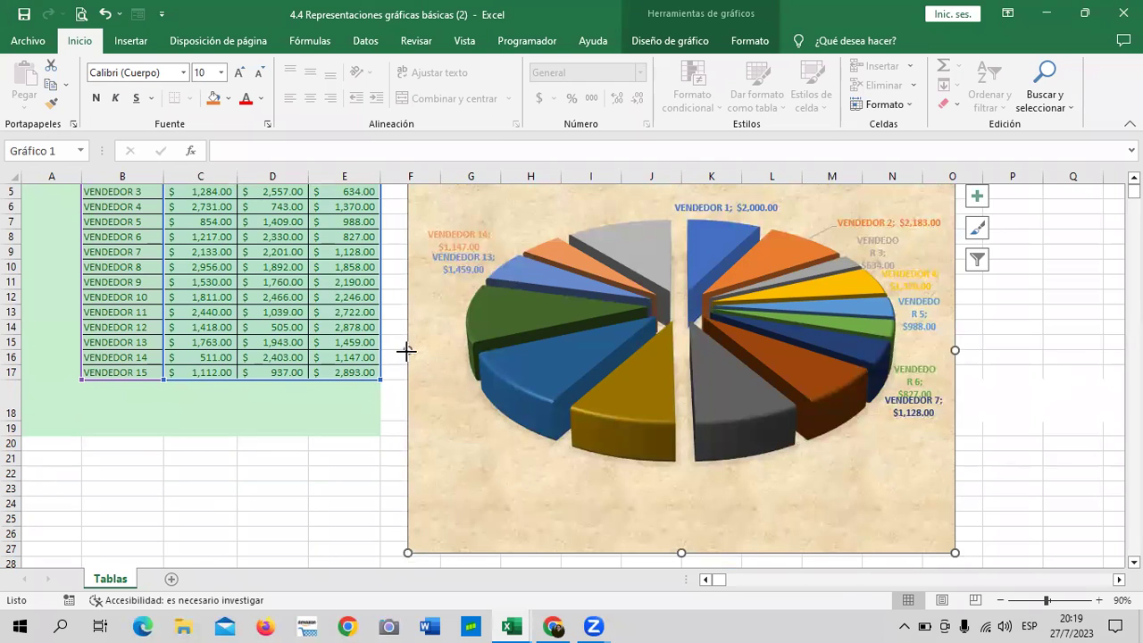
{"action": "left_click_drag", "start_coordinate": [406, 351], "coordinate": [398, 351]}
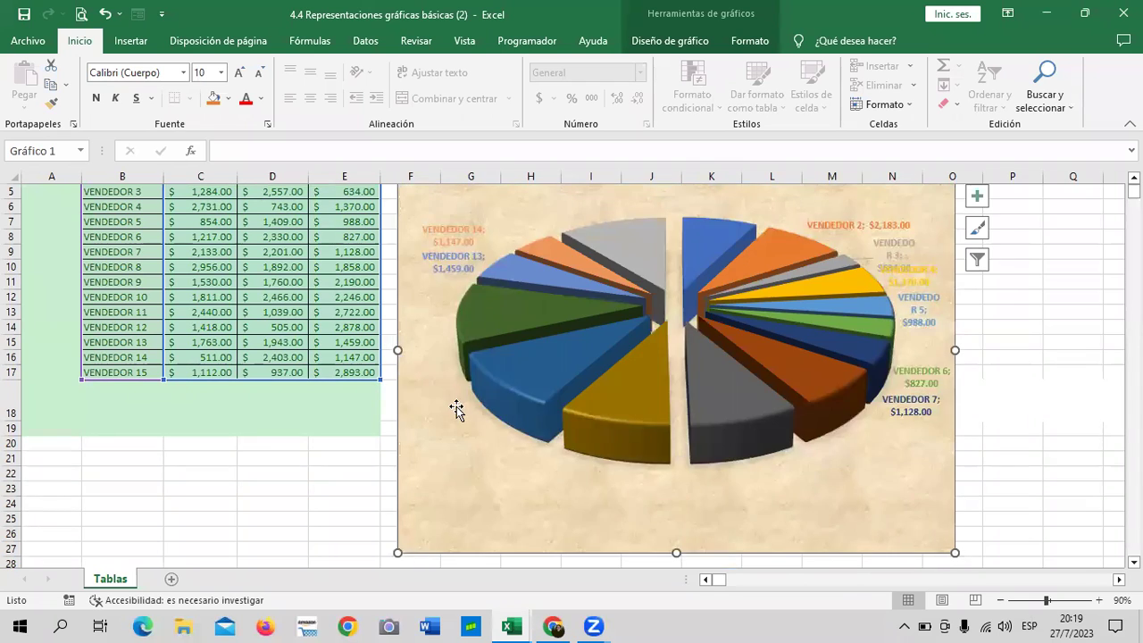
{"action": "left_click", "coordinate": [456, 407]}
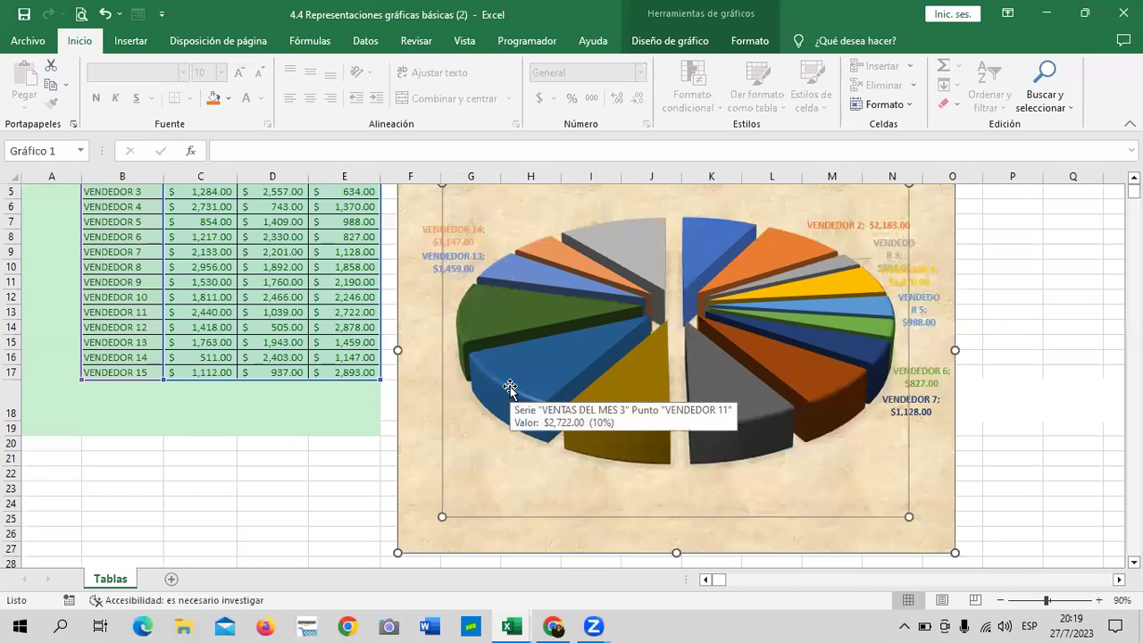
{"action": "scroll", "coordinate": [509, 387], "scroll_direction": "up", "scroll_amount": 1}
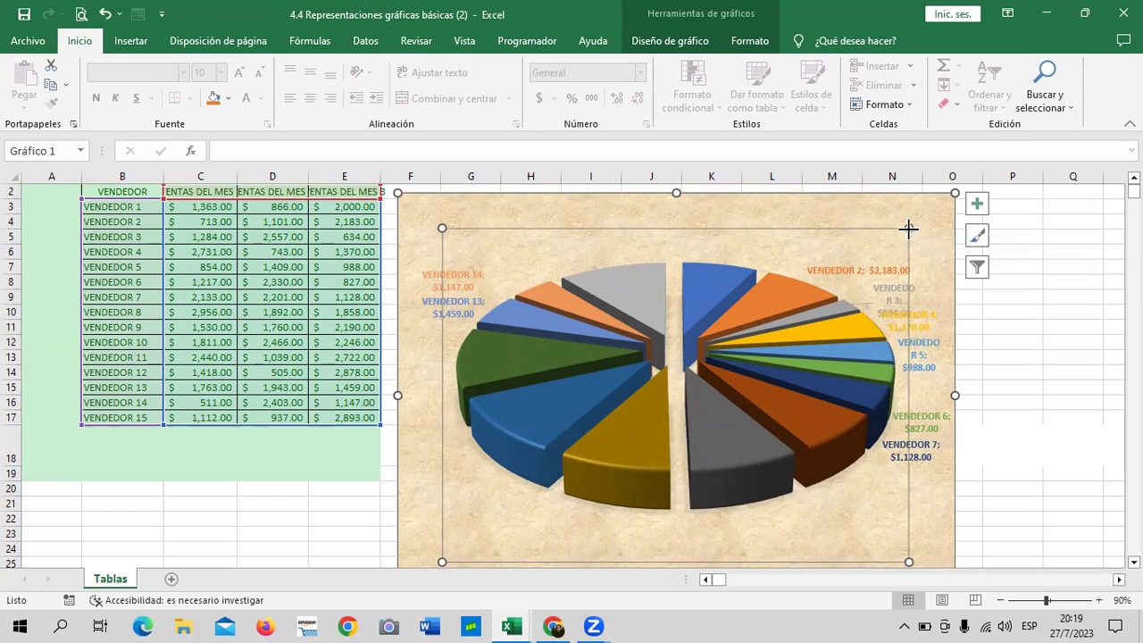
{"action": "left_click_drag", "start_coordinate": [909, 231], "coordinate": [927, 218]}
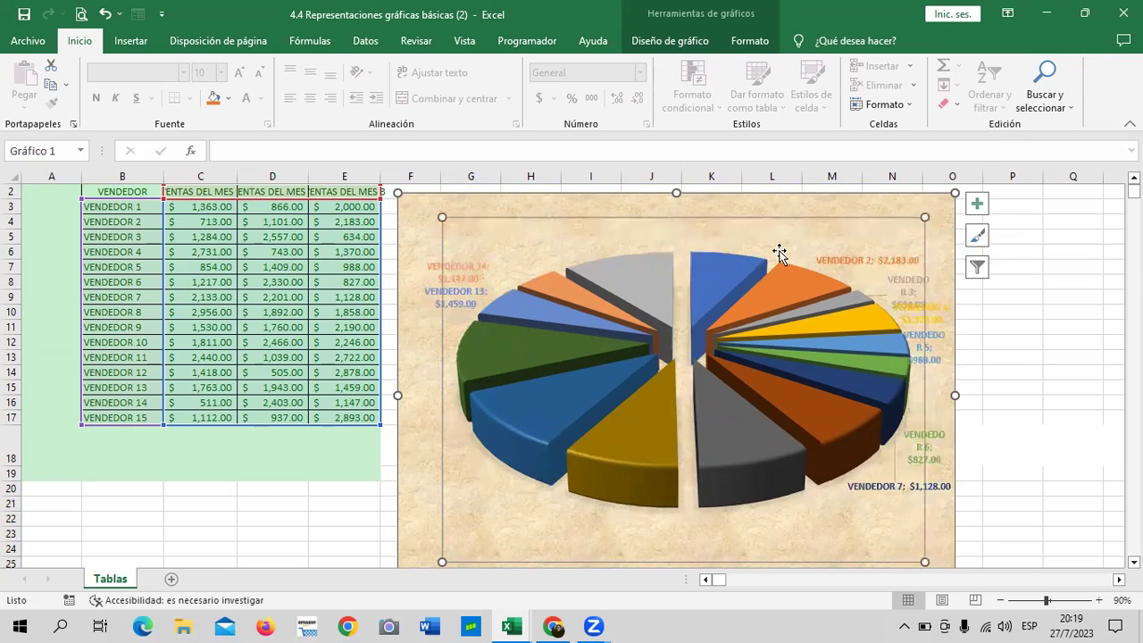
- Move one vendor data label onto the gold slice
{"action": "left_click", "coordinate": [496, 299]}
{"action": "left_click", "coordinate": [538, 406]}
{"action": "left_click_drag", "start_coordinate": [538, 407], "coordinate": [633, 454]}
{"action": "left_click", "coordinate": [552, 408]}
- Stretch the chart down to about row 30, spanning columns F to P
{"action": "scroll", "coordinate": [552, 408], "scroll_direction": "down", "scroll_amount": 1}
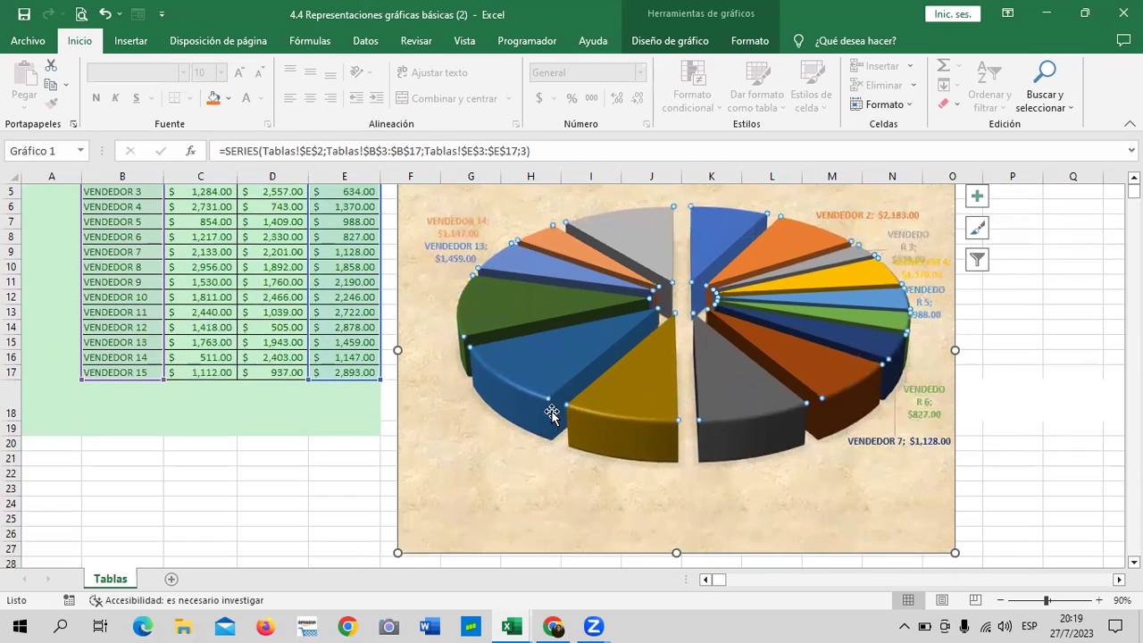
{"action": "scroll", "coordinate": [838, 479], "scroll_direction": "down", "scroll_amount": 2}
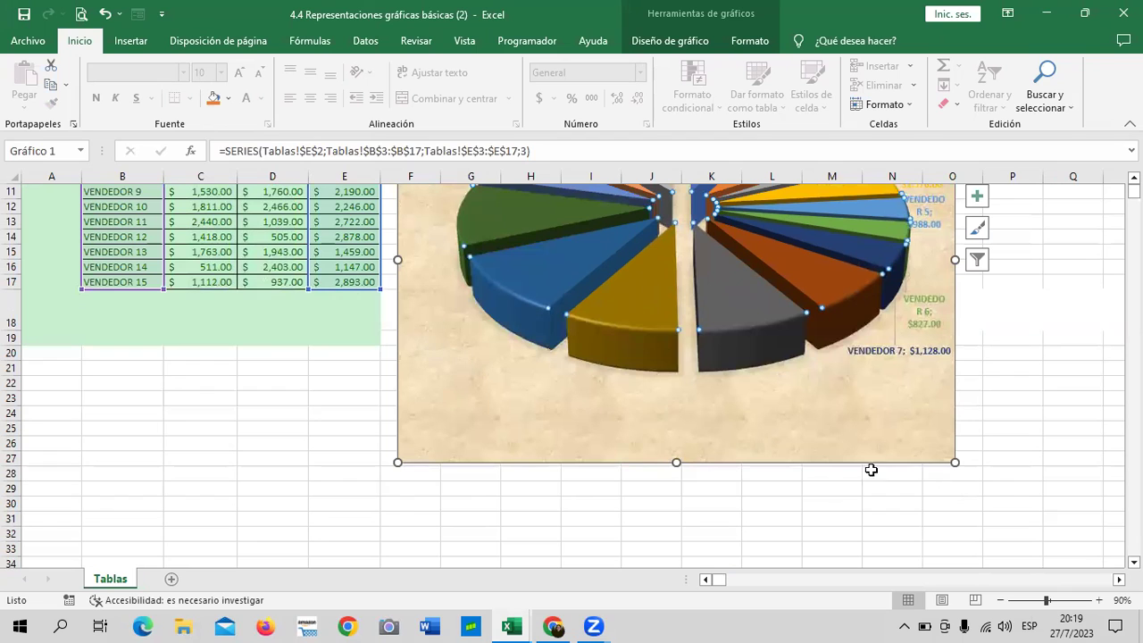
{"action": "left_click_drag", "start_coordinate": [952, 461], "coordinate": [1010, 503]}
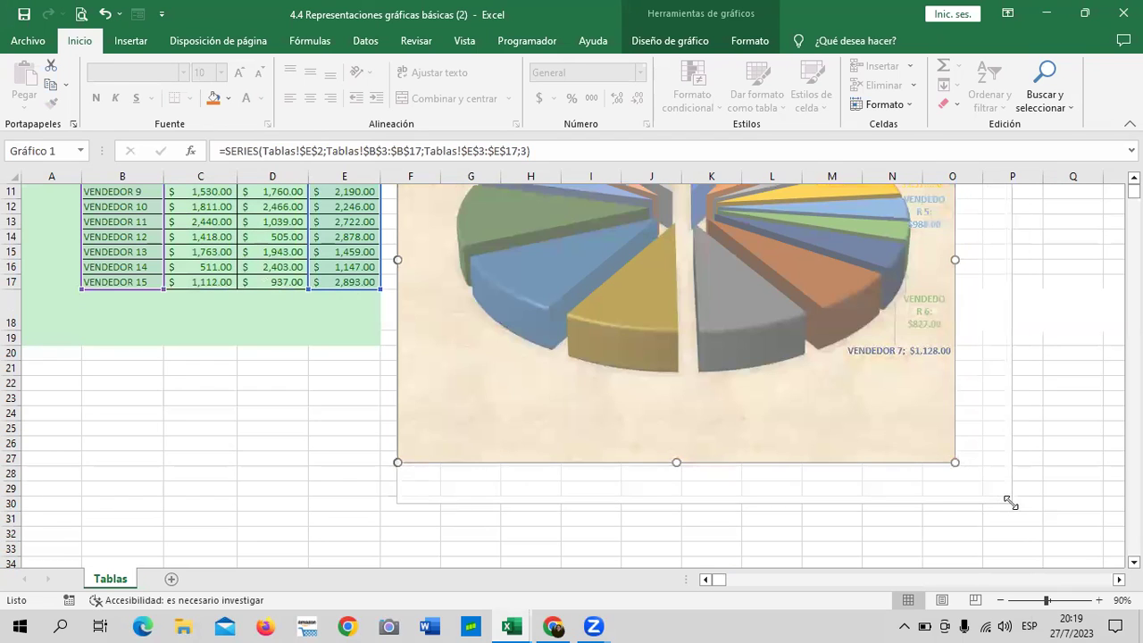
{"action": "scroll", "coordinate": [861, 470], "scroll_direction": "up", "scroll_amount": 2}
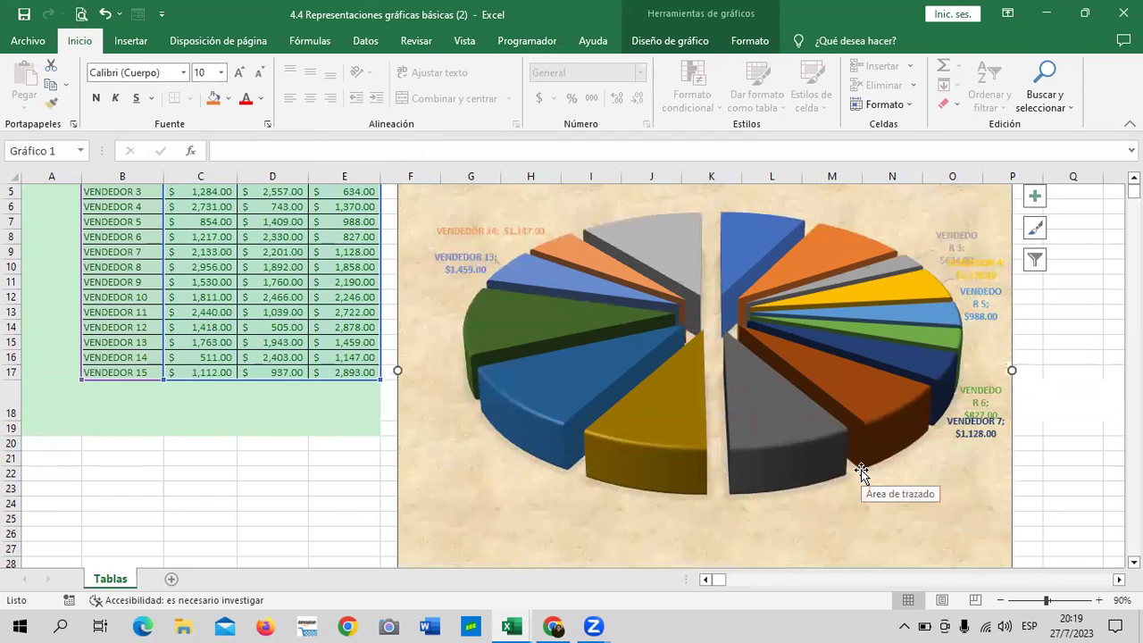
{"action": "scroll", "coordinate": [861, 470], "scroll_direction": "up", "scroll_amount": 2}
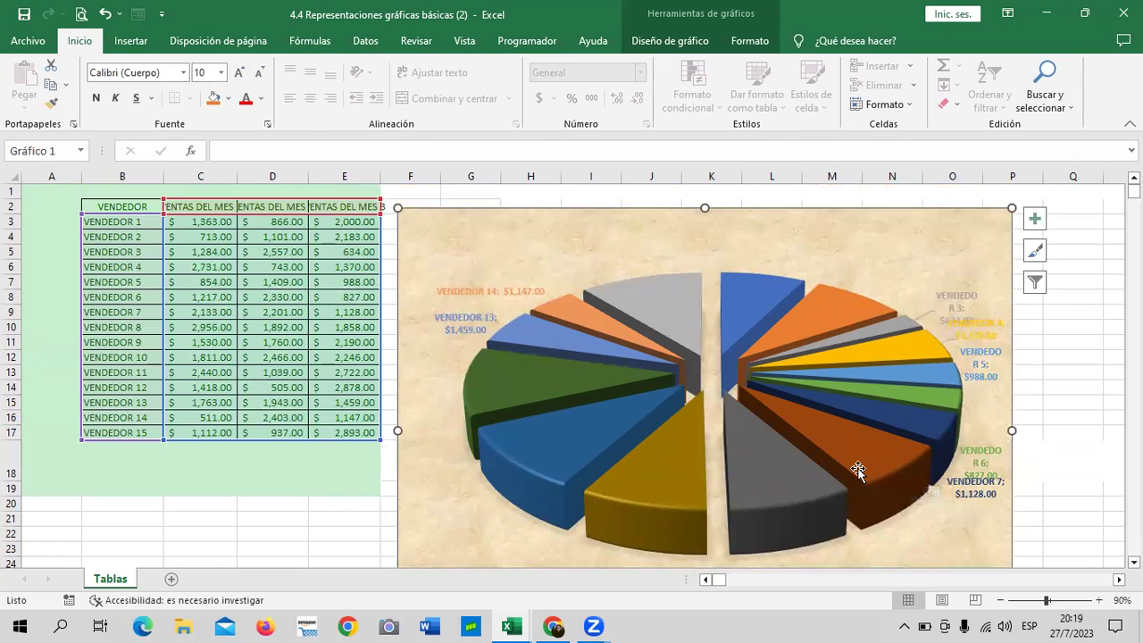
{"action": "left_click", "coordinate": [600, 284]}
{"action": "left_click", "coordinate": [645, 487]}
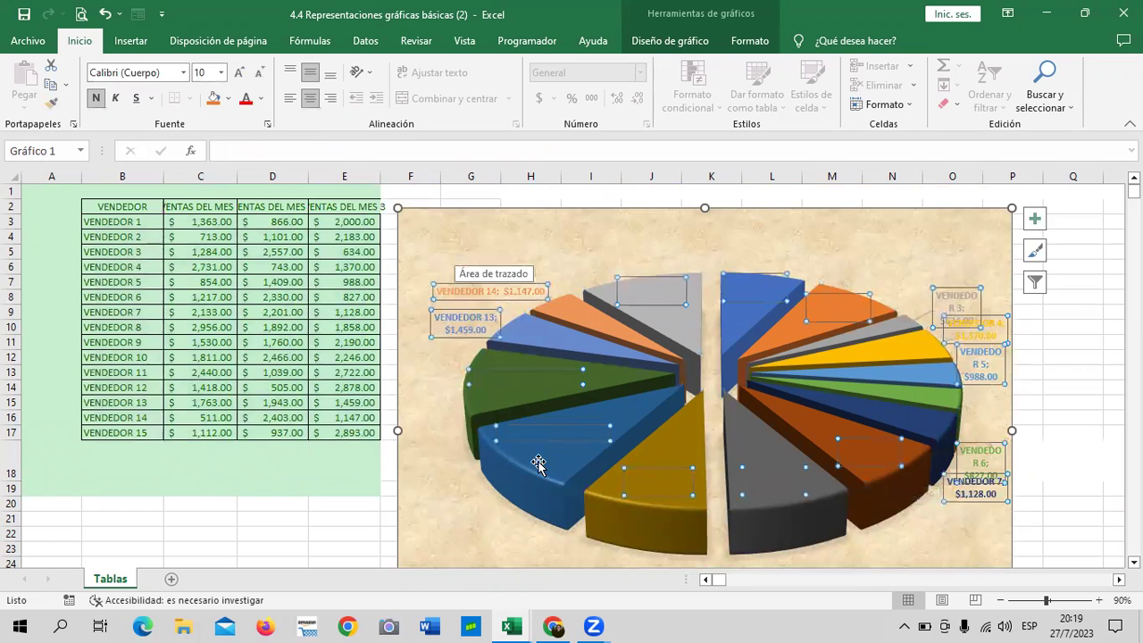
{"action": "left_click", "coordinate": [546, 440]}
{"action": "left_click", "coordinate": [652, 478]}
{"action": "left_click", "coordinate": [652, 478]}
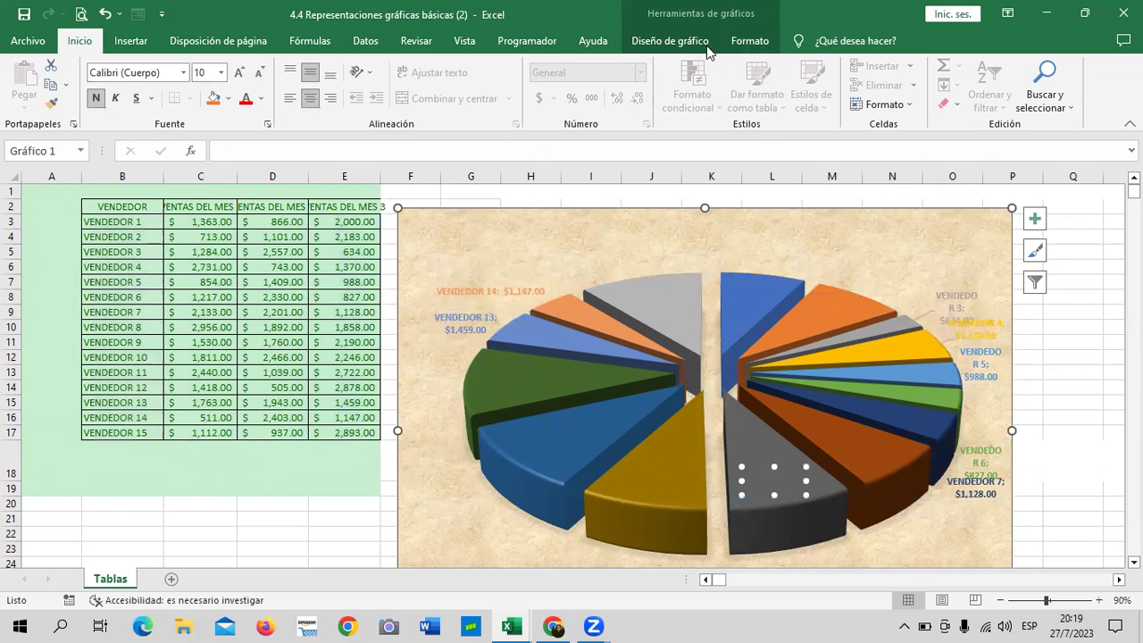
{"action": "left_click", "coordinate": [670, 40]}
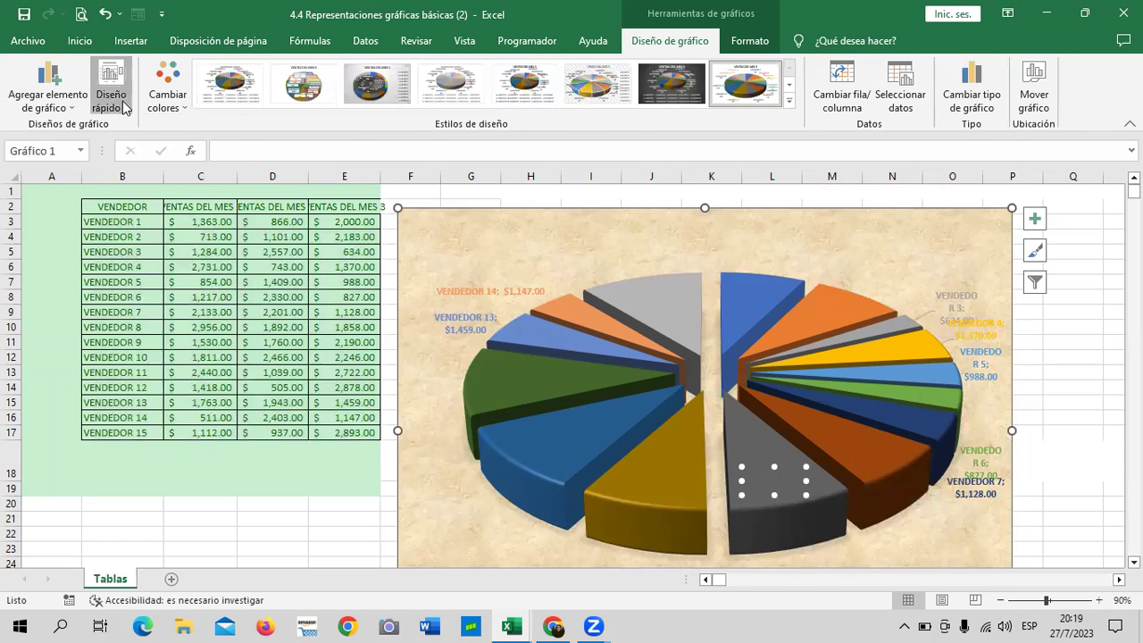
{"action": "left_click", "coordinate": [111, 89]}
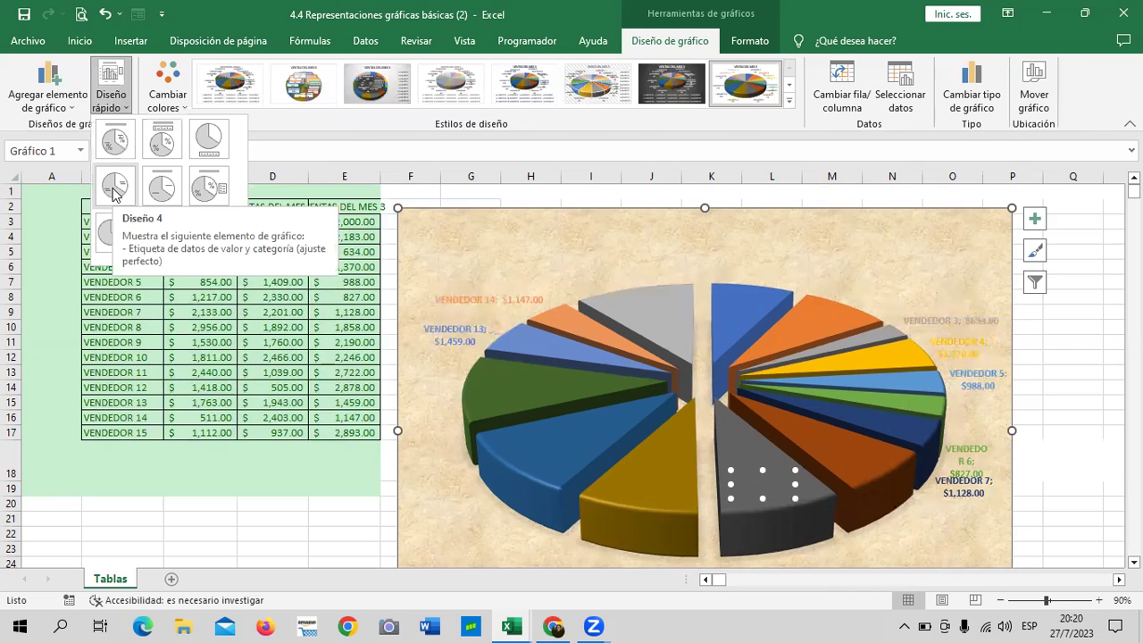
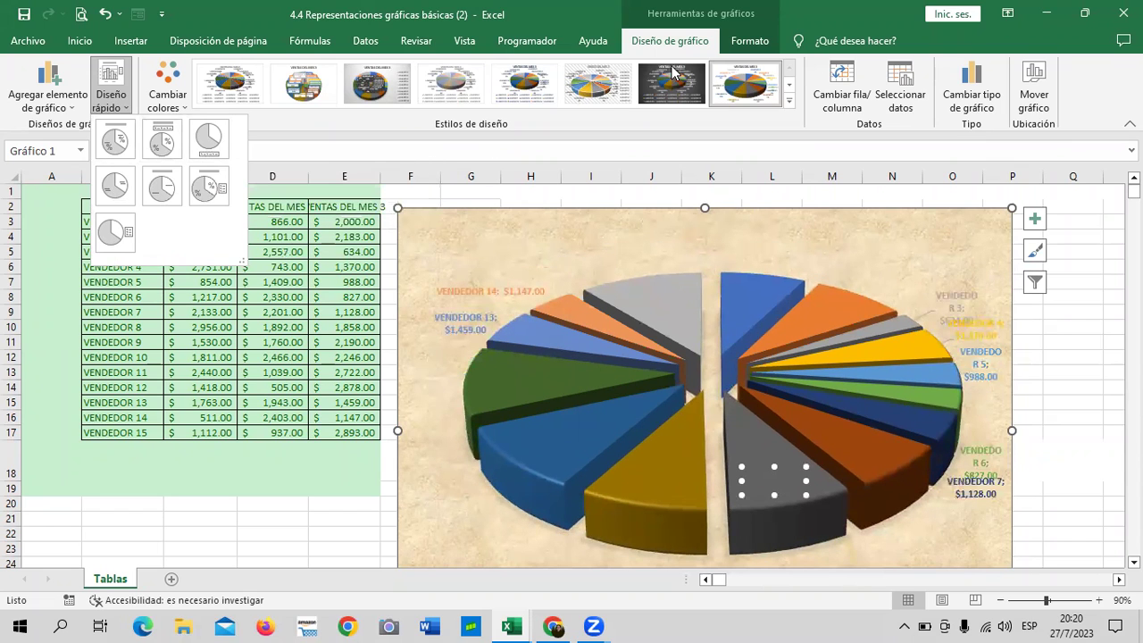
- Apply chart Estilo 5 and make the slice data labels black WordArt text
{"action": "left_click", "coordinate": [532, 94]}
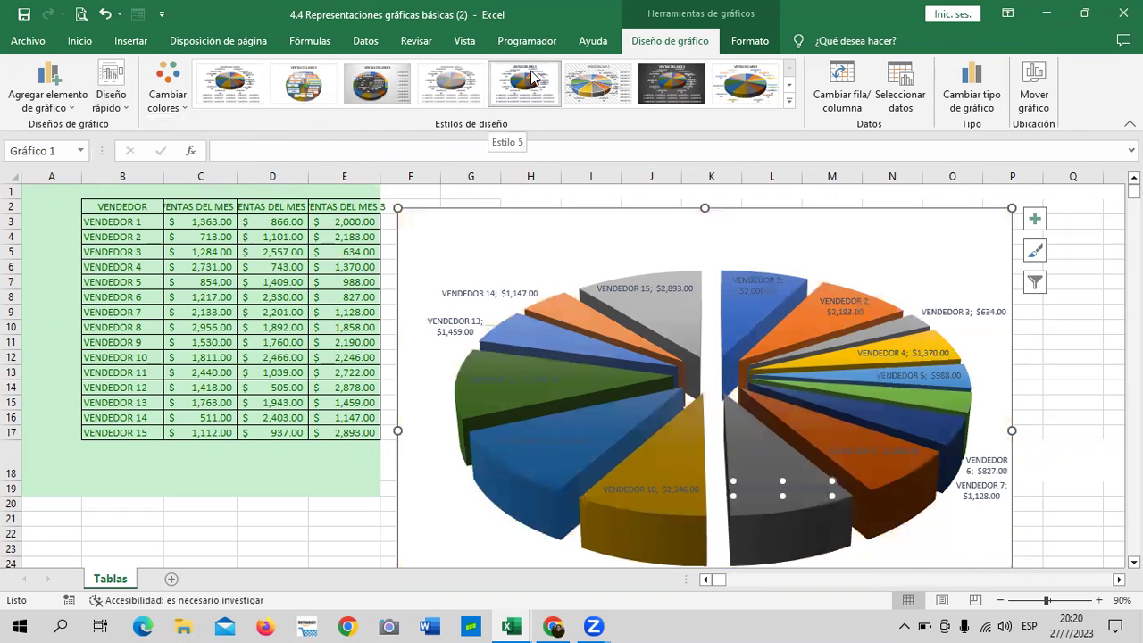
{"action": "left_click", "coordinate": [556, 444]}
{"action": "left_click", "coordinate": [554, 445]}
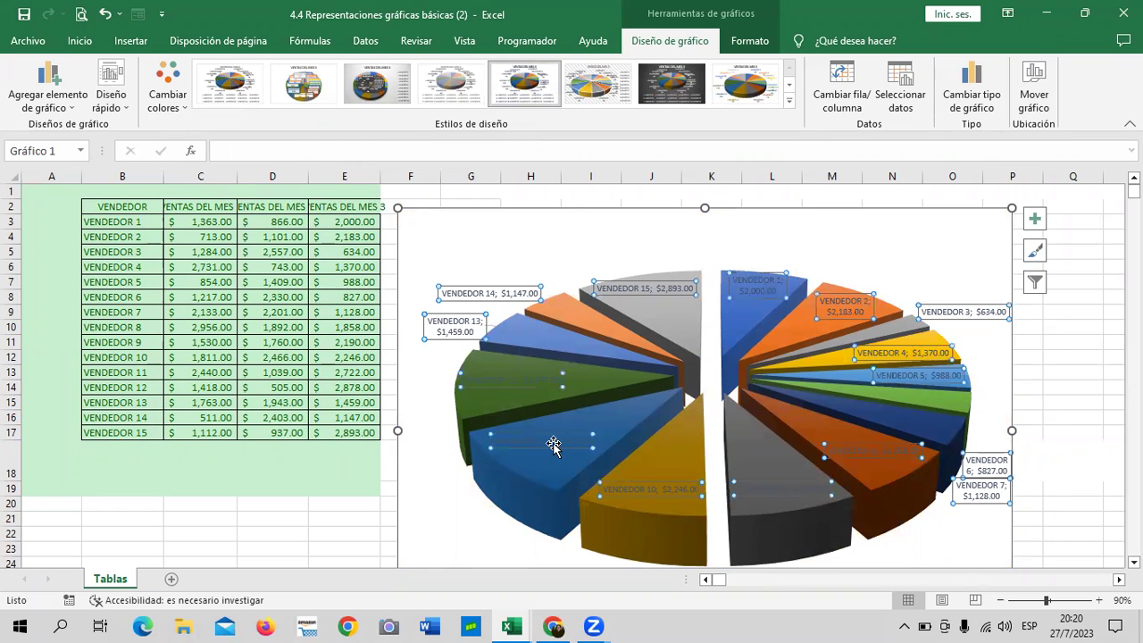
{"action": "left_click", "coordinate": [756, 44]}
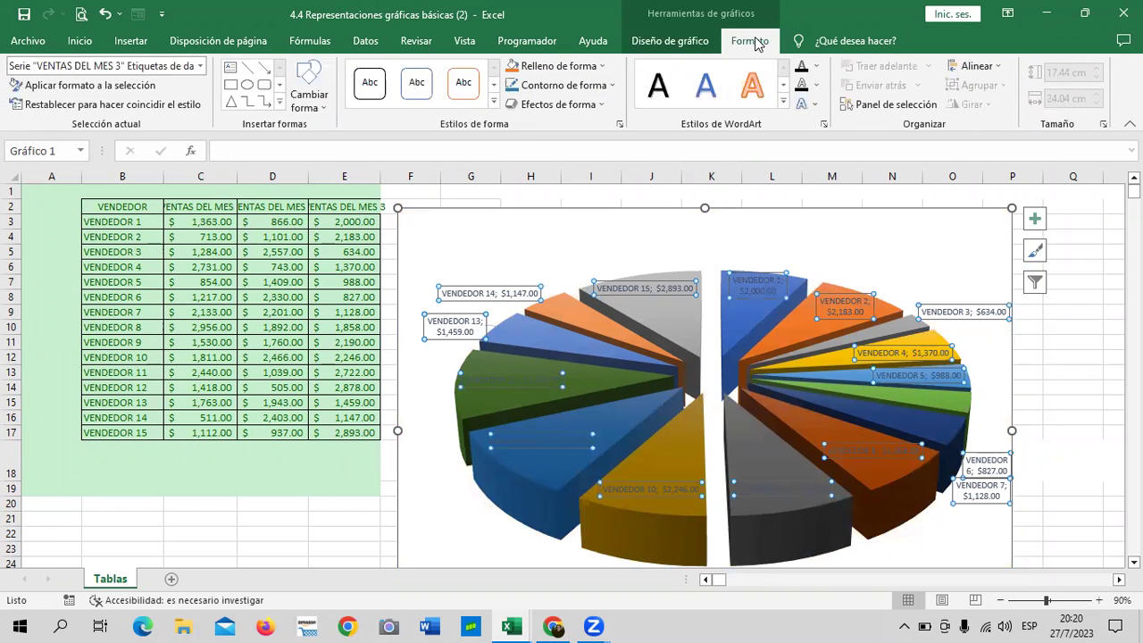
{"action": "left_click", "coordinate": [657, 85]}
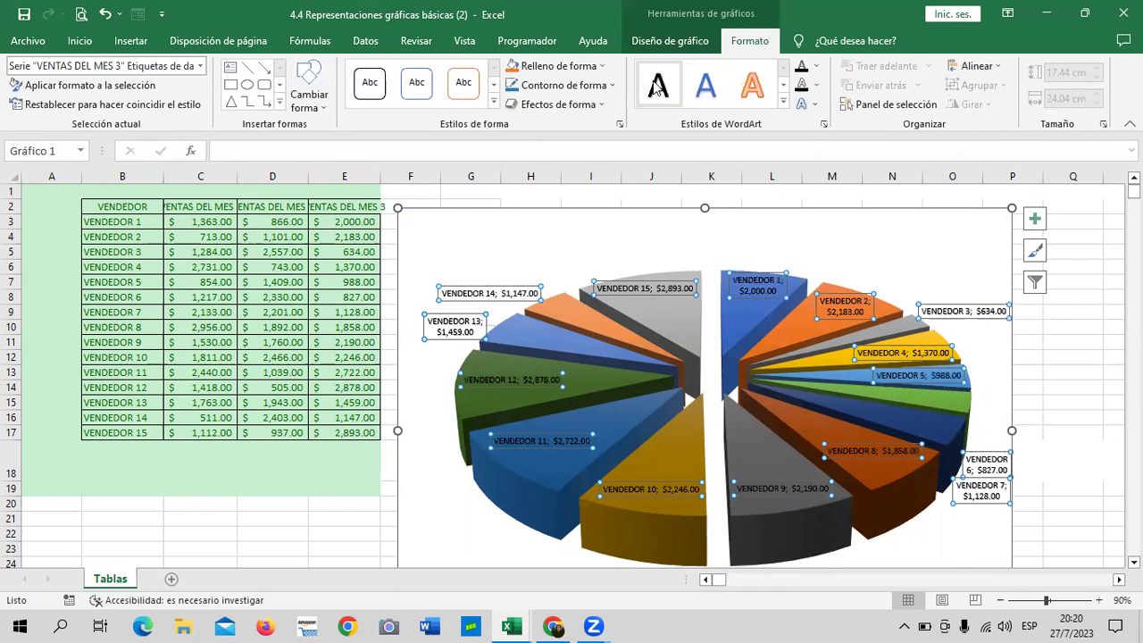
- Switch the chart to Estilo 7 with its dark background
{"action": "left_click", "coordinate": [963, 247]}
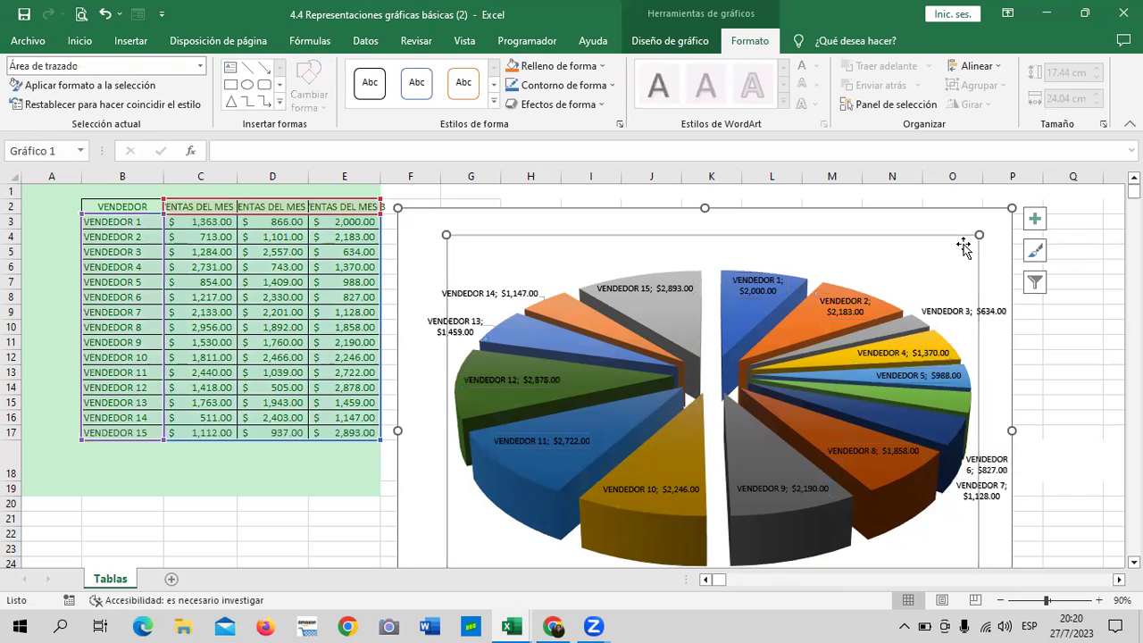
{"action": "mouse_move", "coordinate": [650, 300]}
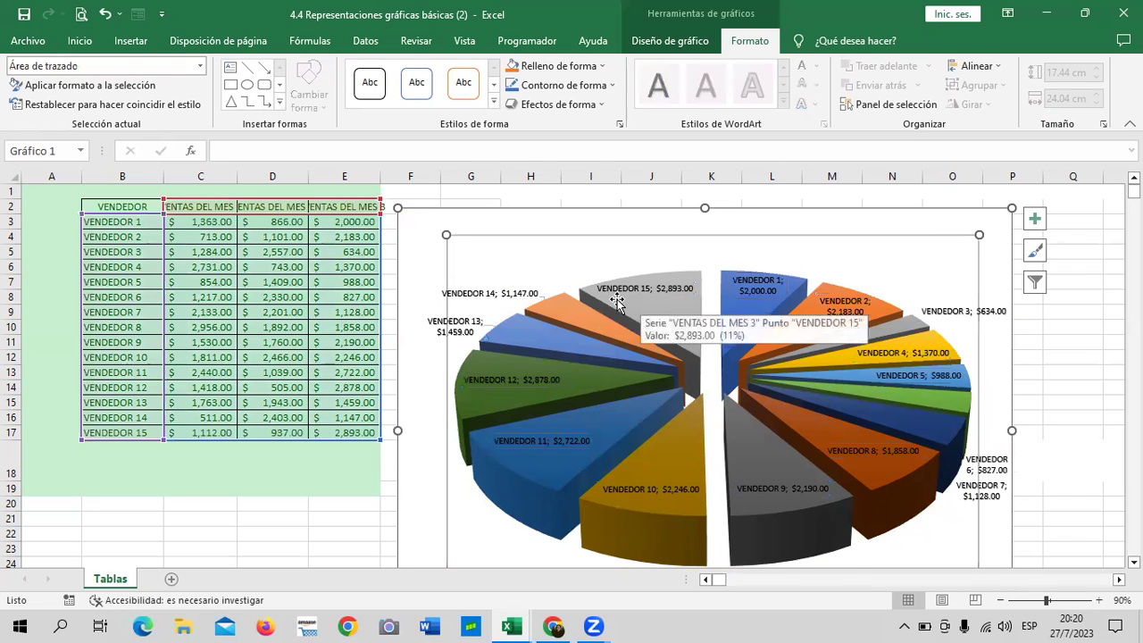
{"action": "mouse_move", "coordinate": [576, 490]}
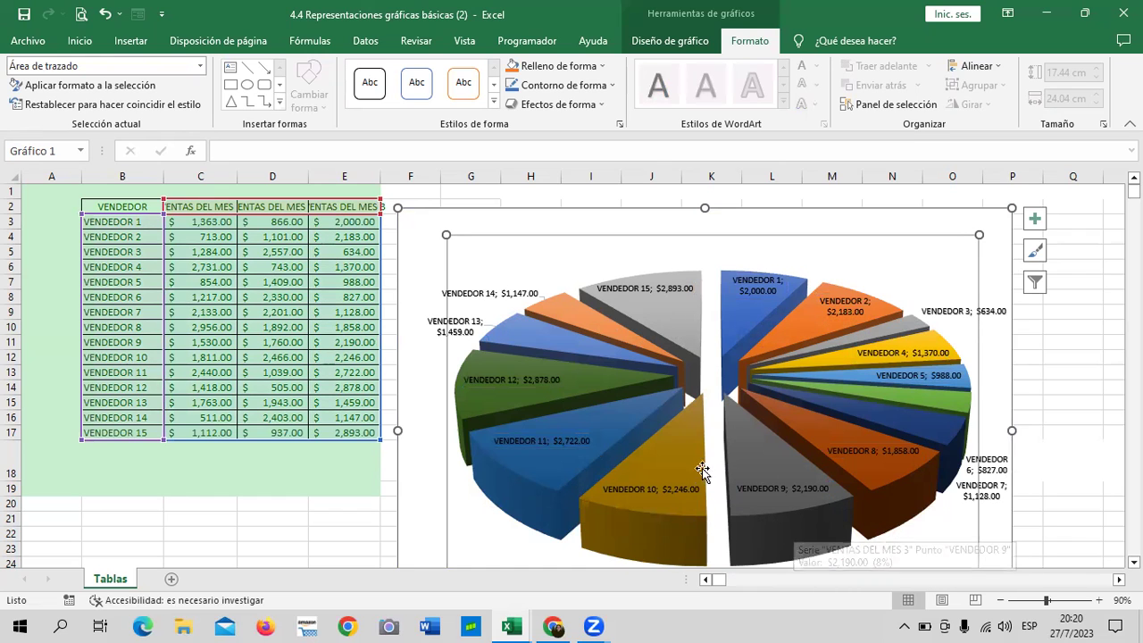
{"action": "scroll", "coordinate": [727, 458], "scroll_direction": "down", "scroll_amount": 1}
{"action": "scroll", "coordinate": [727, 457], "scroll_direction": "up", "scroll_amount": 1}
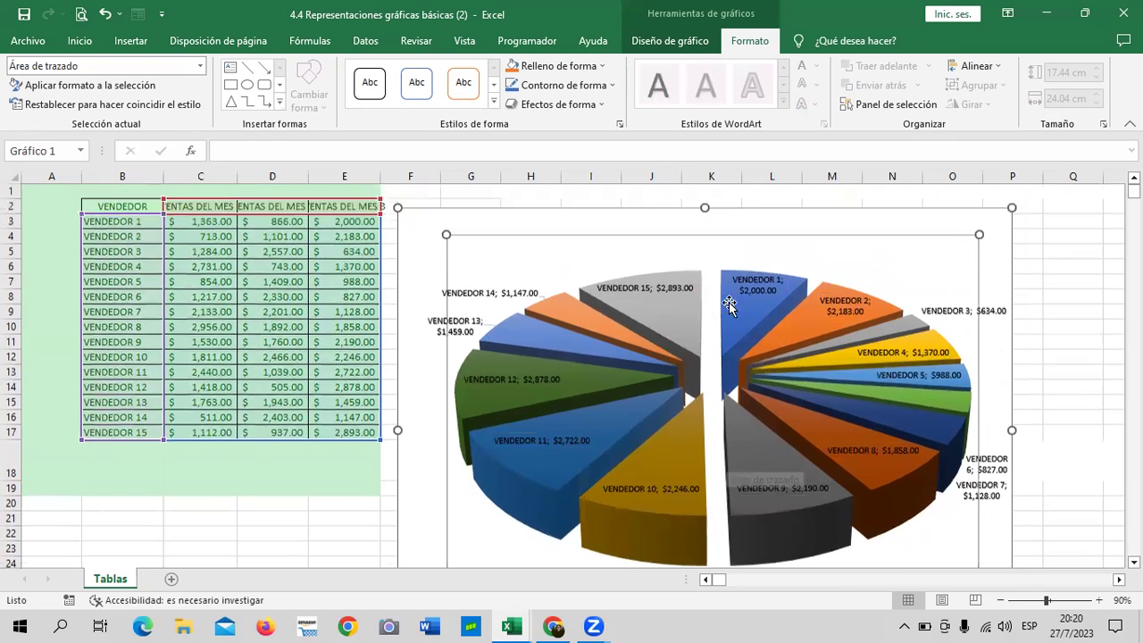
{"action": "left_click", "coordinate": [694, 41]}
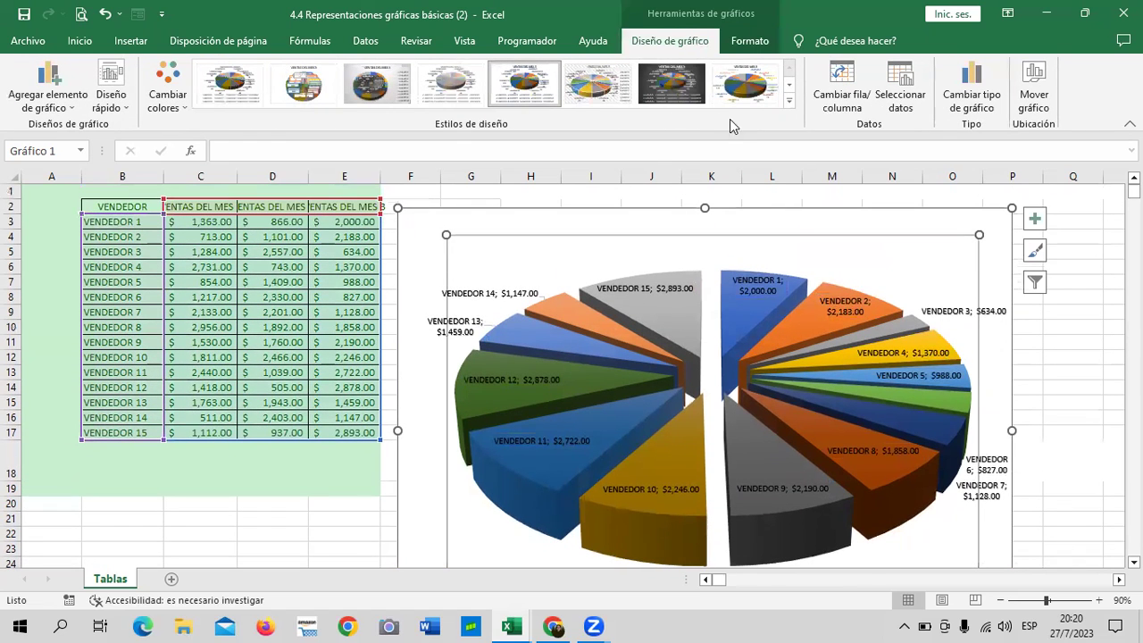
{"action": "left_click", "coordinate": [788, 105]}
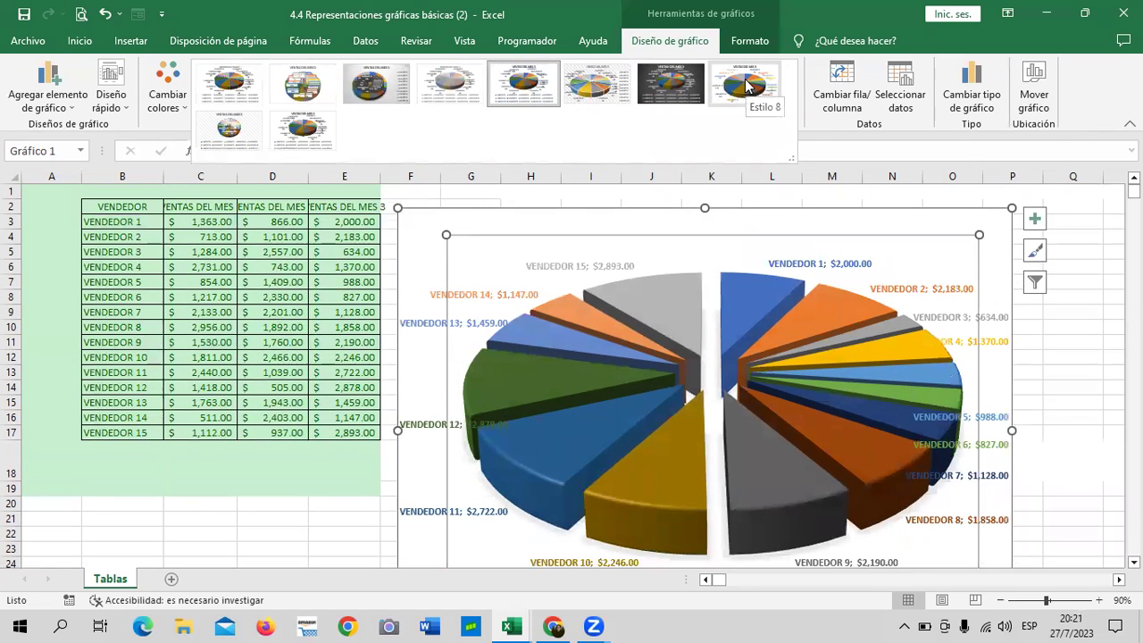
{"action": "left_click", "coordinate": [681, 86]}
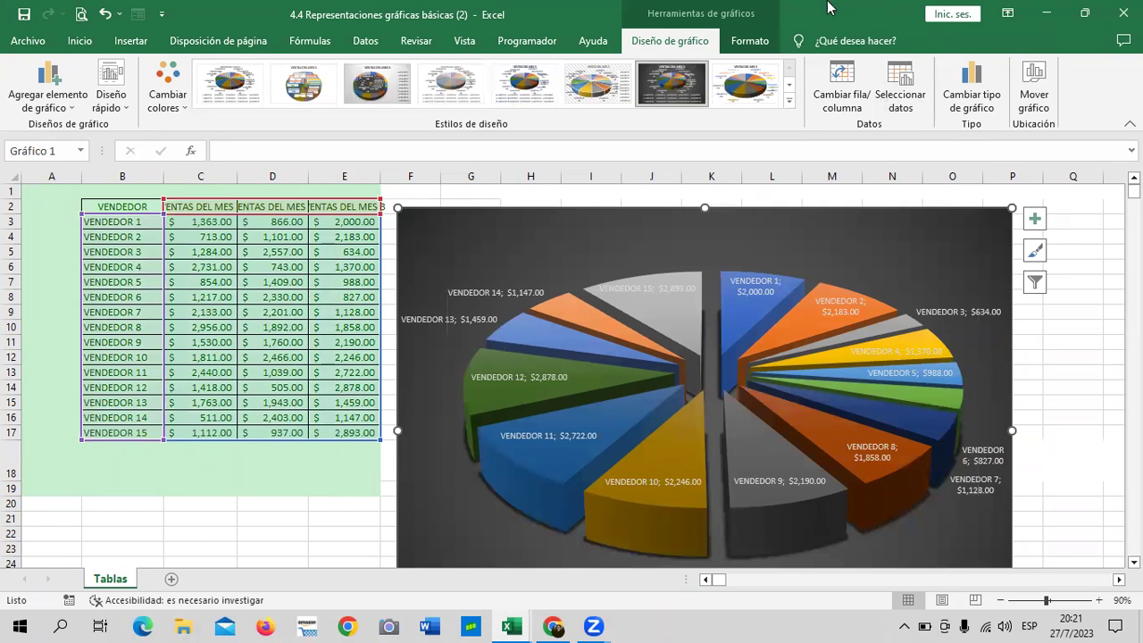
- Fill the chart background with solid black using Relleno de forma
{"action": "left_click", "coordinate": [750, 41]}
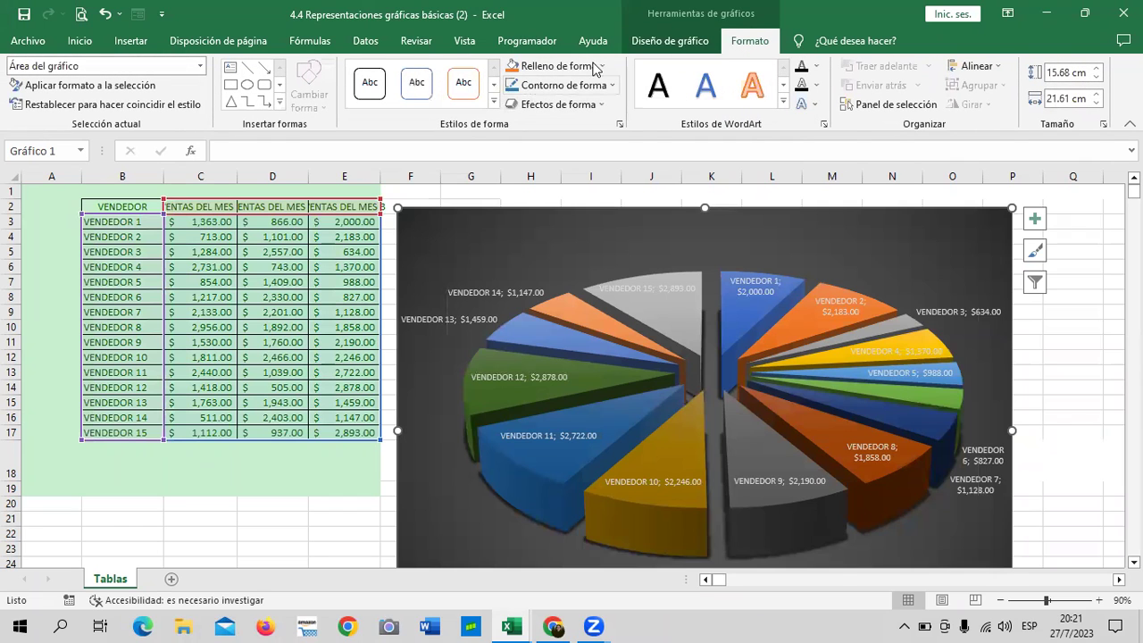
{"action": "left_click", "coordinate": [600, 68]}
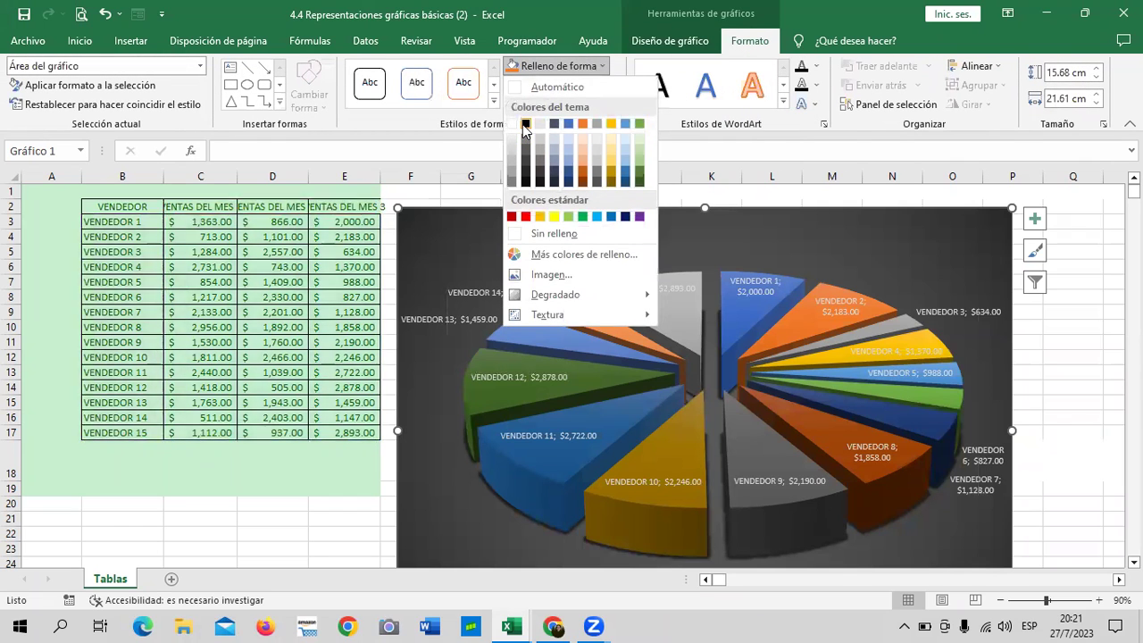
{"action": "left_click", "coordinate": [525, 125]}
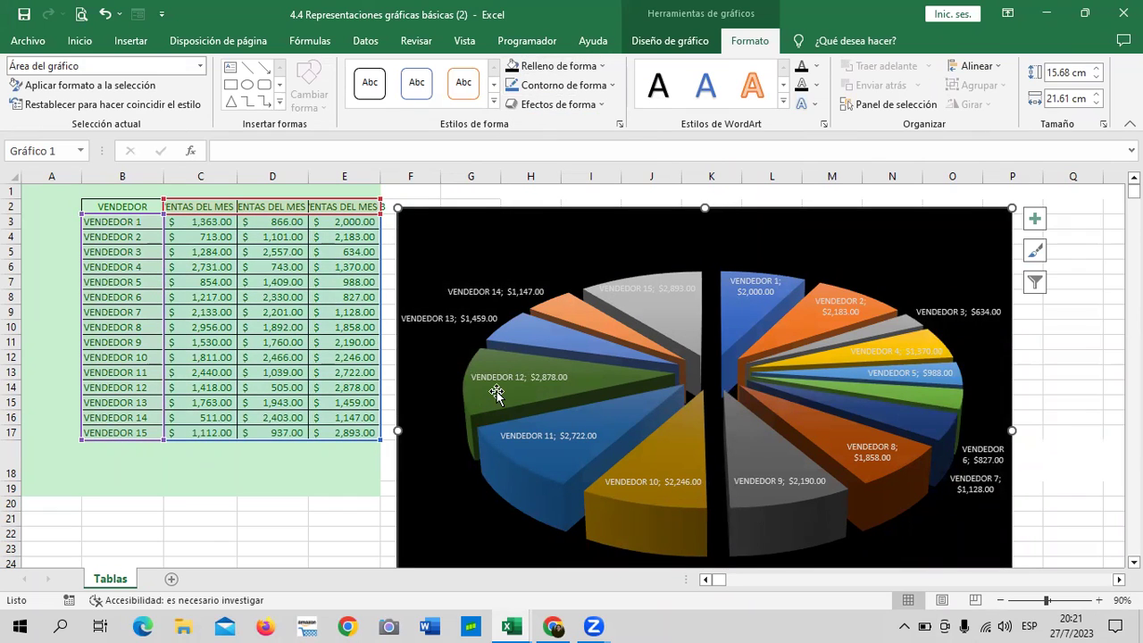
{"action": "scroll", "coordinate": [497, 391], "scroll_direction": "down", "scroll_amount": 1}
- Enlarge the font of the slice data labels with Aumentar tamaño de fuente
{"action": "left_click", "coordinate": [632, 456]}
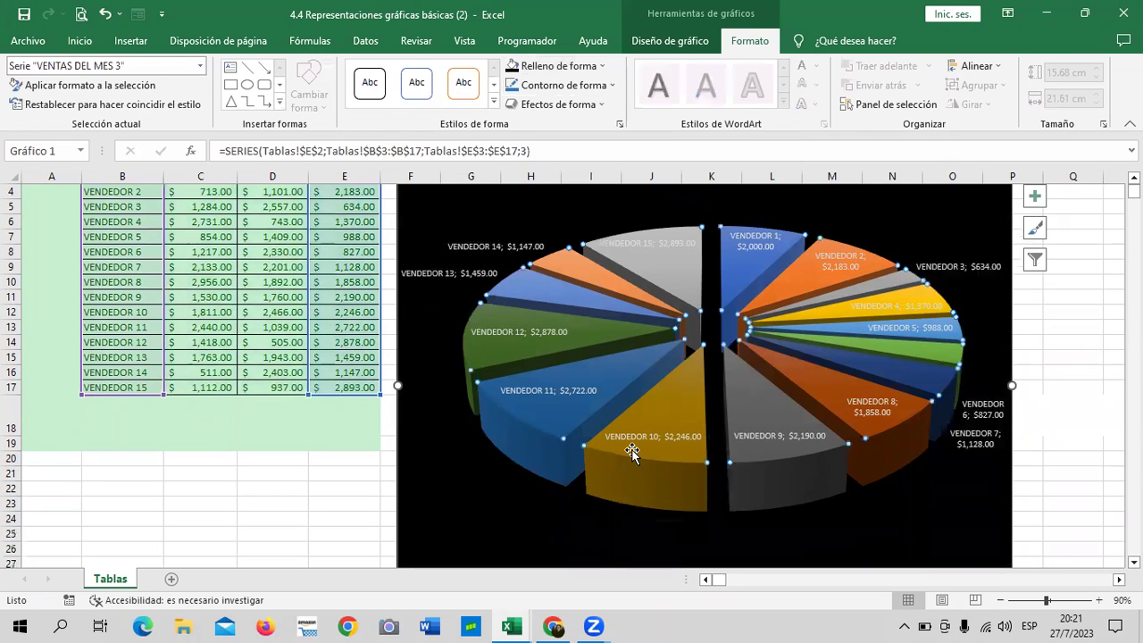
{"action": "left_click", "coordinate": [806, 437]}
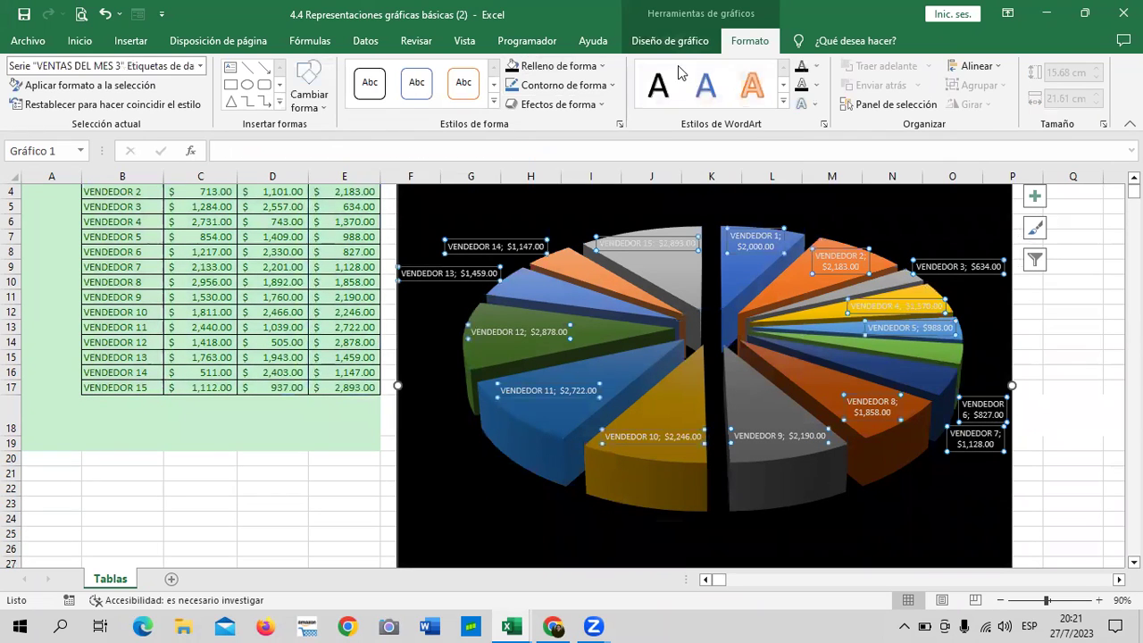
{"action": "left_click", "coordinate": [79, 41]}
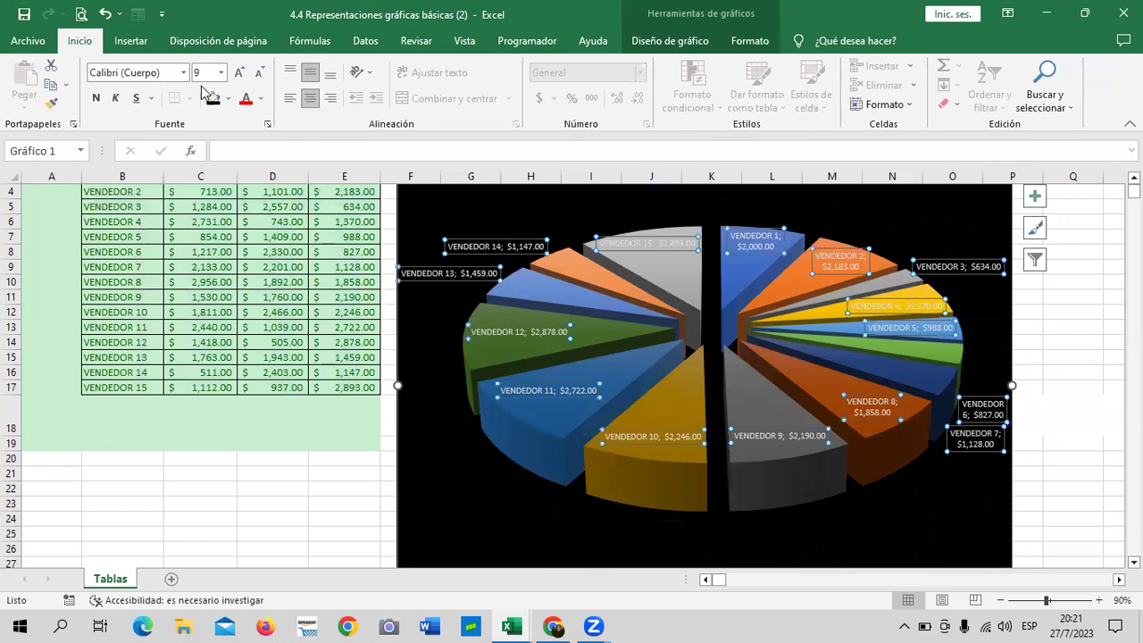
{"action": "left_click", "coordinate": [240, 79]}
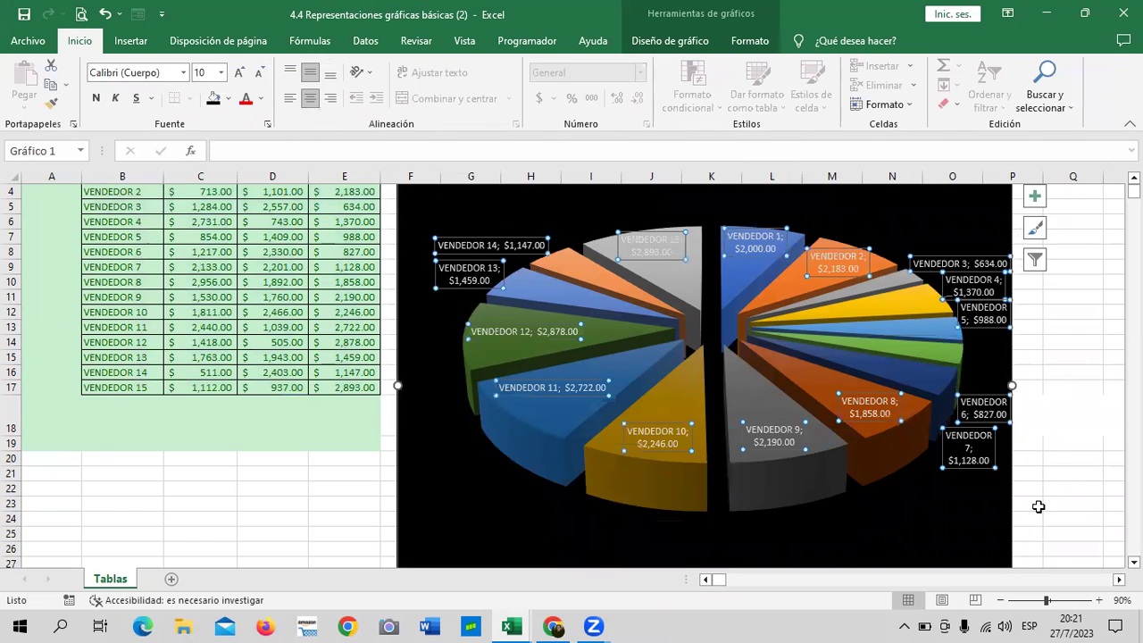
{"action": "left_click", "coordinate": [925, 533]}
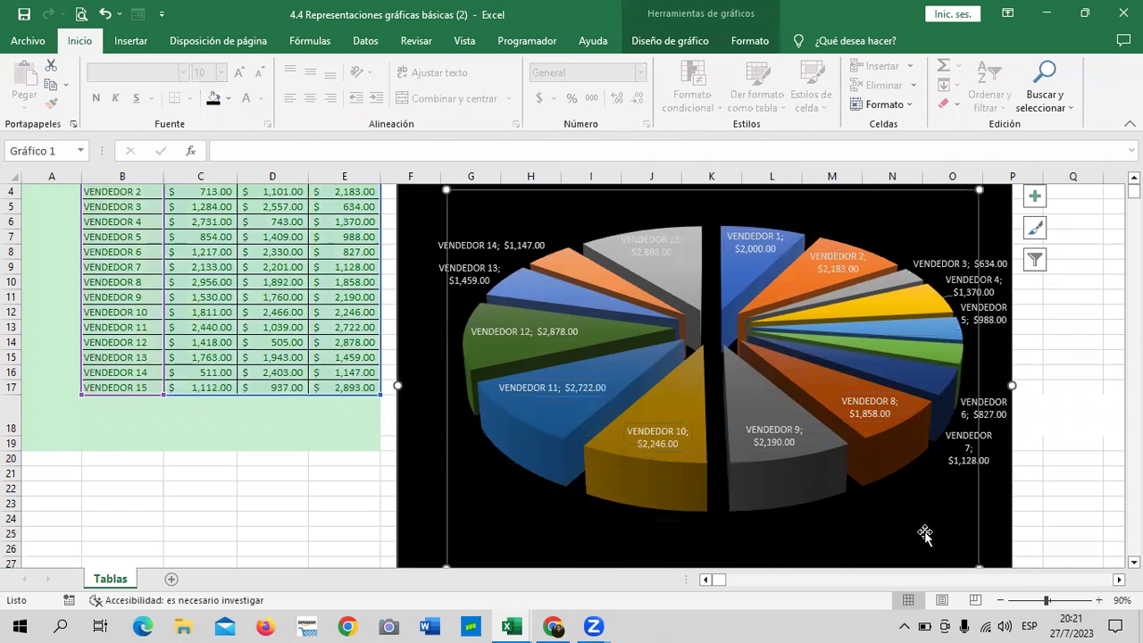
{"action": "mouse_move", "coordinate": [754, 386]}
{"action": "left_click", "coordinate": [665, 44]}
{"action": "left_click", "coordinate": [790, 108]}
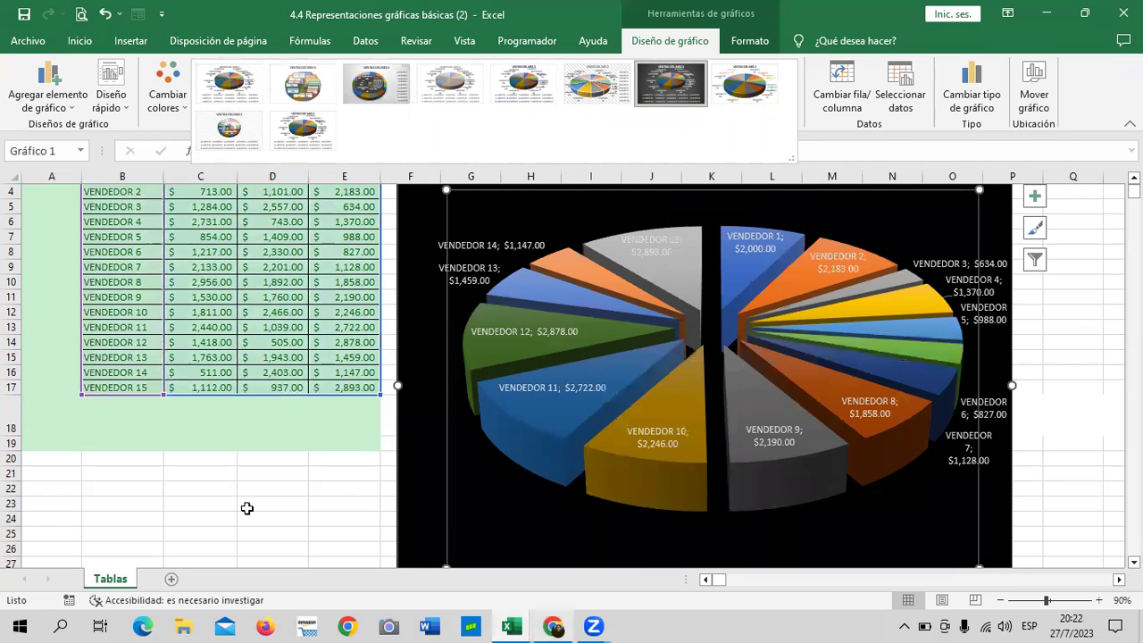
{"action": "left_click", "coordinate": [1082, 461]}
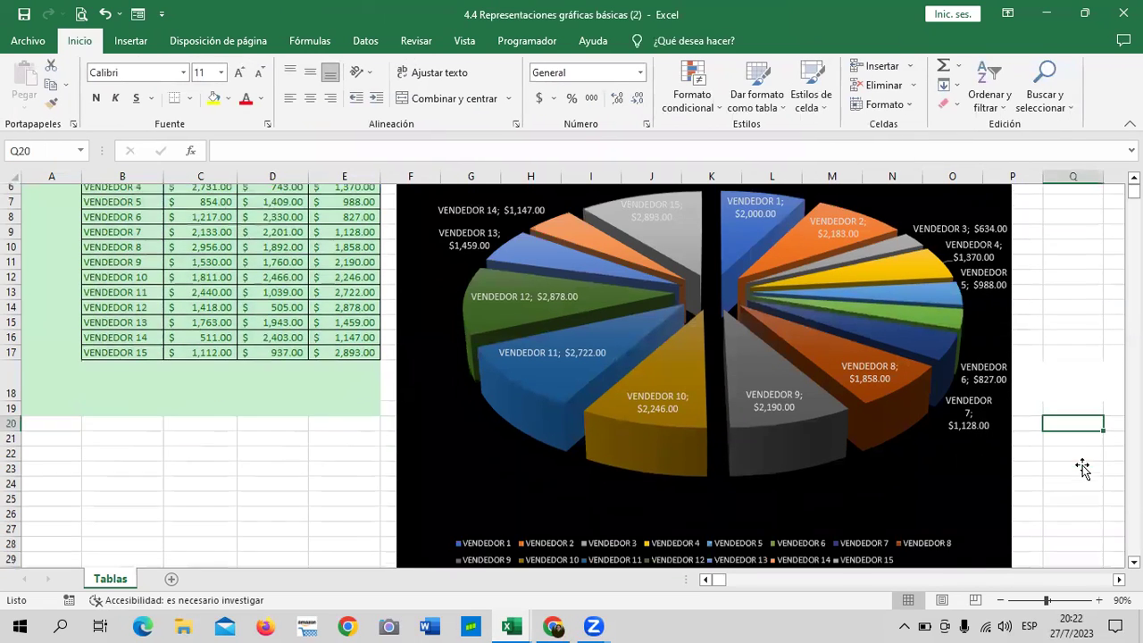
{"action": "scroll", "coordinate": [1081, 463], "scroll_direction": "down", "scroll_amount": 1}
{"action": "scroll", "coordinate": [1081, 463], "scroll_direction": "up", "scroll_amount": 2}
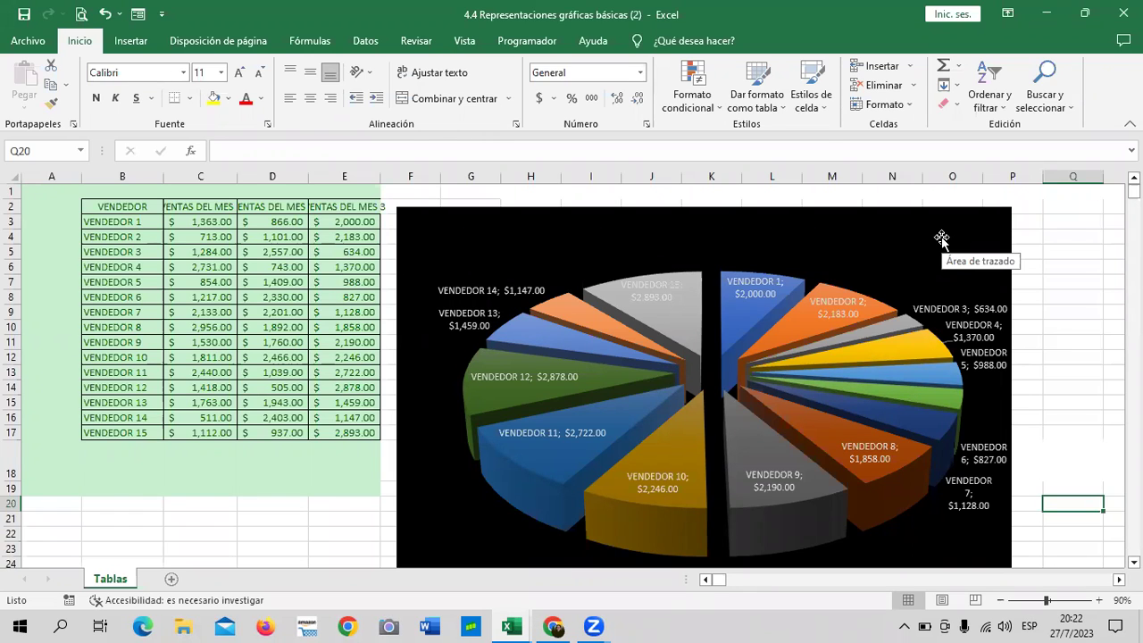
{"action": "left_click", "coordinate": [312, 519]}
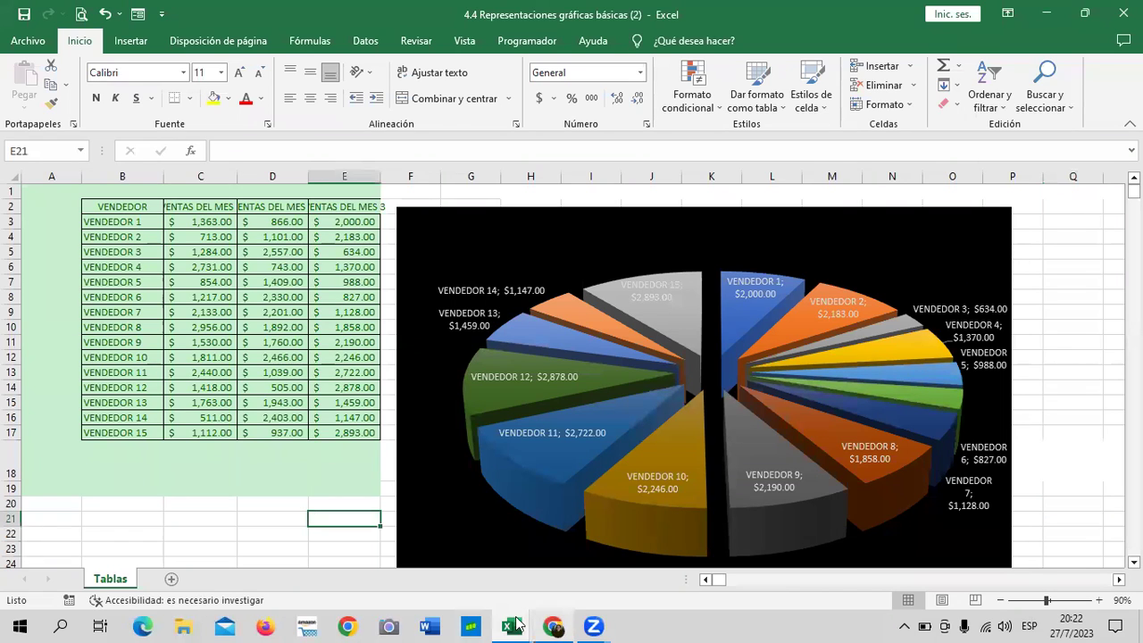
{"action": "mouse_move", "coordinate": [508, 623]}
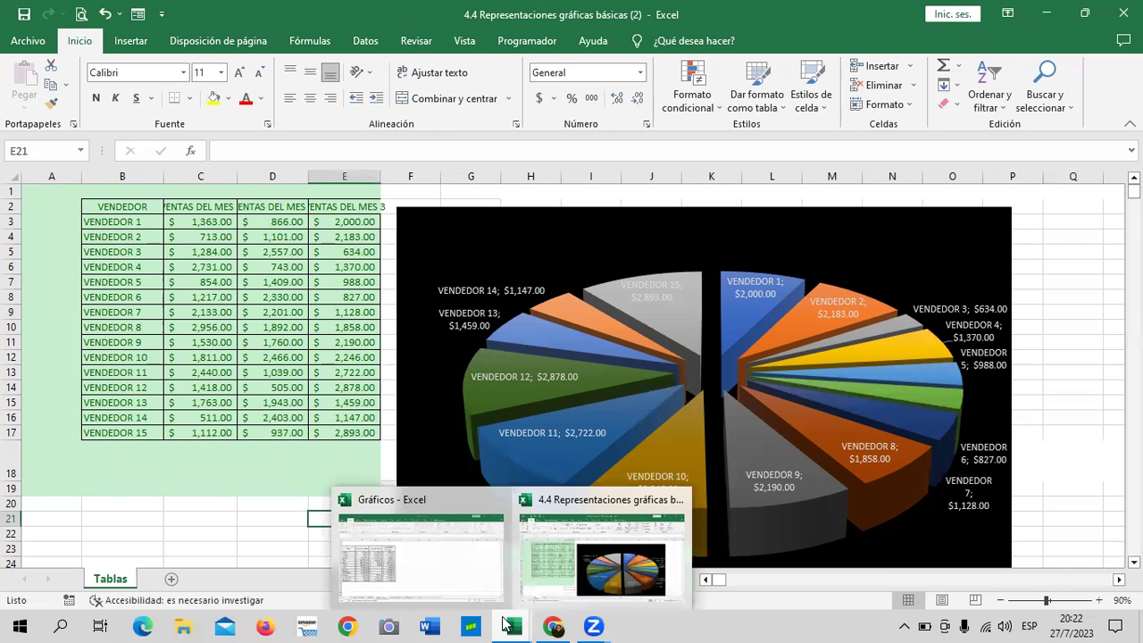
- Switch to the Gráficos workbook, go to the Grafico Radial sheet and select cell A3
{"action": "left_click", "coordinate": [451, 545]}
{"action": "left_click", "coordinate": [476, 580]}
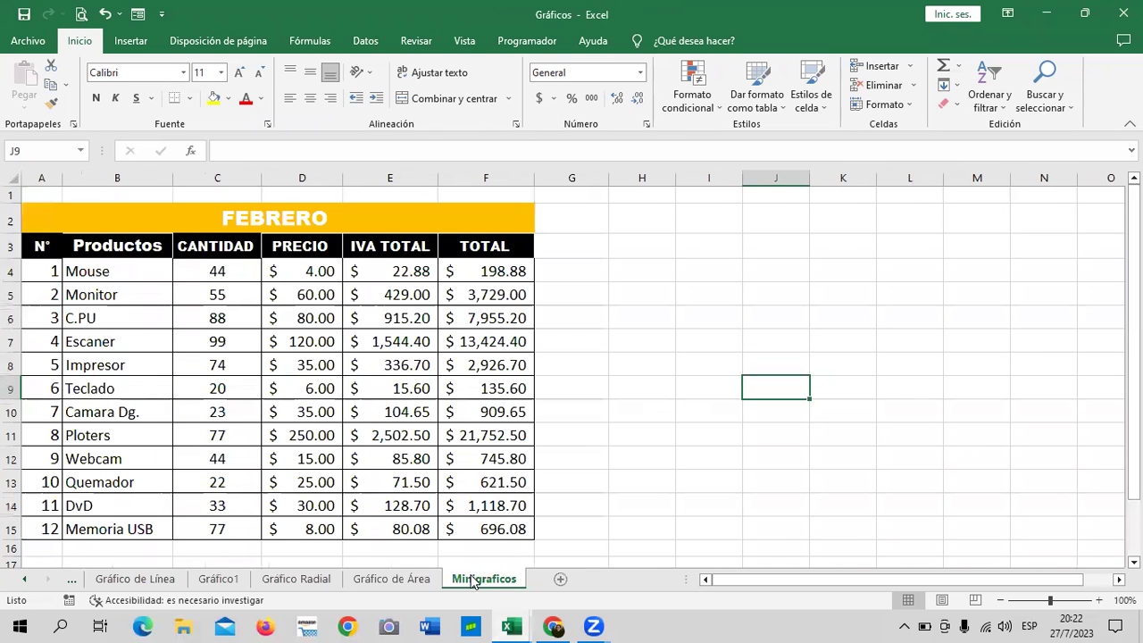
{"action": "left_click", "coordinate": [382, 580]}
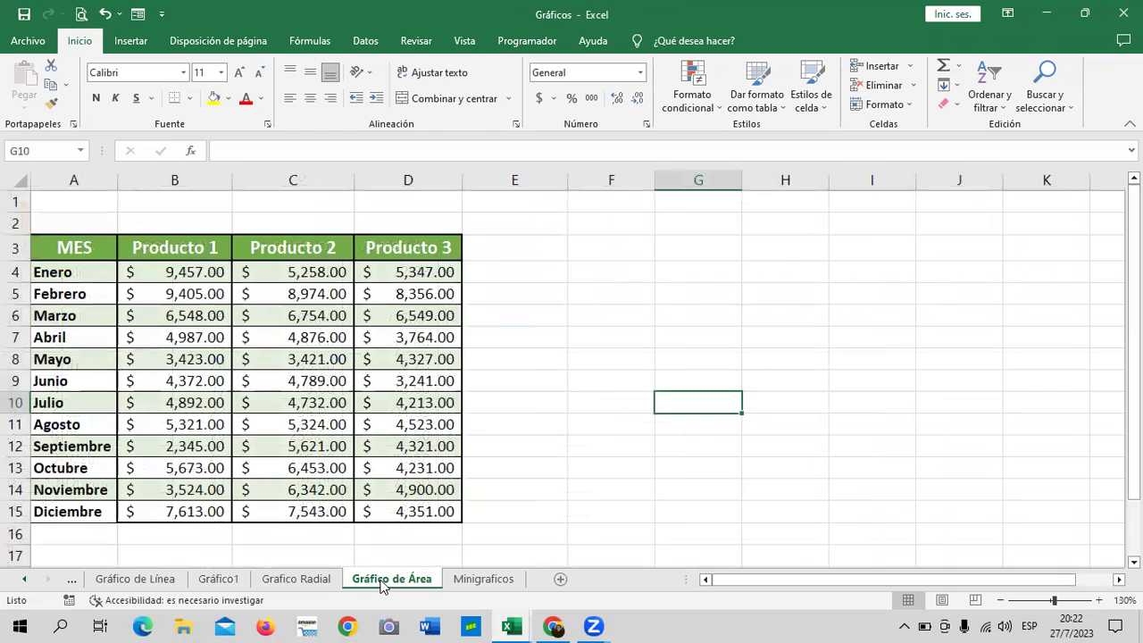
{"action": "left_click", "coordinate": [317, 585]}
{"action": "left_click", "coordinate": [426, 375]}
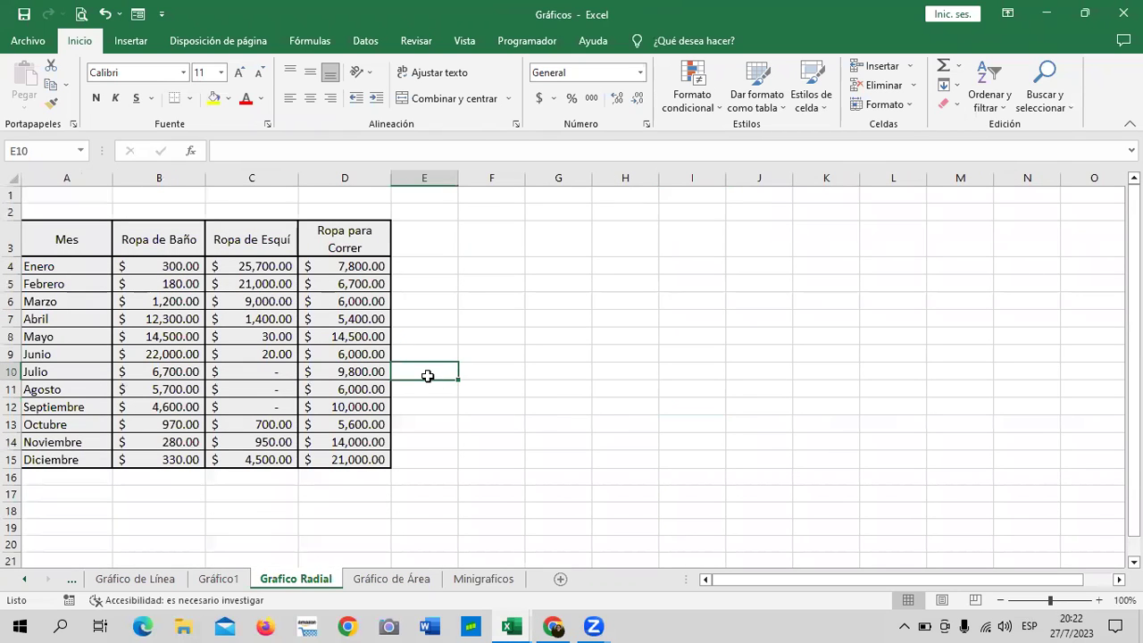
{"action": "left_click", "coordinate": [82, 241]}
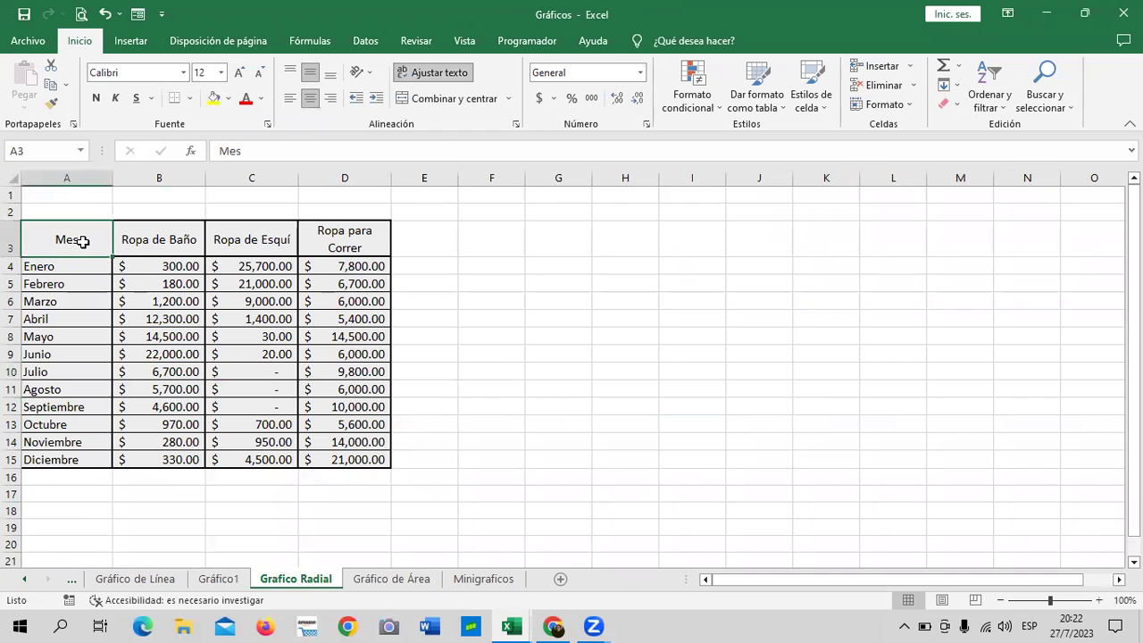
- Insert a Circular 3D pie chart of the Ropa de Baño monthly sales
{"action": "left_click", "coordinate": [132, 43]}
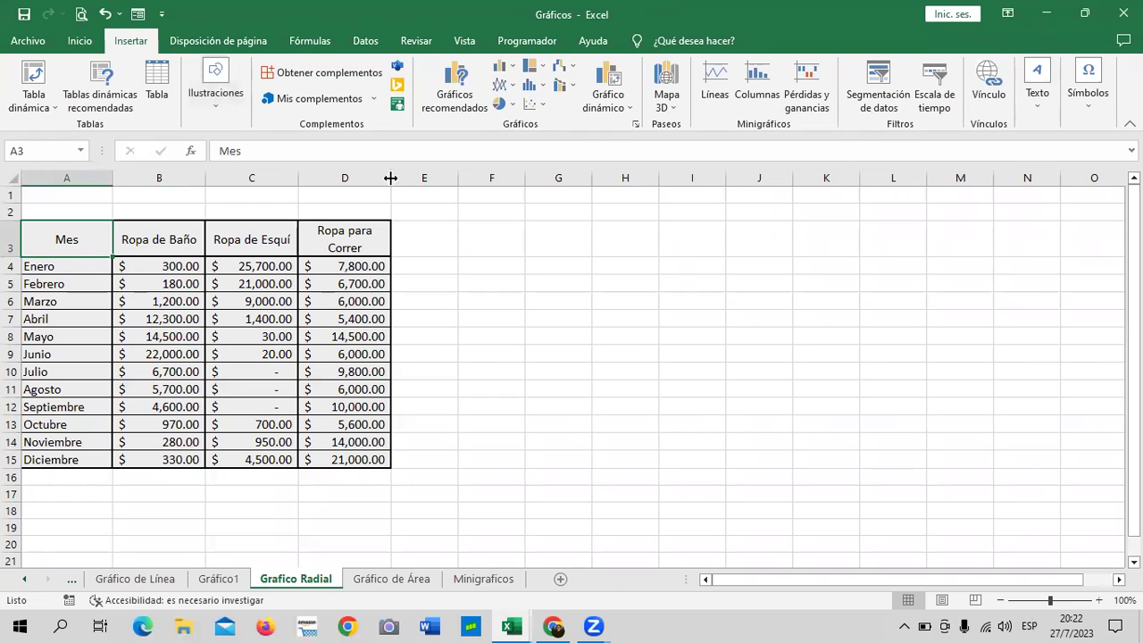
{"action": "left_click", "coordinate": [451, 89]}
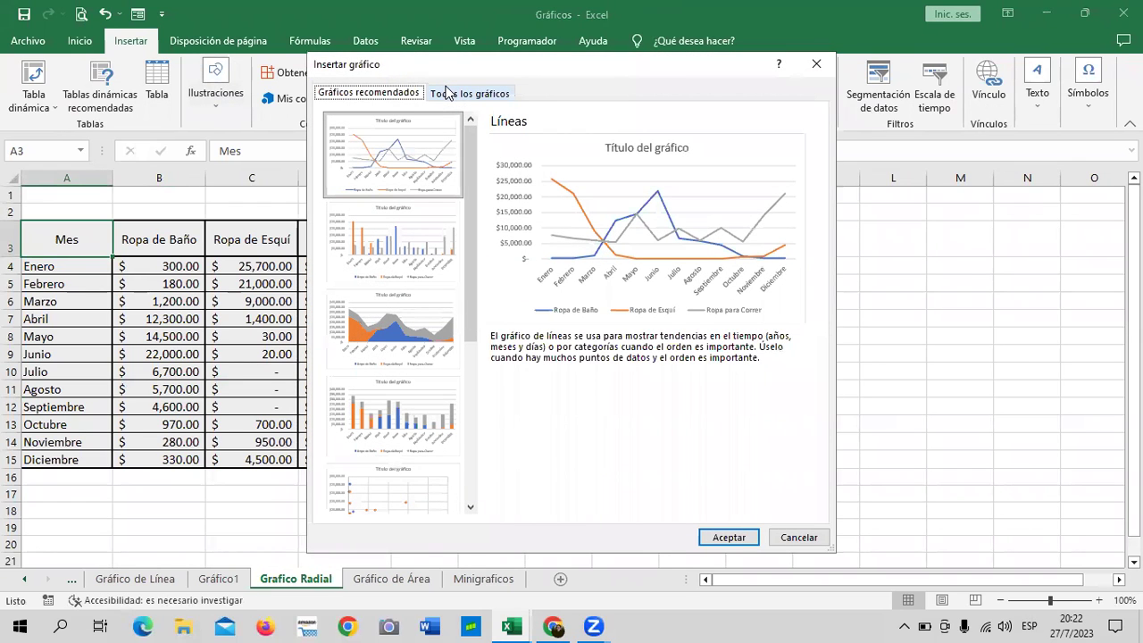
{"action": "left_click_drag", "start_coordinate": [586, 66], "coordinate": [718, 68]}
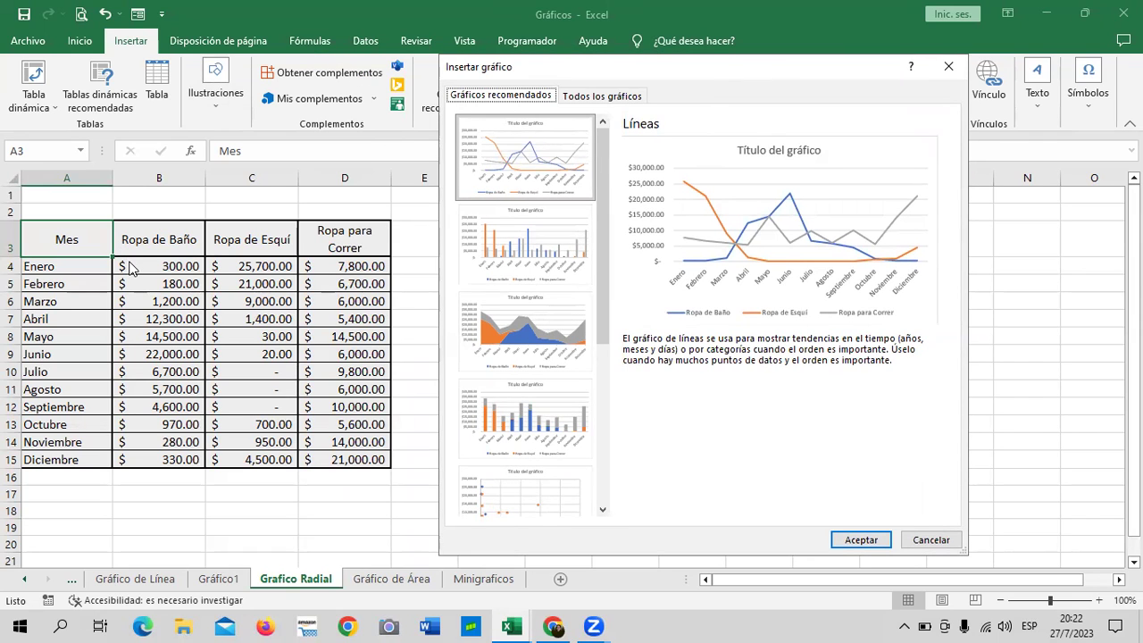
{"action": "left_click", "coordinate": [612, 97]}
{"action": "mouse_move", "coordinate": [585, 254]}
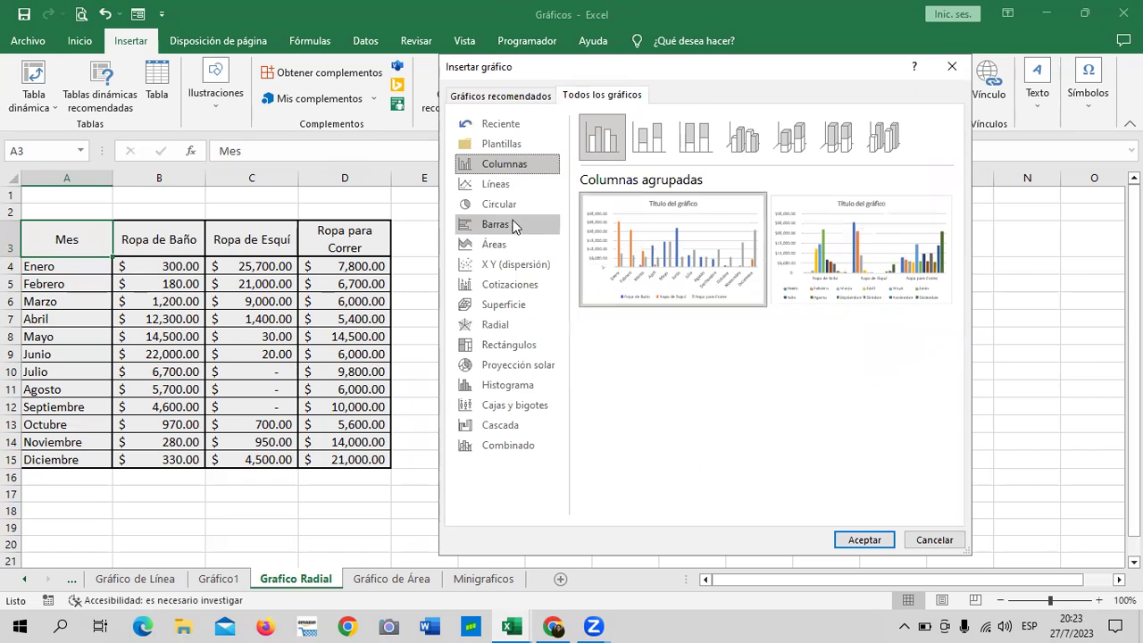
{"action": "left_click", "coordinate": [486, 207]}
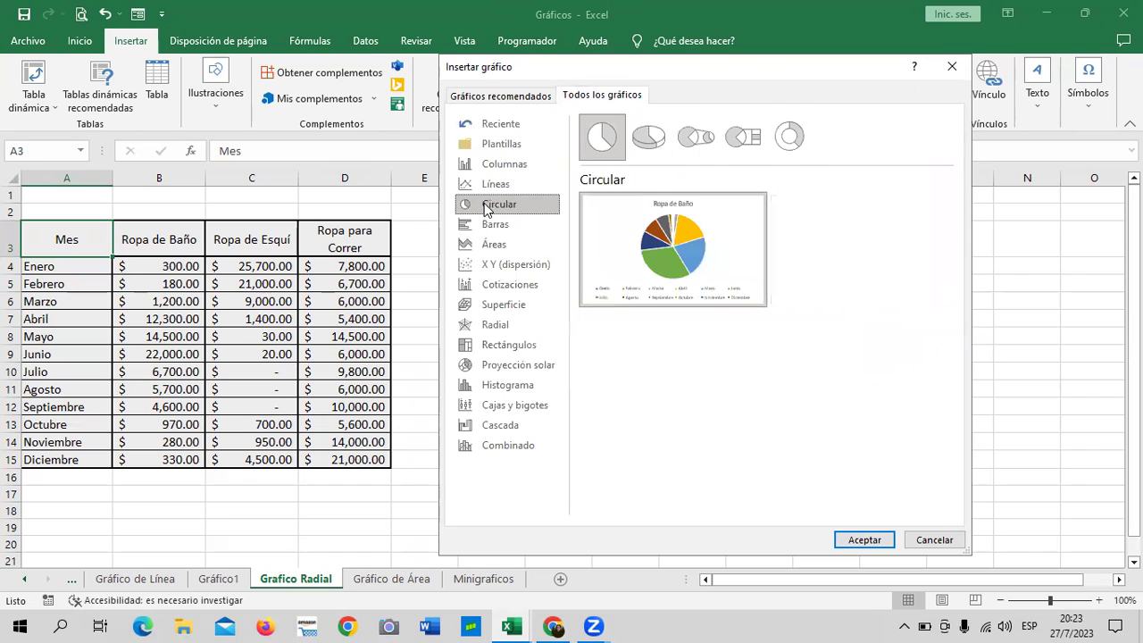
{"action": "left_click", "coordinate": [747, 139]}
{"action": "mouse_move", "coordinate": [695, 302]}
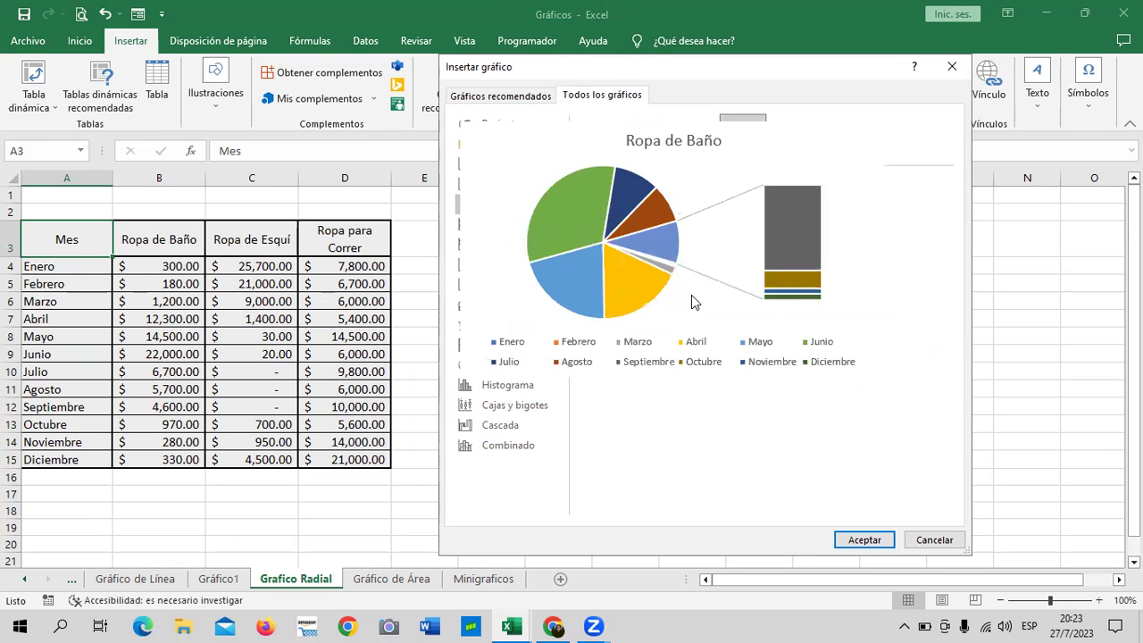
{"action": "left_click", "coordinate": [693, 136]}
{"action": "left_click", "coordinate": [661, 141]}
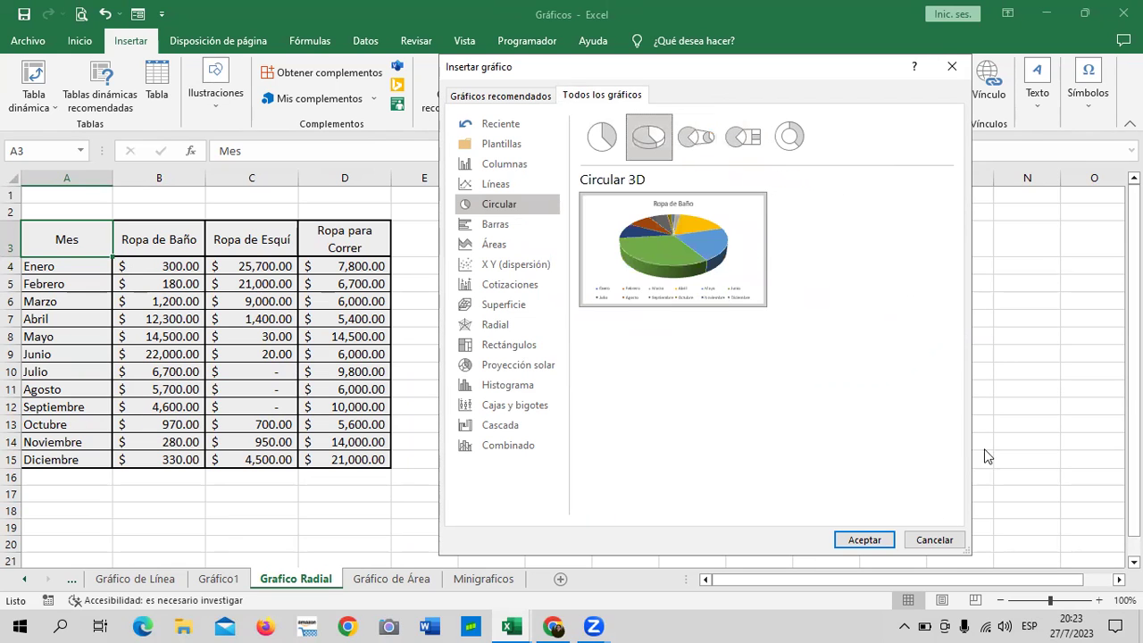
{"action": "left_click", "coordinate": [863, 540]}
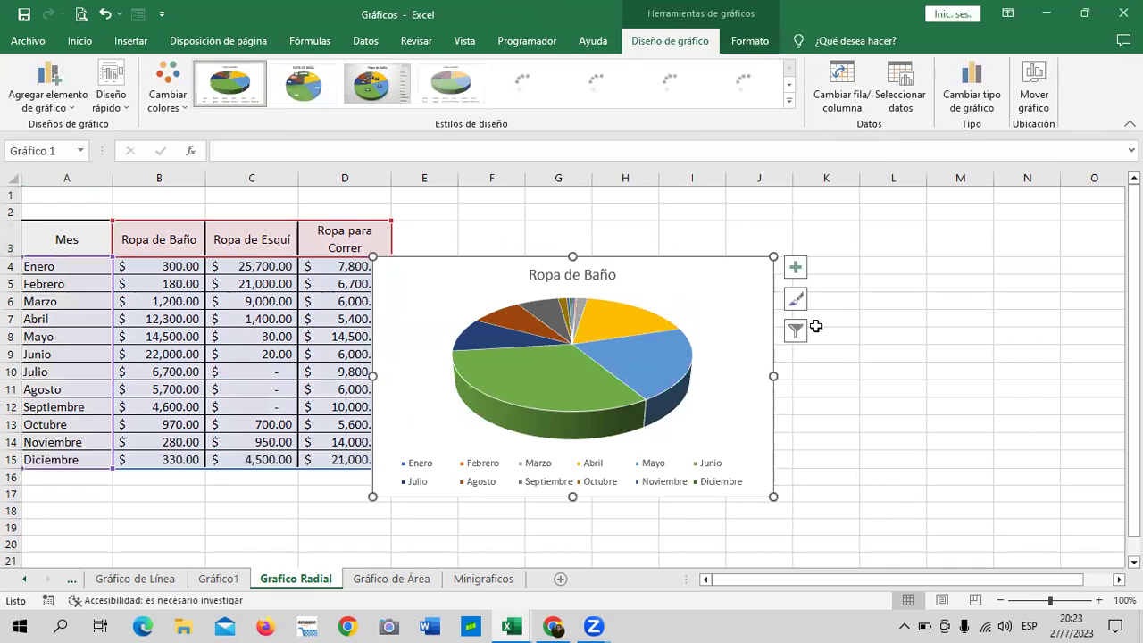
- Move the pie chart beside the table and stretch it across roughly columns E to M
{"action": "mouse_move", "coordinate": [681, 276]}
{"action": "left_mouse_down"}
{"action": "mouse_move", "coordinate": [830, 220]}
{"action": "mouse_move", "coordinate": [790, 236]}
{"action": "left_mouse_up"}
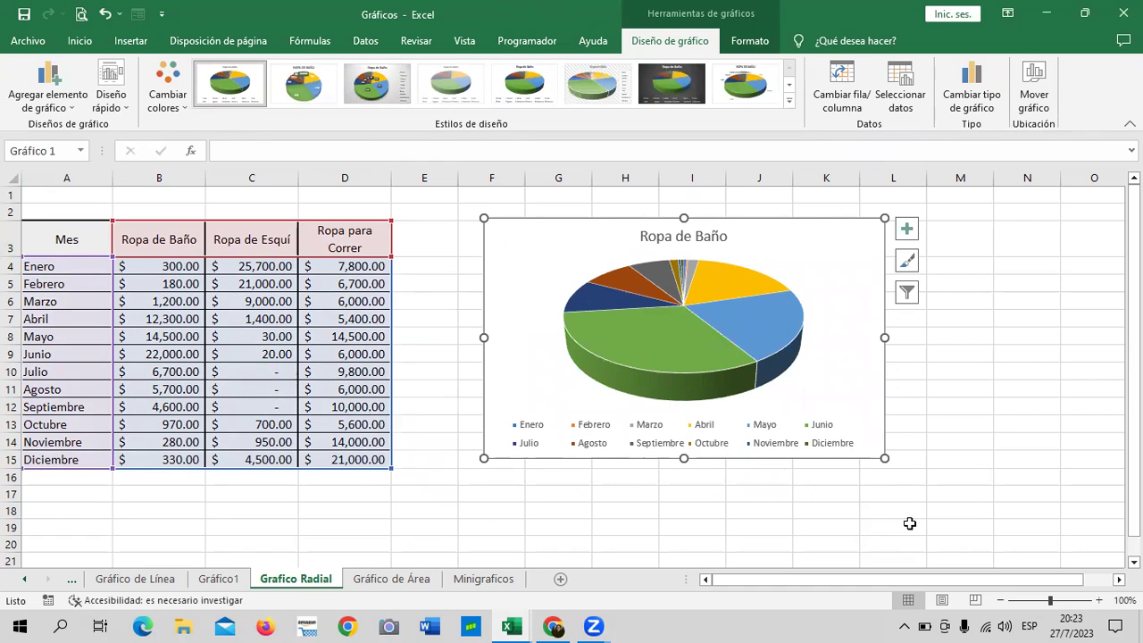
{"action": "left_click_drag", "start_coordinate": [884, 458], "coordinate": [984, 556]}
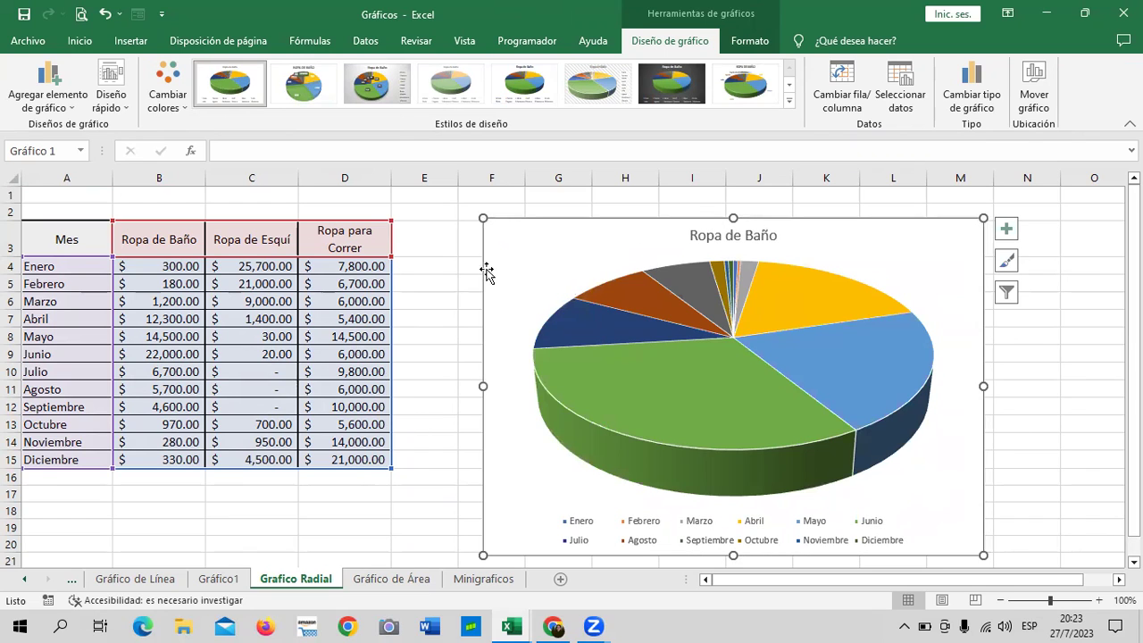
{"action": "left_click_drag", "start_coordinate": [482, 218], "coordinate": [441, 195]}
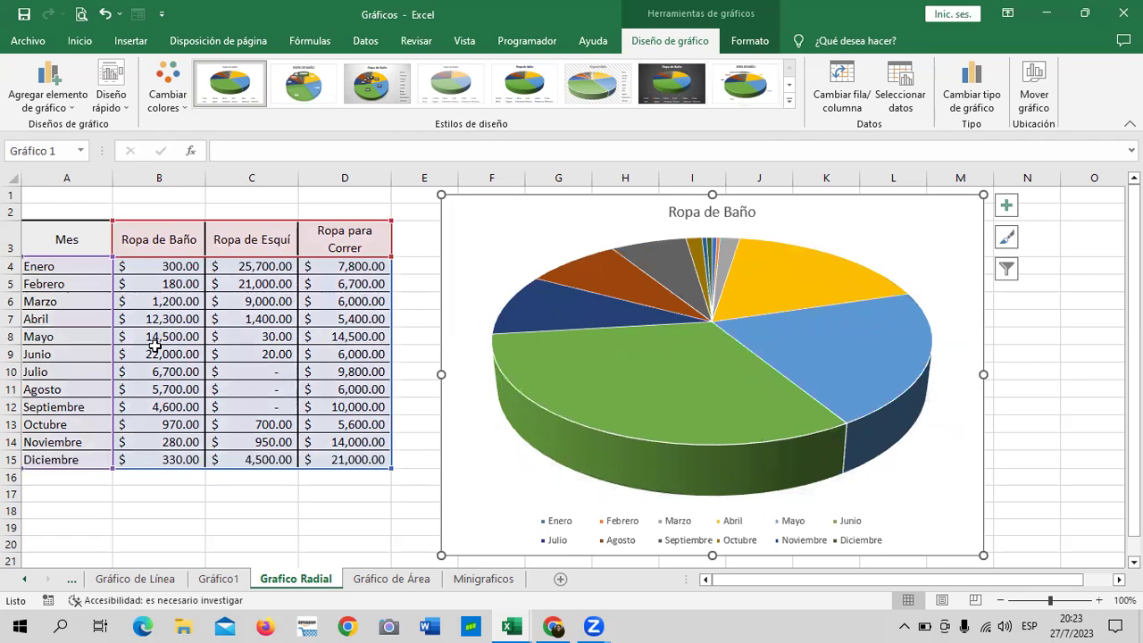
- Apply chart Estilo 9 to show month and percentage slice labels
{"action": "left_click", "coordinate": [696, 376]}
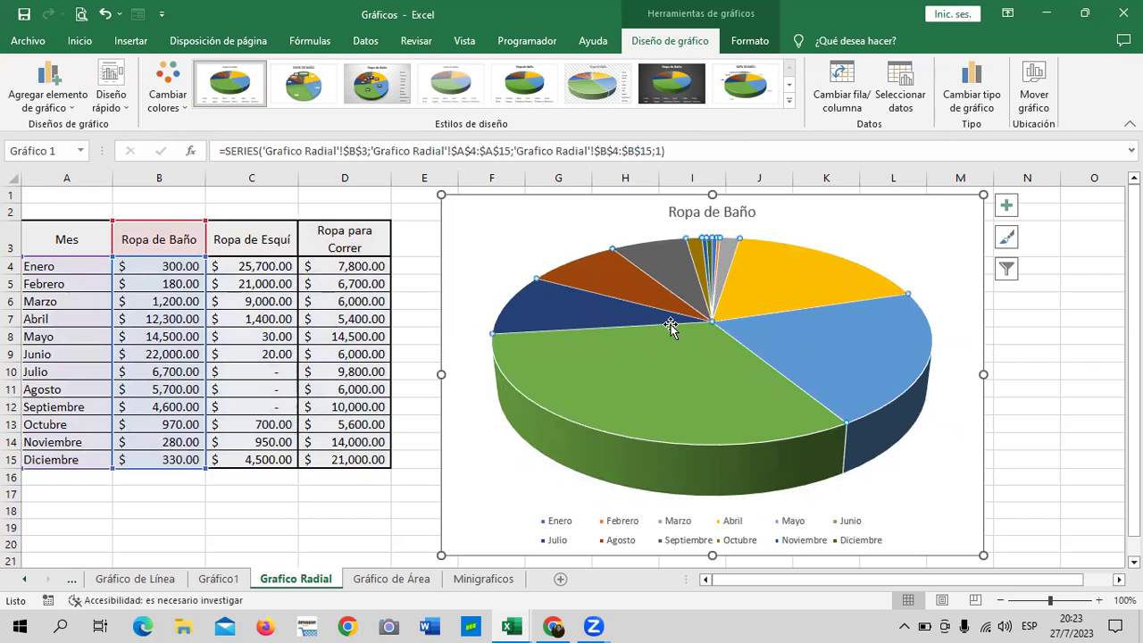
{"action": "mouse_move", "coordinate": [669, 328]}
{"action": "left_click", "coordinate": [758, 88]}
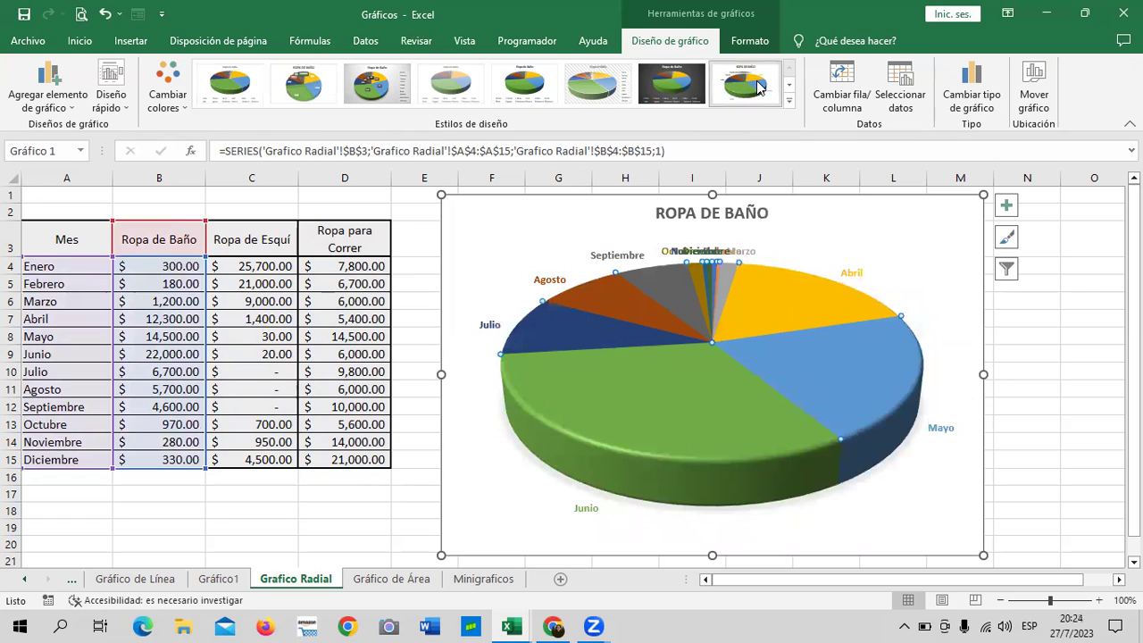
{"action": "left_click", "coordinate": [790, 100]}
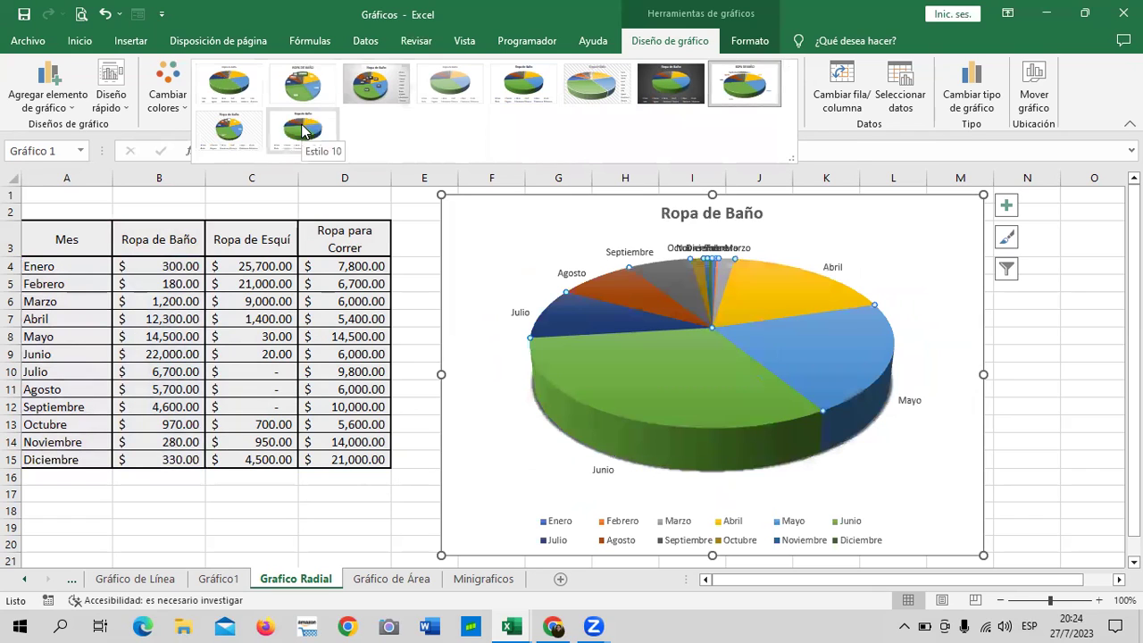
{"action": "left_click", "coordinate": [218, 149]}
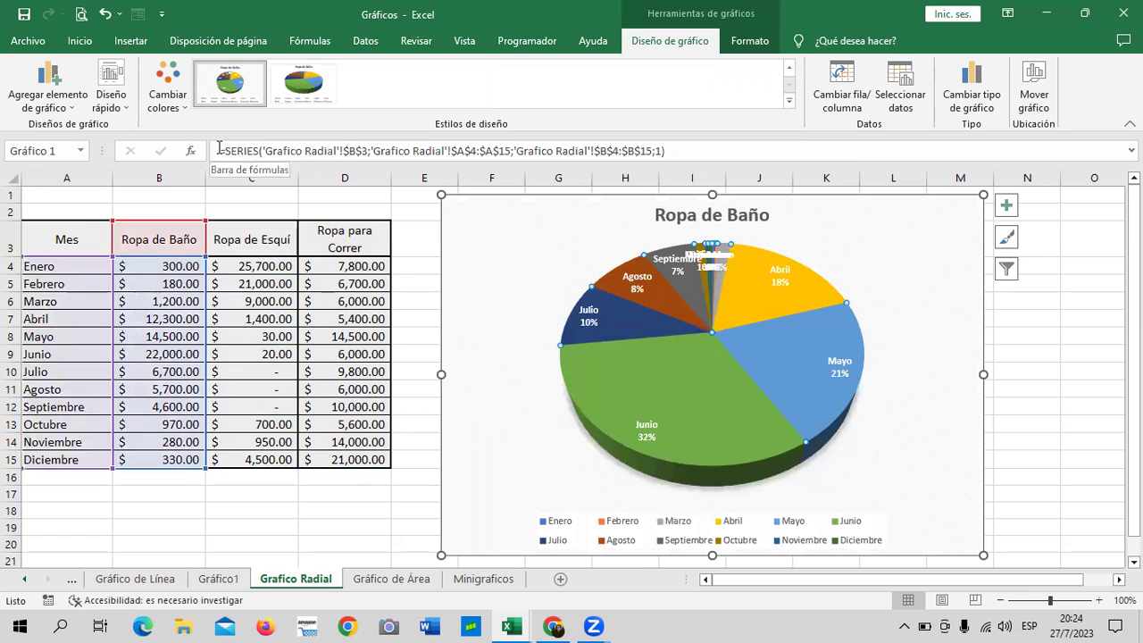
- Fill both the plot area and the chart area with black
{"action": "left_click", "coordinate": [924, 303]}
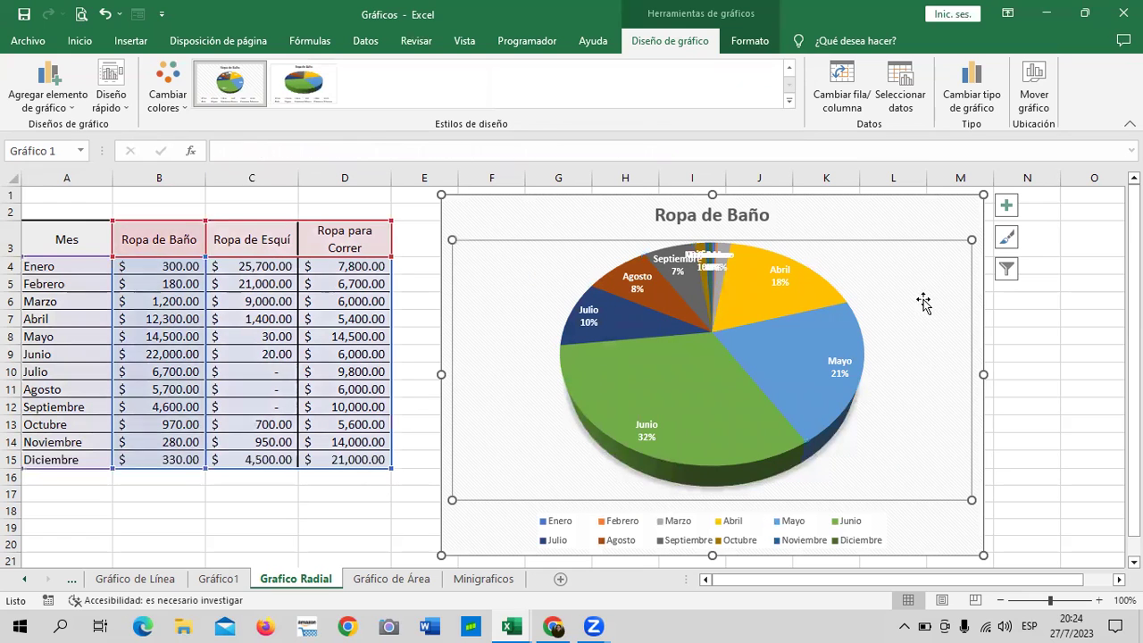
{"action": "left_click", "coordinate": [751, 41]}
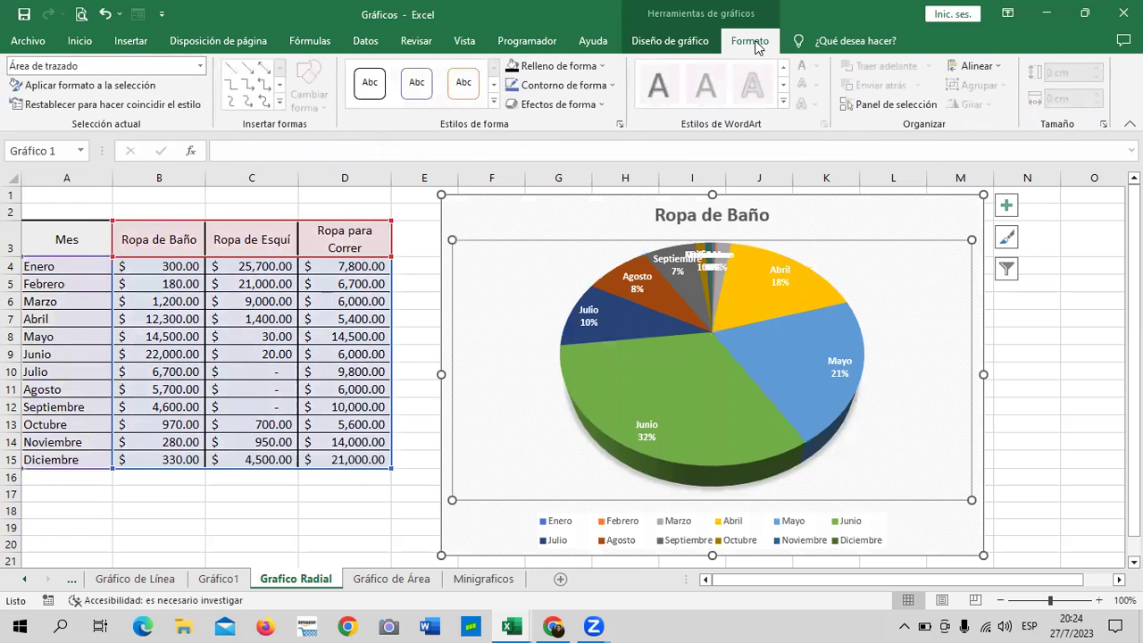
{"action": "left_click", "coordinate": [546, 66]}
{"action": "left_click", "coordinate": [525, 123]}
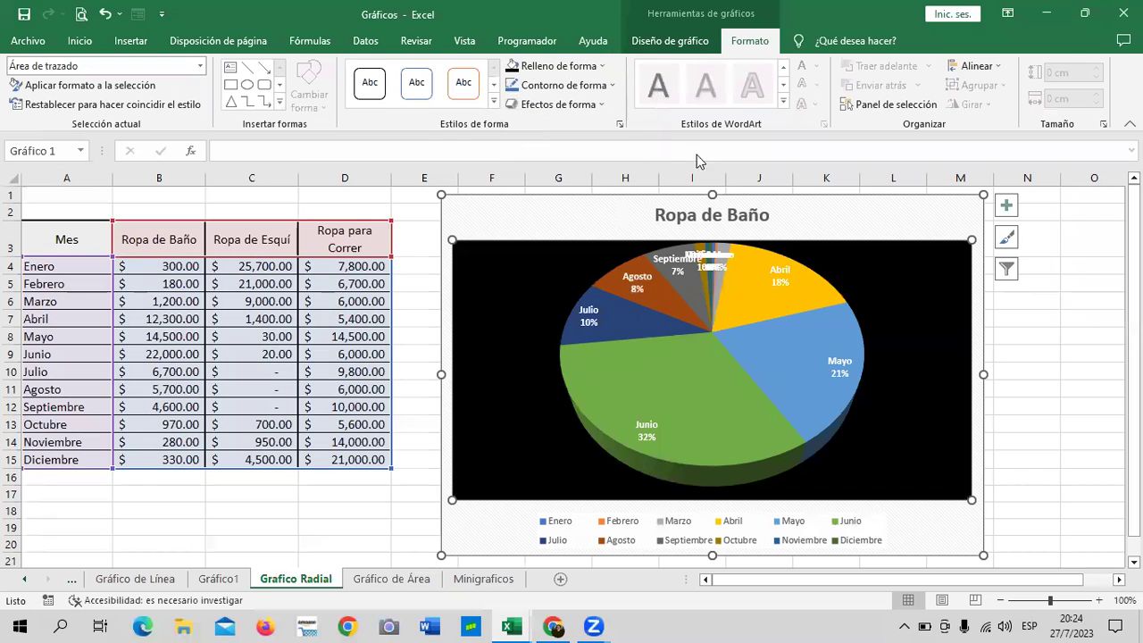
{"action": "scroll", "coordinate": [890, 447], "scroll_direction": "down", "scroll_amount": 2}
{"action": "scroll", "coordinate": [889, 448], "scroll_direction": "up", "scroll_amount": 2}
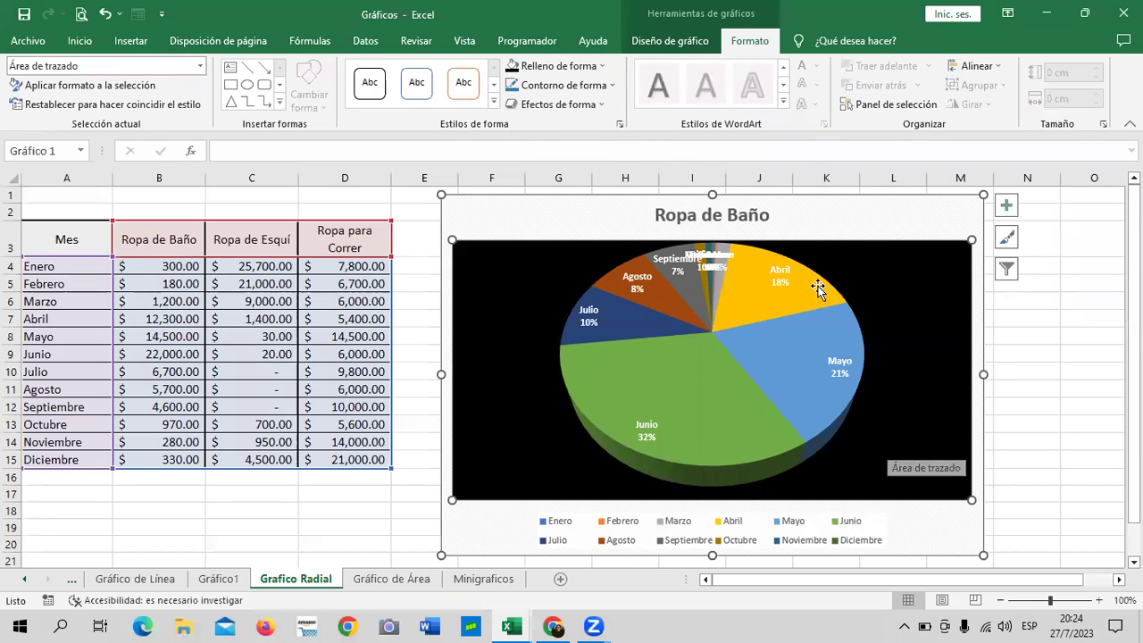
{"action": "left_click", "coordinate": [833, 222]}
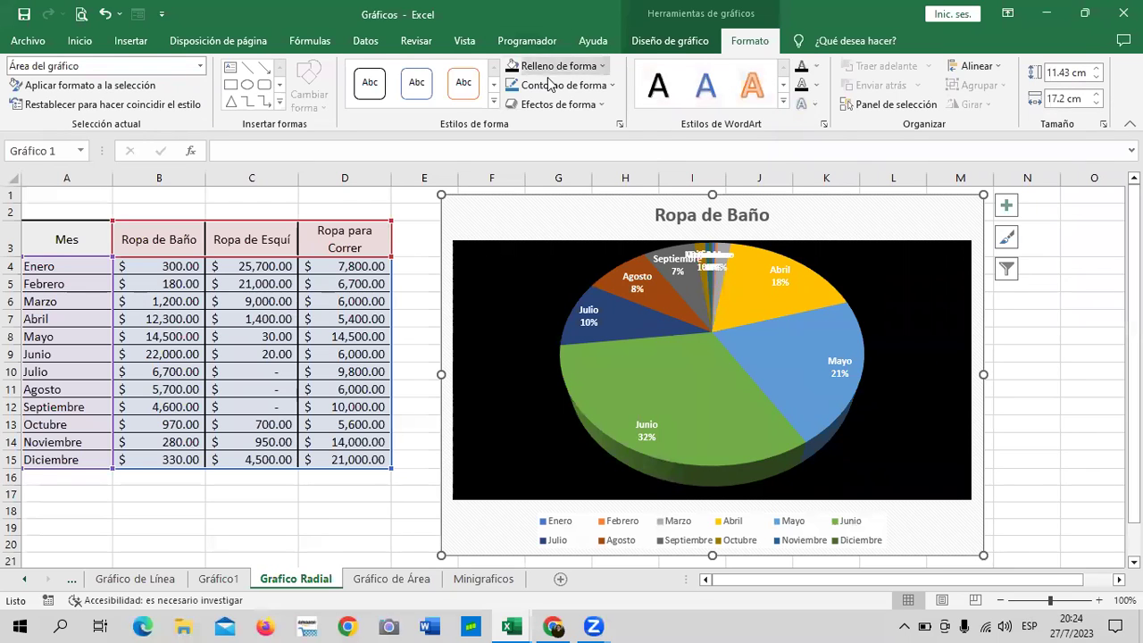
{"action": "left_click", "coordinate": [603, 66]}
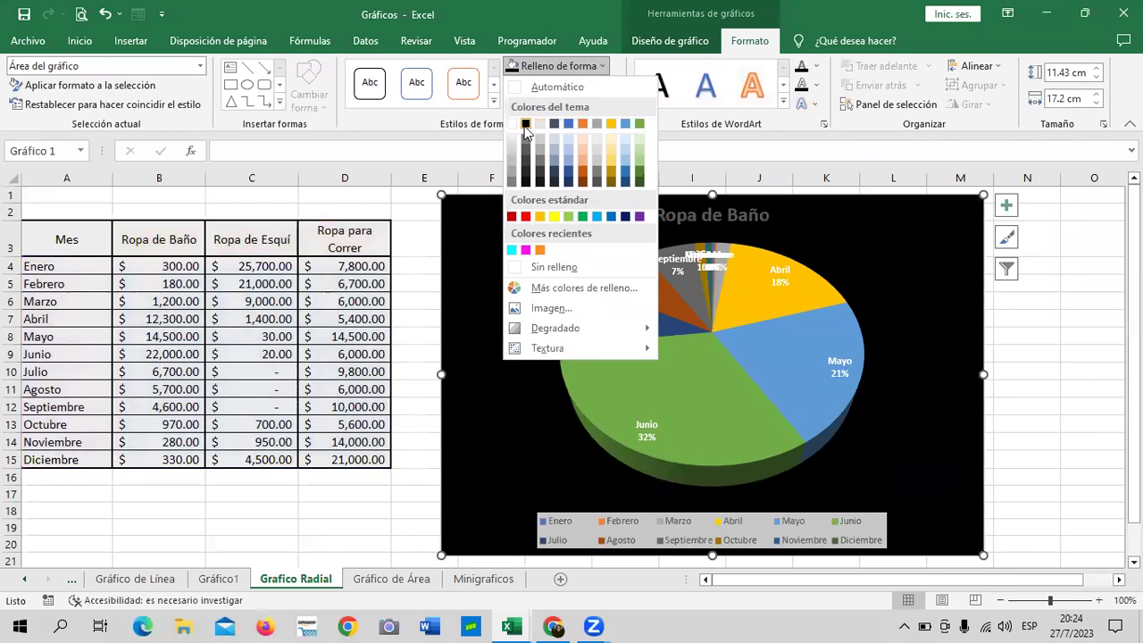
{"action": "left_click", "coordinate": [525, 125]}
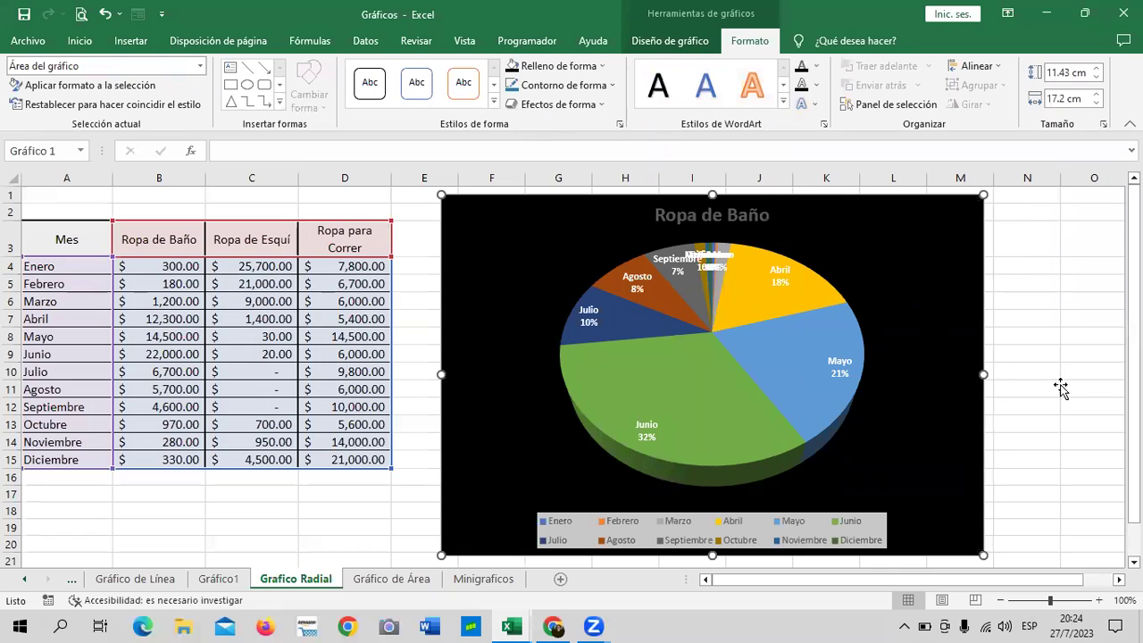
{"action": "left_click", "coordinate": [1054, 388]}
{"action": "left_click", "coordinate": [792, 378]}
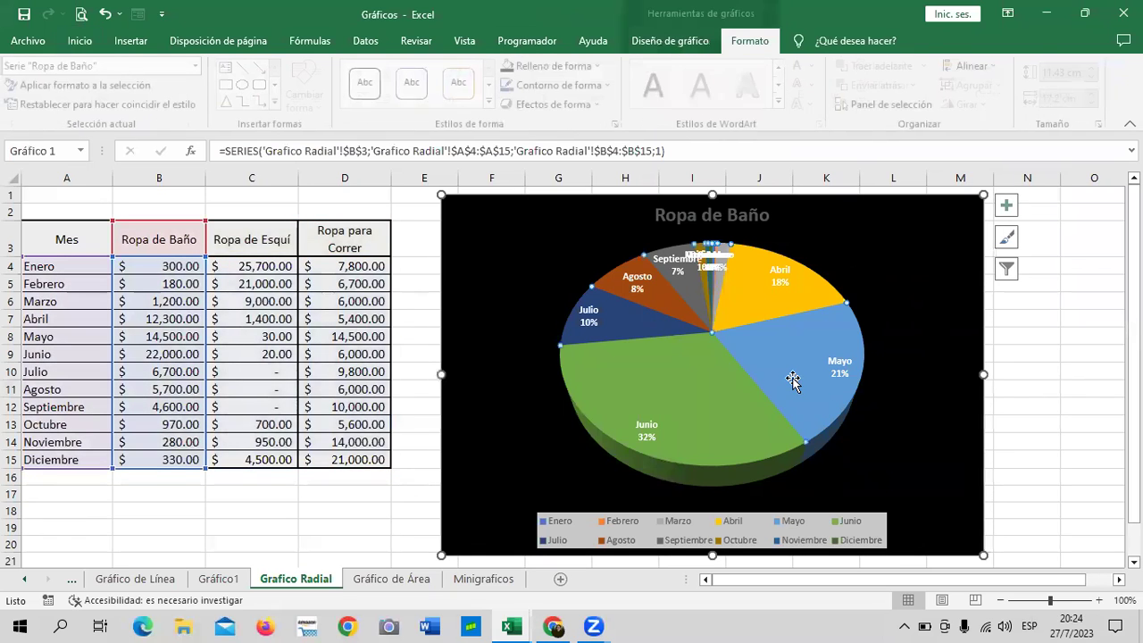
- Pull the Junio and Mayo slices out from the pie
{"action": "left_click", "coordinate": [727, 398]}
{"action": "left_click_drag", "start_coordinate": [727, 399], "coordinate": [723, 407]}
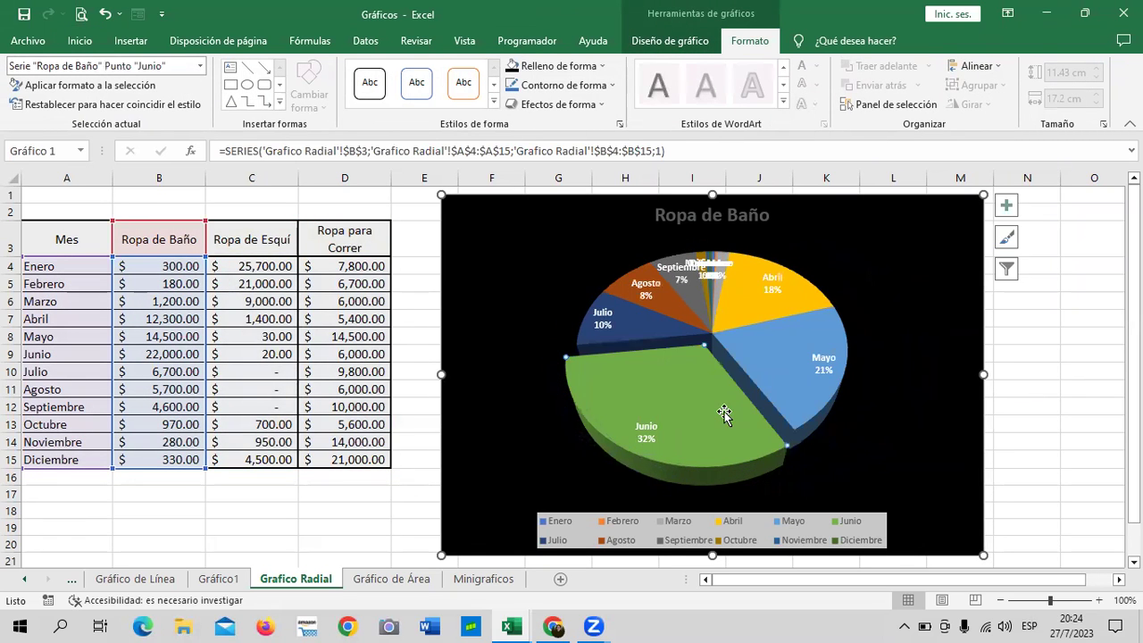
{"action": "left_click_drag", "start_coordinate": [770, 359], "coordinate": [752, 272]}
{"action": "left_click", "coordinate": [680, 268]}
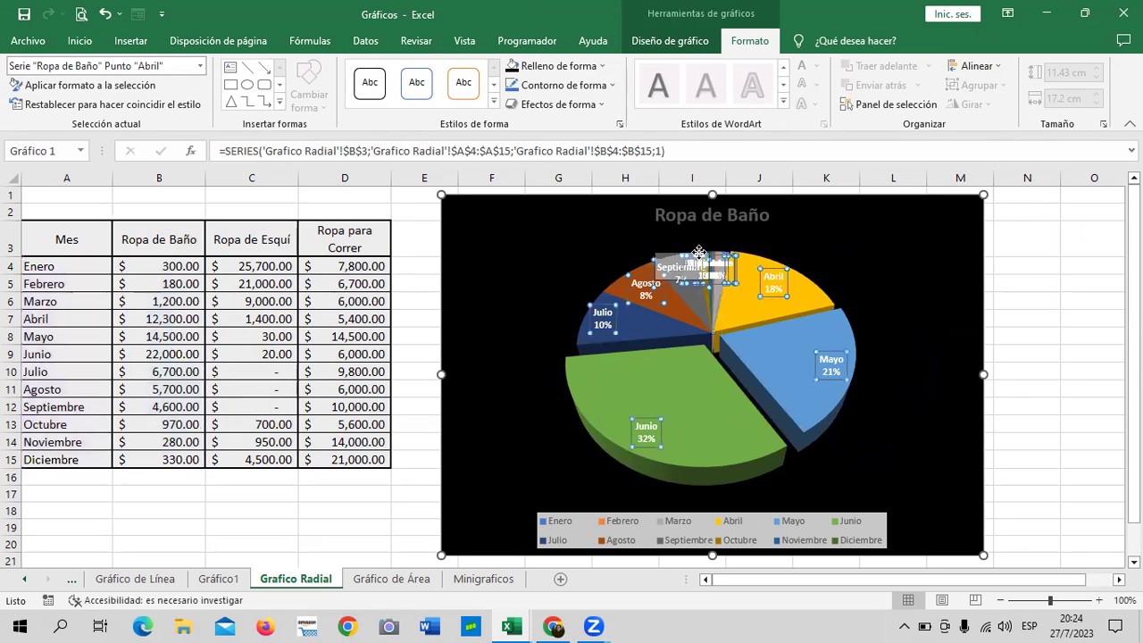
{"action": "left_click", "coordinate": [692, 382]}
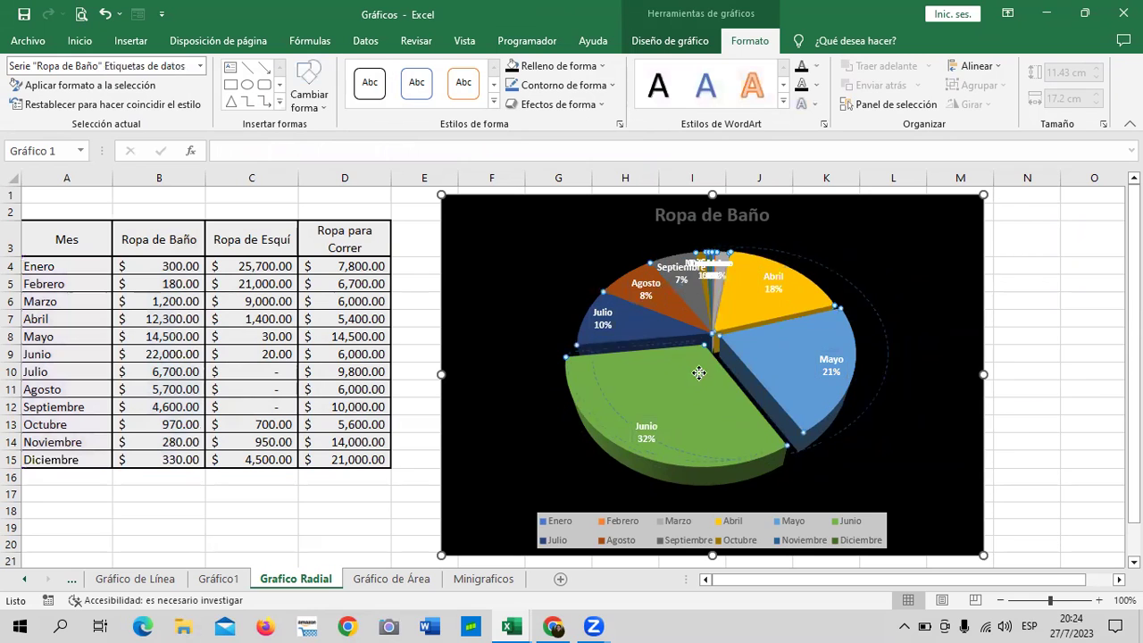
{"action": "left_click_drag", "start_coordinate": [702, 368], "coordinate": [705, 371]}
{"action": "left_click", "coordinate": [891, 443]}
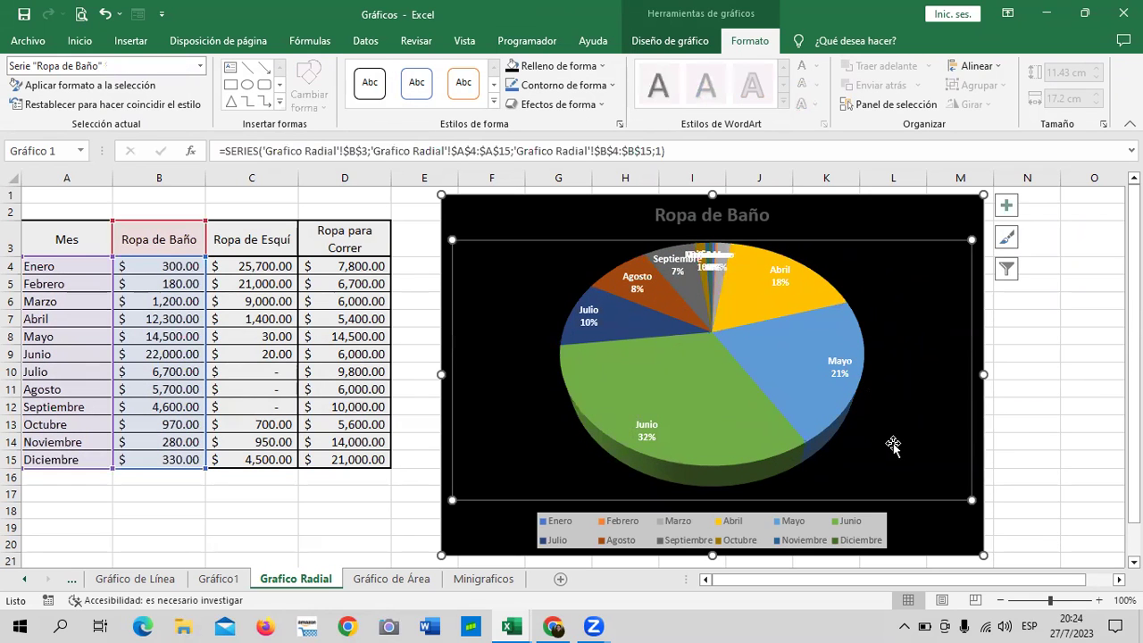
{"action": "scroll", "coordinate": [889, 440], "scroll_direction": "down", "scroll_amount": 1}
{"action": "scroll", "coordinate": [885, 439], "scroll_direction": "down", "scroll_amount": 1}
{"action": "scroll", "coordinate": [885, 439], "scroll_direction": "up", "scroll_amount": 1}
{"action": "left_click", "coordinate": [885, 446]}
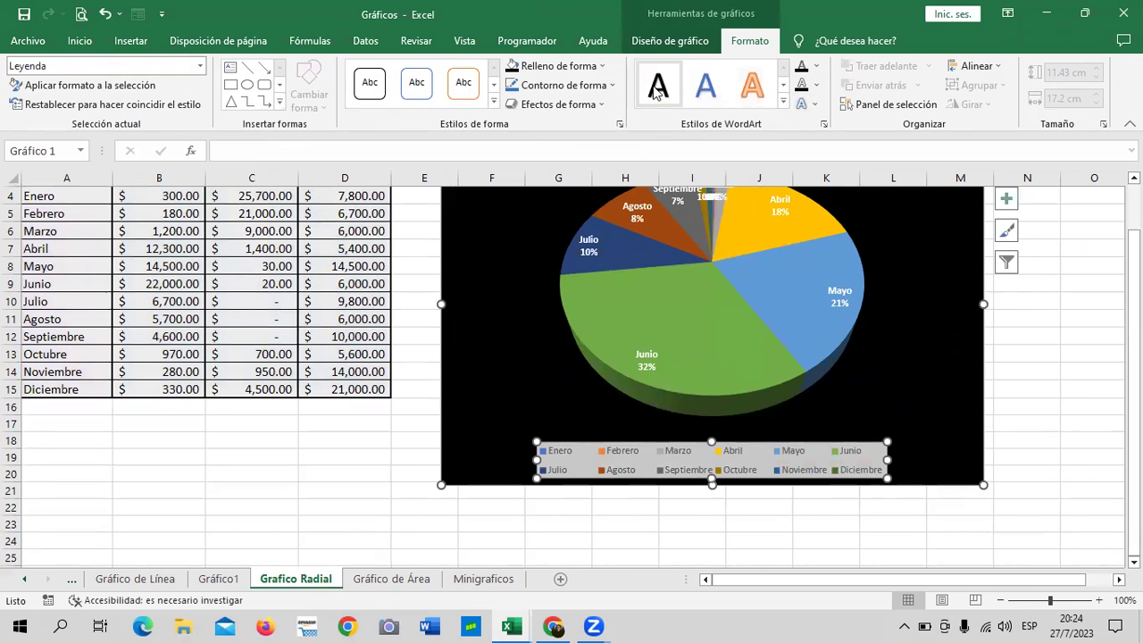
{"action": "left_click", "coordinate": [1018, 404]}
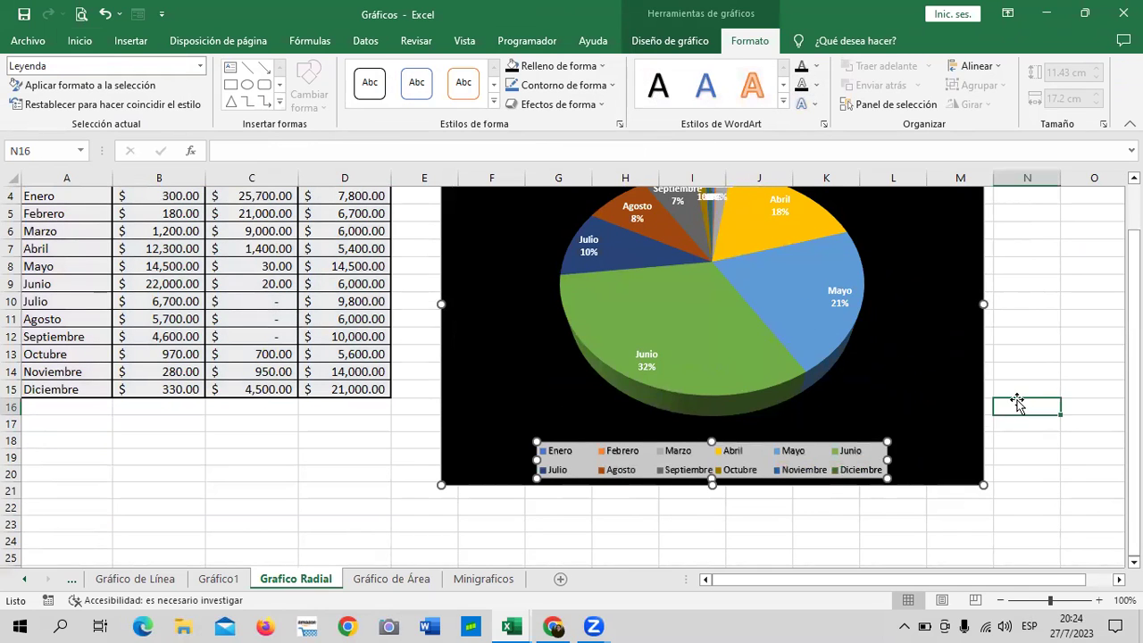
{"action": "scroll", "coordinate": [1018, 403], "scroll_direction": "up", "scroll_amount": 1}
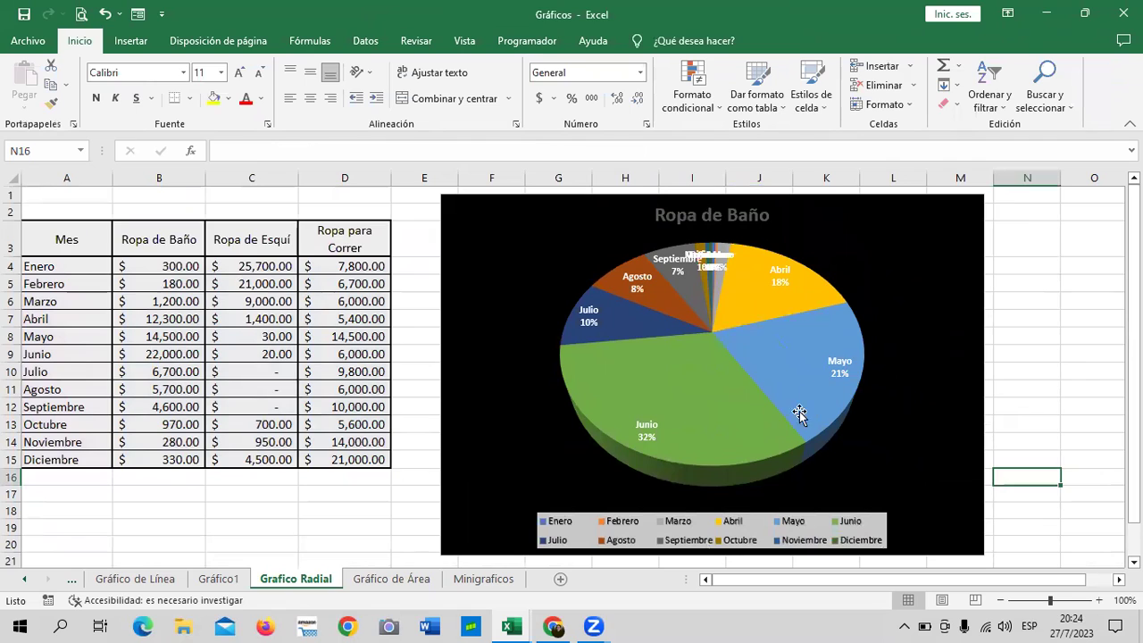
- Drag the whole pie series outward so every slice stands apart
{"action": "left_click", "coordinate": [759, 434]}
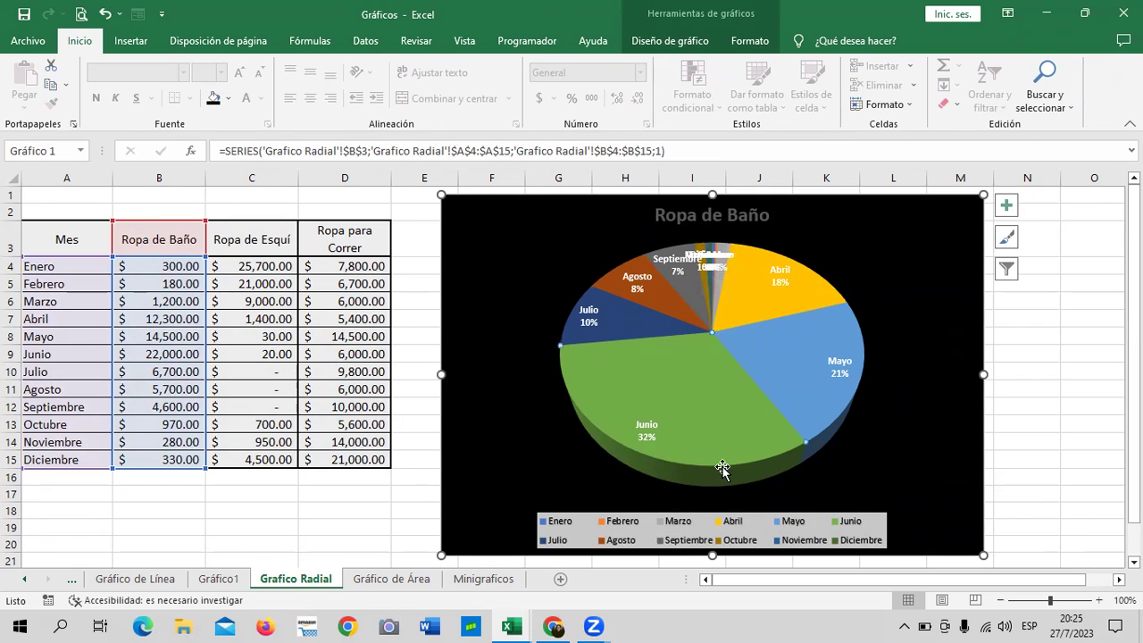
{"action": "left_click", "coordinate": [774, 353]}
{"action": "left_click", "coordinate": [778, 274]}
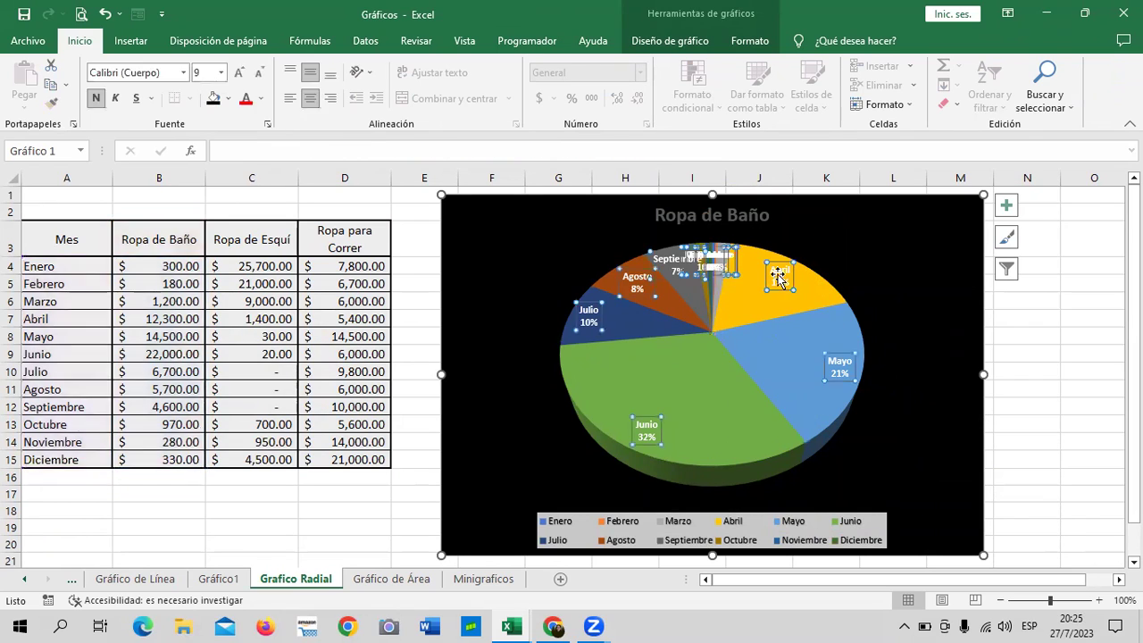
{"action": "left_click", "coordinate": [753, 435]}
{"action": "left_click_drag", "start_coordinate": [753, 435], "coordinate": [756, 443]}
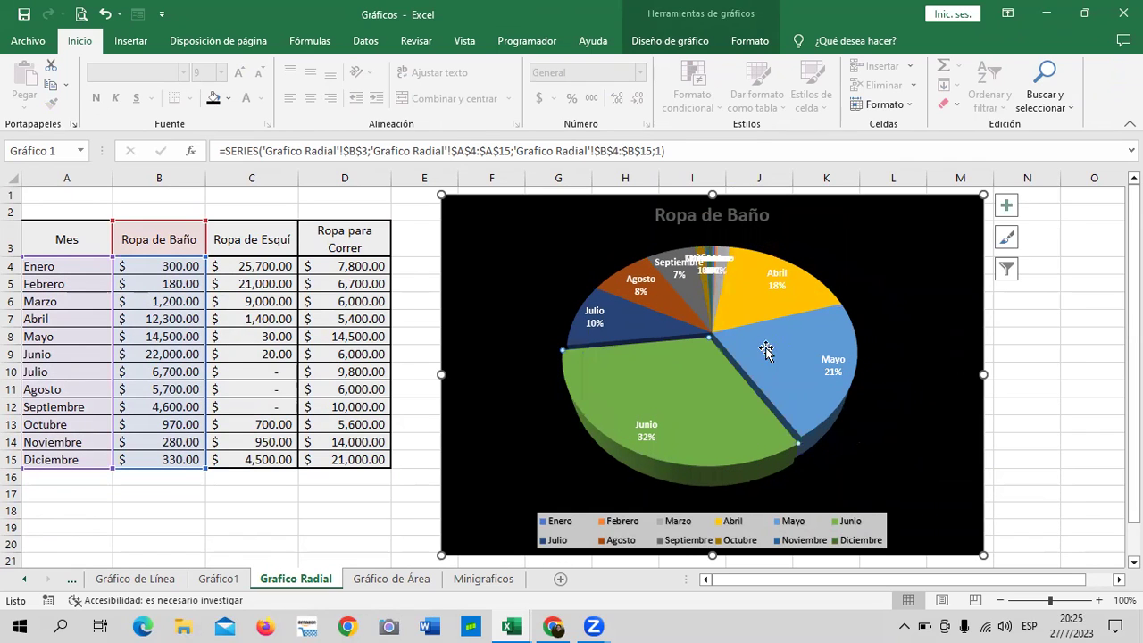
{"action": "left_click", "coordinate": [757, 288]}
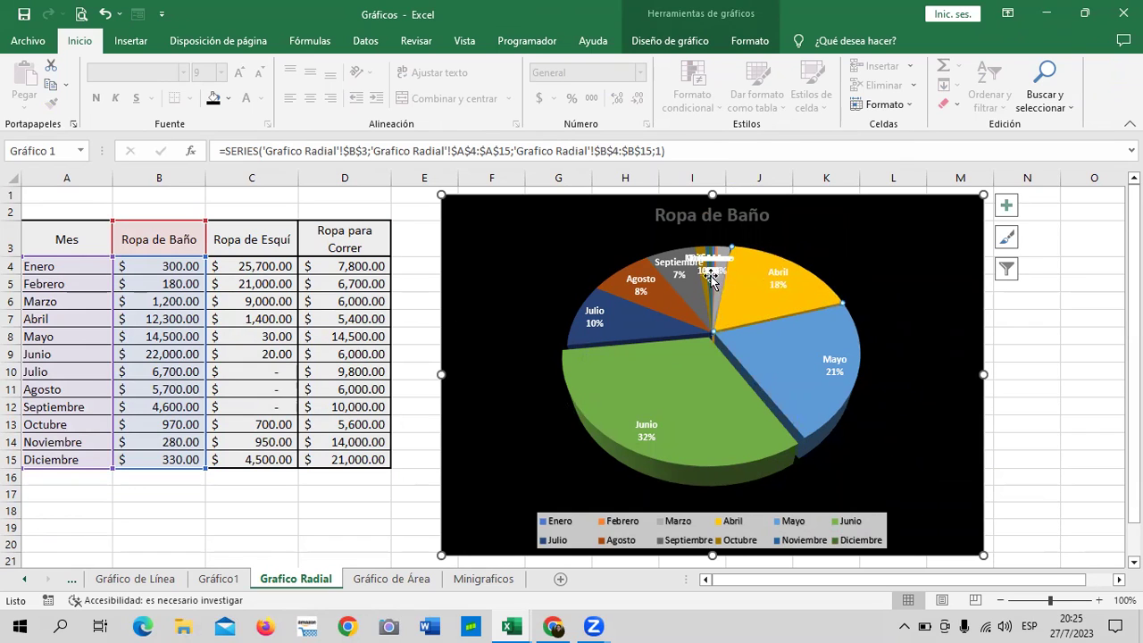
{"action": "left_click", "coordinate": [719, 268]}
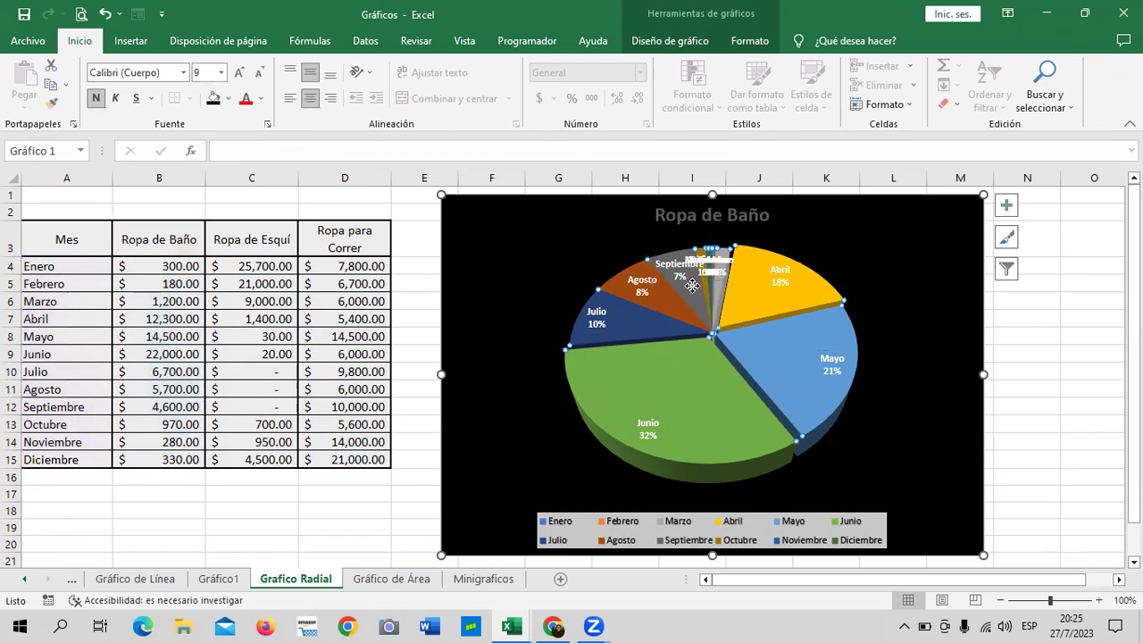
{"action": "left_click", "coordinate": [665, 299]}
{"action": "left_click", "coordinate": [907, 265]}
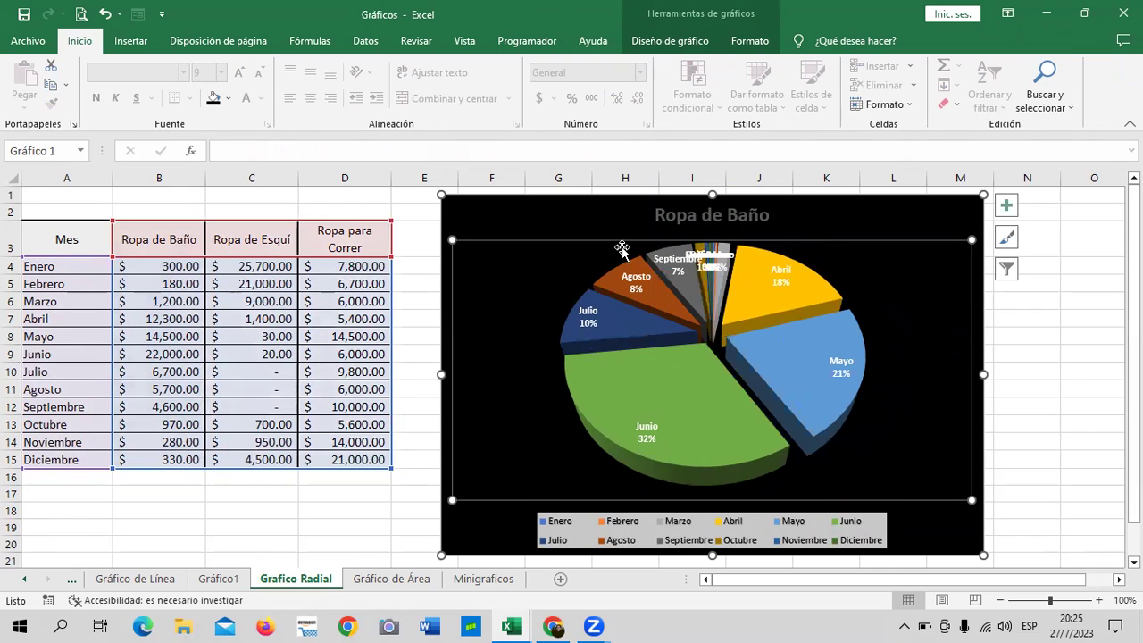
- Move the Diciembre, Septiembre and Julio data labels outward, clear of their slices
{"action": "left_click", "coordinate": [701, 256]}
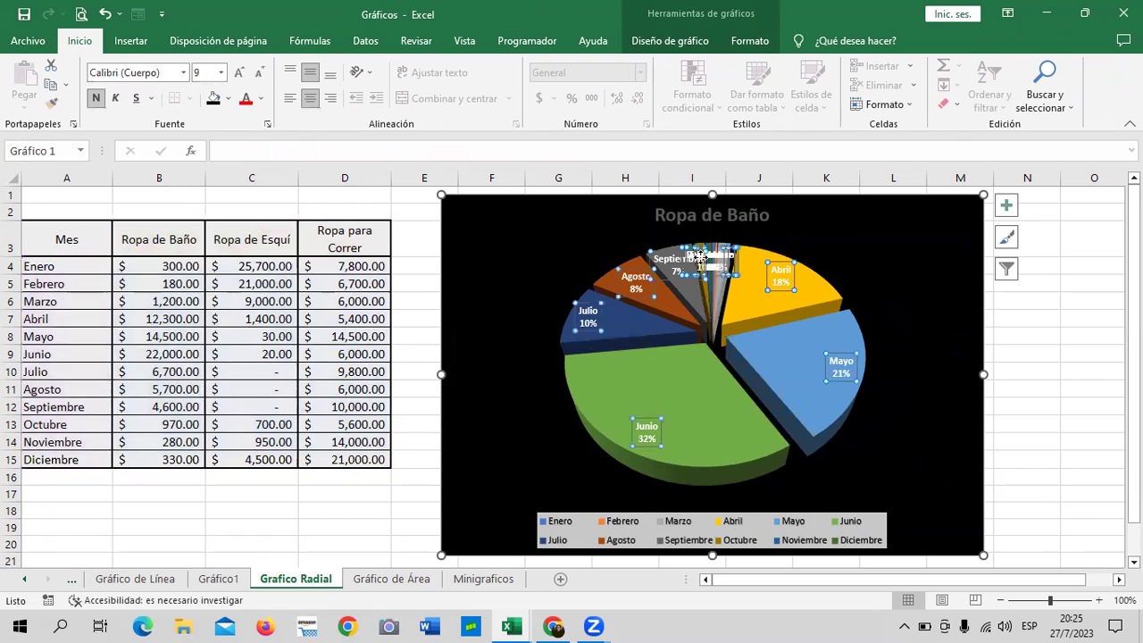
{"action": "left_click", "coordinate": [708, 255]}
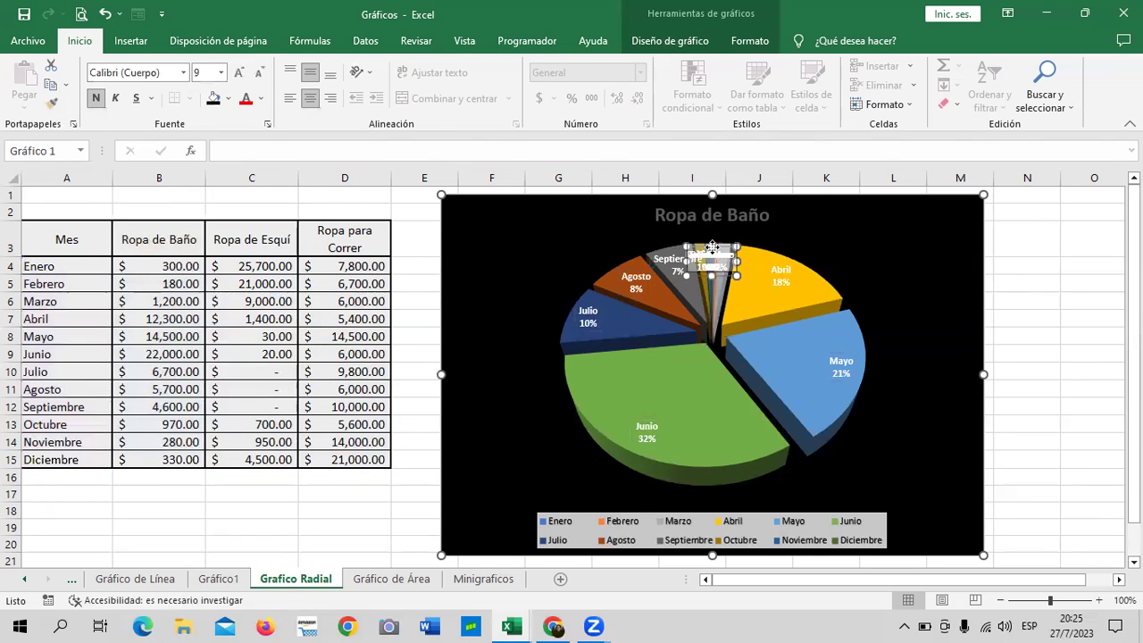
{"action": "left_click_drag", "start_coordinate": [721, 237], "coordinate": [730, 222]}
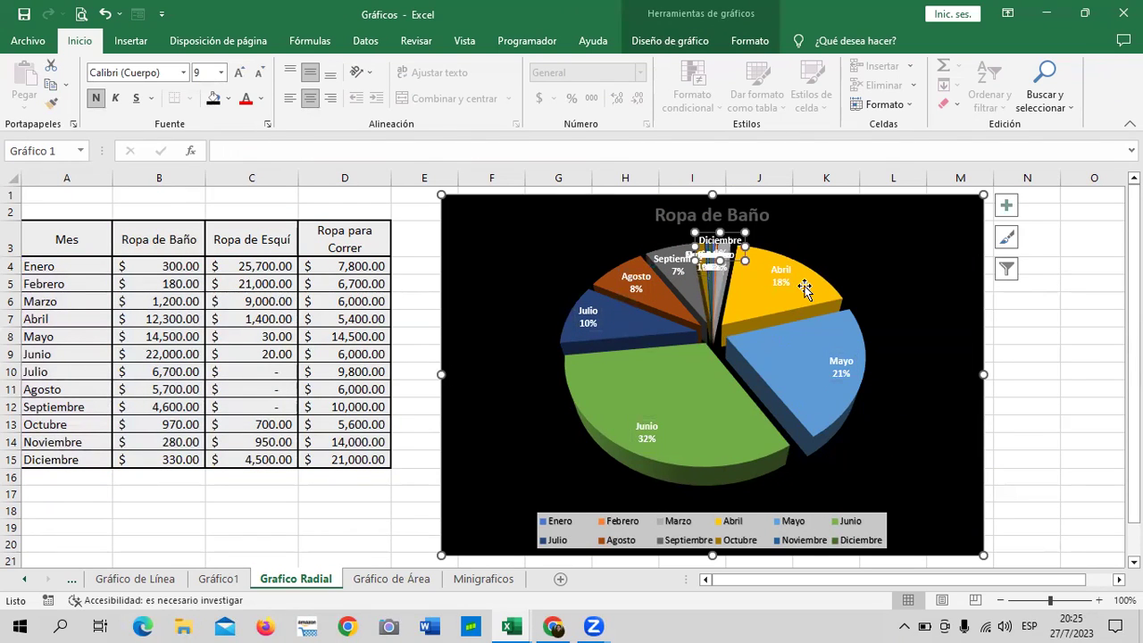
{"action": "left_click", "coordinate": [677, 264]}
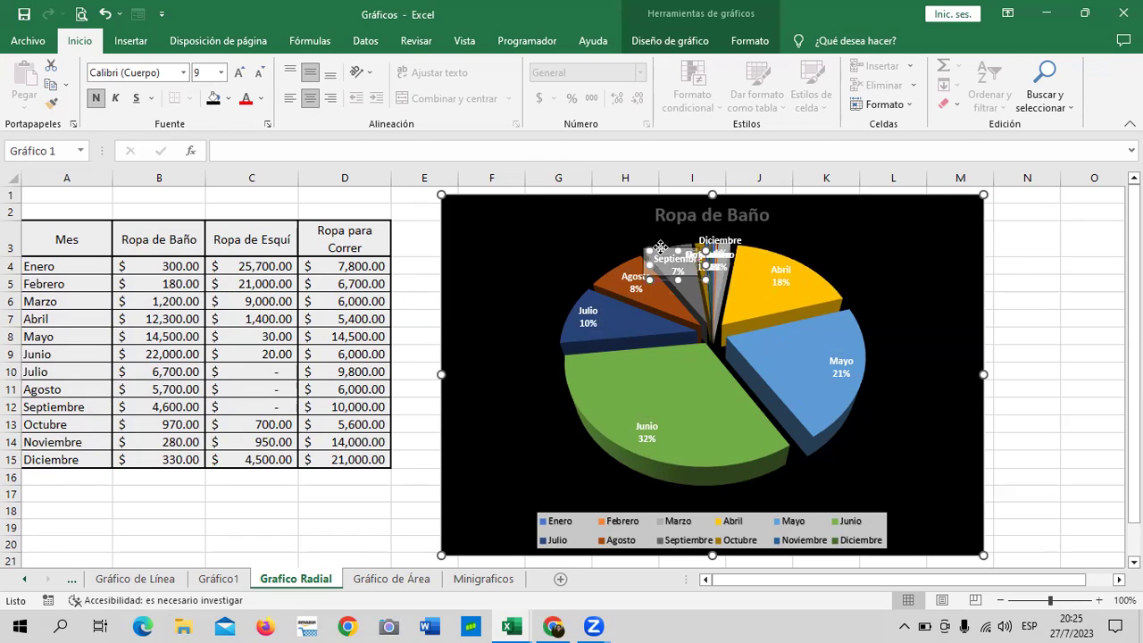
{"action": "left_click_drag", "start_coordinate": [624, 266], "coordinate": [572, 252]}
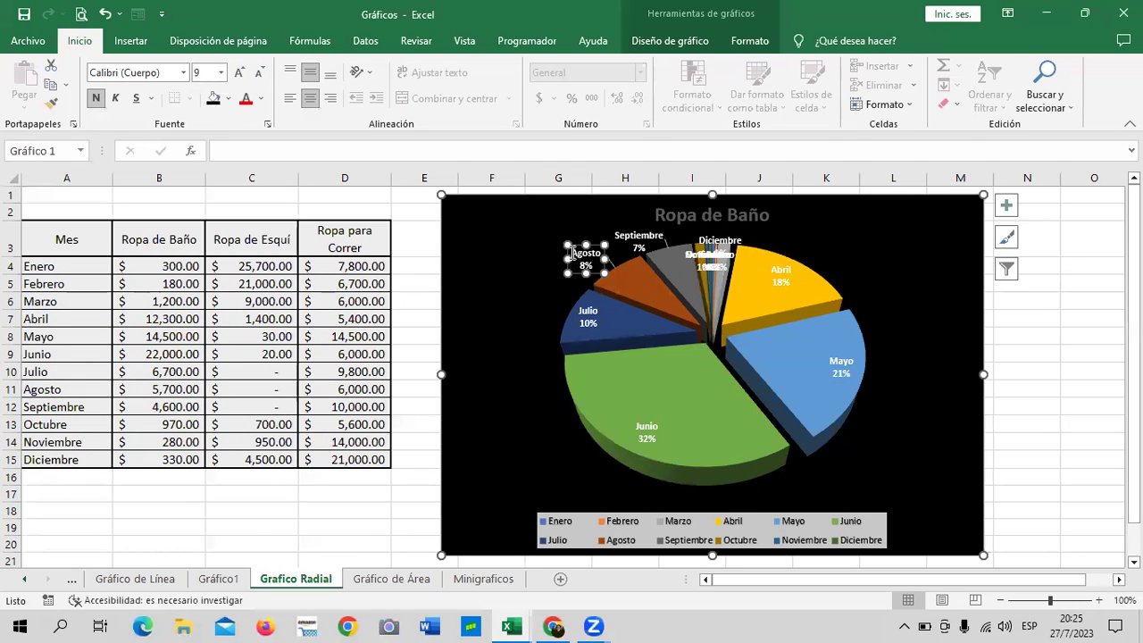
{"action": "left_click", "coordinate": [585, 320]}
{"action": "left_click_drag", "start_coordinate": [585, 318], "coordinate": [556, 300]}
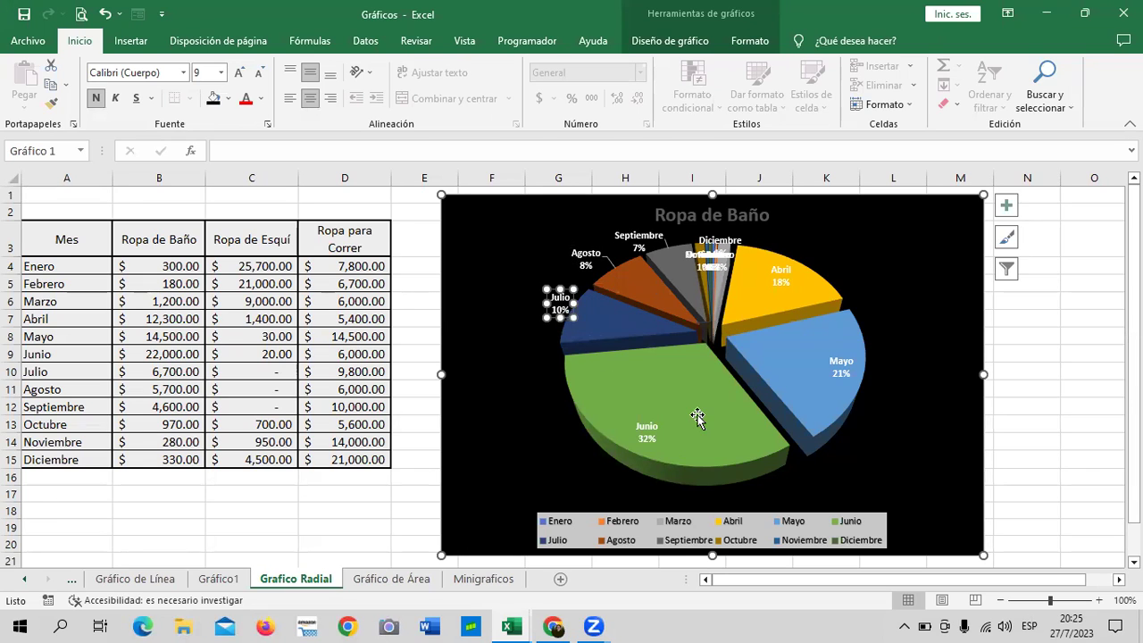
{"action": "mouse_move", "coordinate": [696, 417]}
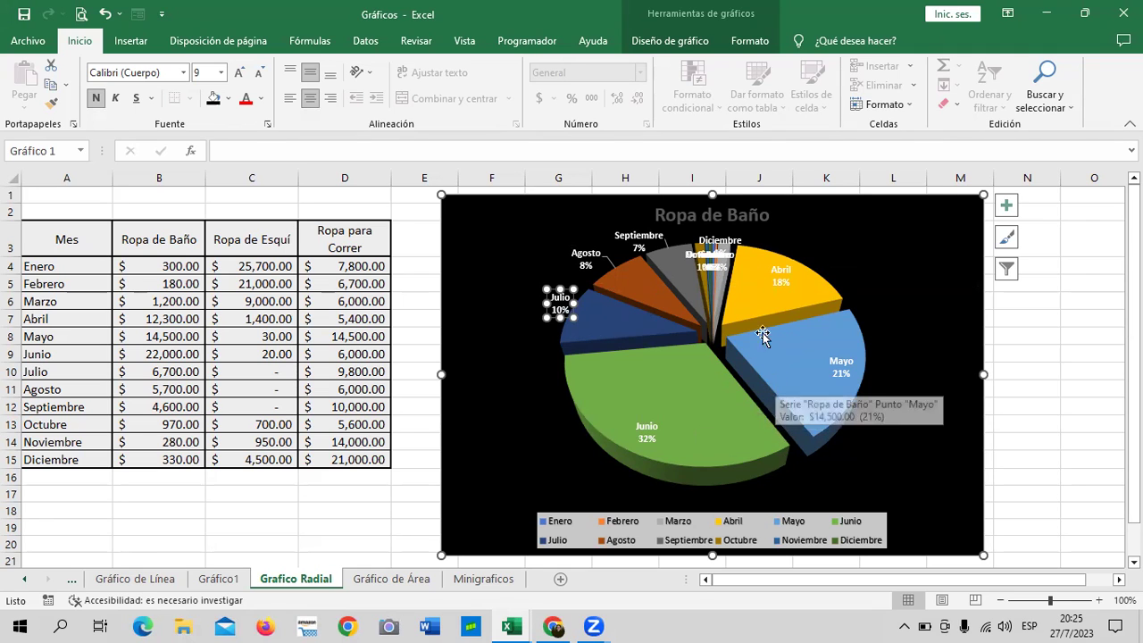
- Move the Abril, Diciembre and Noviembre labels up out of the crowded cluster
{"action": "left_click", "coordinate": [777, 276]}
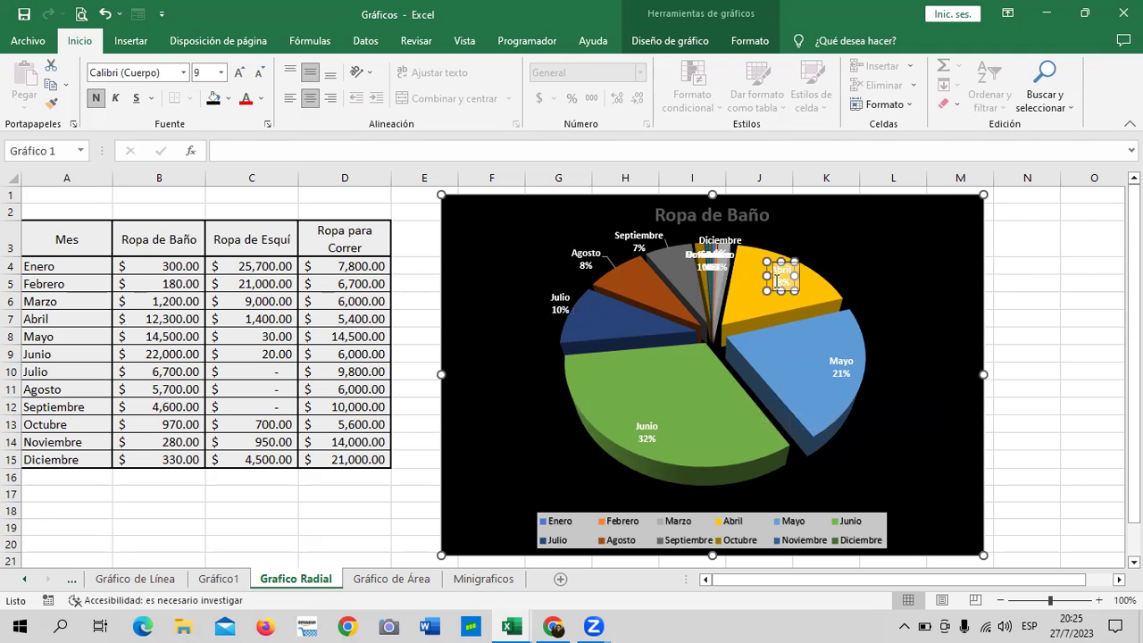
{"action": "left_click_drag", "start_coordinate": [777, 279], "coordinate": [785, 261]}
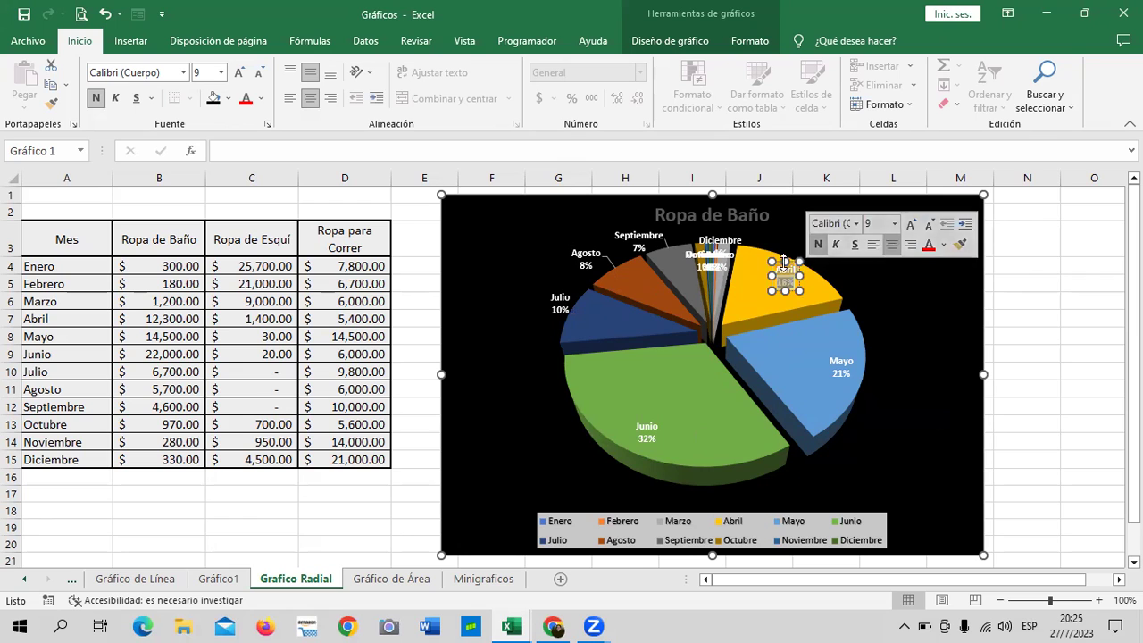
{"action": "left_click", "coordinate": [784, 265]}
{"action": "left_click", "coordinate": [788, 266]}
{"action": "left_click", "coordinate": [789, 268]}
{"action": "left_click_drag", "start_coordinate": [790, 268], "coordinate": [816, 249]}
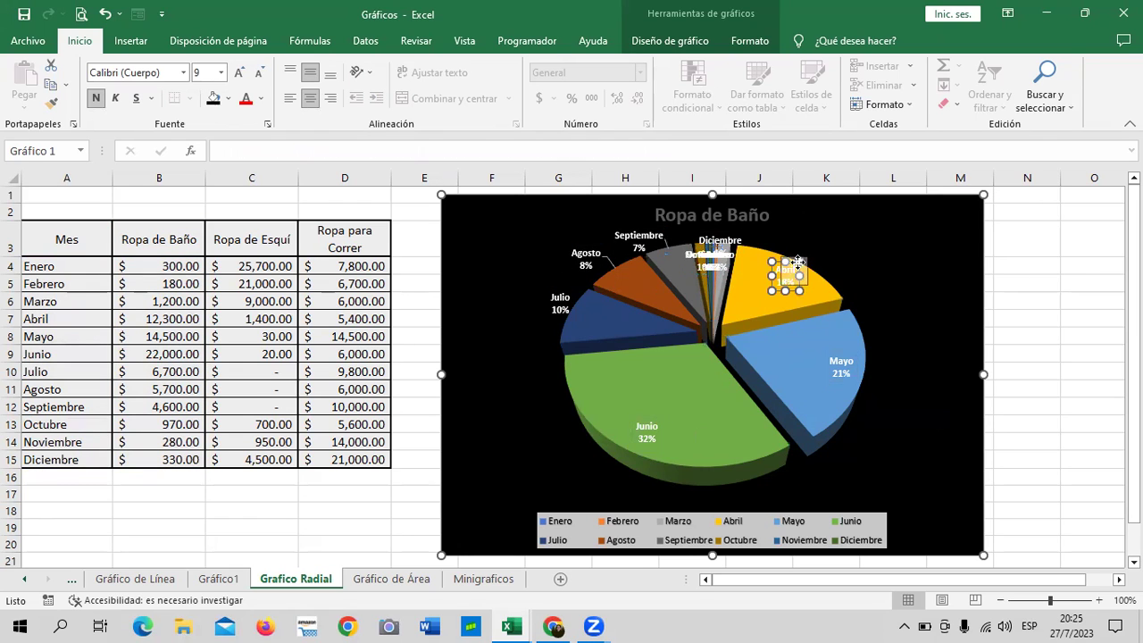
{"action": "left_click", "coordinate": [844, 364]}
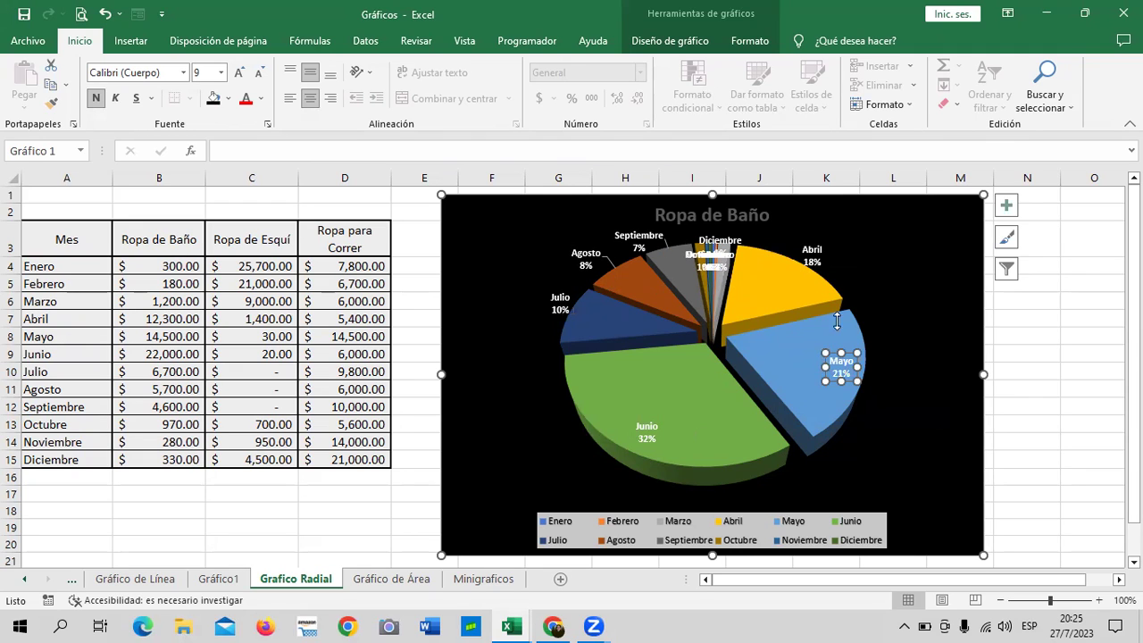
{"action": "left_click", "coordinate": [741, 236]}
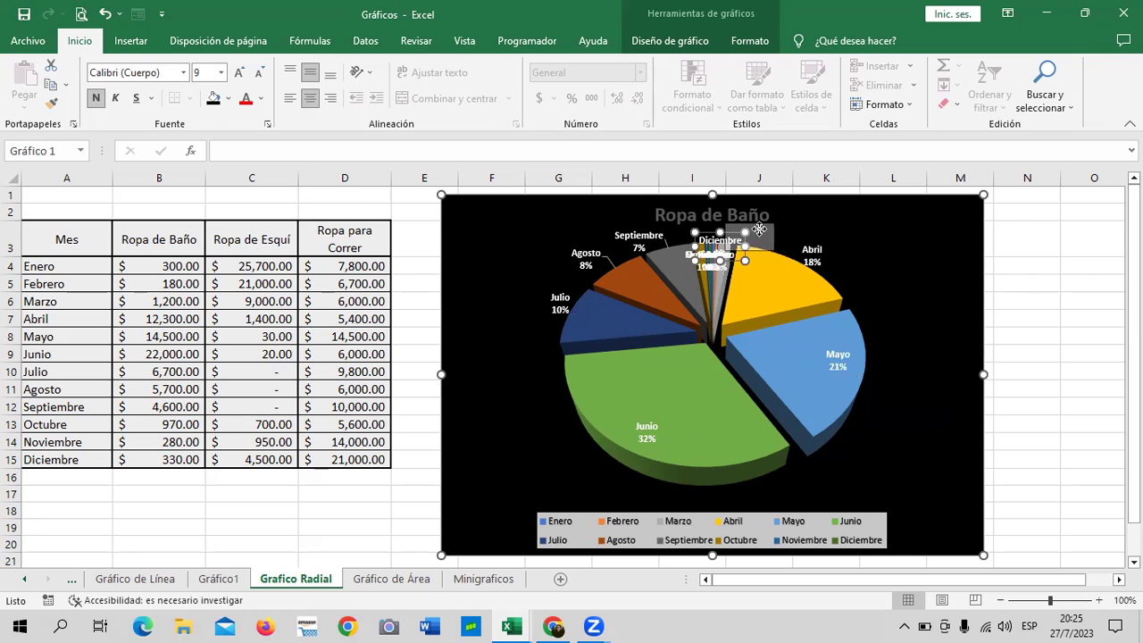
{"action": "left_click_drag", "start_coordinate": [742, 234], "coordinate": [783, 221]}
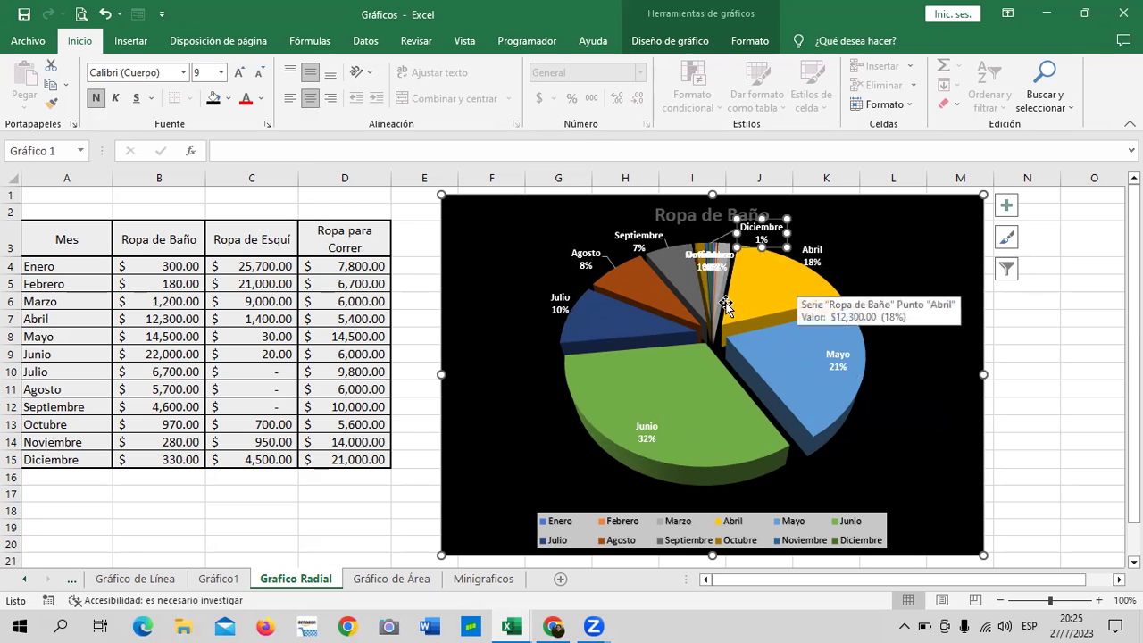
{"action": "left_click", "coordinate": [690, 243]}
{"action": "left_click_drag", "start_coordinate": [691, 239], "coordinate": [672, 212]}
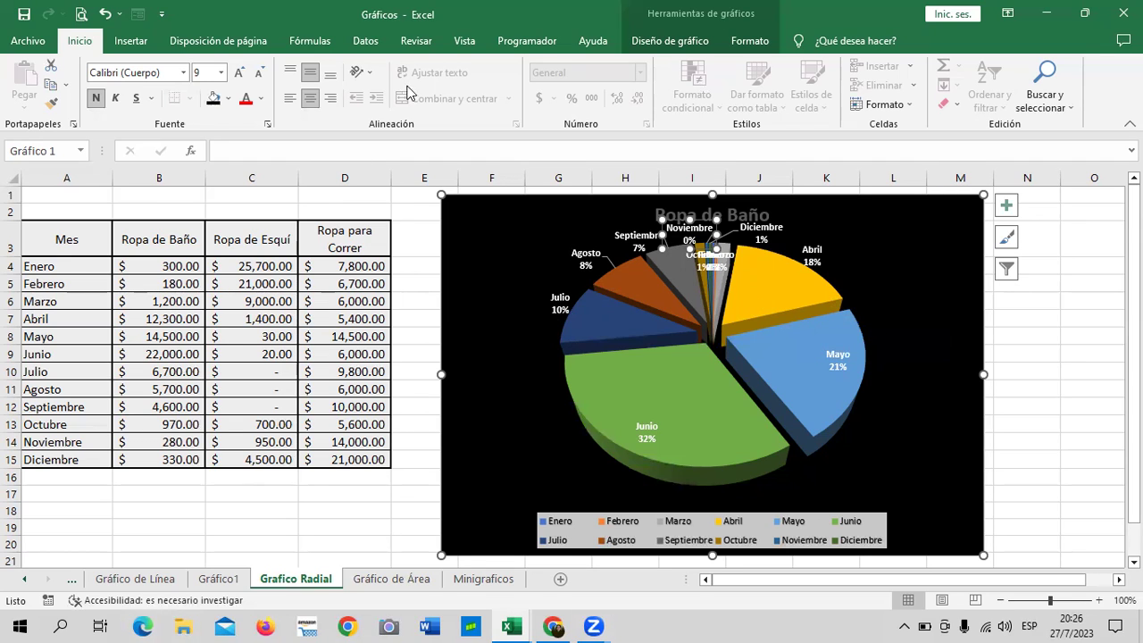
{"action": "mouse_move", "coordinate": [755, 279]}
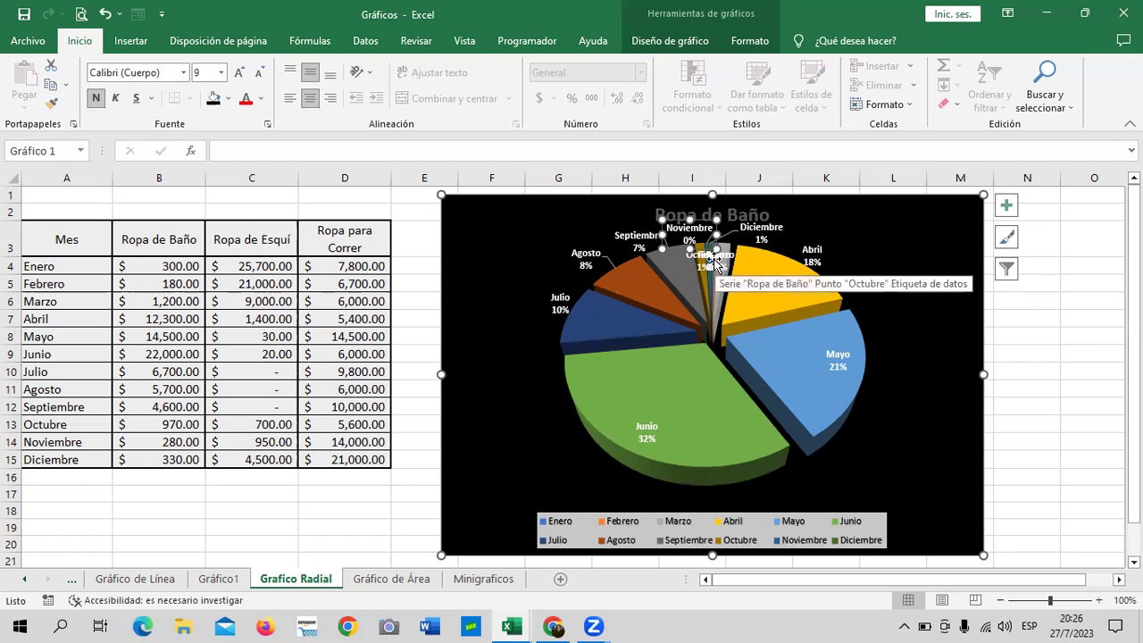
- Open the Mover gráfico dialog for the Ropa de Baño pie from Diseño de gráfico
{"action": "left_click", "coordinate": [1027, 459]}
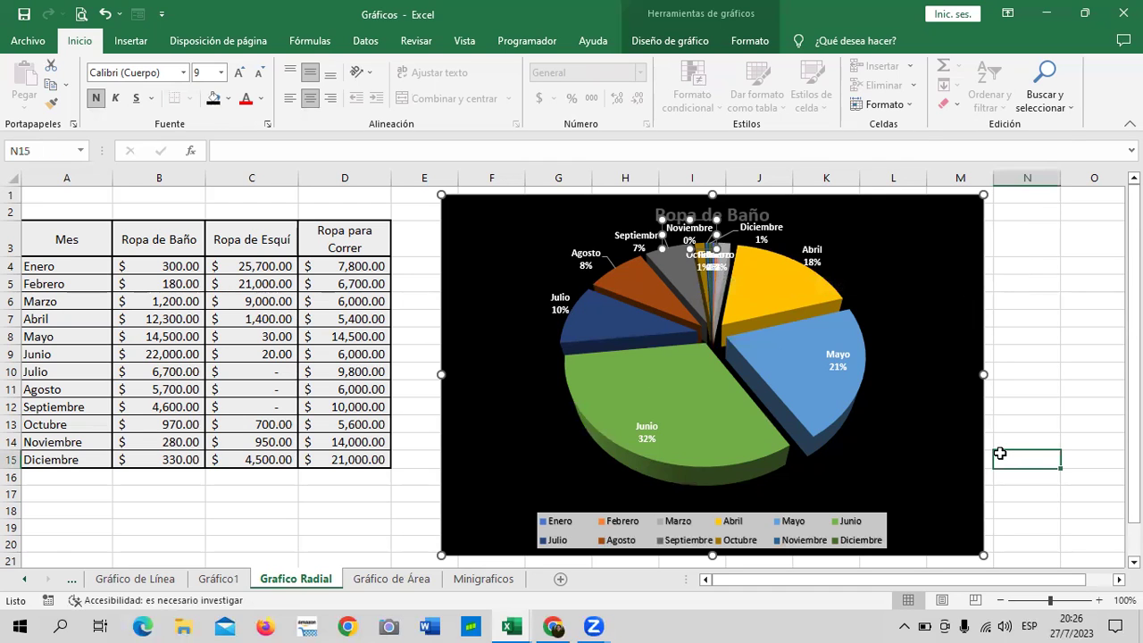
{"action": "left_click", "coordinate": [882, 266]}
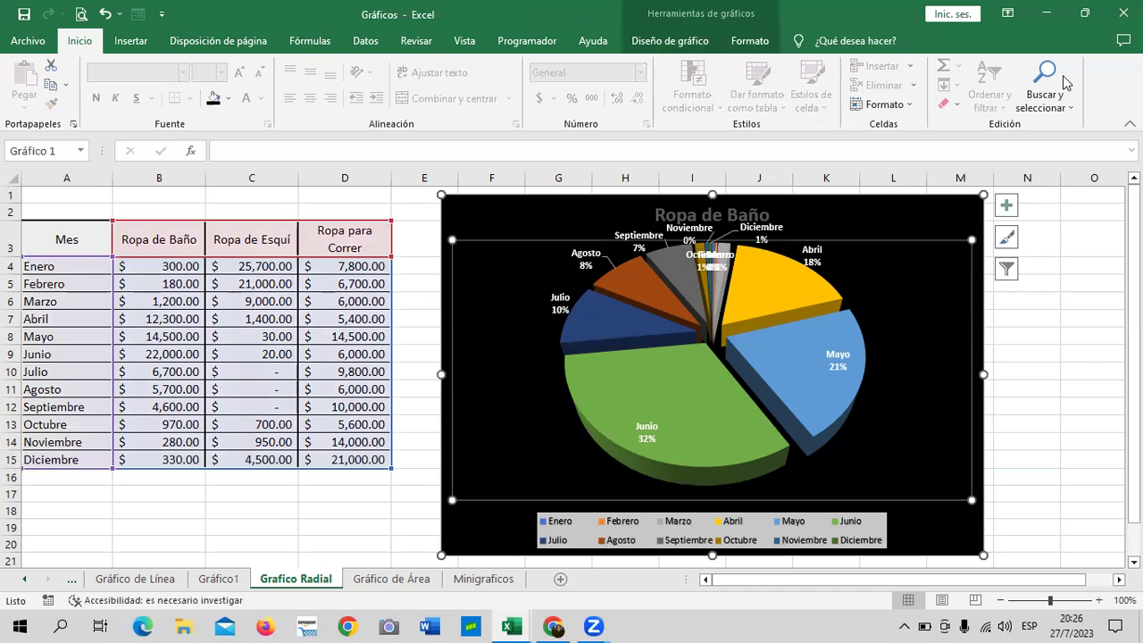
{"action": "left_click", "coordinate": [670, 41]}
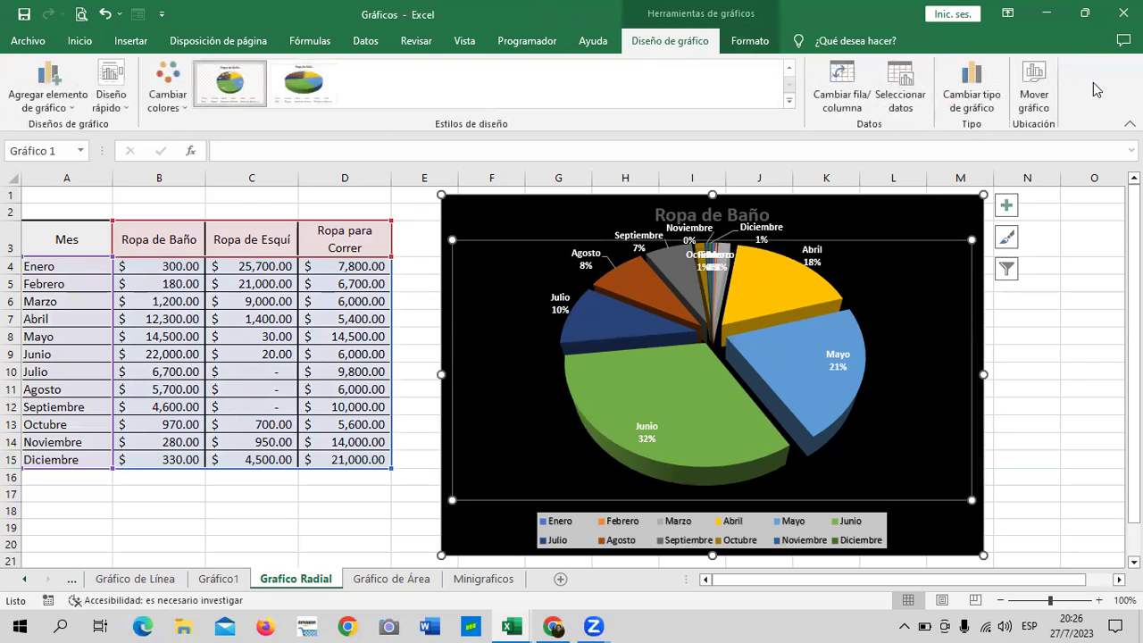
{"action": "left_click", "coordinate": [1033, 89]}
{"action": "left_click", "coordinate": [740, 296]}
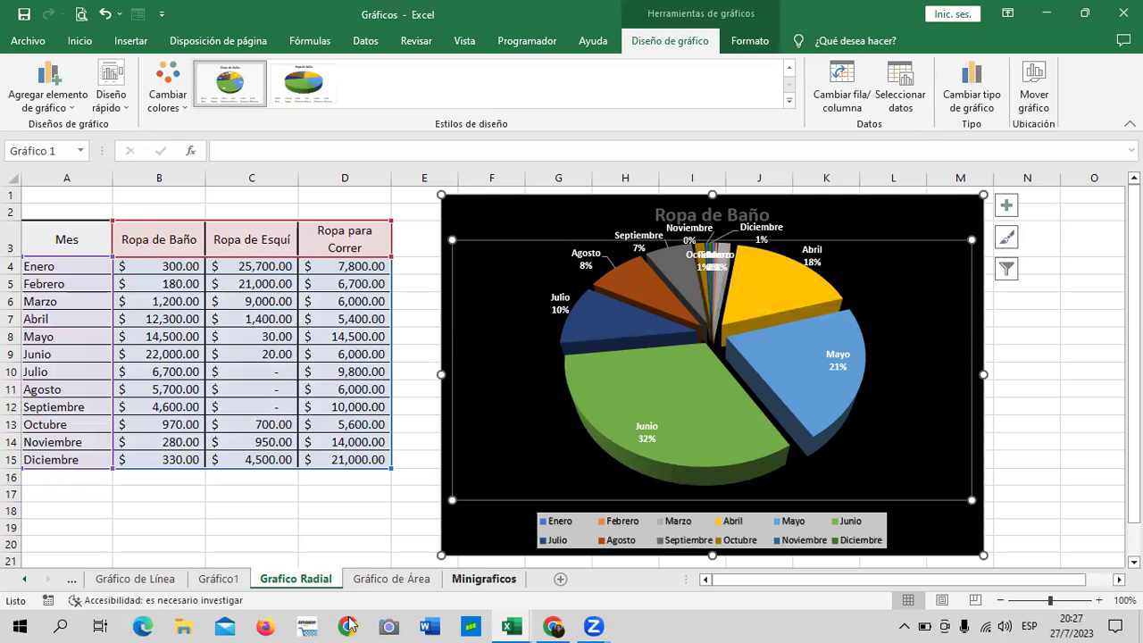
{"action": "key", "text": "ctrl+Page_Up"}
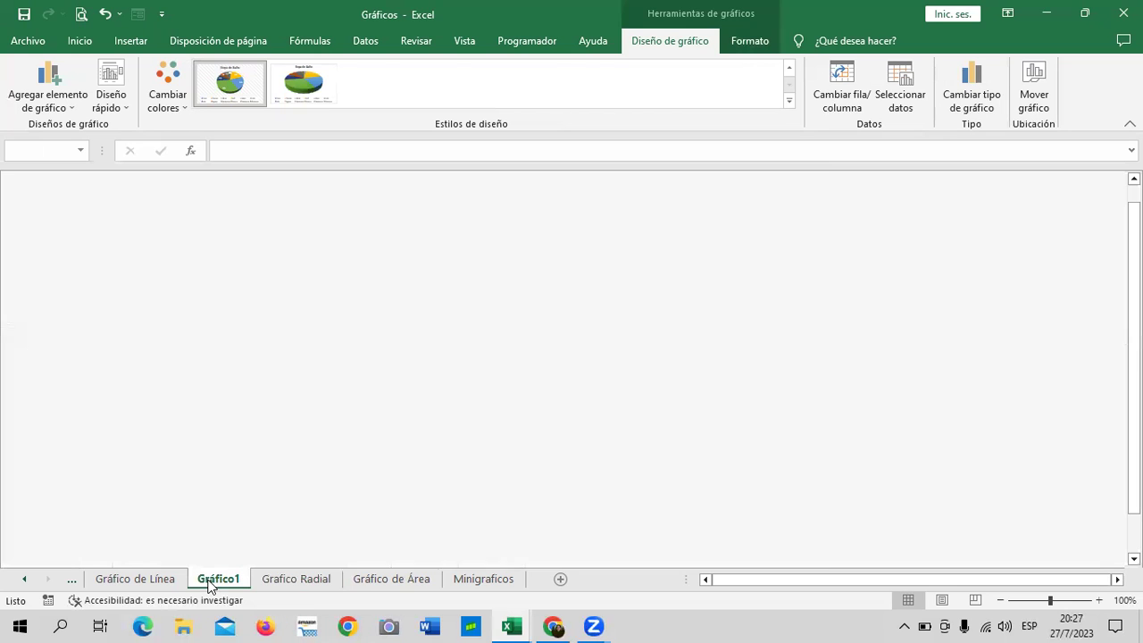
{"action": "left_click", "coordinate": [283, 581]}
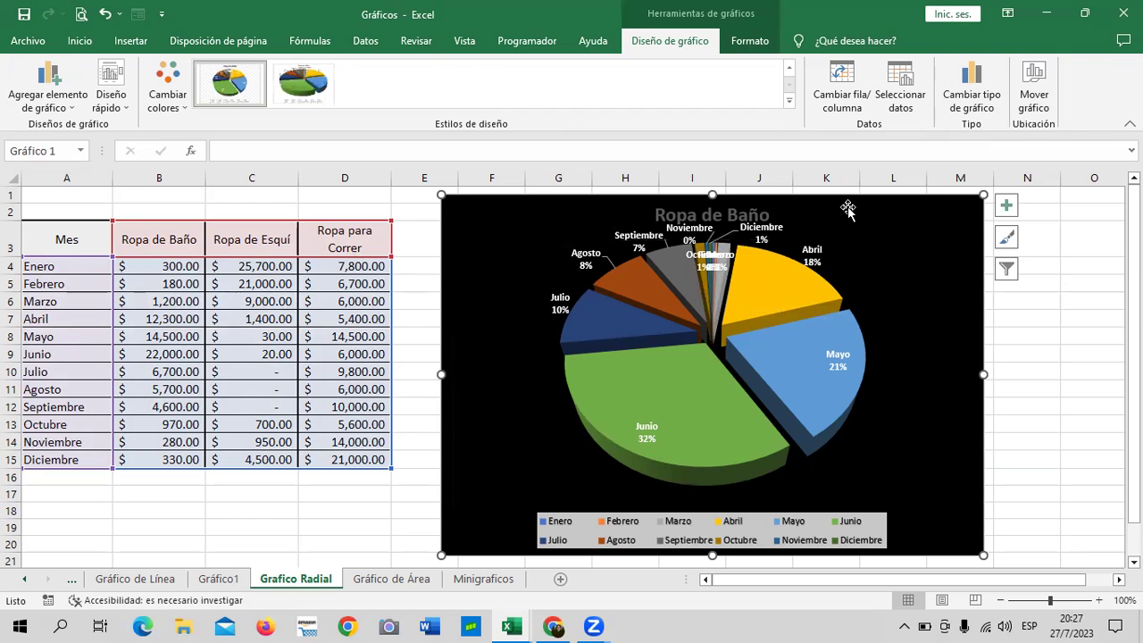
{"action": "left_click", "coordinate": [1033, 89]}
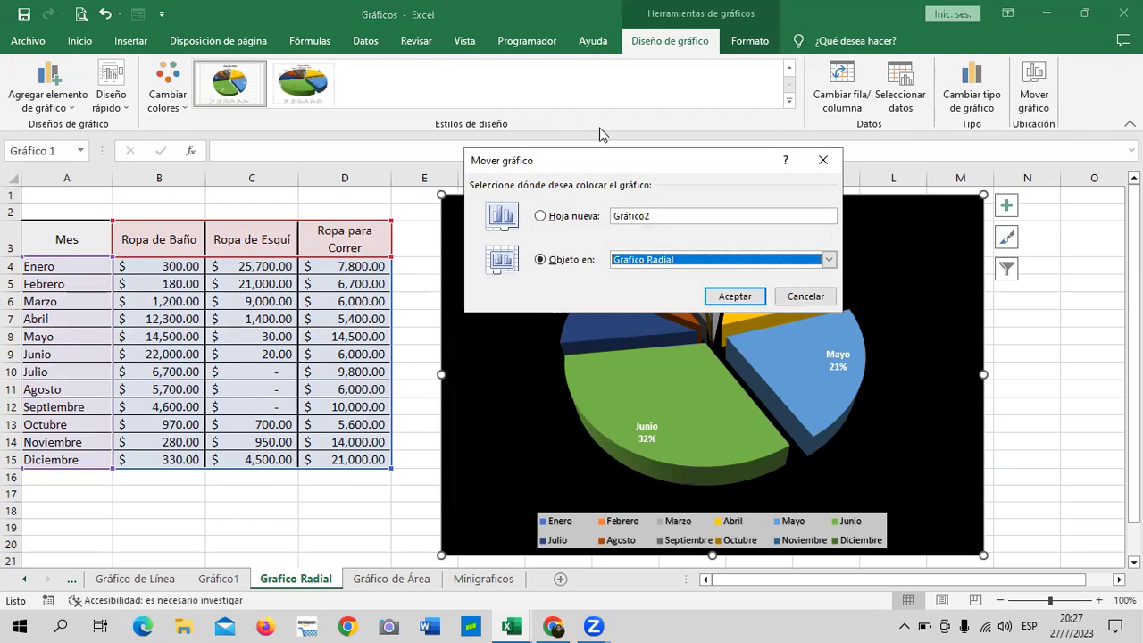
- Choose Hoja nueva, name it 'Gráfico Circular' and confirm the move
{"action": "left_click", "coordinate": [661, 218]}
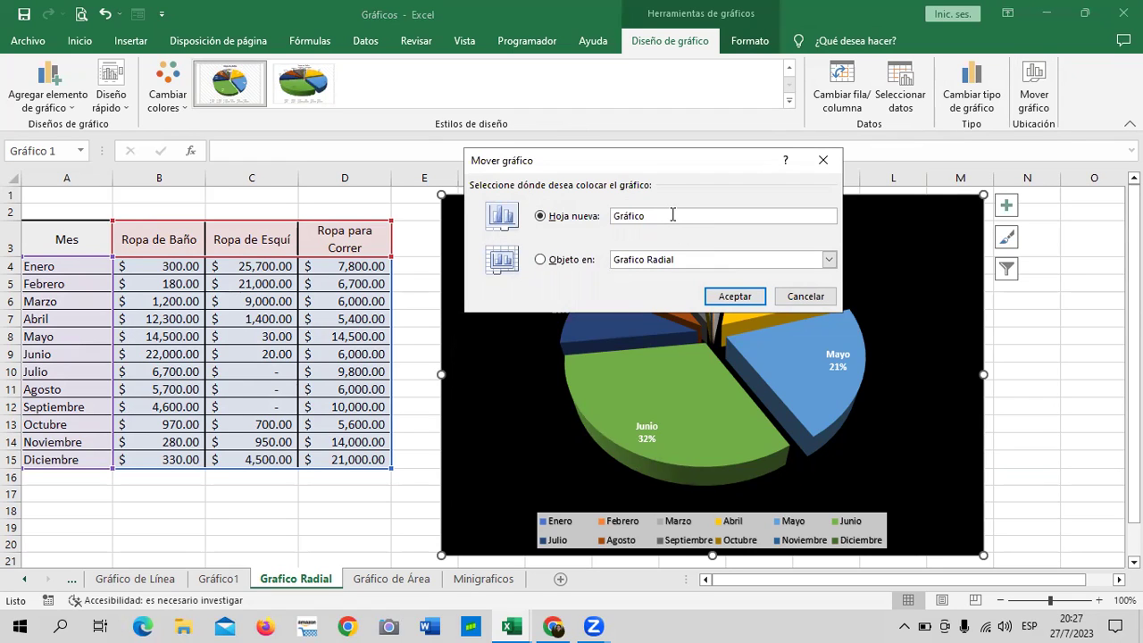
{"action": "type", "text": "CIRCULAR"}
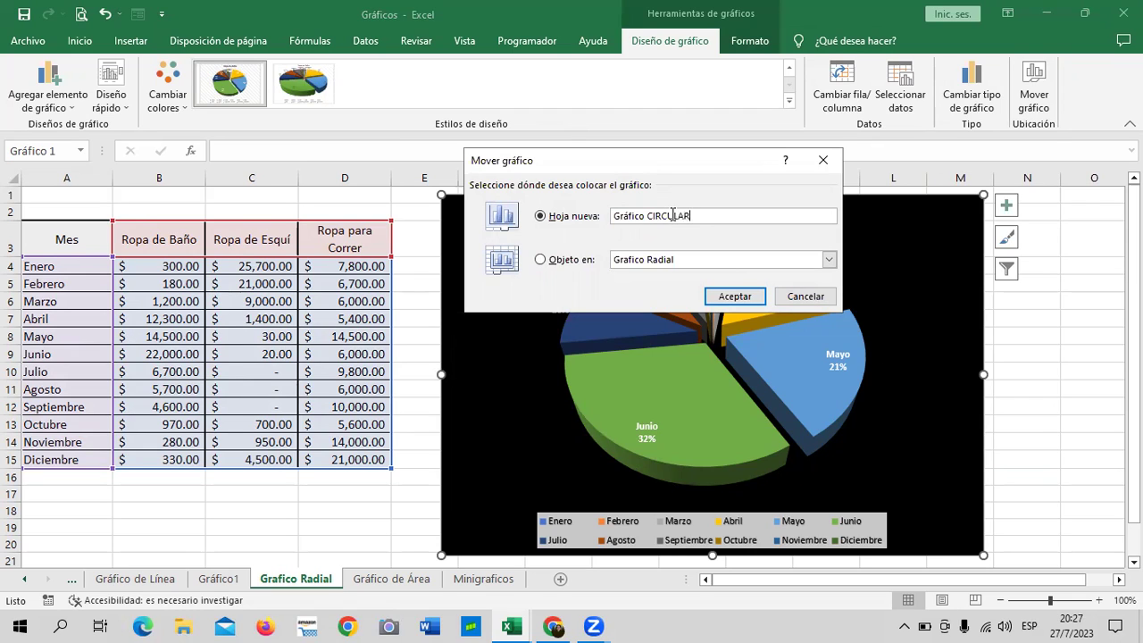
{"action": "key", "text": "Caps_Lock"}
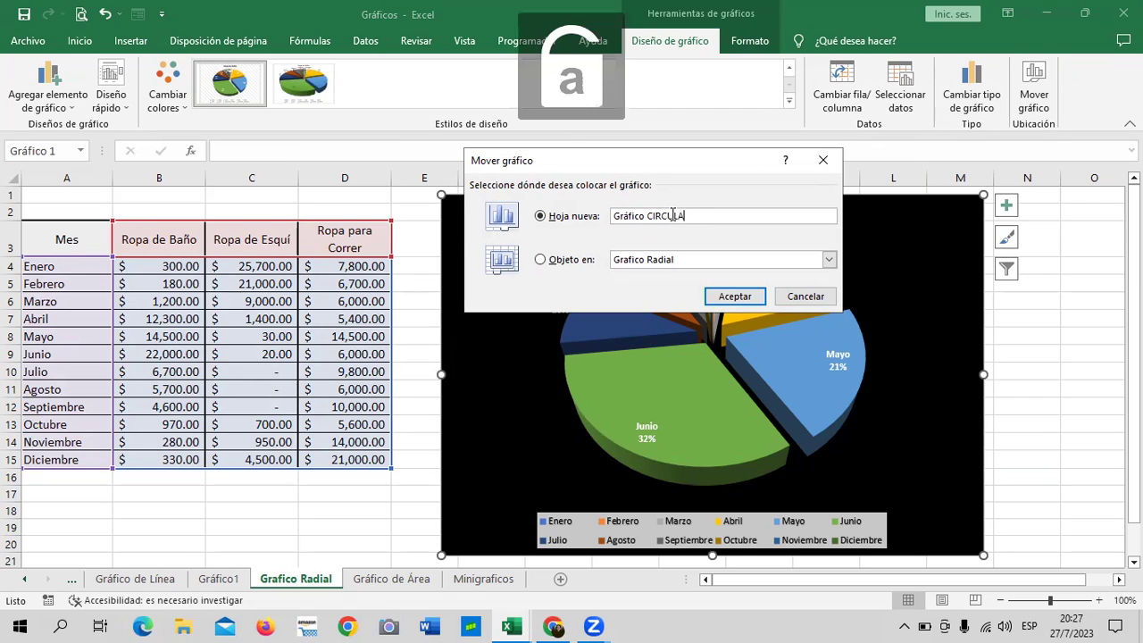
{"action": "key", "text": "BackSpace"}
{"action": "type", "text": "ircular"}
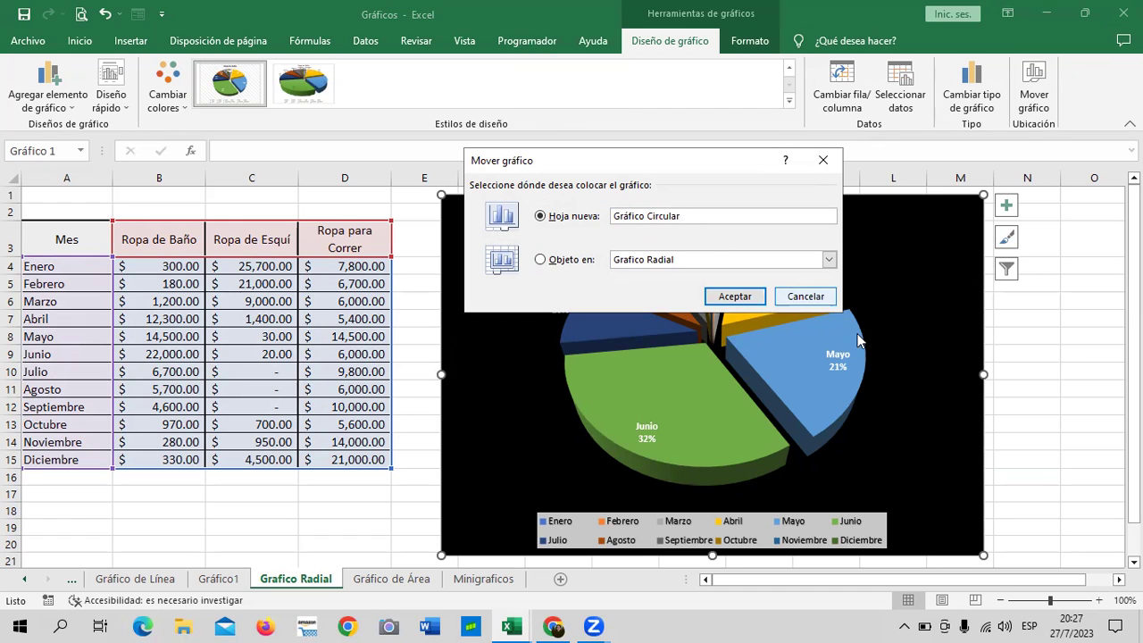
{"action": "left_click", "coordinate": [749, 298]}
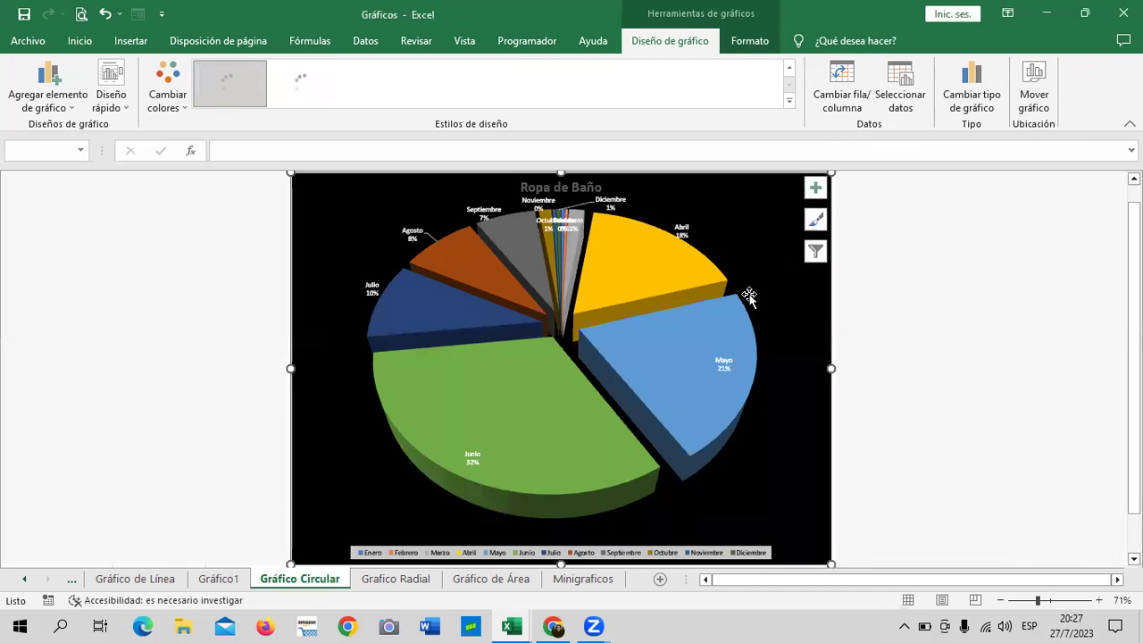
- Move the Marzo data label down onto its slice
{"action": "left_click", "coordinate": [765, 461]}
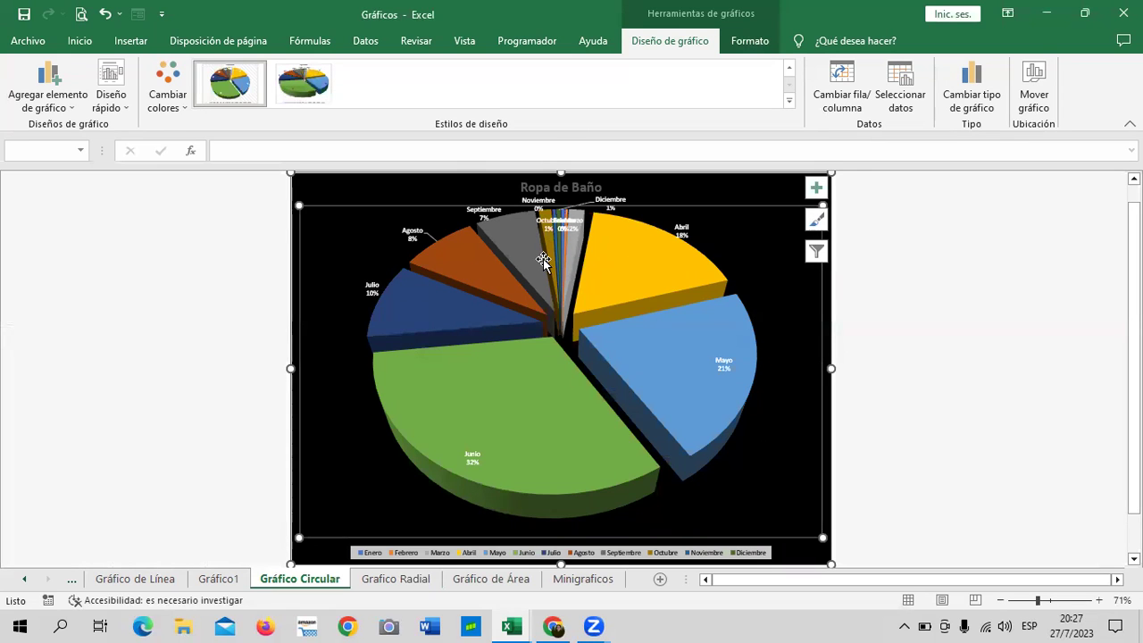
{"action": "left_click", "coordinate": [555, 231]}
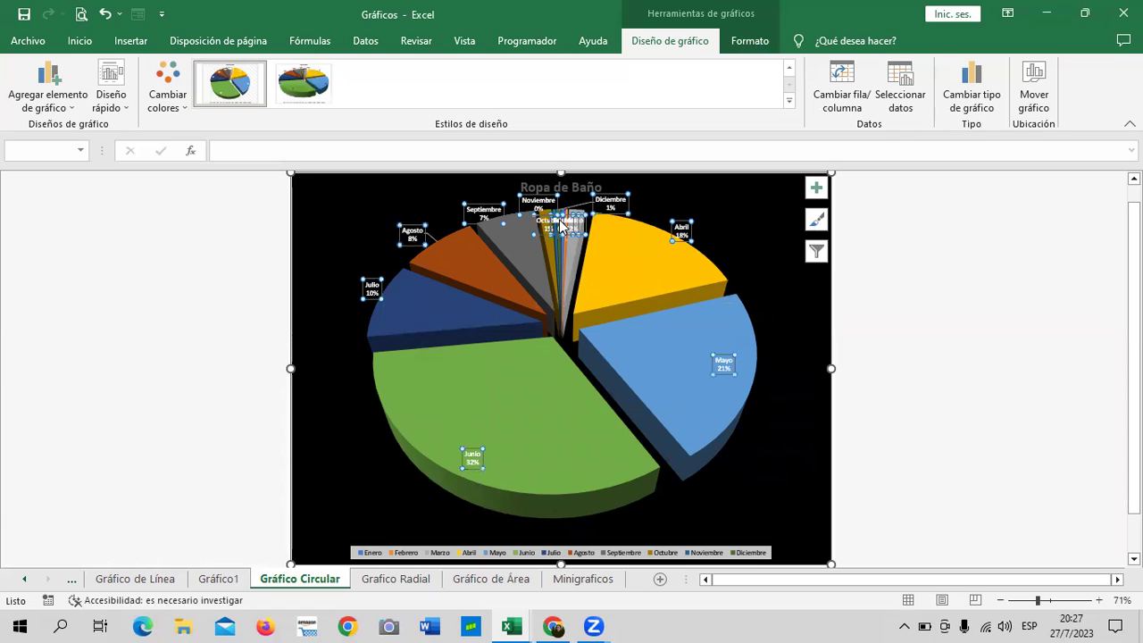
{"action": "left_click", "coordinate": [566, 229]}
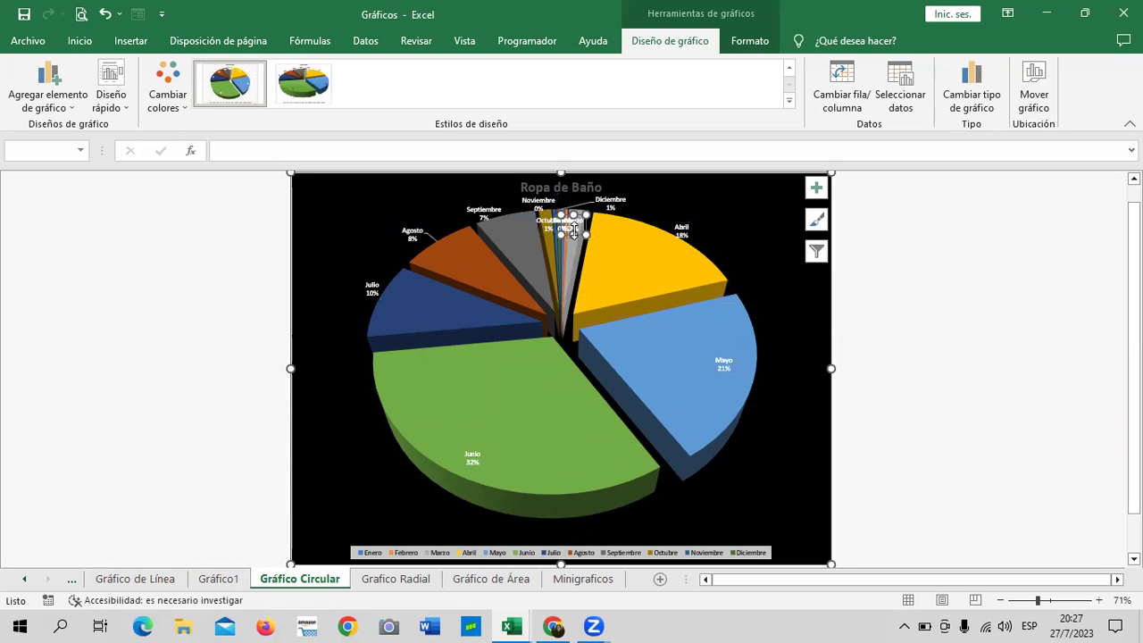
{"action": "left_click_drag", "start_coordinate": [576, 236], "coordinate": [572, 270]}
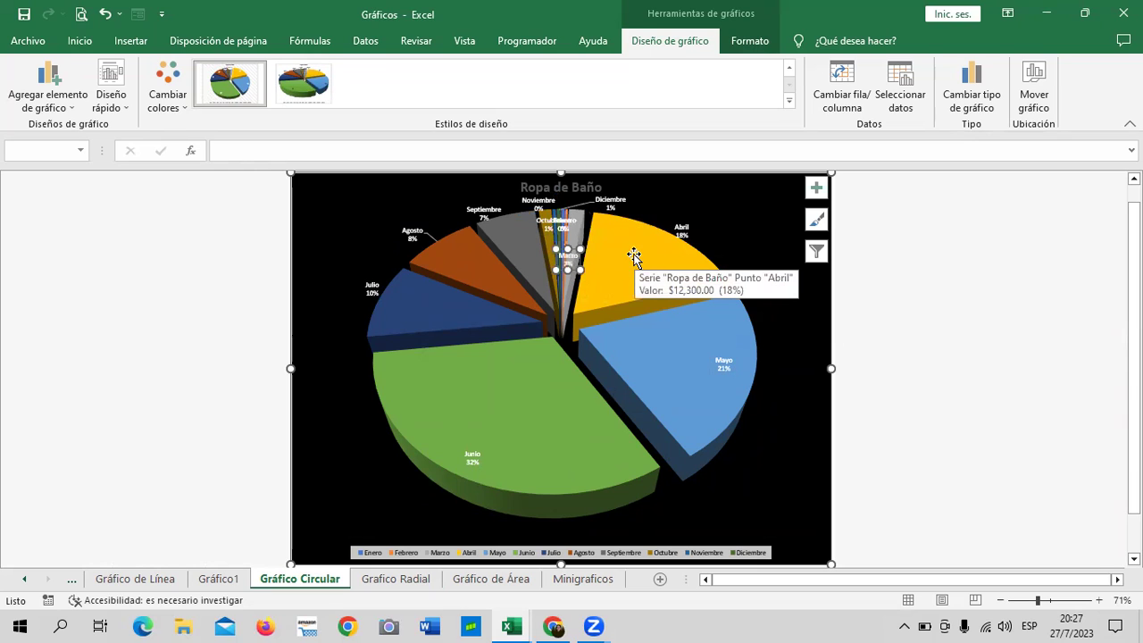
- Raise the Agosto 8% data label's font size from 9 to 10
{"action": "left_click", "coordinate": [538, 204]}
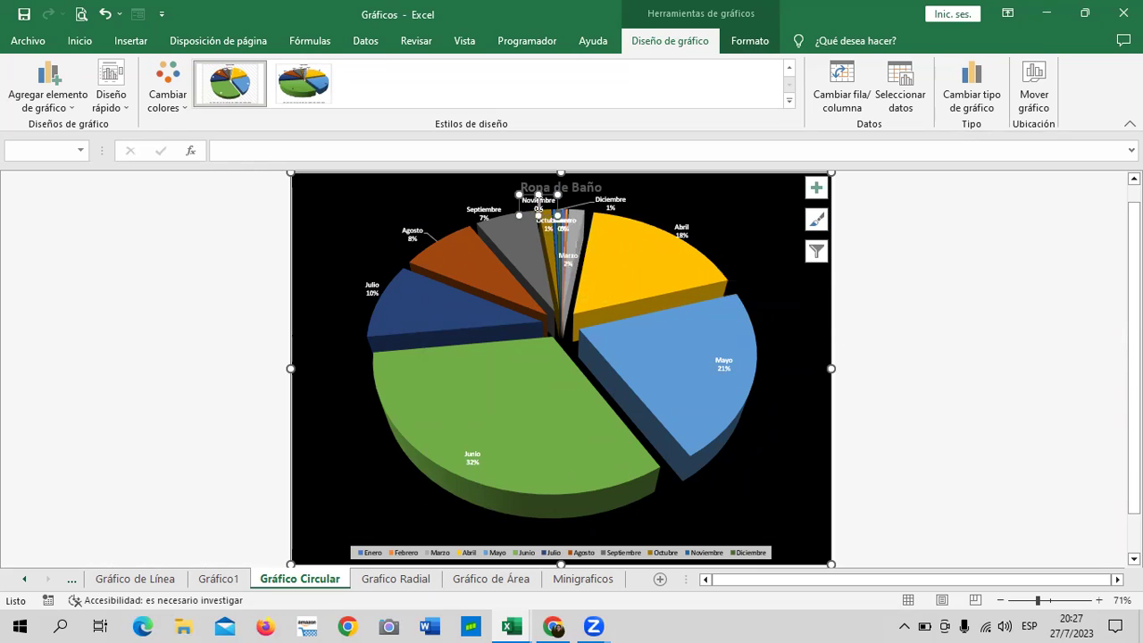
{"action": "left_click", "coordinate": [412, 233]}
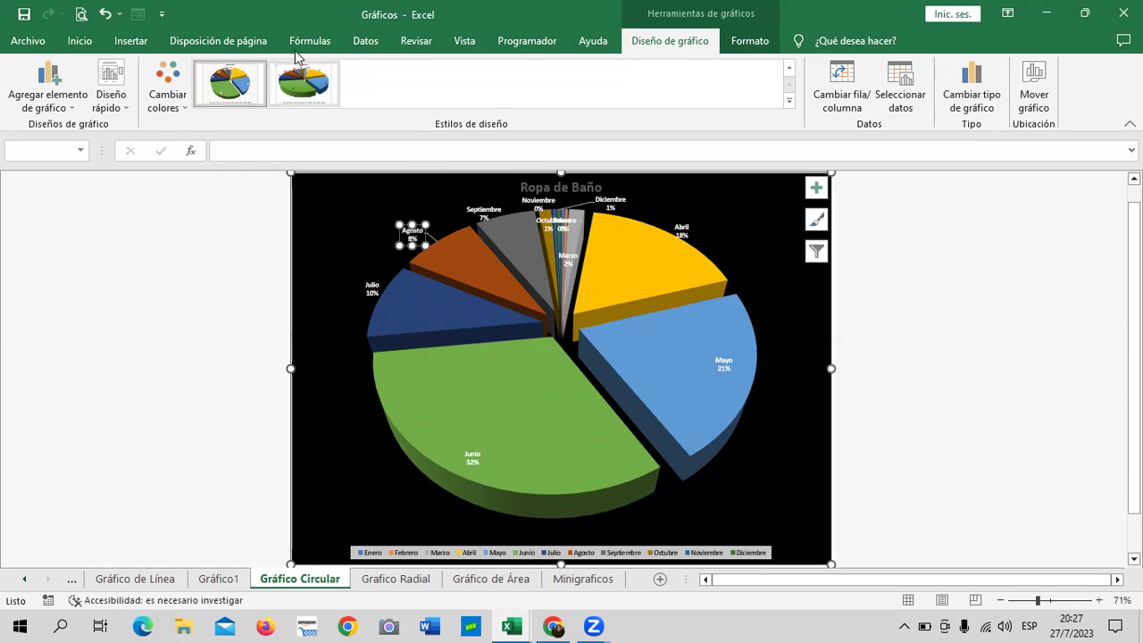
{"action": "left_click", "coordinate": [750, 40]}
{"action": "left_click", "coordinate": [81, 40]}
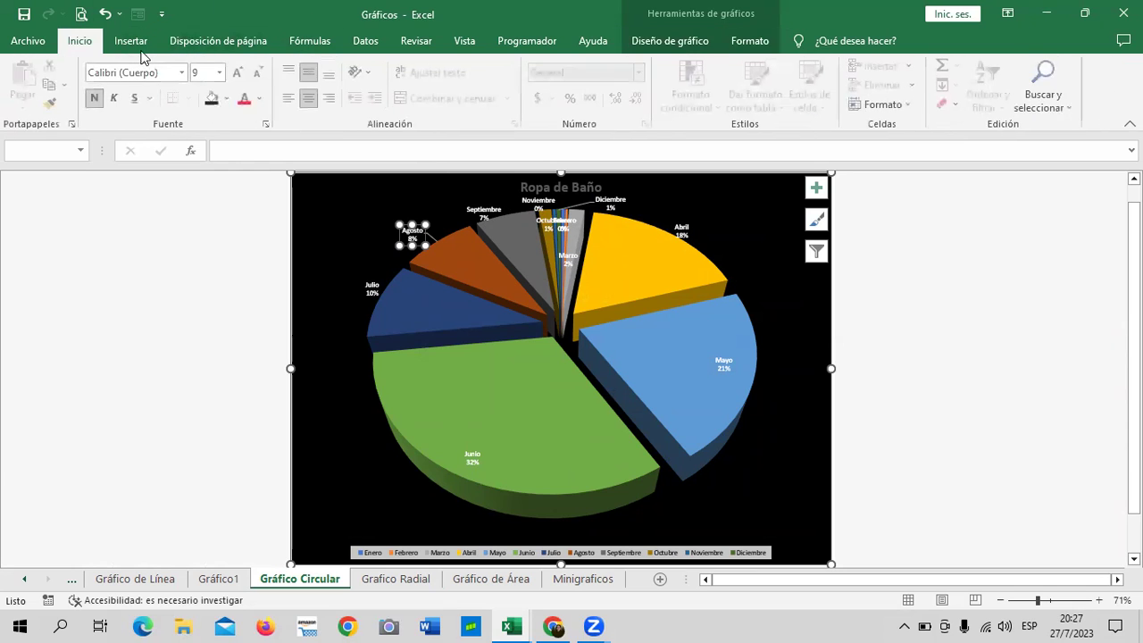
{"action": "left_click", "coordinate": [239, 75]}
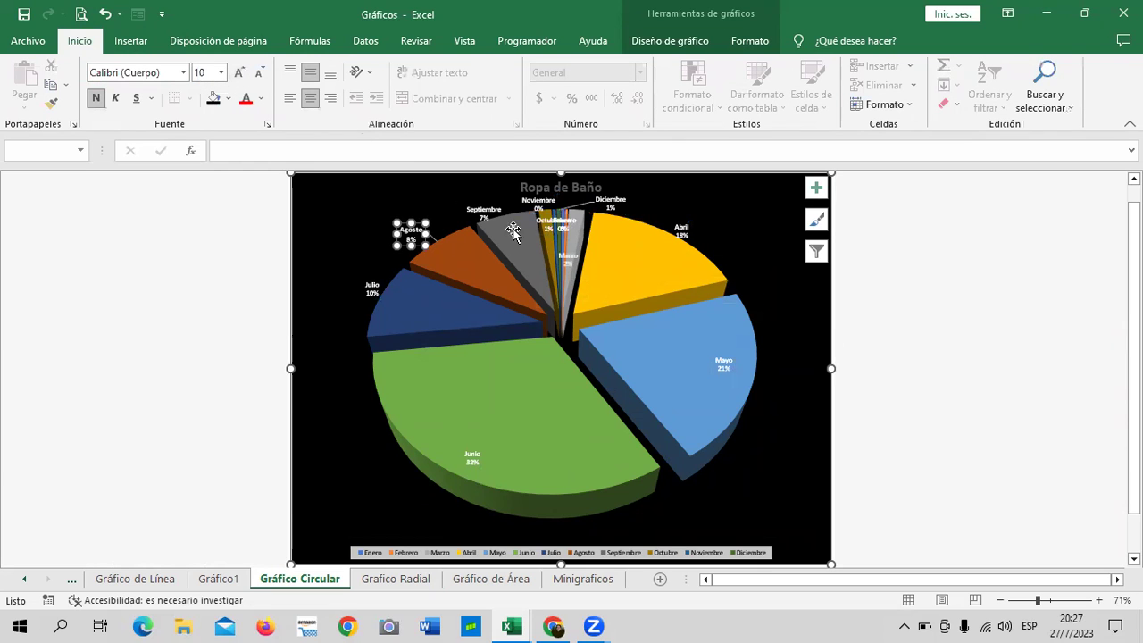
- Open the Format pane for the Mayo data label, then close it
{"action": "left_click", "coordinate": [728, 363]}
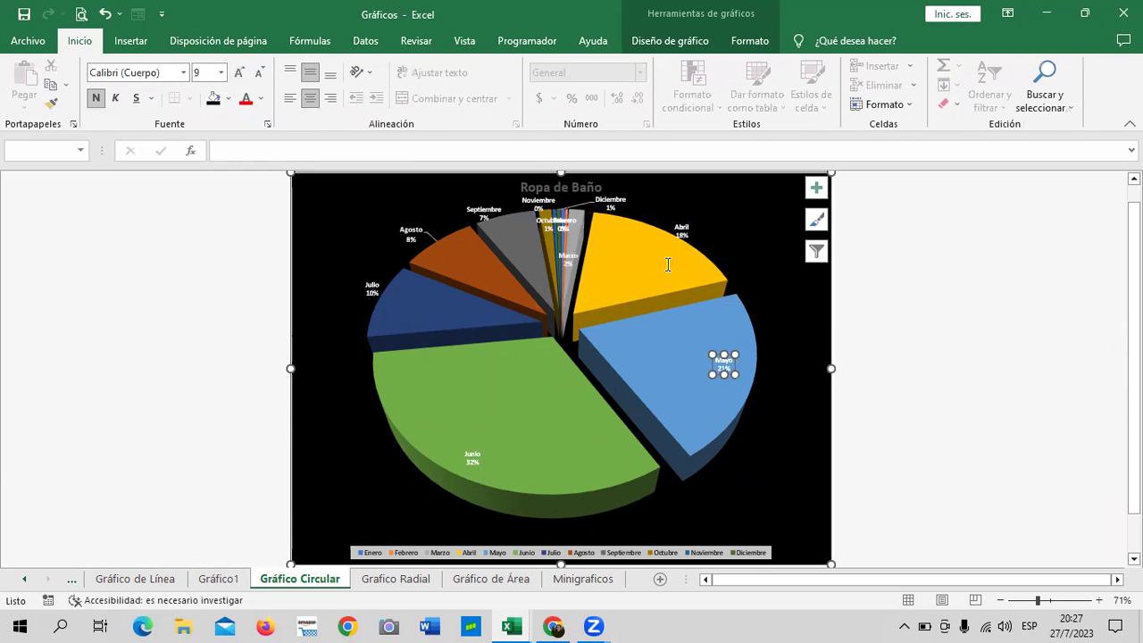
{"action": "double_click", "coordinate": [723, 363]}
{"action": "left_click", "coordinate": [748, 237]}
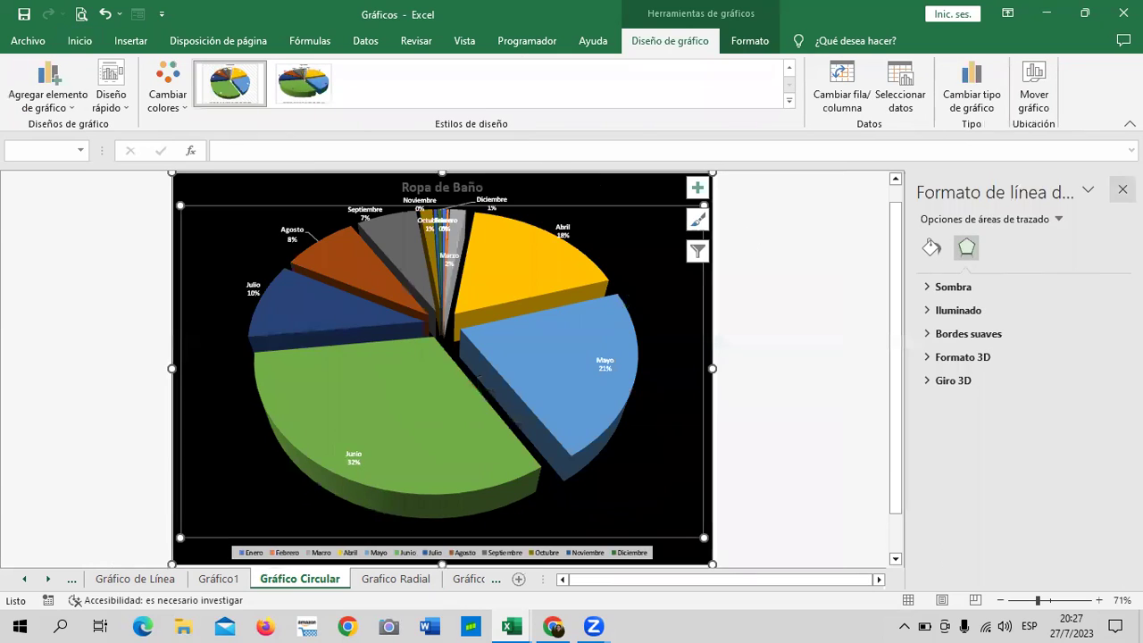
{"action": "left_click", "coordinate": [1123, 188]}
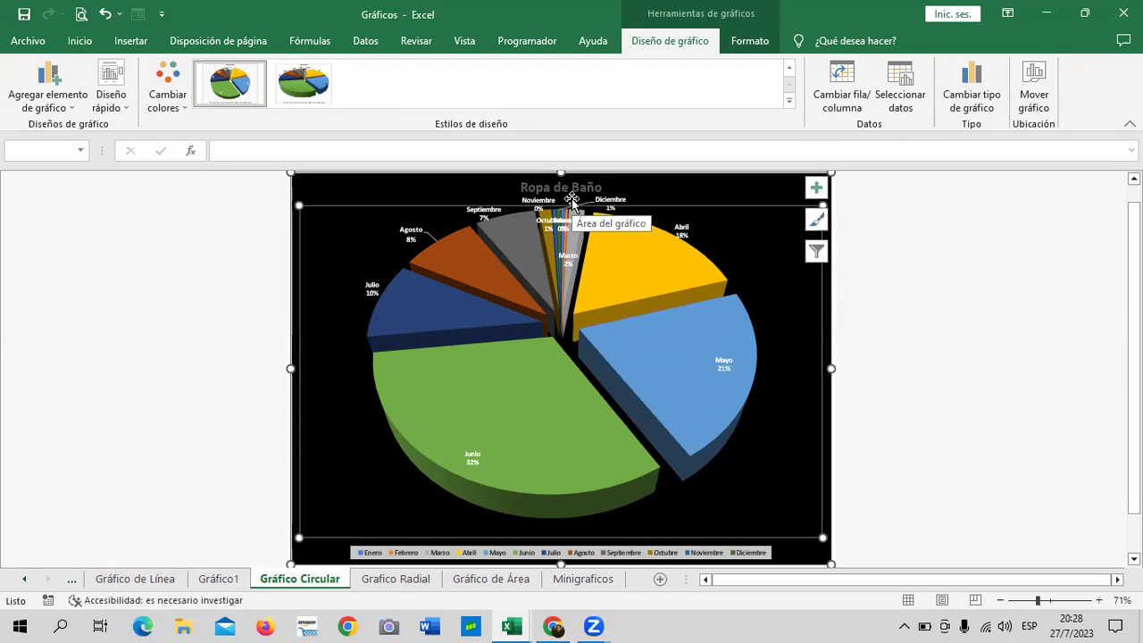
{"action": "mouse_move", "coordinate": [523, 272]}
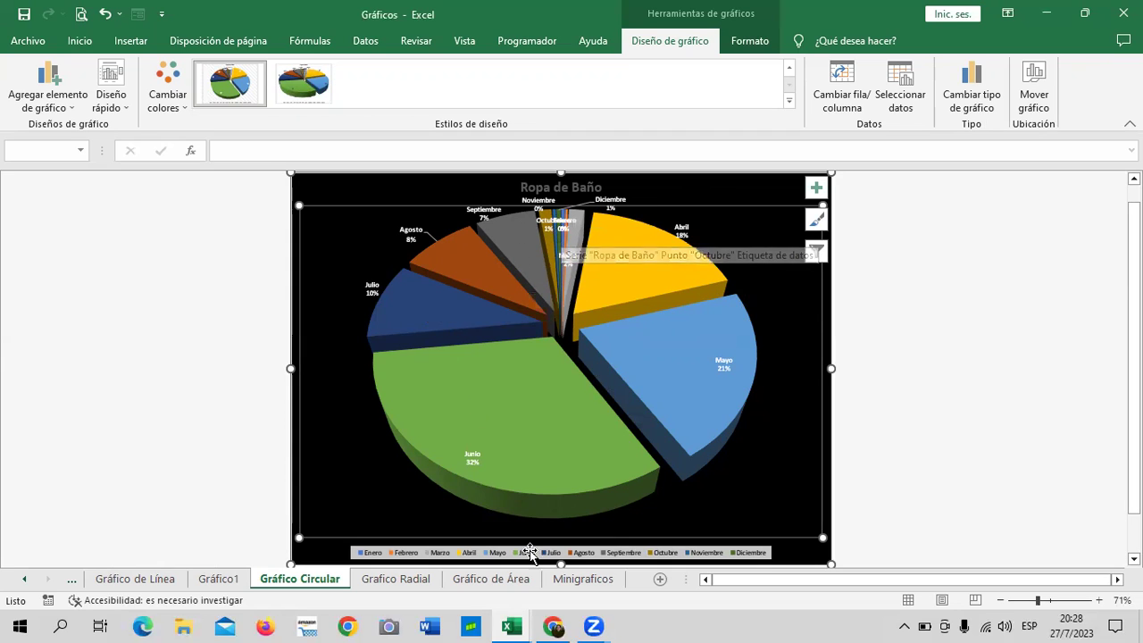
- Enter 3,000 for Enero in B4 and 1,000 for Noviembre in B14, then view the pie chart
{"action": "left_click", "coordinate": [420, 581]}
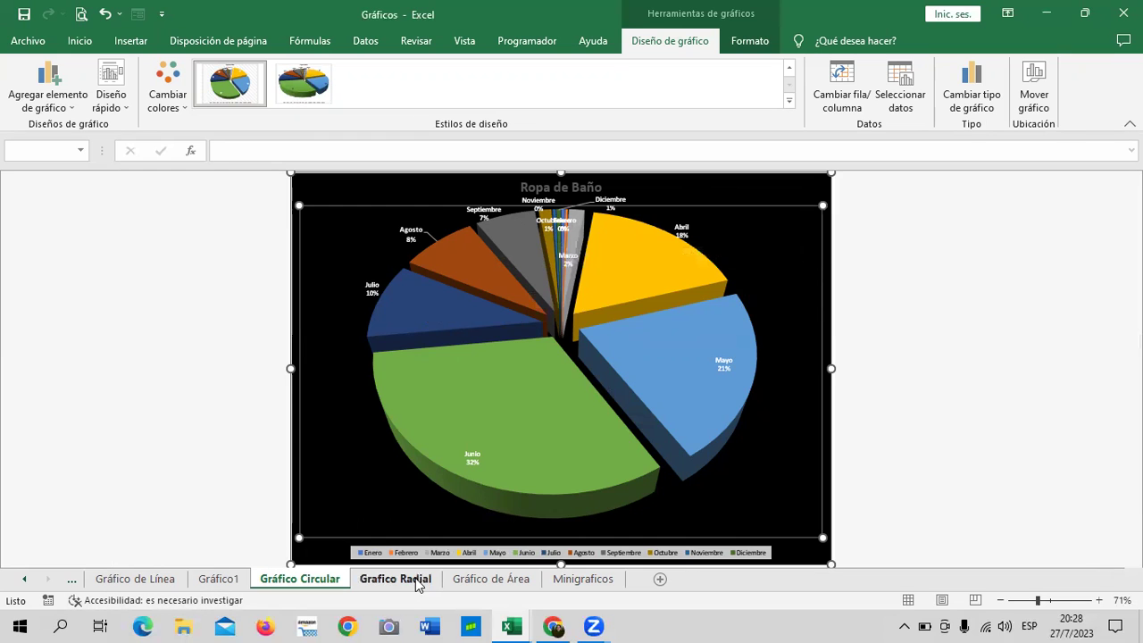
{"action": "left_click", "coordinate": [138, 265]}
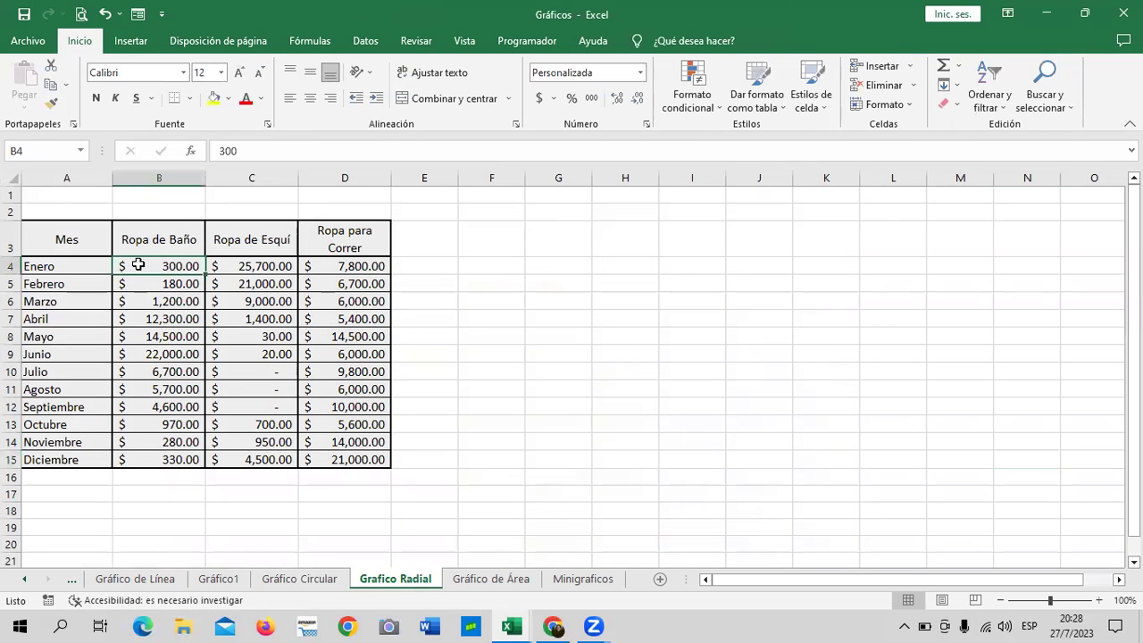
{"action": "type", "text": "3"}
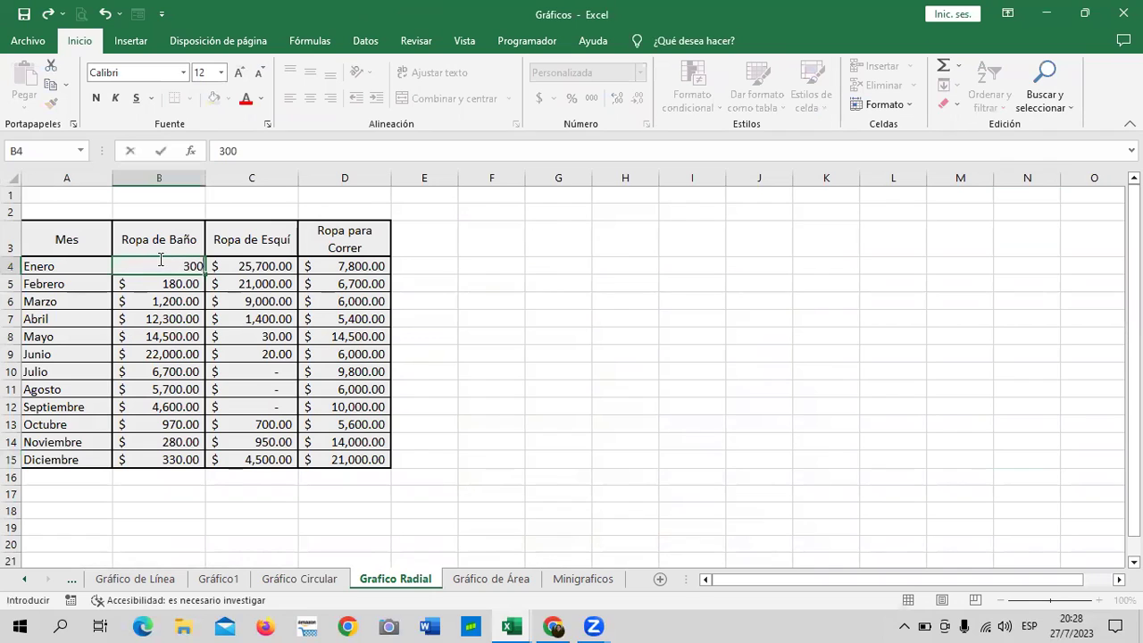
{"action": "key", "text": "Return"}
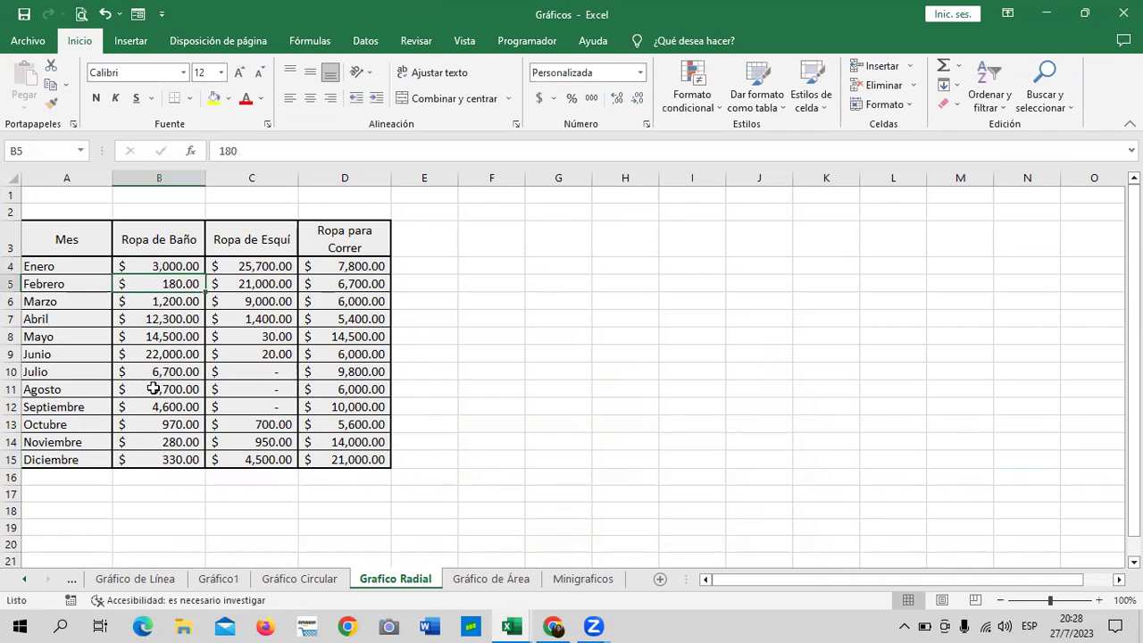
{"action": "left_click", "coordinate": [124, 441]}
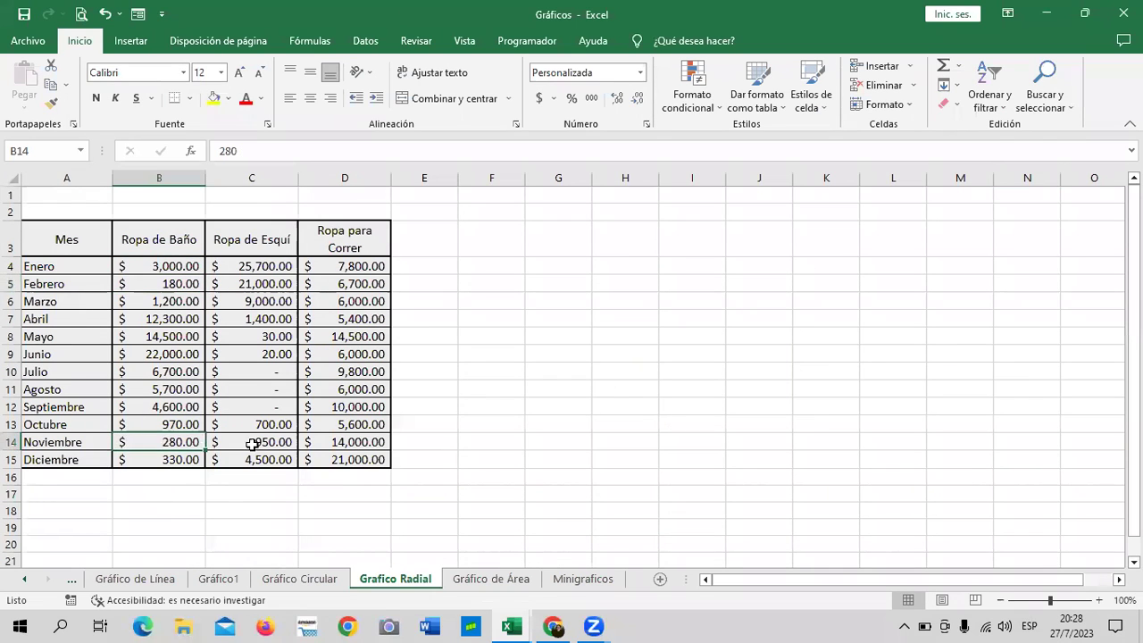
{"action": "type", "text": "1000"}
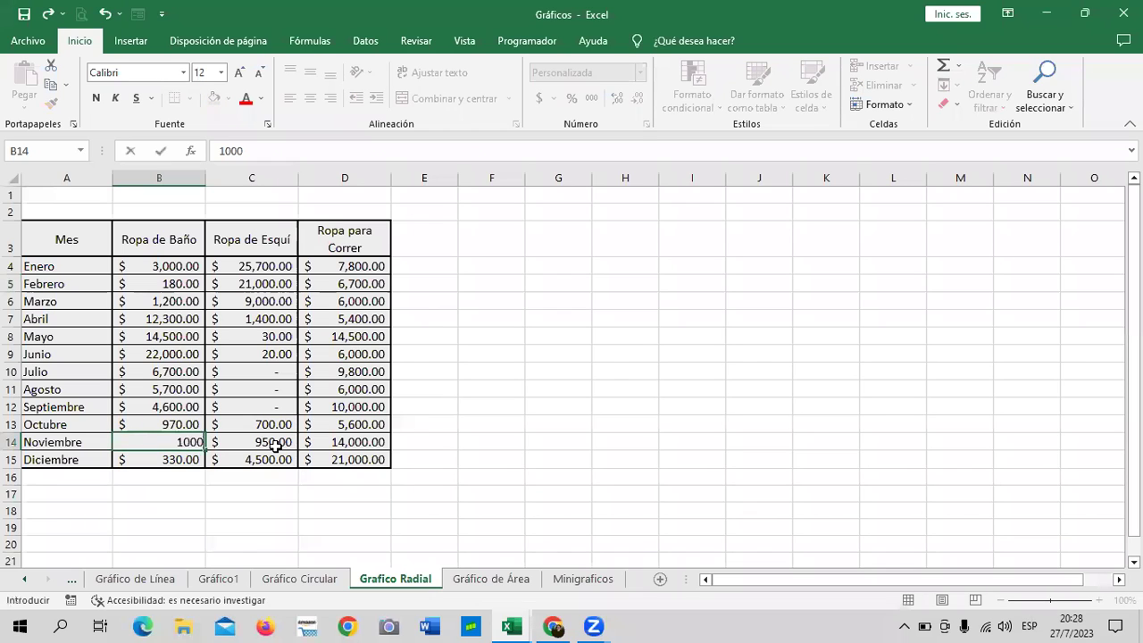
{"action": "key", "text": "Return"}
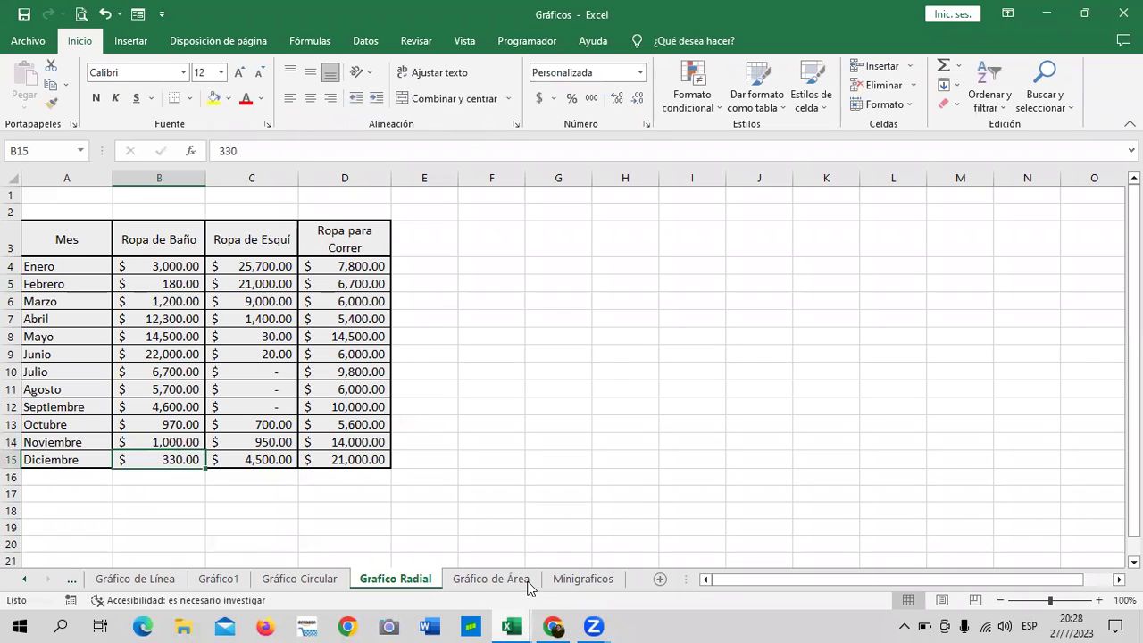
{"action": "left_click", "coordinate": [556, 407]}
{"action": "left_click", "coordinate": [306, 581]}
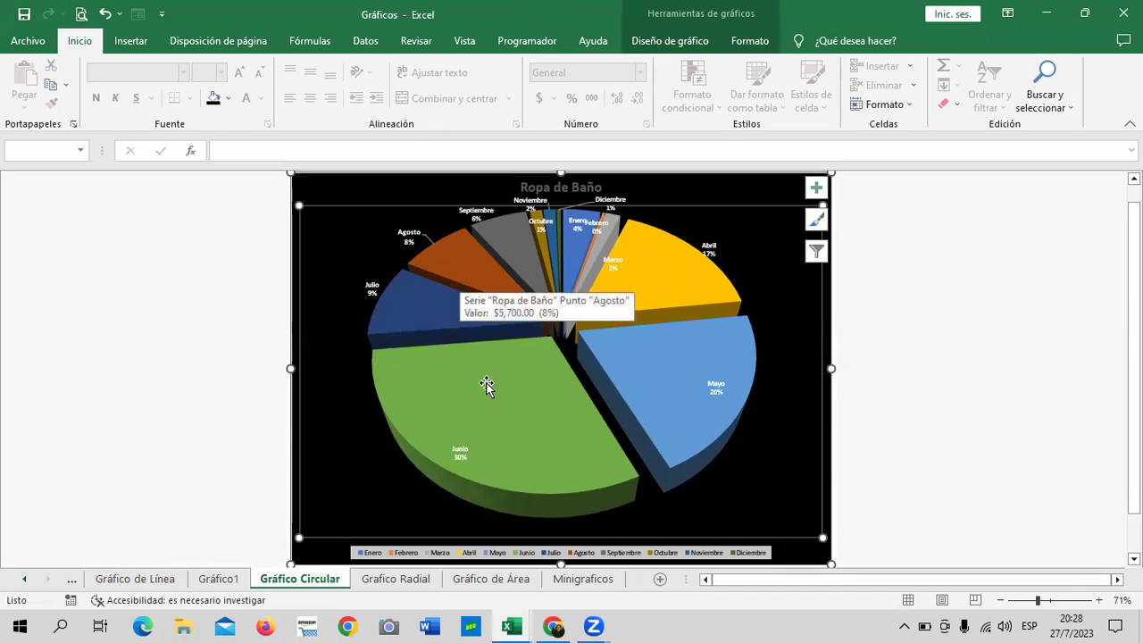
{"action": "mouse_move", "coordinate": [485, 384]}
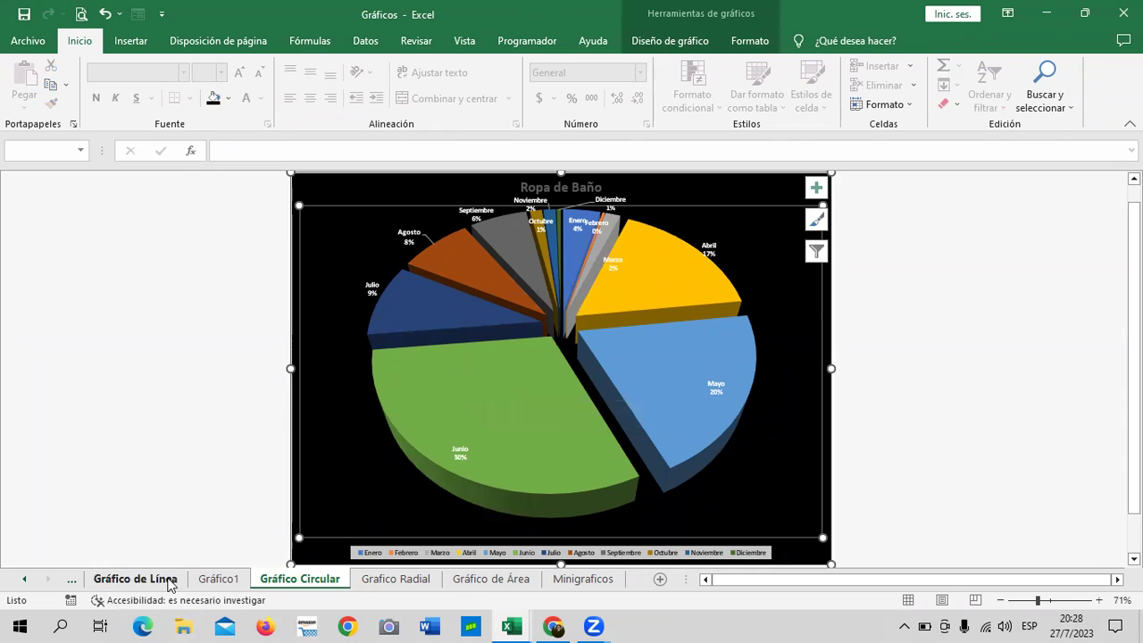
- Change Junio's value in B9 to 10,000, check the updated pie, then return to Grafico Radial
{"action": "left_click", "coordinate": [404, 582]}
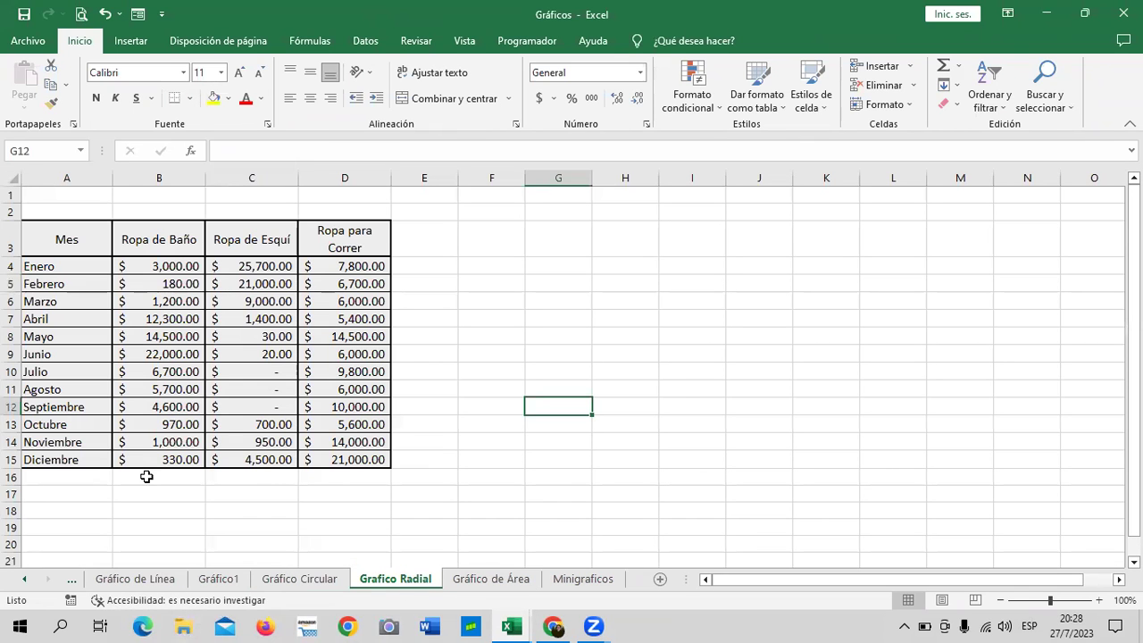
{"action": "left_click", "coordinate": [149, 356]}
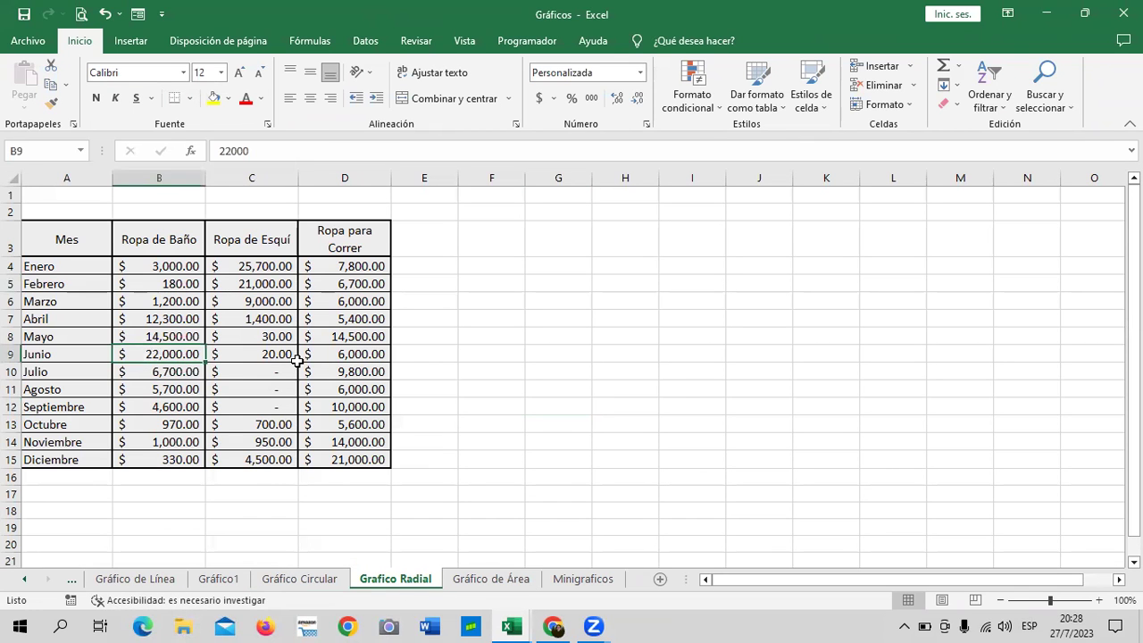
{"action": "type", "text": "100"}
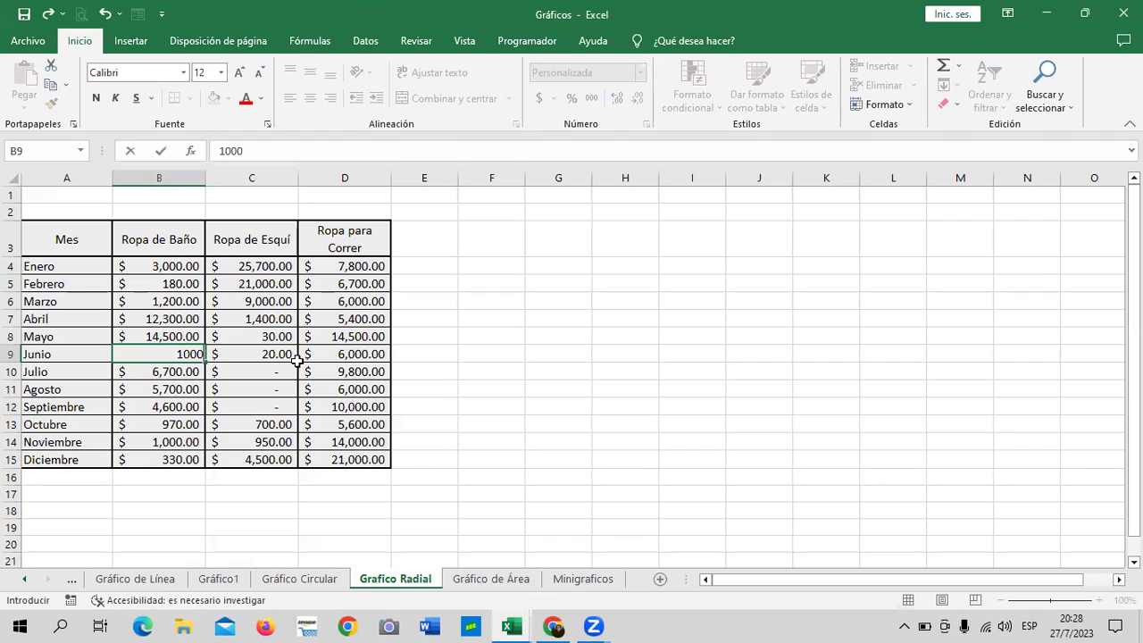
{"action": "key", "text": "Return"}
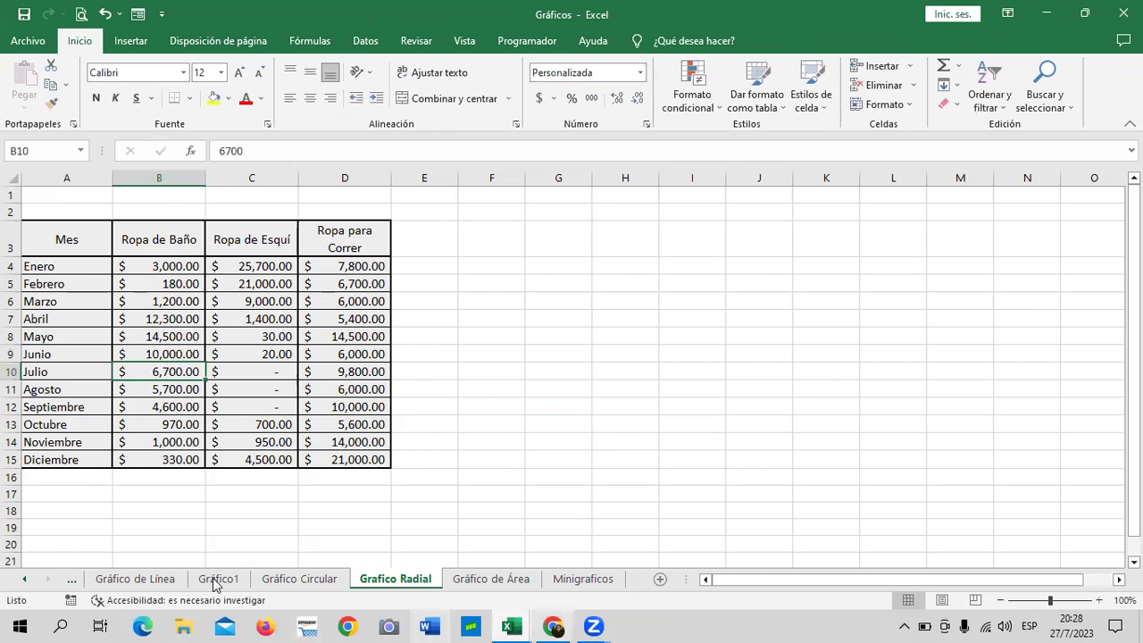
{"action": "left_click", "coordinate": [312, 578]}
{"action": "mouse_move", "coordinate": [500, 376]}
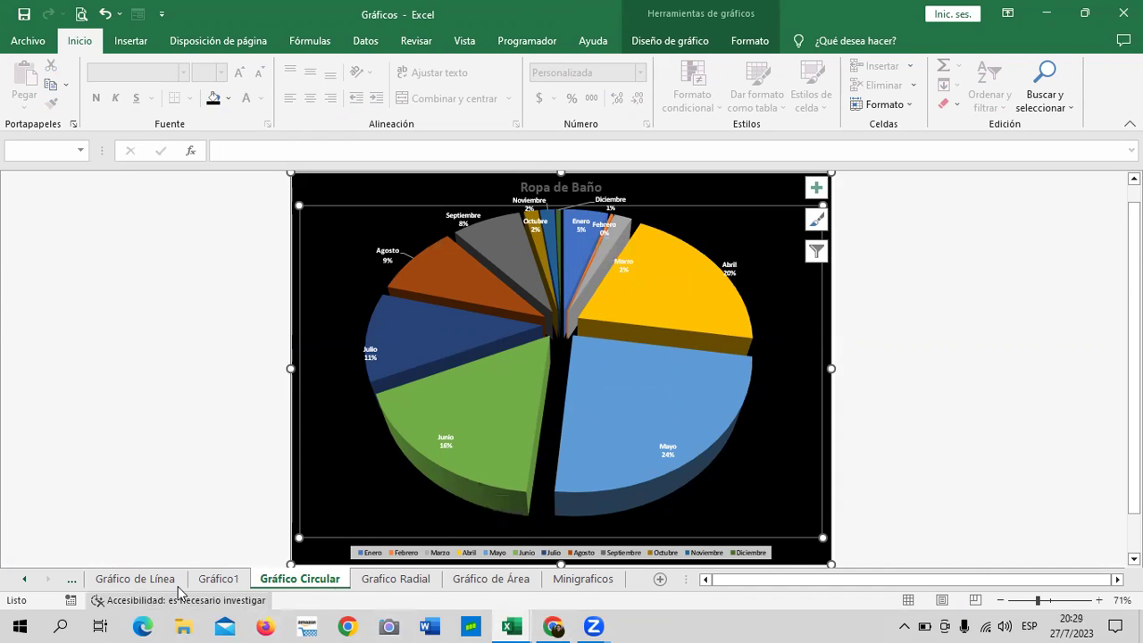
{"action": "key", "text": "ctrl+Page_Down"}
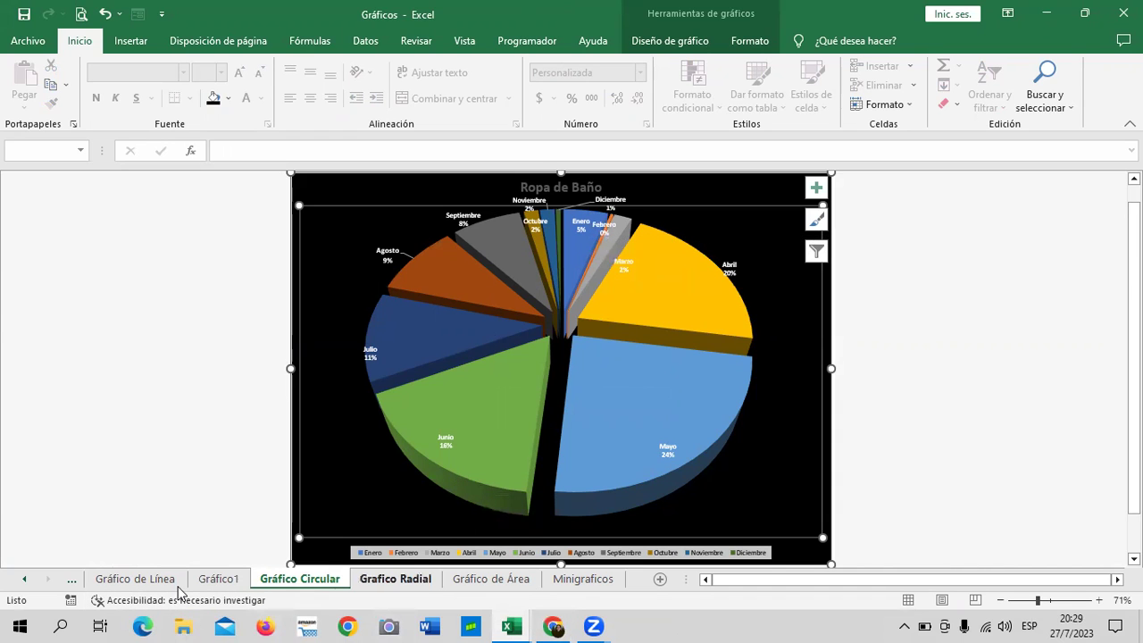
{"action": "left_click", "coordinate": [404, 579]}
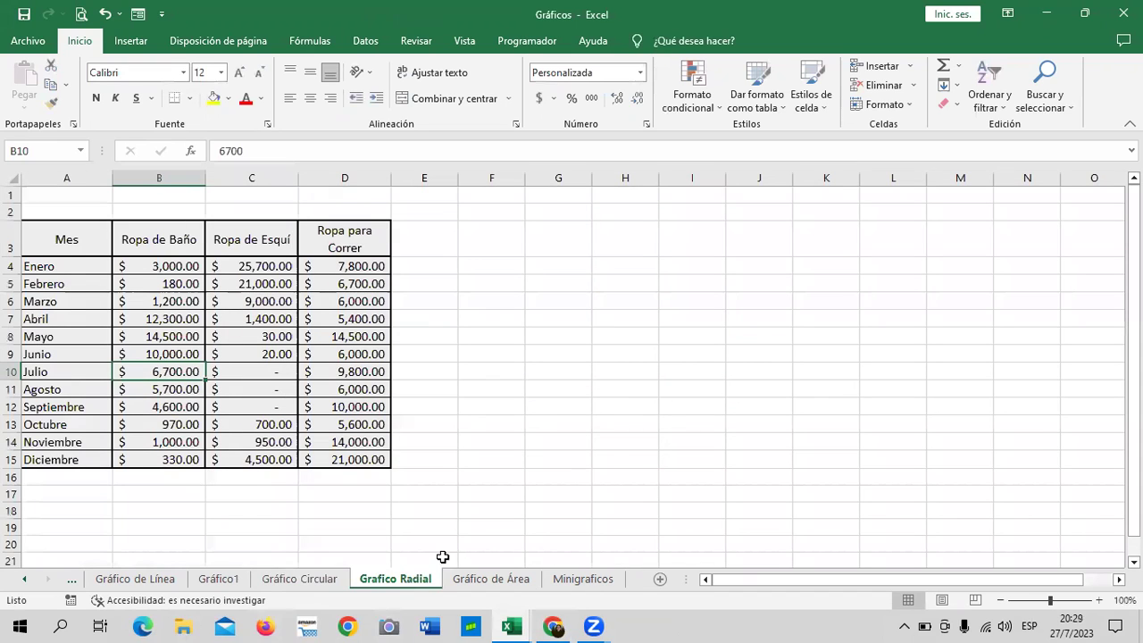
- Enter 1,500 in B5 (Febrero), 1,200 in B13 (Octubre) and 2,000 in B15 (Diciembre)
{"action": "left_click", "coordinate": [156, 283]}
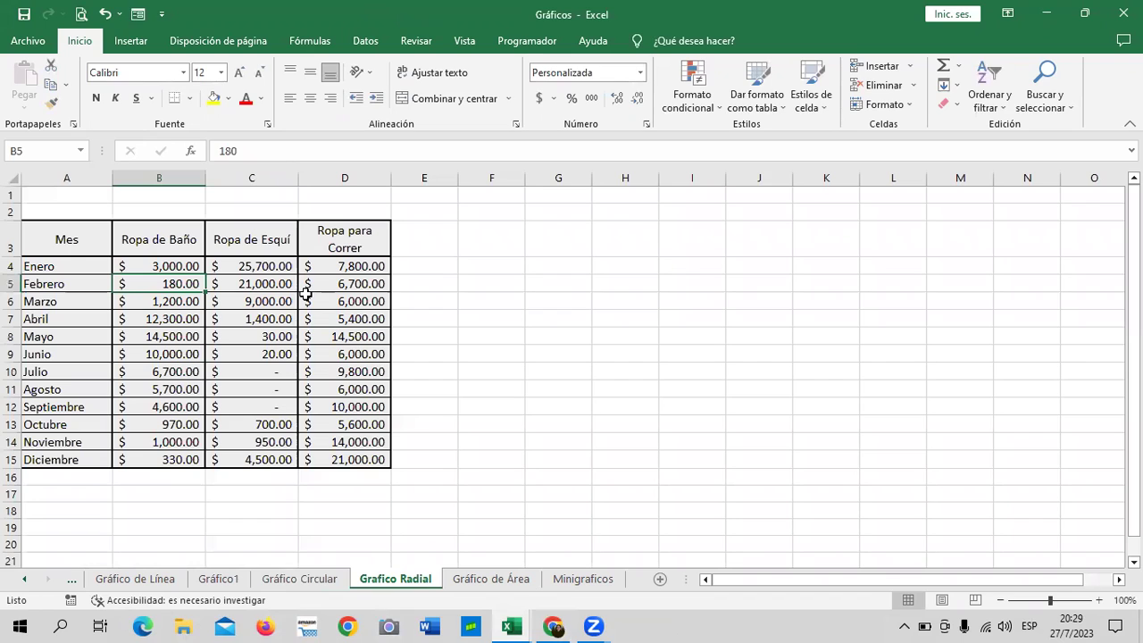
{"action": "type", "text": "1500"}
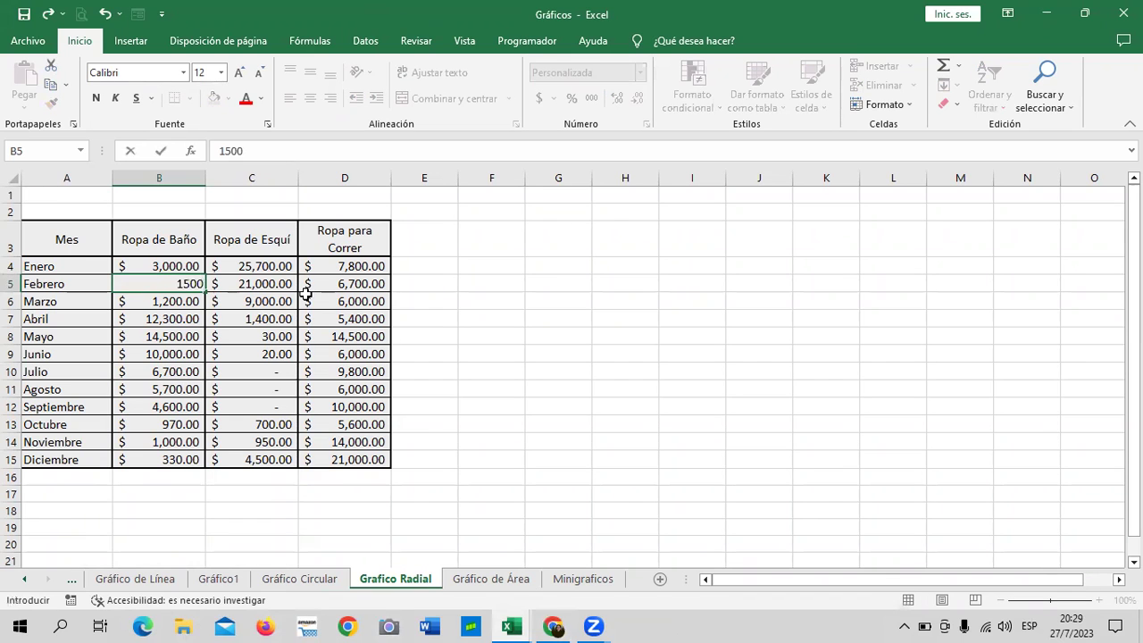
{"action": "key", "text": "Return"}
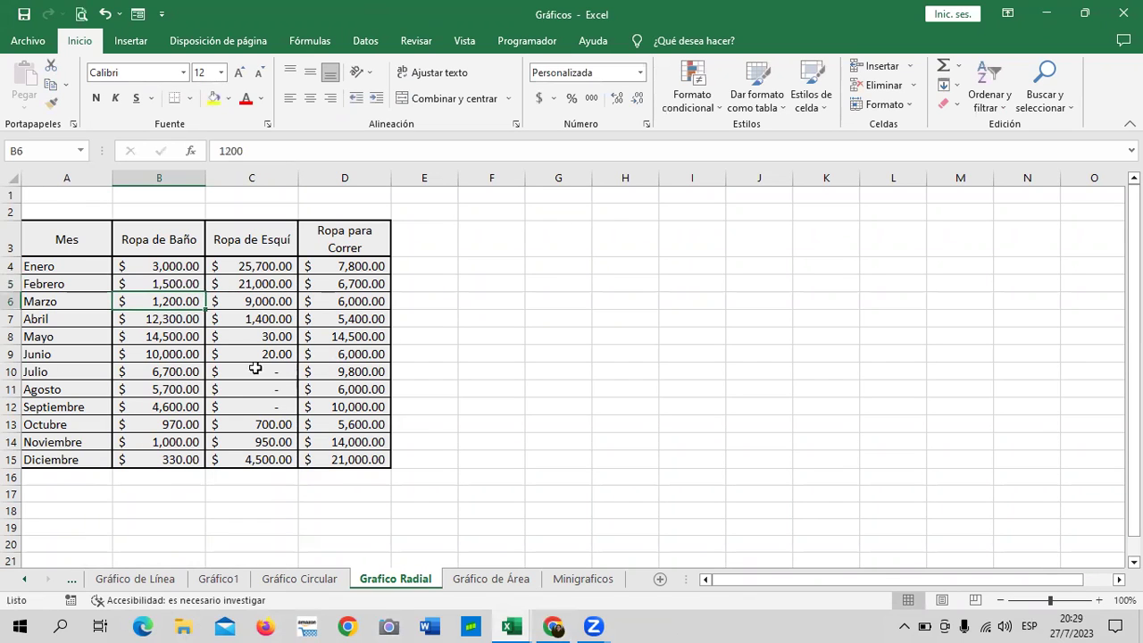
{"action": "left_click", "coordinate": [136, 422]}
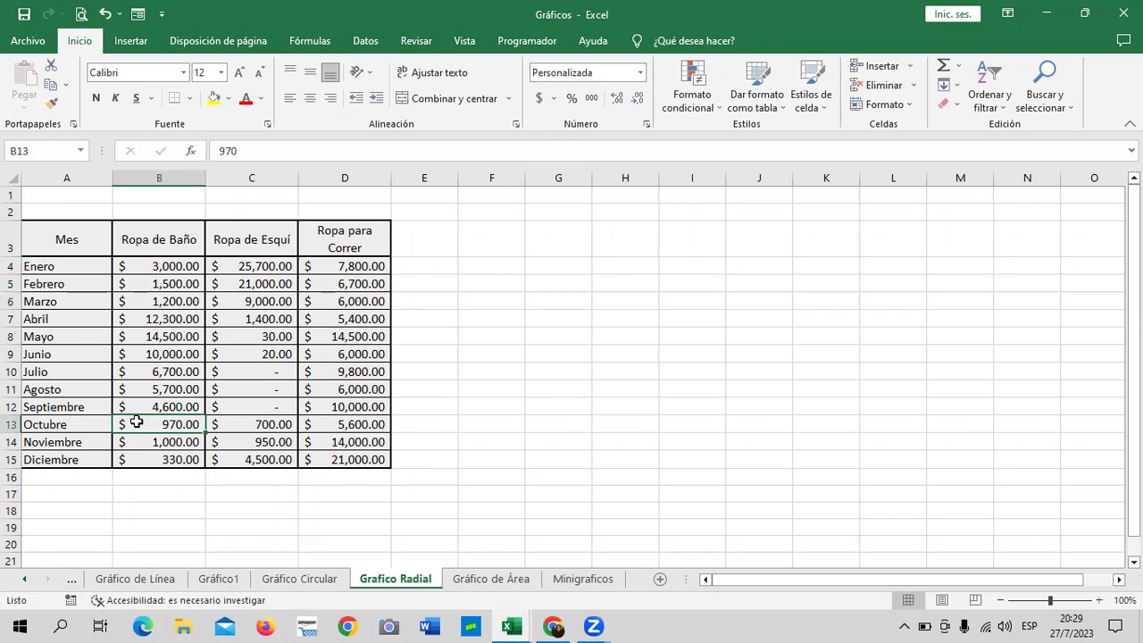
{"action": "type", "text": "12"}
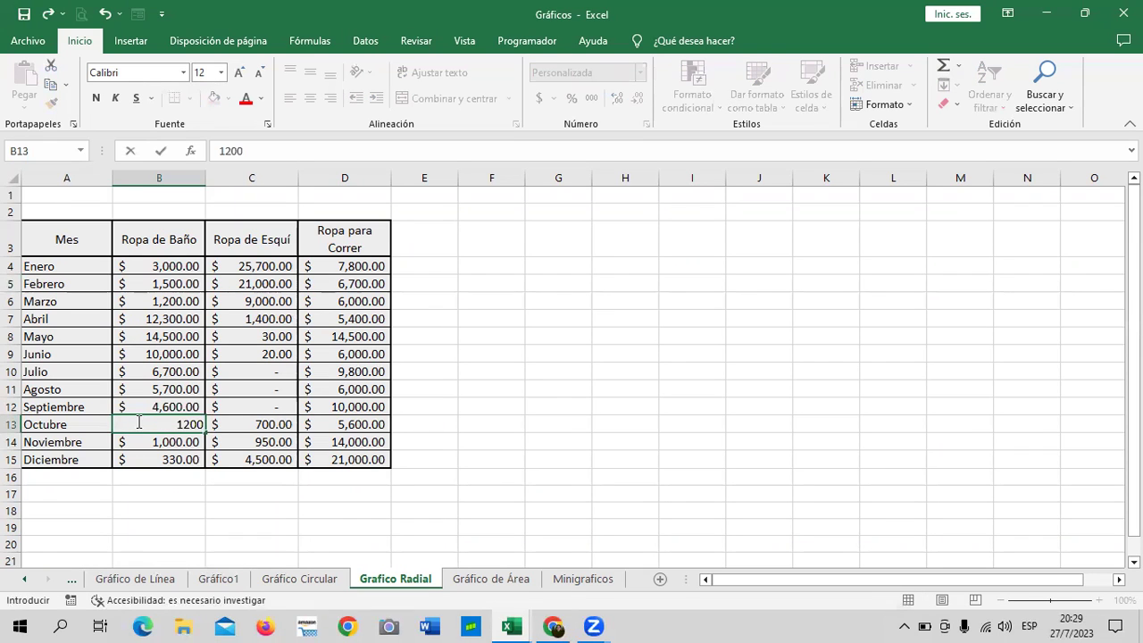
{"action": "key", "text": "Return"}
{"action": "left_click", "coordinate": [132, 461]}
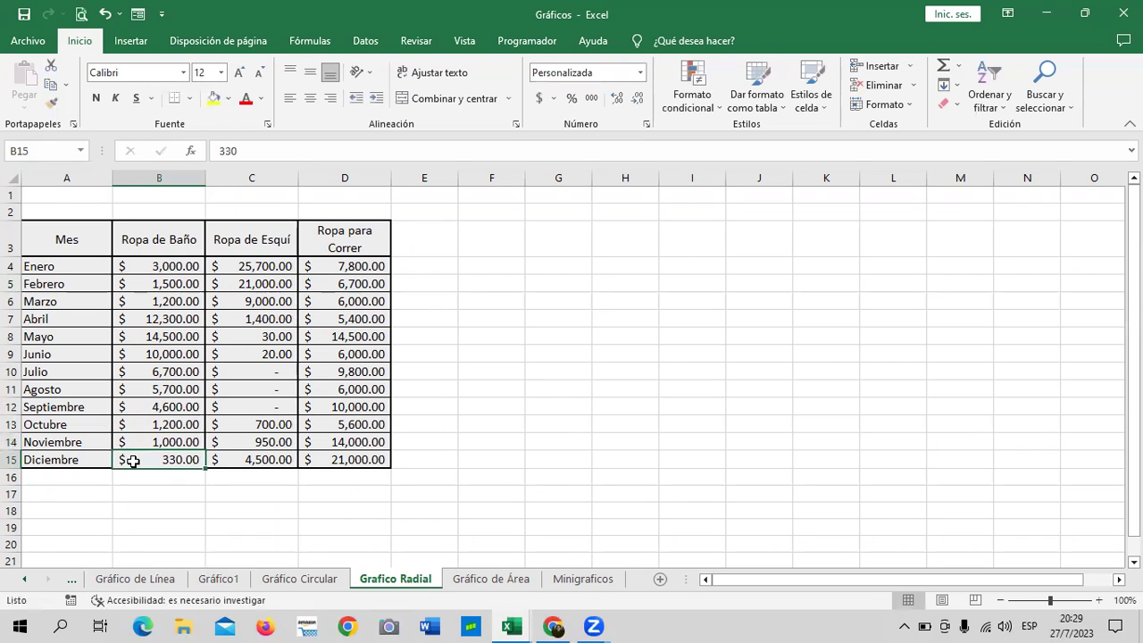
{"action": "type", "text": "2000"}
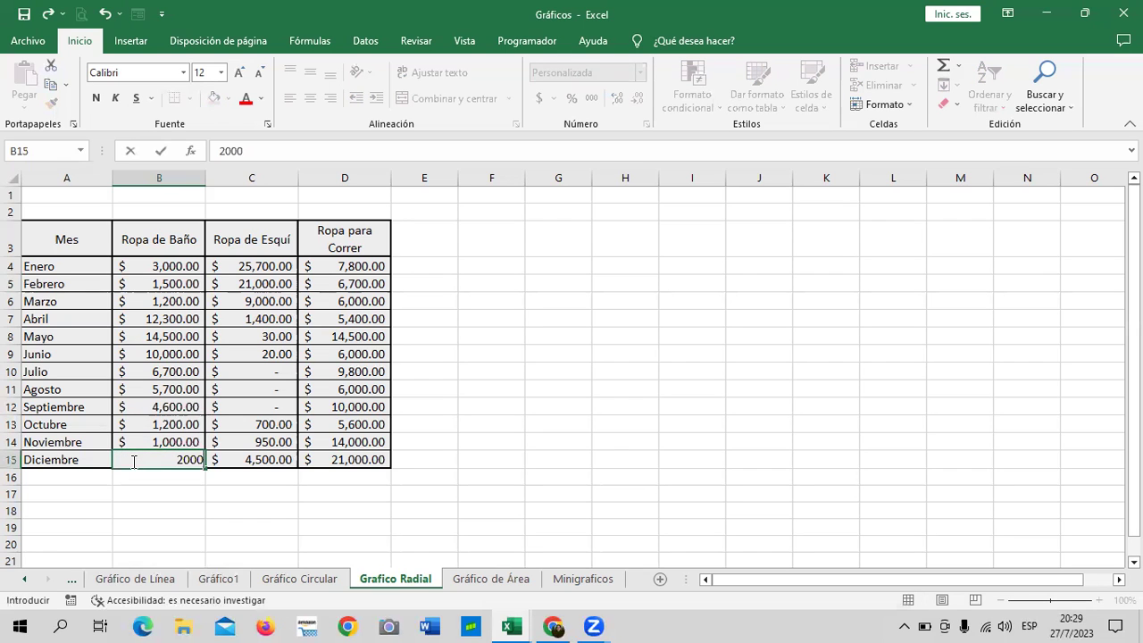
{"action": "key", "text": "Return"}
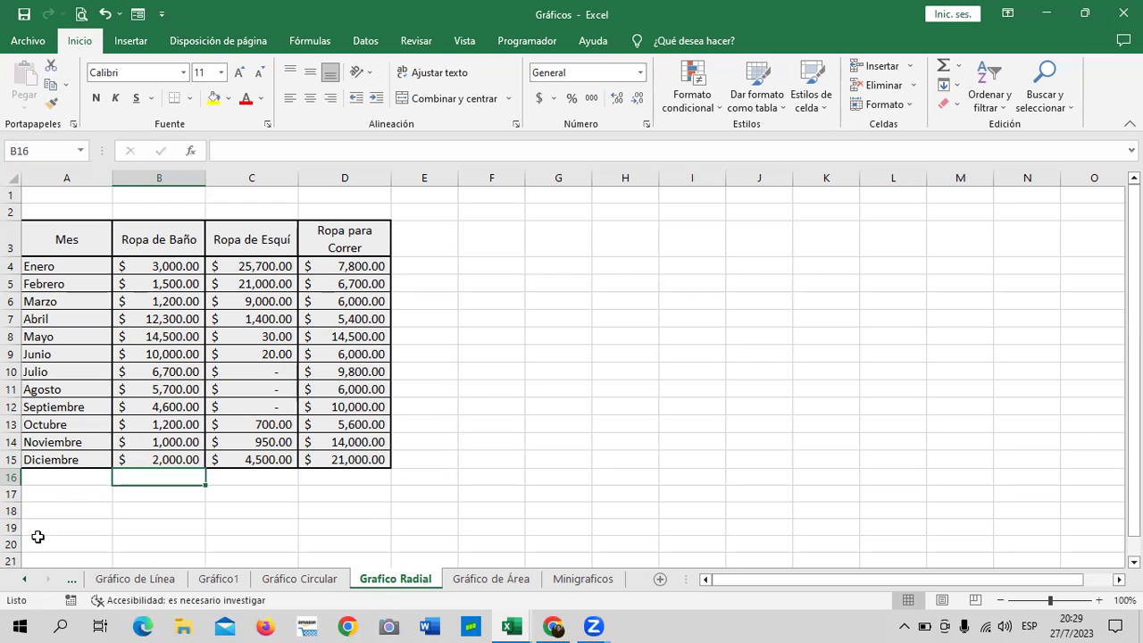
{"action": "left_click", "coordinate": [311, 580]}
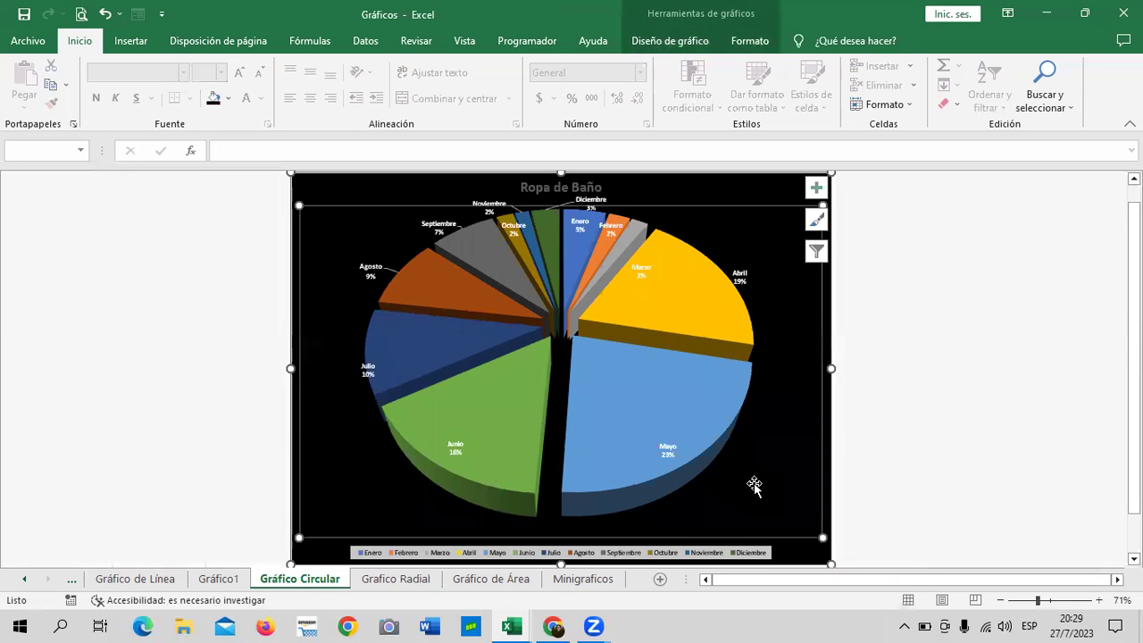
{"action": "left_click", "coordinate": [628, 416]}
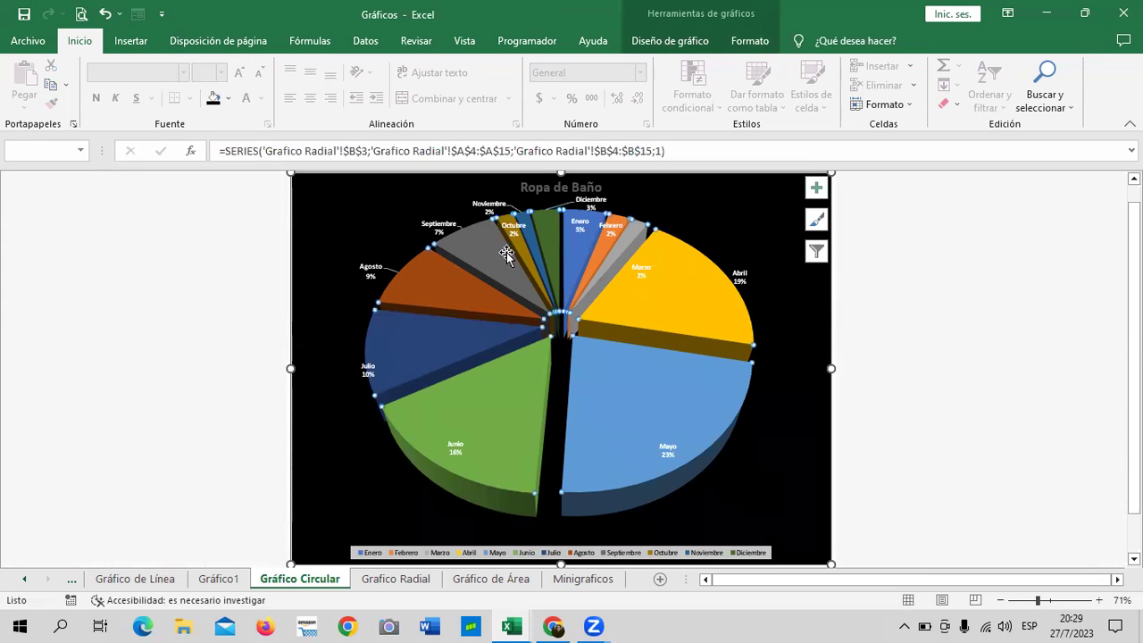
{"action": "mouse_move", "coordinate": [587, 249]}
{"action": "left_click", "coordinate": [630, 237]}
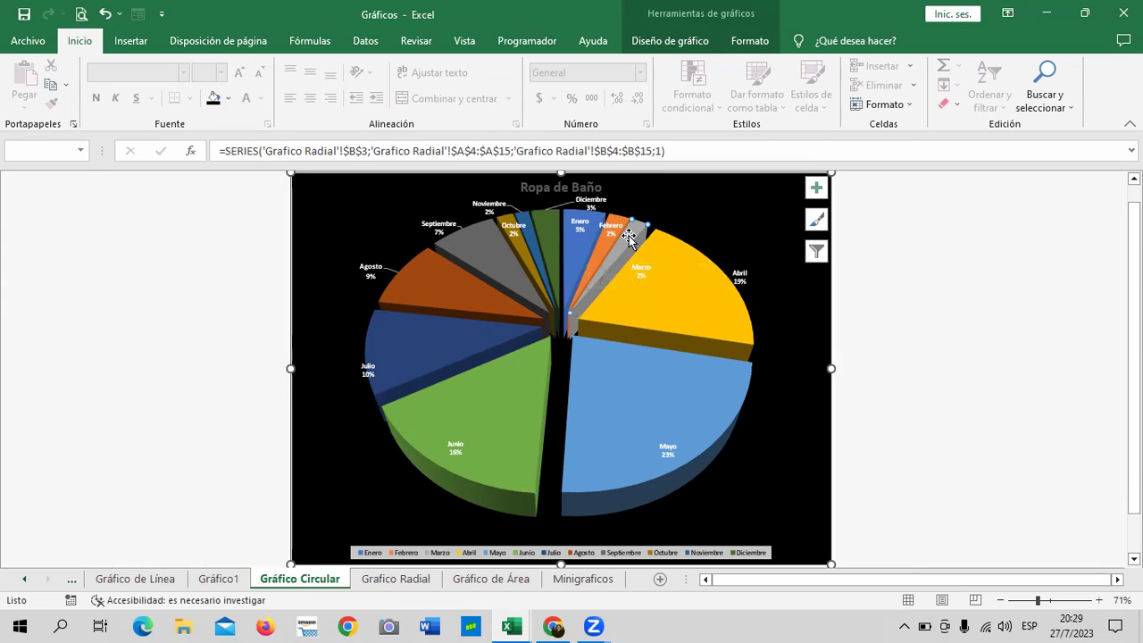
{"action": "left_click", "coordinate": [577, 243]}
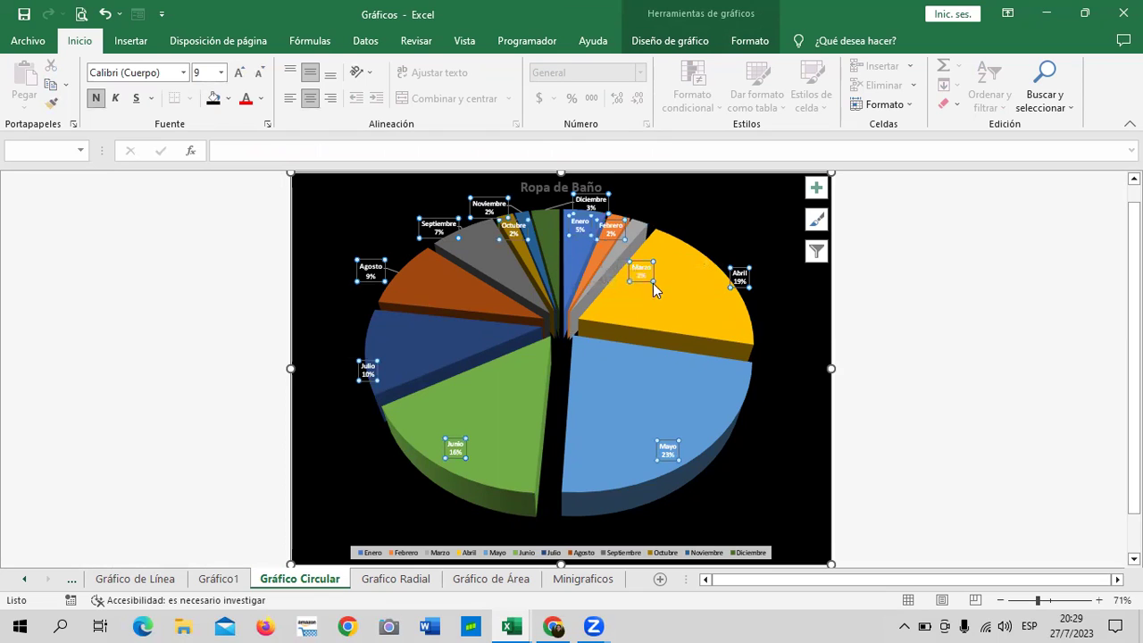
{"action": "left_click", "coordinate": [554, 227]}
{"action": "left_click", "coordinate": [534, 243]}
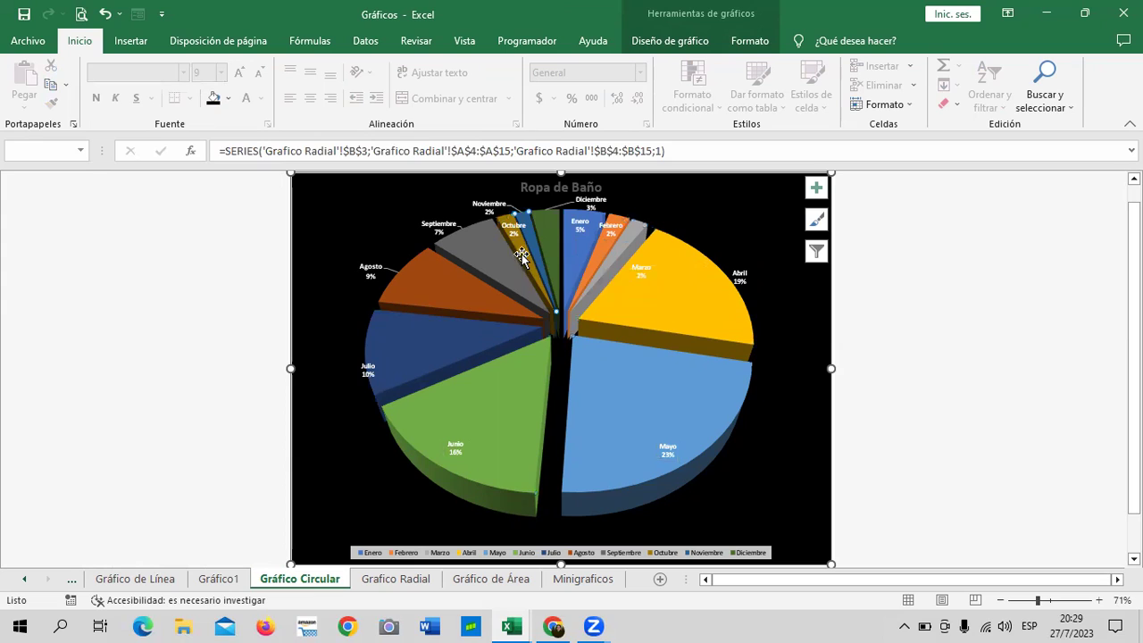
{"action": "left_click", "coordinate": [491, 251]}
{"action": "left_click", "coordinate": [407, 359]}
{"action": "left_click", "coordinate": [623, 415]}
{"action": "left_click", "coordinate": [616, 229]}
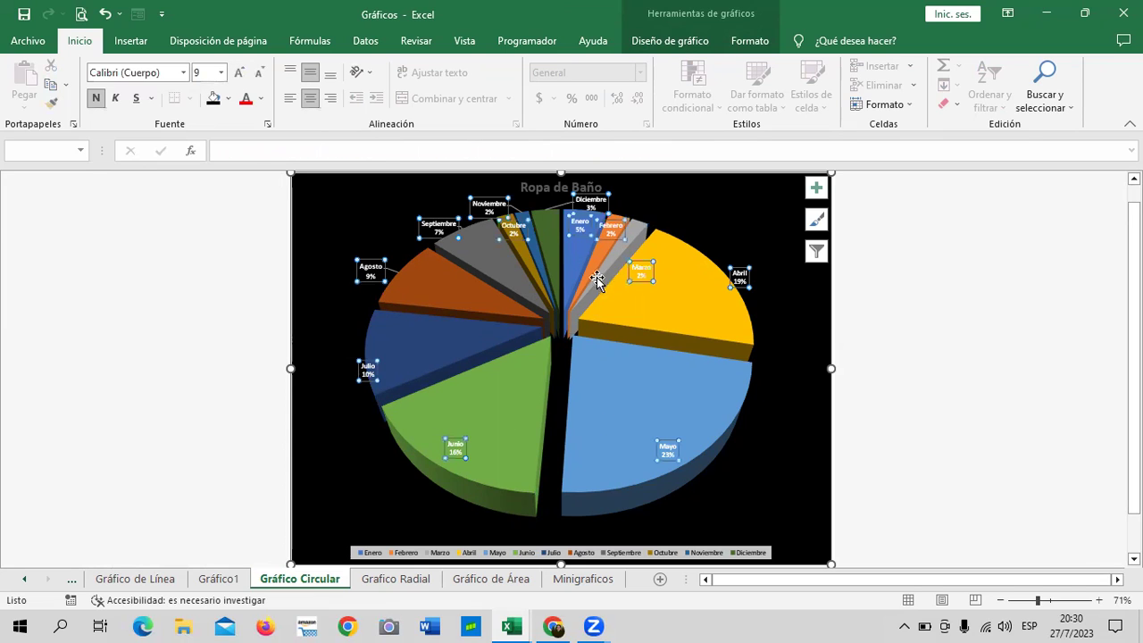
{"action": "left_click", "coordinate": [660, 309]}
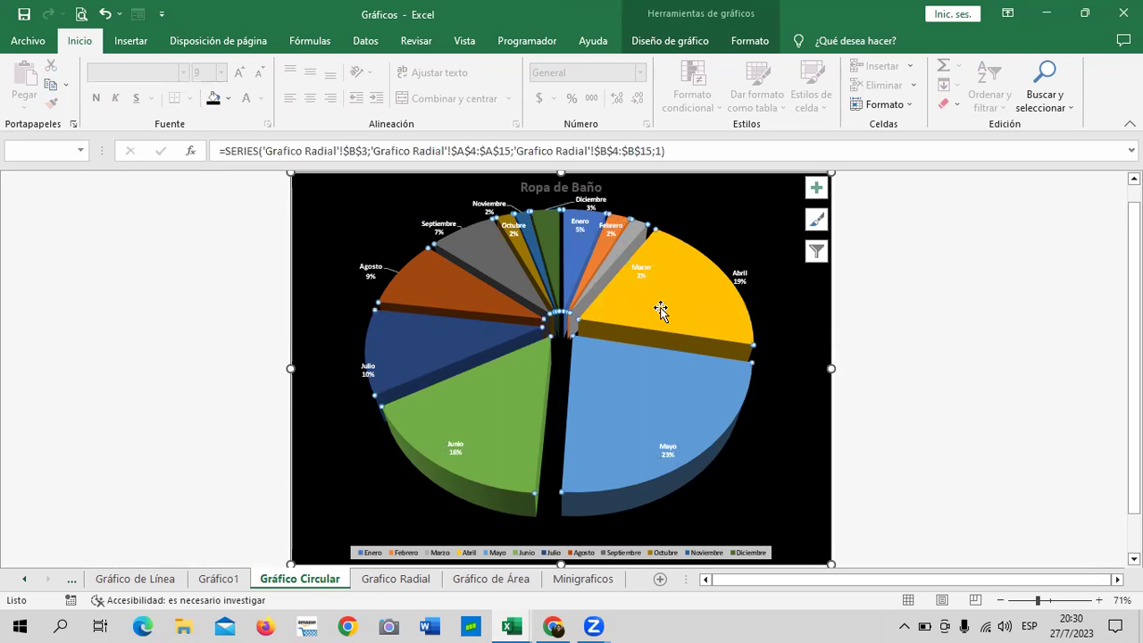
{"action": "left_click", "coordinate": [667, 286]}
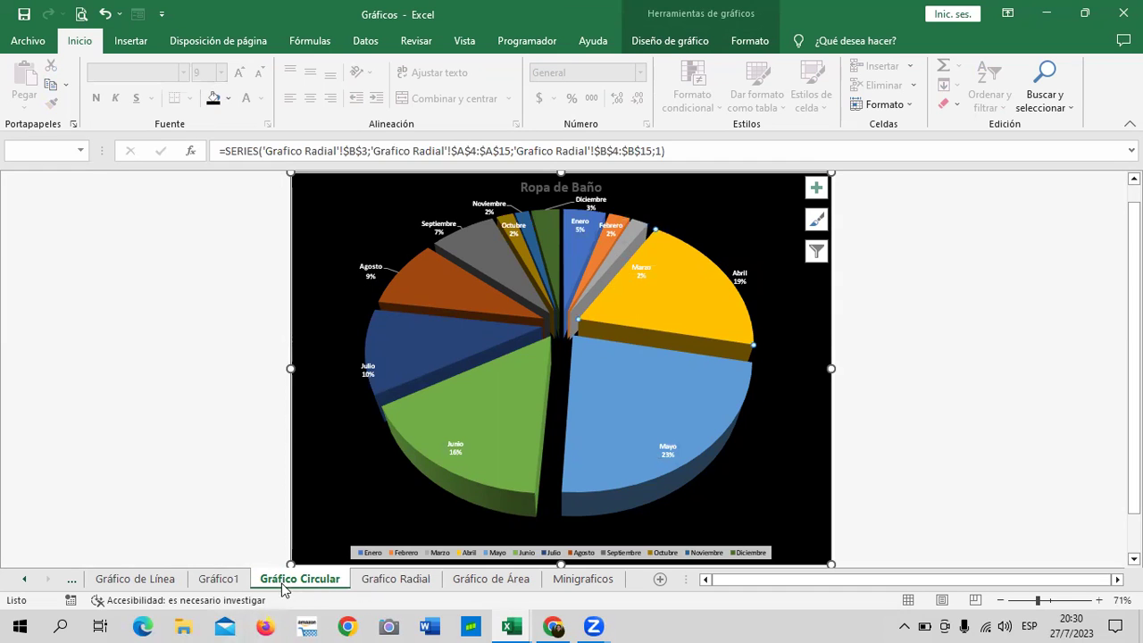
- Check Marzo's and Abril's Ropa de Baño values in B6 and B7
{"action": "left_click", "coordinate": [389, 580]}
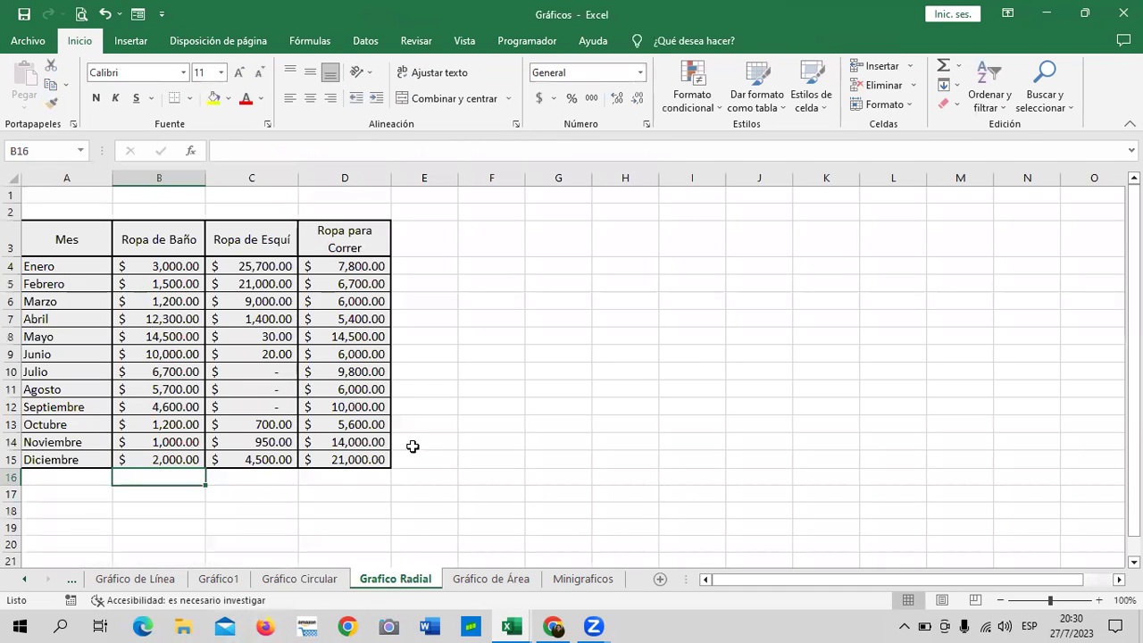
{"action": "left_click", "coordinate": [465, 343]}
{"action": "left_click", "coordinate": [158, 300]}
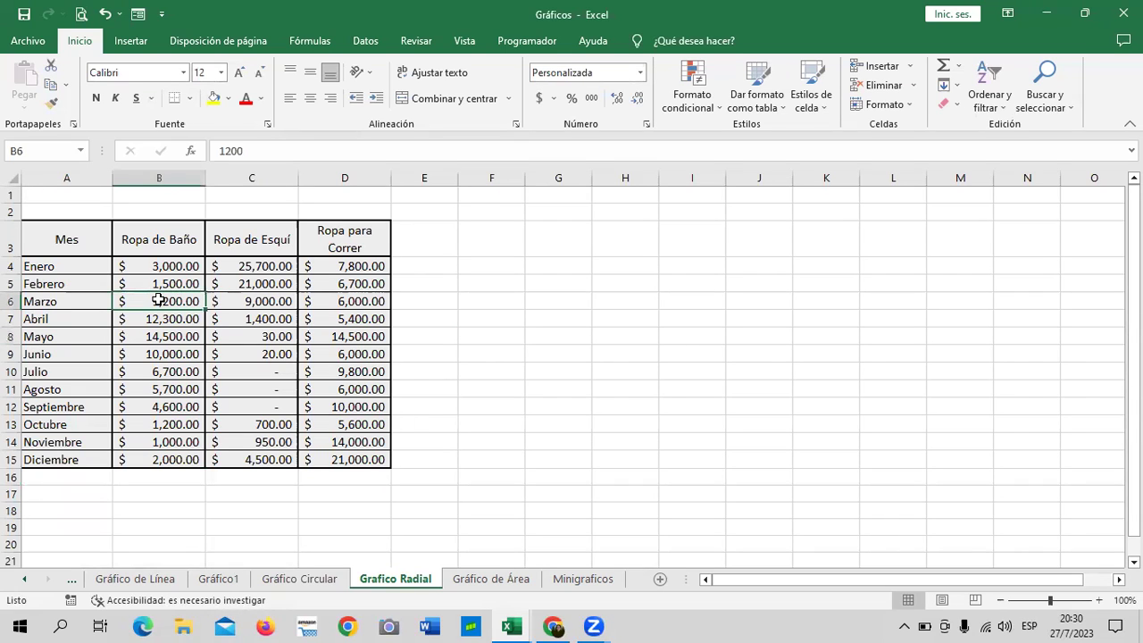
{"action": "left_click", "coordinate": [146, 318]}
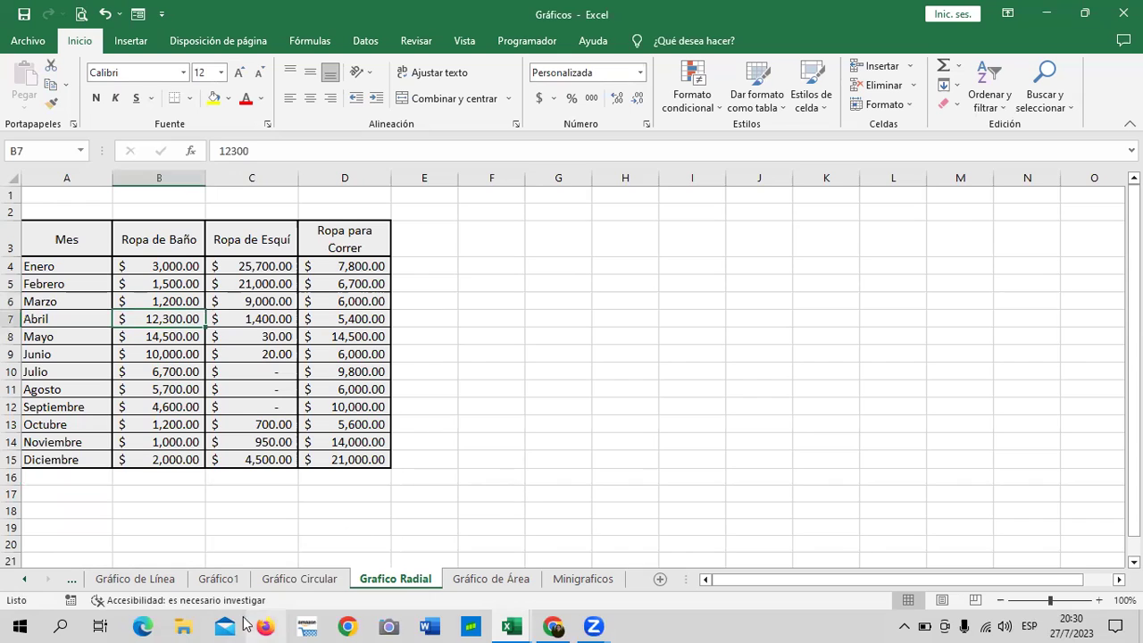
- On the Gráfico Circular chart, drag the Marzo data label up above the pie
{"action": "left_click", "coordinate": [300, 579]}
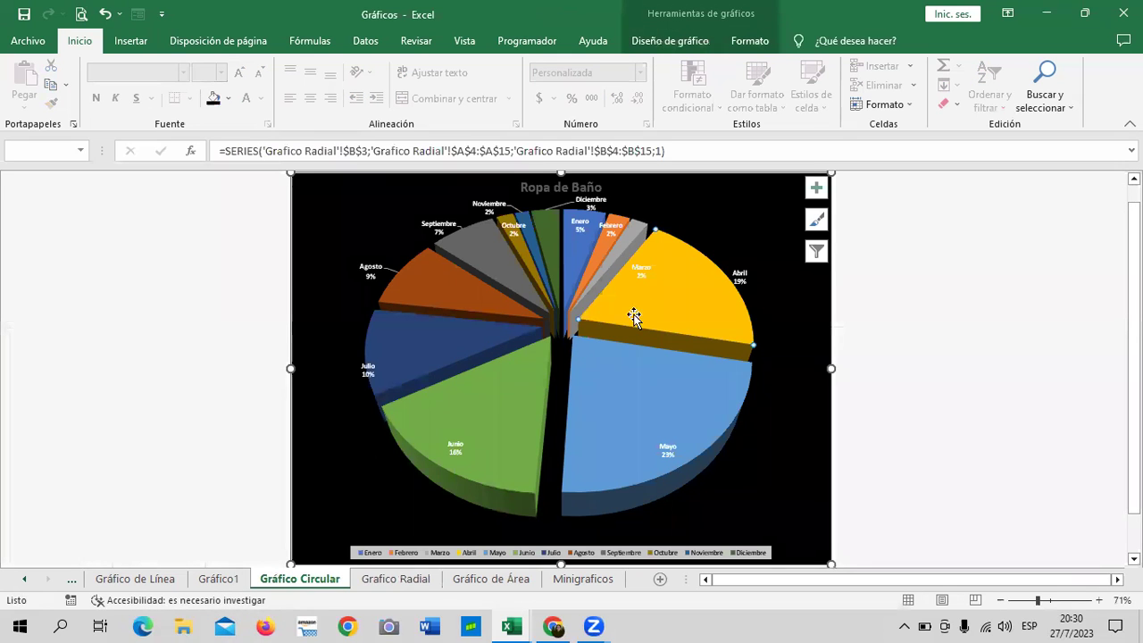
{"action": "left_click", "coordinate": [637, 270]}
{"action": "left_click", "coordinate": [637, 270]}
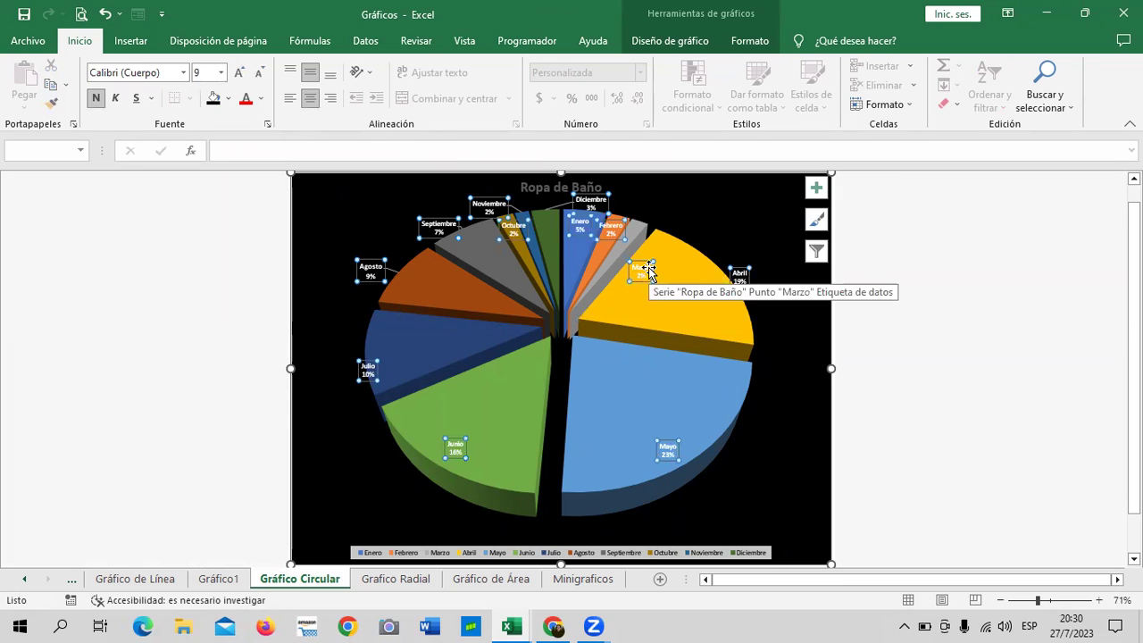
{"action": "left_click", "coordinate": [645, 269]}
{"action": "left_click_drag", "start_coordinate": [643, 258], "coordinate": [660, 209]}
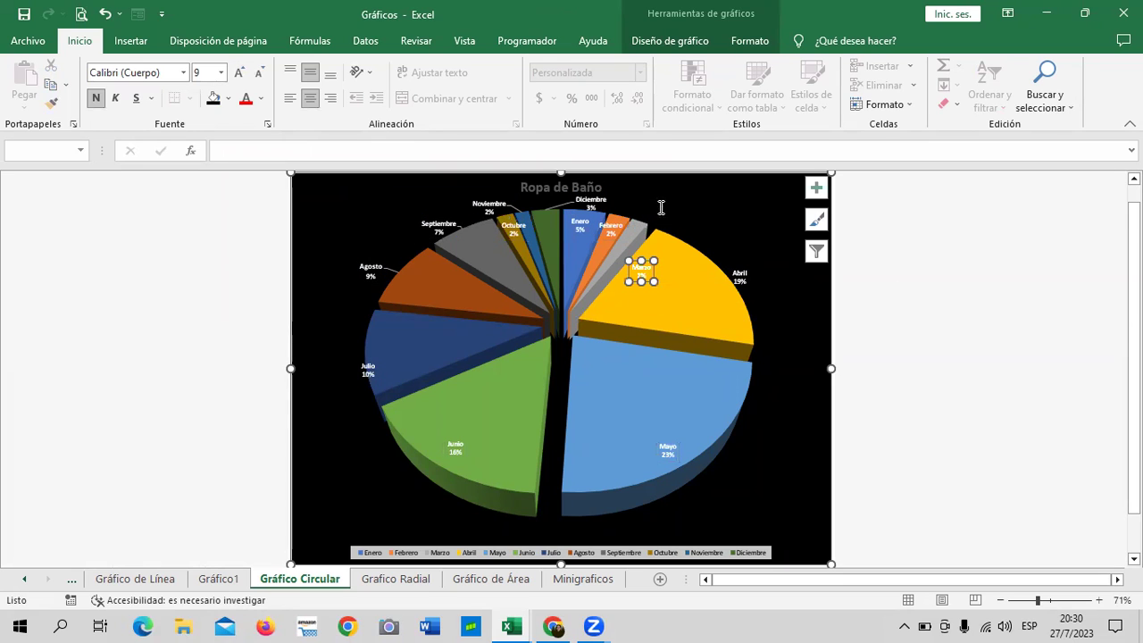
- Select the pie series, then the Mayo slice
{"action": "left_click", "coordinate": [681, 234]}
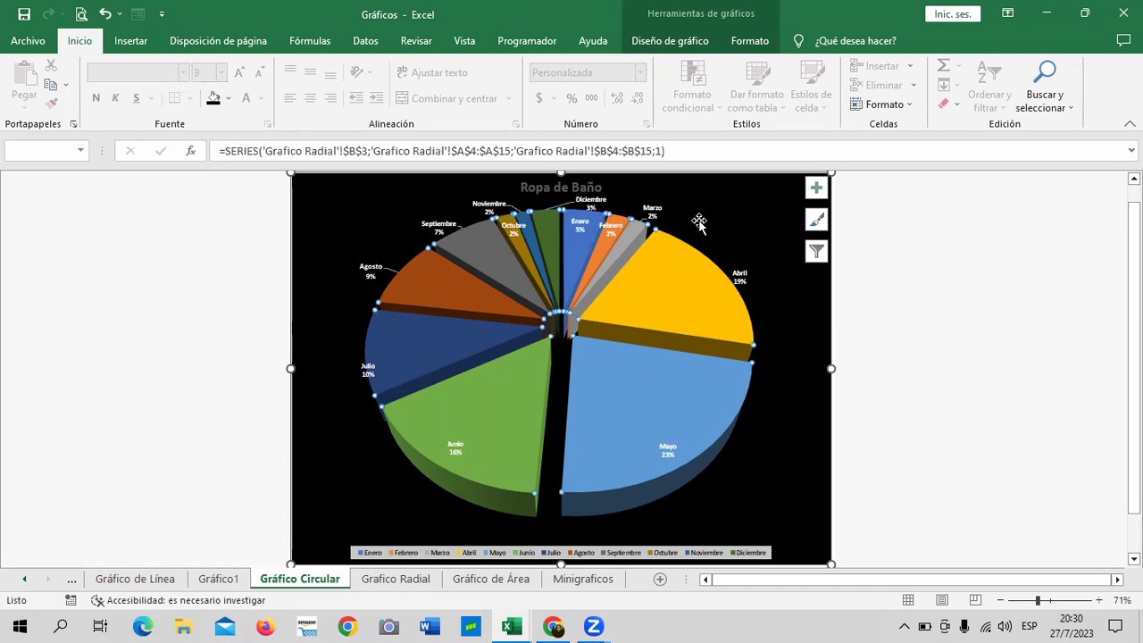
{"action": "left_click", "coordinate": [695, 223]}
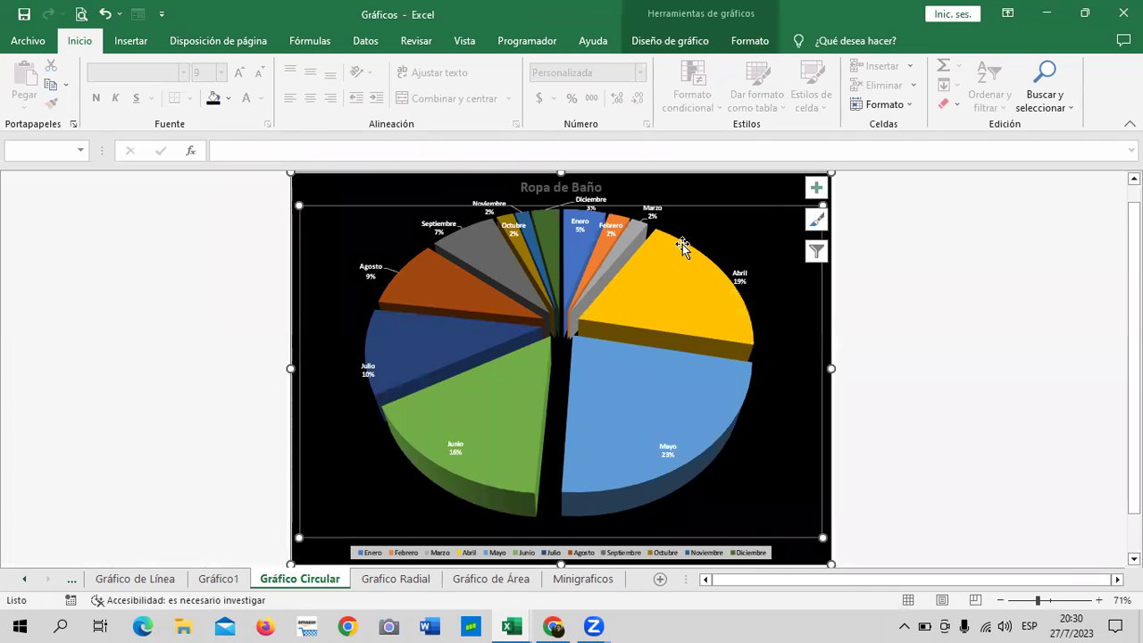
{"action": "left_click", "coordinate": [583, 249]}
{"action": "left_click", "coordinate": [616, 237]}
{"action": "left_click", "coordinate": [619, 248]}
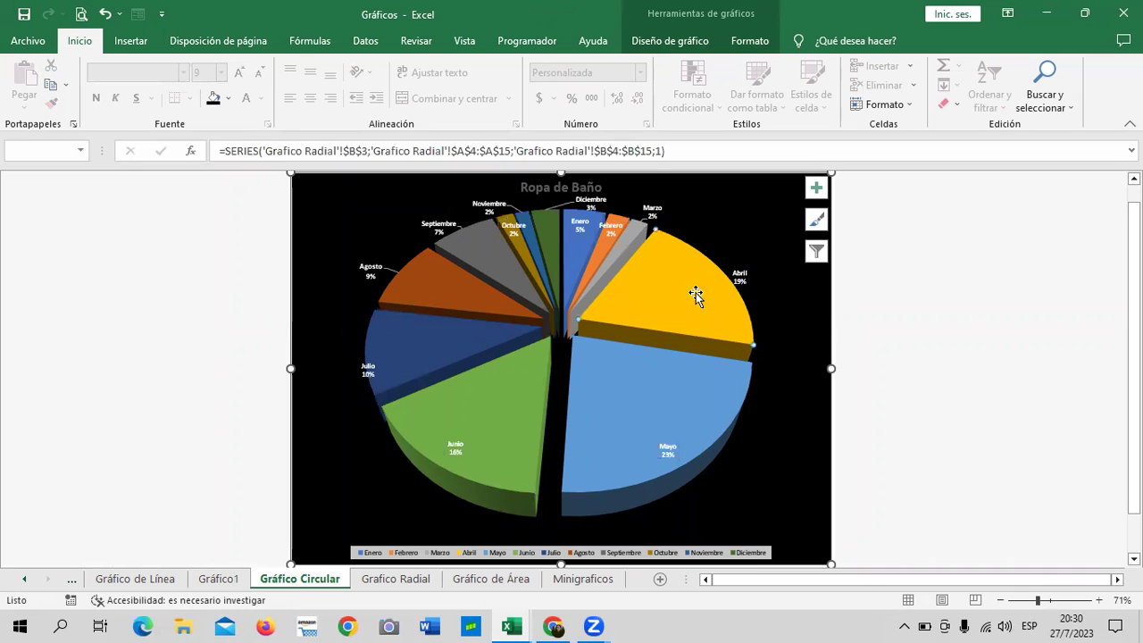
{"action": "left_click", "coordinate": [636, 408]}
- Change Mayo's value in B8 from $14,500 to $11,000 and return to the pie chart
{"action": "left_click", "coordinate": [395, 579]}
{"action": "left_click", "coordinate": [163, 336]}
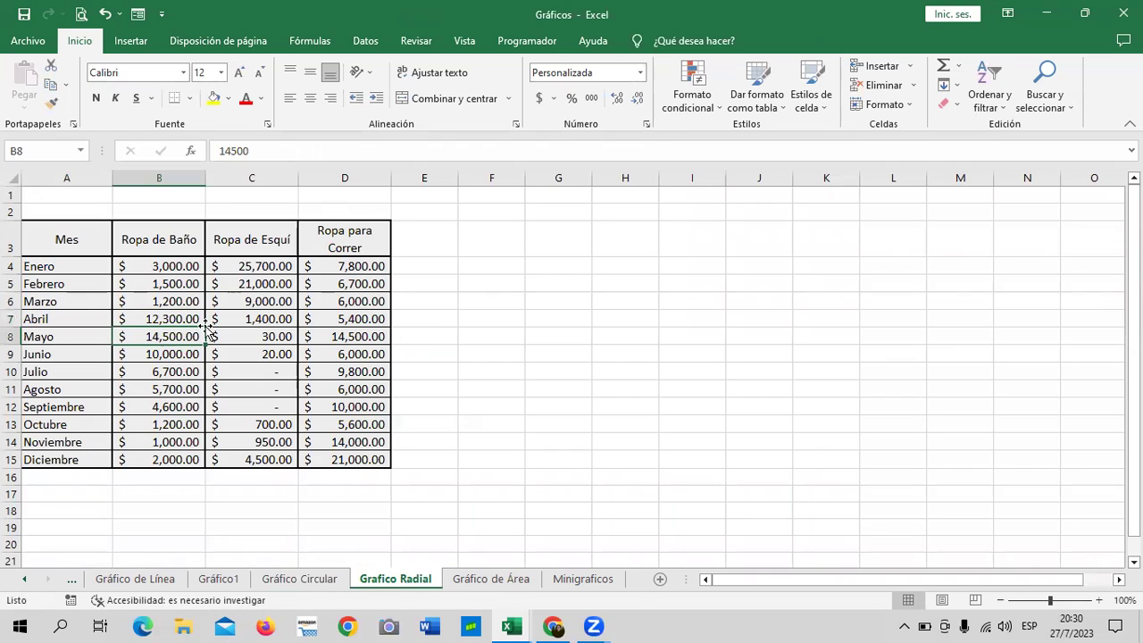
{"action": "type", "text": "11000"}
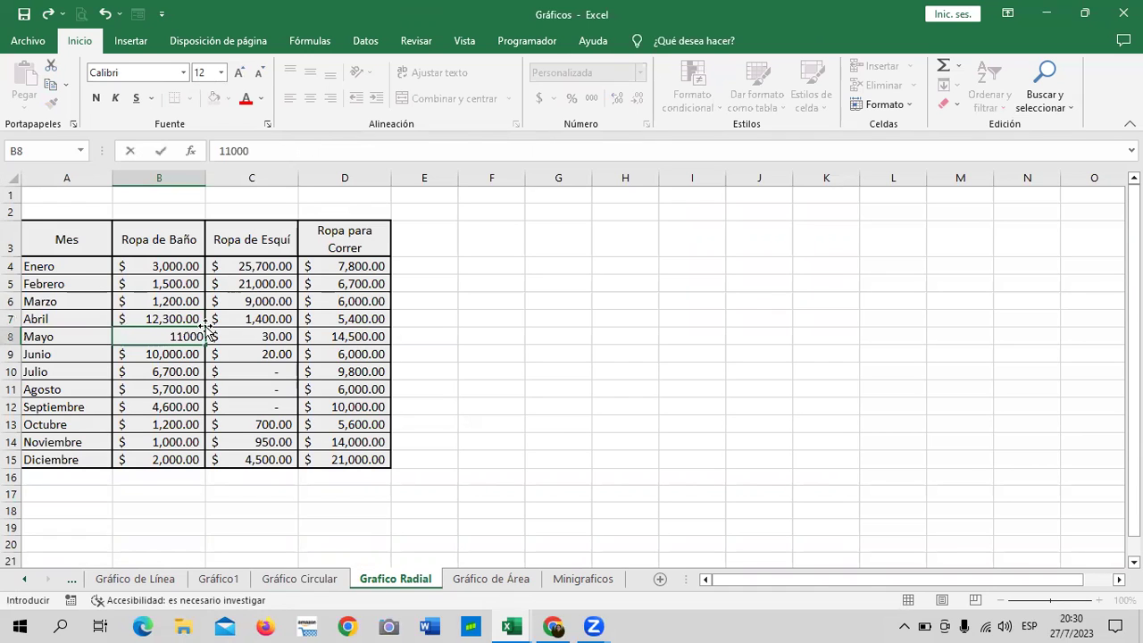
{"action": "key", "text": "Return"}
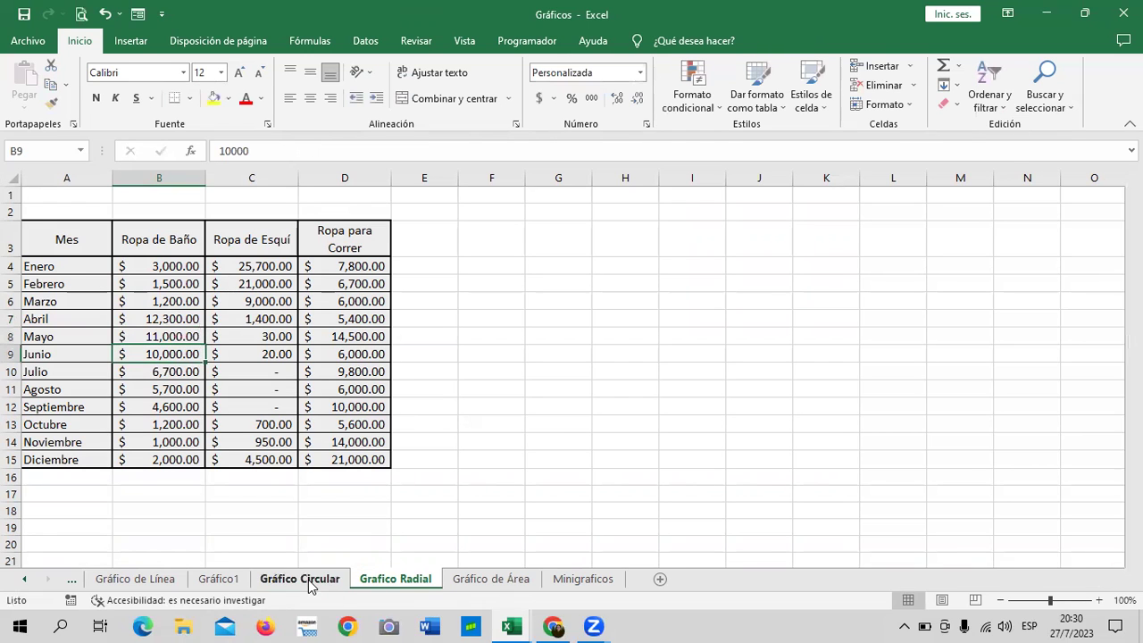
{"action": "left_click", "coordinate": [308, 582]}
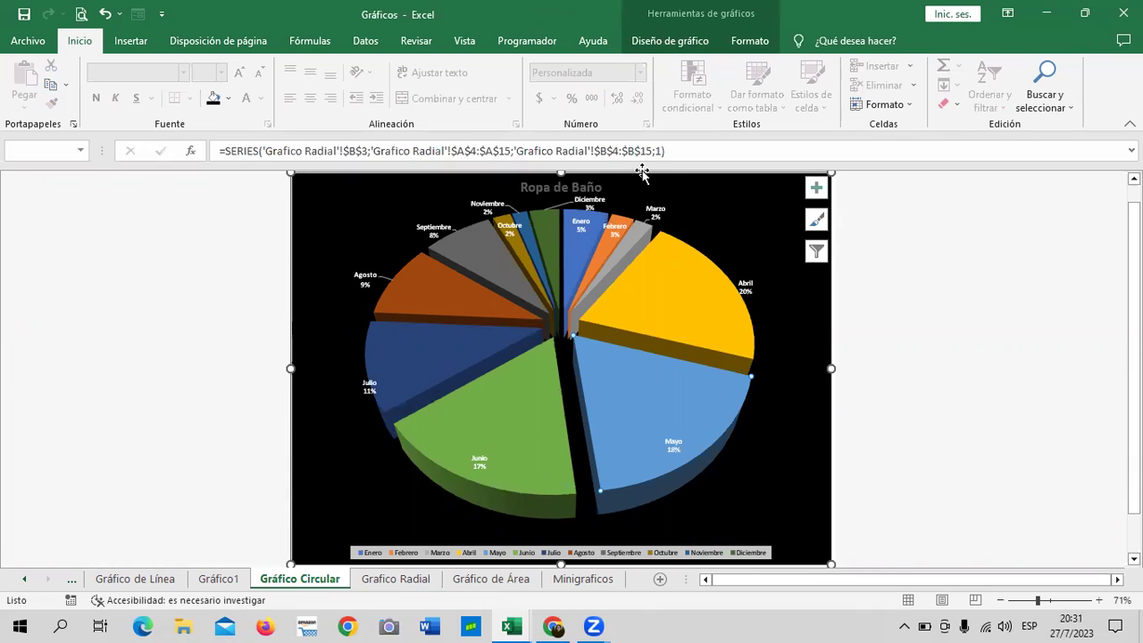
- Drag the Diciembre data label left onto its slice, off the title
{"action": "left_click", "coordinate": [595, 195]}
{"action": "left_click", "coordinate": [595, 204]}
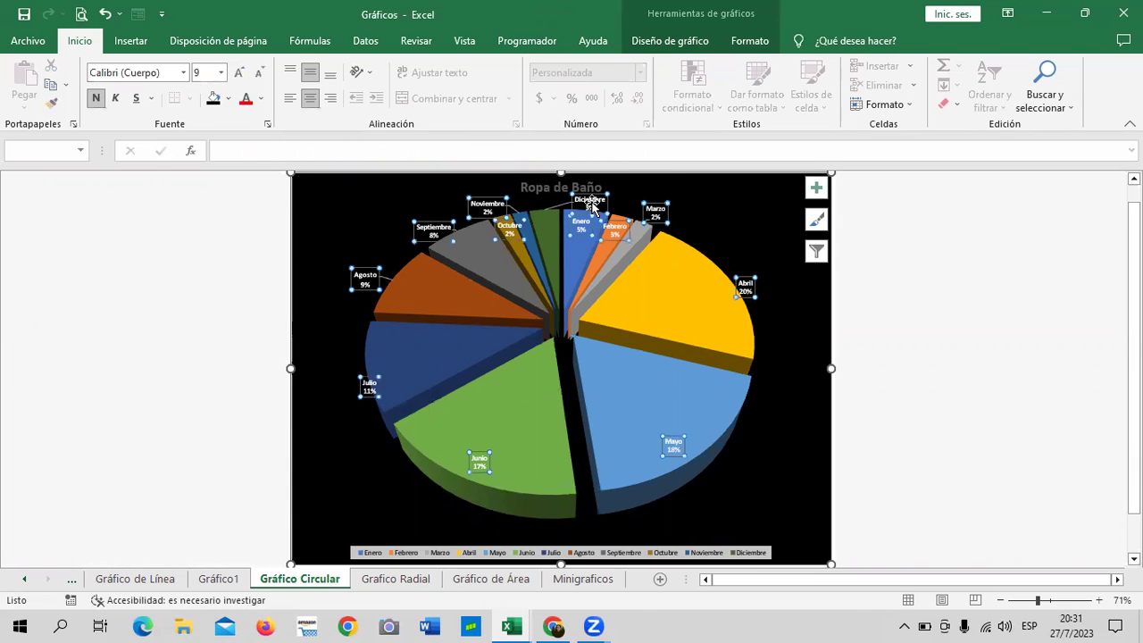
{"action": "left_click_drag", "start_coordinate": [591, 204], "coordinate": [554, 194]}
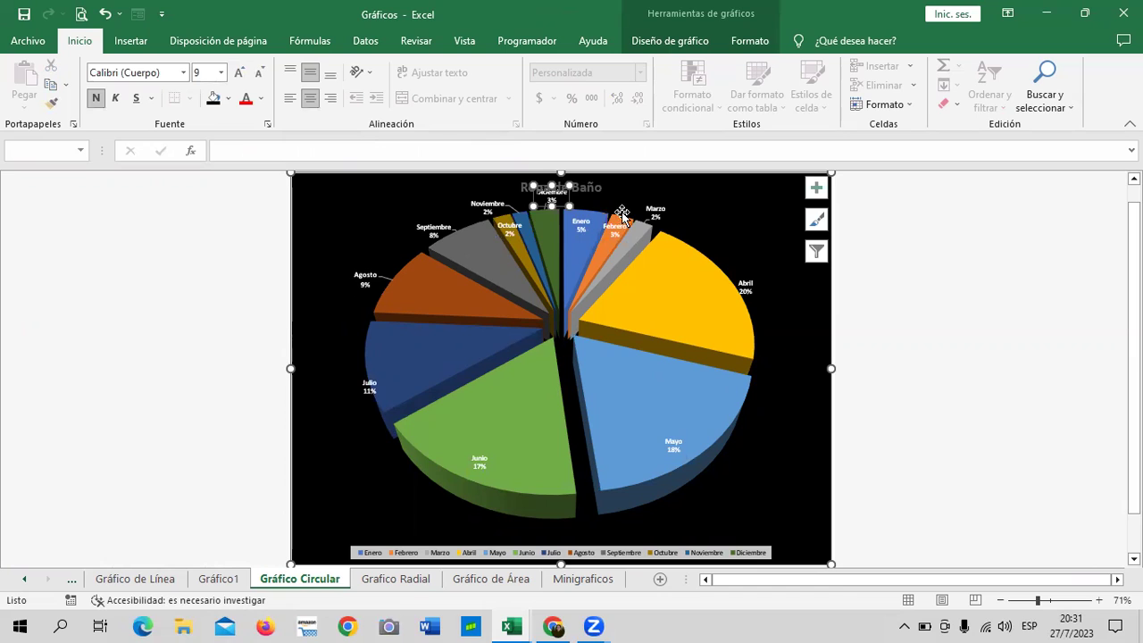
{"action": "left_click", "coordinate": [697, 201]}
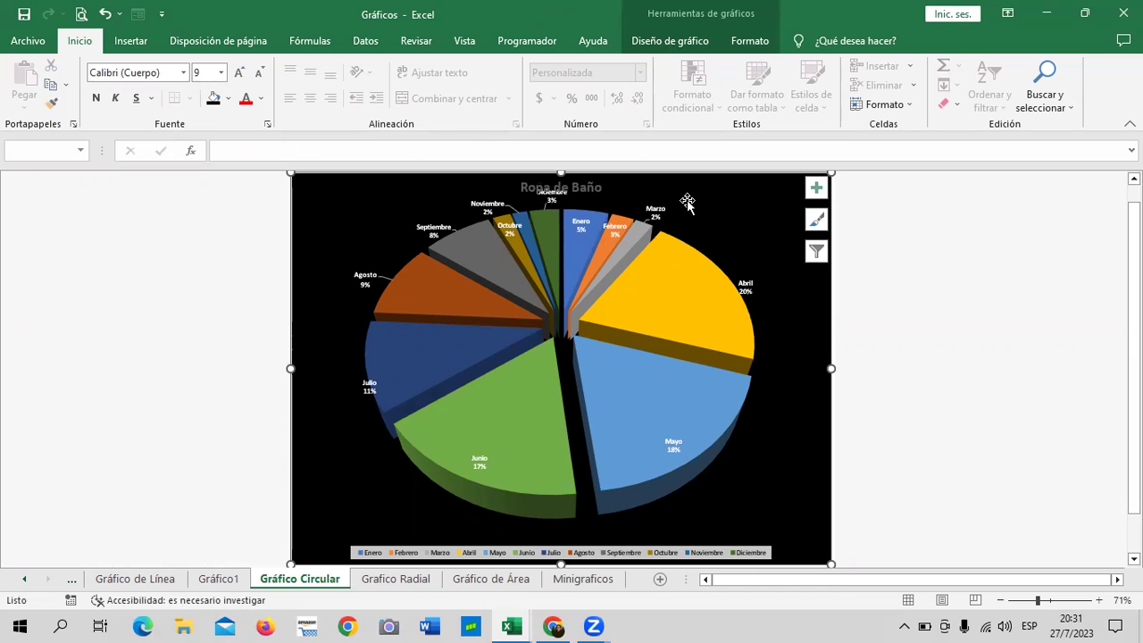
- Move the Ropa de Baño chart title to the chart's upper-right corner
{"action": "left_click", "coordinate": [595, 189]}
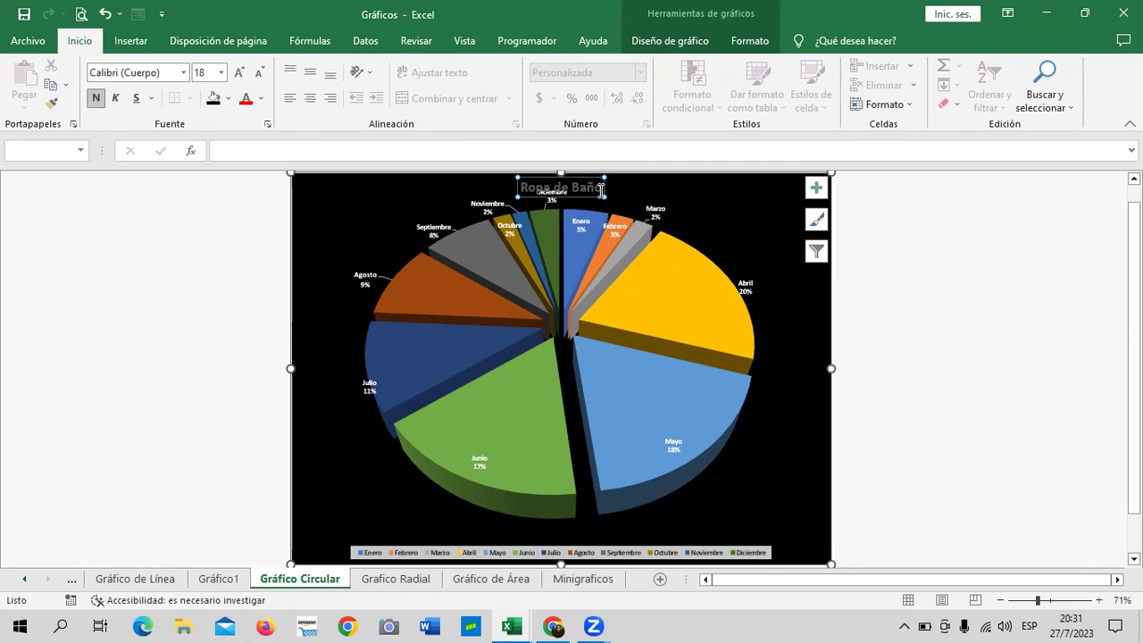
{"action": "left_click", "coordinate": [602, 187]}
{"action": "left_click_drag", "start_coordinate": [587, 179], "coordinate": [743, 186]}
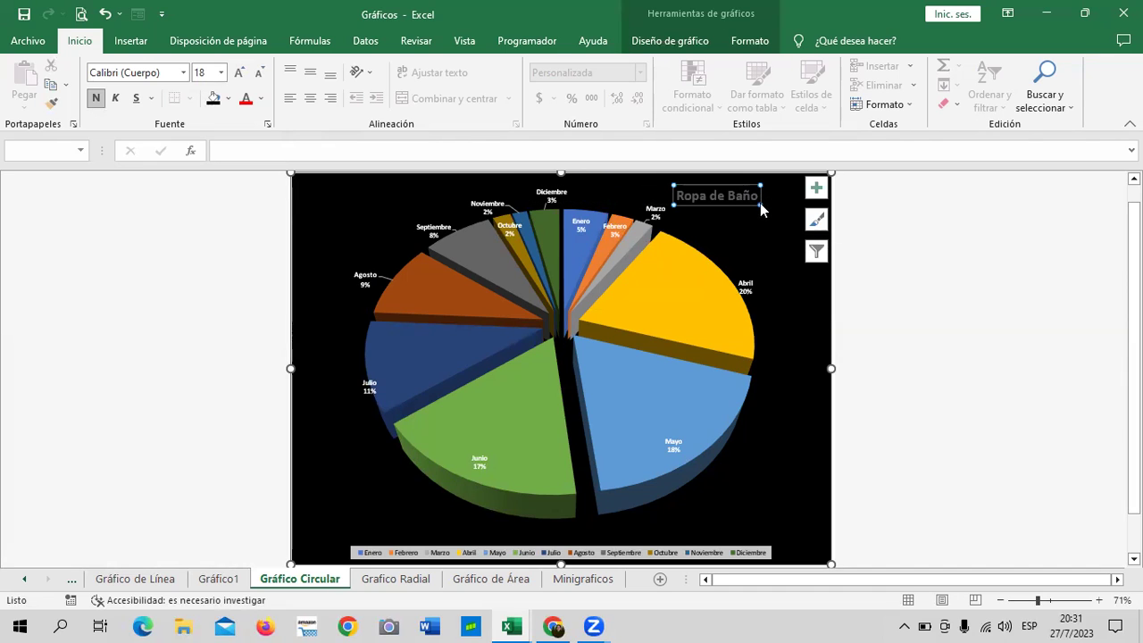
{"action": "left_click", "coordinate": [750, 194]}
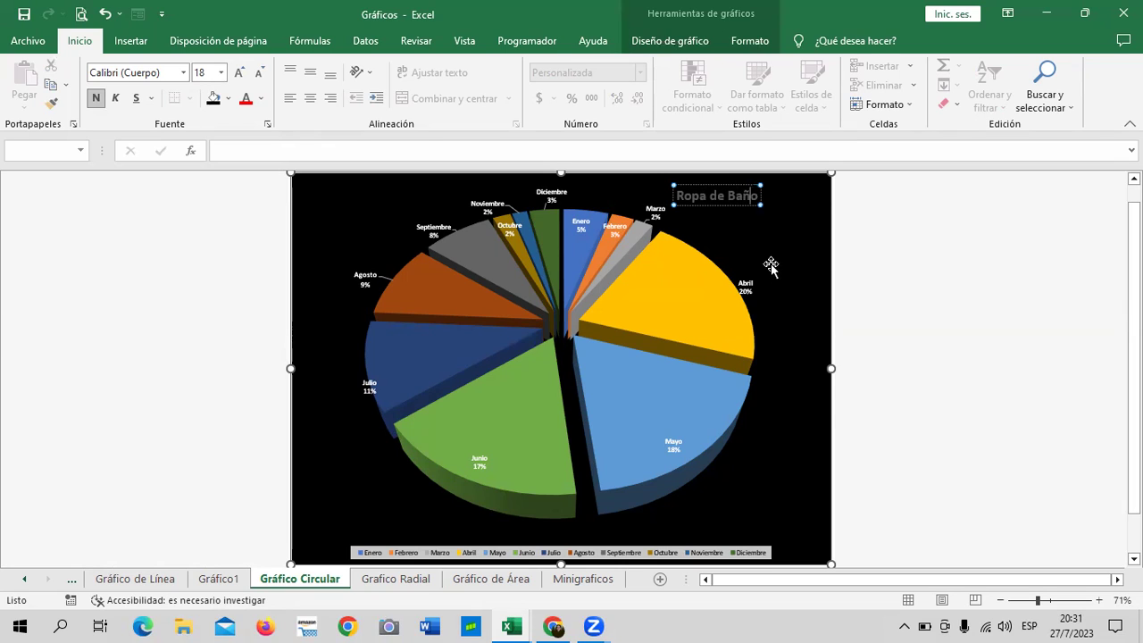
{"action": "left_click", "coordinate": [759, 429]}
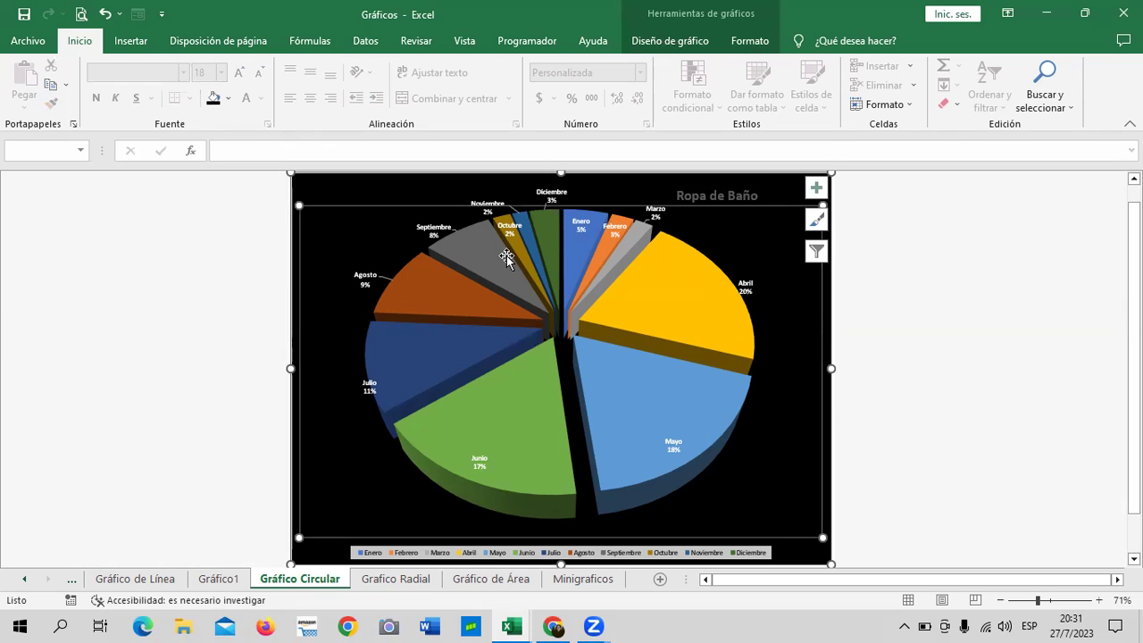
- Drag the Octubre data label upward above the pie
{"action": "mouse_move", "coordinate": [416, 279]}
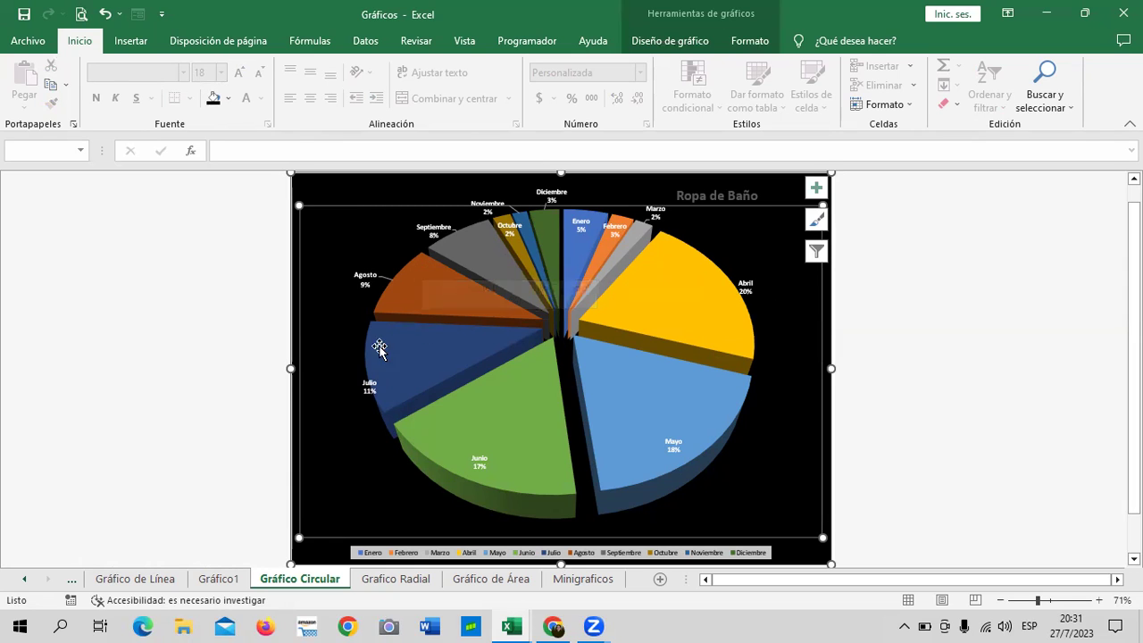
{"action": "left_click", "coordinate": [369, 385]}
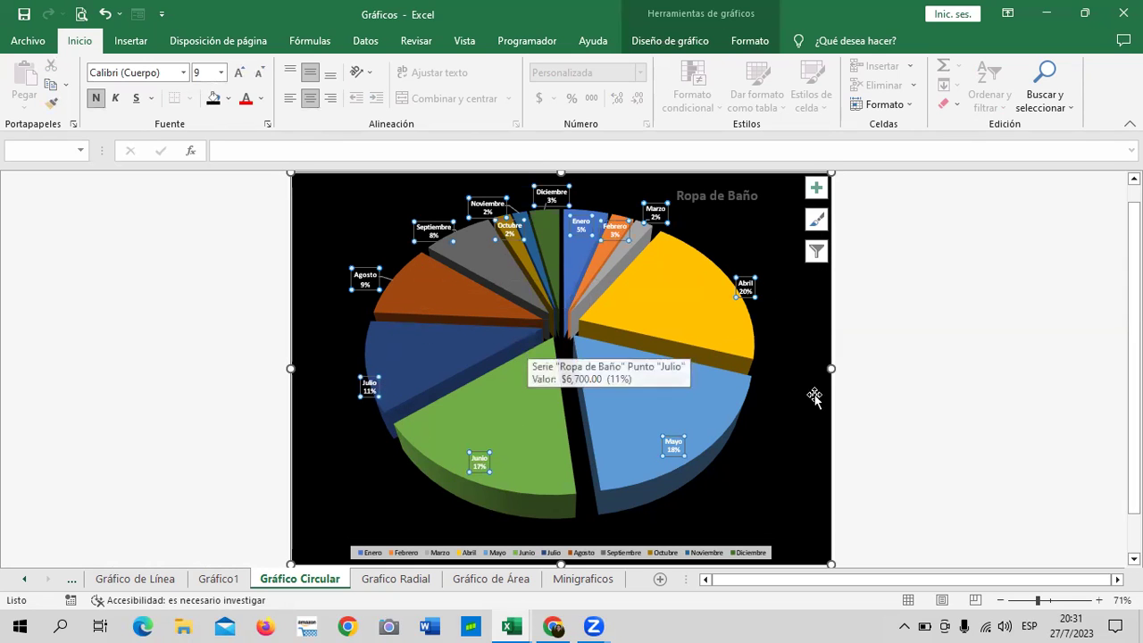
{"action": "left_click", "coordinate": [784, 449]}
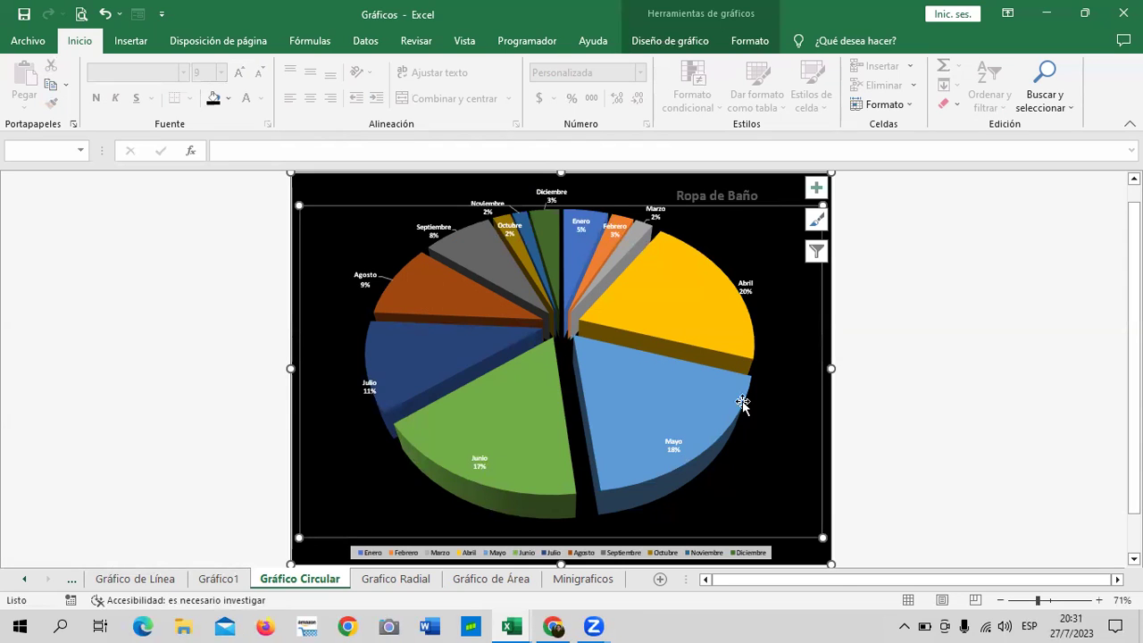
{"action": "left_click", "coordinate": [508, 228]}
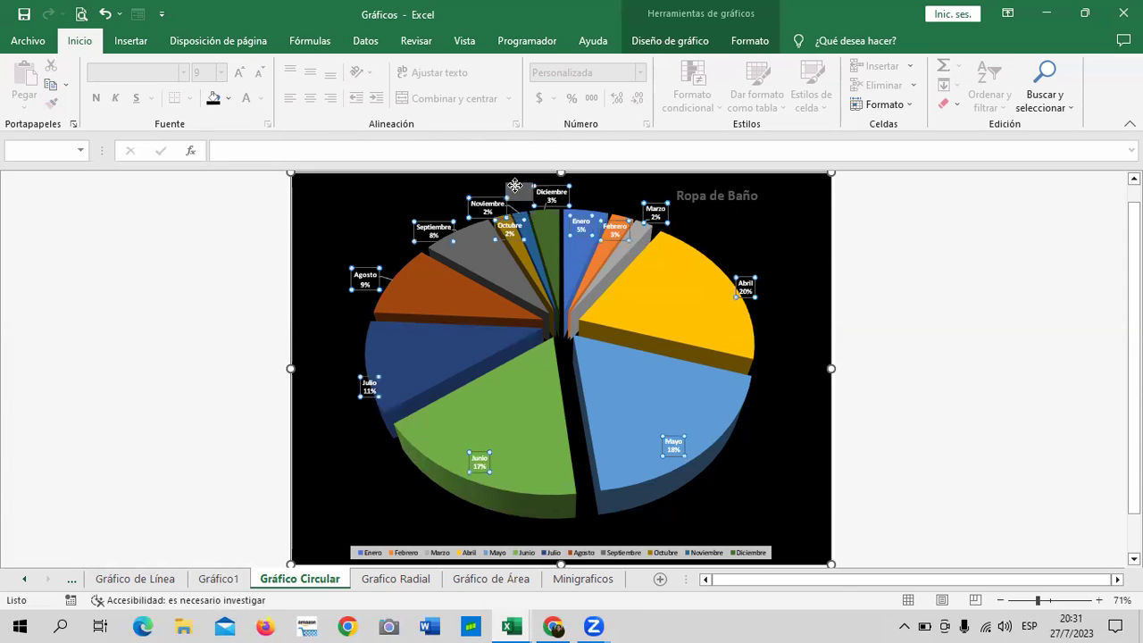
{"action": "left_click", "coordinate": [534, 193]}
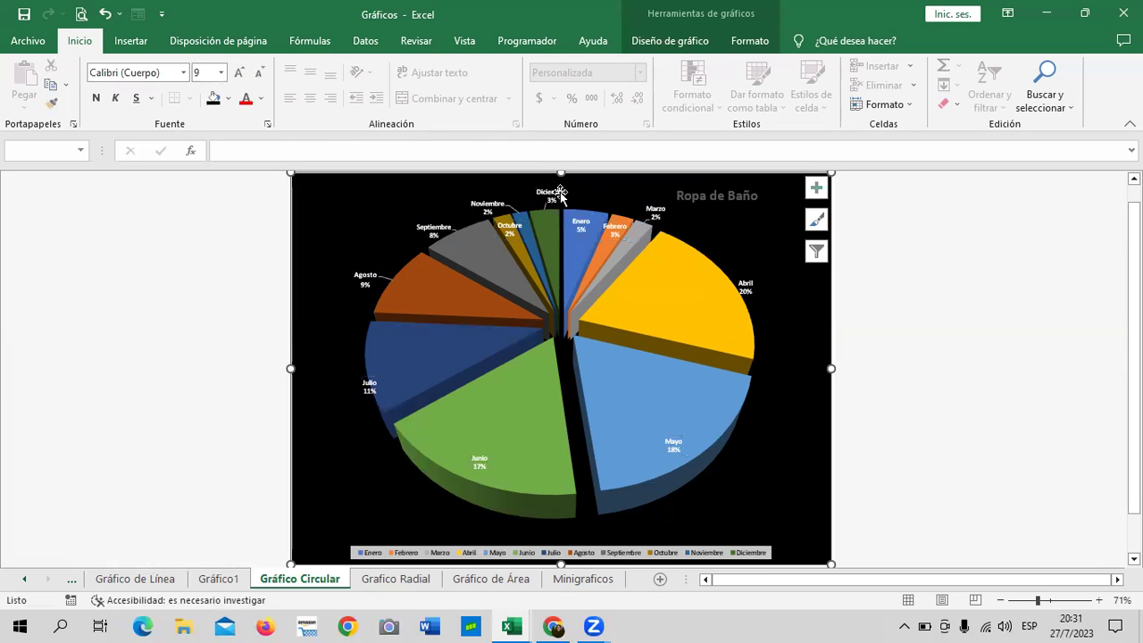
{"action": "left_click", "coordinate": [511, 225]}
{"action": "left_click_drag", "start_coordinate": [511, 226], "coordinate": [518, 187]}
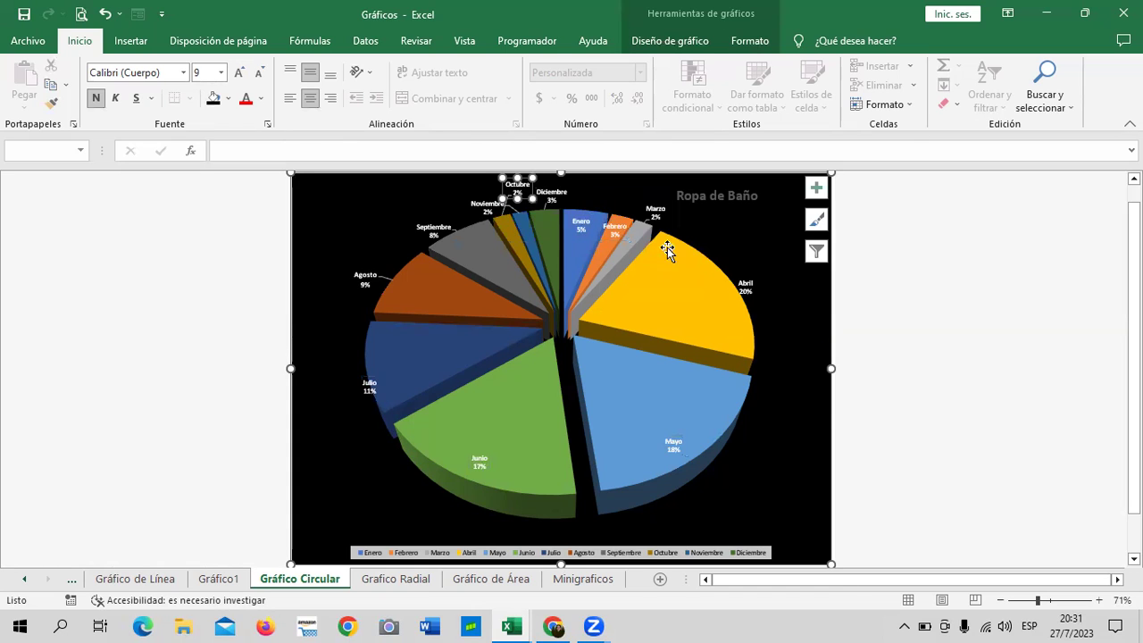
{"action": "left_click", "coordinate": [799, 406]}
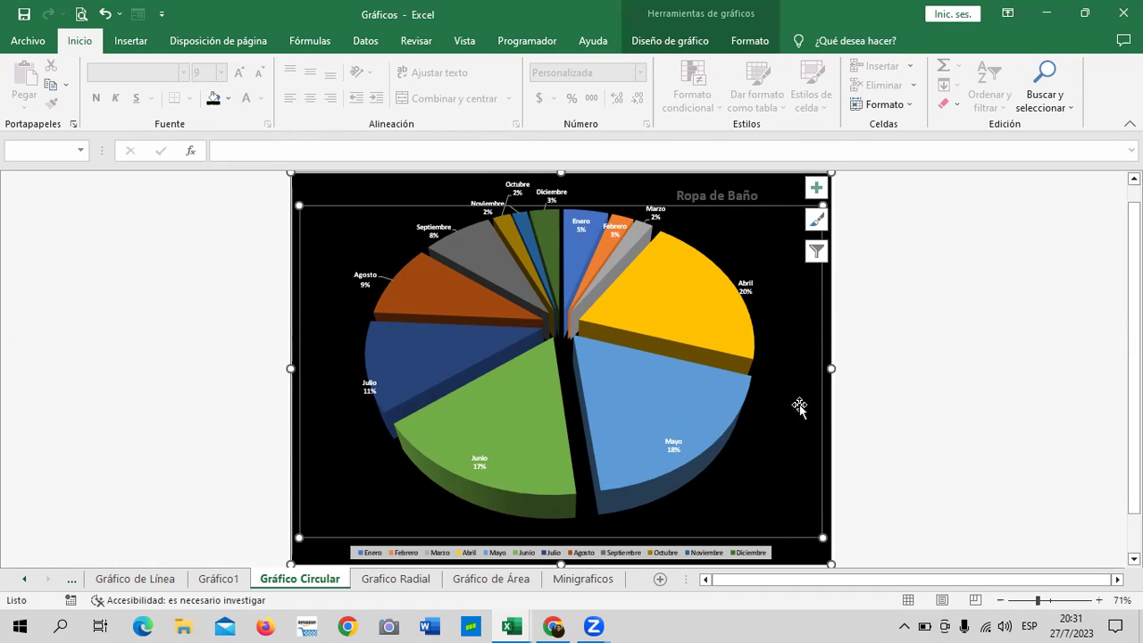
- Shift the Octubre label left so it no longer overlaps Noviembre
{"action": "left_click", "coordinate": [518, 189]}
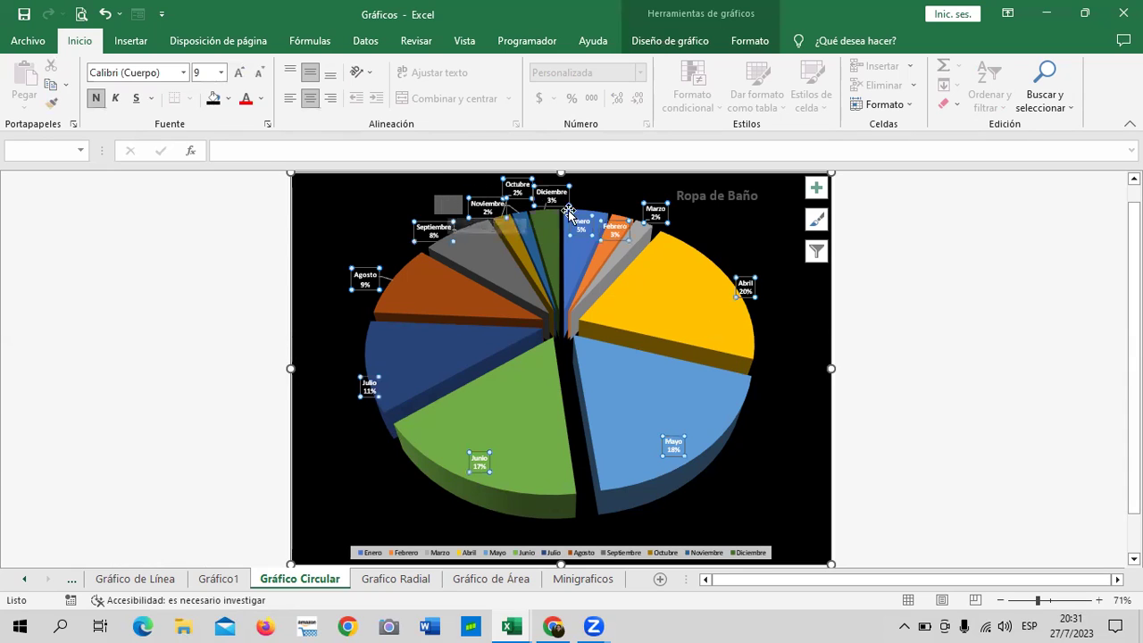
{"action": "left_click", "coordinate": [517, 187]}
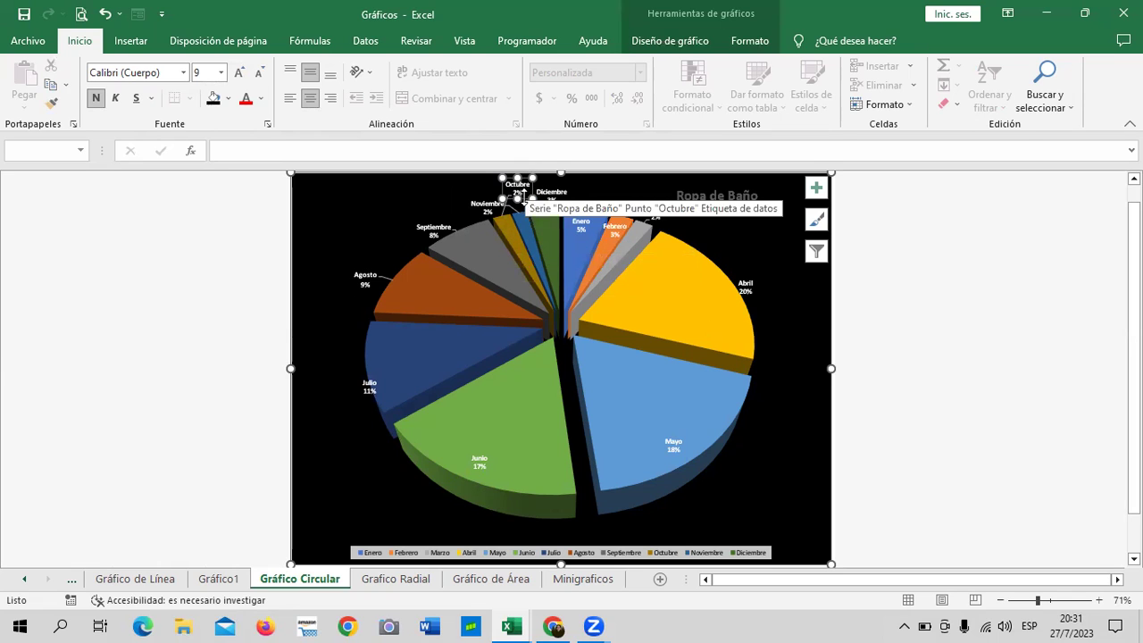
{"action": "left_click", "coordinate": [528, 201]}
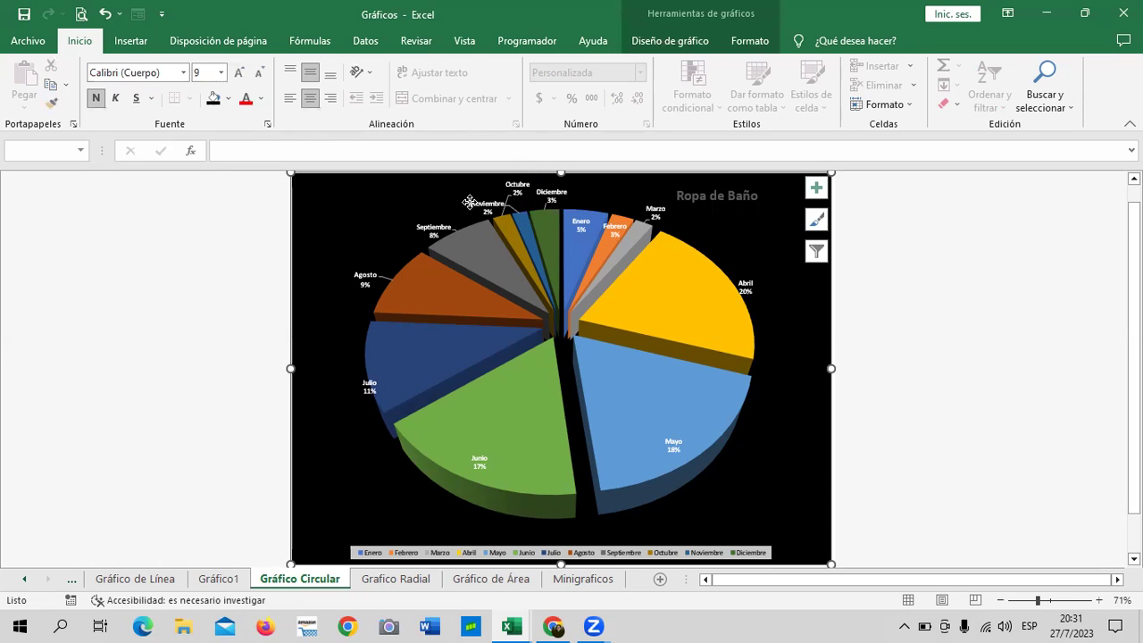
{"action": "left_click", "coordinate": [515, 188]}
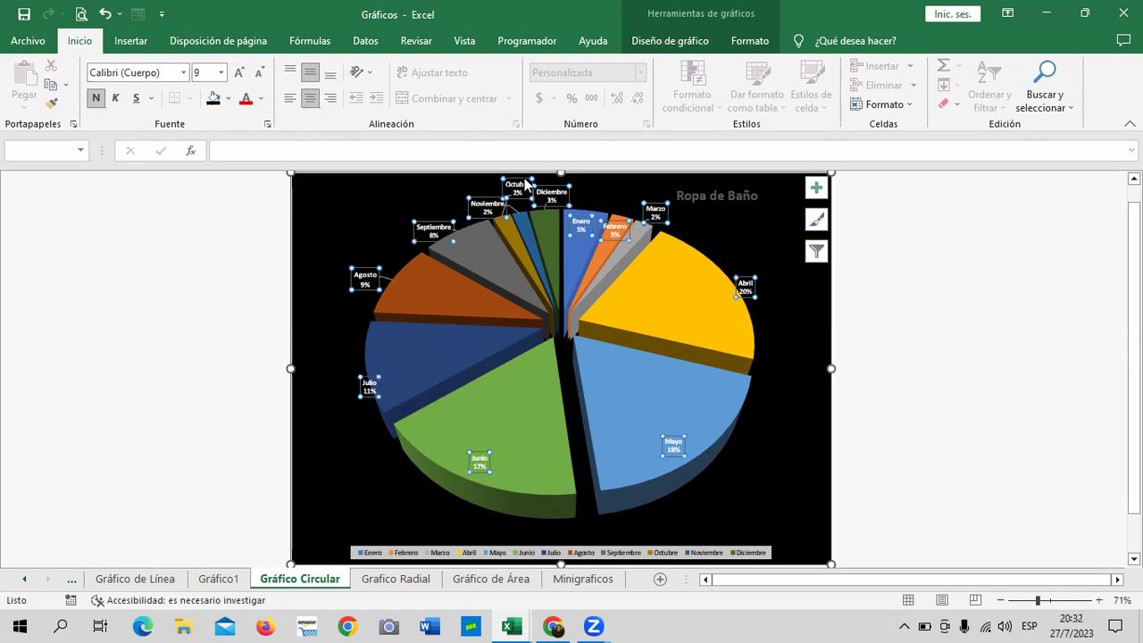
{"action": "left_click", "coordinate": [526, 184]}
{"action": "left_click_drag", "start_coordinate": [475, 194], "coordinate": [515, 192]}
- Select the Noviembre label, pie series and Junio slice to check placement, ending on the plot area
{"action": "left_click", "coordinate": [488, 205]}
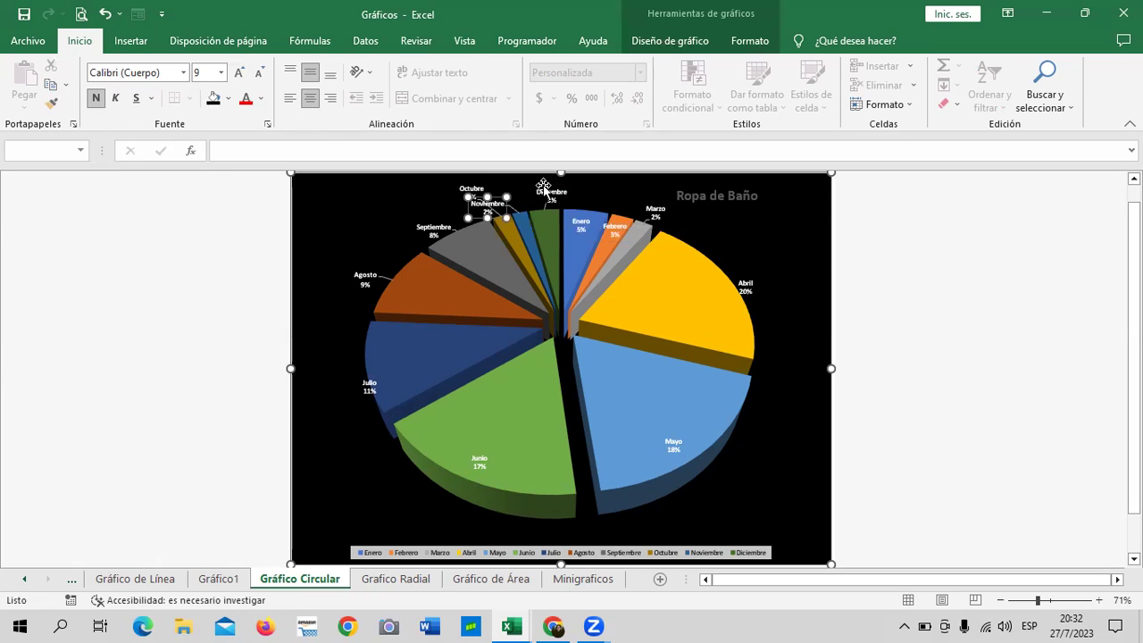
{"action": "left_click", "coordinate": [514, 234]}
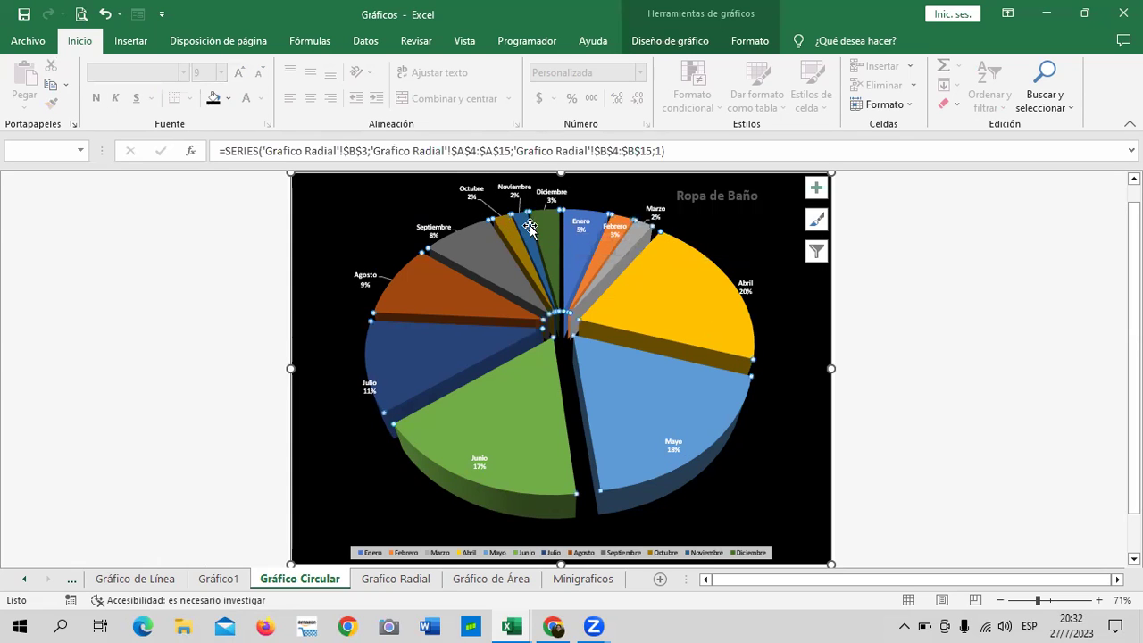
{"action": "left_click", "coordinate": [582, 231]}
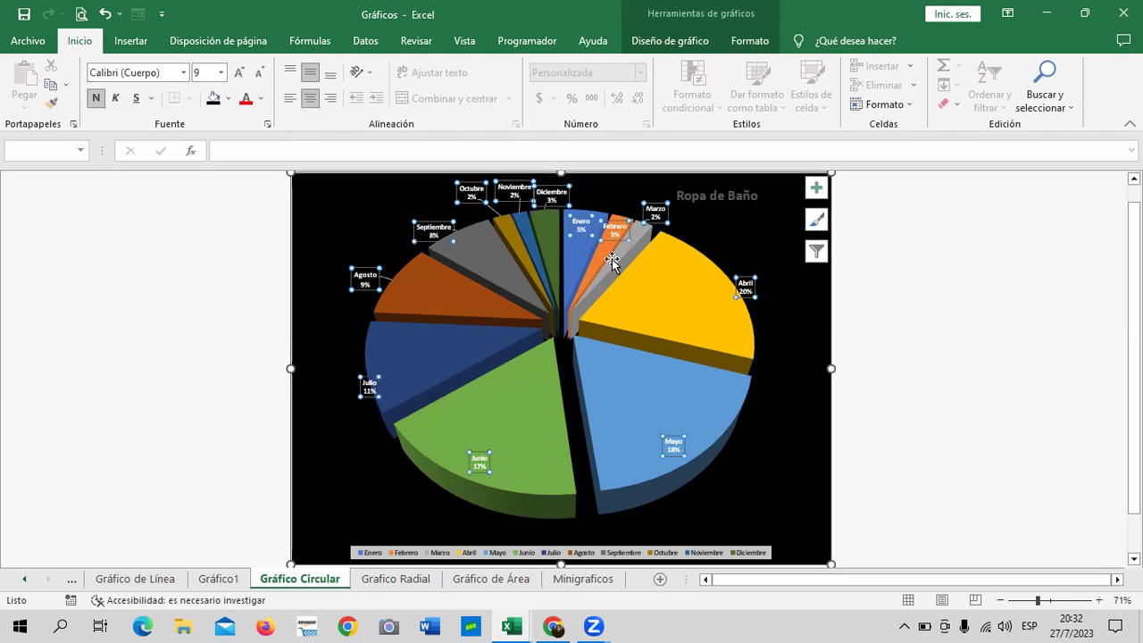
{"action": "left_click", "coordinate": [611, 261]}
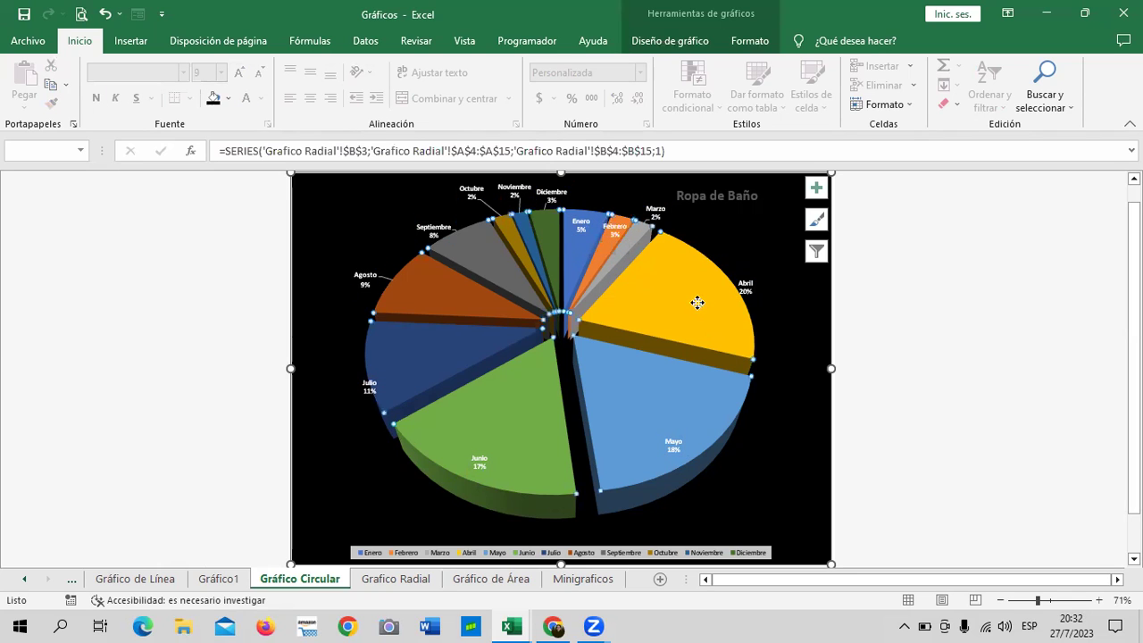
{"action": "left_click", "coordinate": [497, 430]}
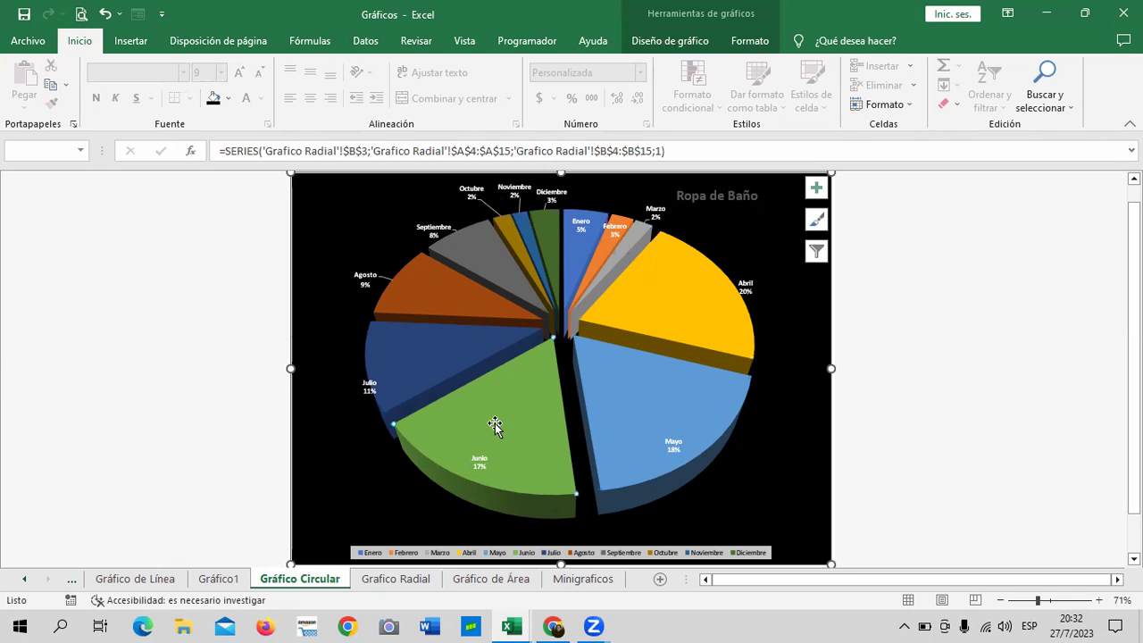
{"action": "left_click", "coordinate": [450, 351]}
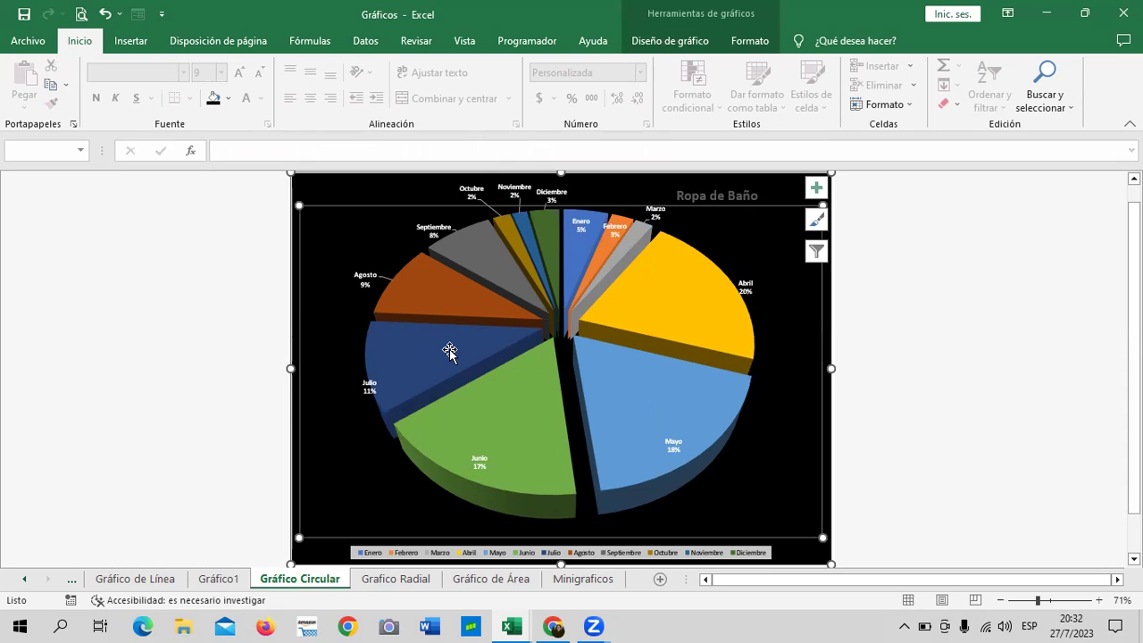
{"action": "left_click", "coordinate": [472, 192]}
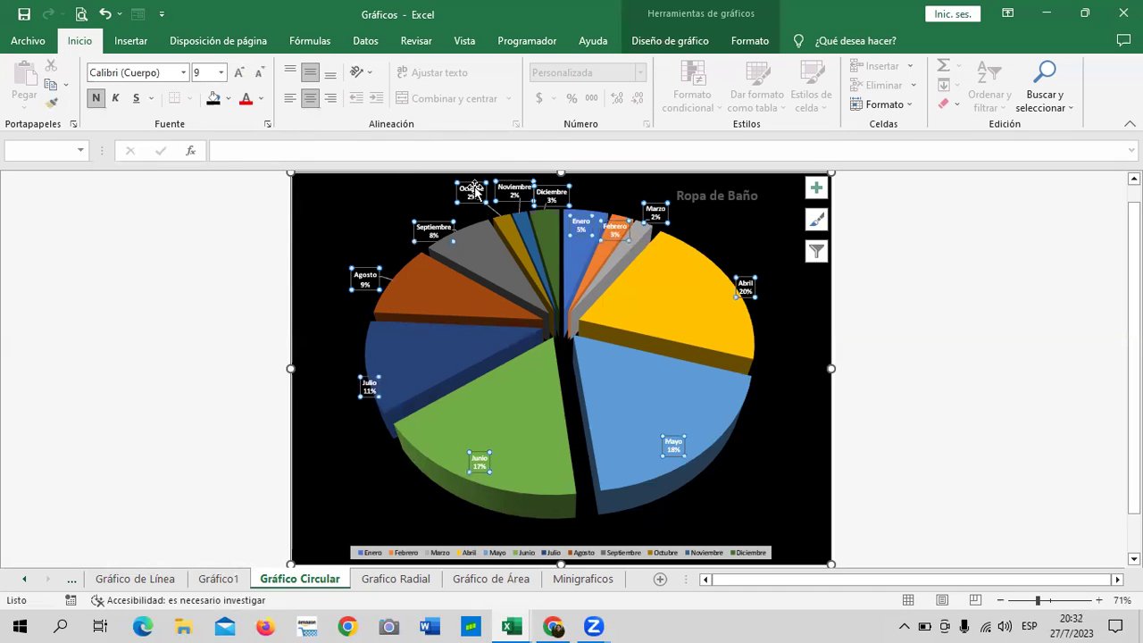
{"action": "left_click", "coordinate": [472, 191]}
{"action": "left_click", "coordinate": [768, 421]}
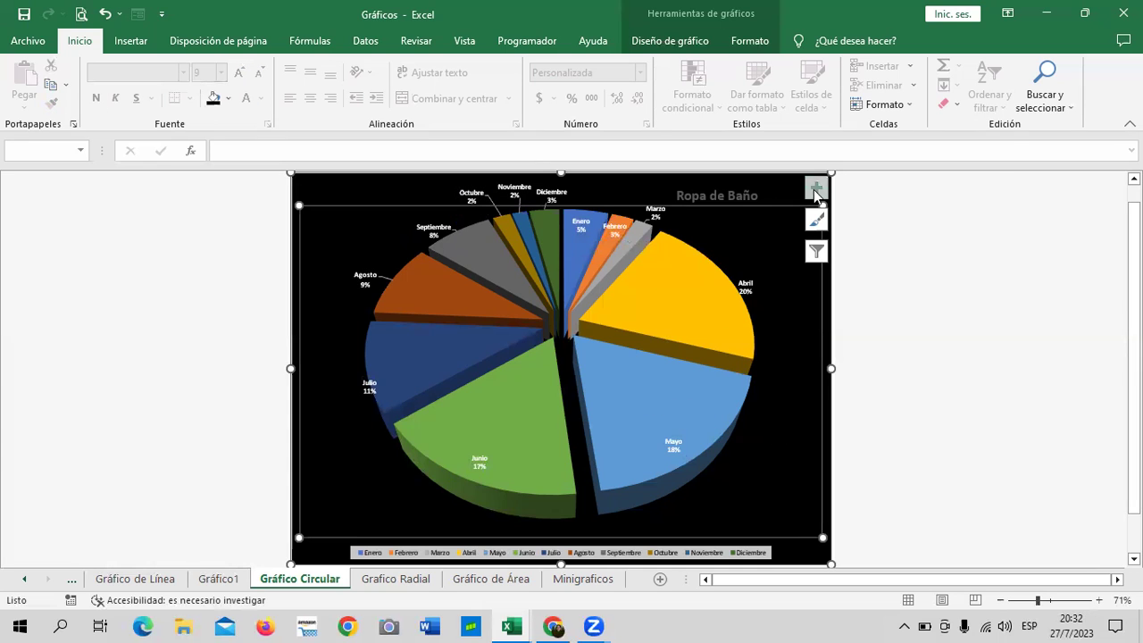
{"action": "left_click", "coordinate": [815, 192]}
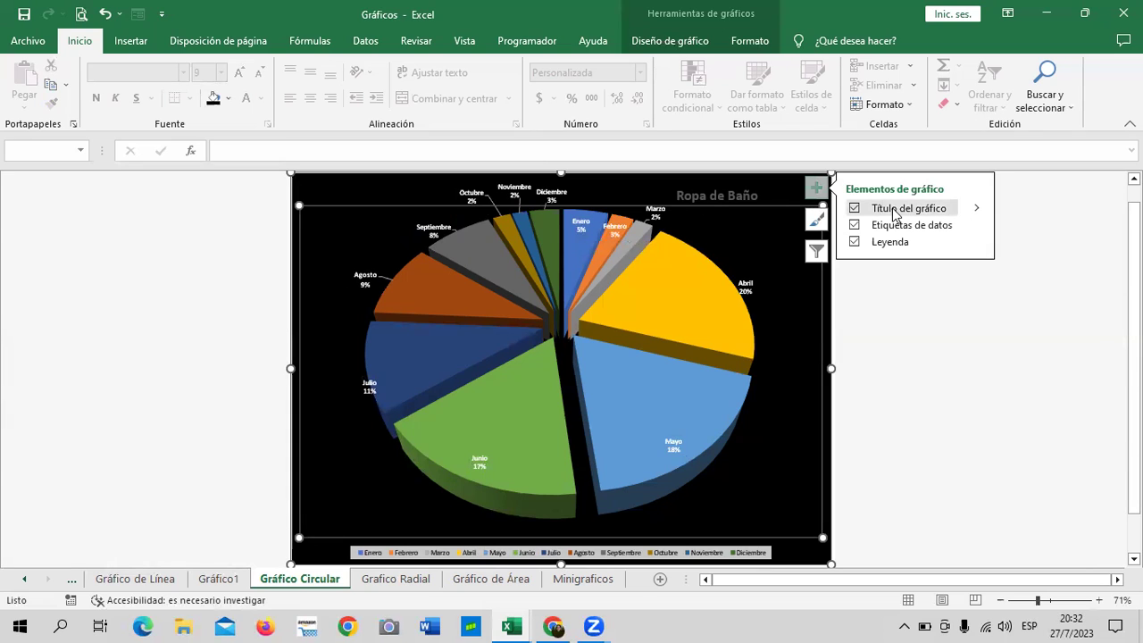
{"action": "left_click", "coordinate": [975, 213]}
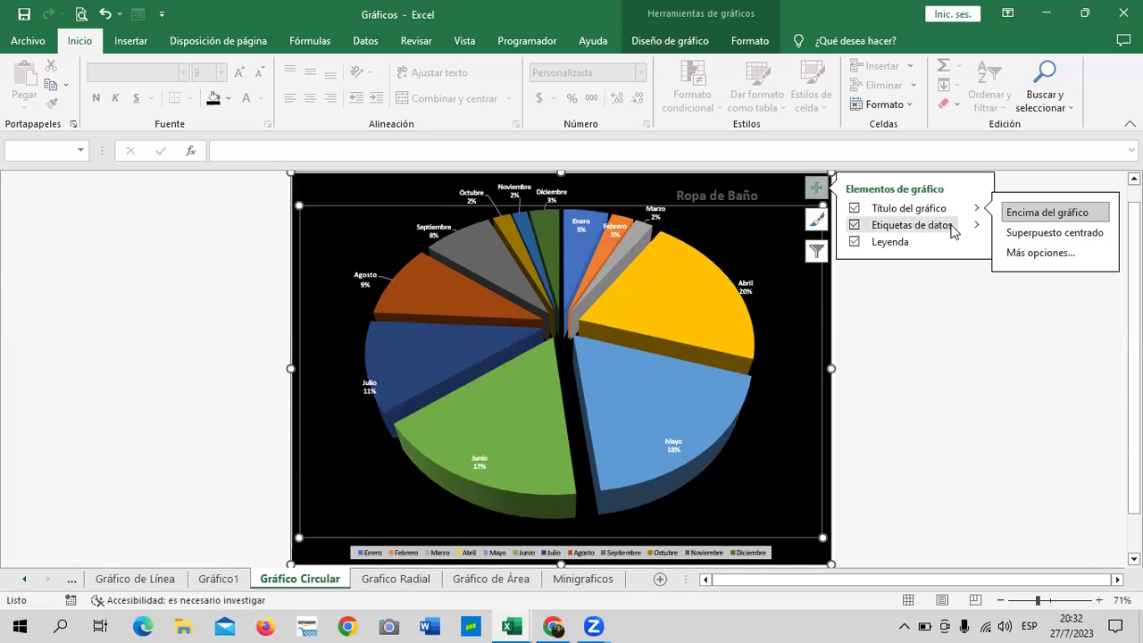
{"action": "left_click", "coordinate": [1034, 257]}
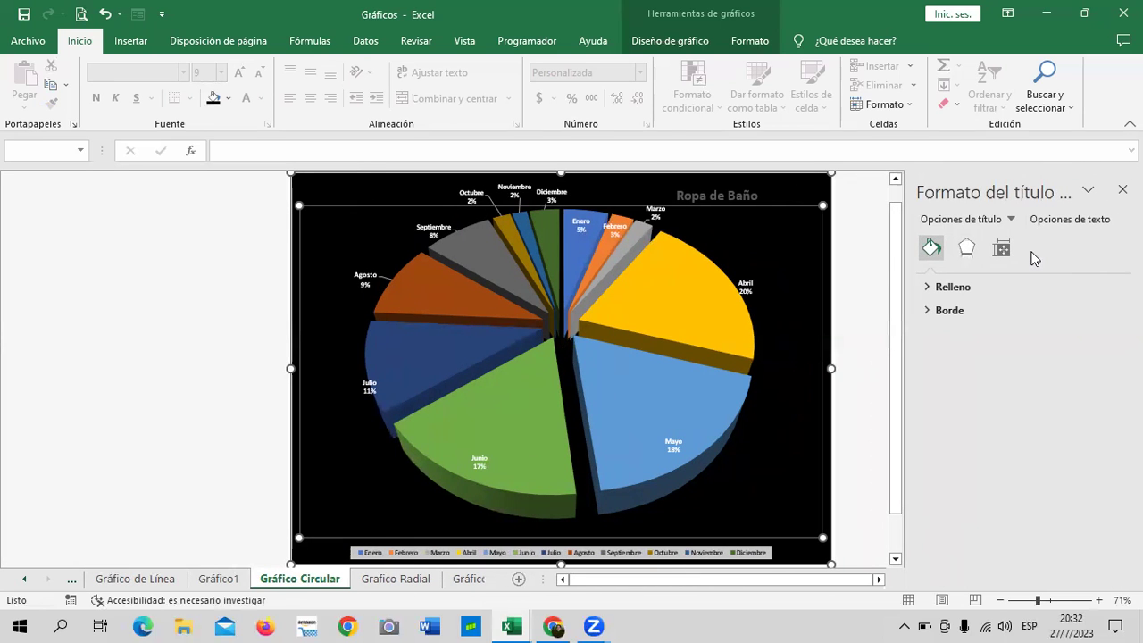
{"action": "mouse_move", "coordinate": [676, 276]}
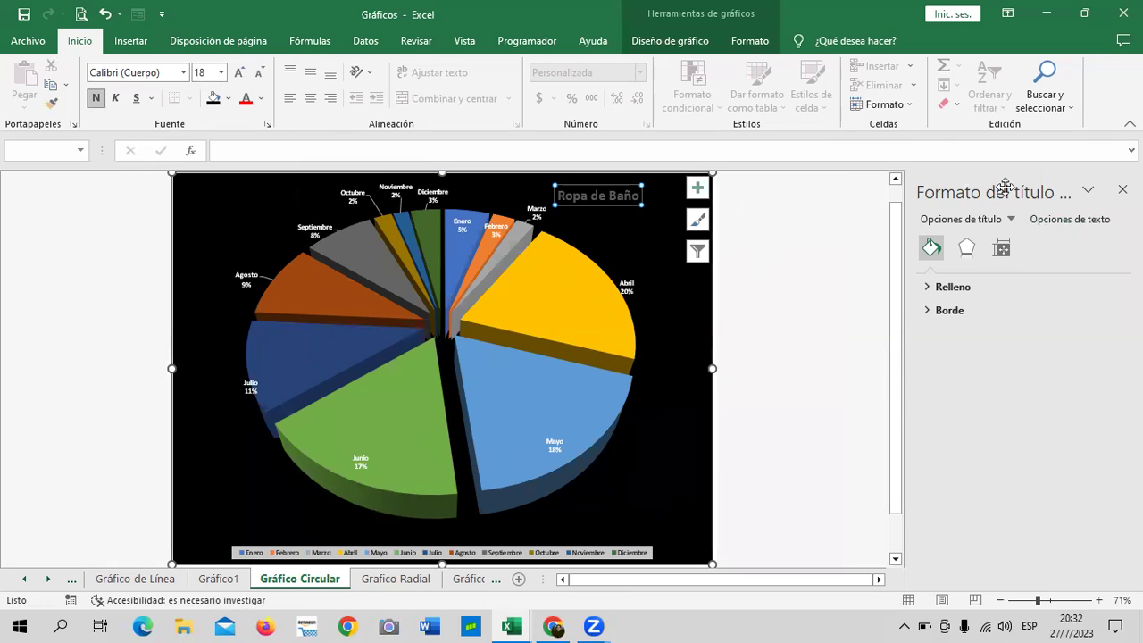
{"action": "left_click", "coordinate": [928, 288]}
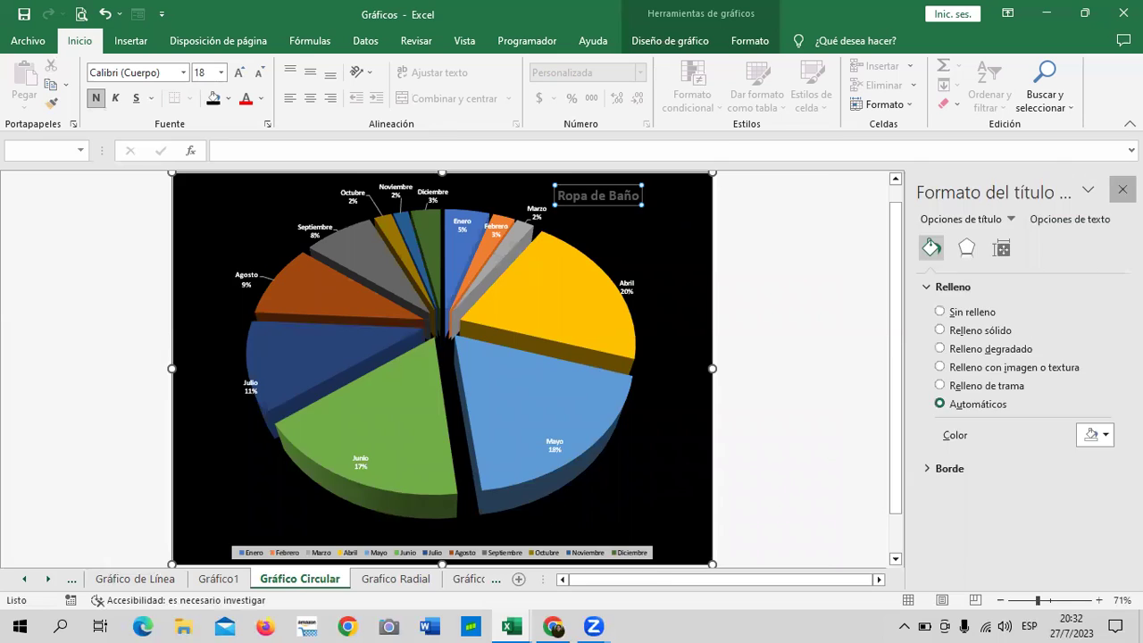
{"action": "left_click", "coordinate": [1123, 189]}
{"action": "left_click", "coordinate": [767, 461]}
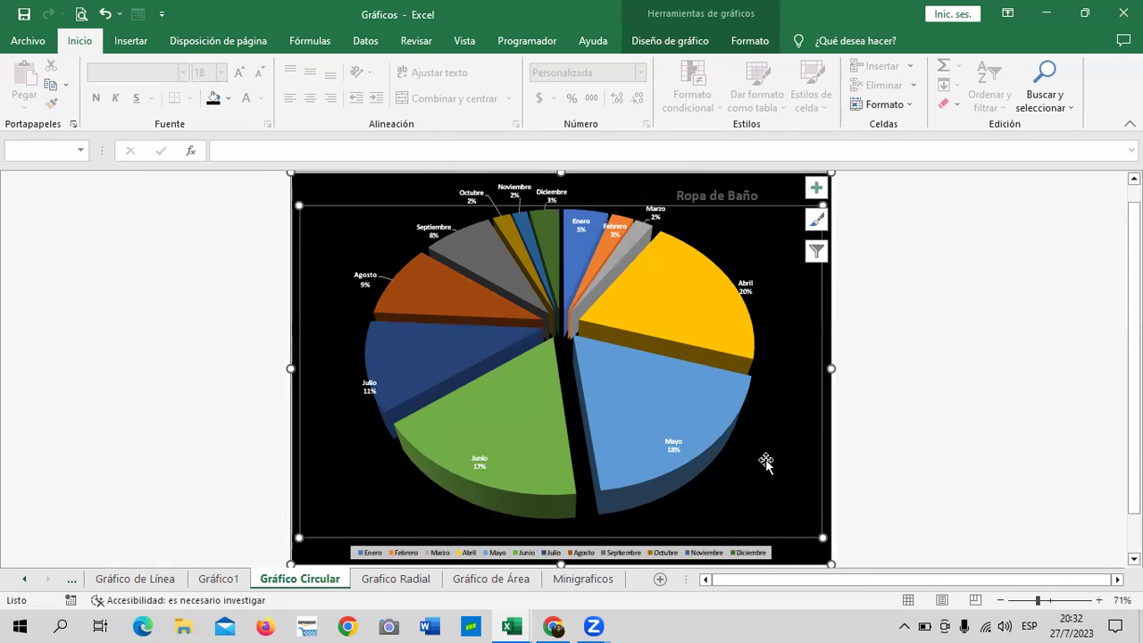
- Fill the plot area with a snowy mountain photo from a Bing search for 'montañas'
{"action": "left_click", "coordinate": [735, 45]}
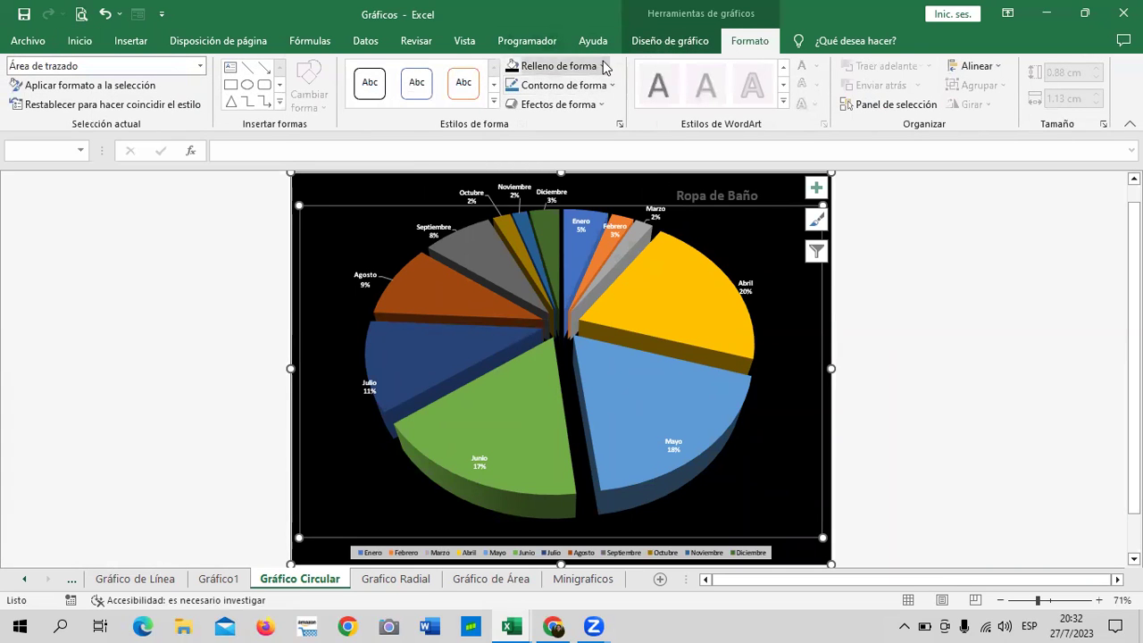
{"action": "left_click", "coordinate": [604, 66]}
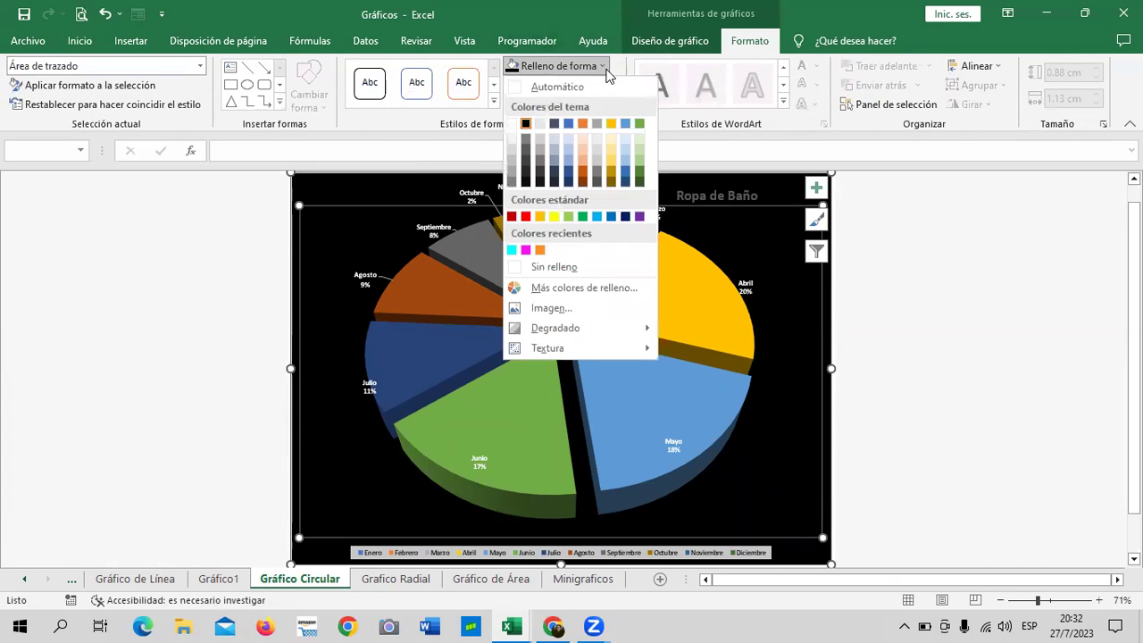
{"action": "left_click", "coordinate": [578, 310]}
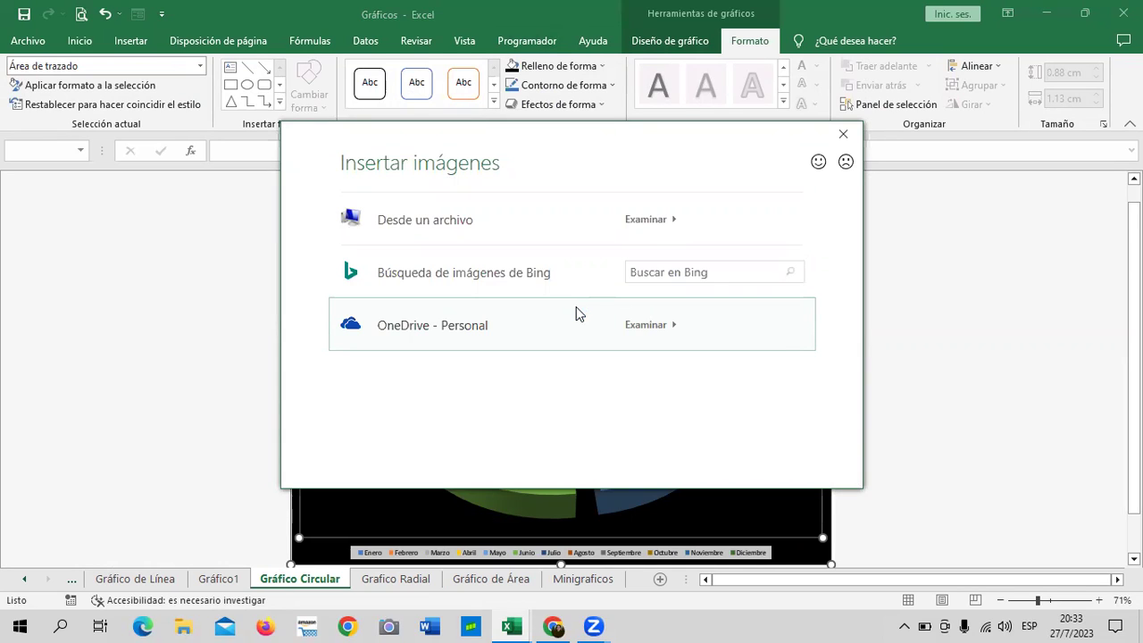
{"action": "left_click", "coordinate": [701, 273]}
{"action": "type", "text": "montañas"}
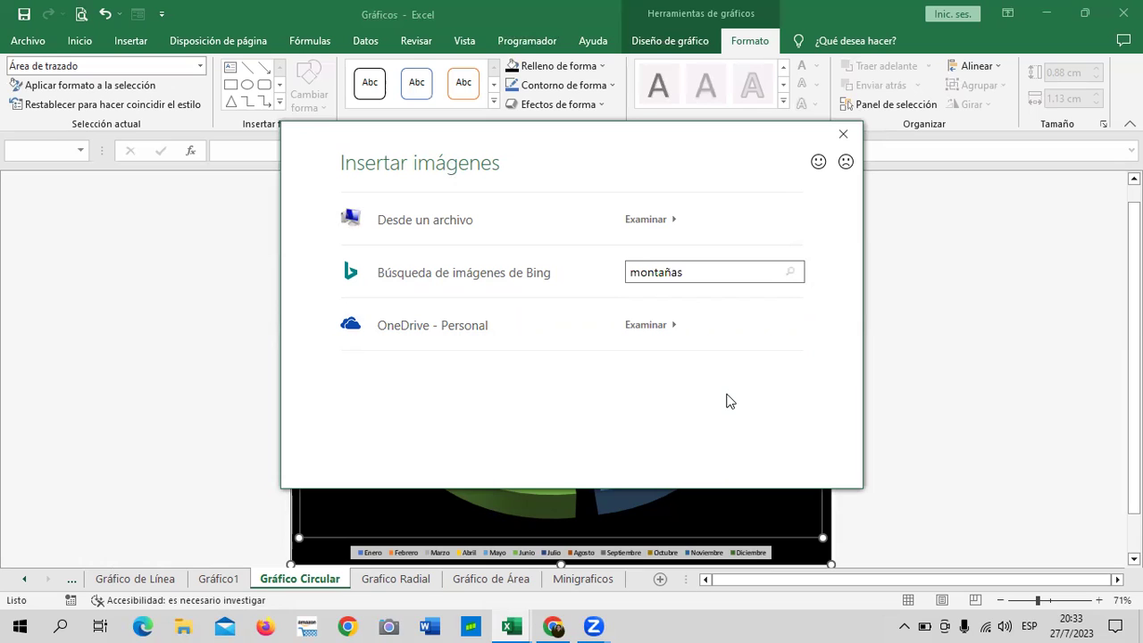
{"action": "key", "text": "Return"}
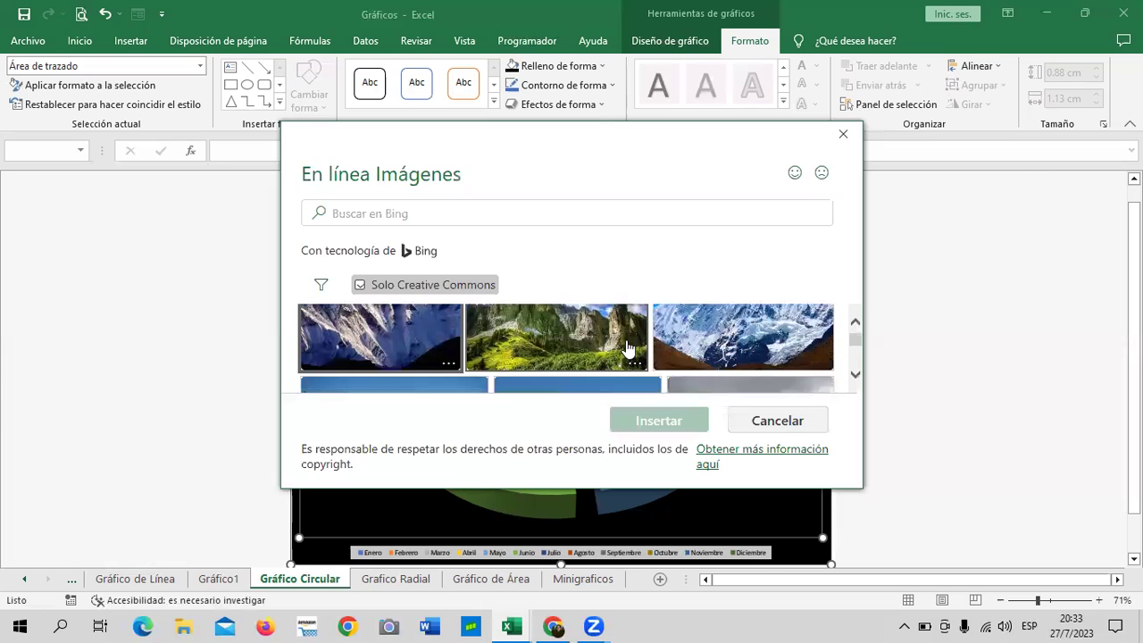
{"action": "left_click", "coordinate": [457, 353]}
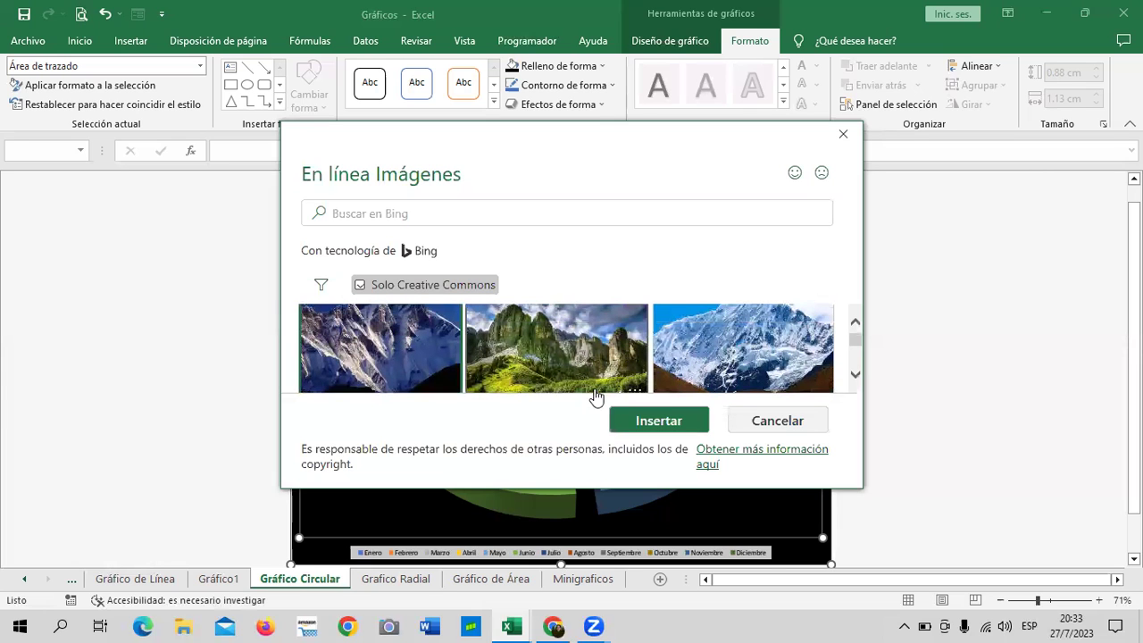
{"action": "left_click", "coordinate": [665, 421]}
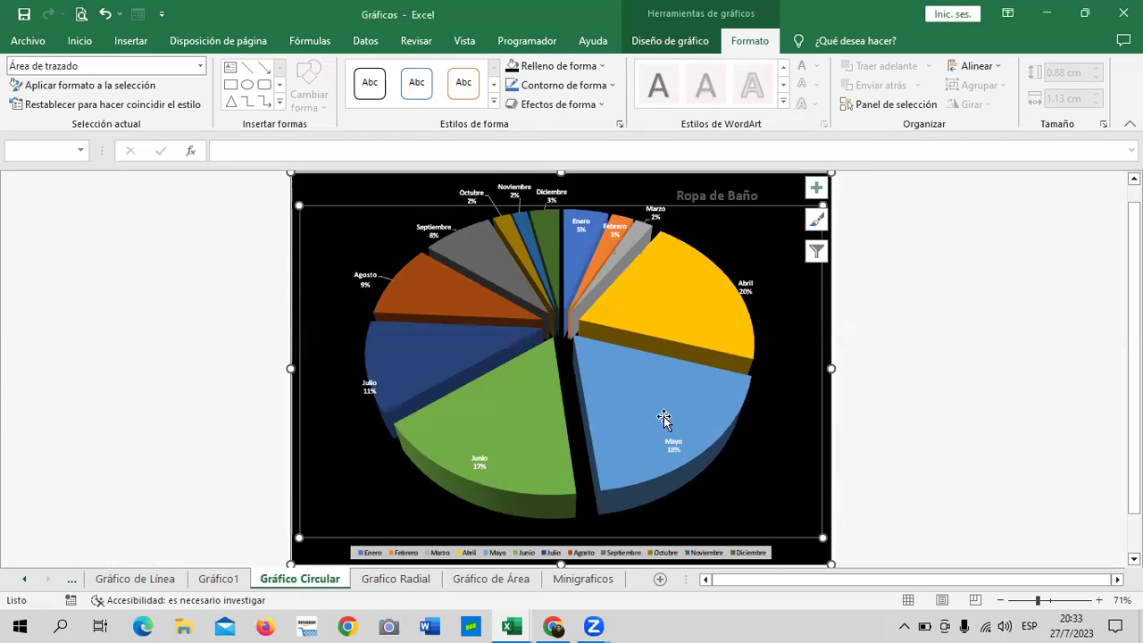
{"action": "mouse_move", "coordinate": [665, 417]}
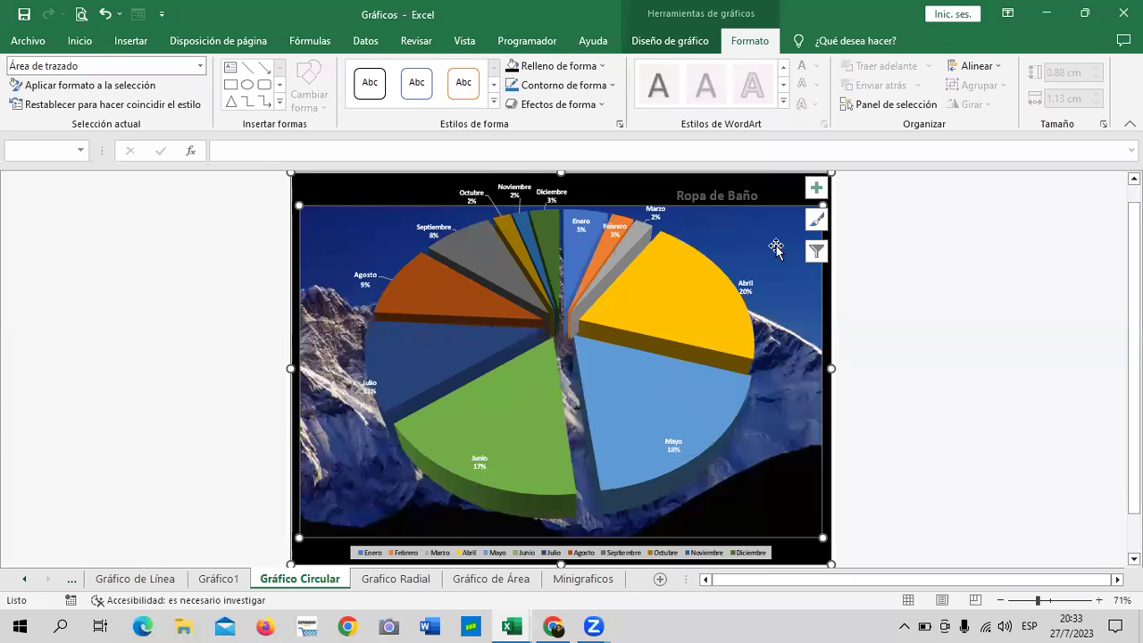
- Fill the whole chart area with a dark-sky snowy peak photo from a Bing 'montañas' search
{"action": "left_click", "coordinate": [643, 189]}
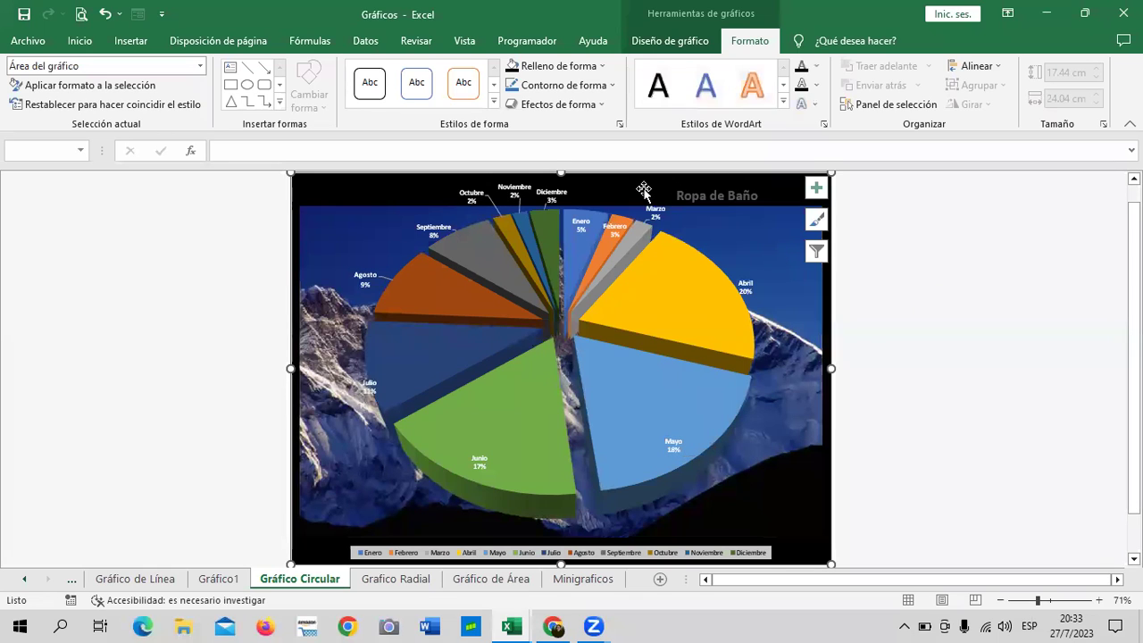
{"action": "left_click", "coordinate": [599, 65]}
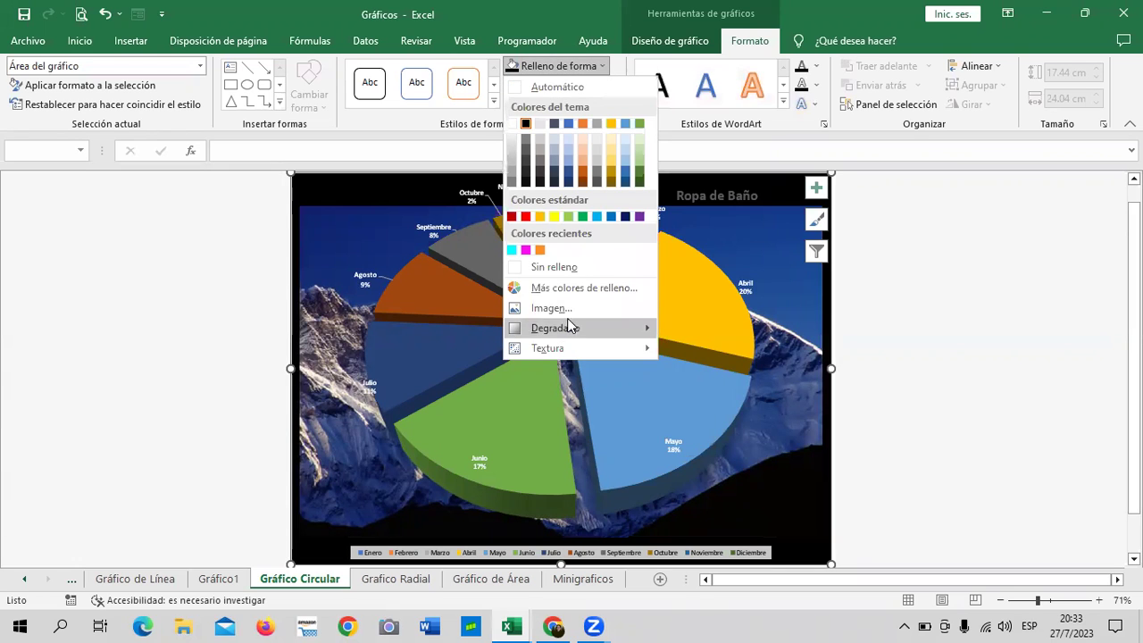
{"action": "left_click", "coordinate": [576, 308]}
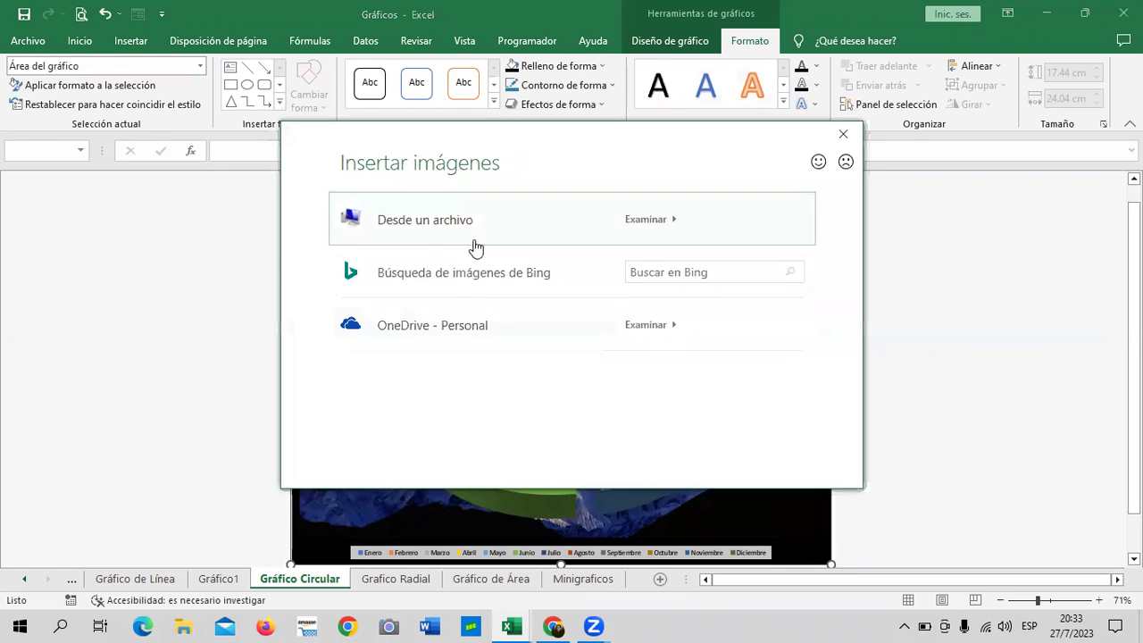
{"action": "left_click", "coordinate": [691, 273]}
{"action": "type", "text": "montañas"}
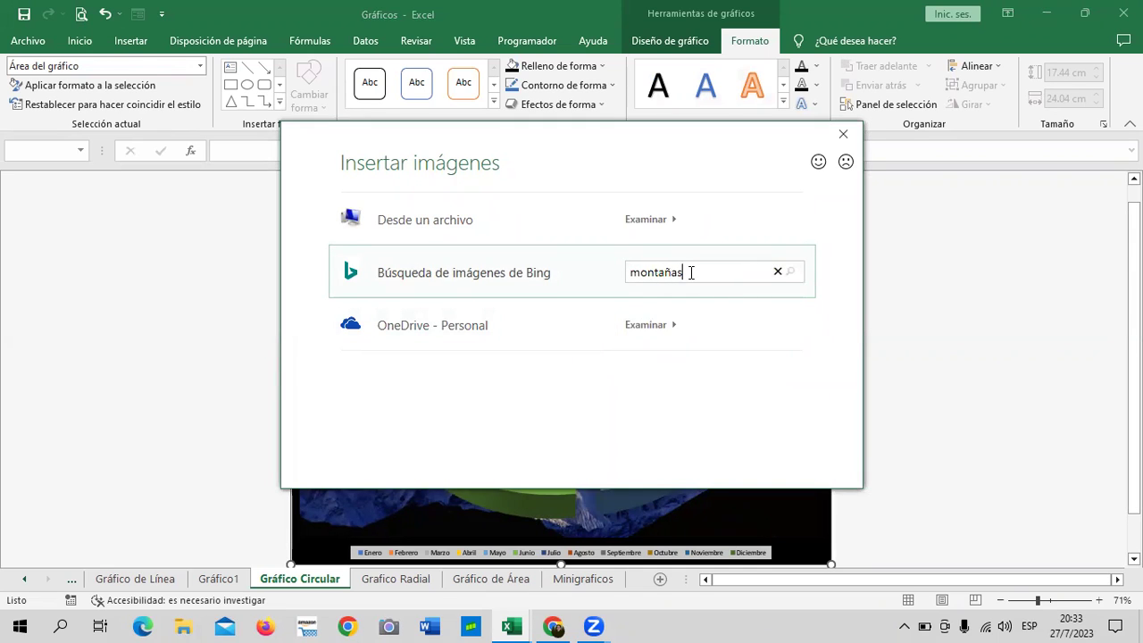
{"action": "key", "text": "Return"}
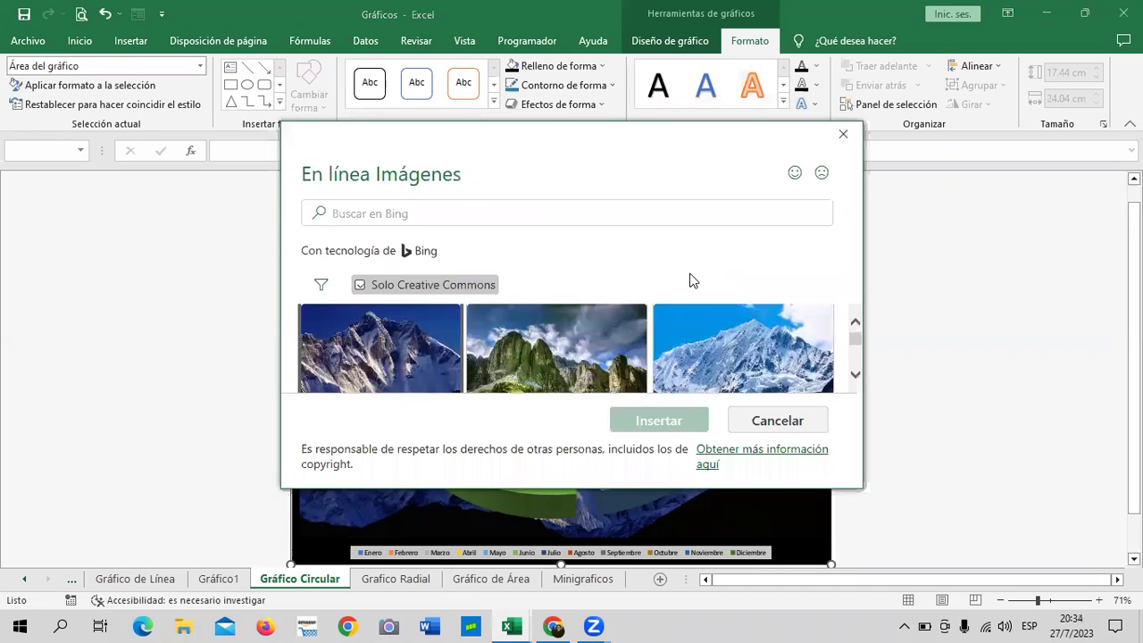
{"action": "left_click", "coordinate": [408, 345]}
{"action": "left_click", "coordinate": [643, 420]}
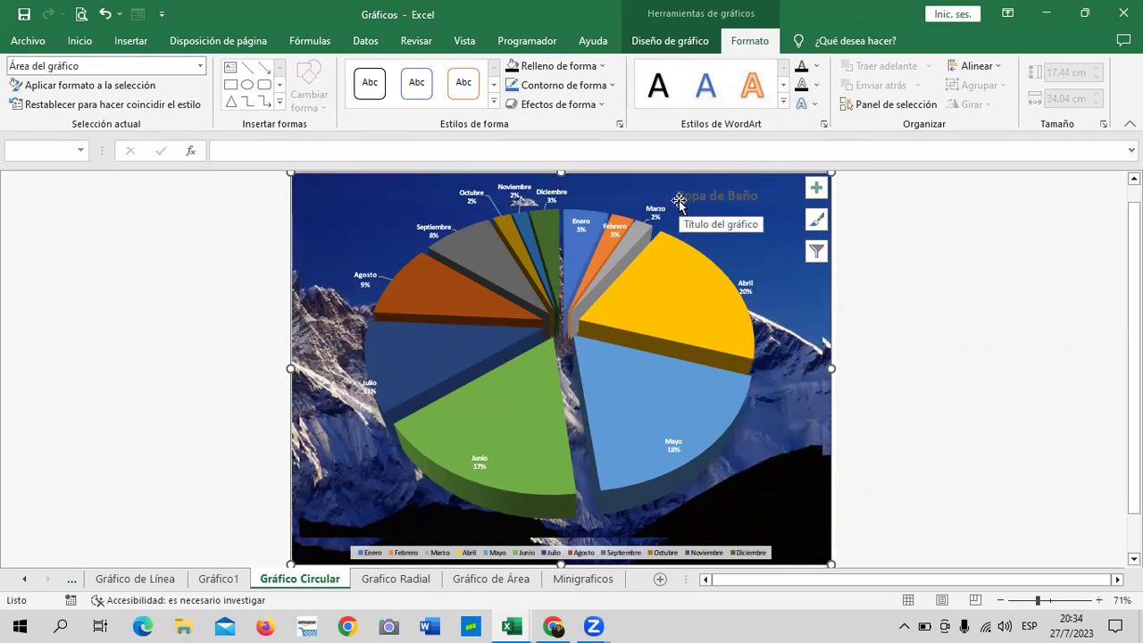
- Set the plot area's mountain picture fill to 82% transparency
{"action": "mouse_move", "coordinate": [734, 316]}
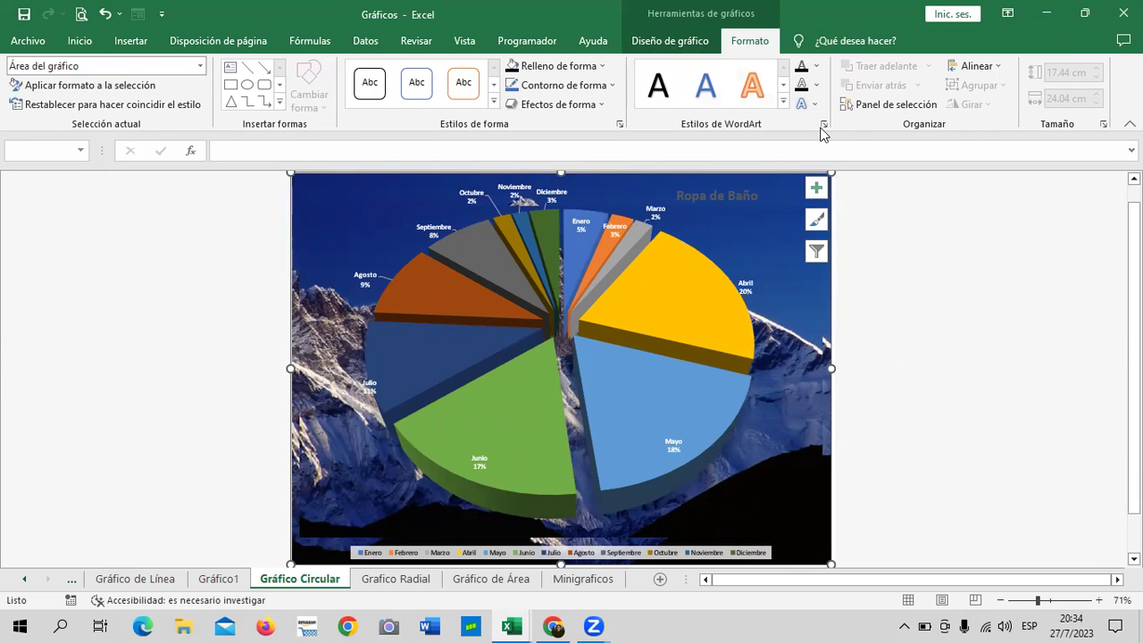
{"action": "double_click", "coordinate": [809, 298]}
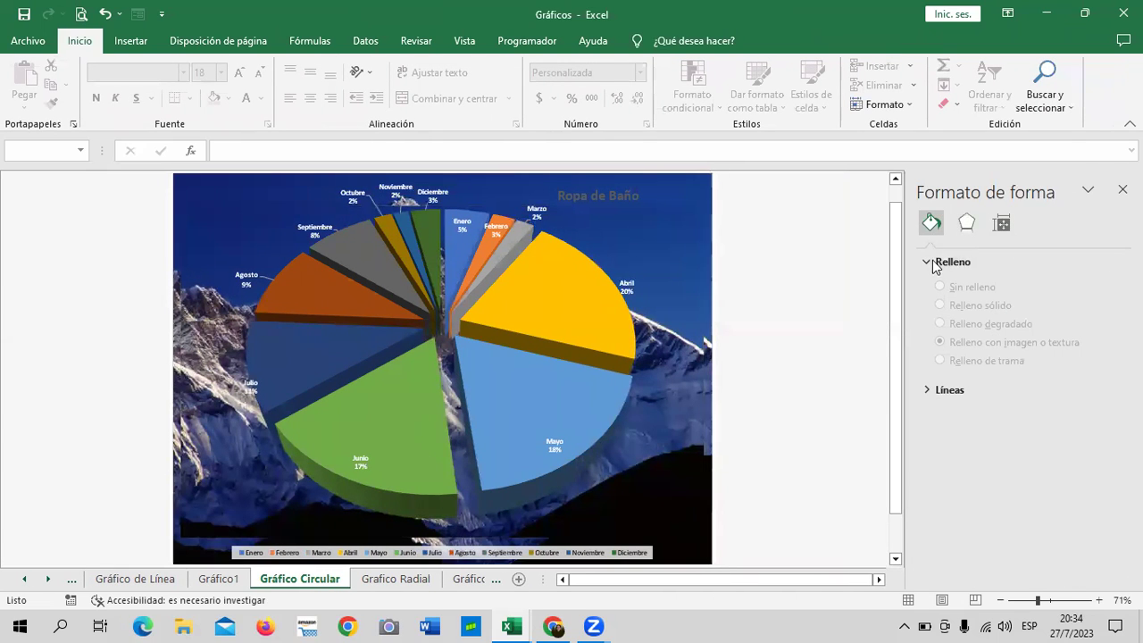
{"action": "left_click", "coordinate": [929, 263]}
{"action": "left_click", "coordinate": [660, 240]}
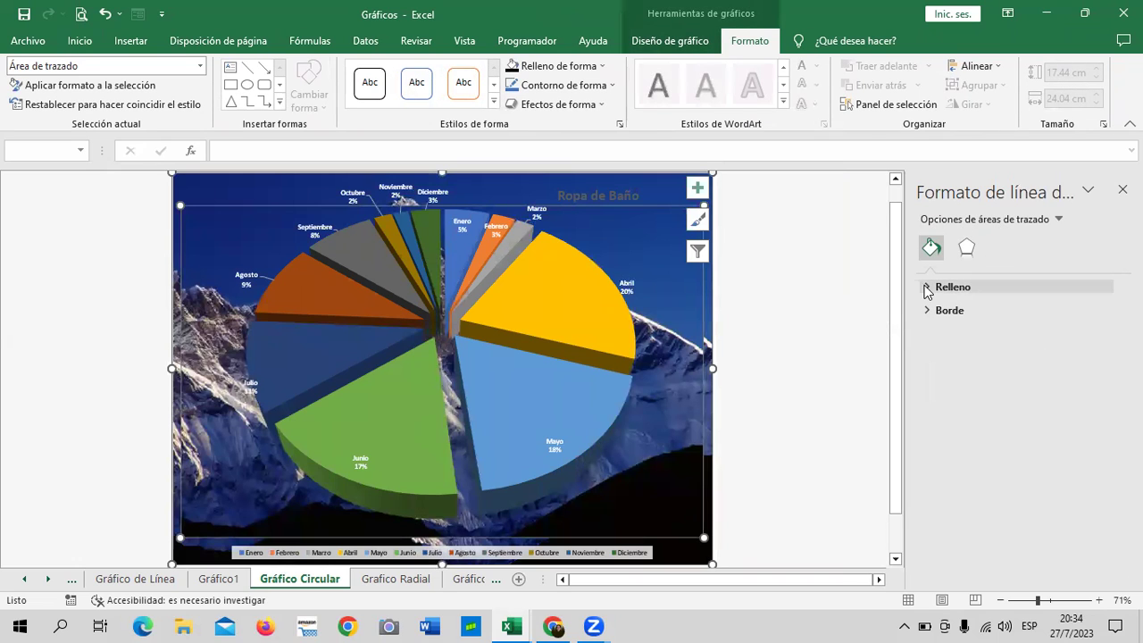
{"action": "left_click", "coordinate": [969, 288]}
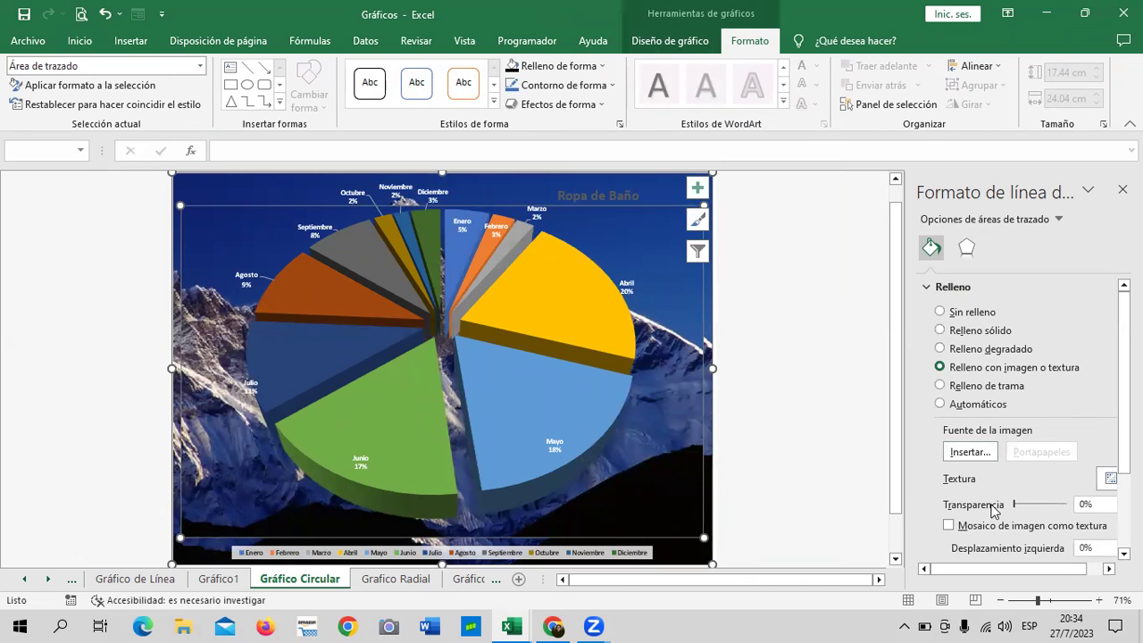
{"action": "left_click", "coordinate": [1035, 504]}
{"action": "left_click_drag", "start_coordinate": [1015, 506], "coordinate": [1060, 506]}
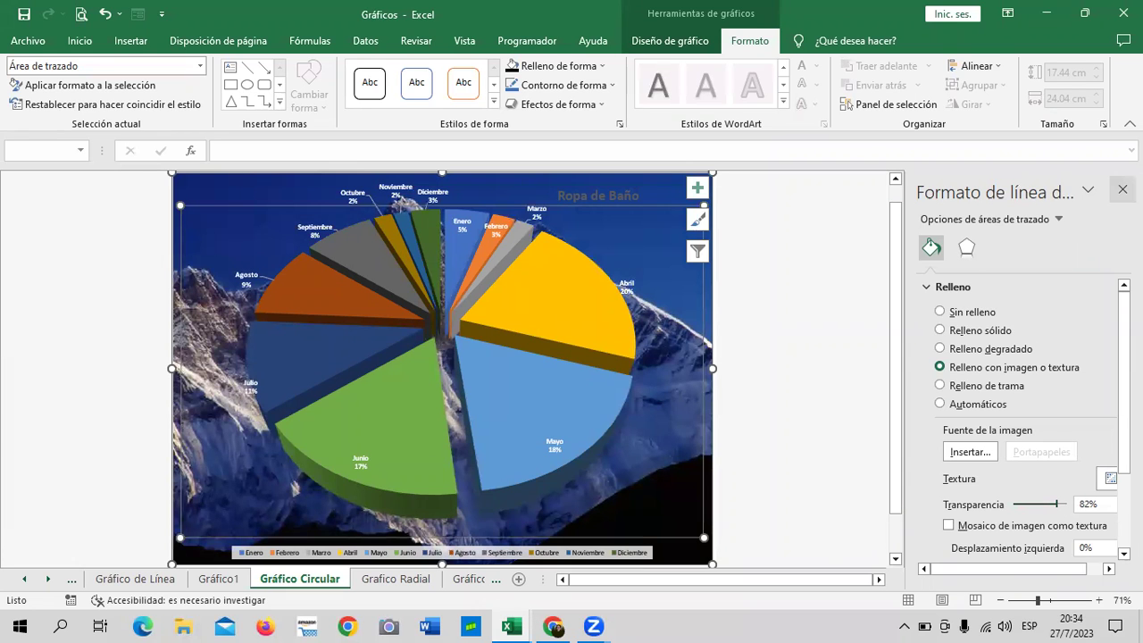
{"action": "left_click", "coordinate": [1123, 190]}
{"action": "left_click", "coordinate": [961, 290]}
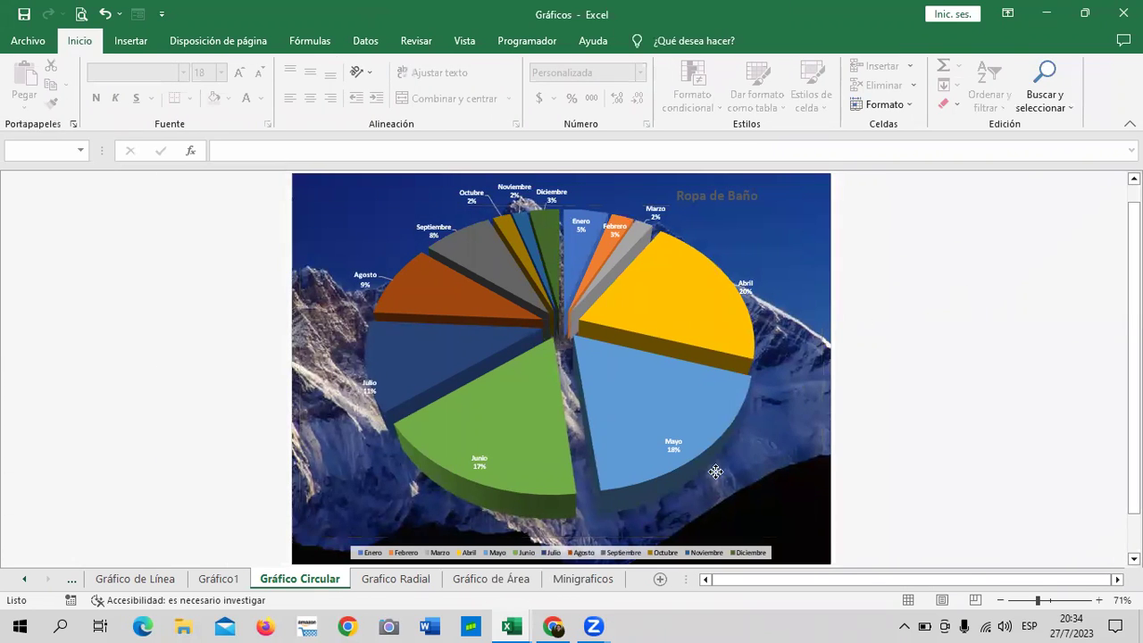
- Apply a light outlined WordArt style to all the pie's data labels
{"action": "left_click", "coordinate": [750, 513]}
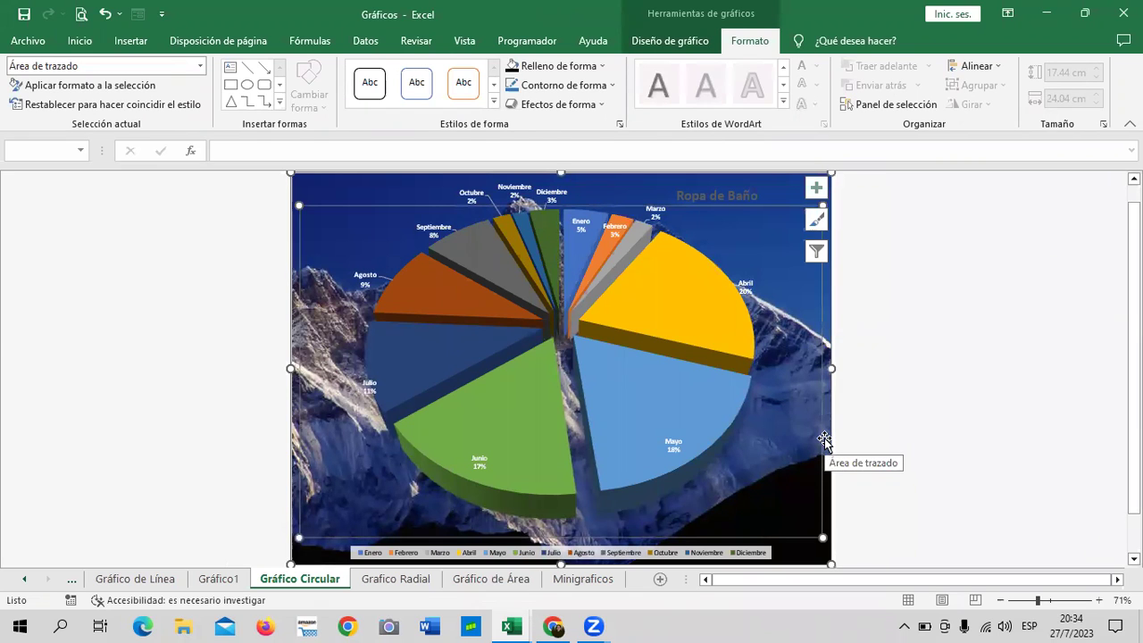
{"action": "left_click", "coordinate": [551, 196]}
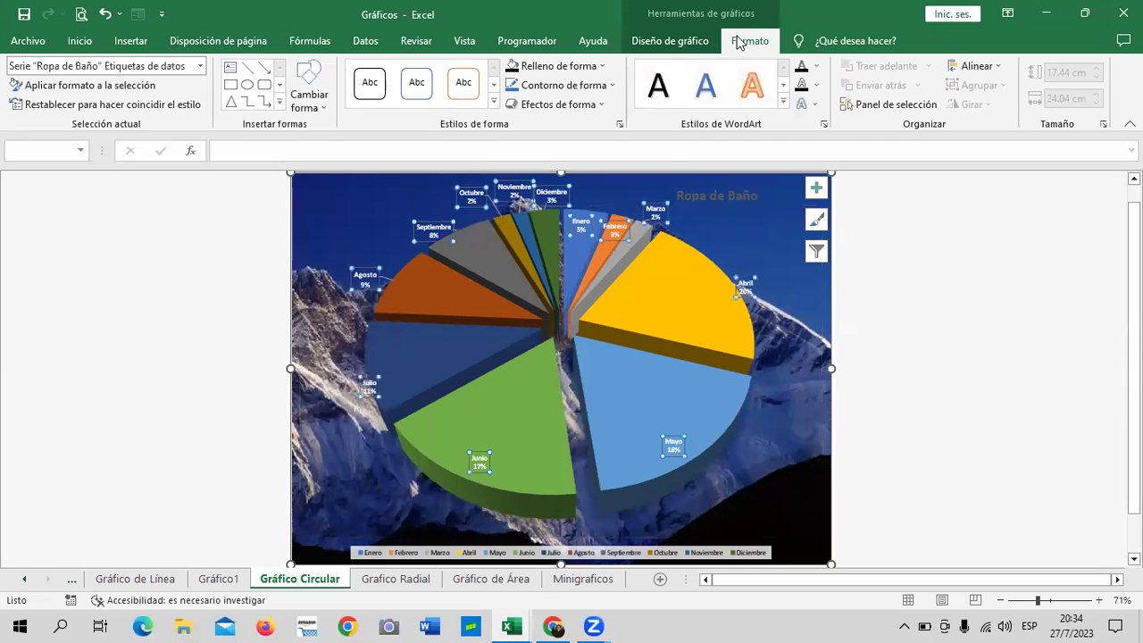
{"action": "left_click", "coordinate": [660, 92]}
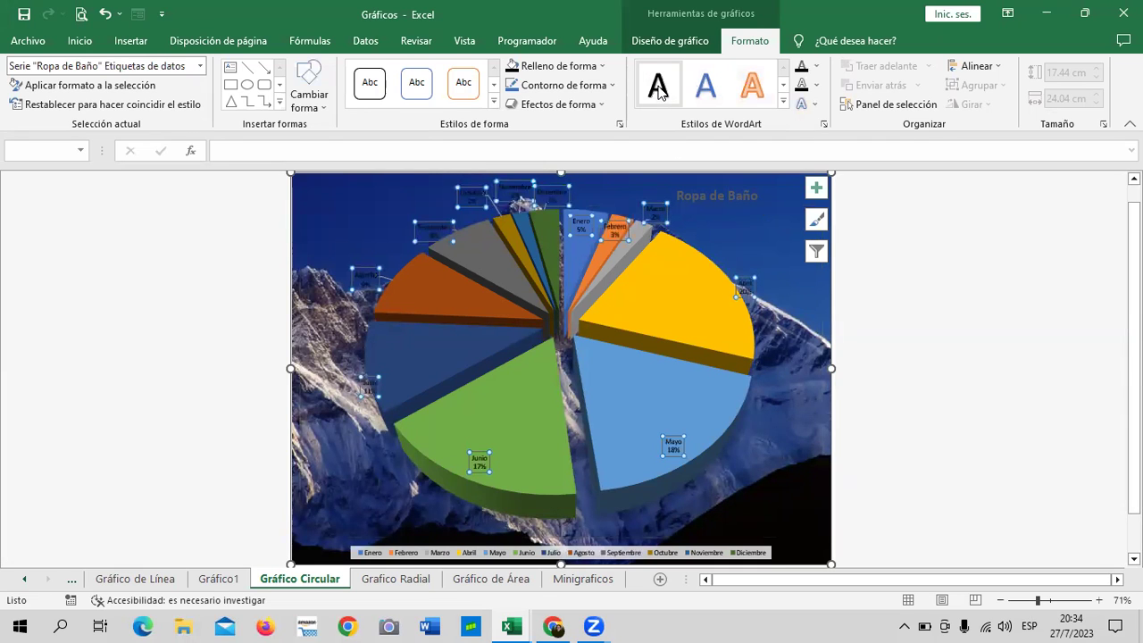
{"action": "left_click", "coordinate": [782, 101]}
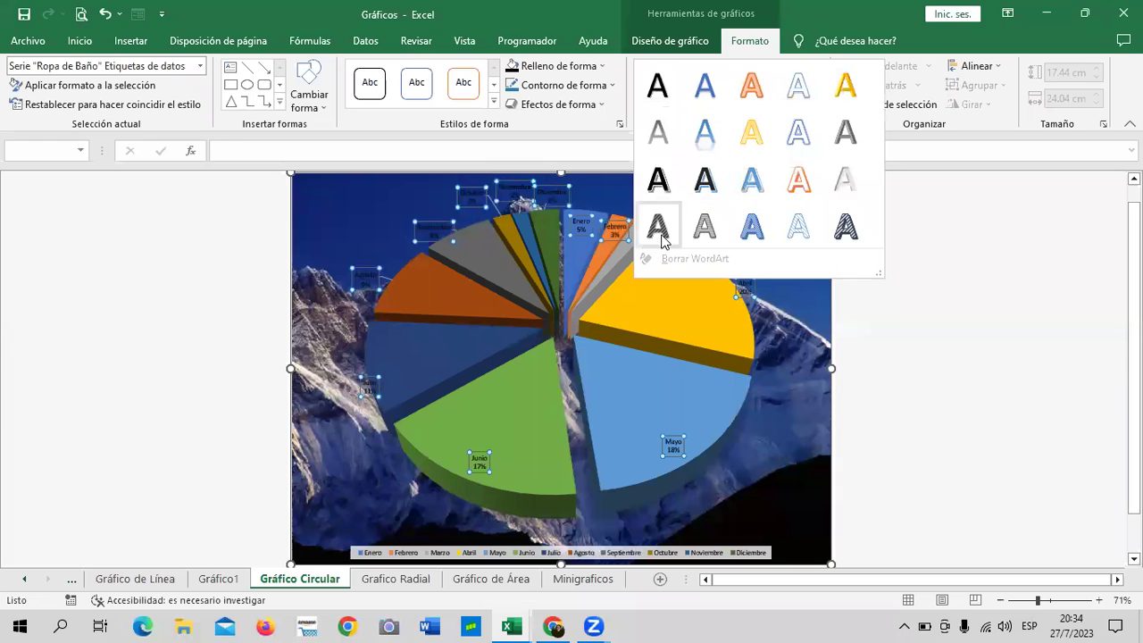
{"action": "left_click", "coordinate": [802, 129]}
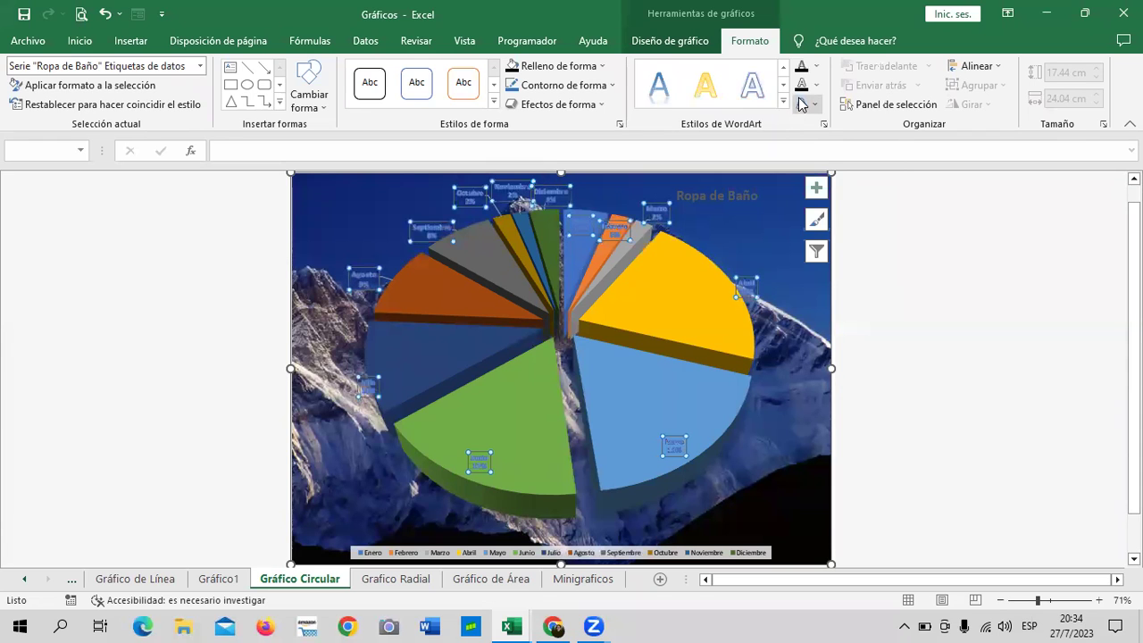
- Inspect the Diciembre, Septiembre, Mayo, Junio and Octubre labels individually, then reselect all labels
{"action": "left_click", "coordinate": [552, 199]}
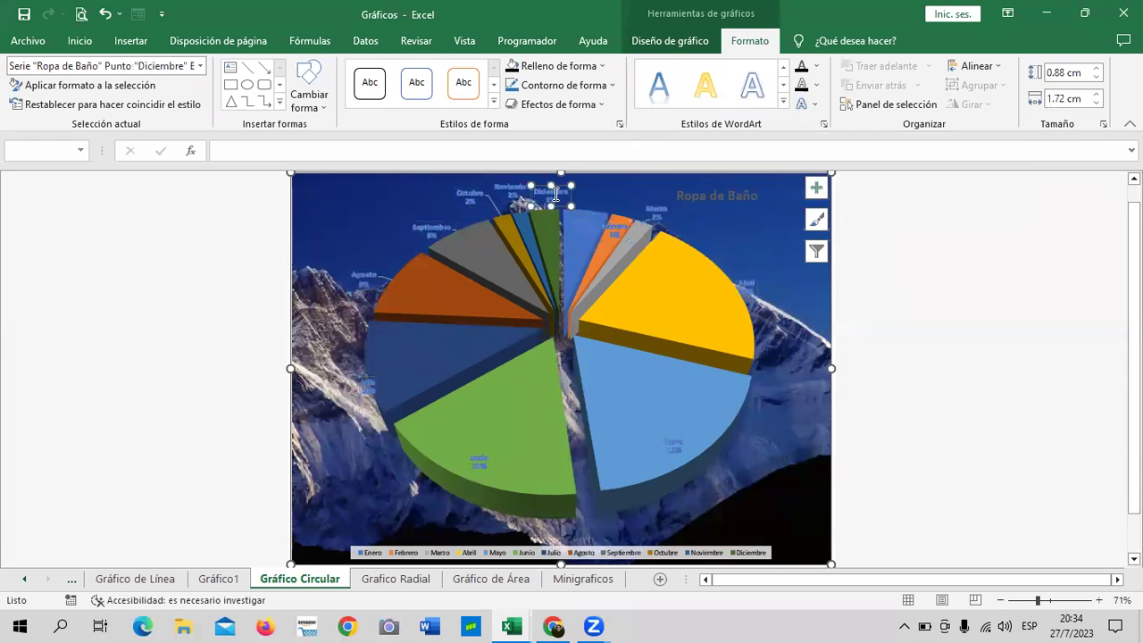
{"action": "left_click", "coordinate": [428, 230]}
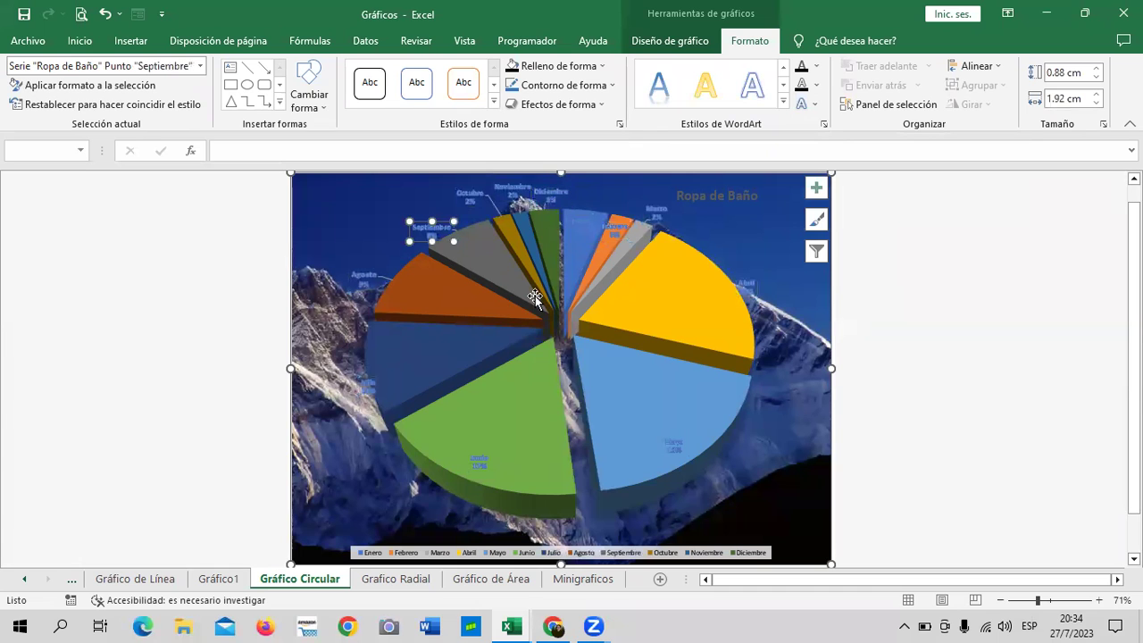
{"action": "left_click", "coordinate": [676, 444]}
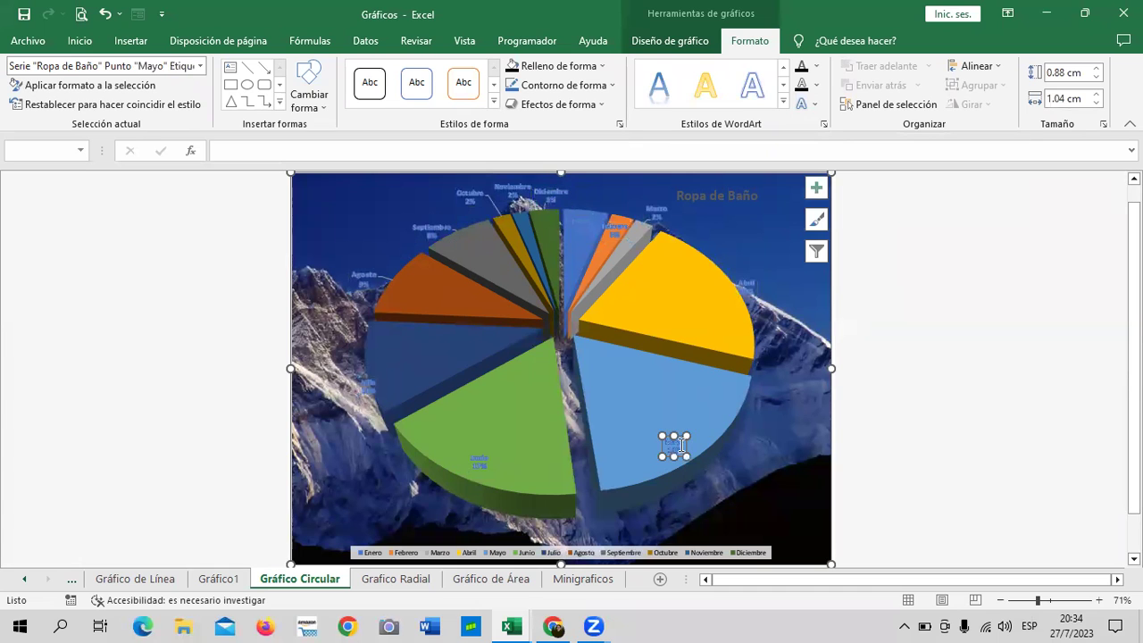
{"action": "double_click", "coordinate": [481, 476]}
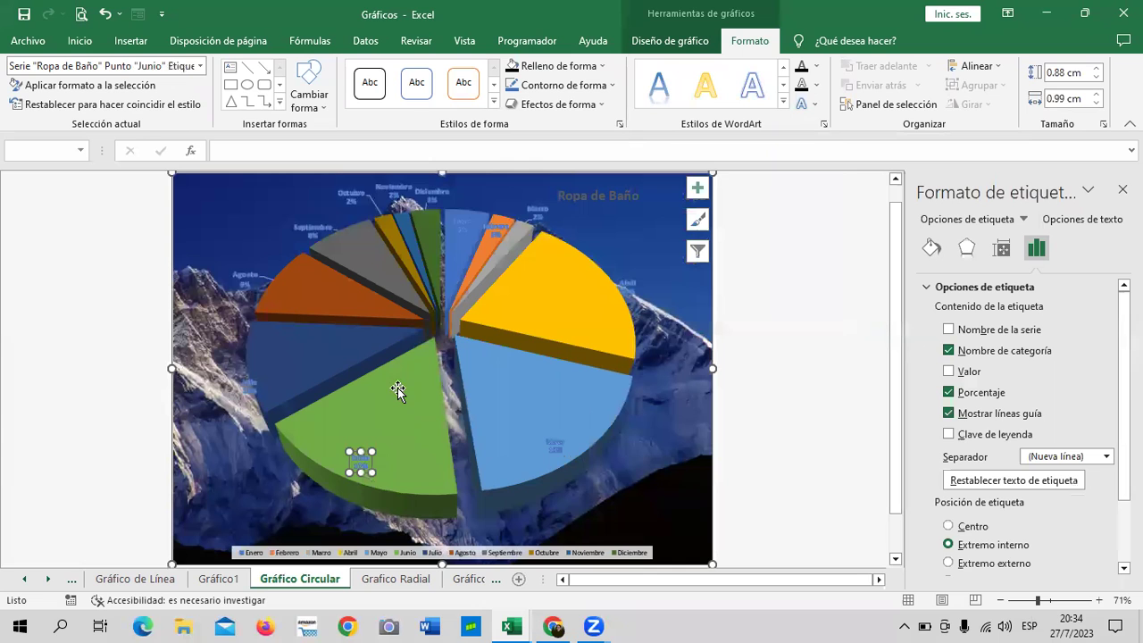
{"action": "left_click", "coordinate": [1123, 189]}
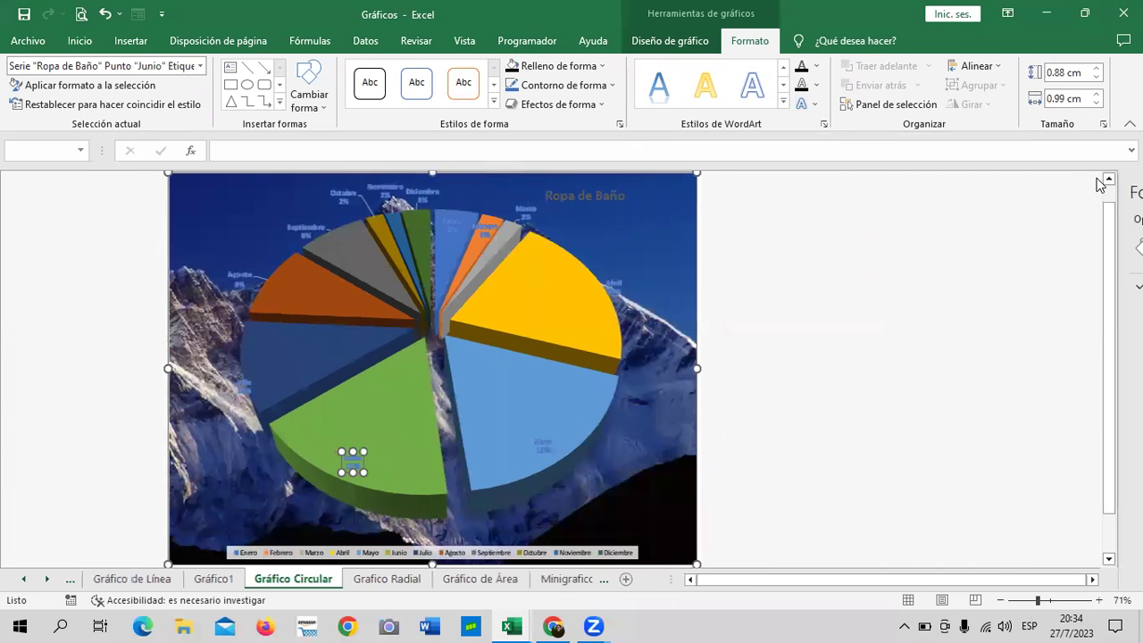
{"action": "left_click", "coordinate": [463, 194]}
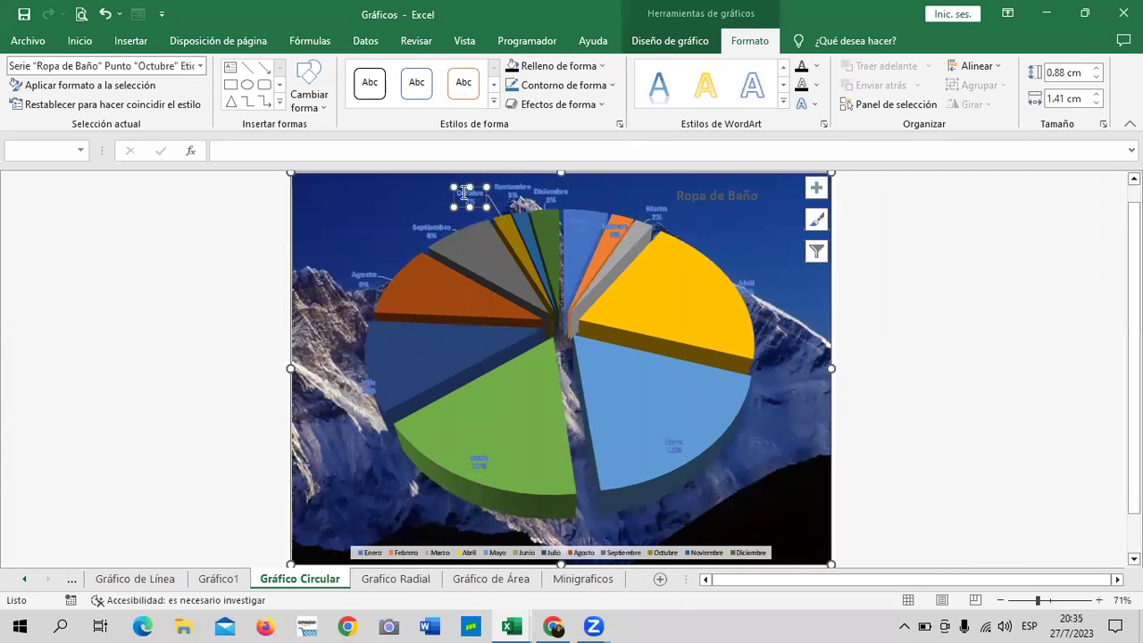
{"action": "double_click", "coordinate": [432, 230]}
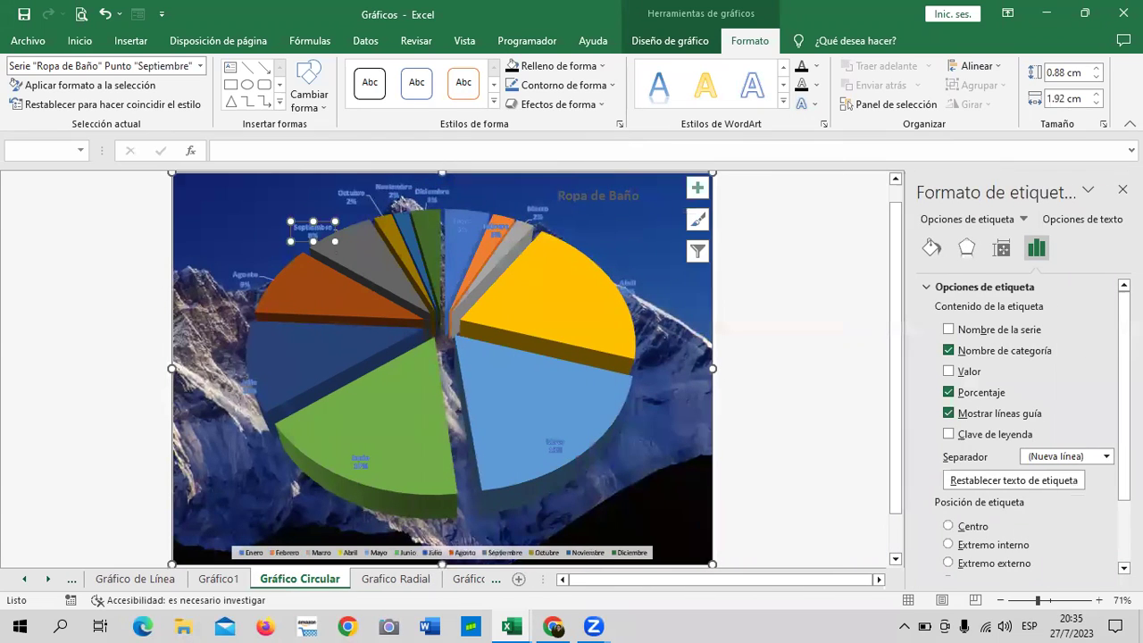
{"action": "left_click", "coordinate": [1123, 189]}
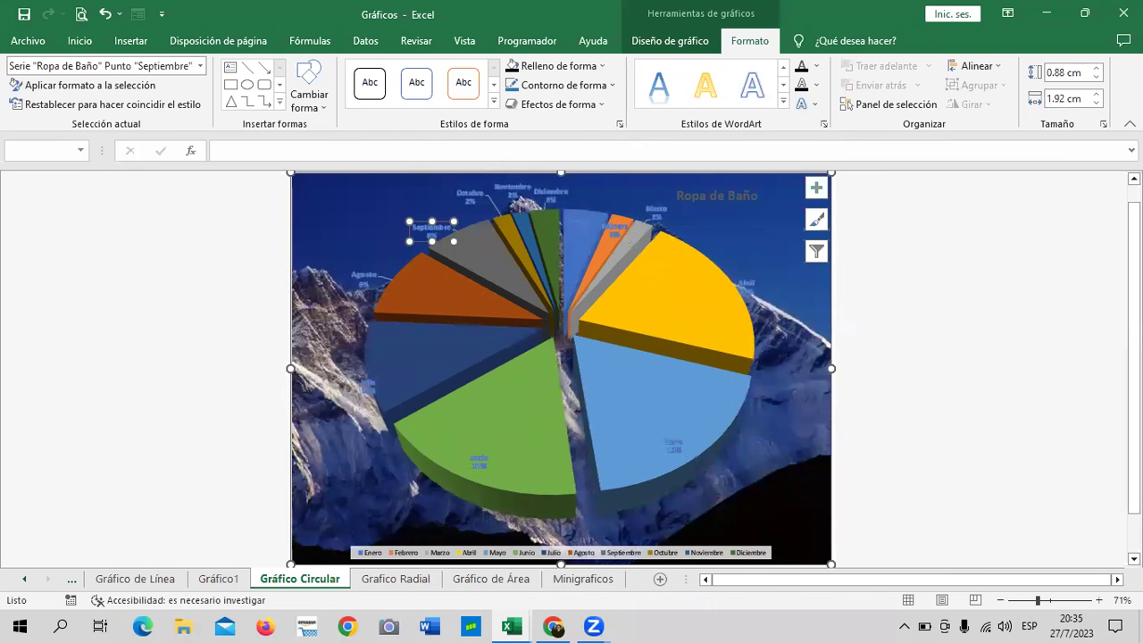
{"action": "left_click", "coordinate": [747, 286]}
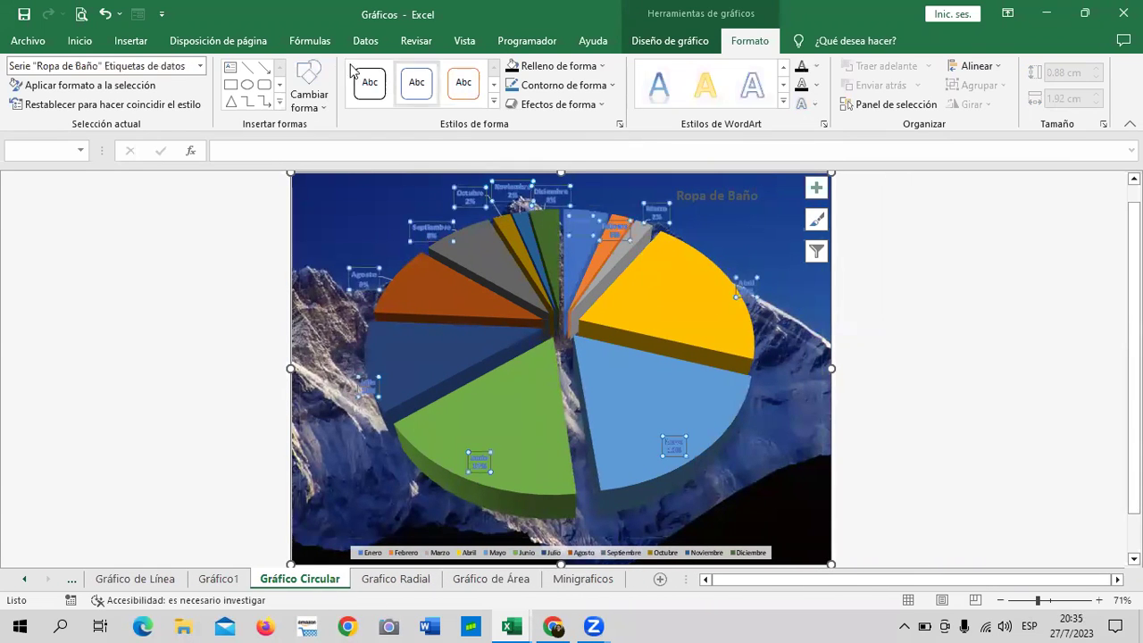
- Try white font colour on the data labels, then revert them to Automatic
{"action": "left_click", "coordinate": [79, 40]}
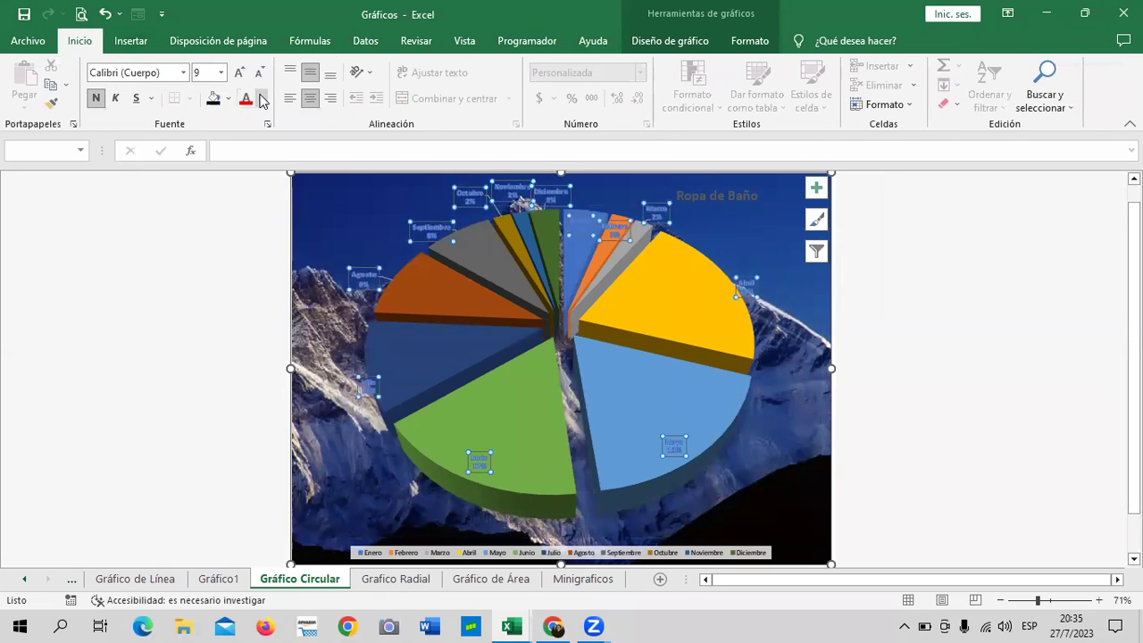
{"action": "left_click", "coordinate": [262, 98]}
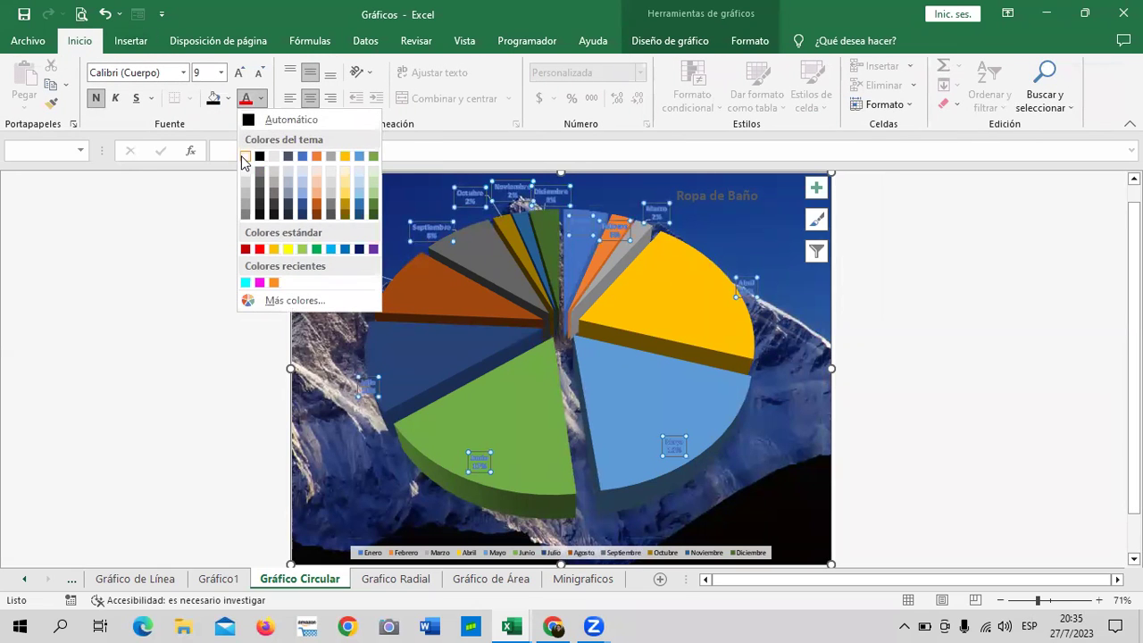
{"action": "left_click", "coordinate": [245, 159]}
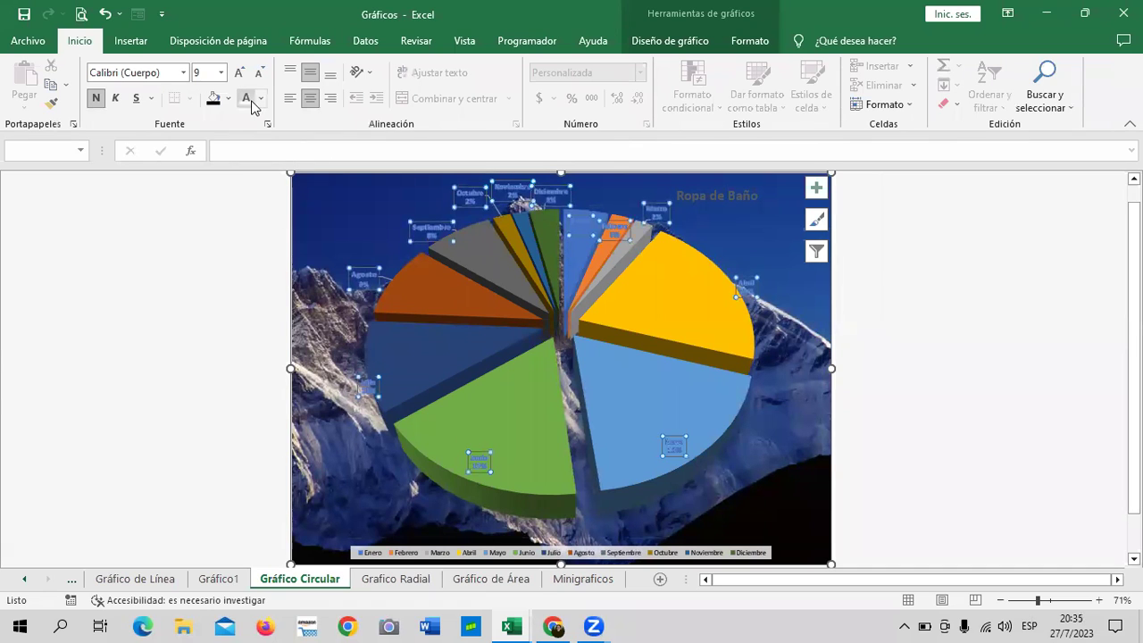
{"action": "left_click", "coordinate": [264, 100]}
{"action": "left_click", "coordinate": [250, 119]}
{"action": "left_click", "coordinate": [748, 474]}
{"action": "left_click", "coordinate": [663, 448]}
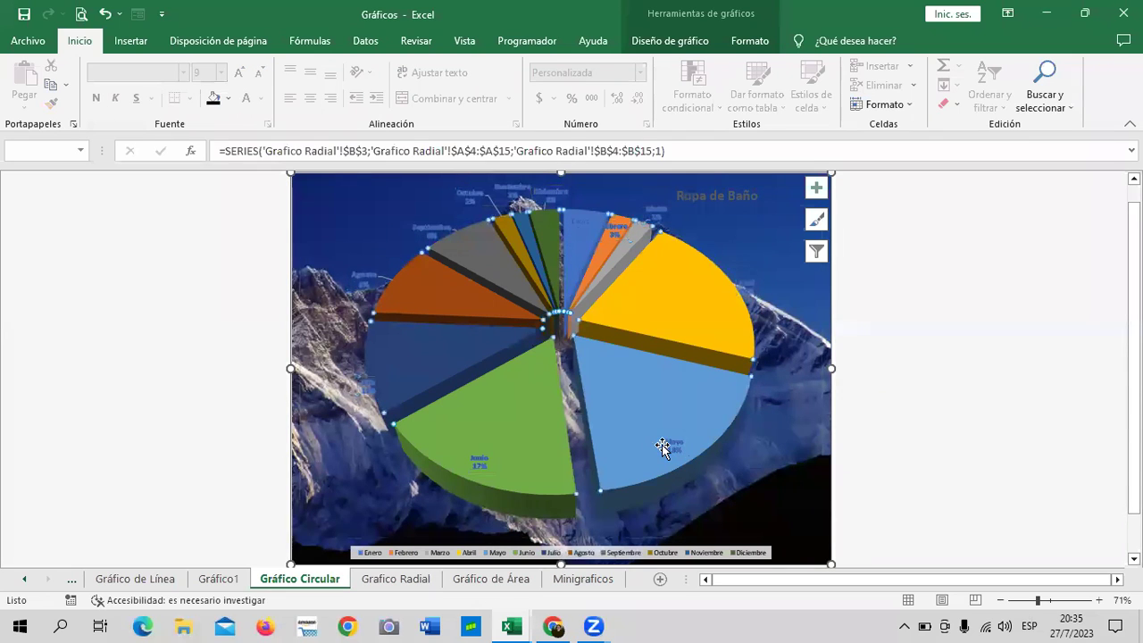
{"action": "left_click", "coordinate": [677, 449]}
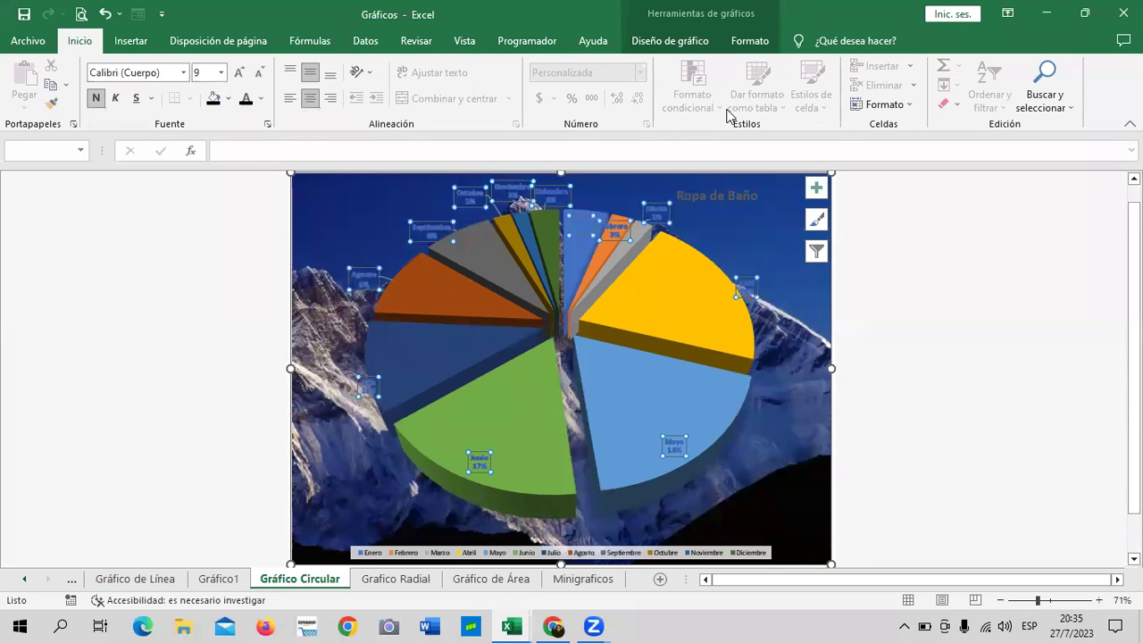
- Browse the labels' text effects and outline colours without applying any
{"action": "left_click", "coordinate": [752, 41]}
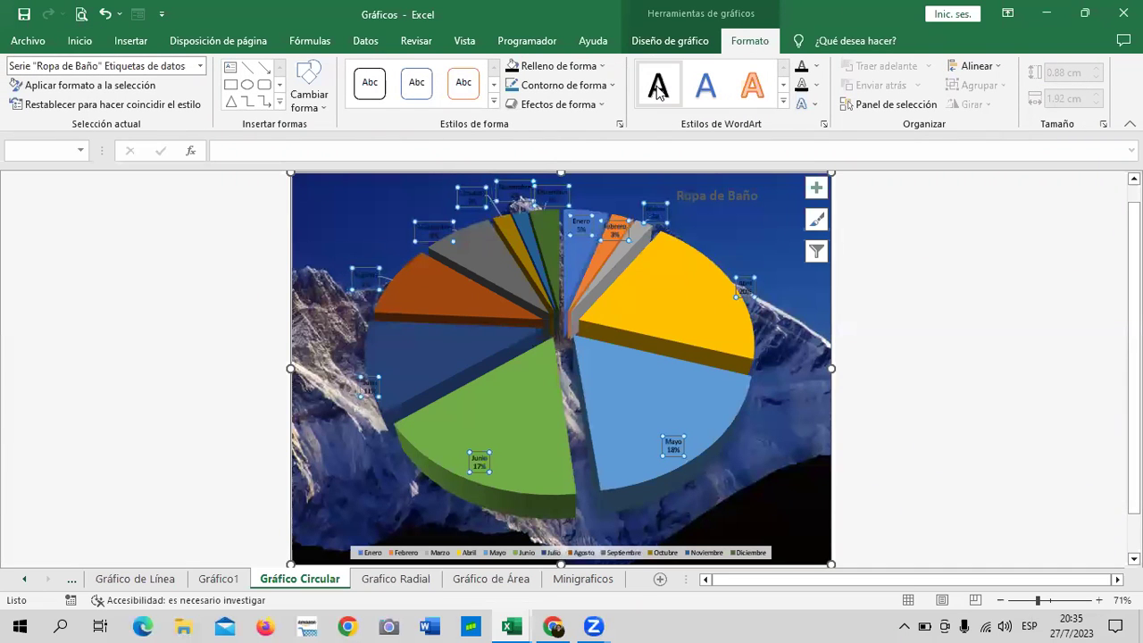
{"action": "left_click", "coordinate": [815, 108]}
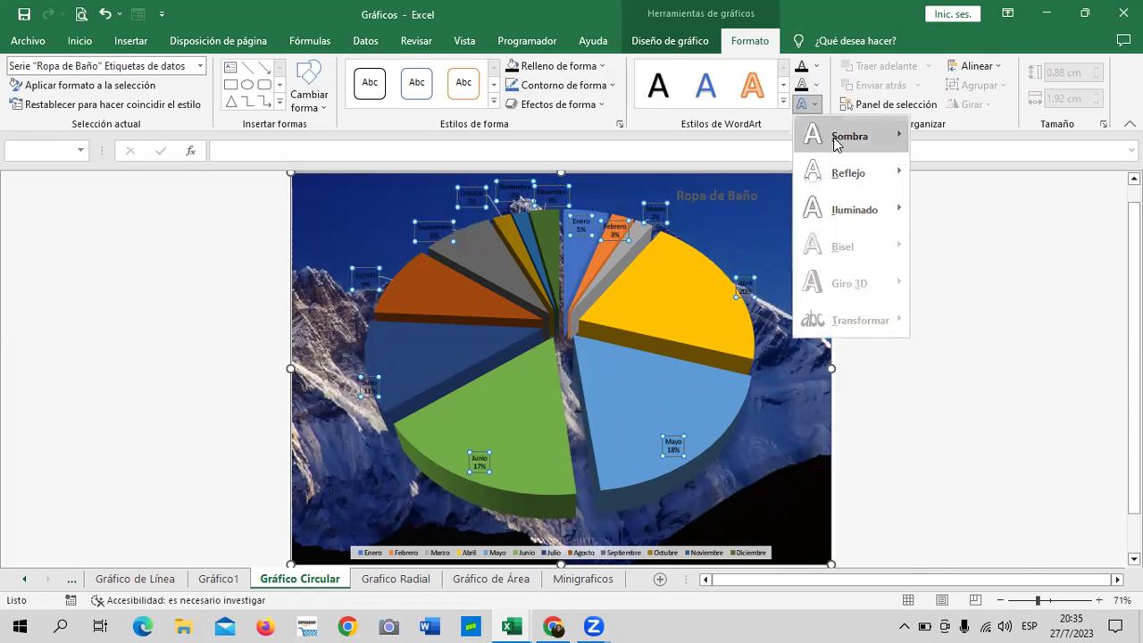
{"action": "mouse_move", "coordinate": [837, 145]}
{"action": "left_click", "coordinate": [817, 81]}
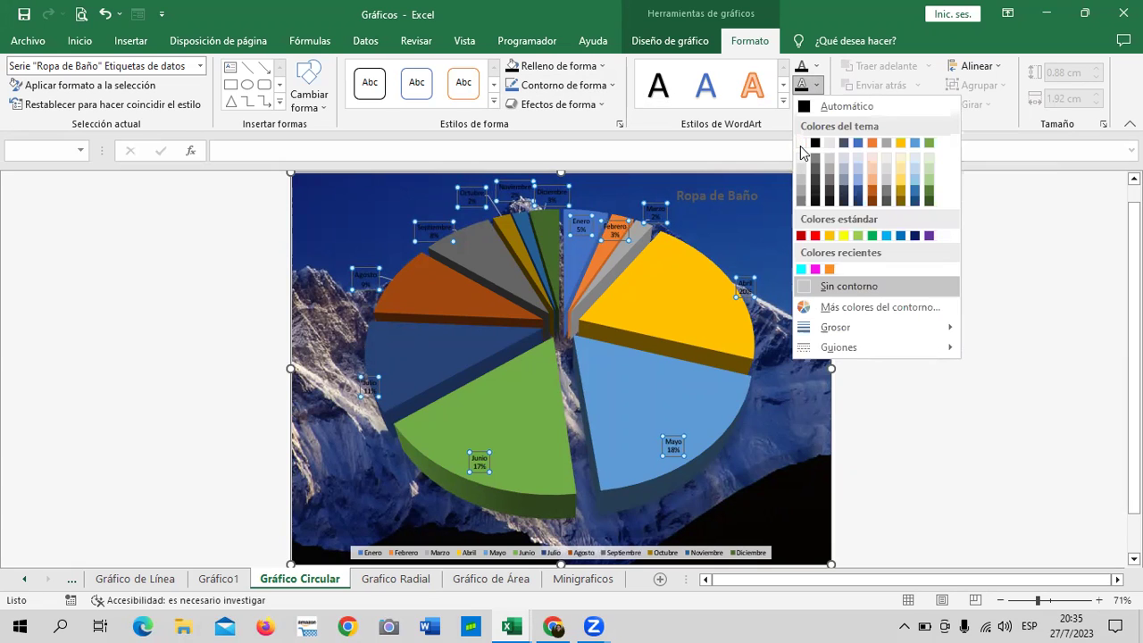
{"action": "left_click", "coordinate": [832, 403]}
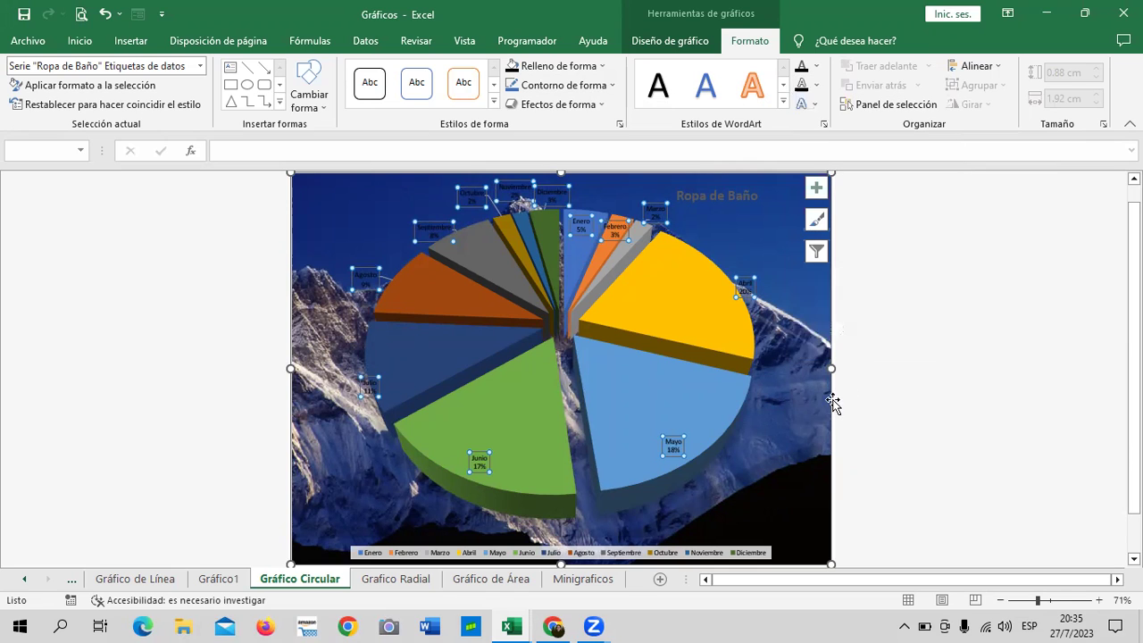
{"action": "left_click", "coordinate": [793, 308]}
{"action": "left_click", "coordinate": [652, 213]}
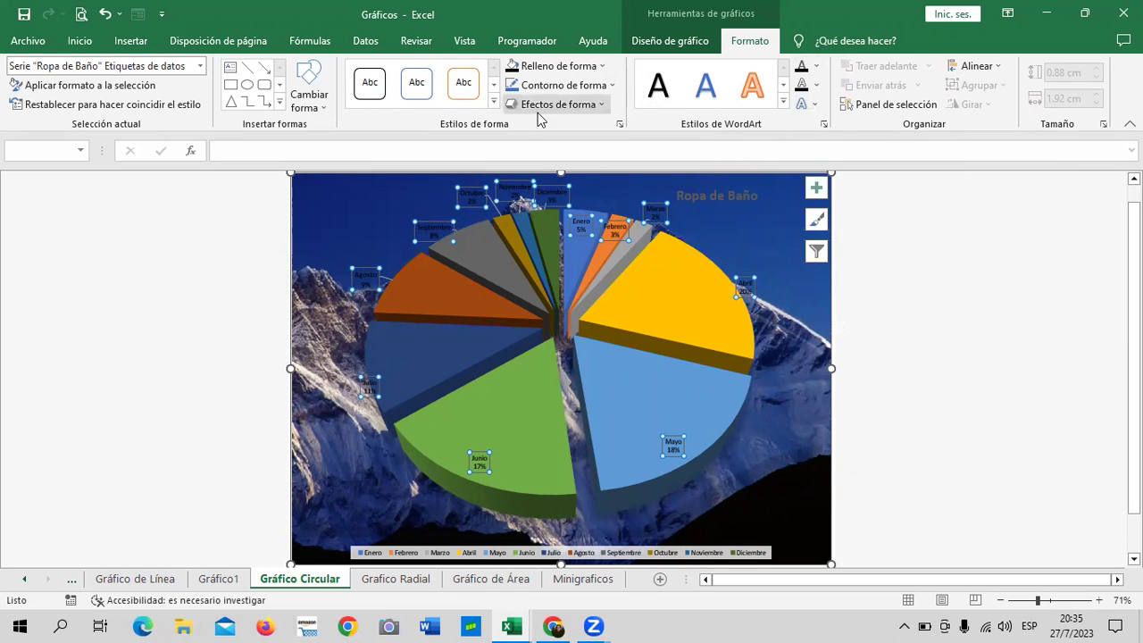
- Enlarge the data labels to 10.5 pt and colour them white
{"action": "left_click", "coordinate": [79, 41]}
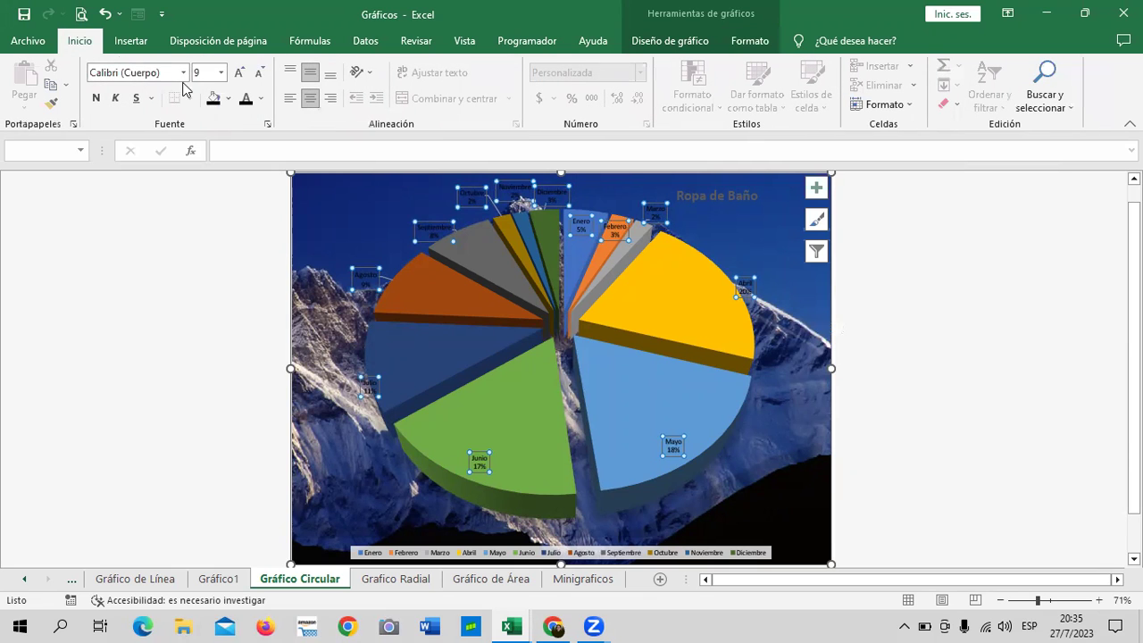
{"action": "left_click", "coordinate": [239, 72]}
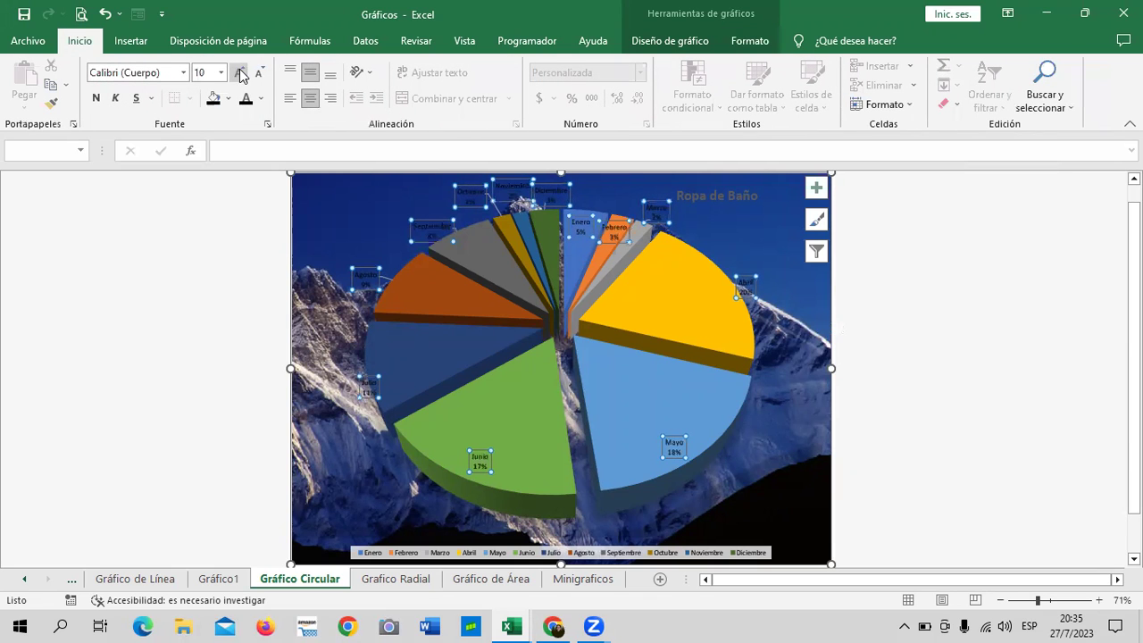
{"action": "left_click", "coordinate": [239, 72]}
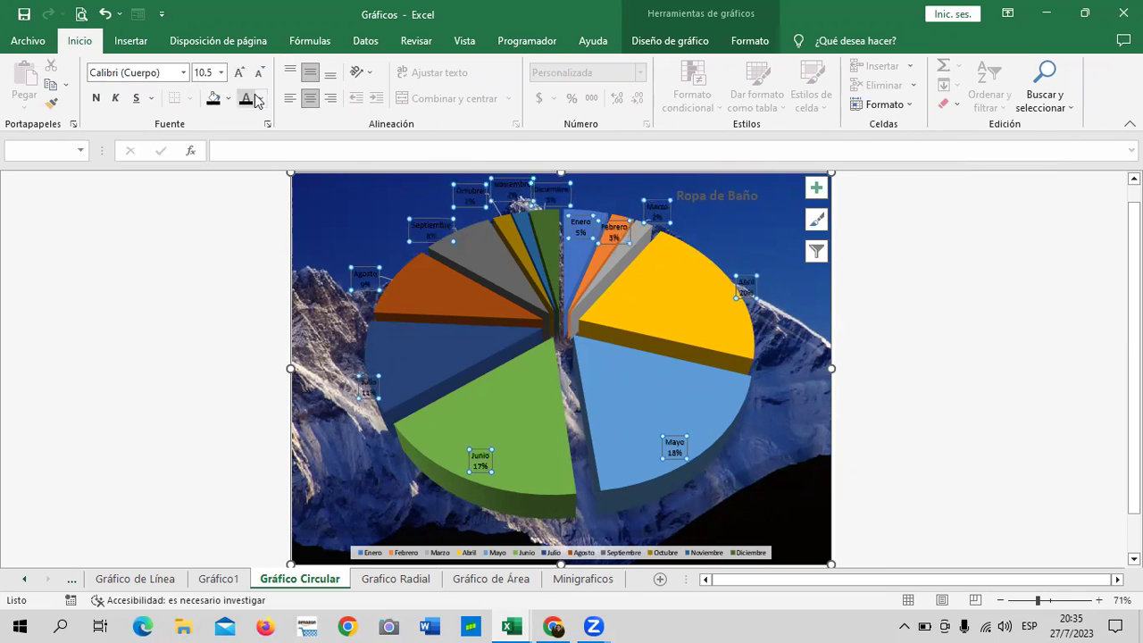
{"action": "left_click", "coordinate": [258, 99]}
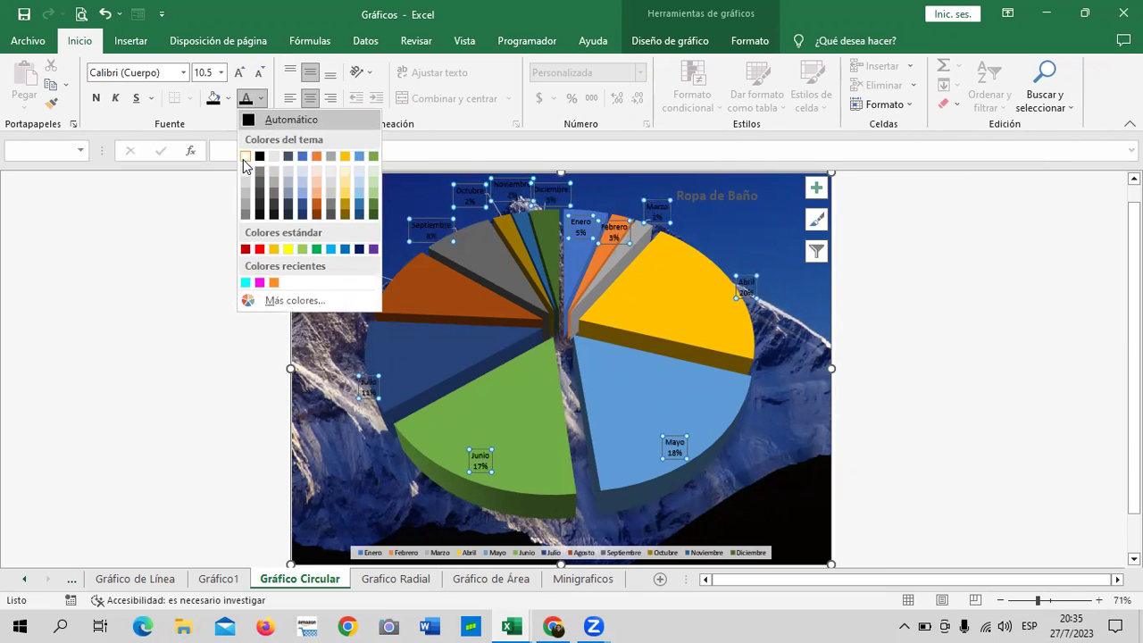
{"action": "left_click", "coordinate": [244, 159]}
{"action": "left_click", "coordinate": [900, 411]}
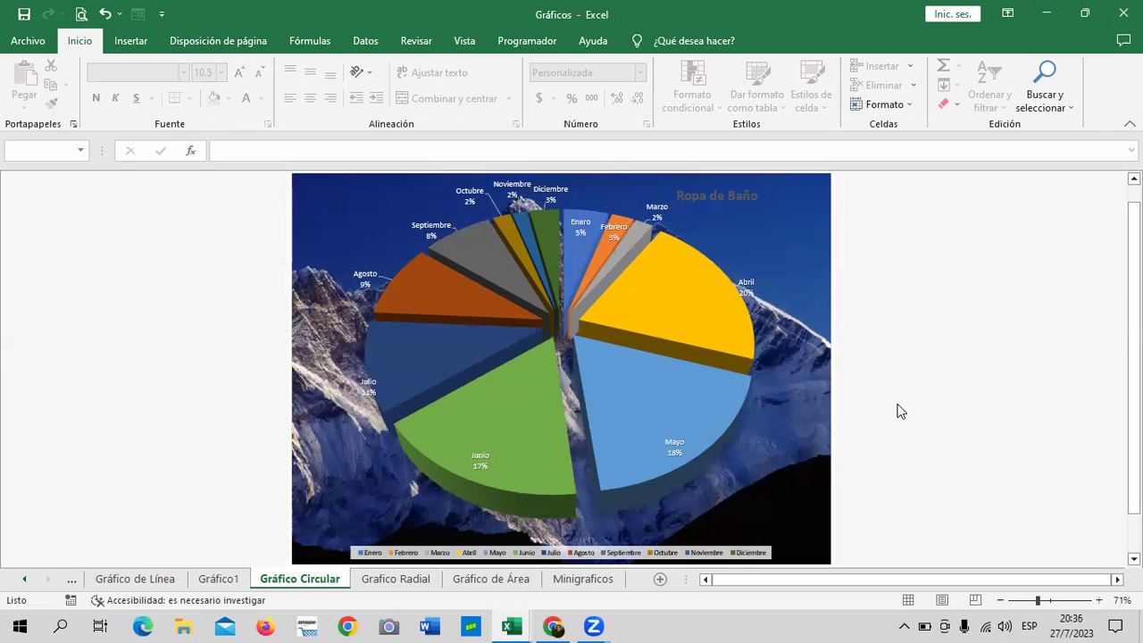
- Drag the exploded slices inward toward the centre, then select the Abril slice
{"action": "left_click", "coordinate": [787, 238]}
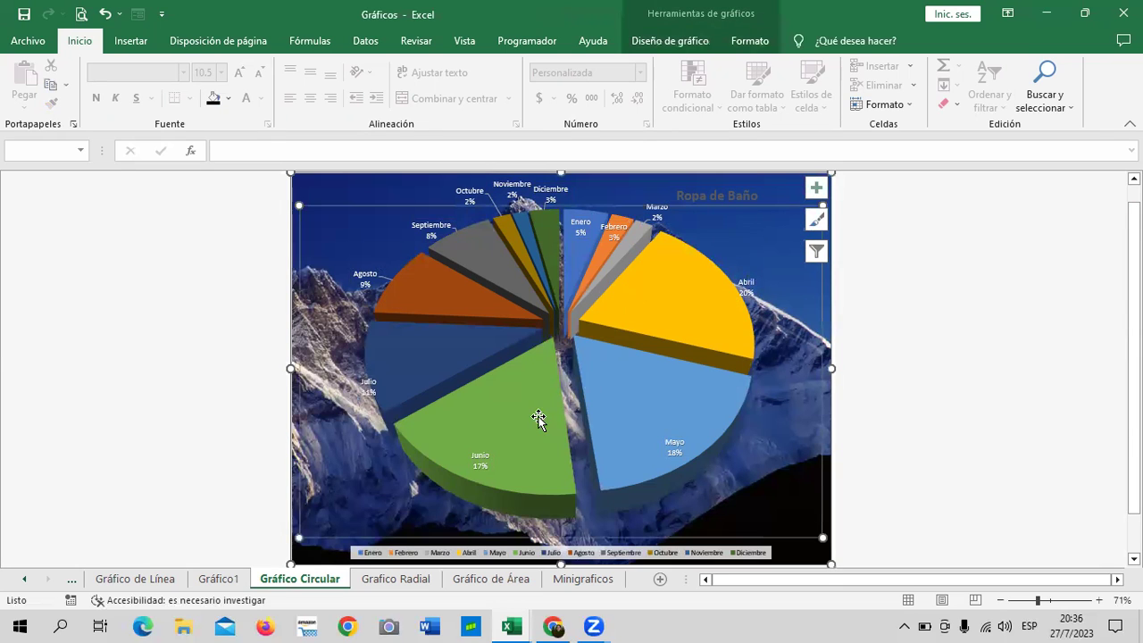
{"action": "mouse_move", "coordinate": [538, 417]}
{"action": "left_click", "coordinate": [623, 399]}
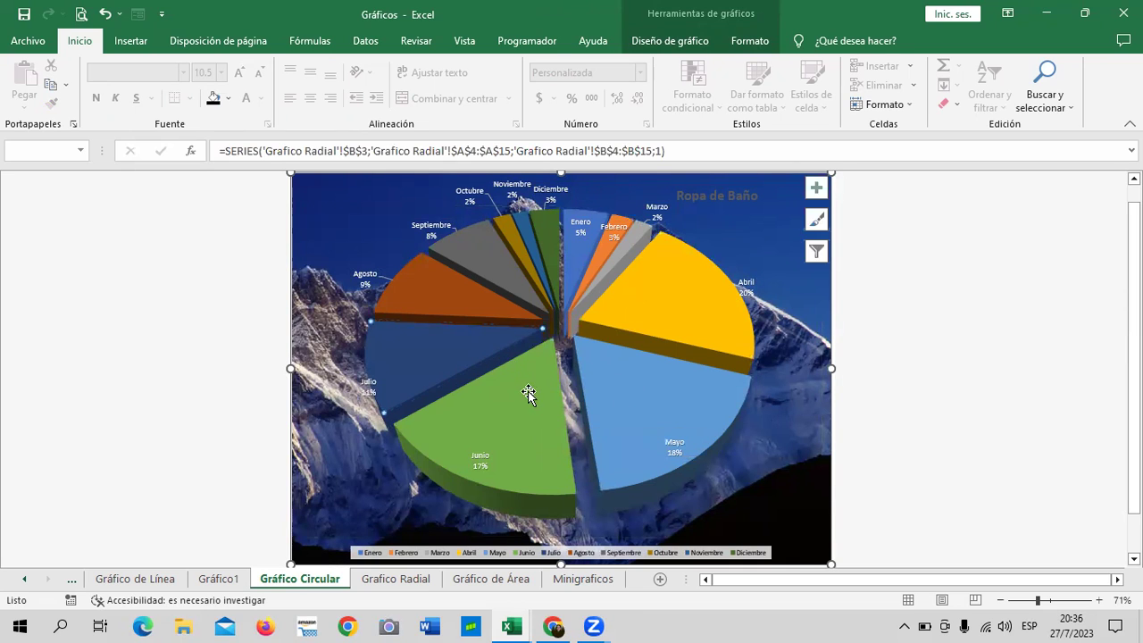
{"action": "left_click_drag", "start_coordinate": [487, 354], "coordinate": [527, 396]}
{"action": "left_click_drag", "start_coordinate": [536, 308], "coordinate": [514, 296]}
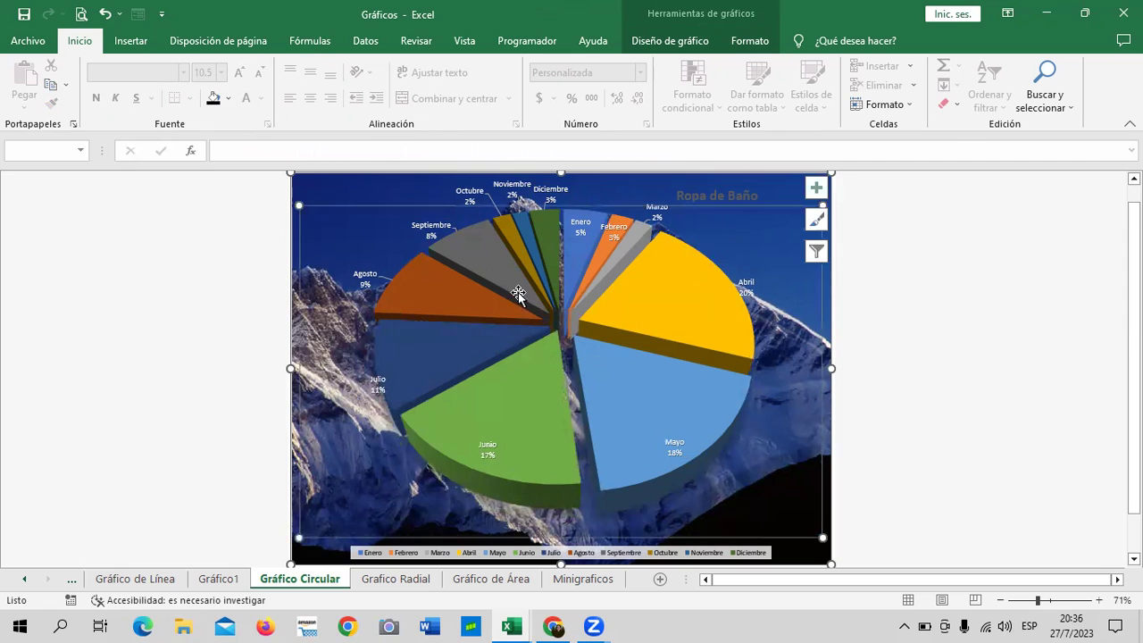
{"action": "left_click_drag", "start_coordinate": [554, 320], "coordinate": [573, 329]}
{"action": "left_click", "coordinate": [572, 329]}
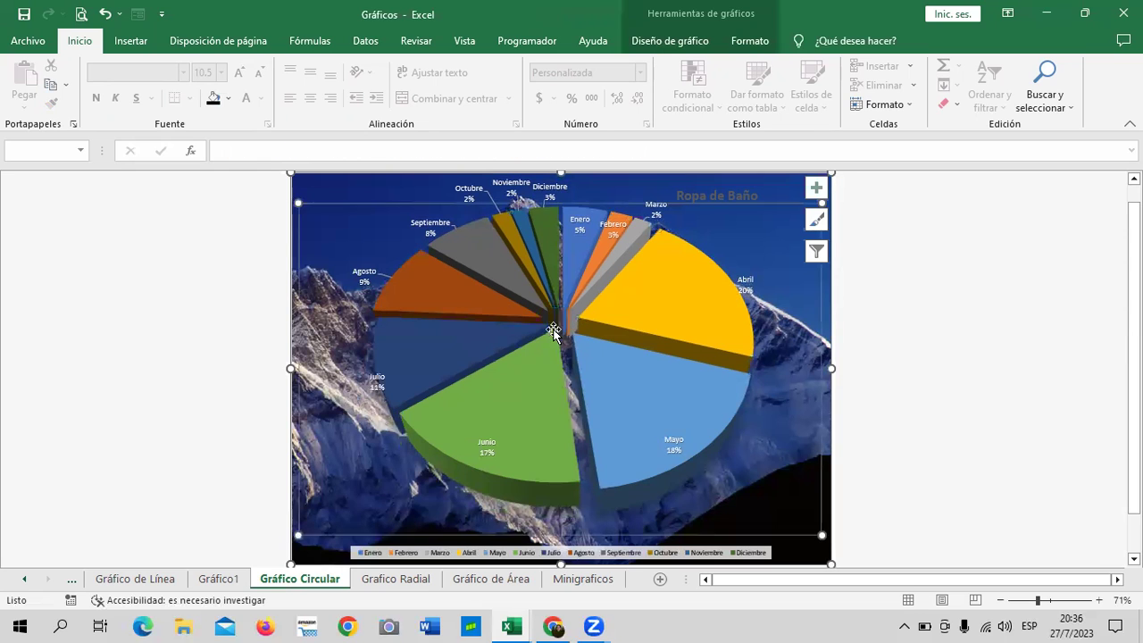
{"action": "left_click", "coordinate": [568, 322]}
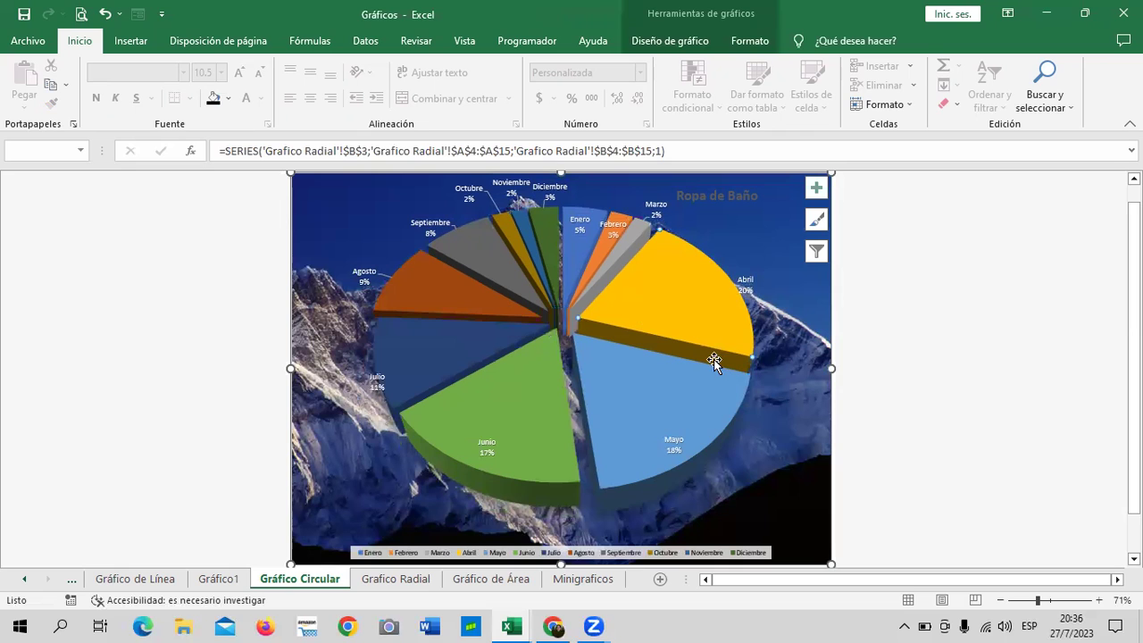
- Move the legend higher in the chart
{"action": "scroll", "coordinate": [752, 442], "scroll_direction": "down", "scroll_amount": 1}
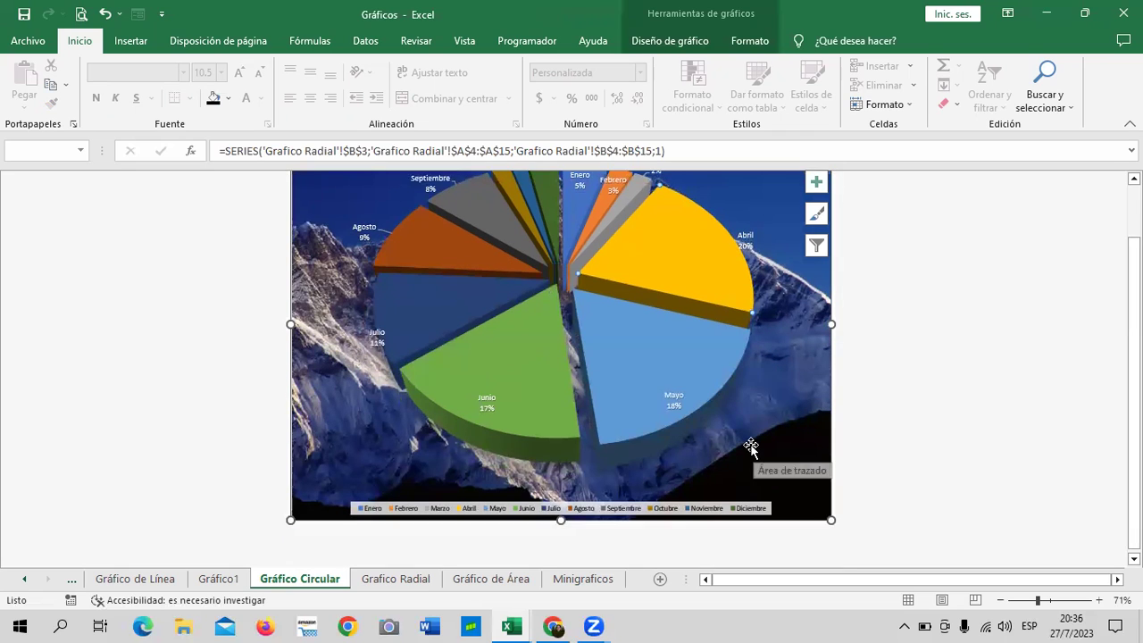
{"action": "left_click", "coordinate": [642, 509]}
{"action": "left_click", "coordinate": [582, 509]}
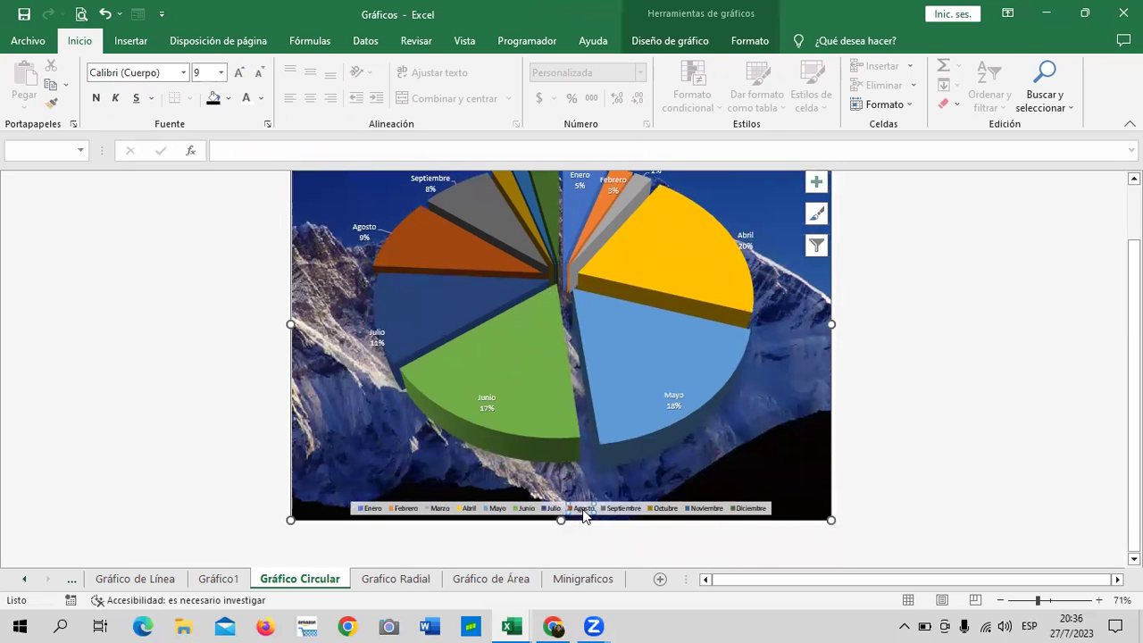
{"action": "left_click_drag", "start_coordinate": [642, 512], "coordinate": [641, 493]}
{"action": "left_click", "coordinate": [624, 489]}
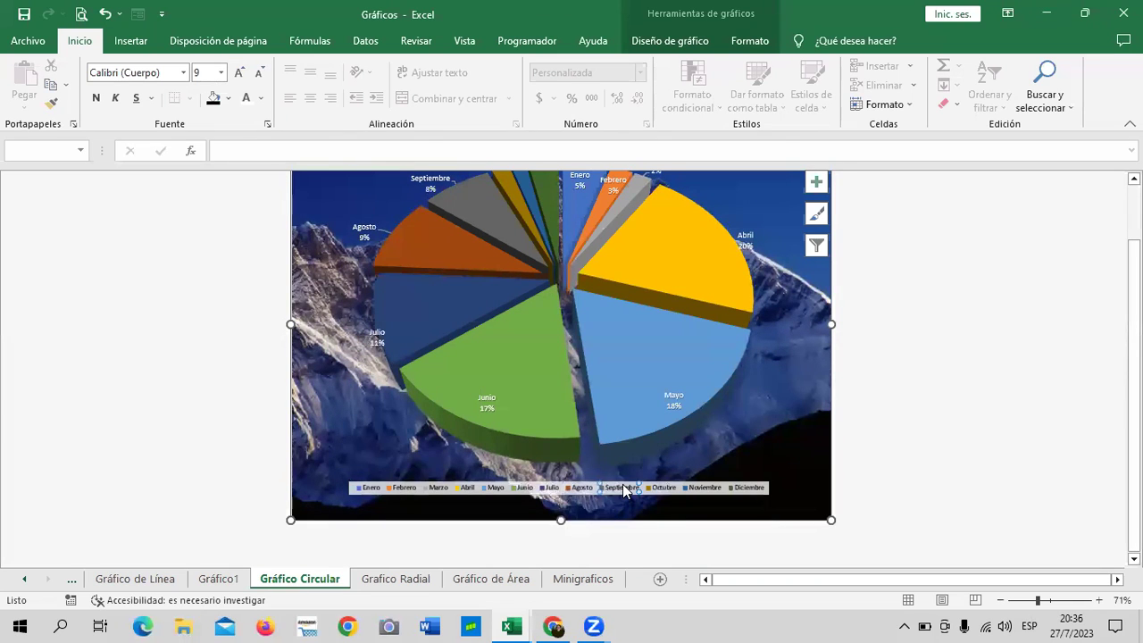
{"action": "left_click", "coordinate": [562, 483]}
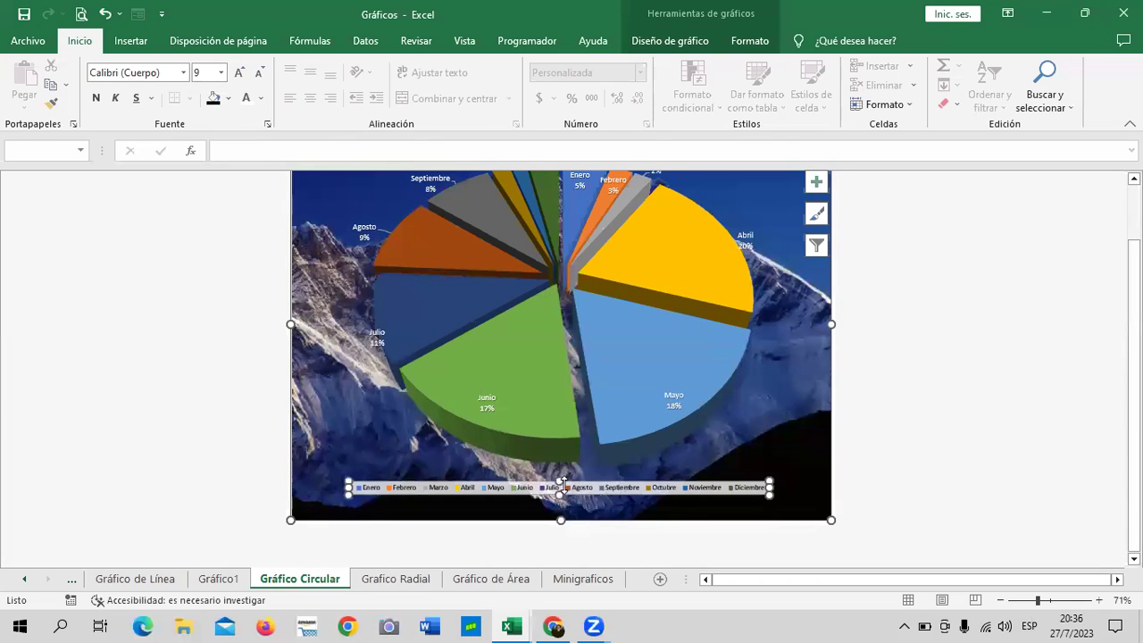
- Increase the legend font to 11 so months wrap into two rows, and nudge it up
{"action": "left_click", "coordinate": [238, 75]}
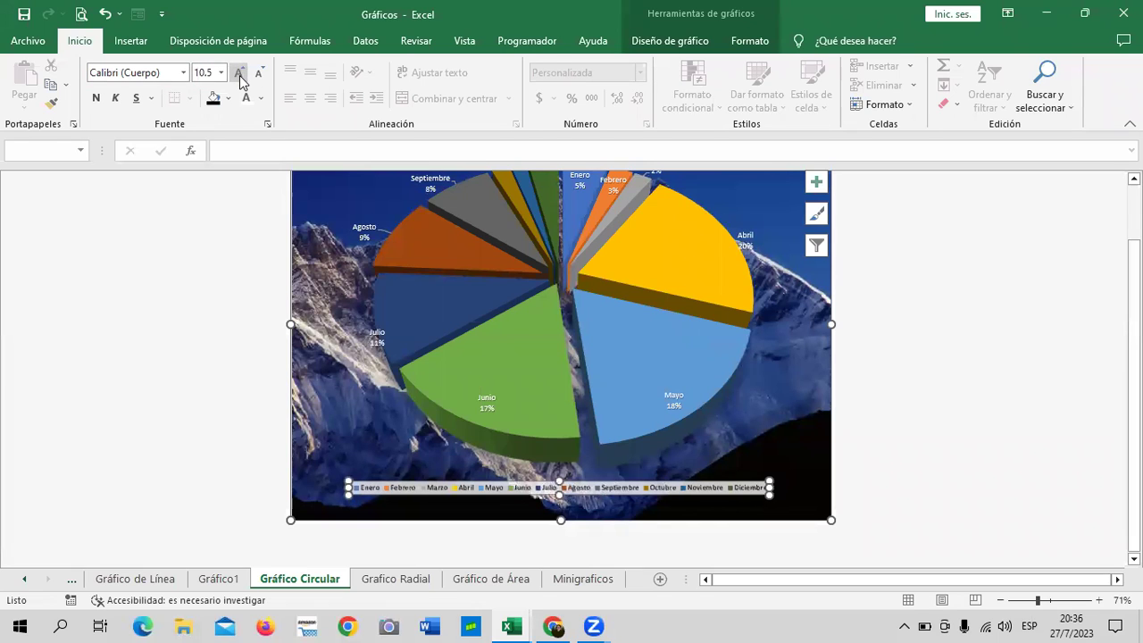
{"action": "left_click", "coordinate": [240, 75]}
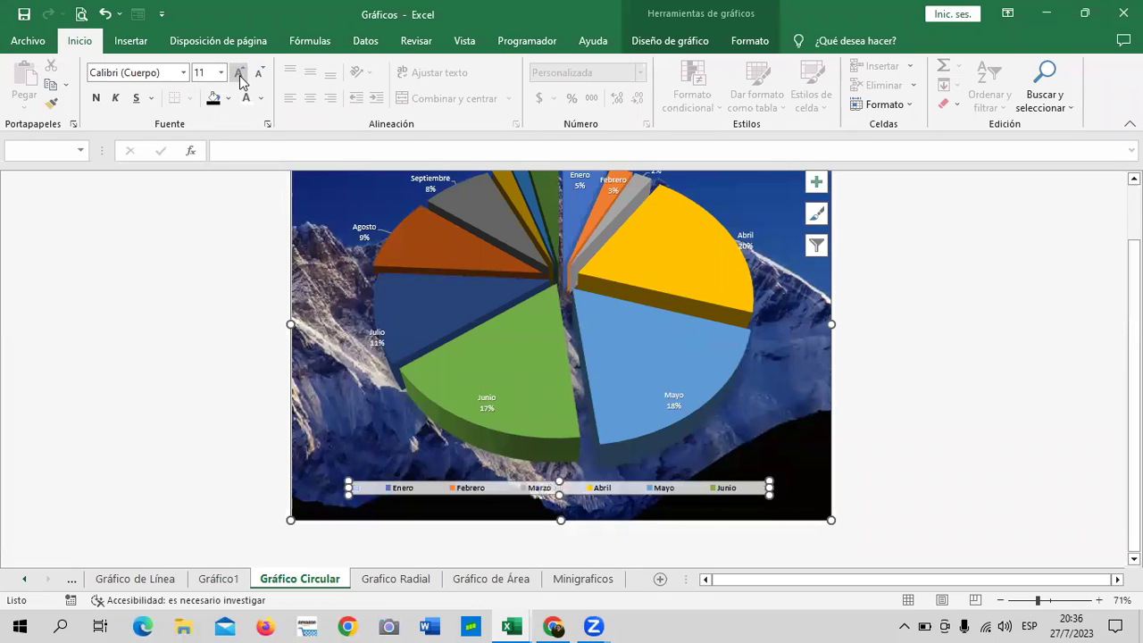
{"action": "left_click_drag", "start_coordinate": [555, 494], "coordinate": [556, 514]}
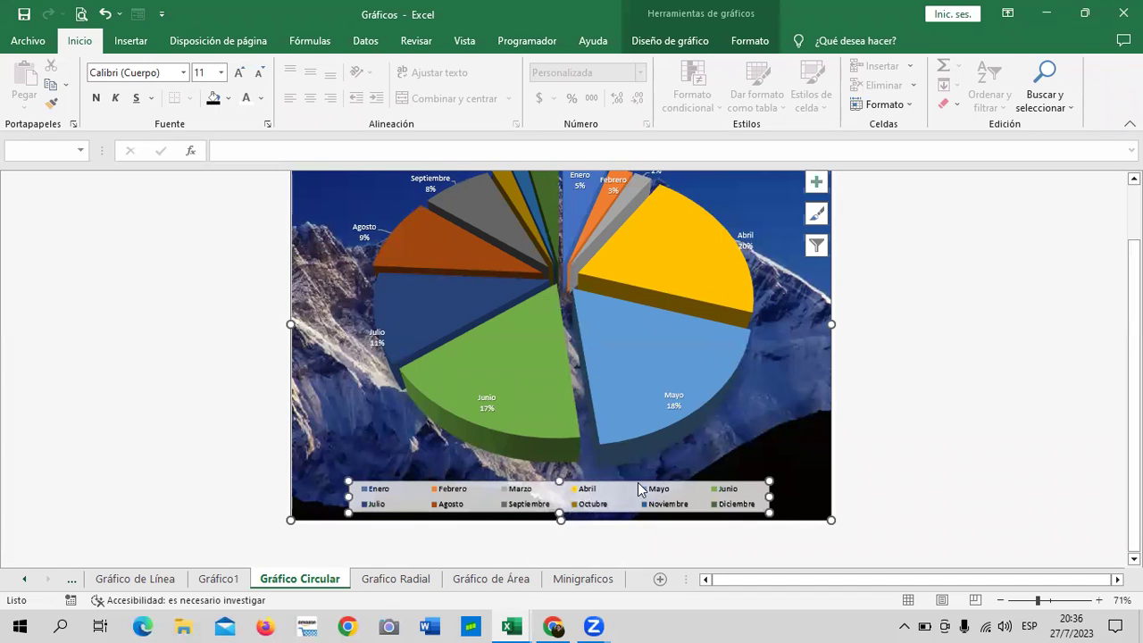
{"action": "left_click_drag", "start_coordinate": [627, 488], "coordinate": [630, 478]}
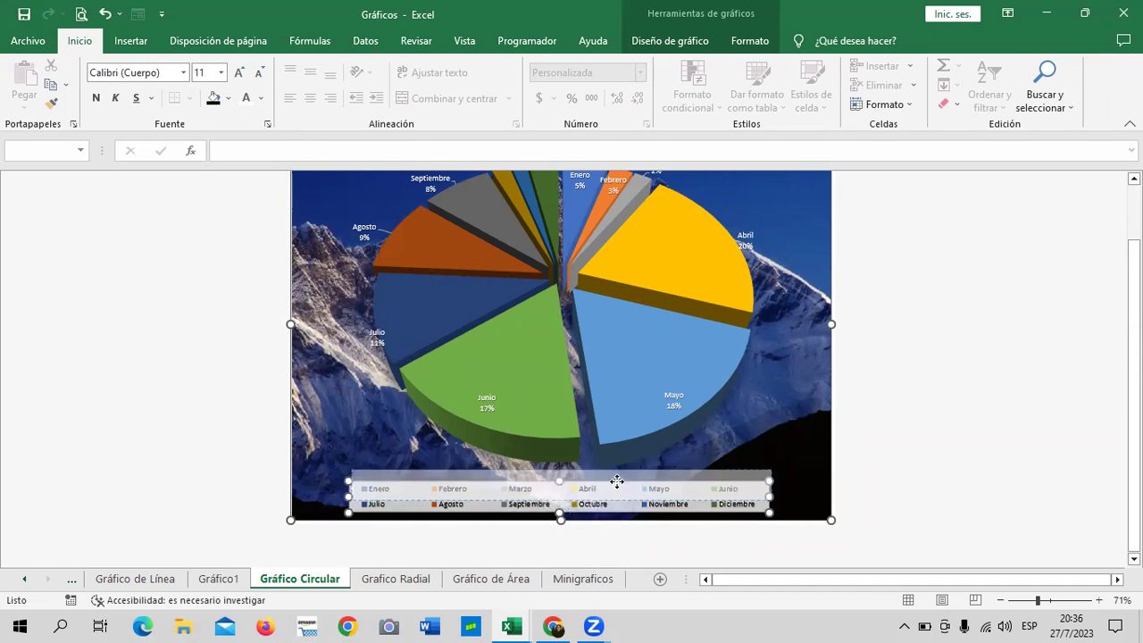
{"action": "left_click", "coordinate": [770, 438]}
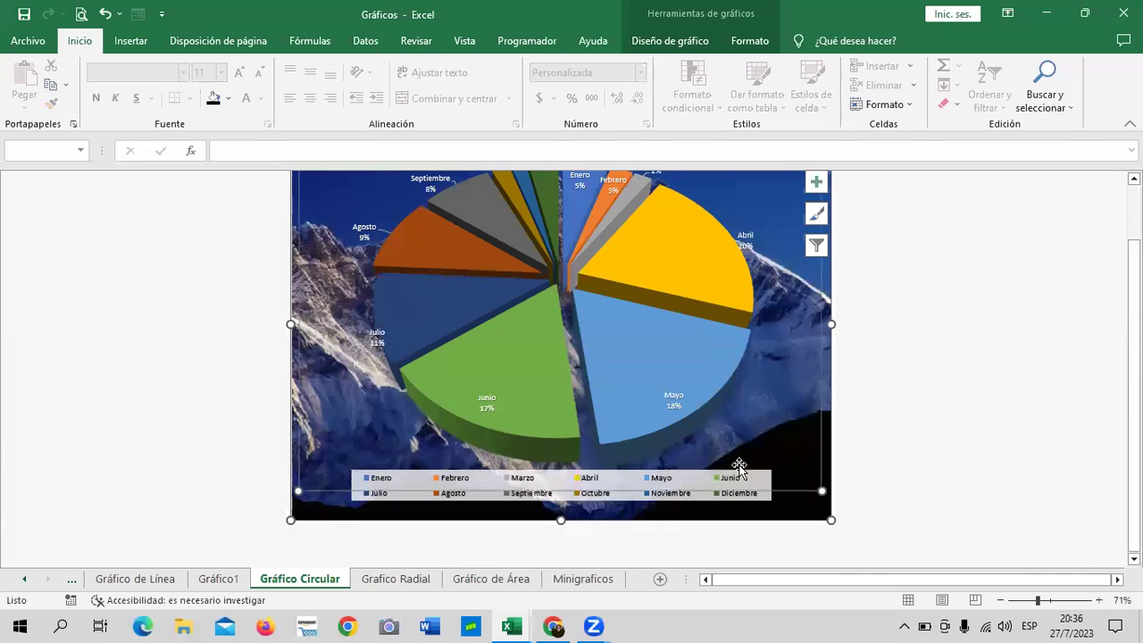
{"action": "left_click", "coordinate": [787, 502]}
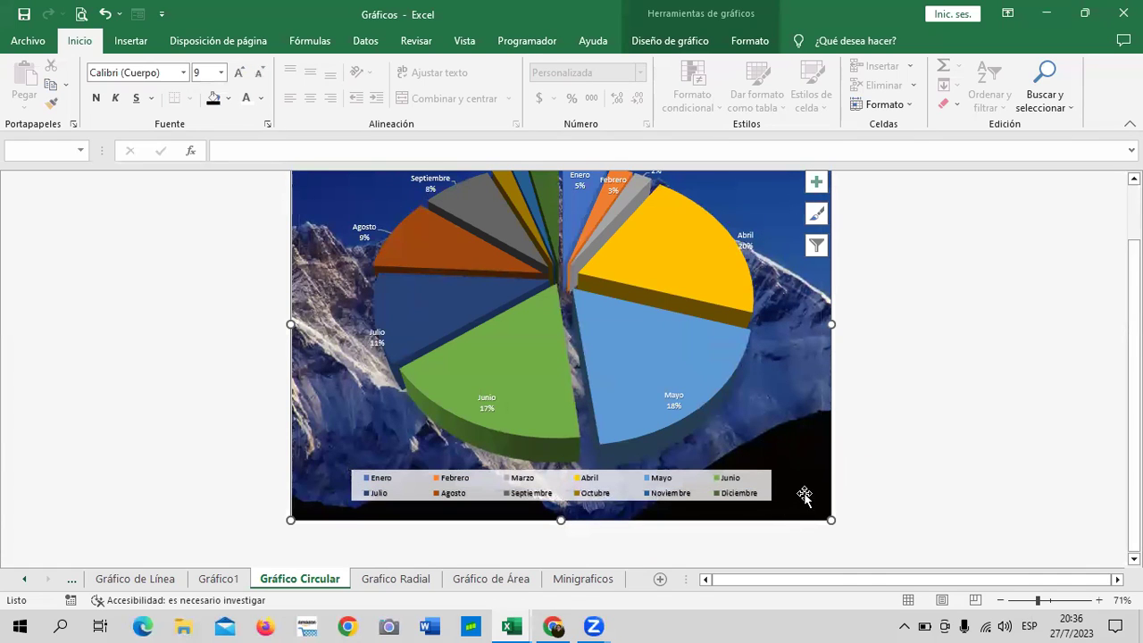
{"action": "scroll", "coordinate": [768, 483], "scroll_direction": "up", "scroll_amount": 1}
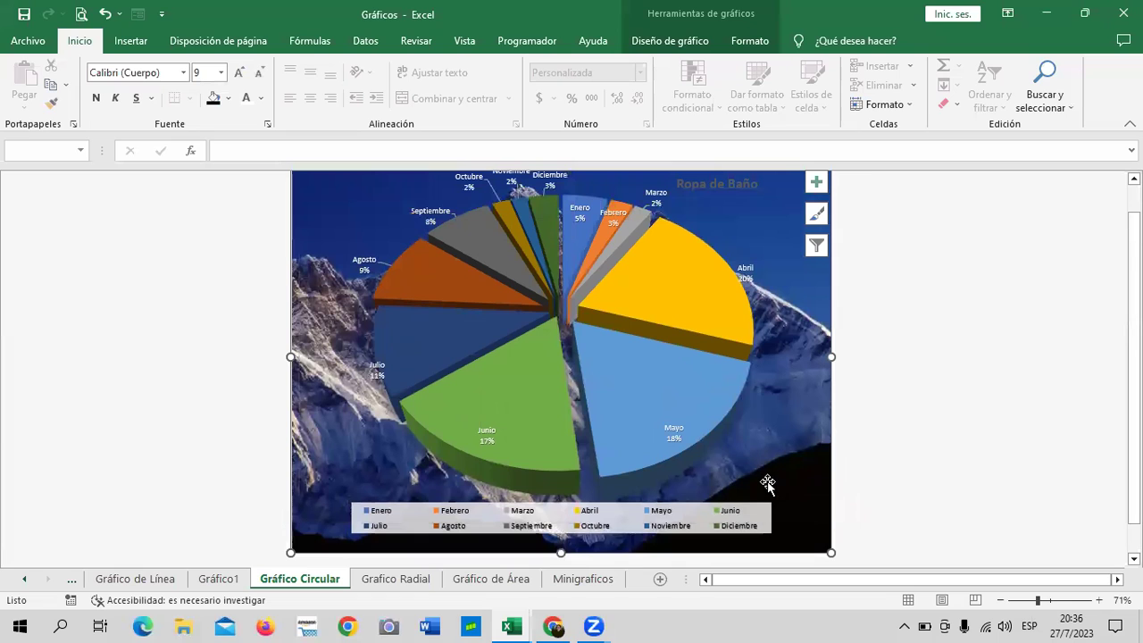
{"action": "scroll", "coordinate": [768, 483], "scroll_direction": "up", "scroll_amount": 1}
{"action": "scroll", "coordinate": [768, 483], "scroll_direction": "down", "scroll_amount": 1}
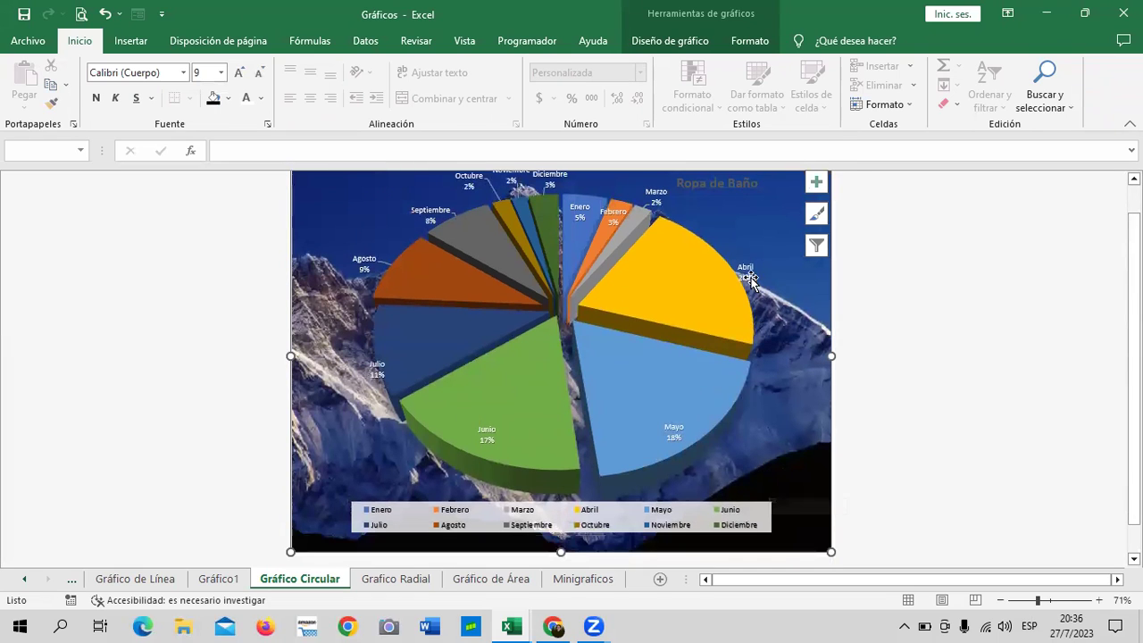
{"action": "left_click", "coordinate": [750, 220]}
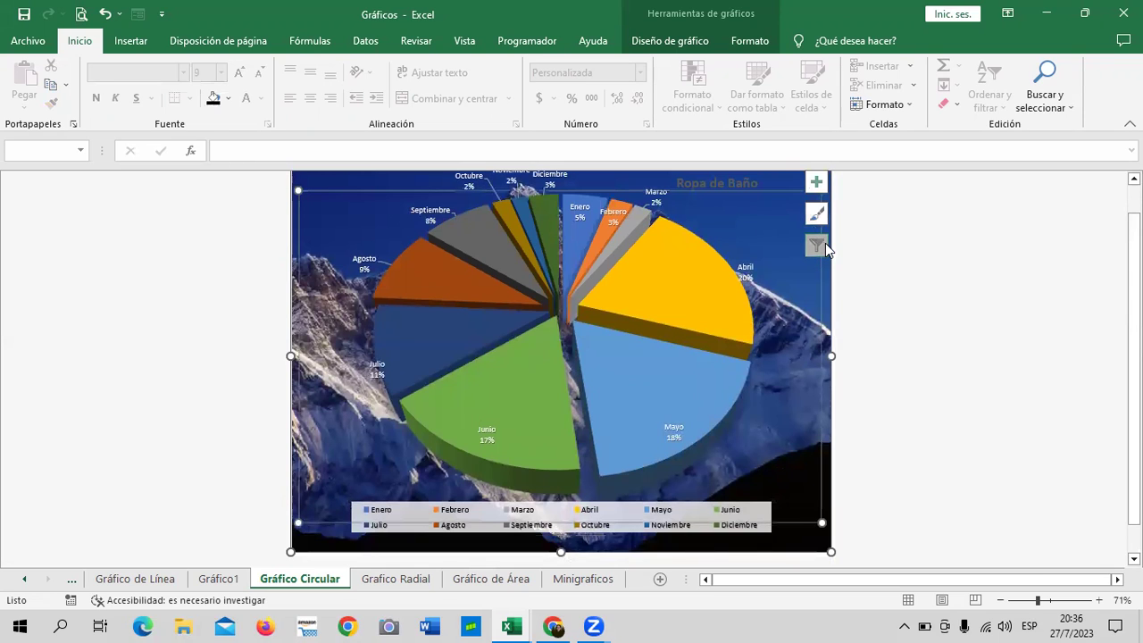
- Use Chart Filters to plot the Ropa de Esquí series instead of Ropa de Baño
{"action": "left_click", "coordinate": [823, 244]}
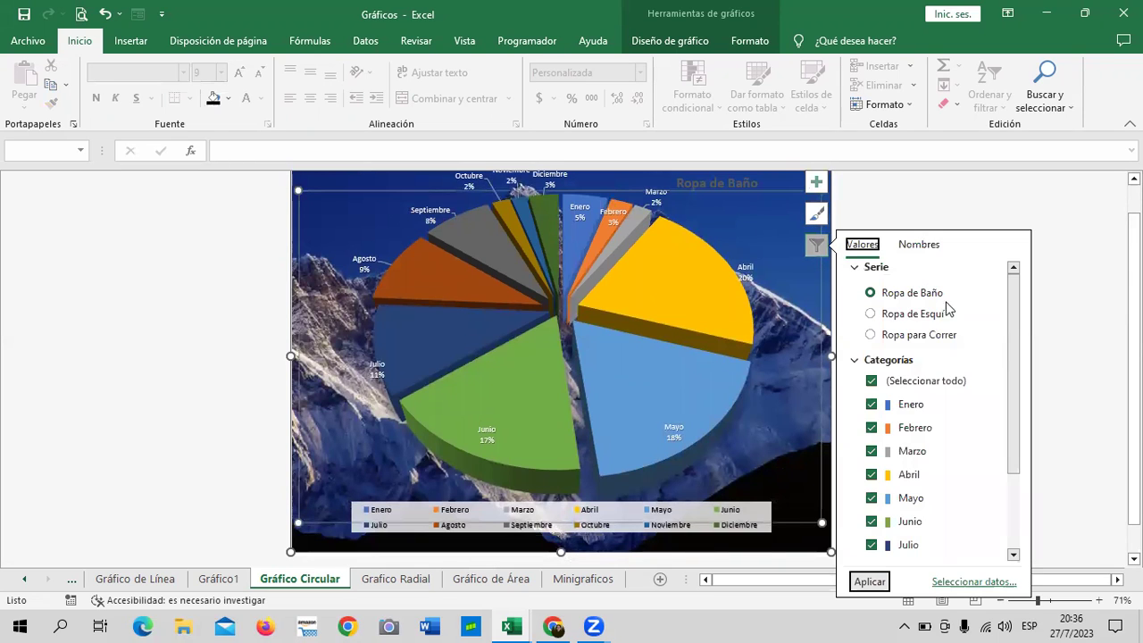
{"action": "left_click", "coordinate": [906, 317]}
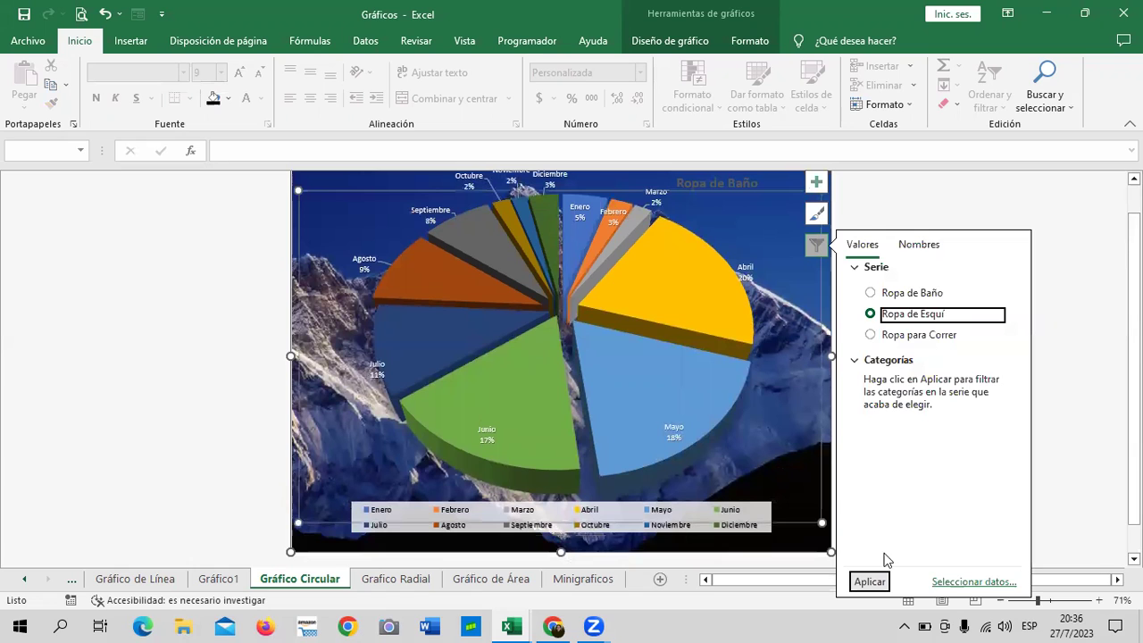
{"action": "left_click", "coordinate": [871, 583]}
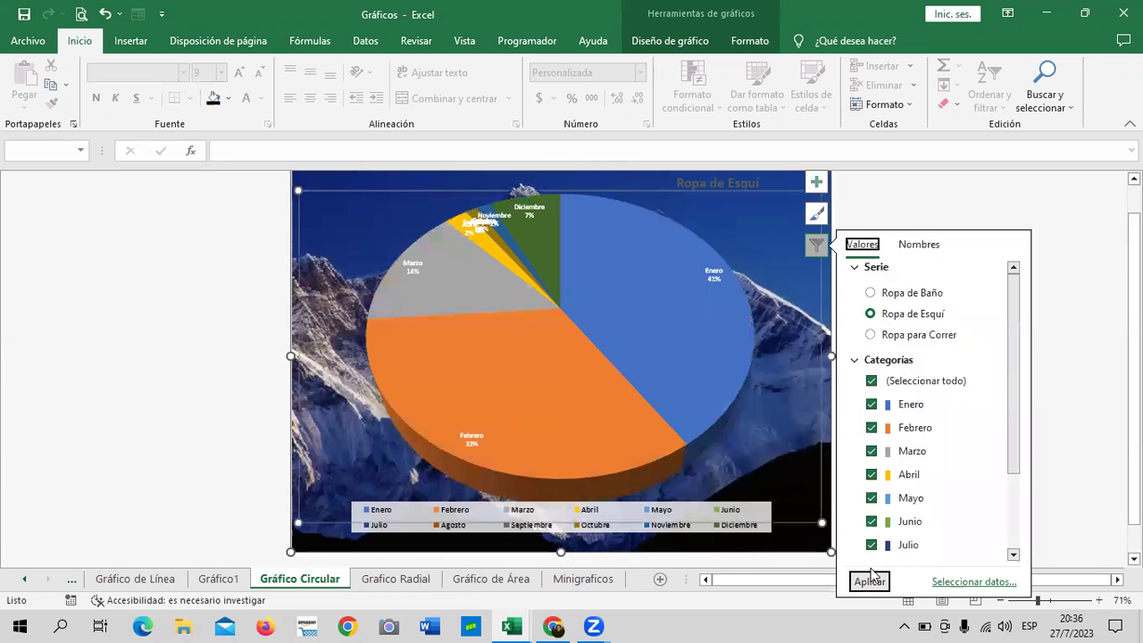
{"action": "left_click", "coordinate": [1068, 377]}
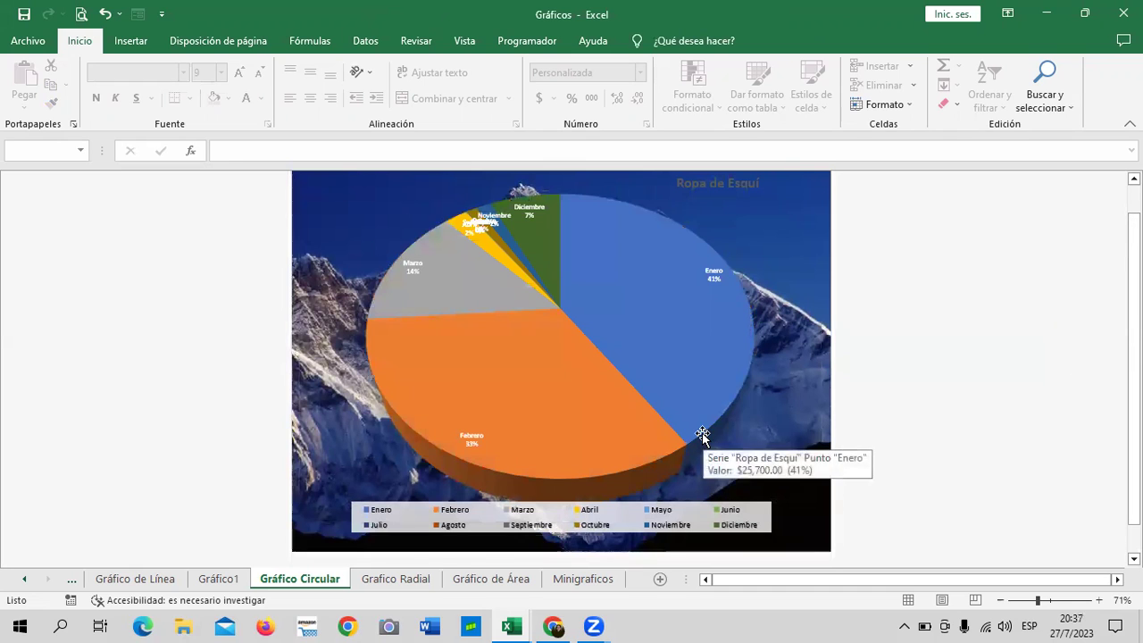
{"action": "left_click", "coordinate": [485, 226]}
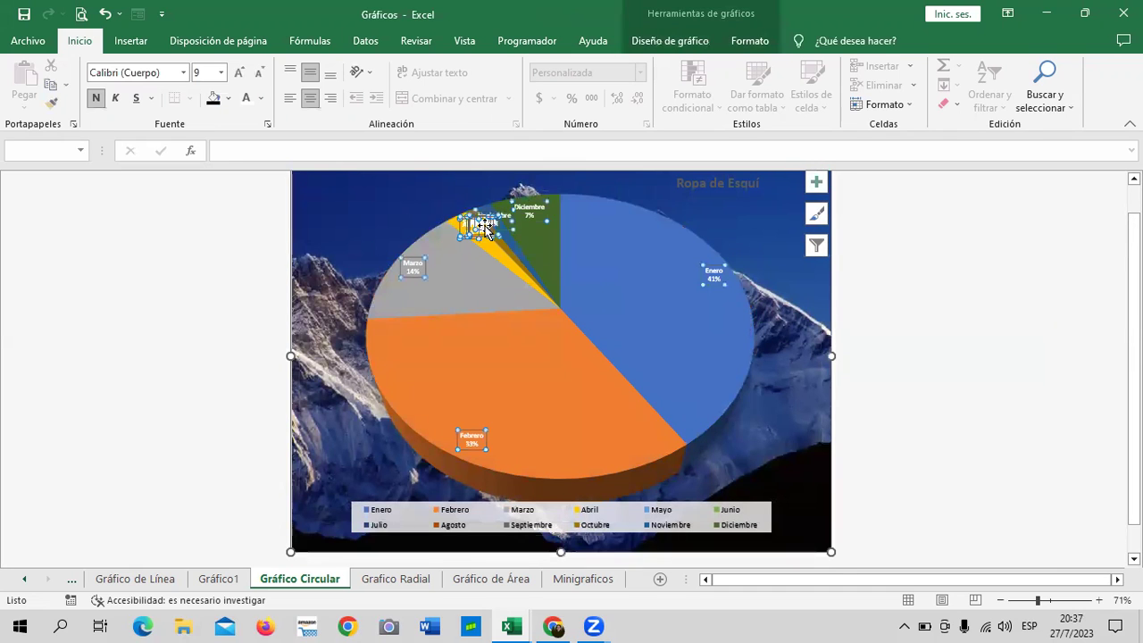
{"action": "left_click", "coordinate": [552, 442]}
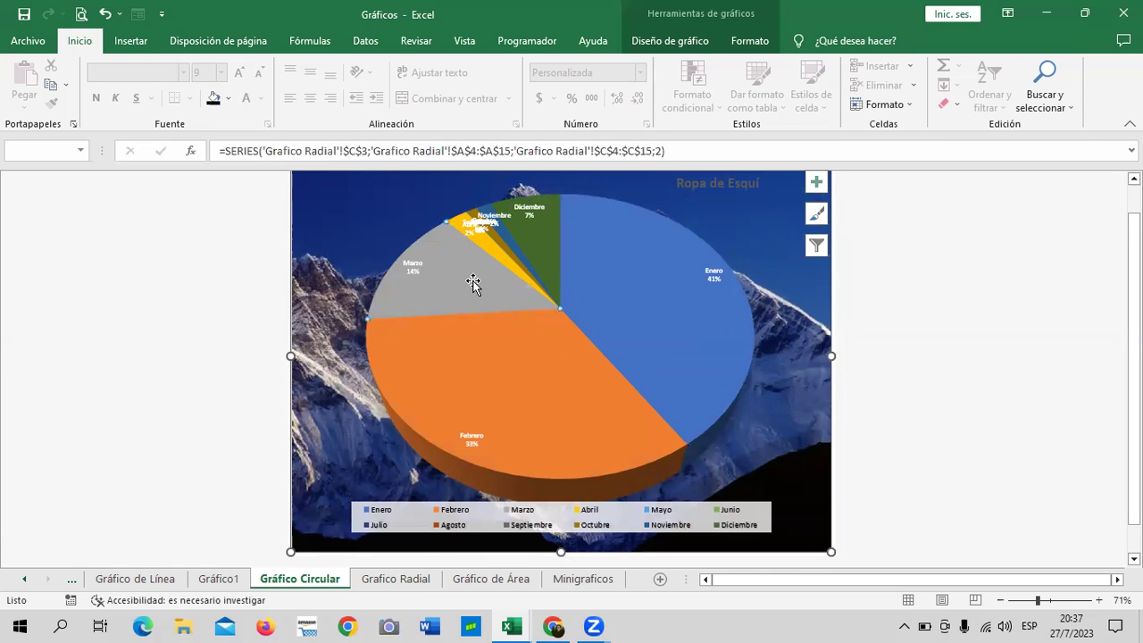
- Check the Ropa de Esquí source values, including empty months, then return to the Gráfico Circular sheet
{"action": "left_click", "coordinate": [402, 585]}
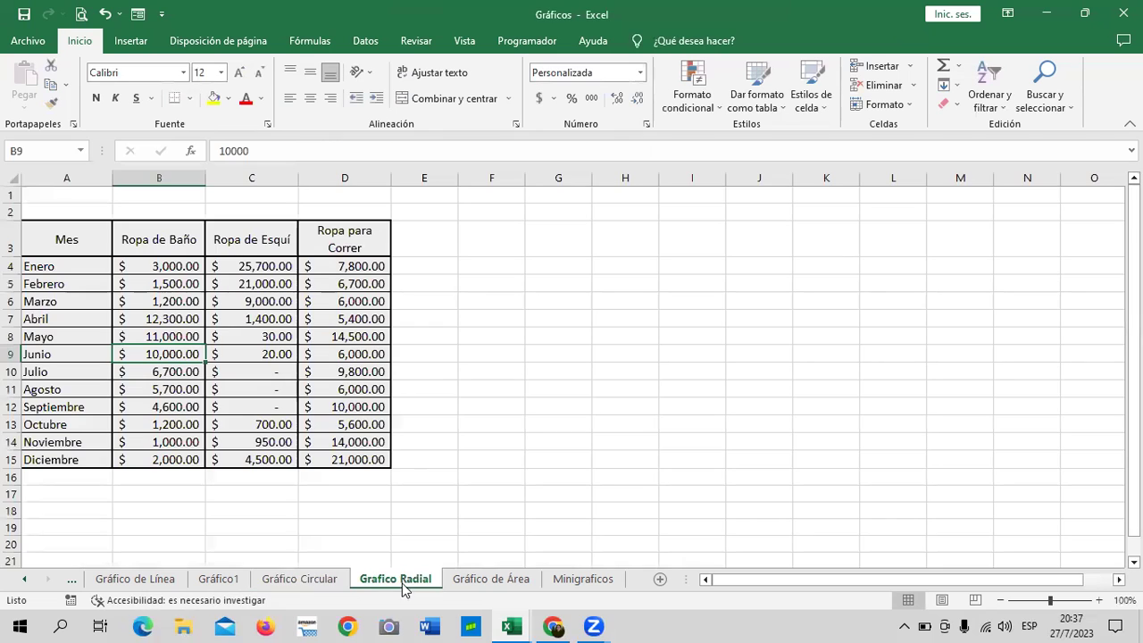
{"action": "left_click", "coordinate": [261, 270]}
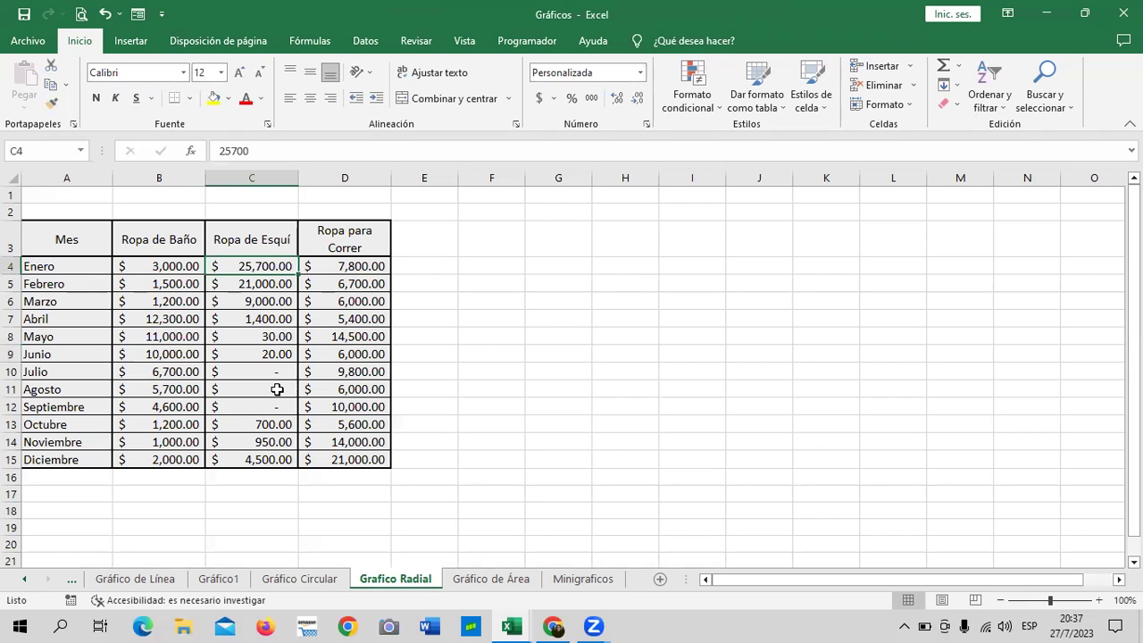
{"action": "left_click", "coordinate": [242, 370]}
{"action": "left_click", "coordinate": [240, 389]}
{"action": "left_click", "coordinate": [237, 407]}
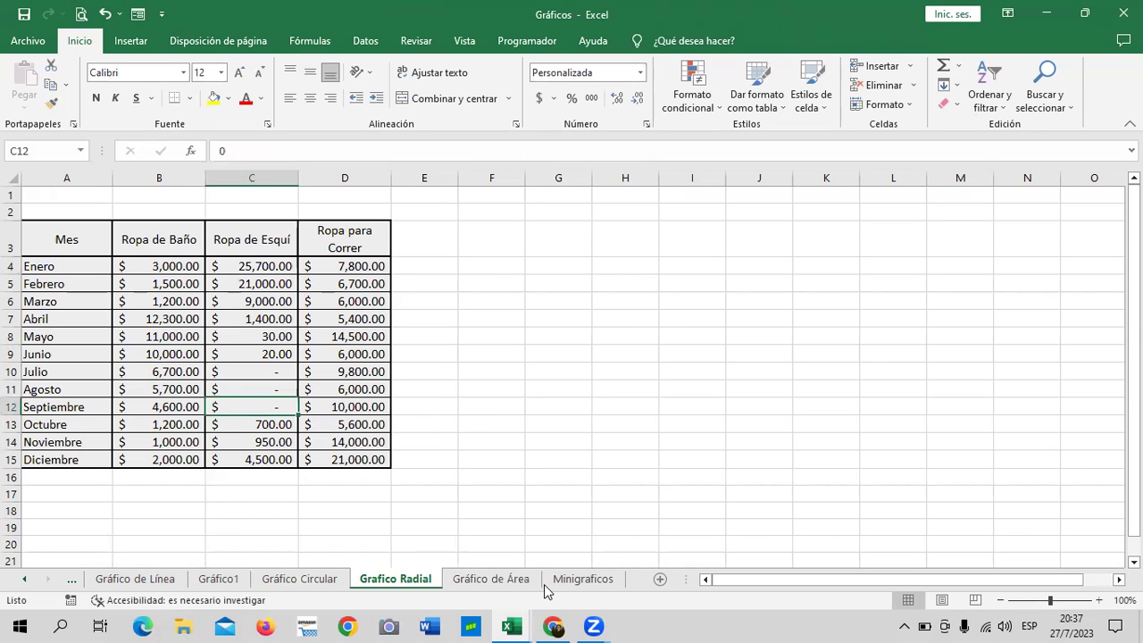
{"action": "left_click", "coordinate": [218, 579]}
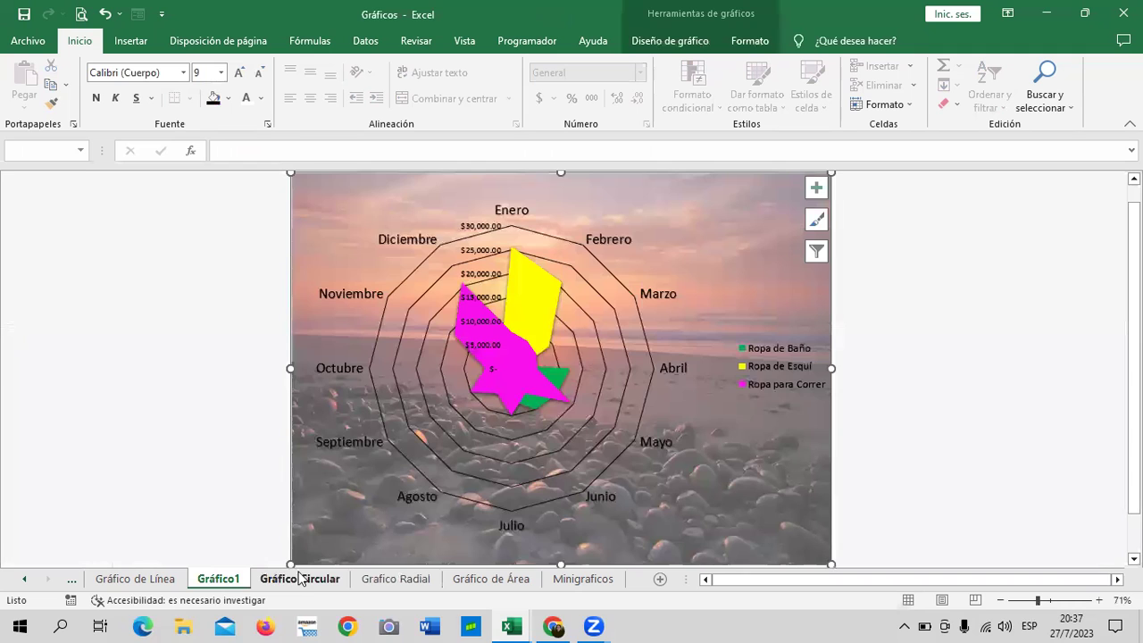
{"action": "left_click", "coordinate": [300, 579]}
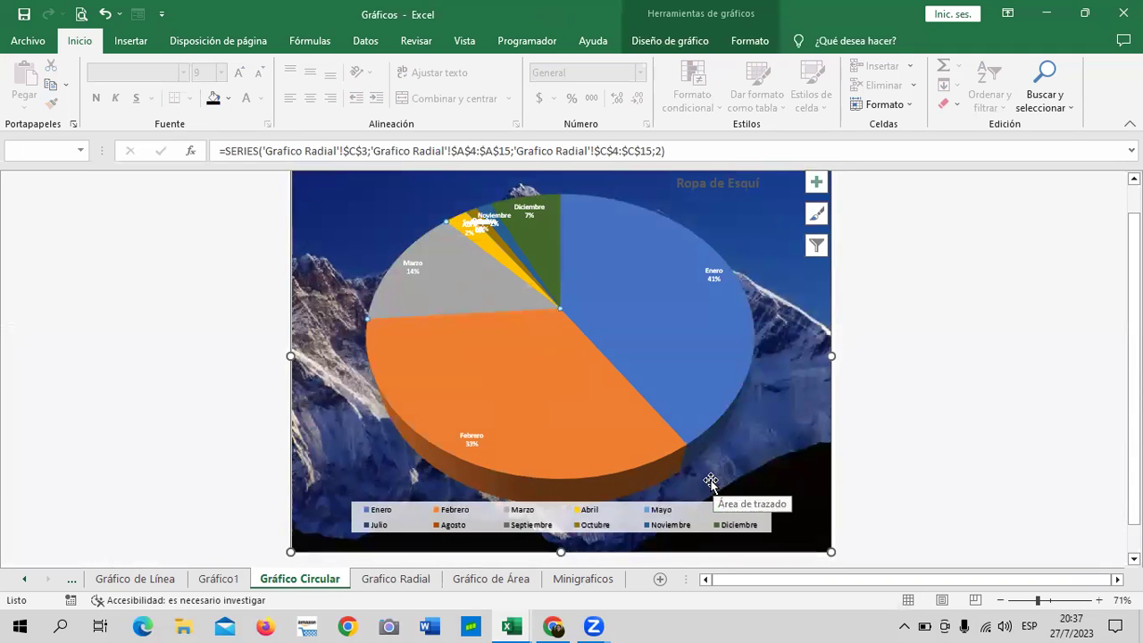
- Fill the Enero slice with light blue from Shape Fill
{"action": "scroll", "coordinate": [612, 482], "scroll_direction": "up", "scroll_amount": 1}
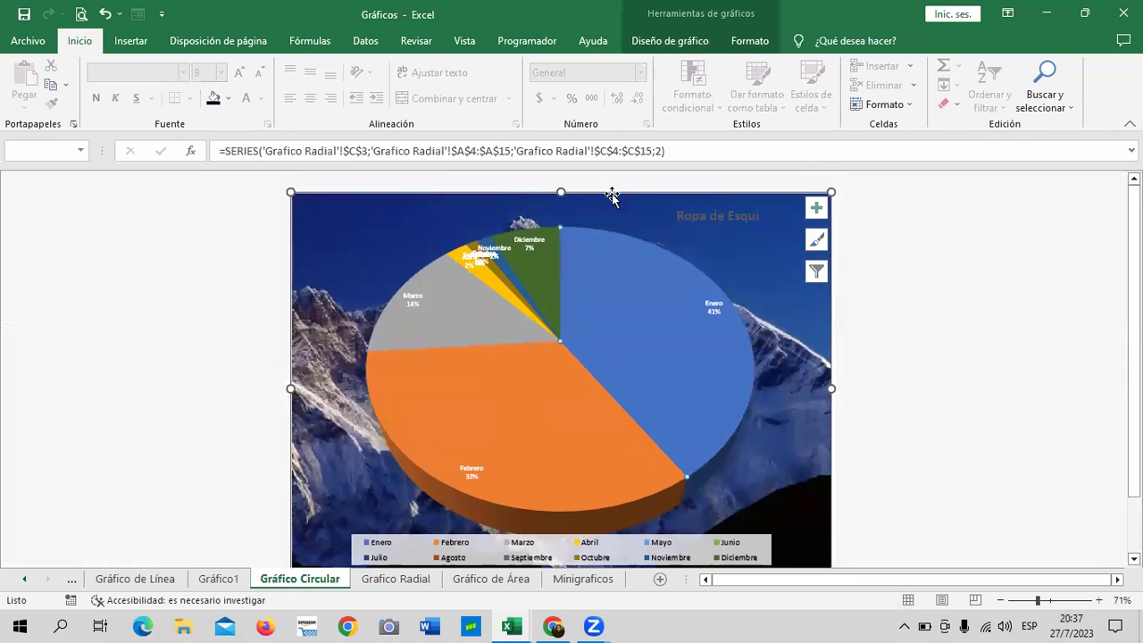
{"action": "left_click", "coordinate": [737, 47]}
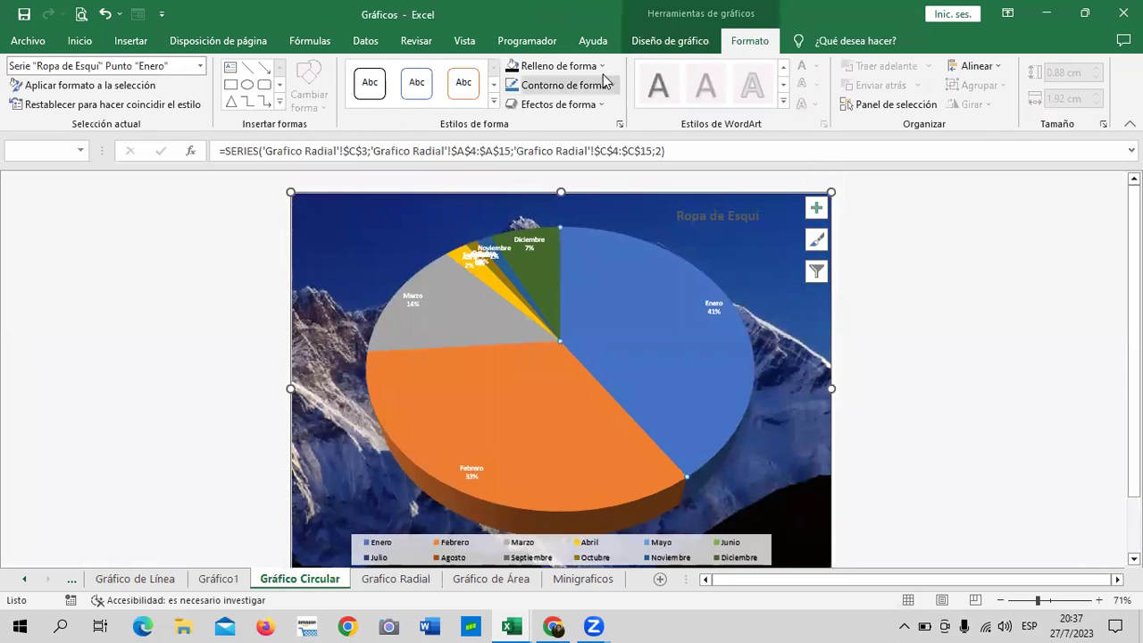
{"action": "left_click", "coordinate": [605, 67]}
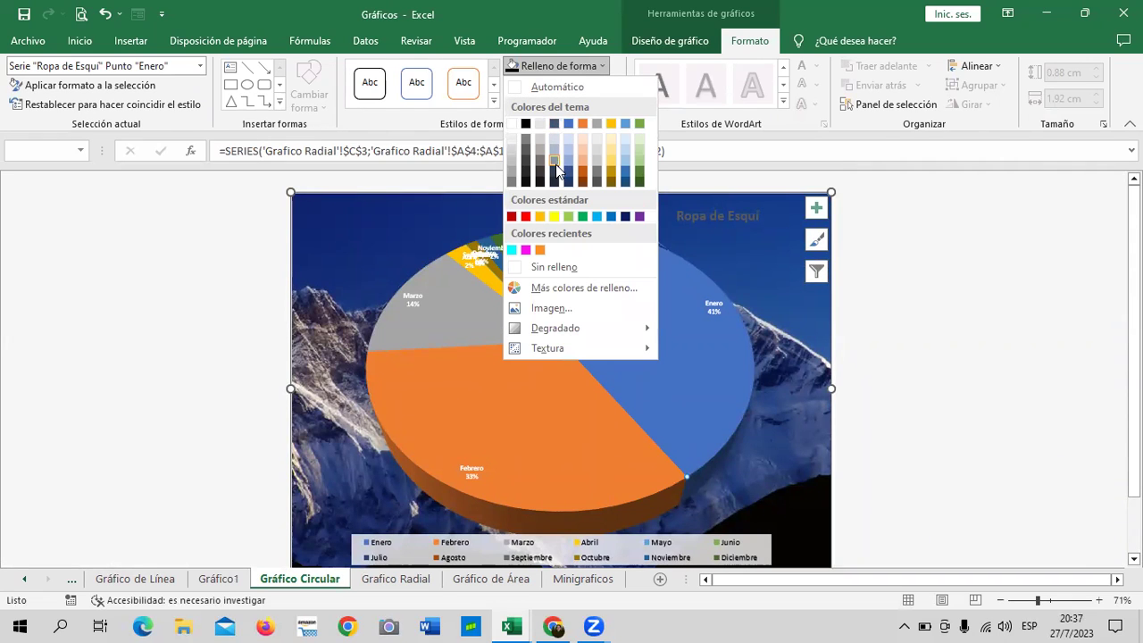
{"action": "left_click", "coordinate": [597, 218]}
- Try a green fill on the whole Ropa de Esquí series, then undo it
{"action": "left_click", "coordinate": [786, 356]}
{"action": "left_click", "coordinate": [548, 416]}
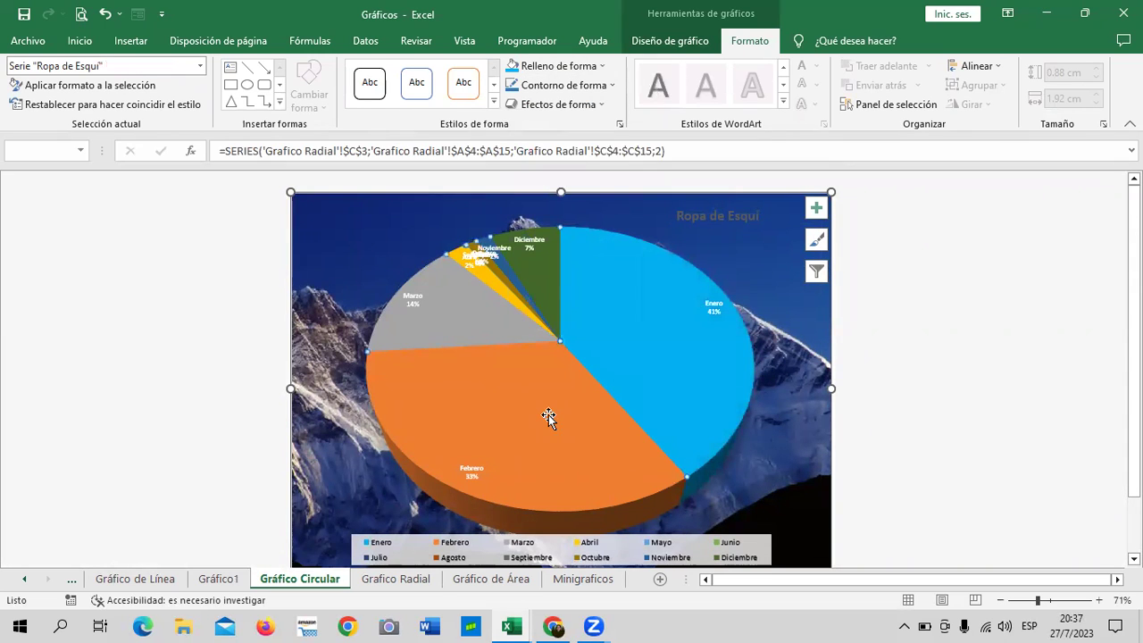
{"action": "left_click", "coordinate": [602, 70]}
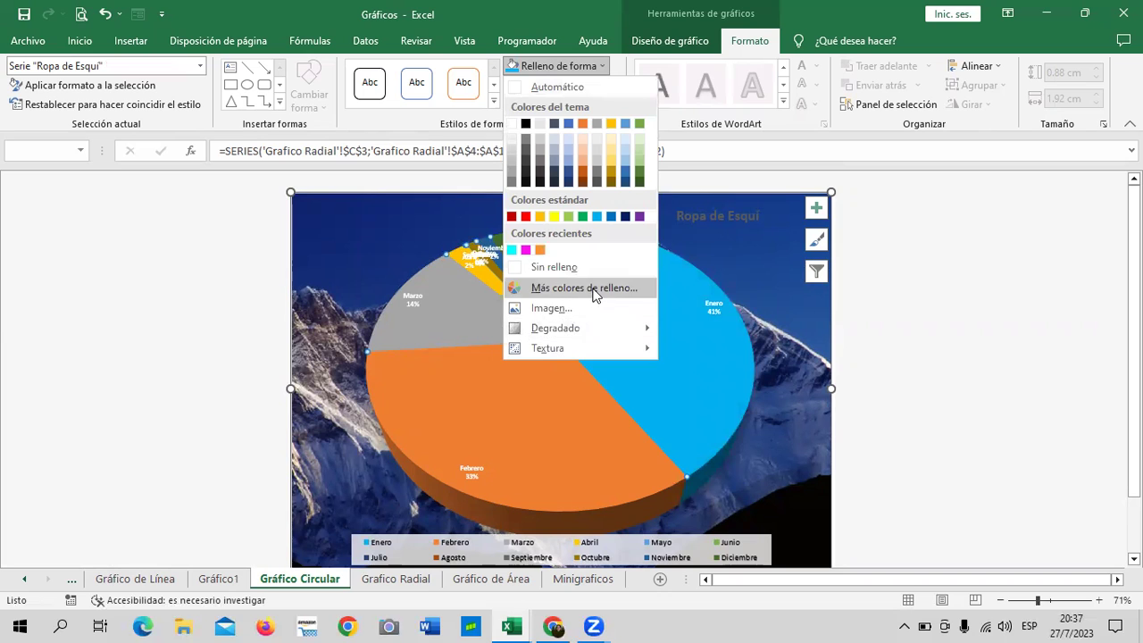
{"action": "key", "text": "Escape"}
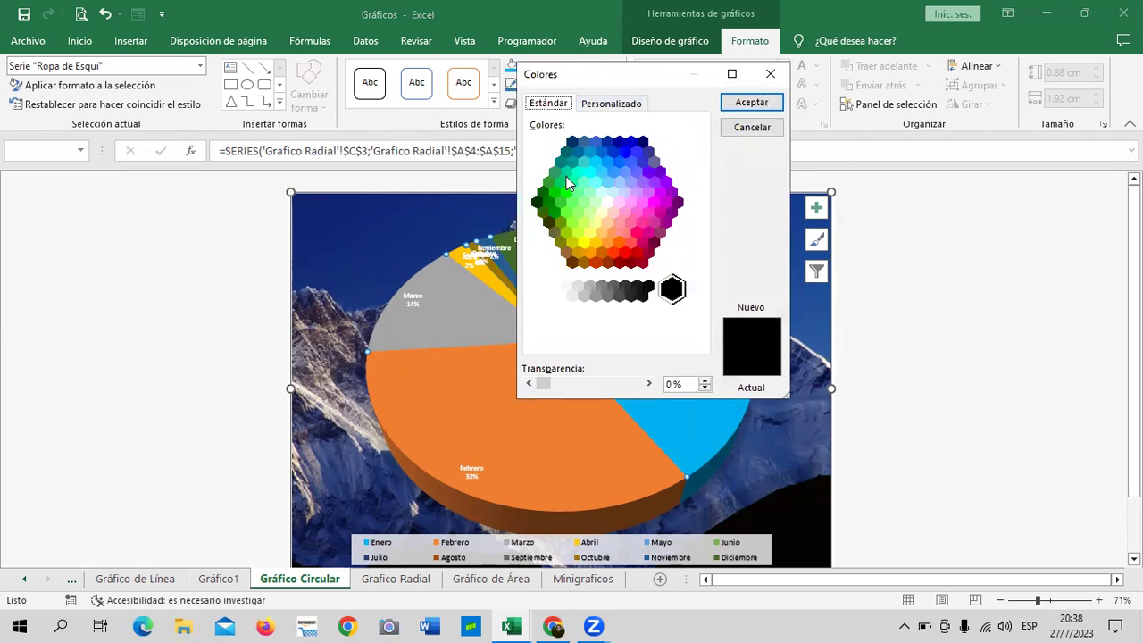
{"action": "left_click", "coordinate": [552, 190]}
{"action": "left_click", "coordinate": [728, 105]}
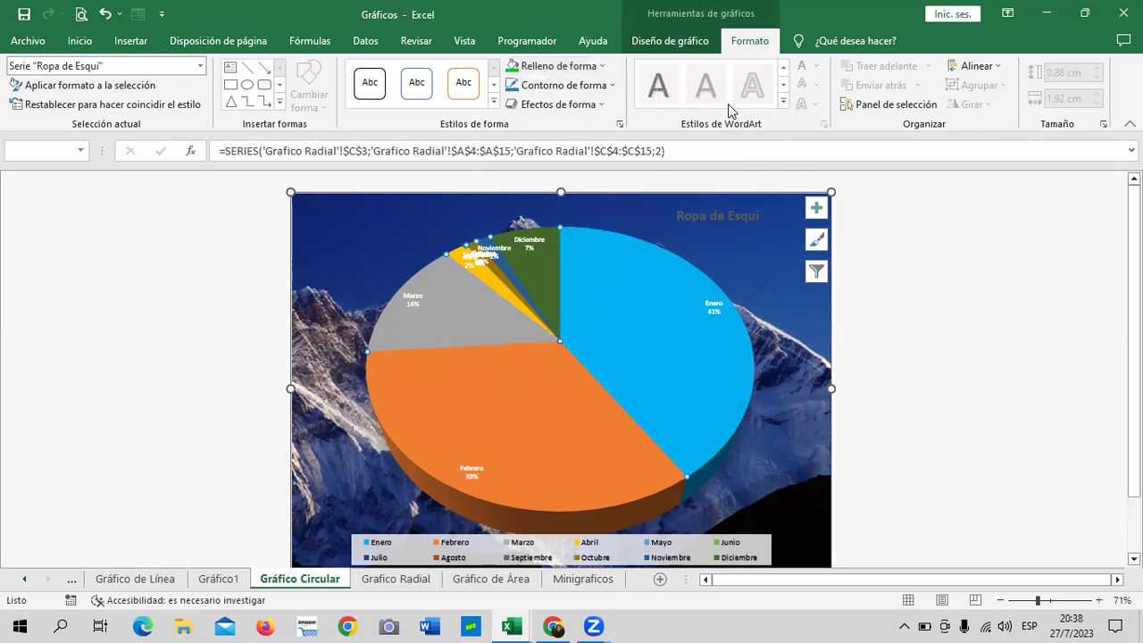
{"action": "left_click", "coordinate": [764, 346]}
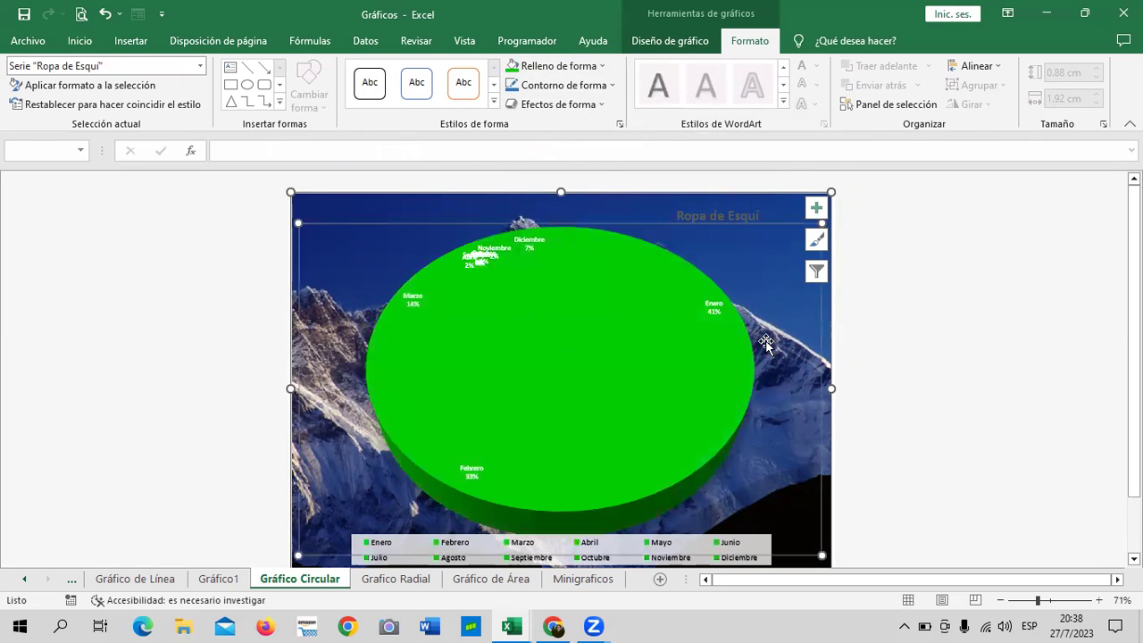
{"action": "left_click", "coordinate": [106, 14]}
{"action": "left_click", "coordinate": [539, 420]}
- Give the Febrero slice a green fill chosen from the More Colors standard palette
{"action": "double_click", "coordinate": [572, 453]}
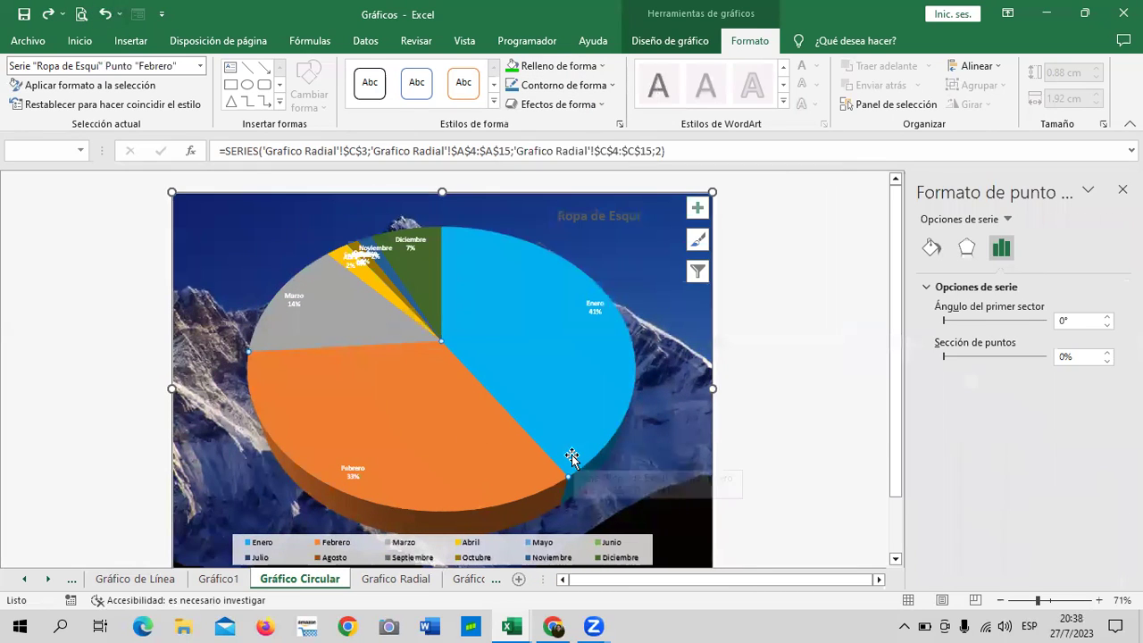
{"action": "left_click", "coordinate": [573, 407]}
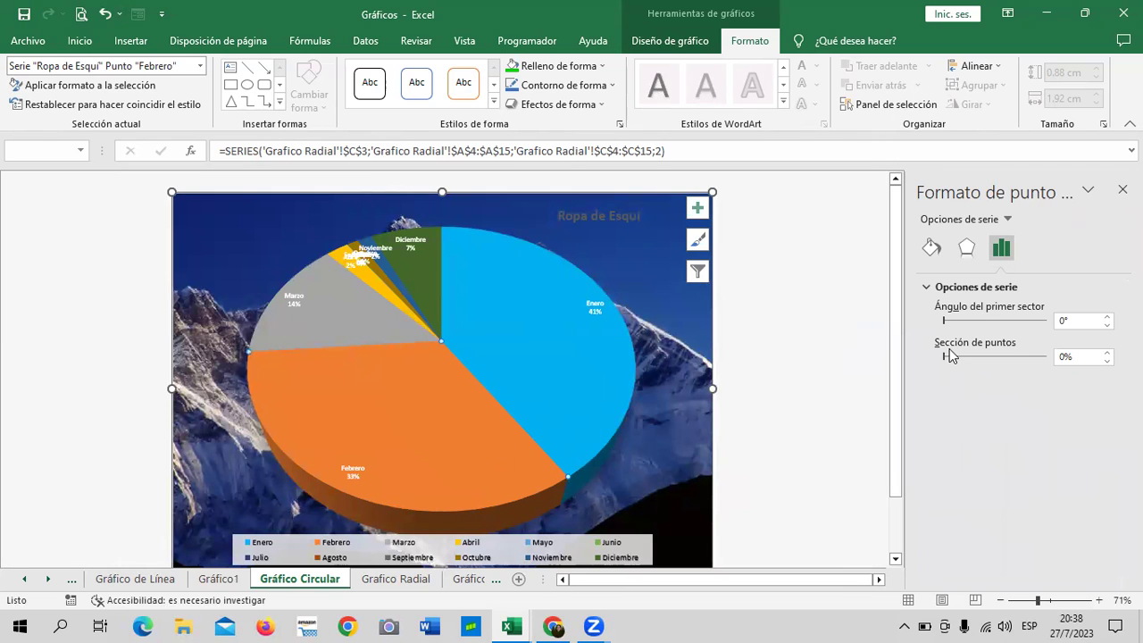
{"action": "left_click", "coordinate": [932, 247]}
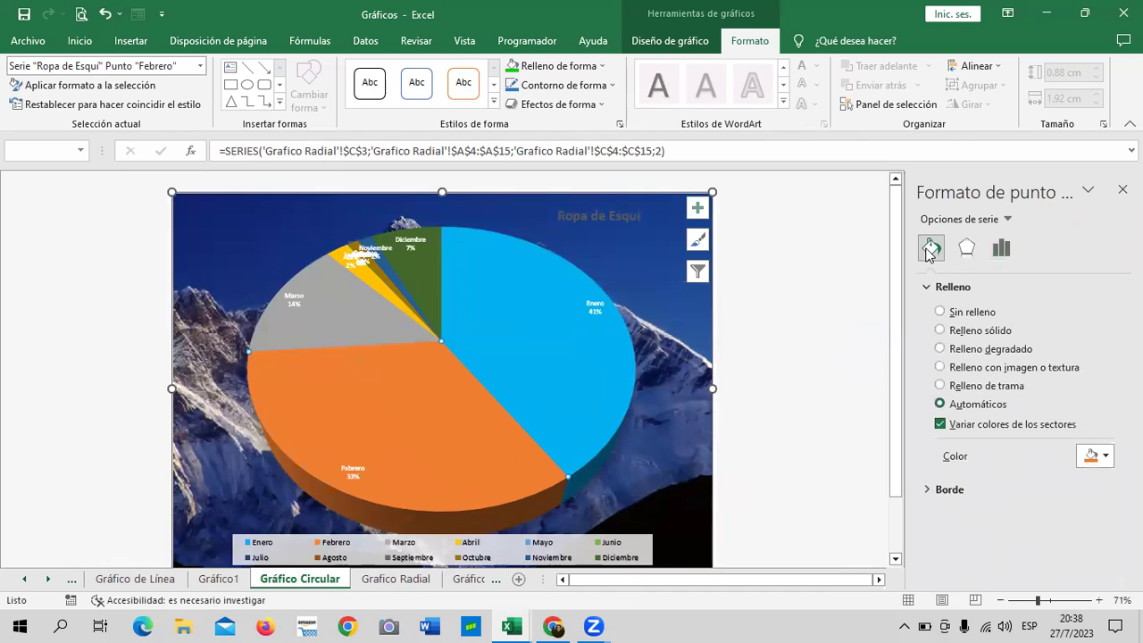
{"action": "left_click", "coordinate": [1099, 455]}
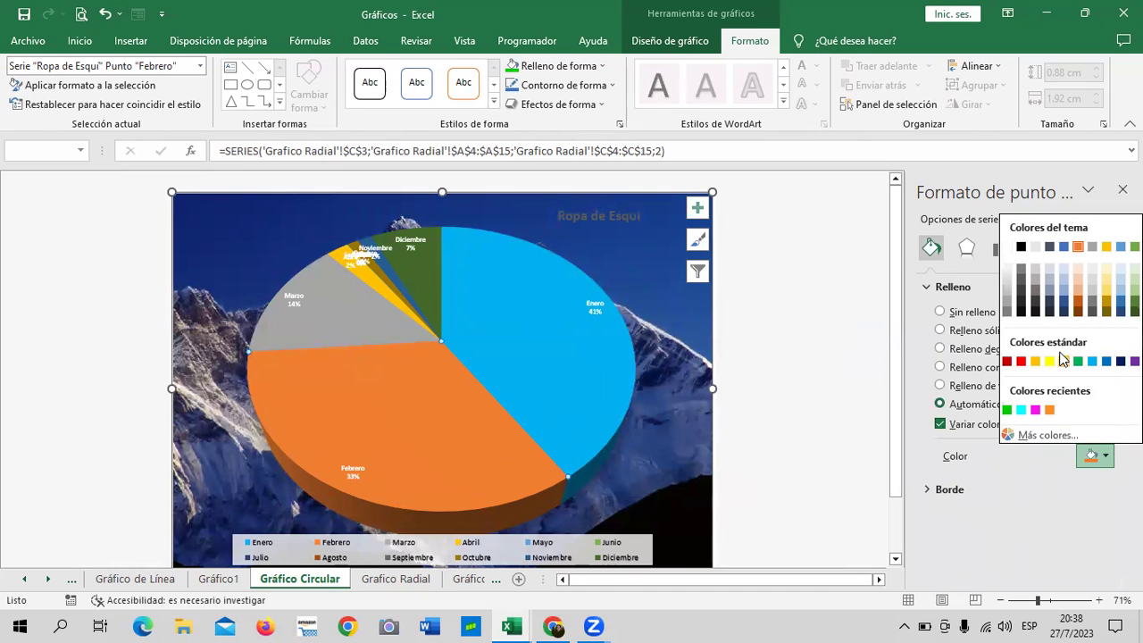
{"action": "left_click", "coordinate": [1040, 436]}
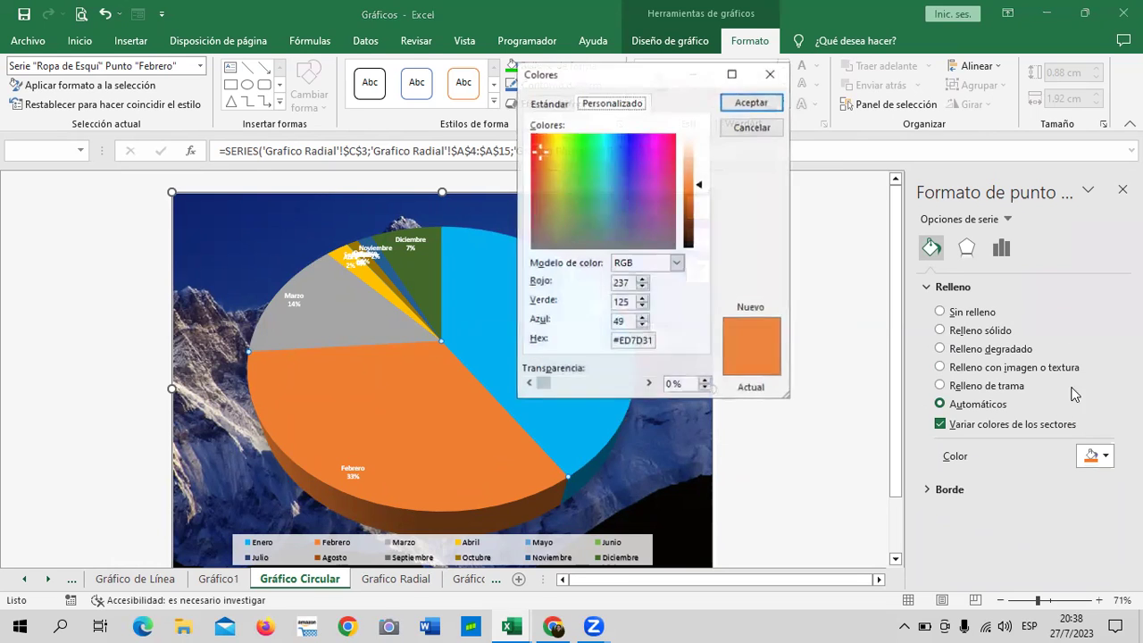
{"action": "left_click", "coordinate": [537, 104]}
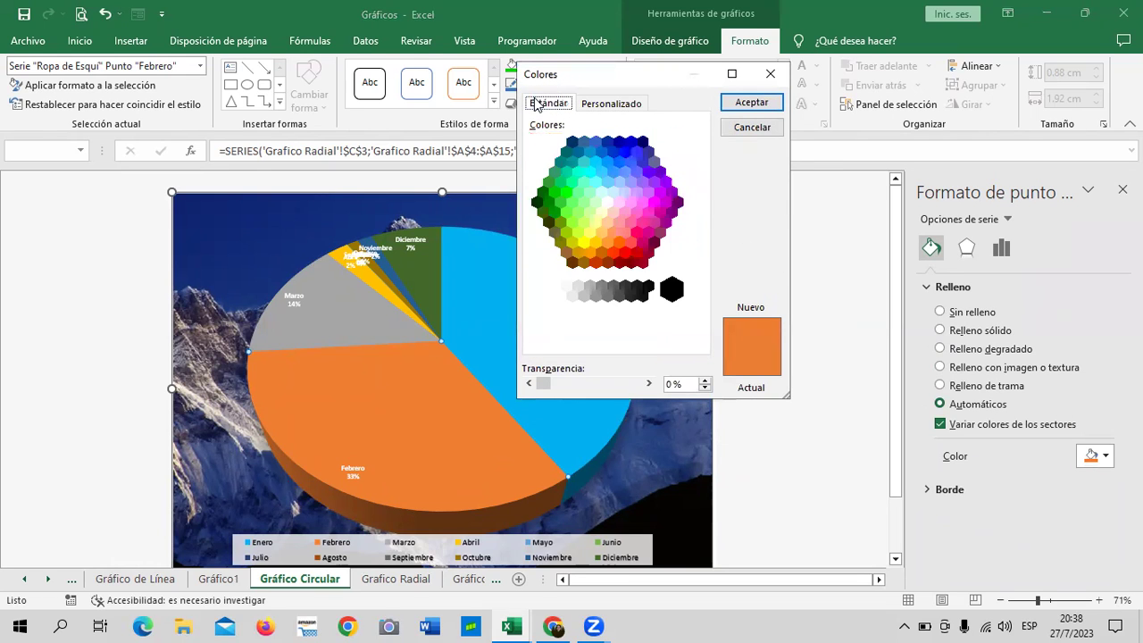
{"action": "left_click", "coordinate": [561, 182]}
{"action": "left_click", "coordinate": [751, 102]}
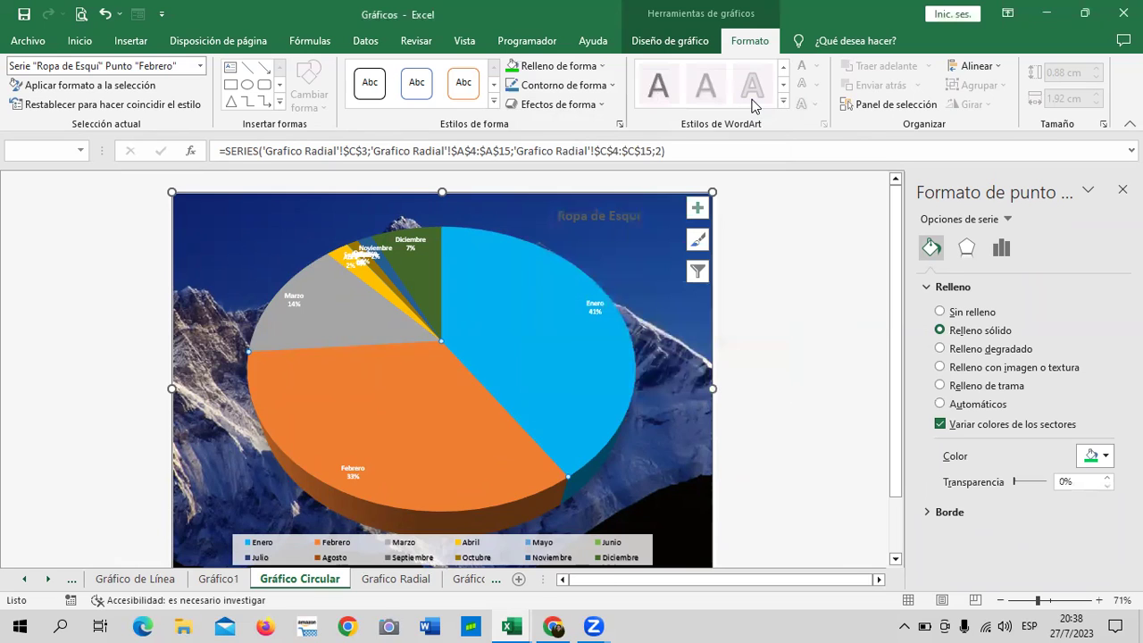
{"action": "left_click", "coordinate": [564, 403]}
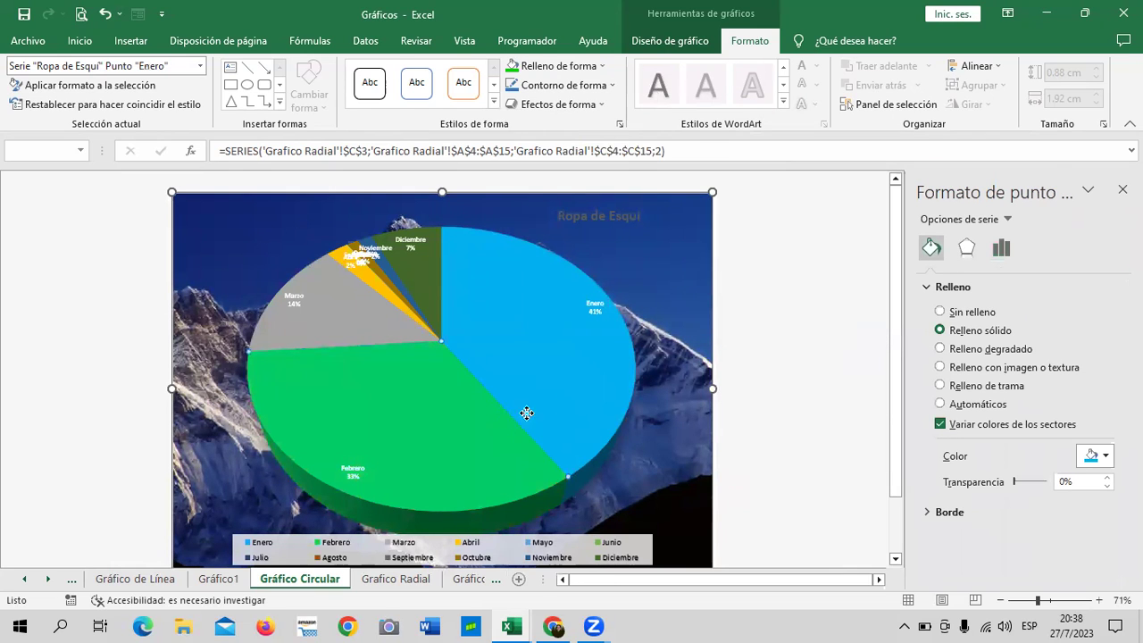
{"action": "left_click", "coordinate": [388, 306]}
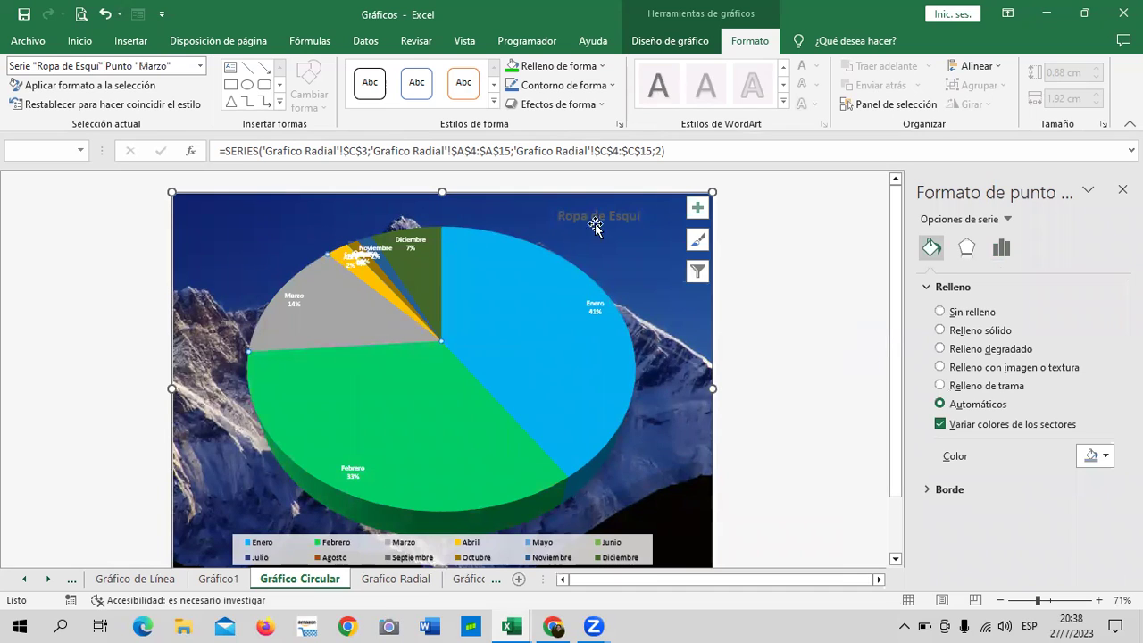
{"action": "mouse_move", "coordinate": [445, 319]}
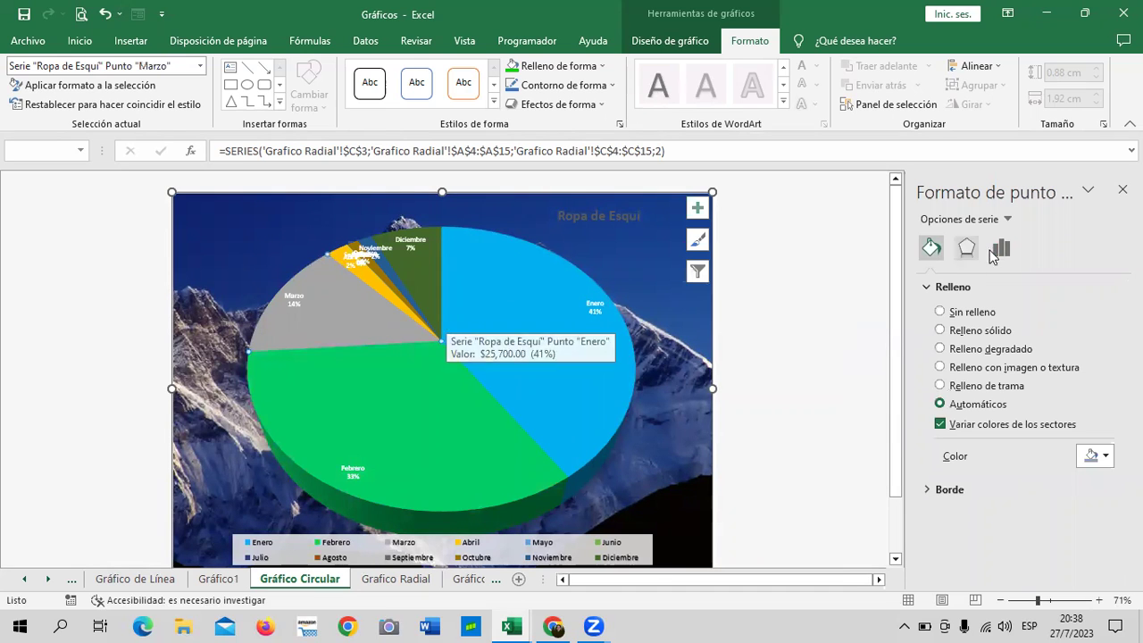
{"action": "left_click", "coordinate": [835, 276]}
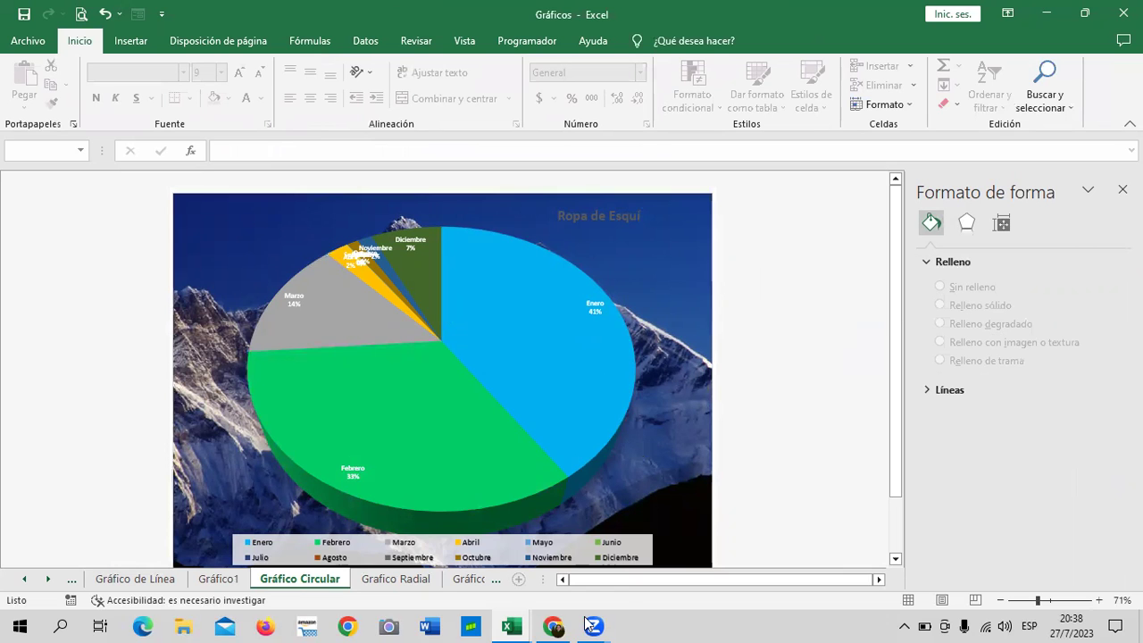
- Switch to Chrome and scroll the course page to the 4.10 Gráficas básicas video
{"action": "left_click", "coordinate": [554, 626]}
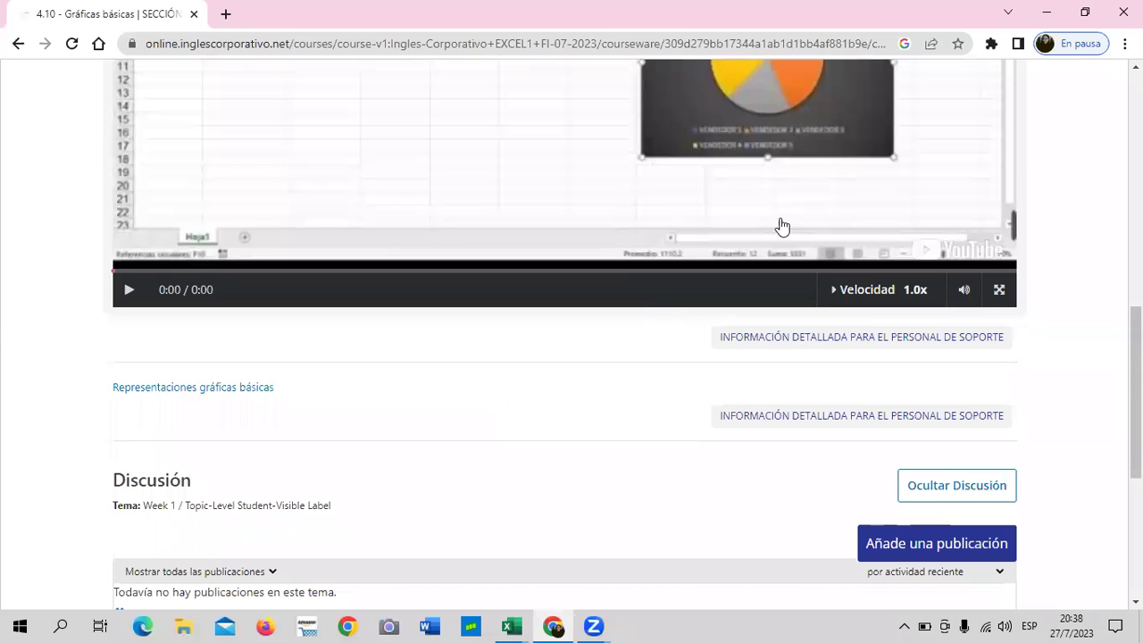
{"action": "scroll", "coordinate": [536, 366], "scroll_direction": "up", "scroll_amount": 4}
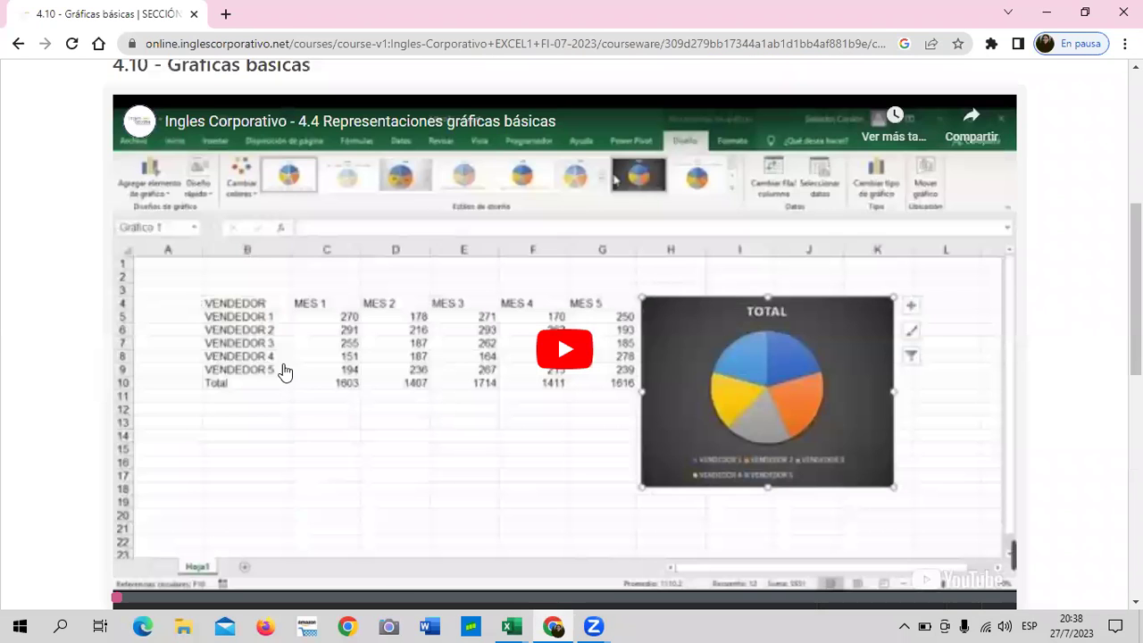
{"action": "scroll", "coordinate": [352, 368], "scroll_direction": "down", "scroll_amount": 2}
{"action": "scroll", "coordinate": [352, 367], "scroll_direction": "up", "scroll_amount": 2}
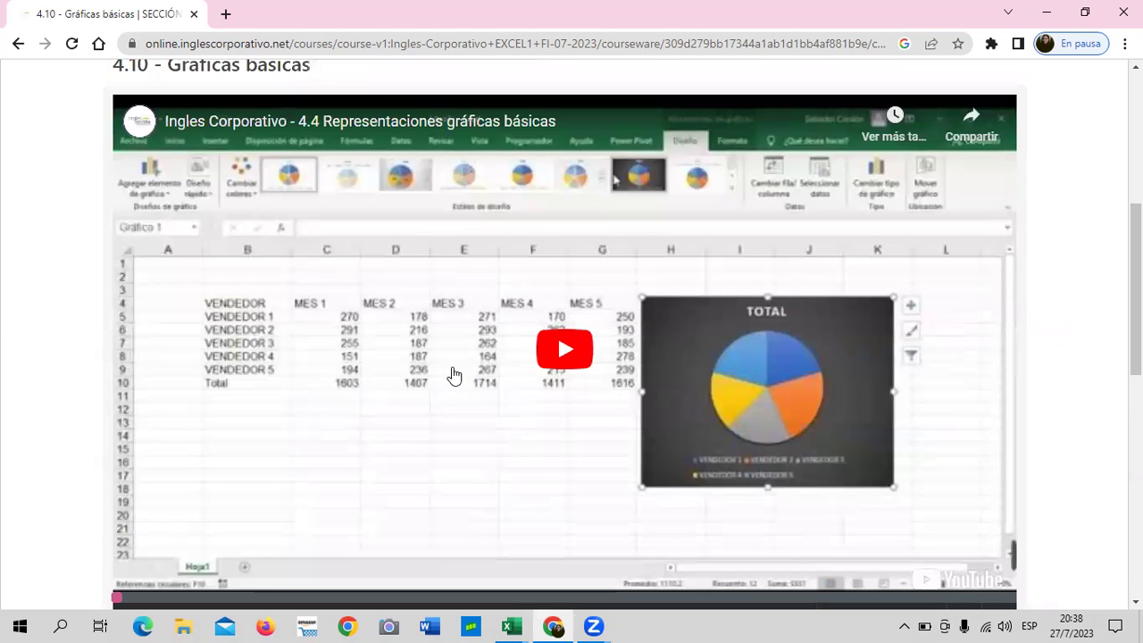
{"action": "scroll", "coordinate": [500, 273], "scroll_direction": "up", "scroll_amount": 2}
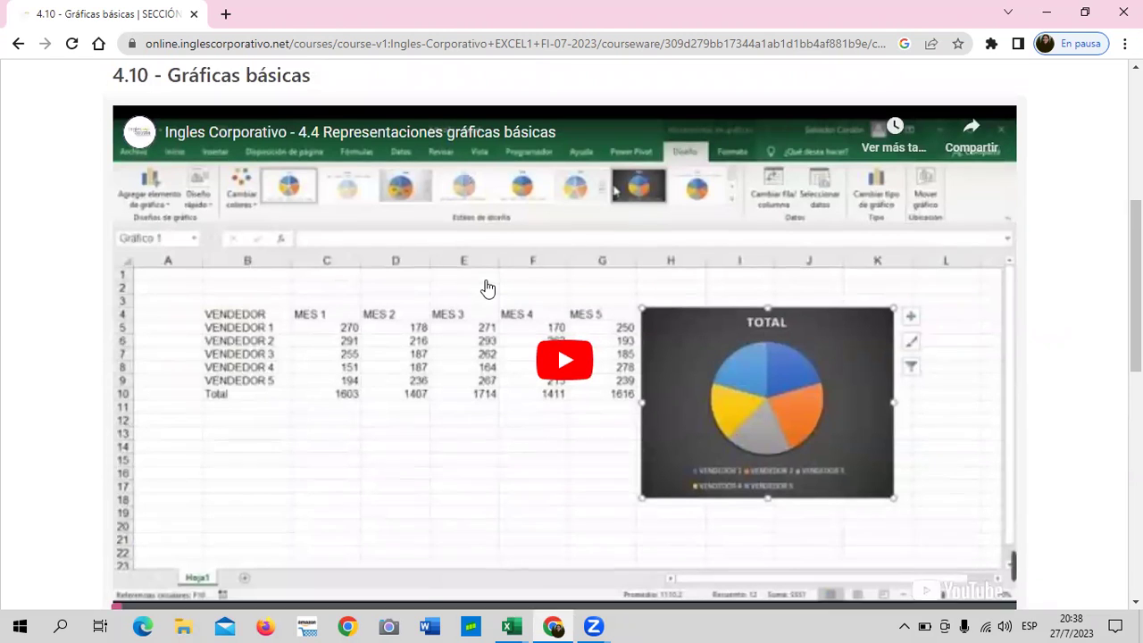
{"action": "scroll", "coordinate": [445, 280], "scroll_direction": "down", "scroll_amount": 1}
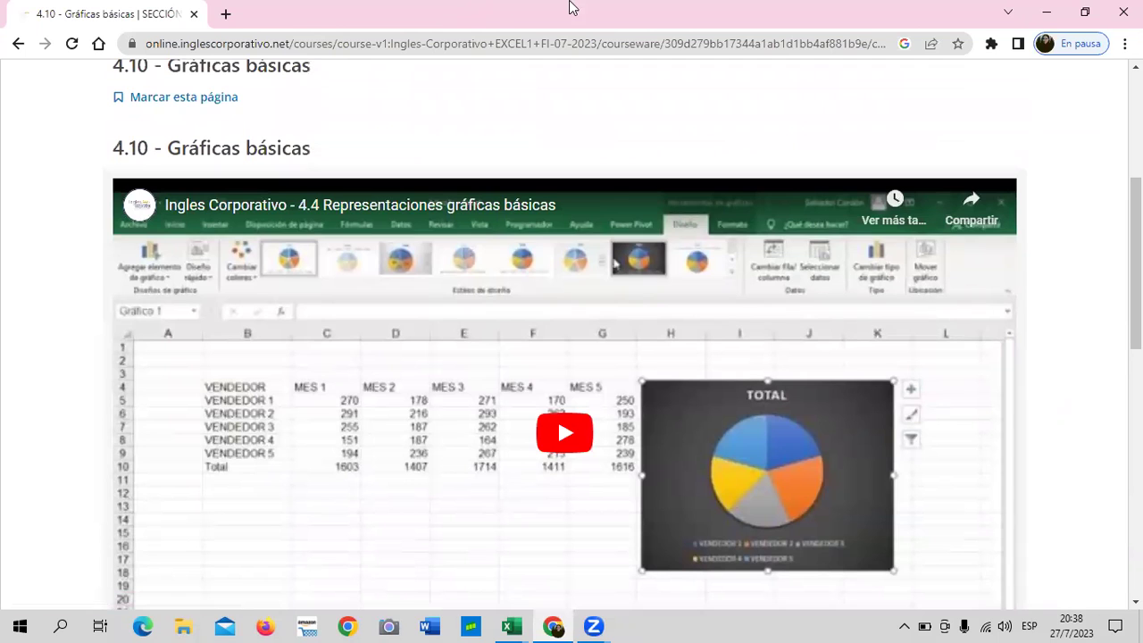
{"action": "scroll", "coordinate": [563, 254], "scroll_direction": "down", "scroll_amount": 1}
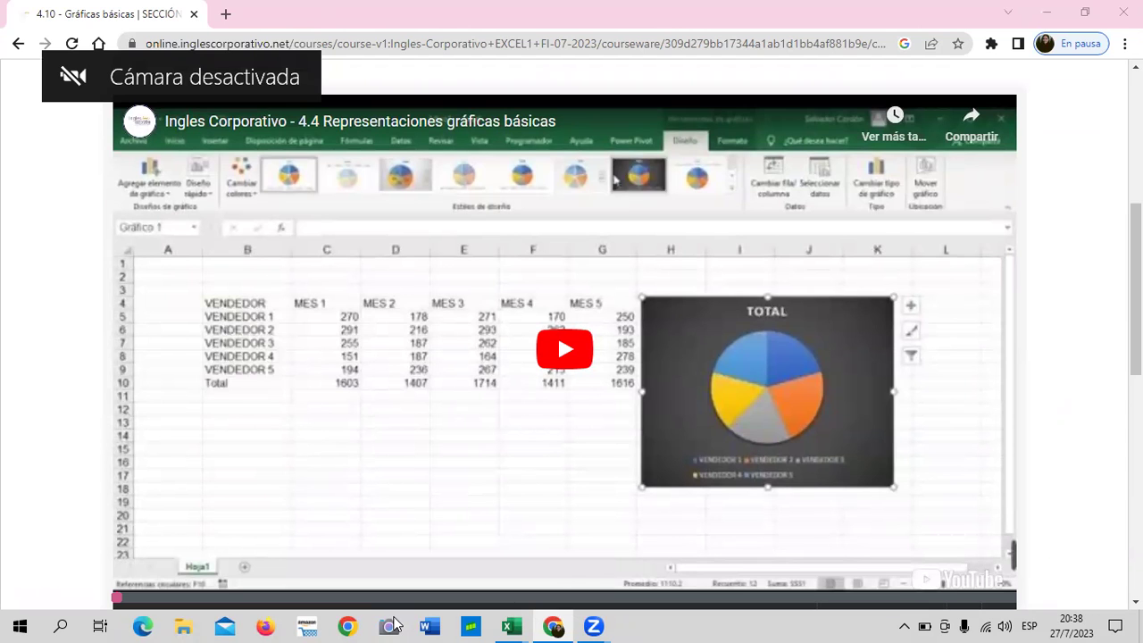
- Play the embedded Gráficas básicas lesson video up to the five-vendor monthly sales table
{"action": "left_click", "coordinate": [570, 345]}
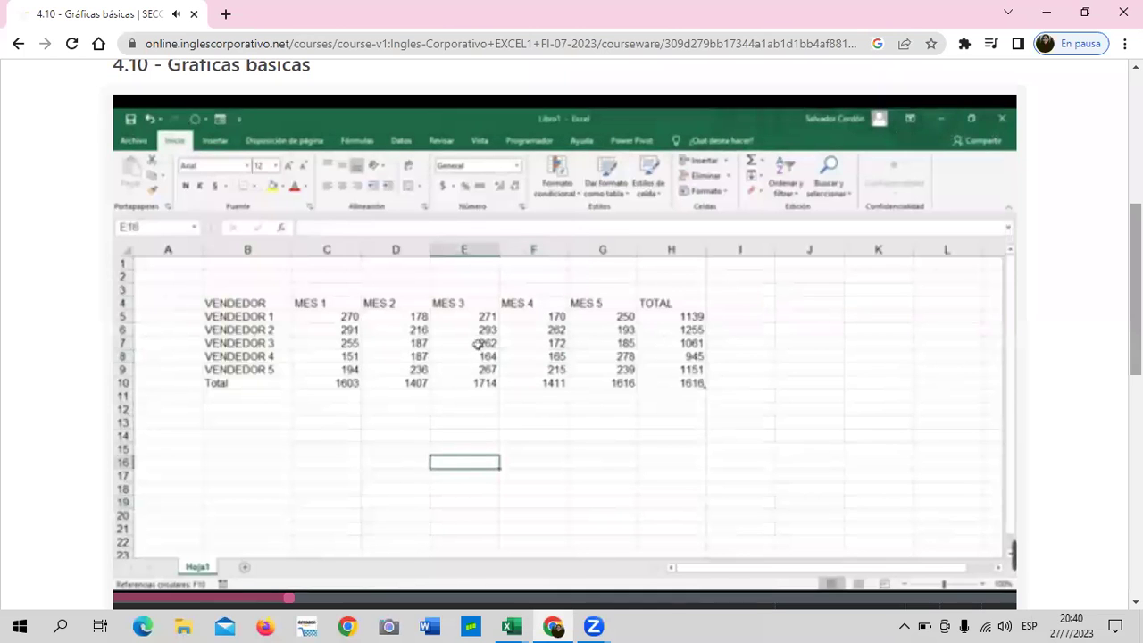
{"action": "scroll", "coordinate": [478, 344], "scroll_direction": "down", "scroll_amount": 1}
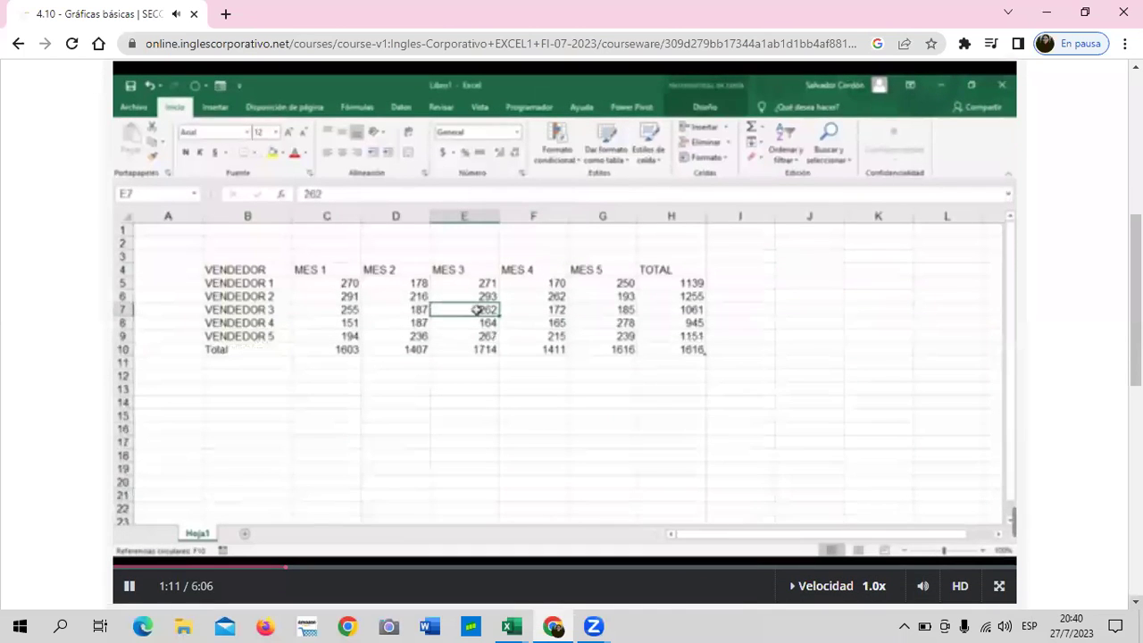
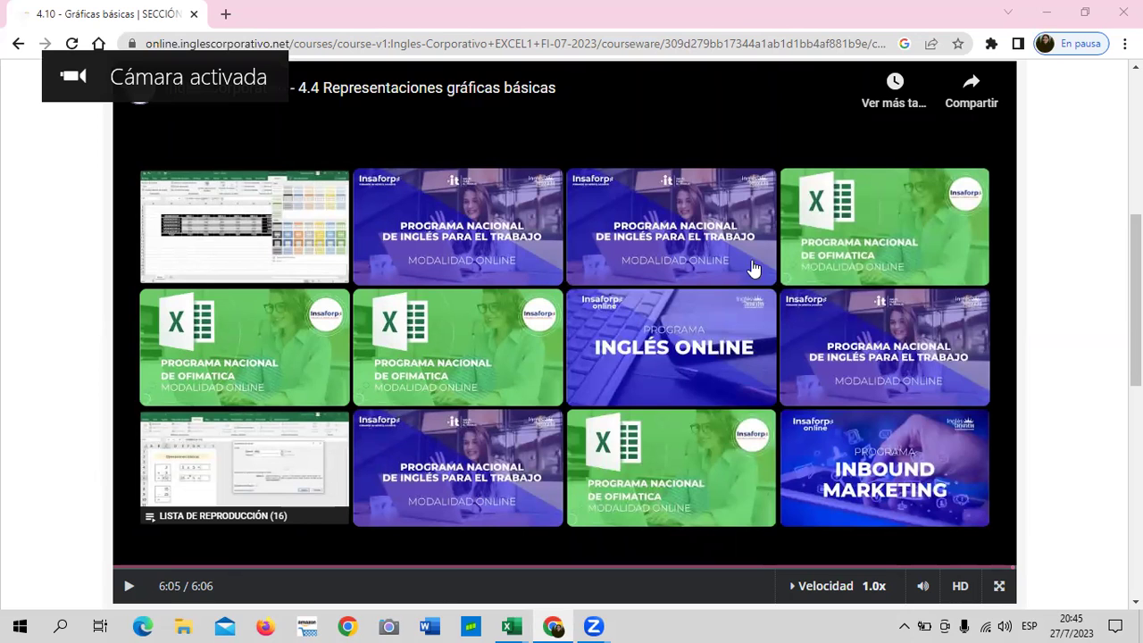
- Leave the Chrome lesson page and bring up the '4.4 Representaciones gráficas básicas' Excel window
{"action": "scroll", "coordinate": [695, 353], "scroll_direction": "up", "scroll_amount": 2}
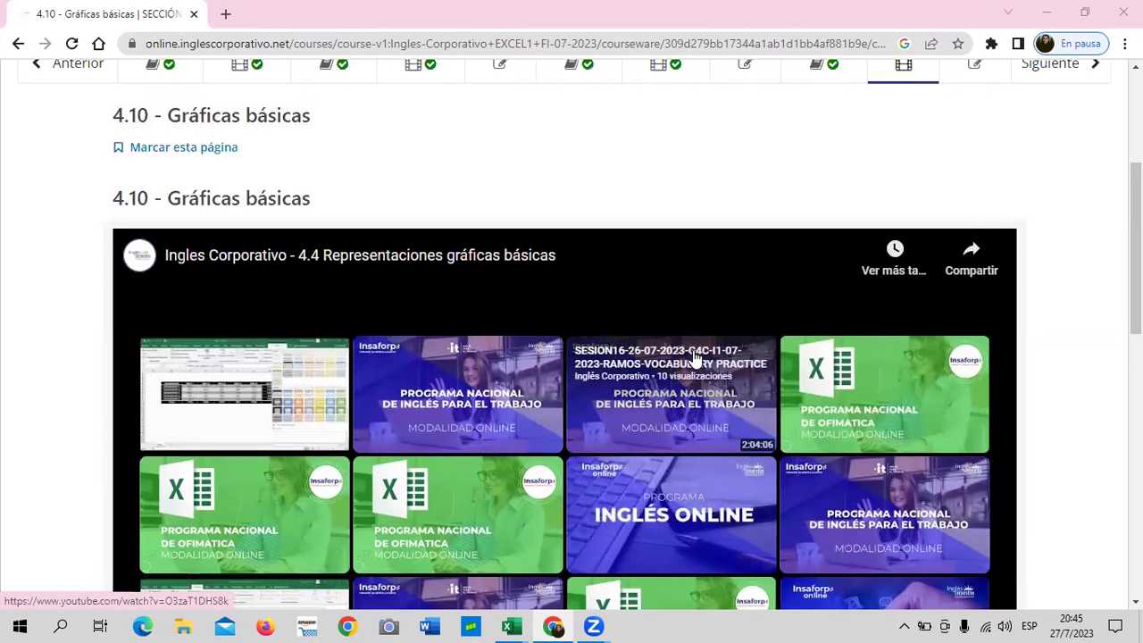
{"action": "scroll", "coordinate": [695, 355], "scroll_direction": "down", "scroll_amount": 4}
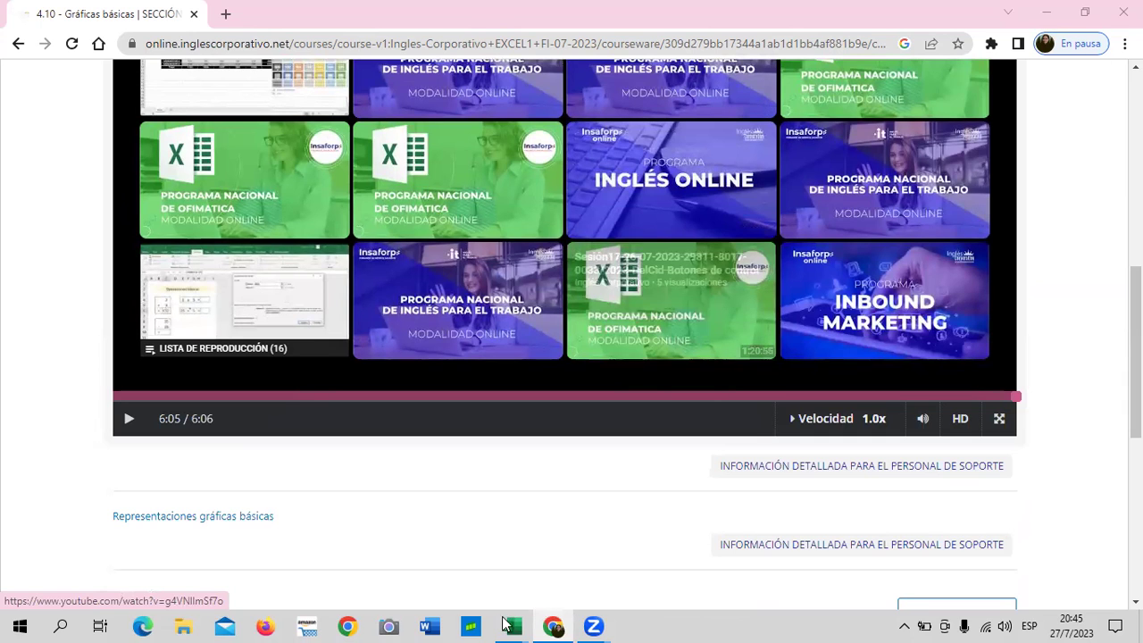
{"action": "mouse_move", "coordinate": [512, 625]}
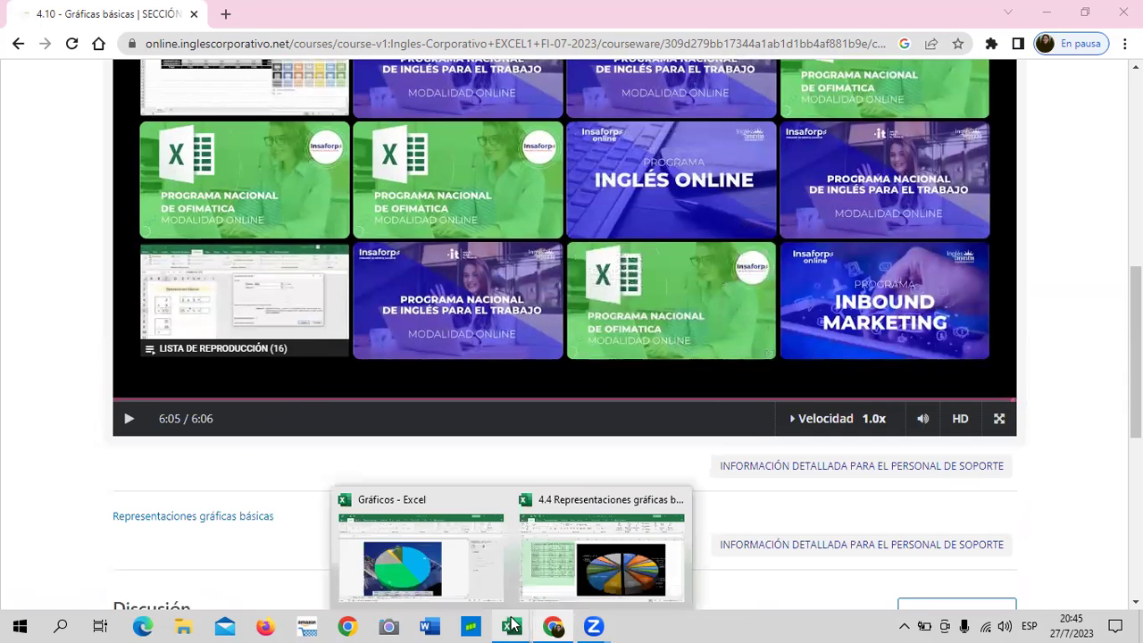
{"action": "left_click", "coordinate": [618, 572]}
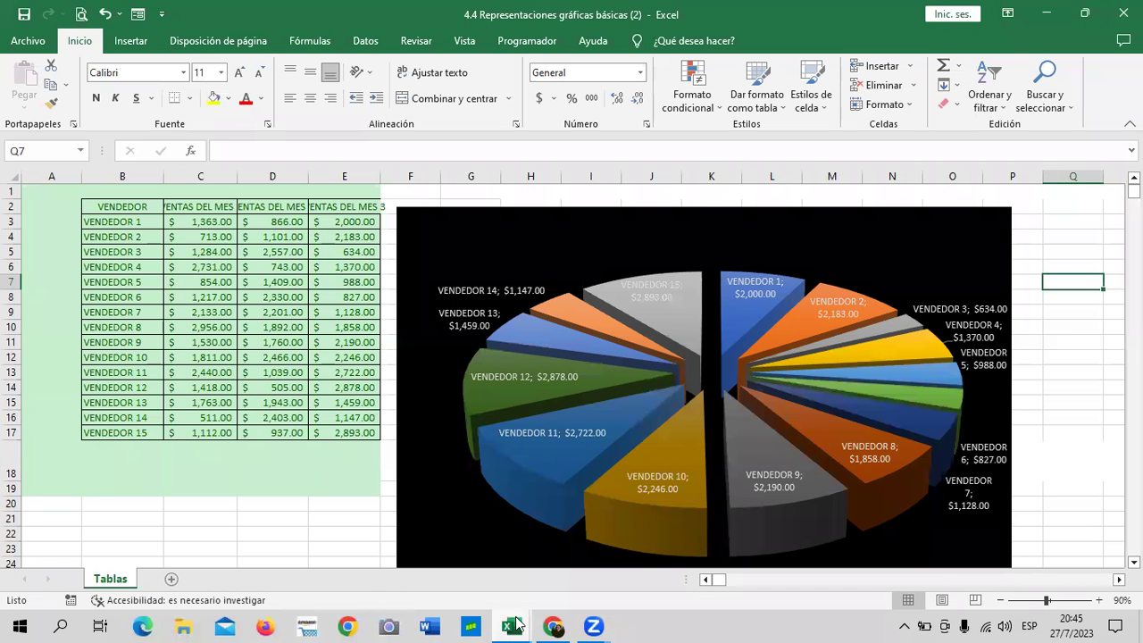
- Switch to the Gráficos workbook and open its Grafico Radial sheet
{"action": "mouse_move", "coordinate": [517, 622]}
{"action": "left_click", "coordinate": [482, 576]}
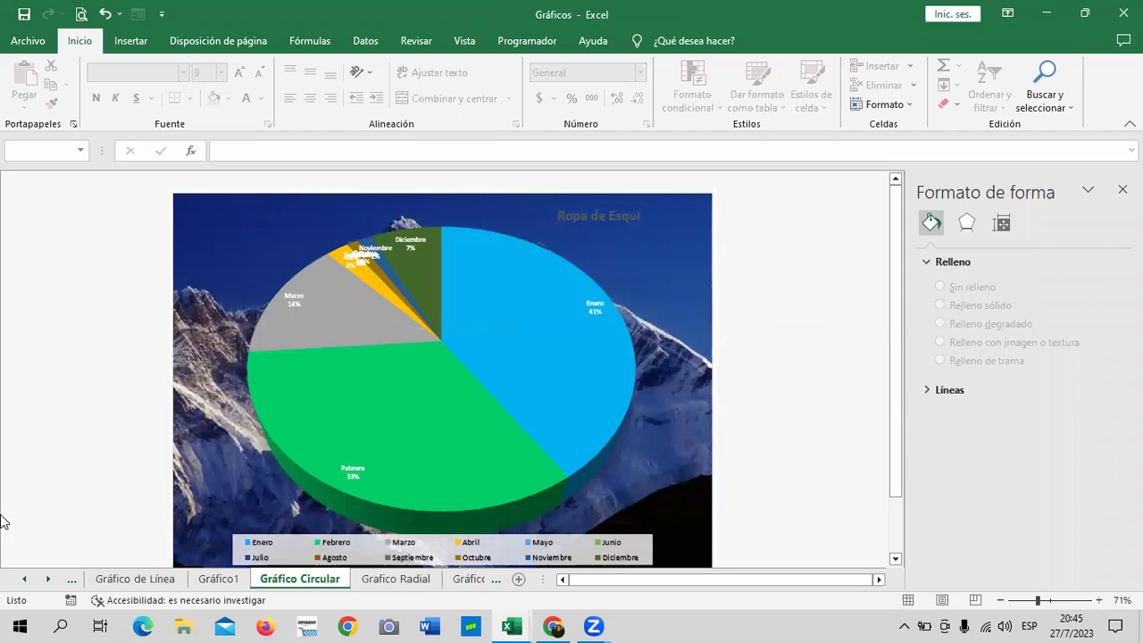
{"action": "left_click", "coordinate": [45, 580]}
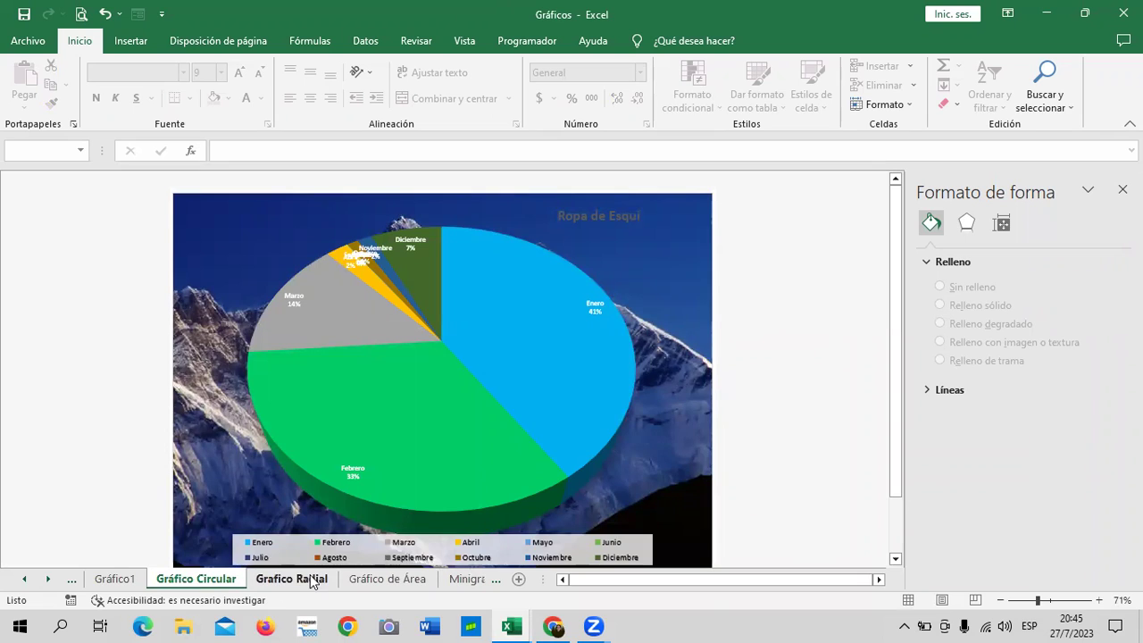
{"action": "left_click", "coordinate": [311, 579]}
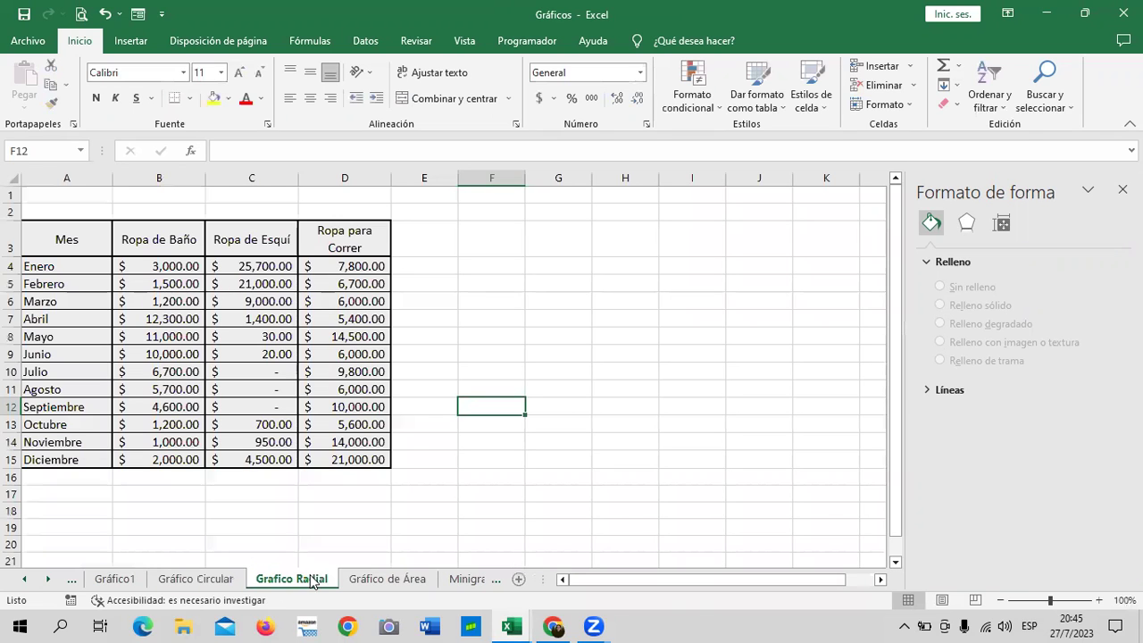
- Open the Gráfico1 sheet and select the beach-photo radar chart's area
{"action": "left_click", "coordinate": [49, 583]}
{"action": "left_click", "coordinate": [49, 582]}
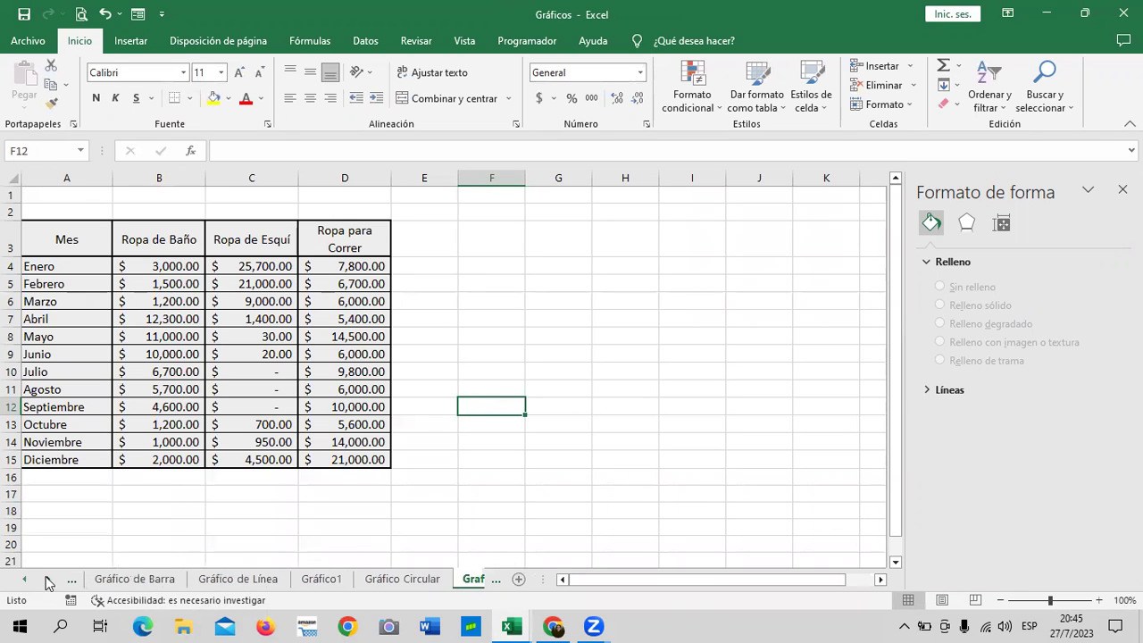
{"action": "left_click", "coordinate": [333, 581]}
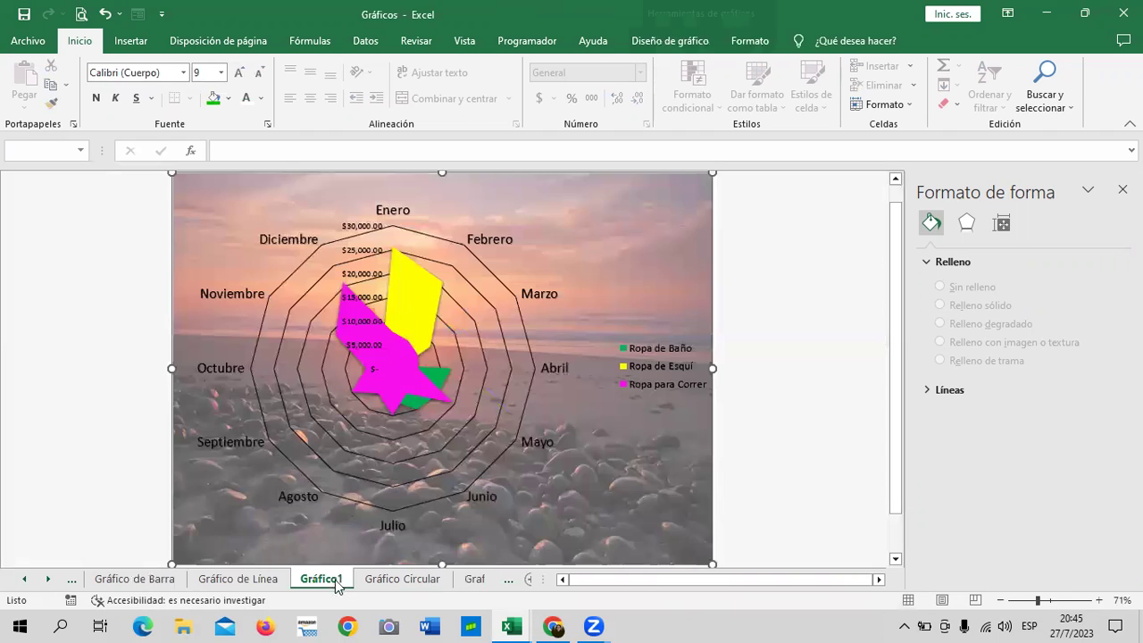
{"action": "left_click", "coordinate": [866, 255]}
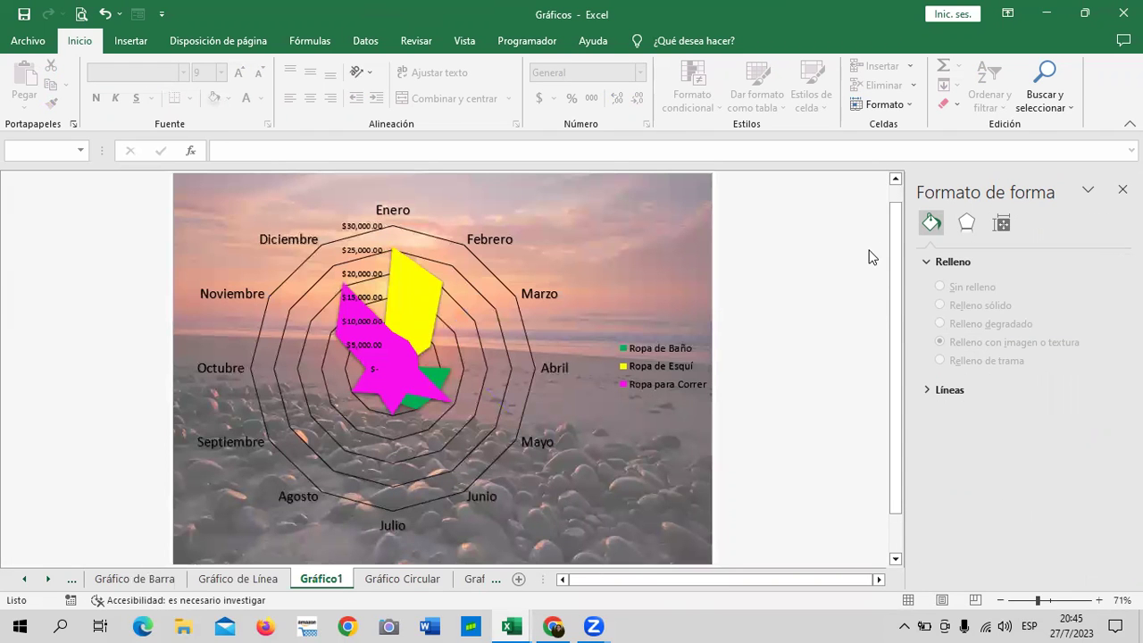
{"action": "left_click", "coordinate": [688, 219]}
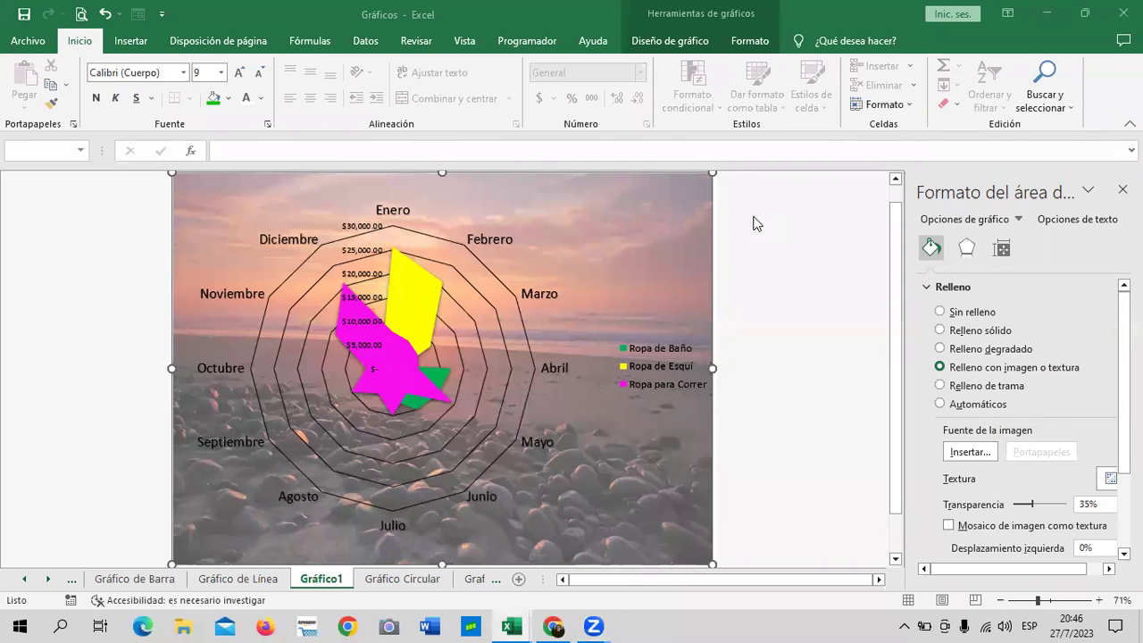
{"action": "mouse_move", "coordinate": [605, 250]}
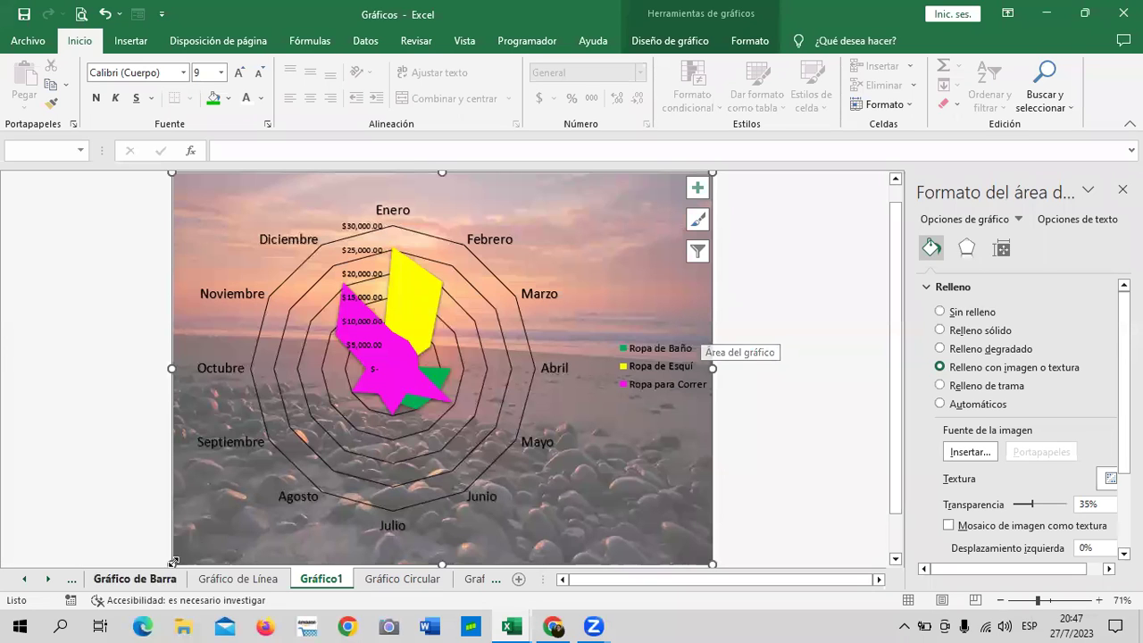
- Look at the Gráfico Circular pie chart, then select Gráfico1's radar plot area
{"action": "left_click", "coordinate": [401, 579]}
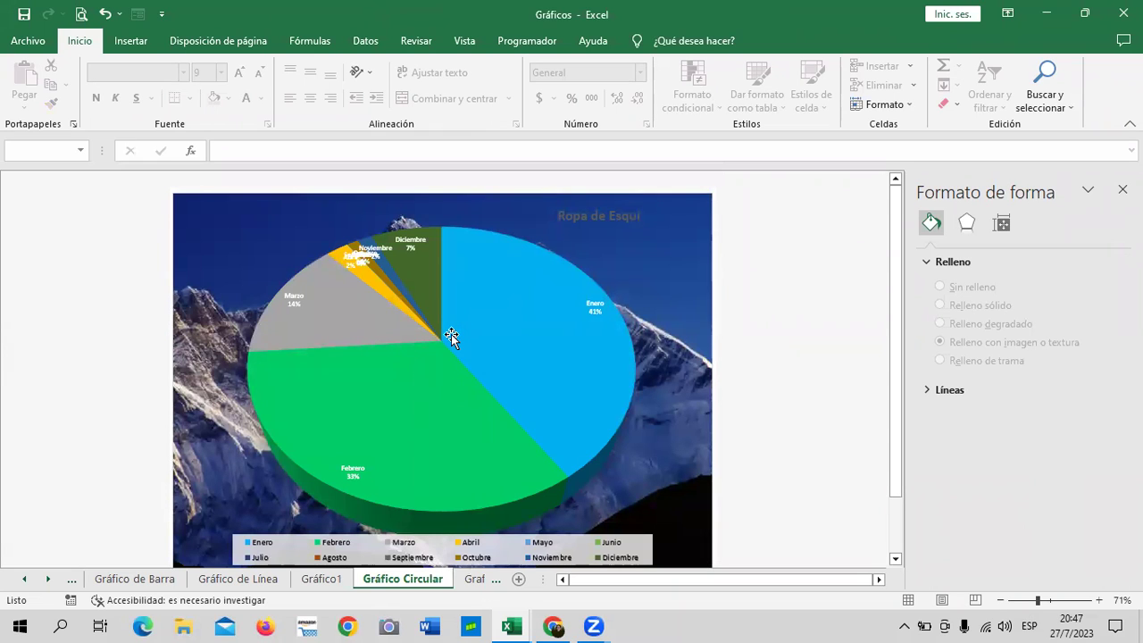
{"action": "mouse_move", "coordinate": [451, 335]}
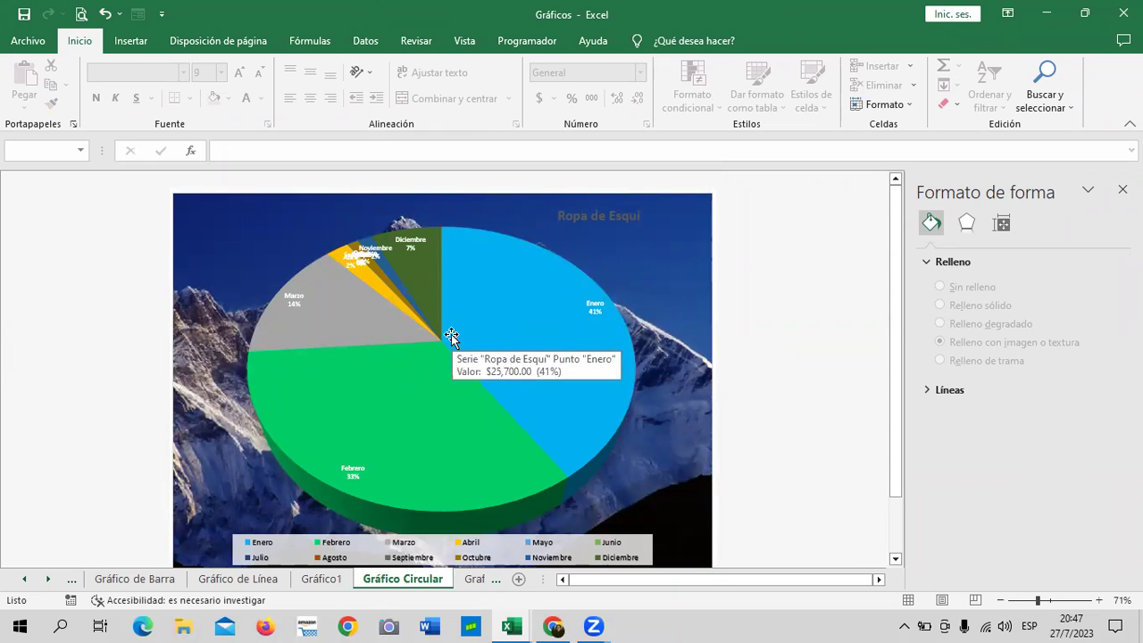
{"action": "left_click", "coordinate": [324, 579]}
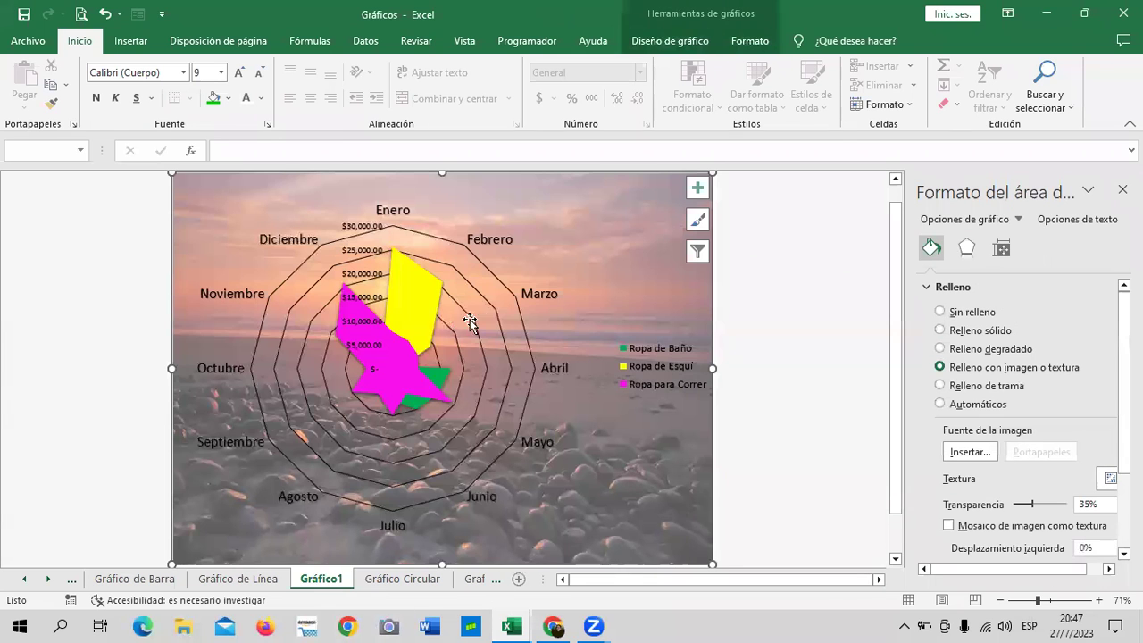
{"action": "left_click", "coordinate": [464, 353]}
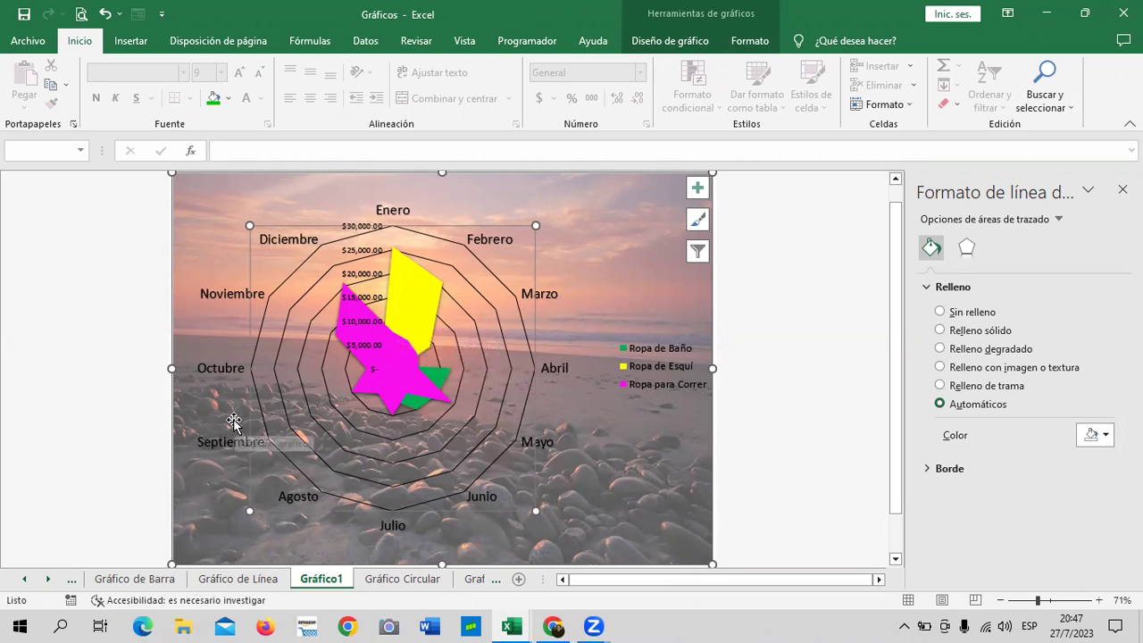
- Go to the Grafico Radial sheet, close Formato de forma, and select cell C6
{"action": "left_click", "coordinate": [48, 580]}
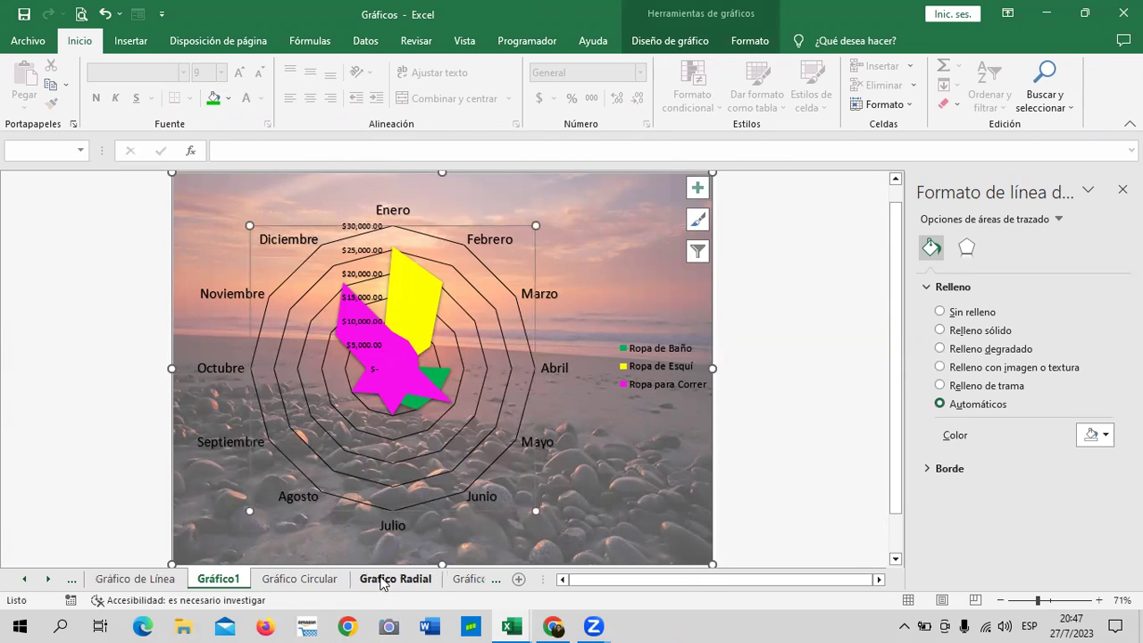
{"action": "left_click", "coordinate": [394, 579]}
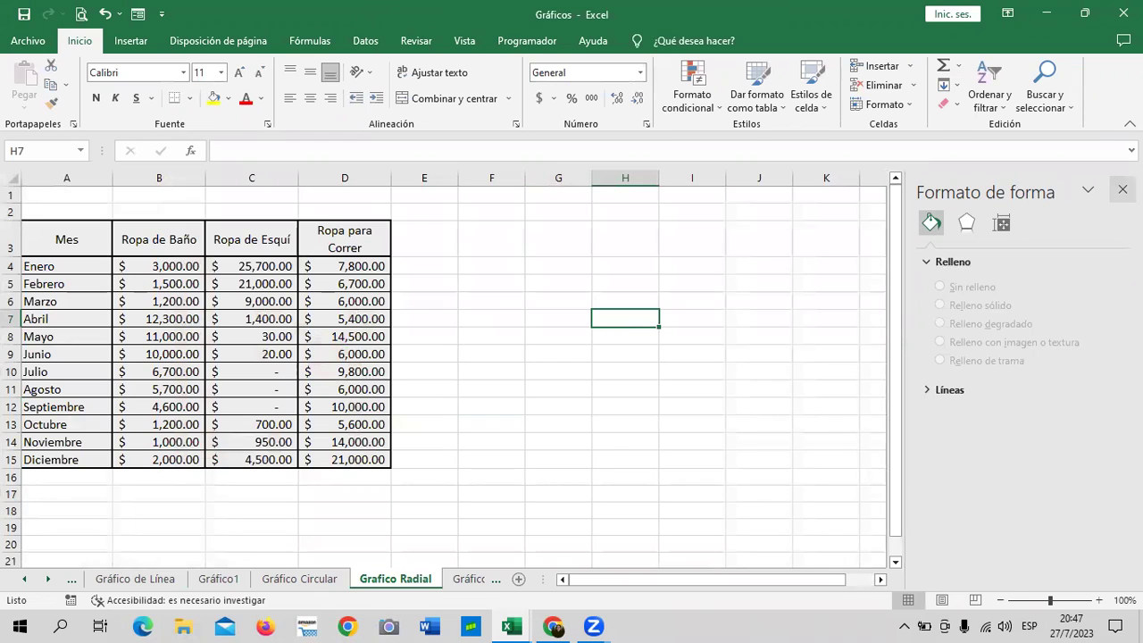
{"action": "left_click", "coordinate": [1123, 190]}
{"action": "left_click", "coordinate": [225, 307]}
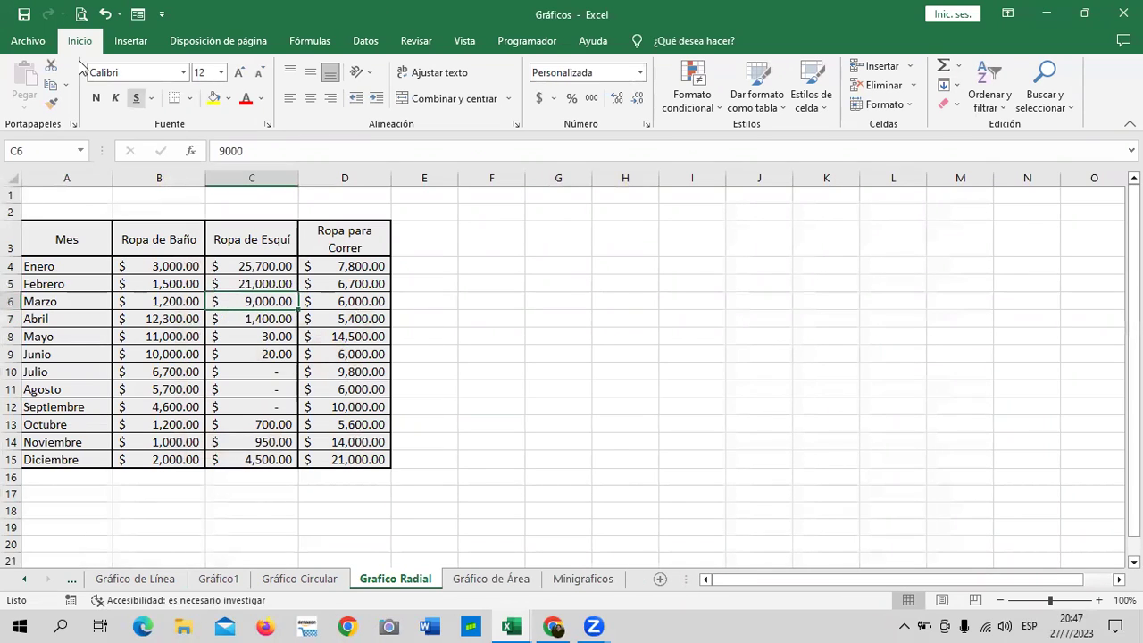
- Insert a Radial con marcadores chart from Gráficos recomendados > Todos los gráficos
{"action": "left_click", "coordinate": [132, 41]}
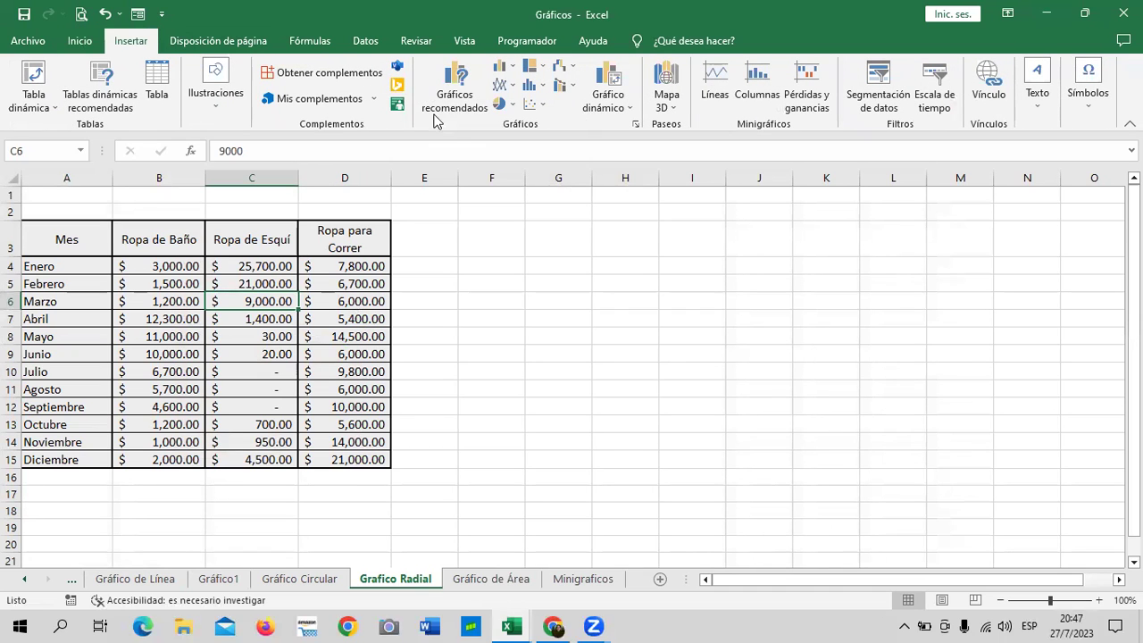
{"action": "left_click", "coordinate": [455, 85]}
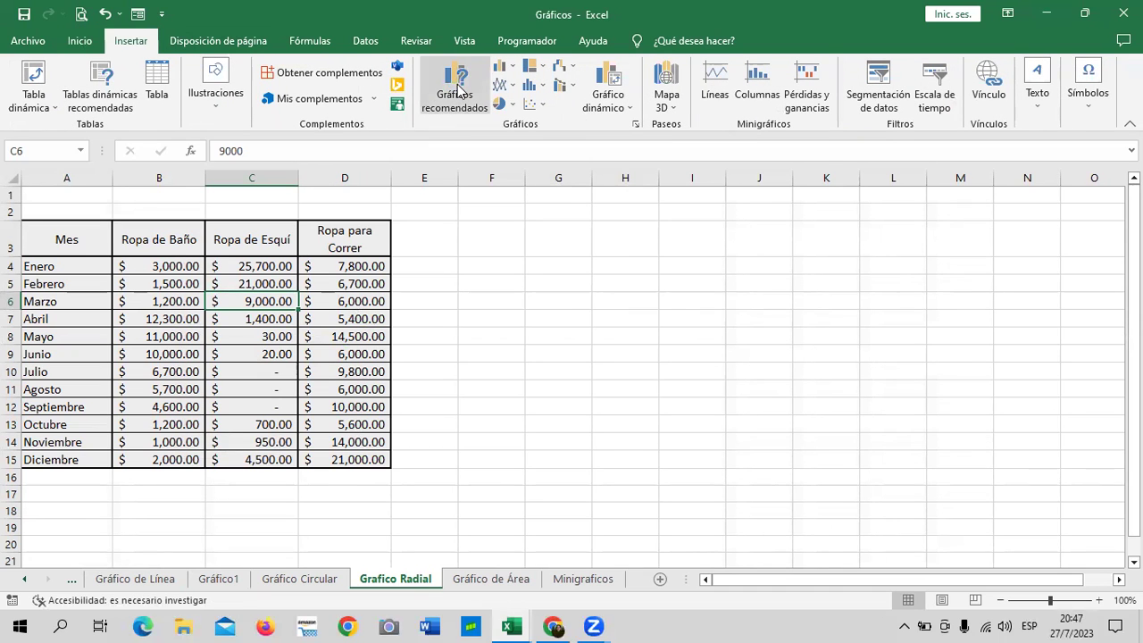
{"action": "left_click", "coordinate": [482, 92]}
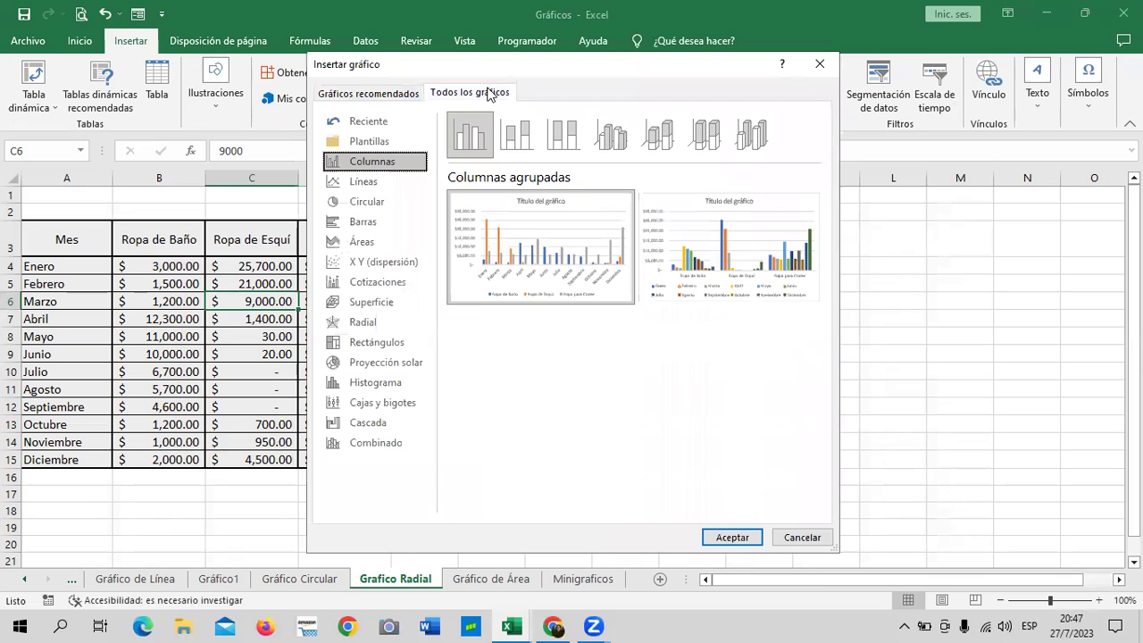
{"action": "left_click", "coordinate": [362, 322]}
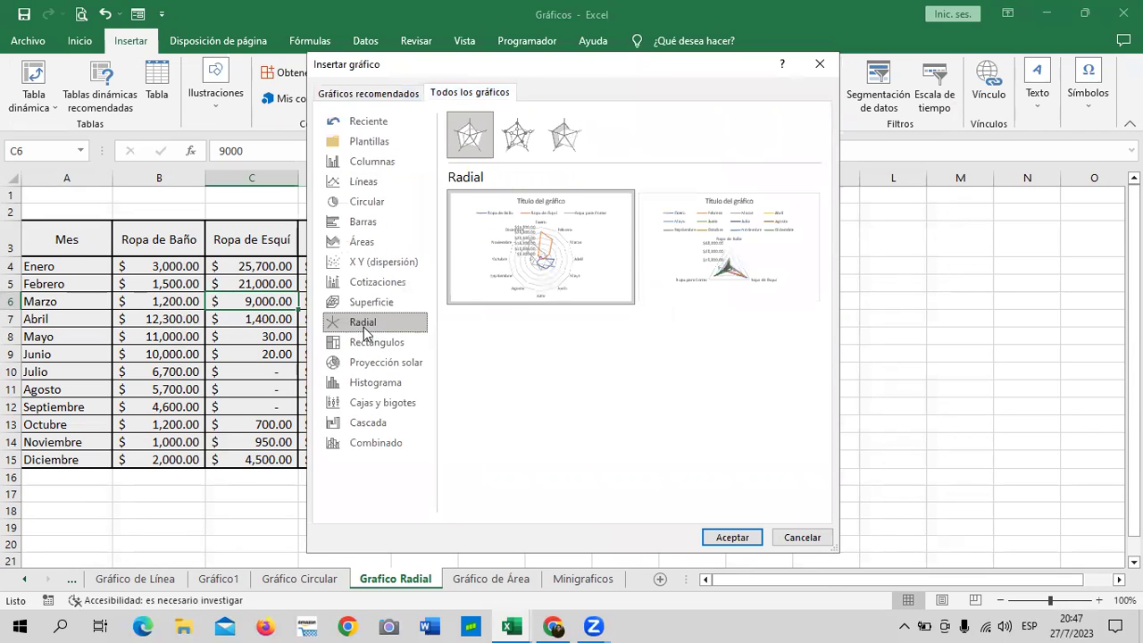
{"action": "left_click", "coordinate": [569, 146]}
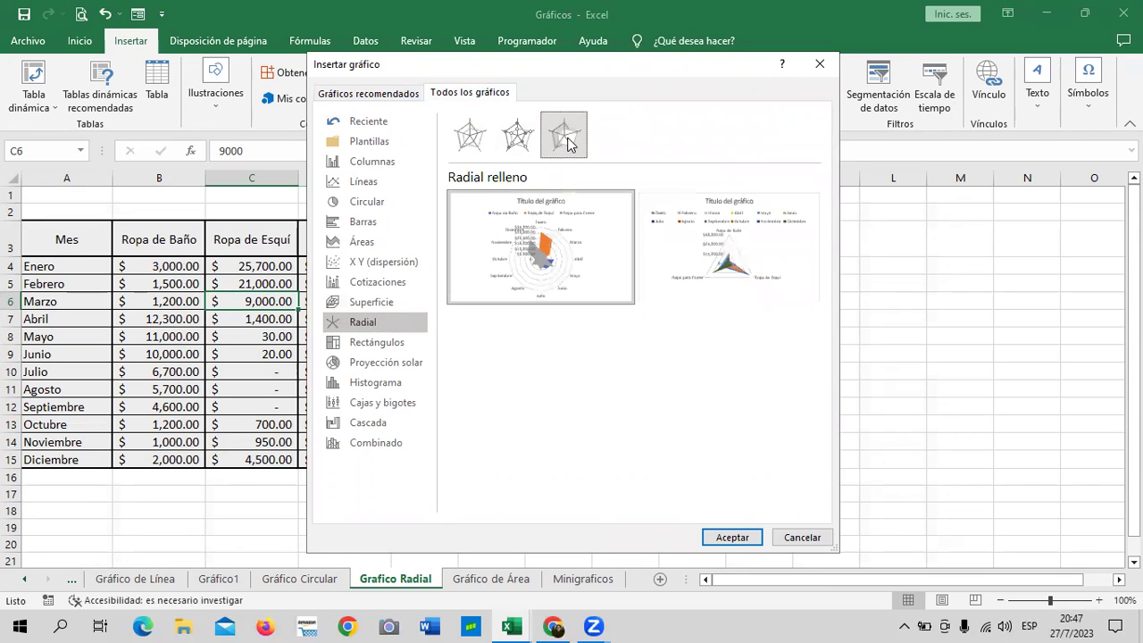
{"action": "left_click", "coordinate": [518, 143]}
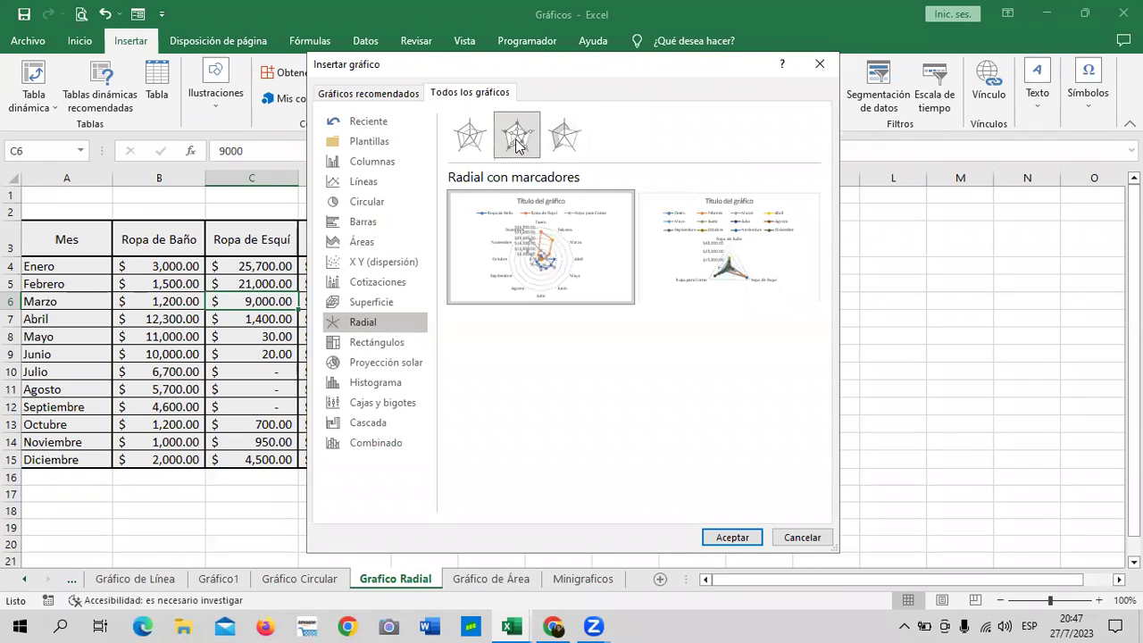
{"action": "left_click", "coordinate": [742, 536]}
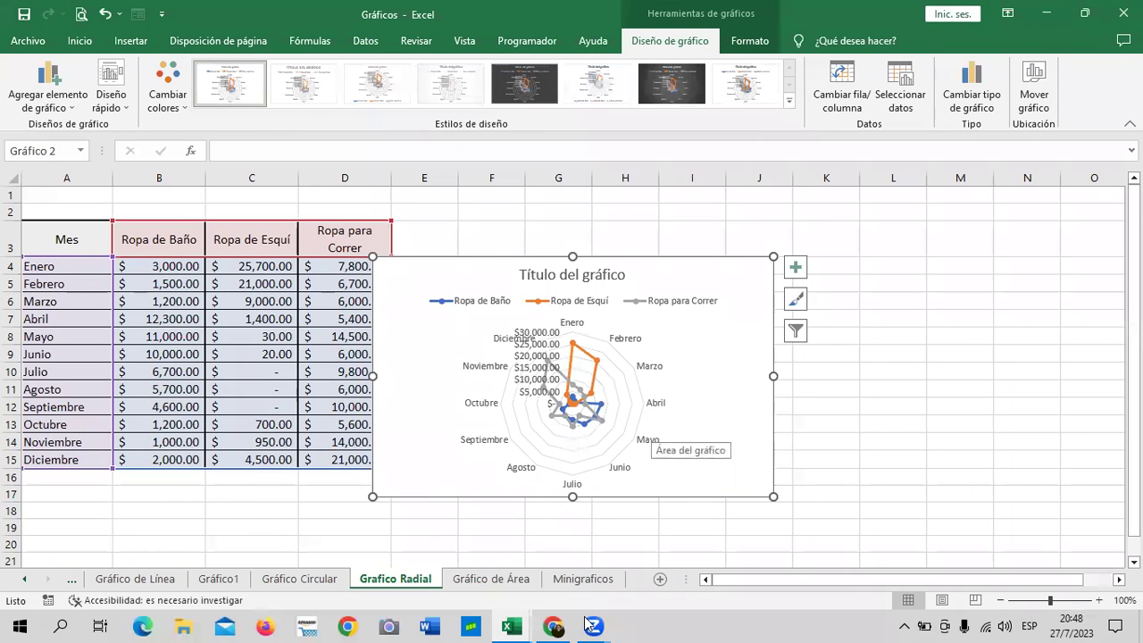
- Move the new radar chart up beside the sales table
{"action": "left_click_drag", "start_coordinate": [701, 267], "coordinate": [811, 212]}
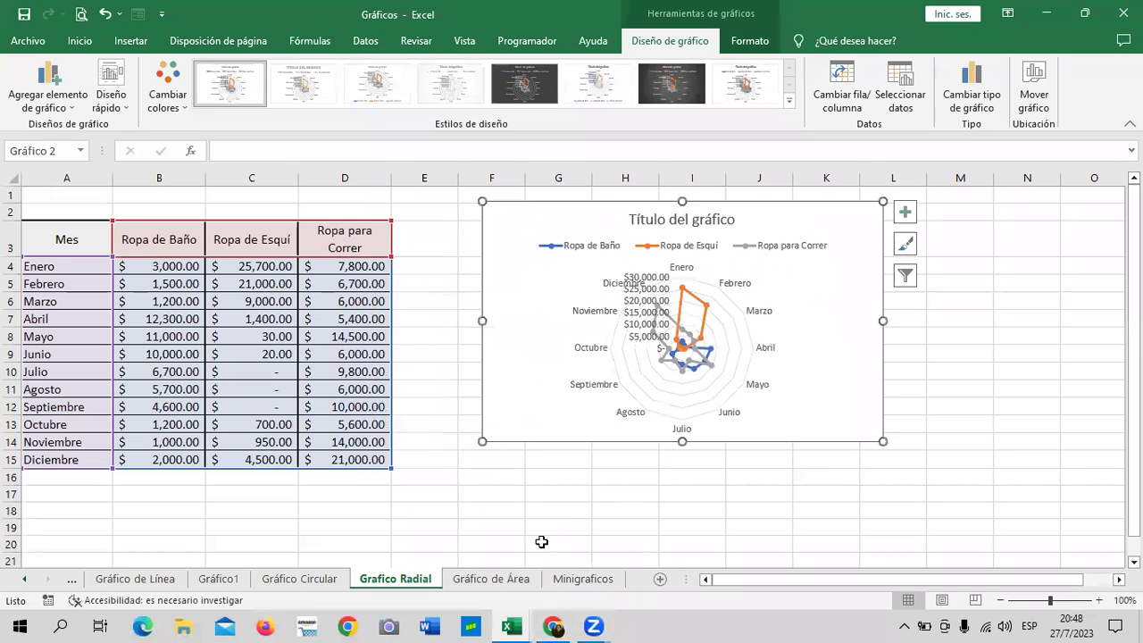
{"action": "left_click", "coordinate": [230, 582]}
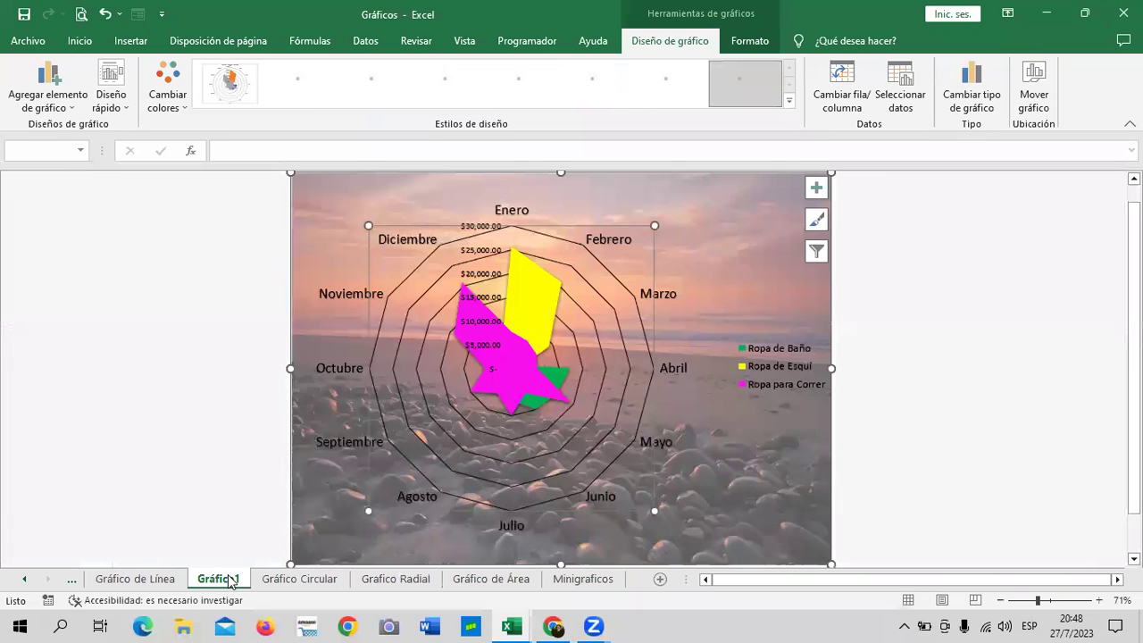
{"action": "left_click", "coordinate": [396, 580]}
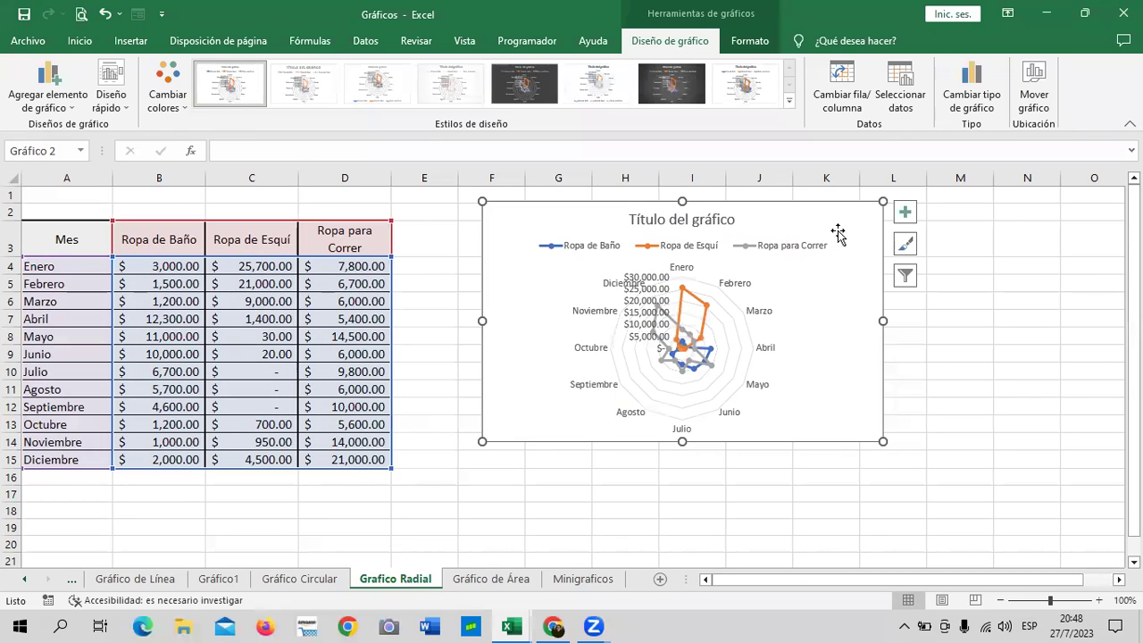
- Change the chart to a filled radar and enlarge it across columns F–M, rows 2–21
{"action": "left_click", "coordinate": [978, 76]}
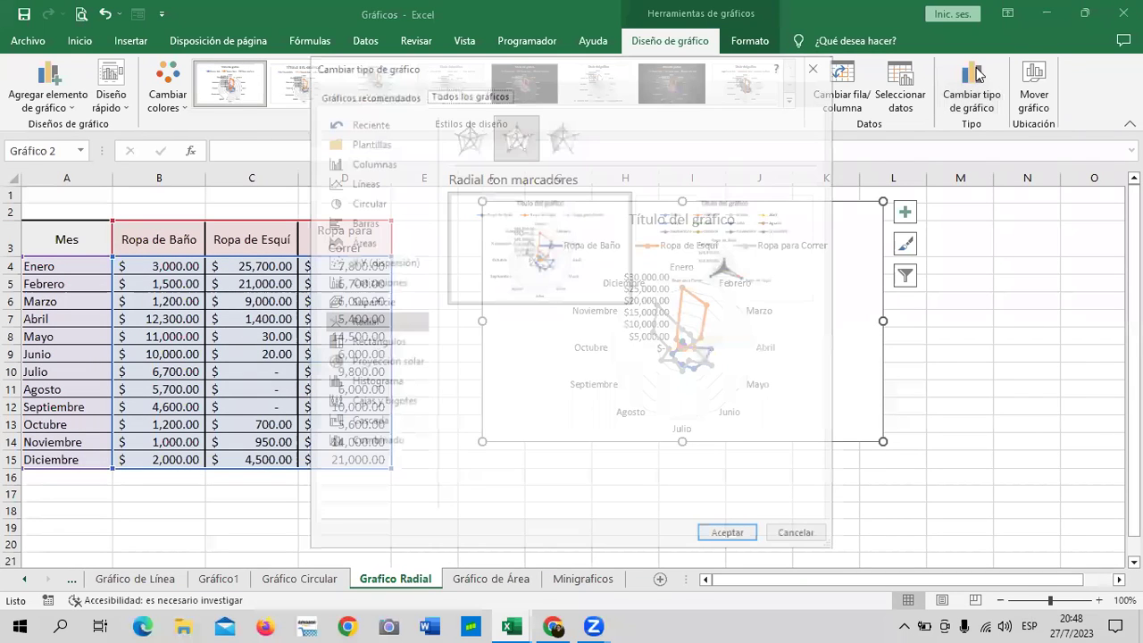
{"action": "left_click", "coordinate": [558, 138]}
{"action": "left_click", "coordinate": [730, 537]}
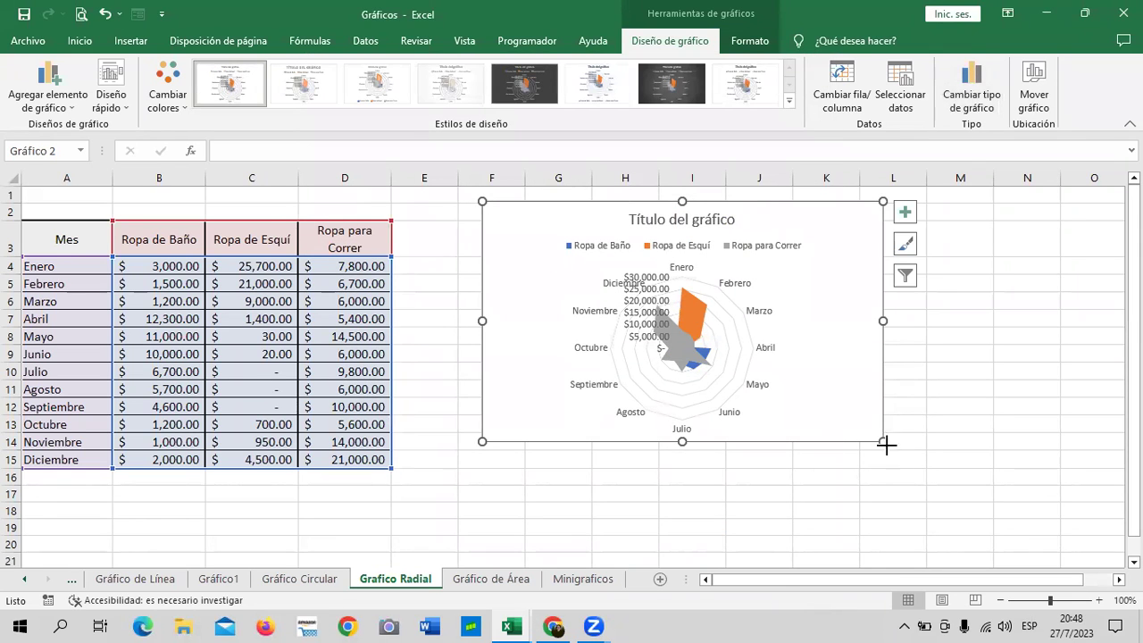
{"action": "left_click_drag", "start_coordinate": [879, 443], "coordinate": [967, 508]}
{"action": "left_click_drag", "start_coordinate": [482, 505], "coordinate": [444, 552]}
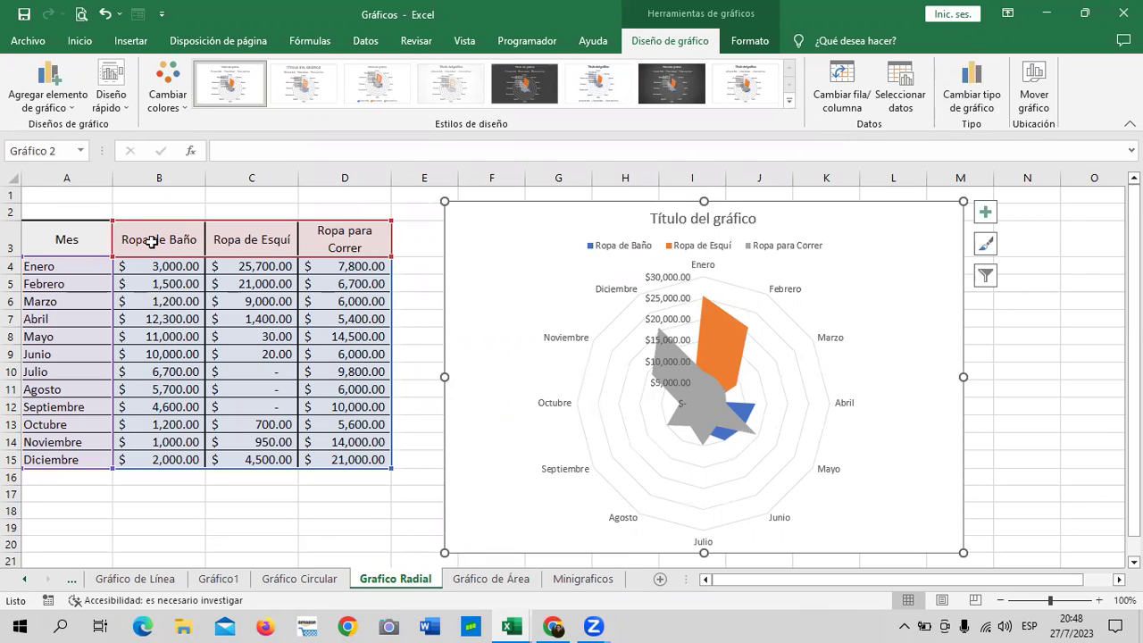
- Leave data labels off, hide the value axis labels, and remove the chart title
{"action": "left_click", "coordinate": [986, 216]}
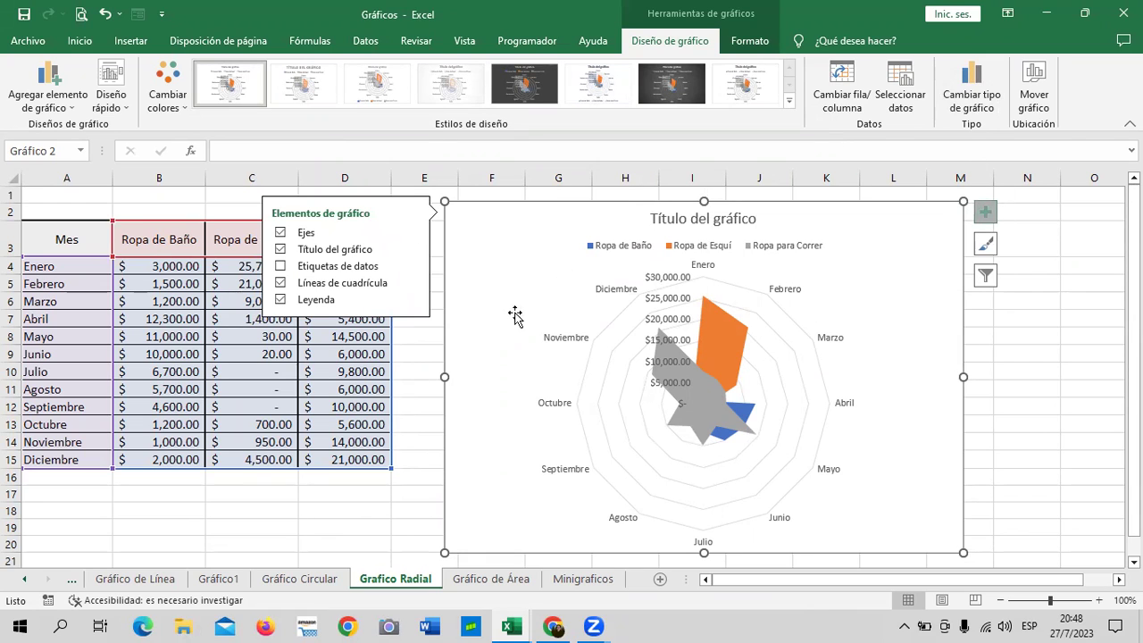
{"action": "left_click", "coordinate": [281, 266]}
{"action": "left_click", "coordinate": [281, 268]}
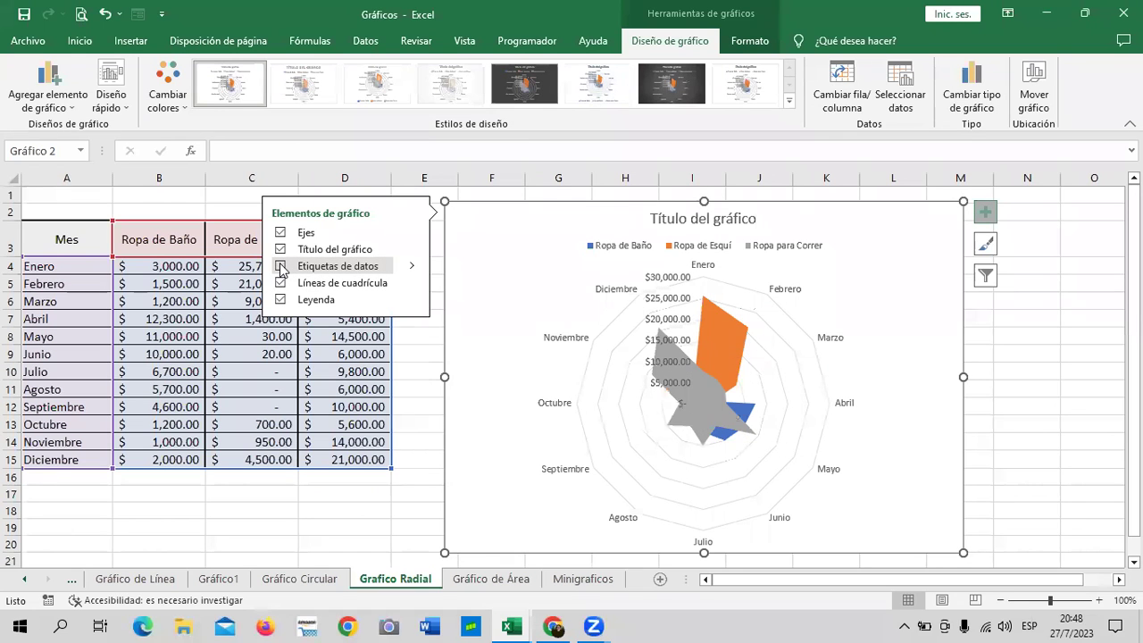
{"action": "left_click", "coordinate": [281, 268]}
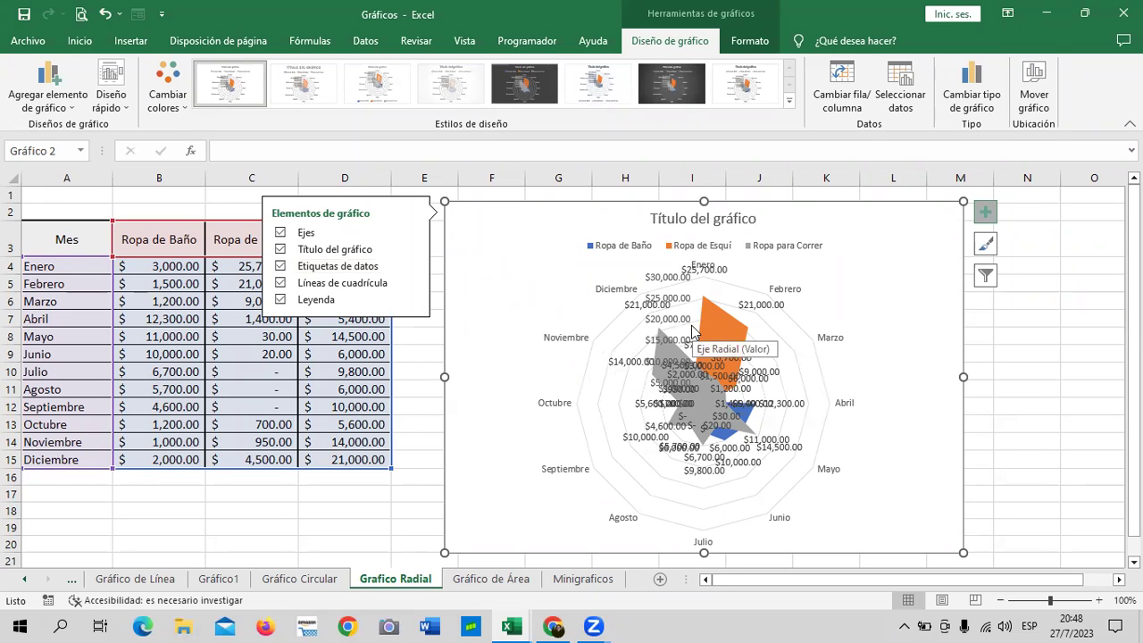
{"action": "left_click", "coordinate": [282, 268]}
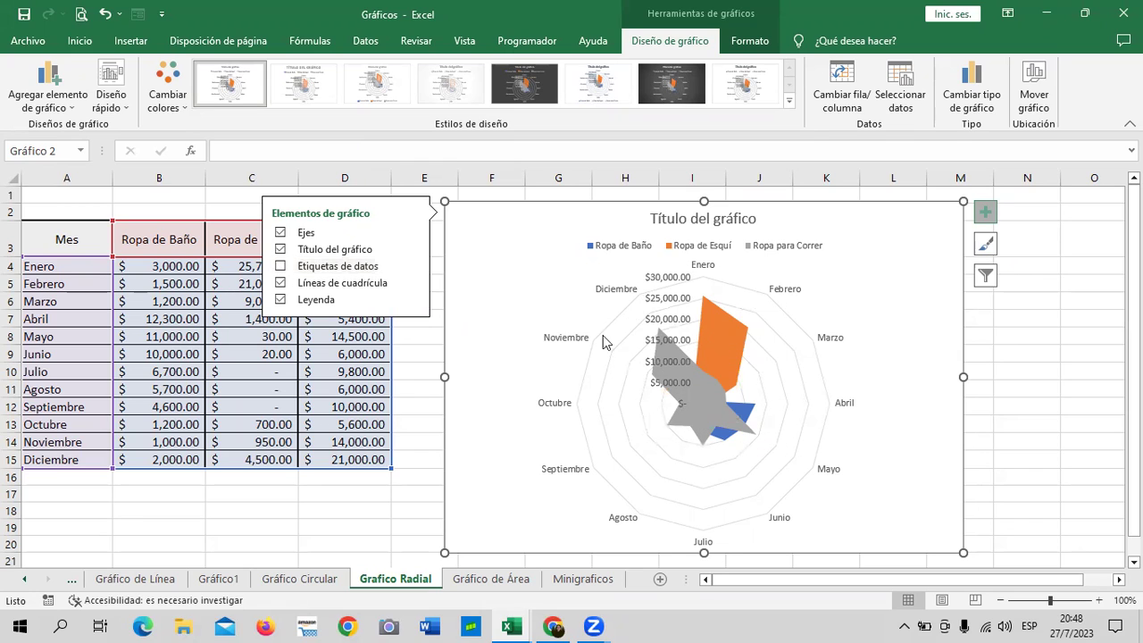
{"action": "left_click", "coordinate": [282, 234]}
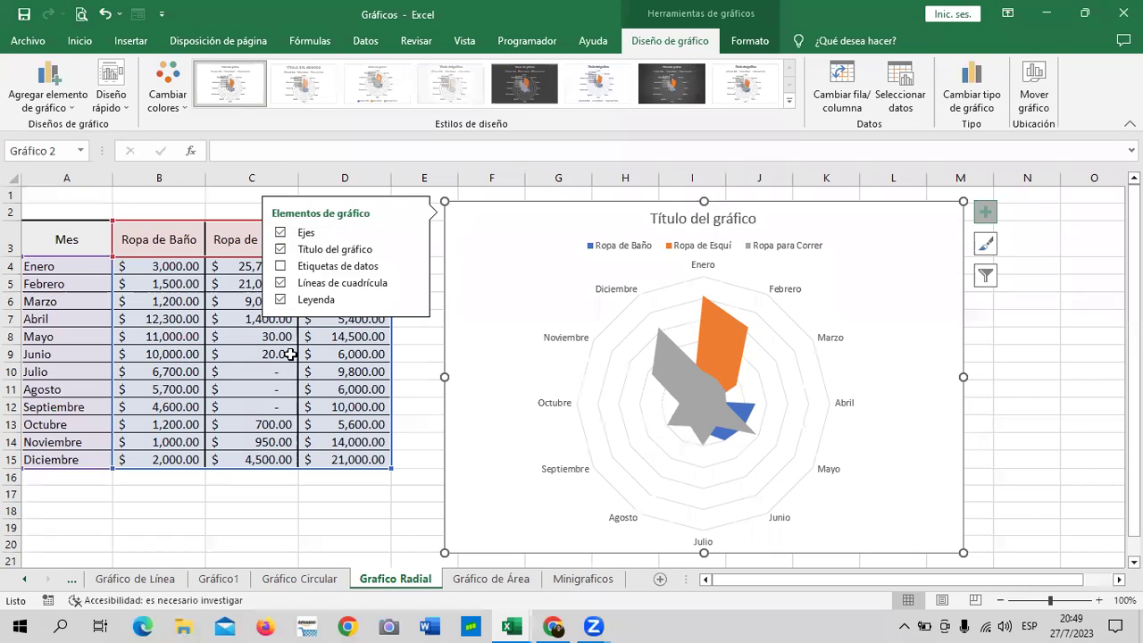
{"action": "left_click", "coordinate": [280, 267]}
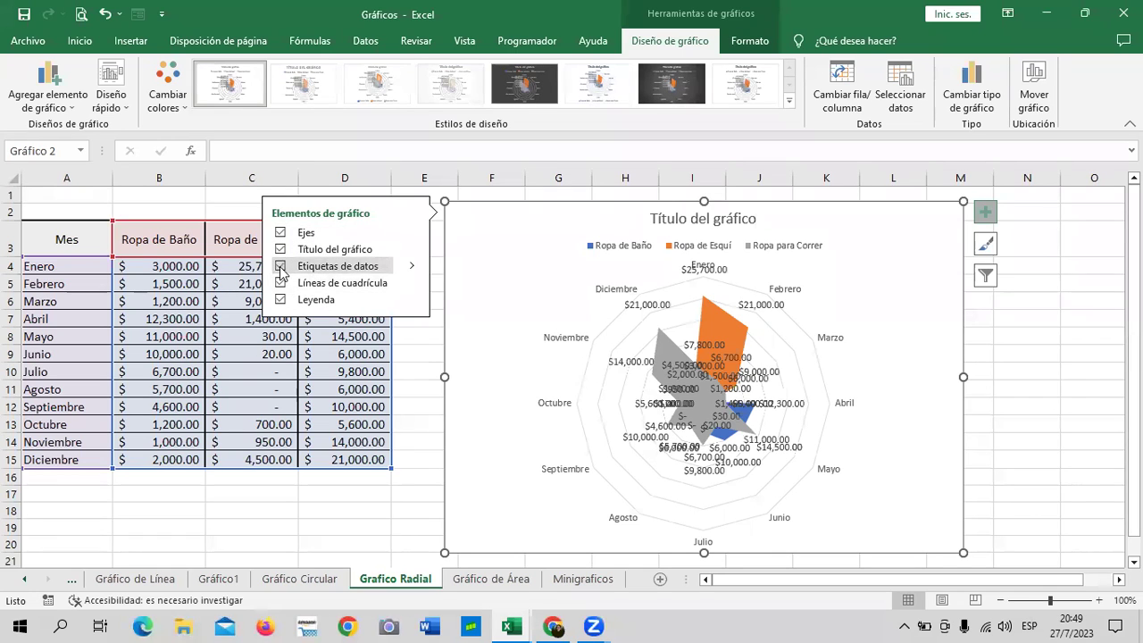
{"action": "left_click", "coordinate": [280, 266]}
{"action": "left_click", "coordinate": [280, 249]}
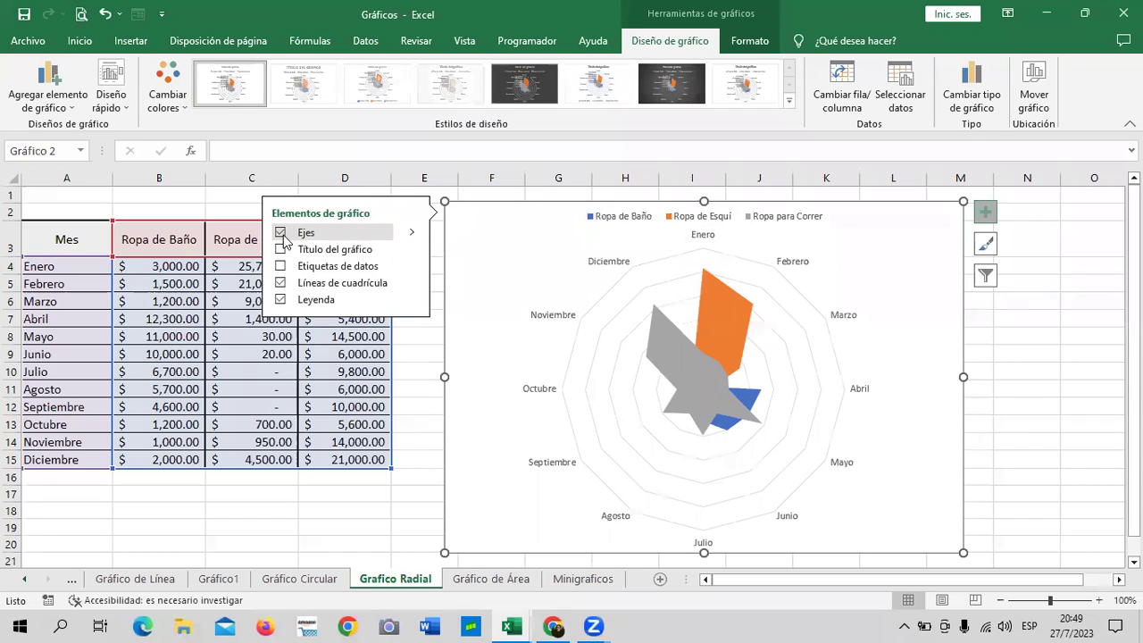
- Restore the vertical value axis, keep gridlines and the legend, and review legend positions
{"action": "left_click", "coordinate": [412, 234]}
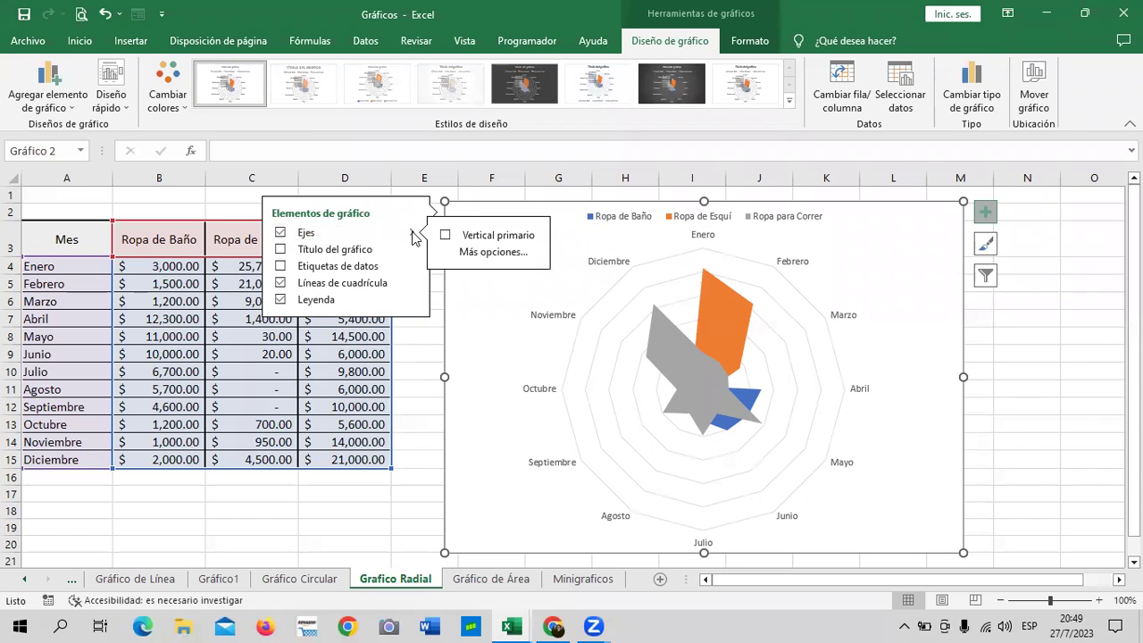
{"action": "left_click", "coordinate": [446, 236]}
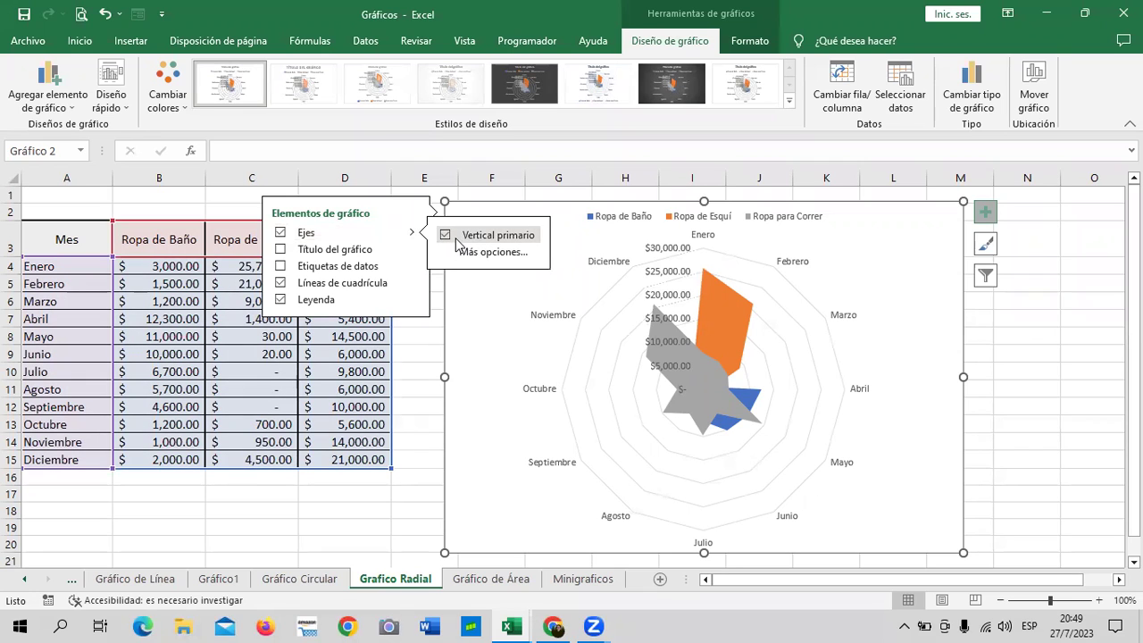
{"action": "left_click", "coordinate": [282, 284]}
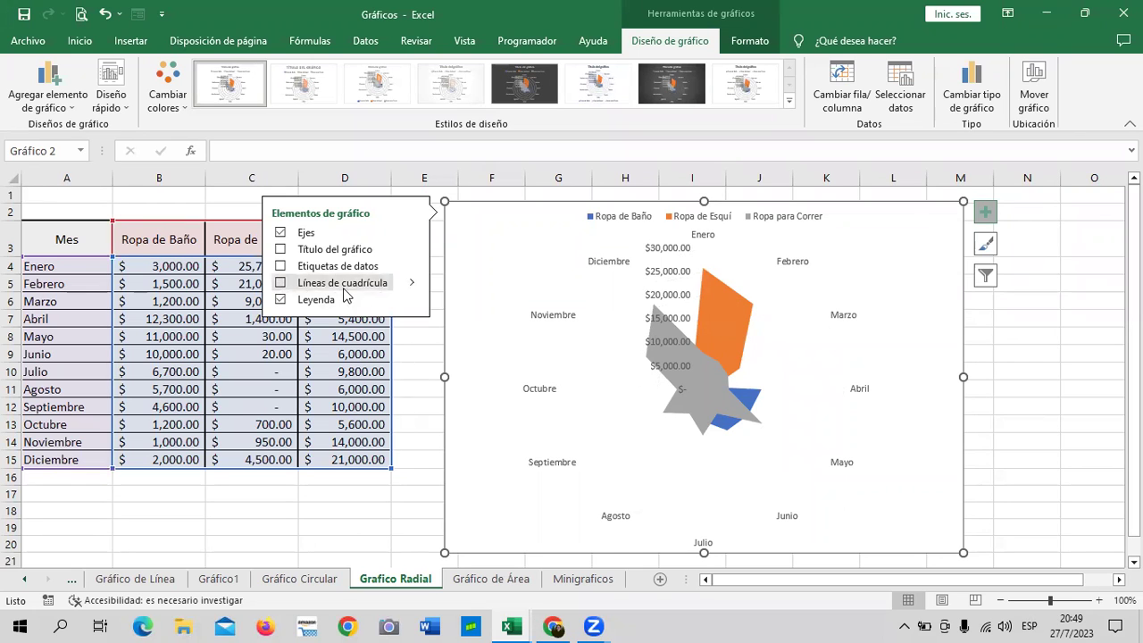
{"action": "left_click", "coordinate": [295, 284]}
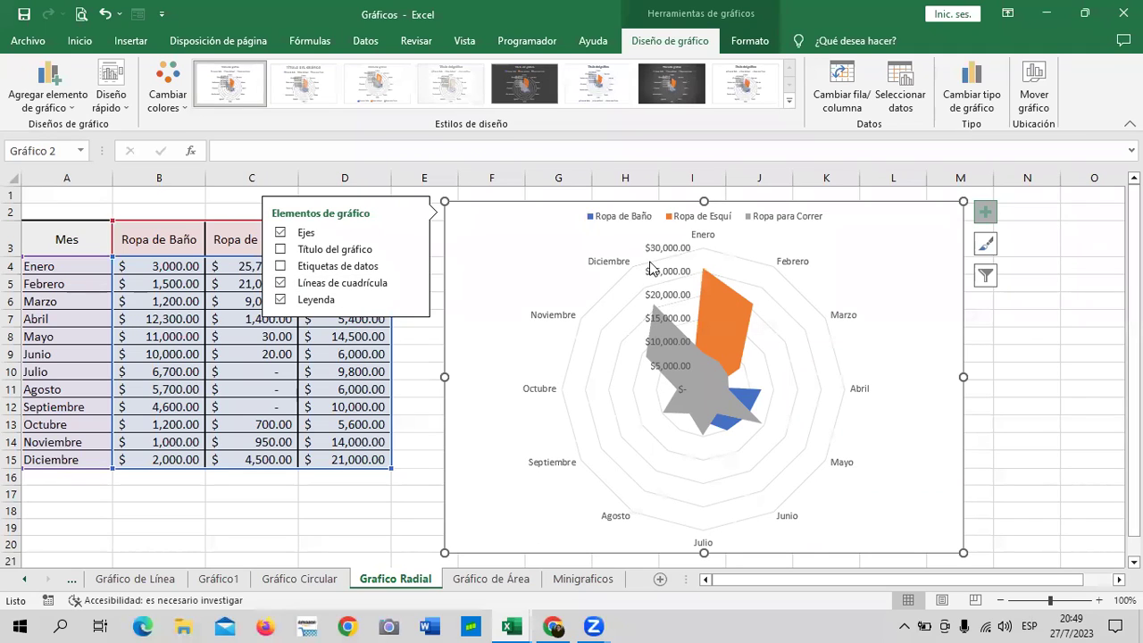
{"action": "left_click", "coordinate": [347, 305]}
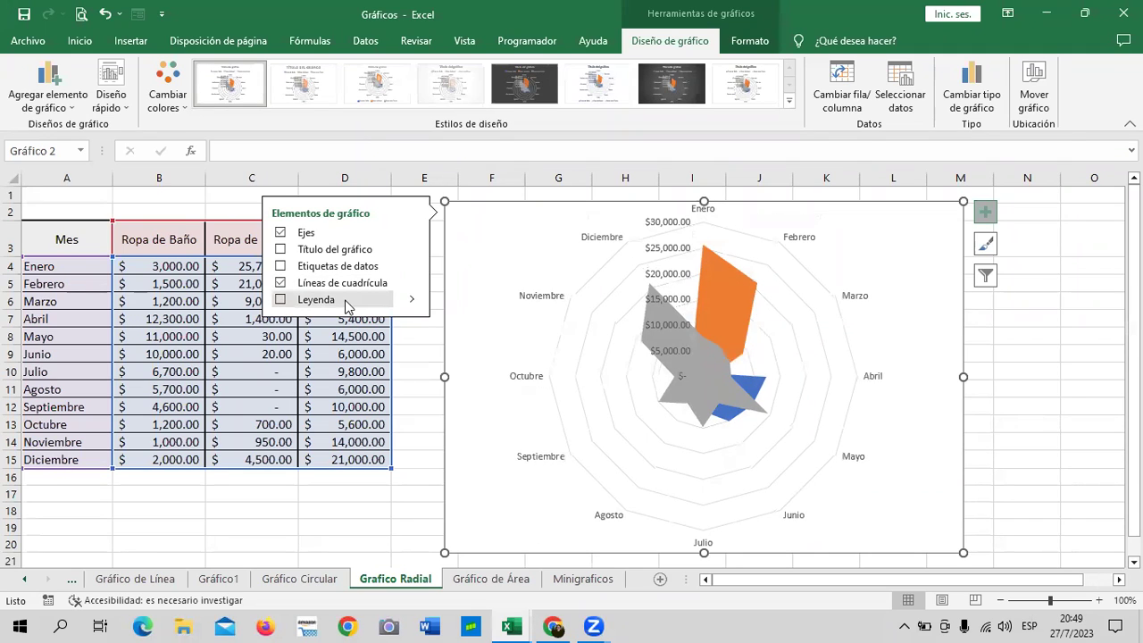
{"action": "left_click", "coordinate": [347, 304]}
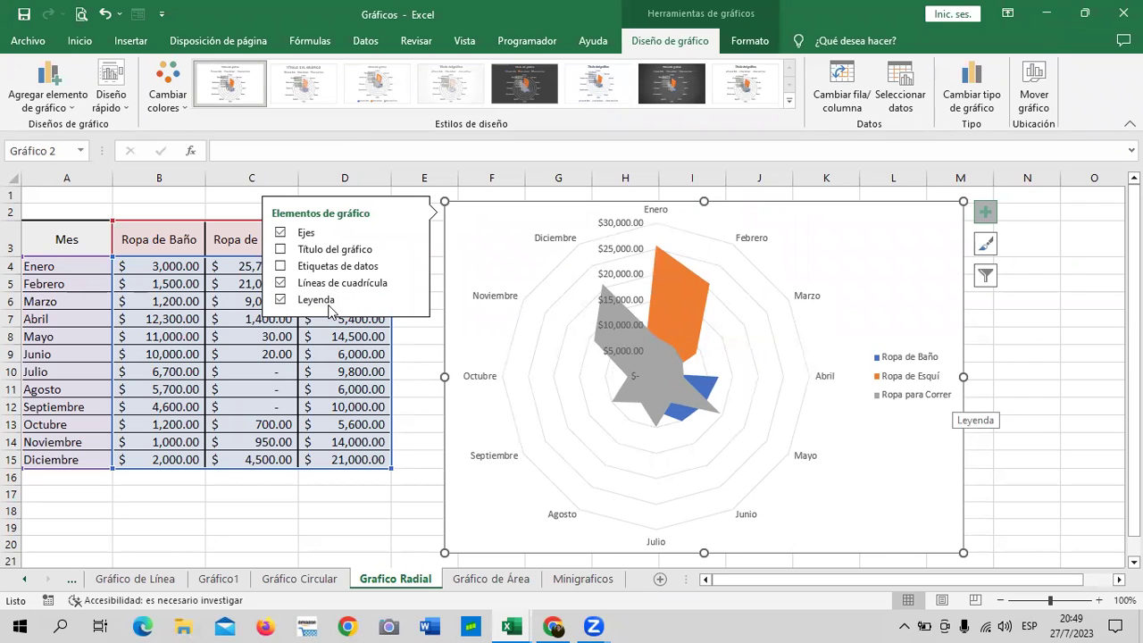
{"action": "left_click", "coordinate": [410, 301]}
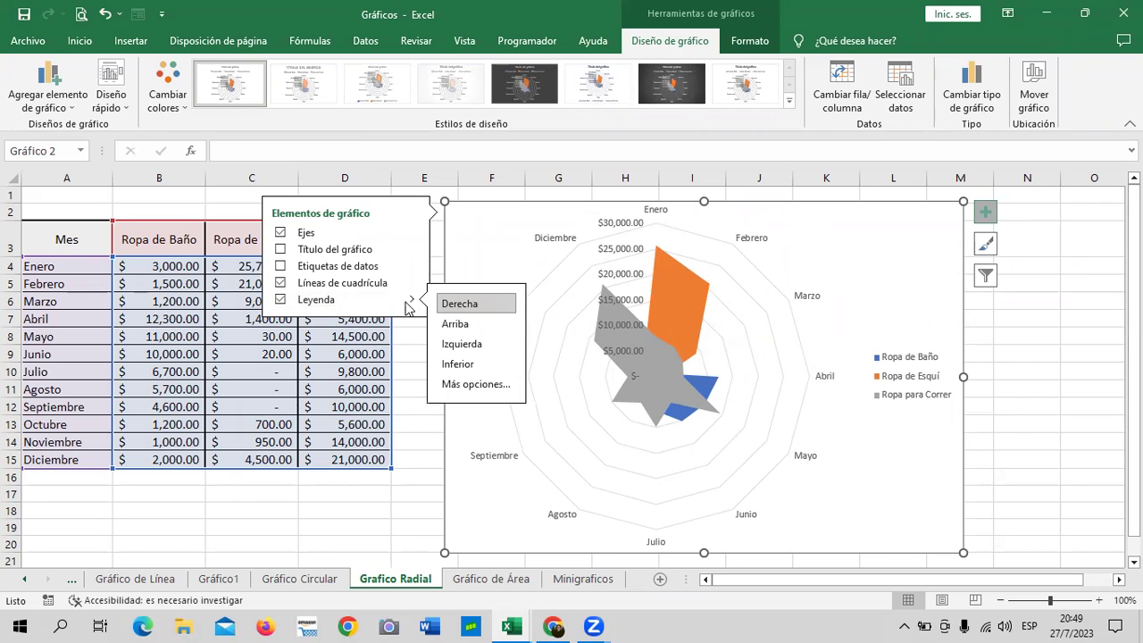
- Move the legend to the bottom of the radar chart
{"action": "left_click", "coordinate": [479, 367]}
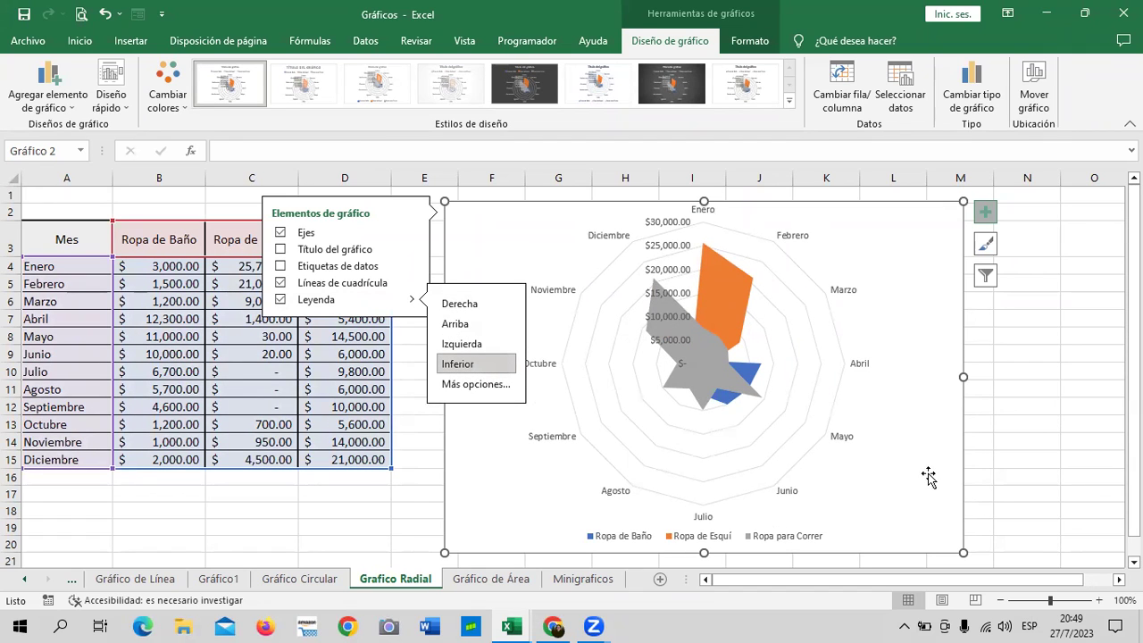
{"action": "left_click", "coordinate": [589, 536]}
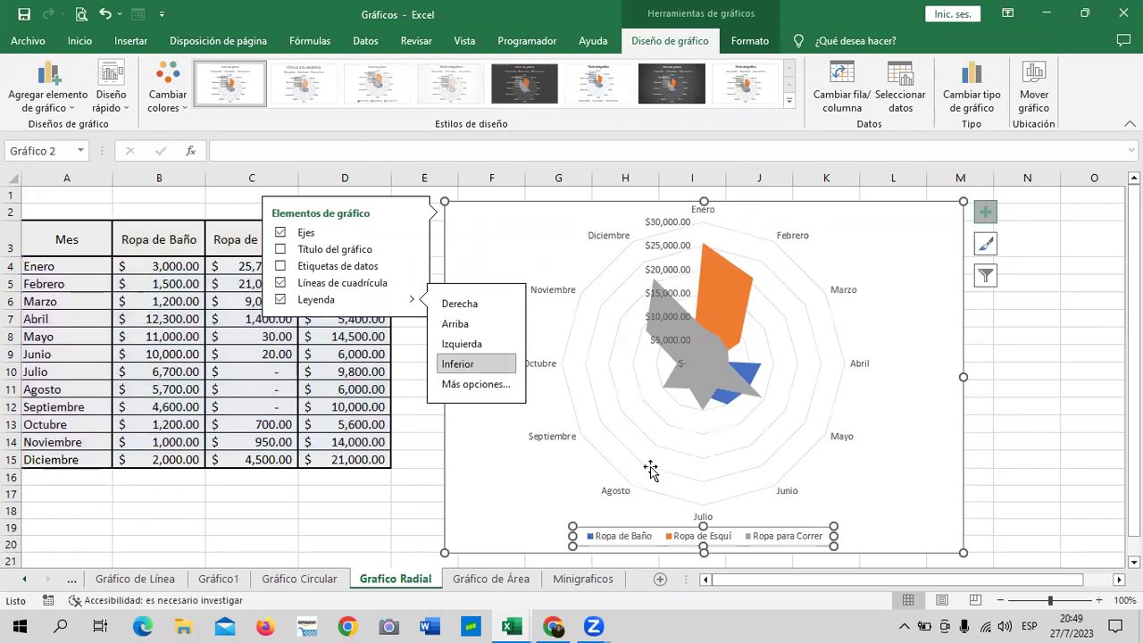
{"action": "left_click", "coordinate": [742, 374]}
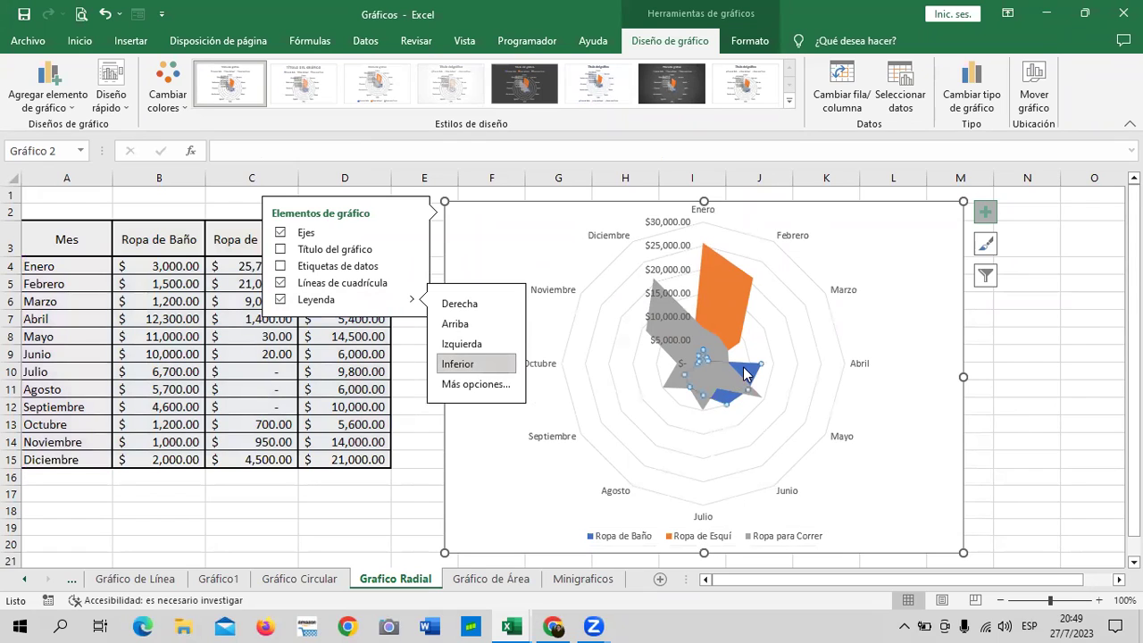
{"action": "left_click", "coordinate": [679, 542]}
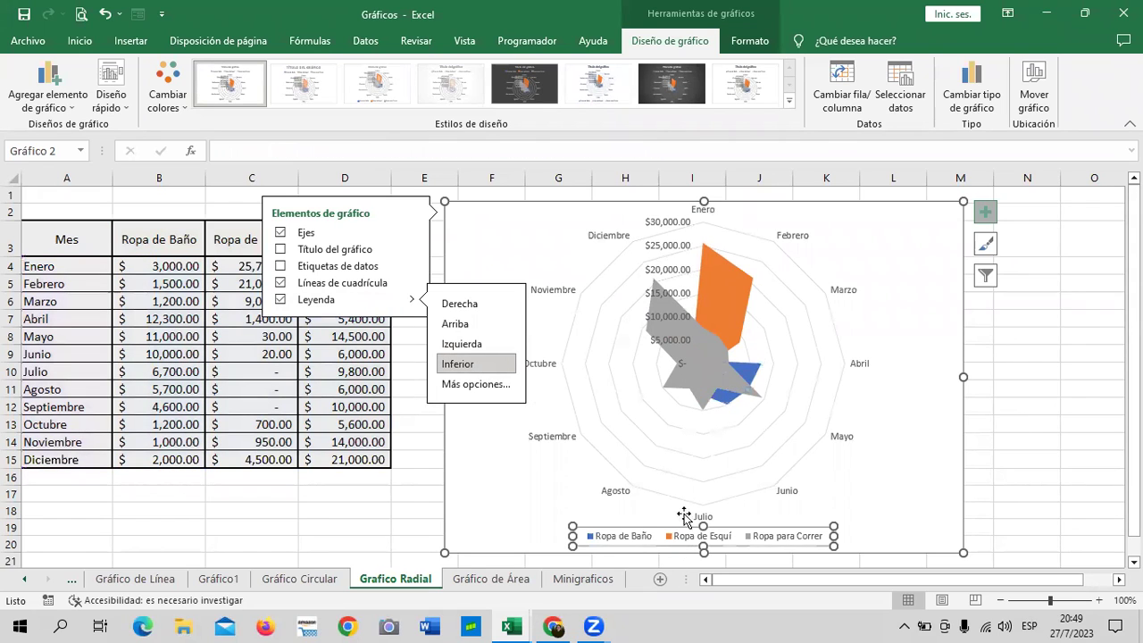
{"action": "left_click", "coordinate": [725, 311]}
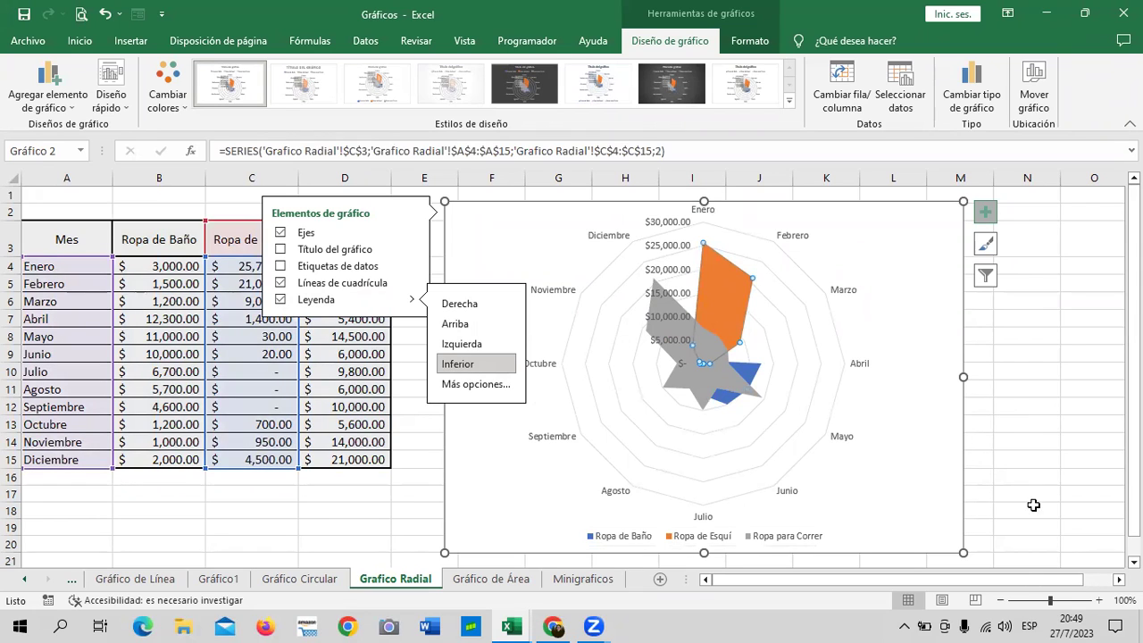
- Open Format Axis for the value axis, showing bounds 0–30000 and major unit 5000
{"action": "left_click", "coordinate": [772, 536]}
{"action": "left_click", "coordinate": [715, 373]}
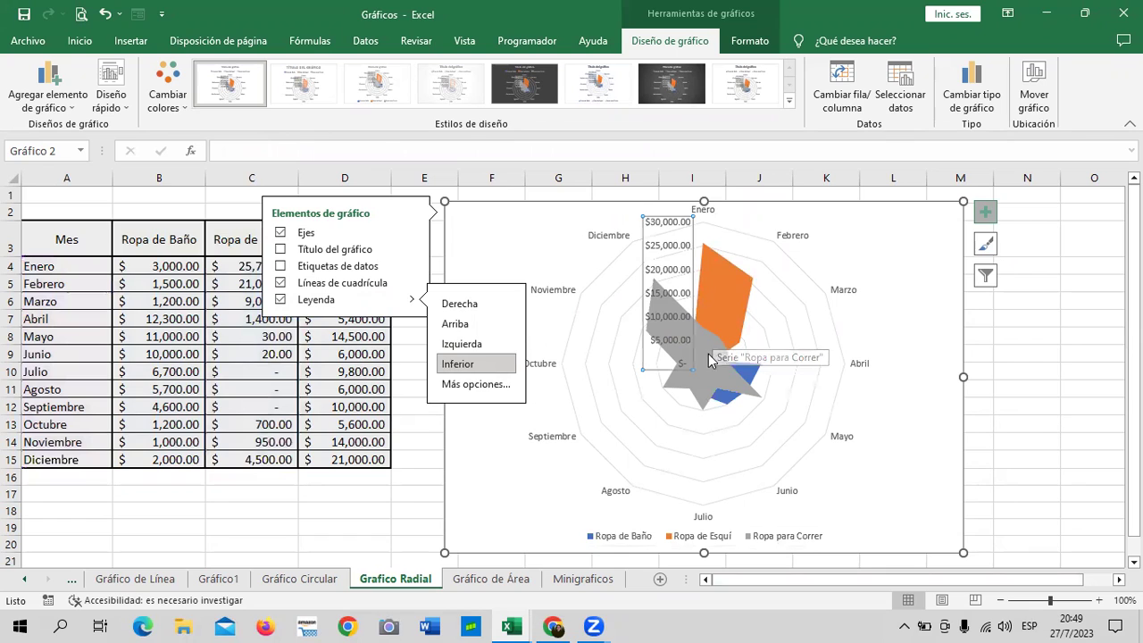
{"action": "key", "text": "Escape"}
{"action": "key", "text": "ctrl+1"}
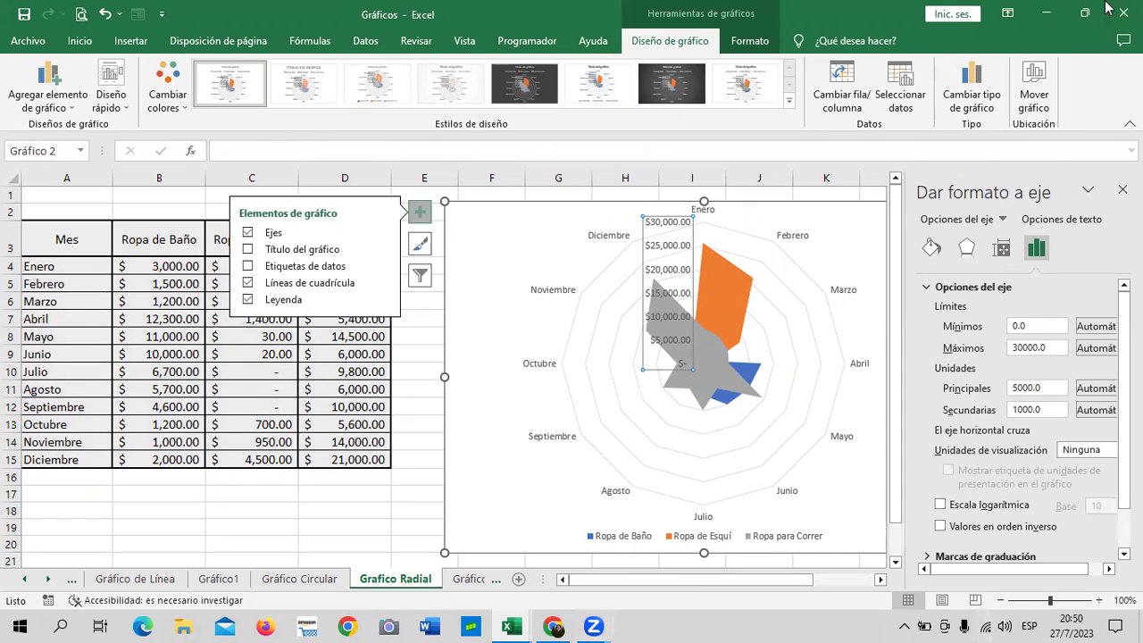
- Select the orange Ropa de Esquí series and review its Fill & Line settings
{"action": "left_click", "coordinate": [715, 309]}
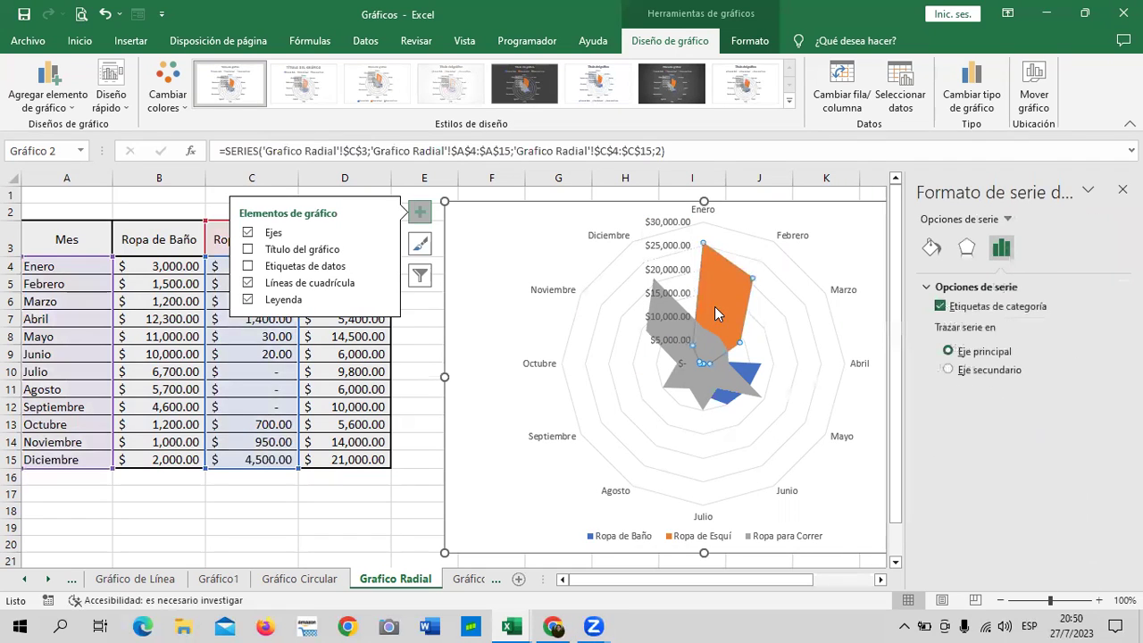
{"action": "left_click", "coordinate": [932, 249]}
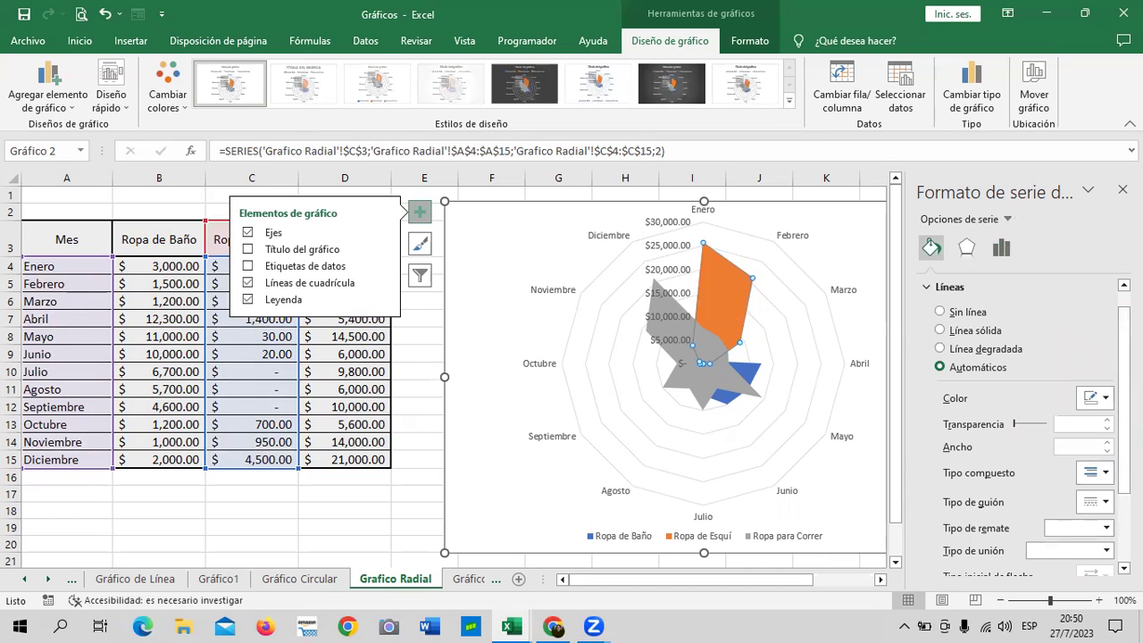
{"action": "scroll", "coordinate": [933, 294], "scroll_direction": "up", "scroll_amount": 1}
{"action": "scroll", "coordinate": [1027, 312], "scroll_direction": "up", "scroll_amount": 1}
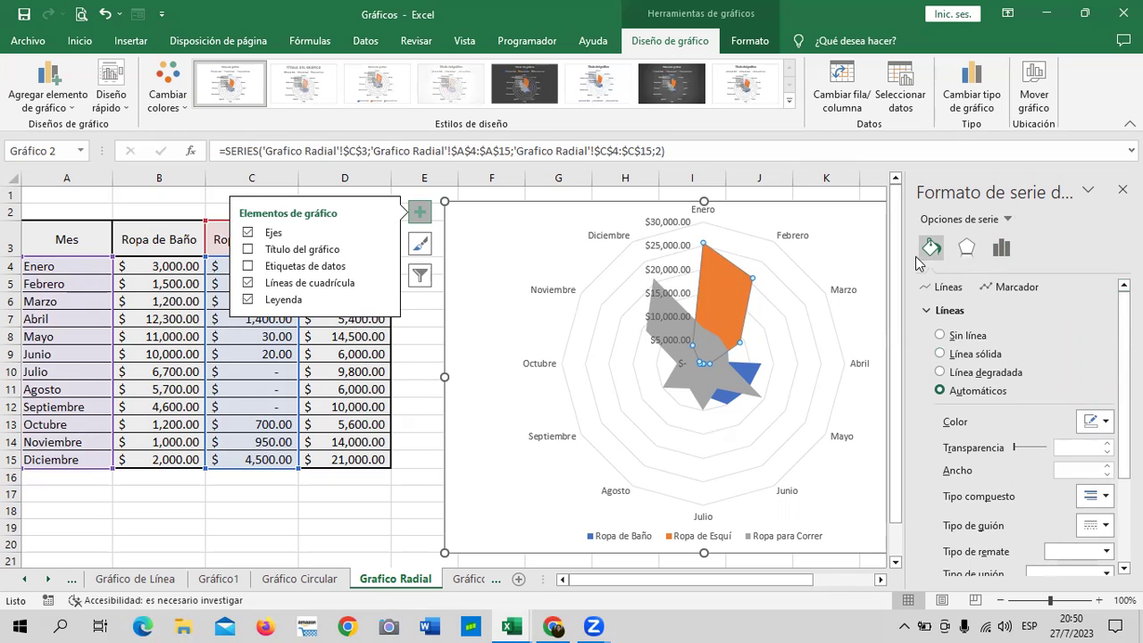
{"action": "scroll", "coordinate": [991, 384], "scroll_direction": "down", "scroll_amount": 3}
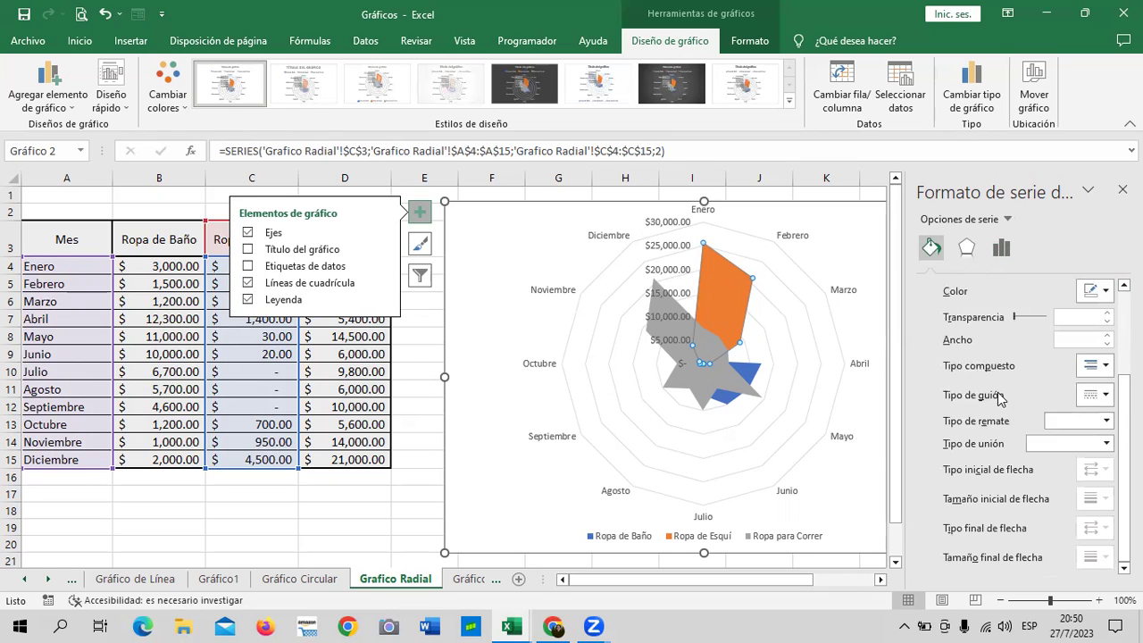
{"action": "scroll", "coordinate": [1072, 402], "scroll_direction": "up", "scroll_amount": 3}
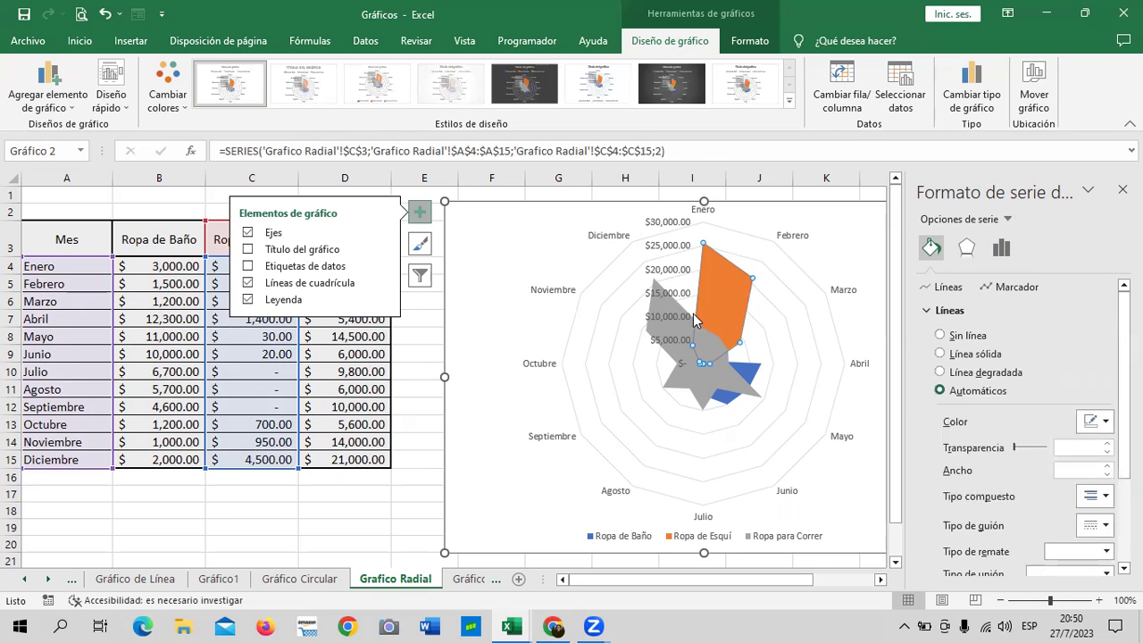
{"action": "left_click", "coordinate": [703, 310]}
{"action": "left_click", "coordinate": [723, 300]}
- Select the value axis, then the gray Ropa para Correr series for formatting
{"action": "left_click", "coordinate": [704, 371]}
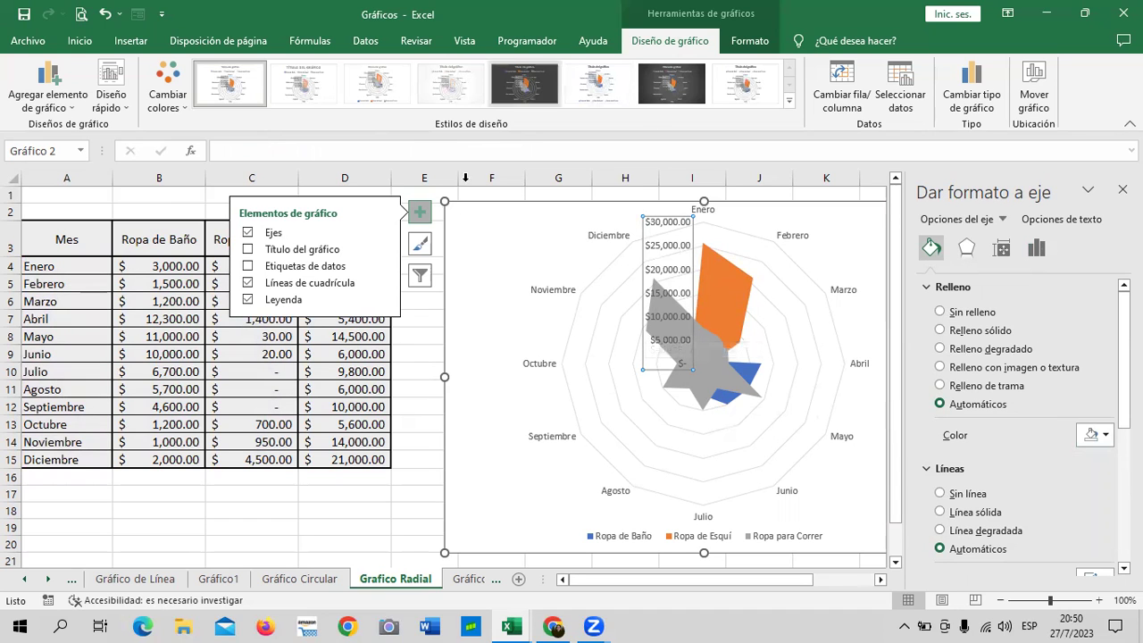
{"action": "left_click", "coordinate": [412, 312]}
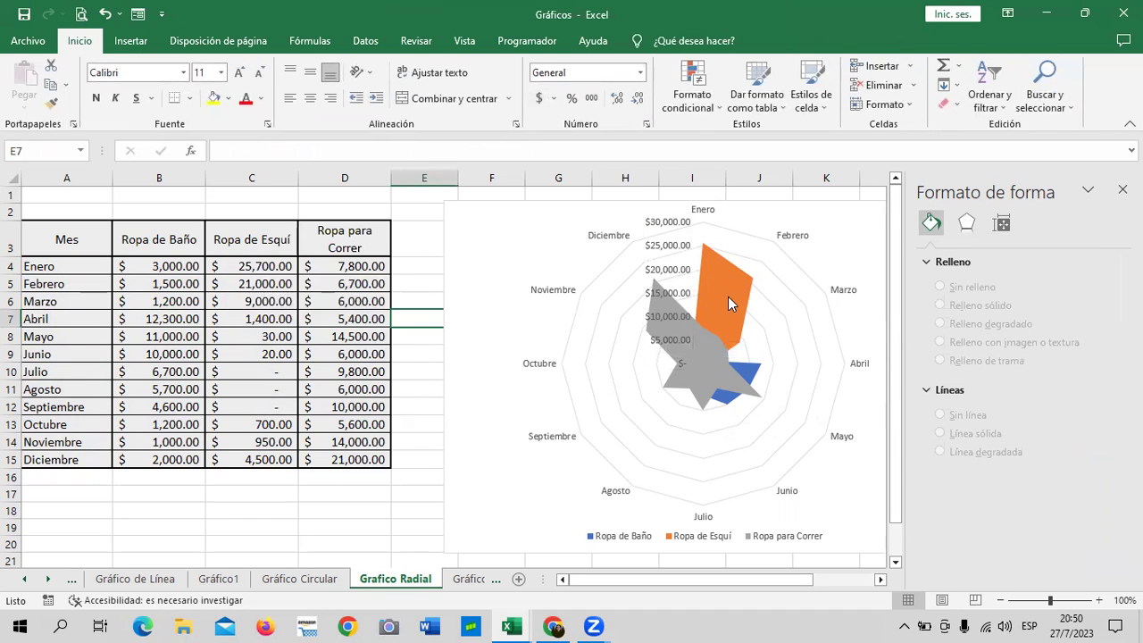
{"action": "left_click", "coordinate": [728, 303]}
{"action": "left_click", "coordinate": [689, 363]}
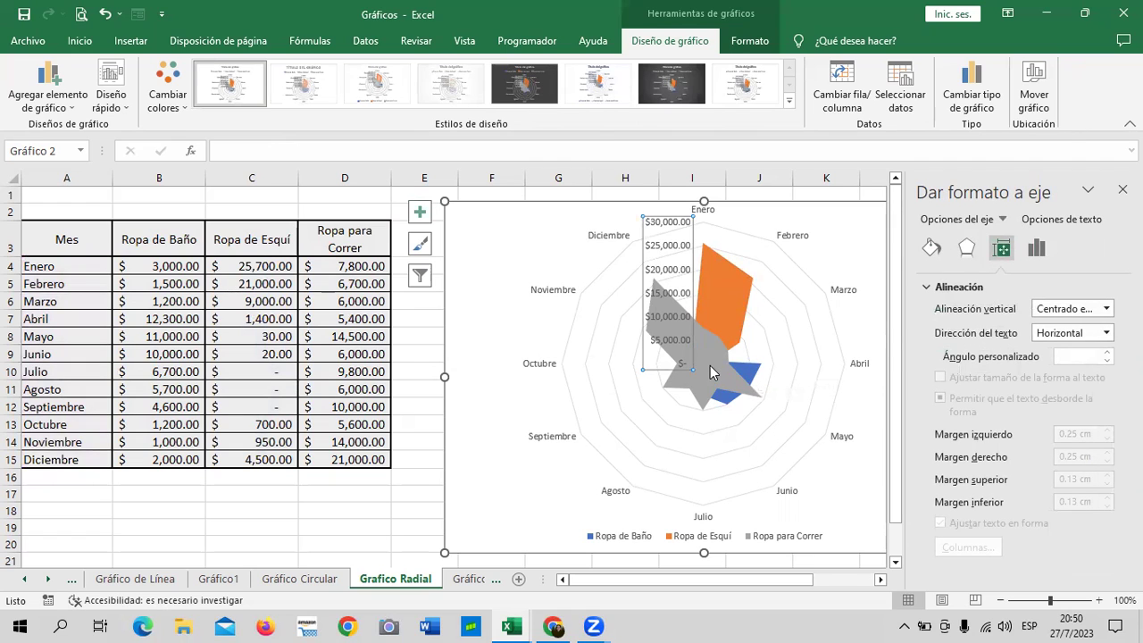
{"action": "left_click", "coordinate": [715, 373]}
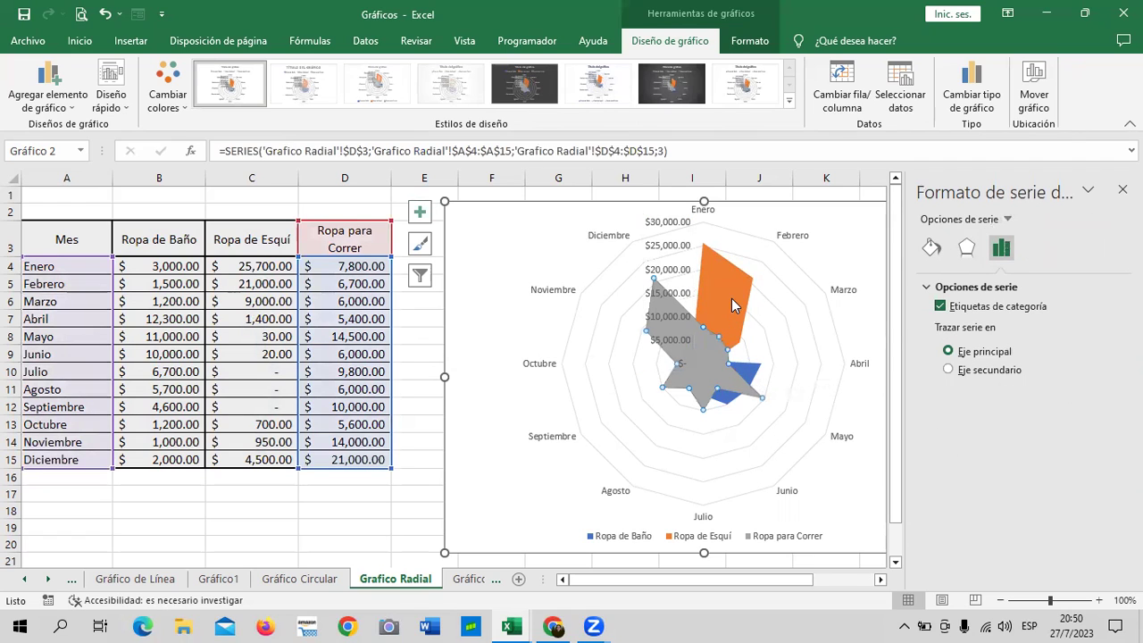
- Fill the Ropa para Correr series green via Formato > Relleno de forma
{"action": "left_click", "coordinate": [749, 42]}
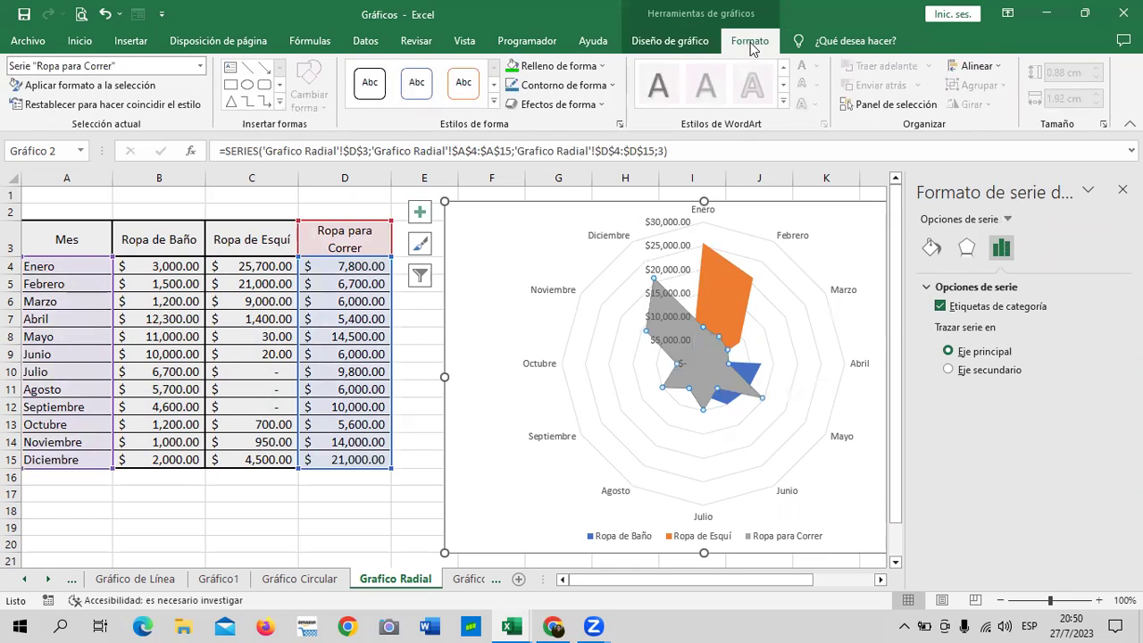
{"action": "left_click", "coordinate": [601, 66]}
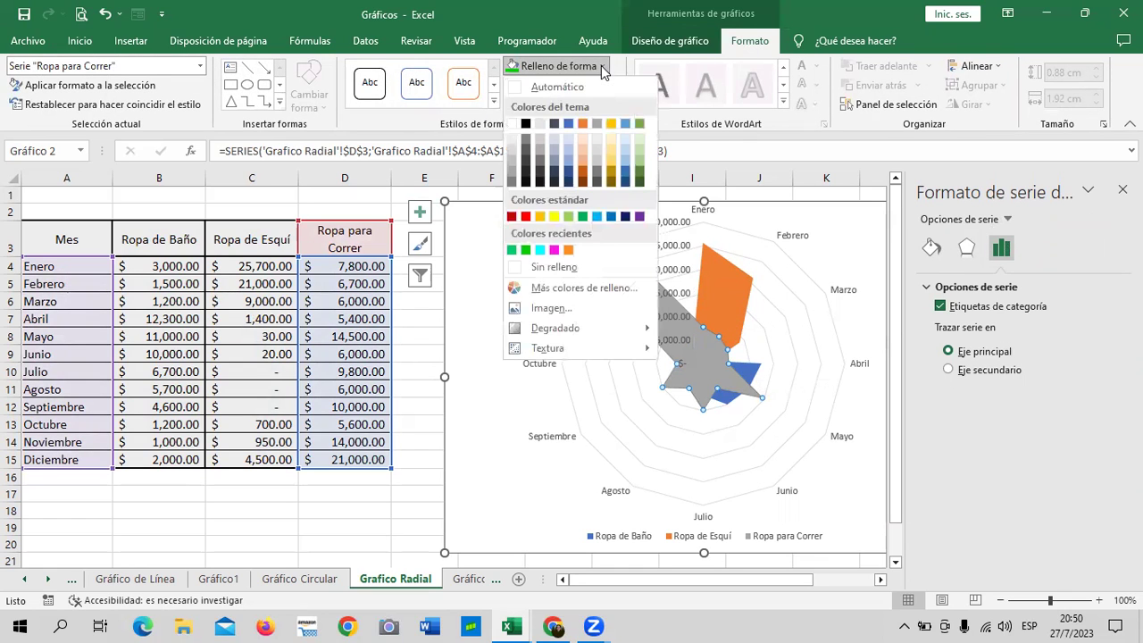
{"action": "left_click", "coordinate": [641, 123]}
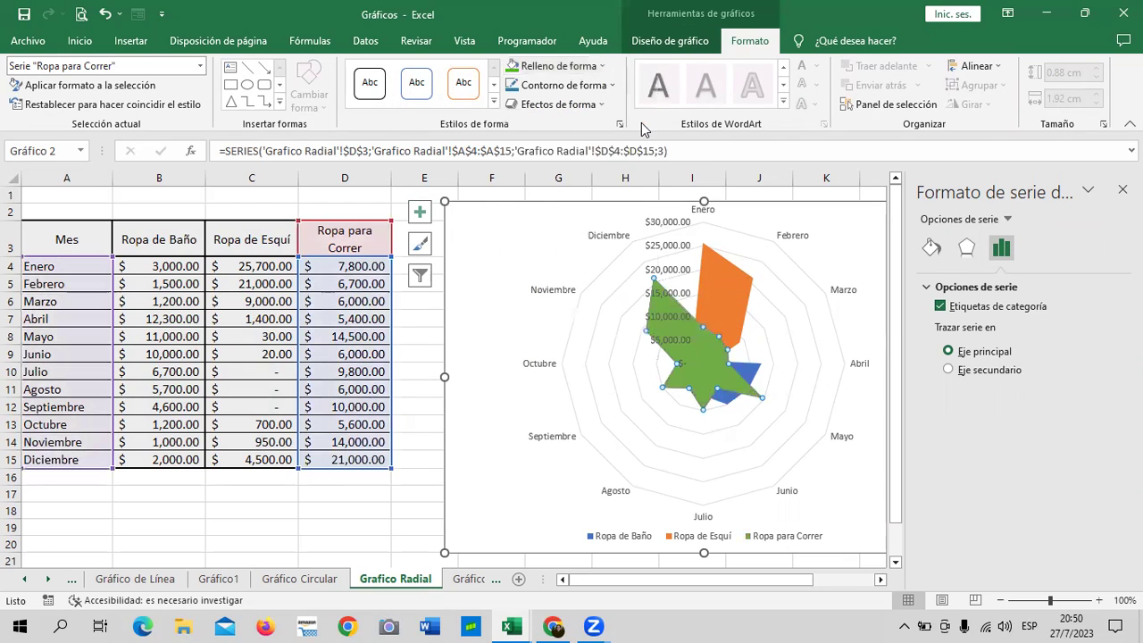
- Select the Ropa de Baño series and browse its fill colours without changing anything
{"action": "left_click", "coordinate": [734, 313]}
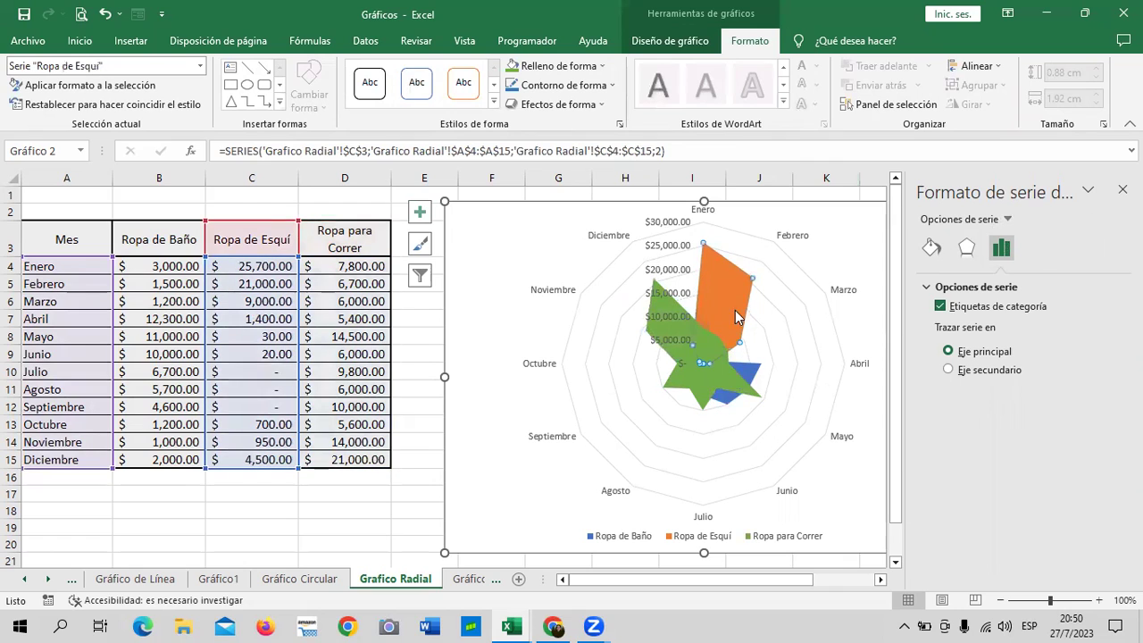
{"action": "left_click", "coordinate": [751, 376]}
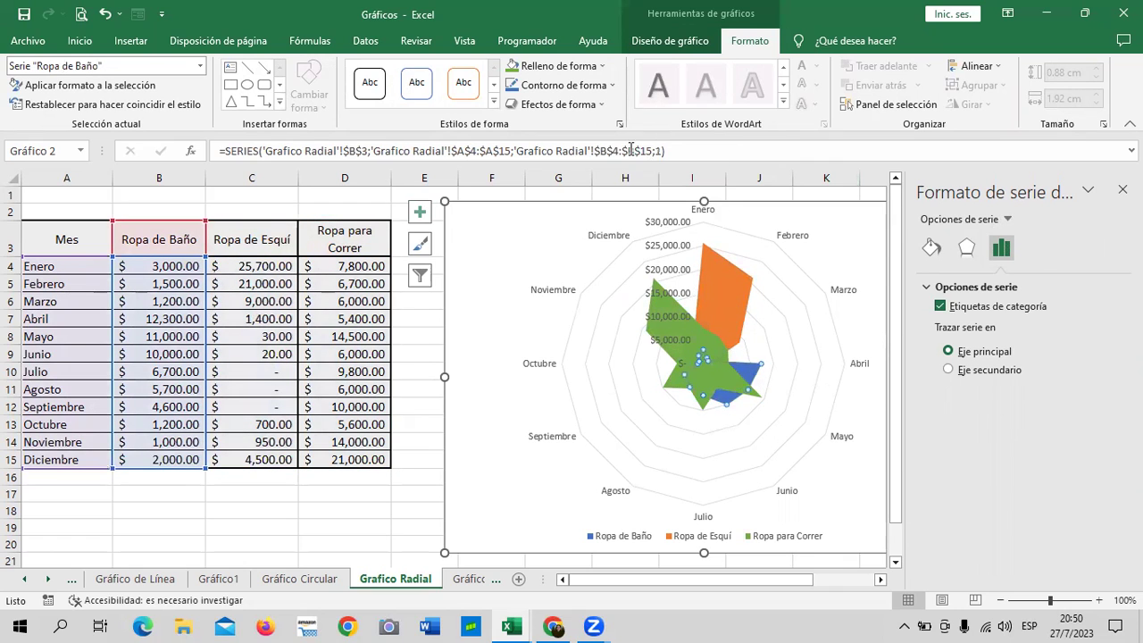
{"action": "left_click", "coordinate": [602, 67]}
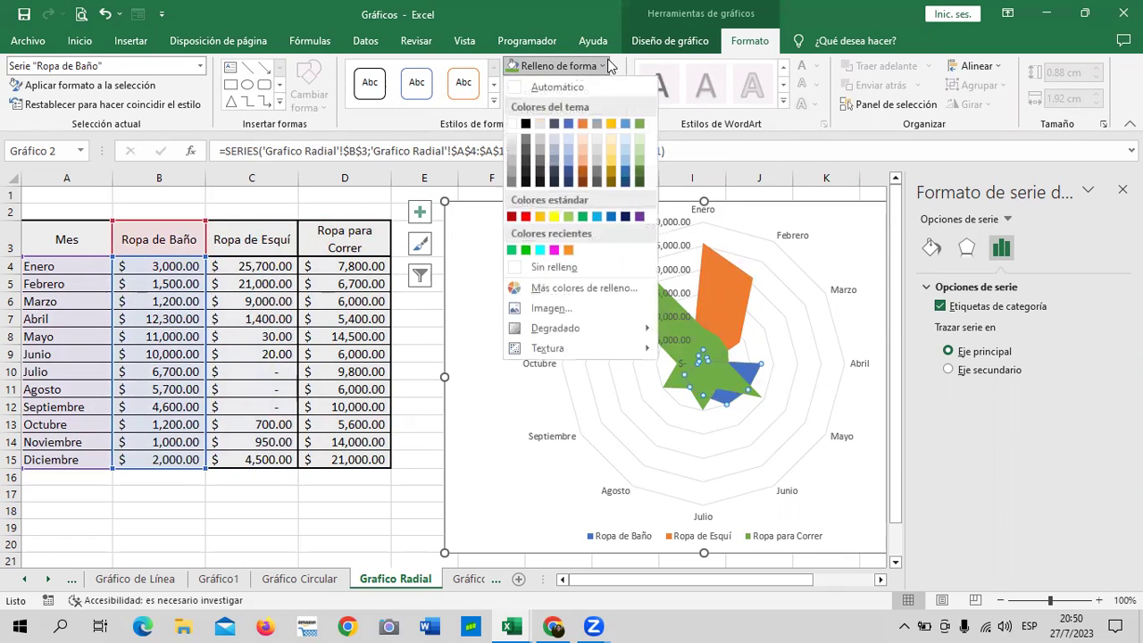
{"action": "left_click", "coordinate": [569, 125]}
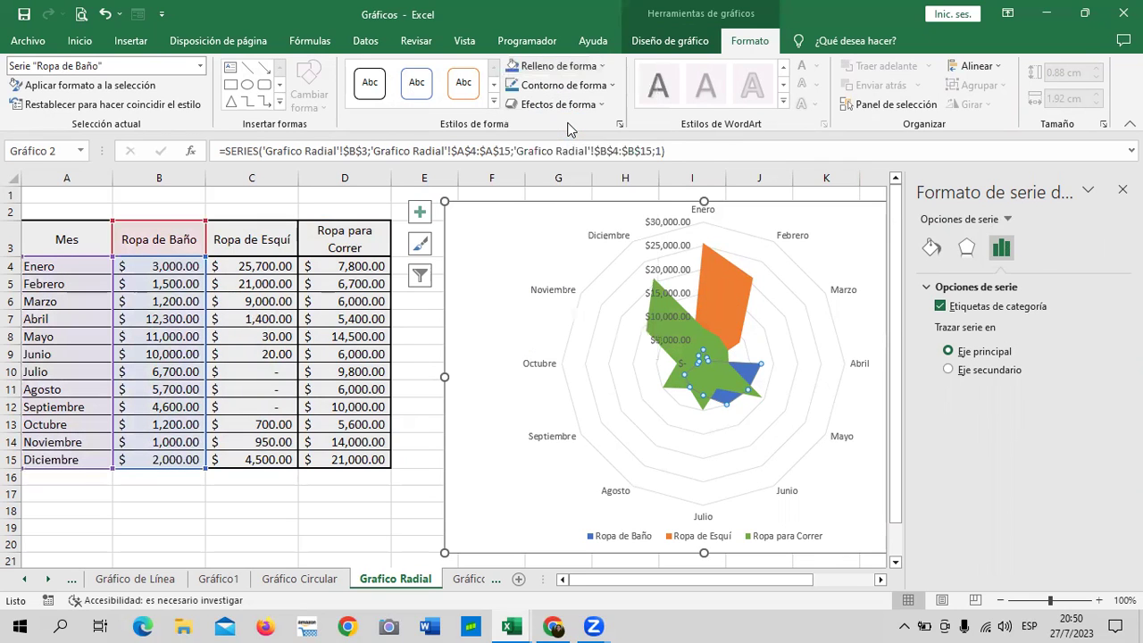
- Fill Ropa de Baño with cyan from the Estándar palette in Más colores de relleno
{"action": "left_click", "coordinate": [598, 66]}
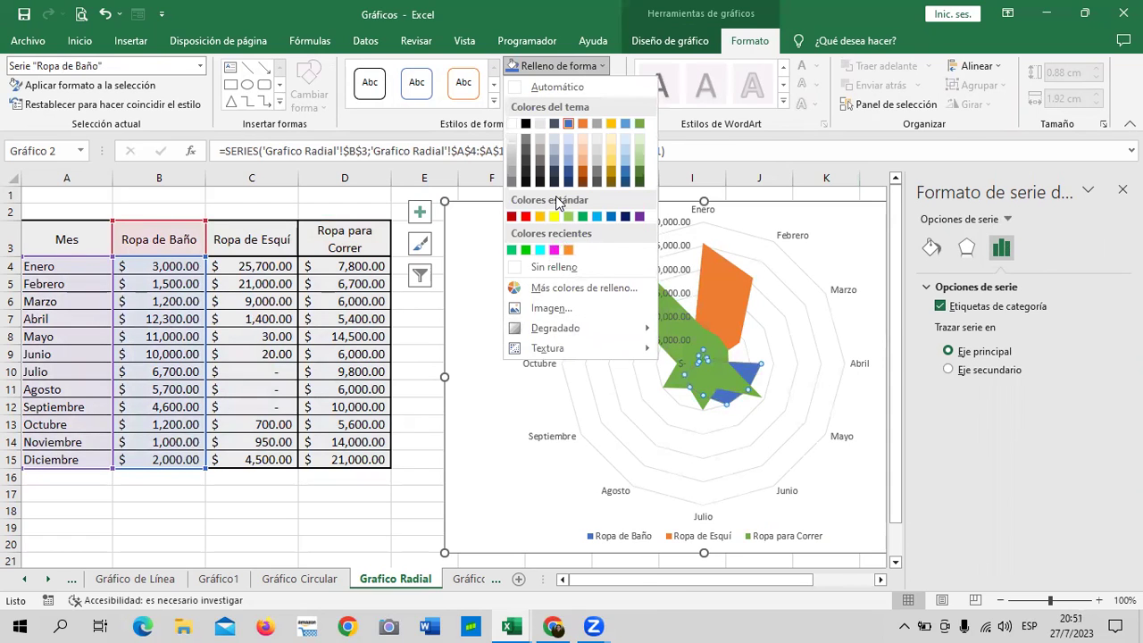
{"action": "left_click", "coordinate": [553, 288]}
{"action": "left_click", "coordinate": [550, 105]}
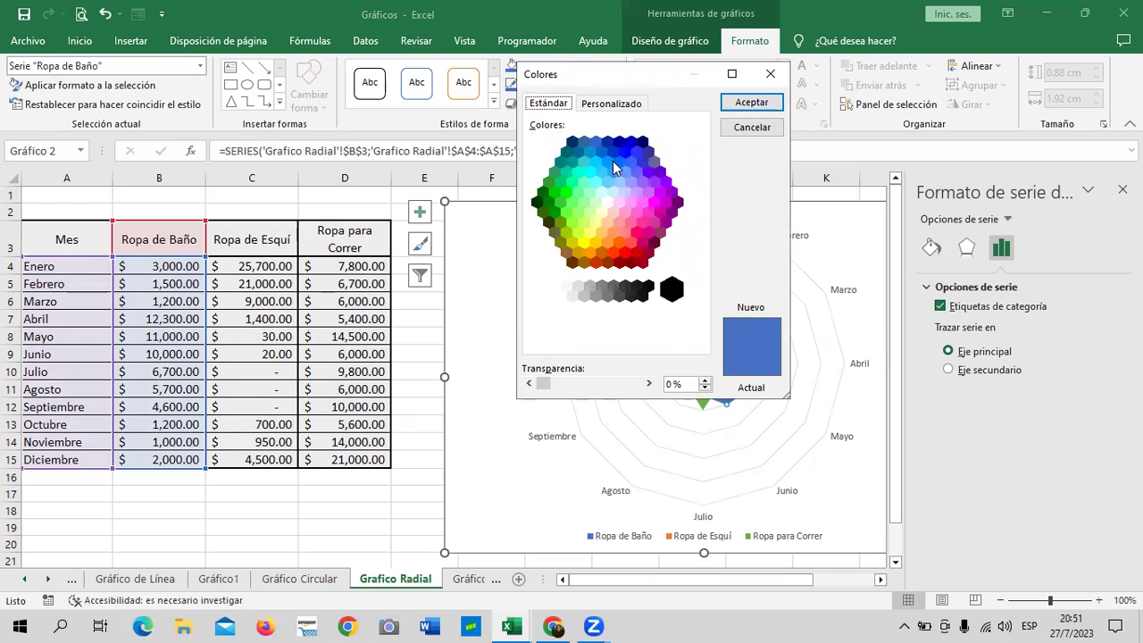
{"action": "left_click", "coordinate": [582, 184]}
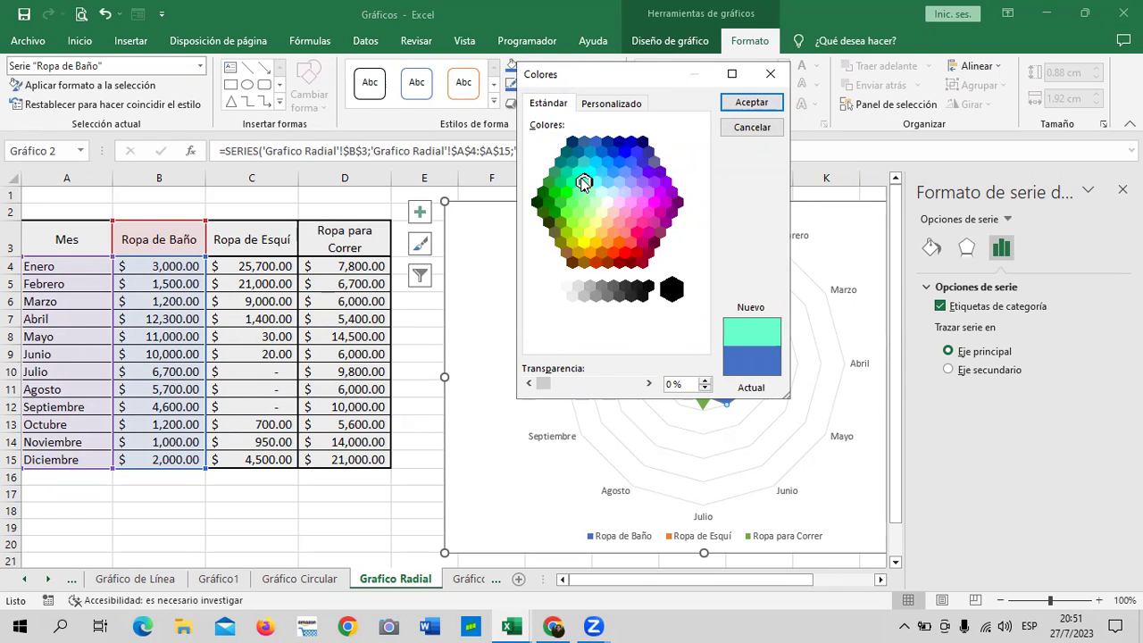
{"action": "left_click", "coordinate": [750, 102]}
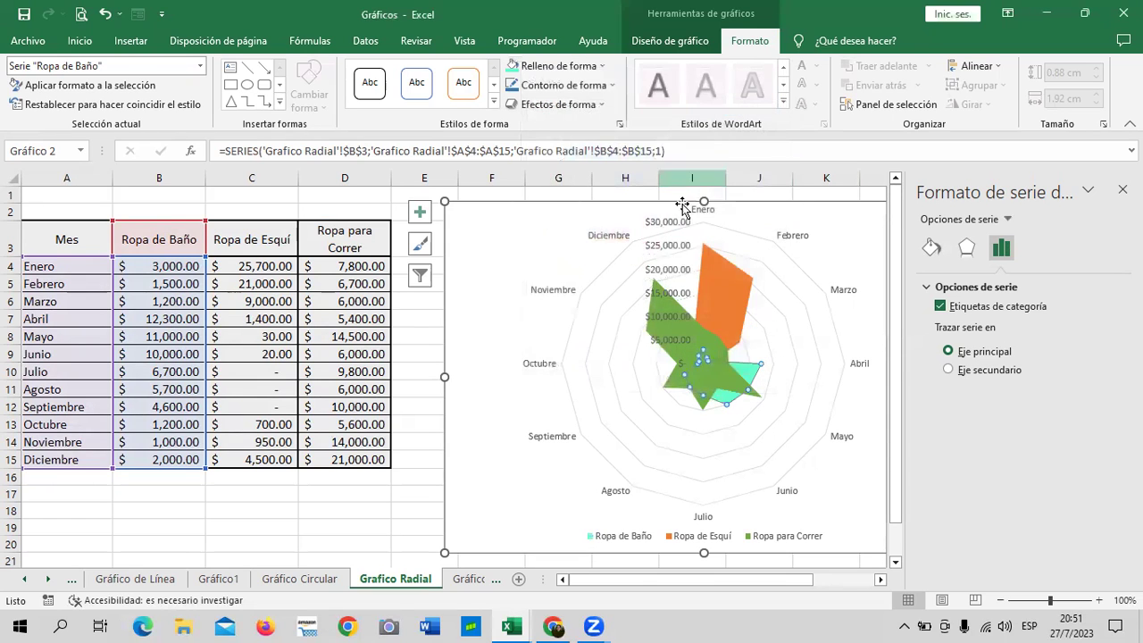
{"action": "left_click", "coordinate": [761, 437]}
{"action": "left_click", "coordinate": [735, 380]}
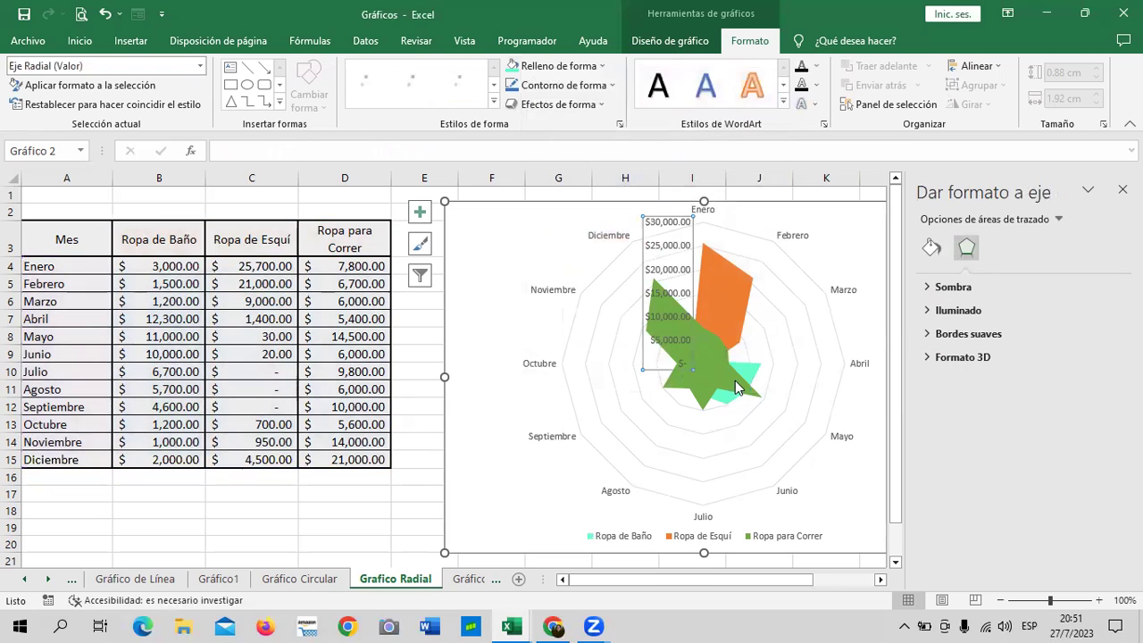
- Change the Ropa de Esquí series fill to red using More Fill Colors
{"action": "left_click", "coordinate": [726, 304]}
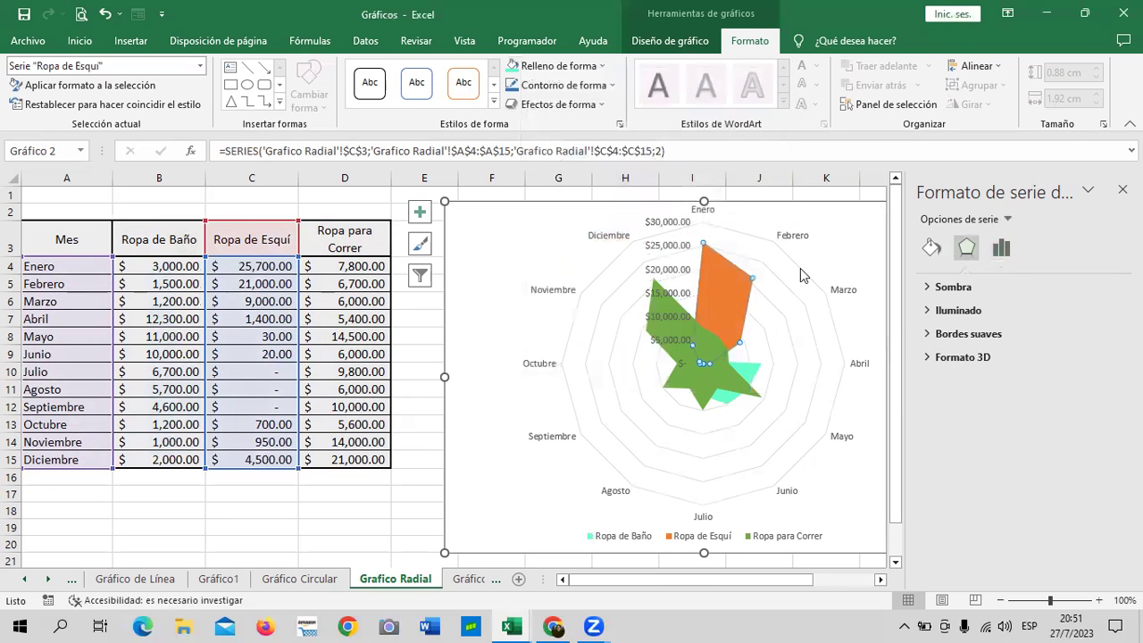
{"action": "left_click", "coordinate": [602, 67]}
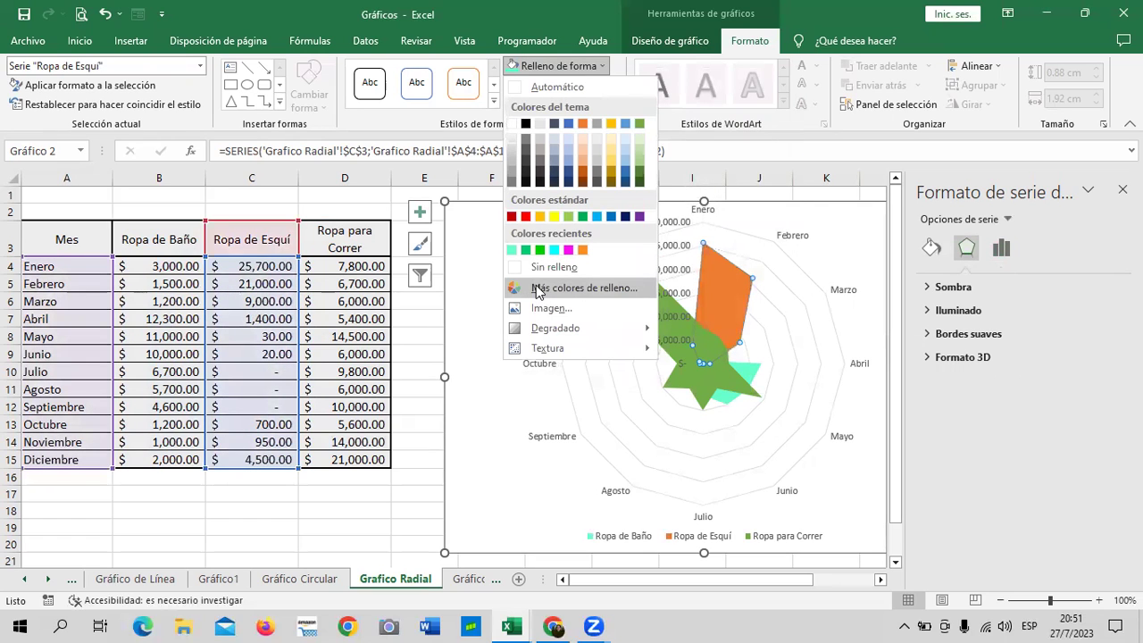
{"action": "left_click", "coordinate": [580, 287]}
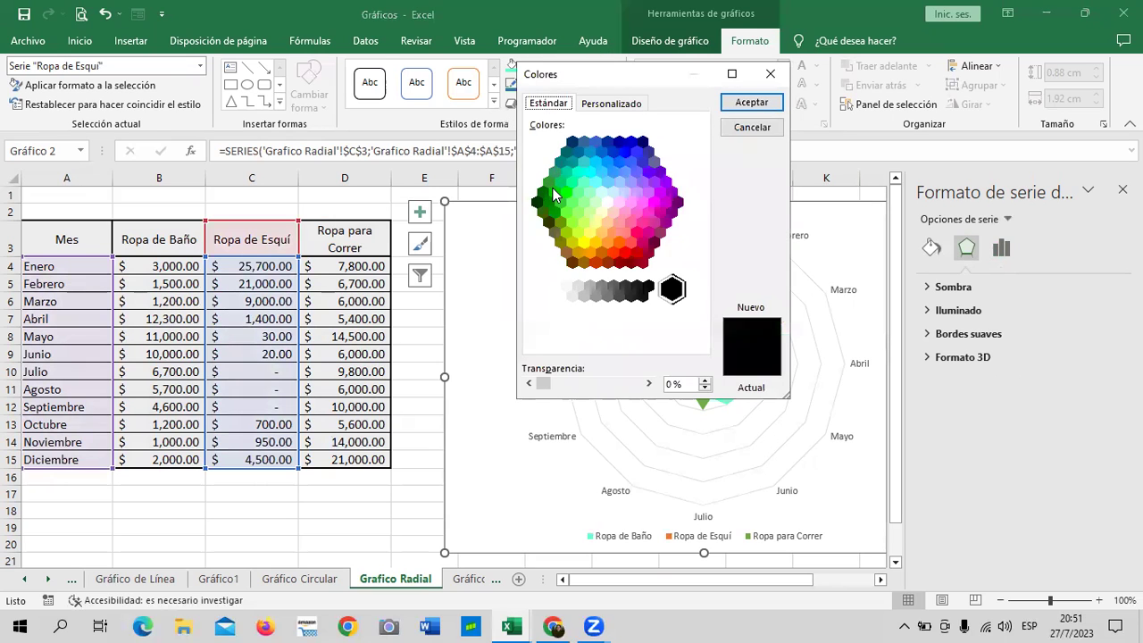
{"action": "left_click", "coordinate": [628, 255]}
{"action": "left_click", "coordinate": [752, 102]}
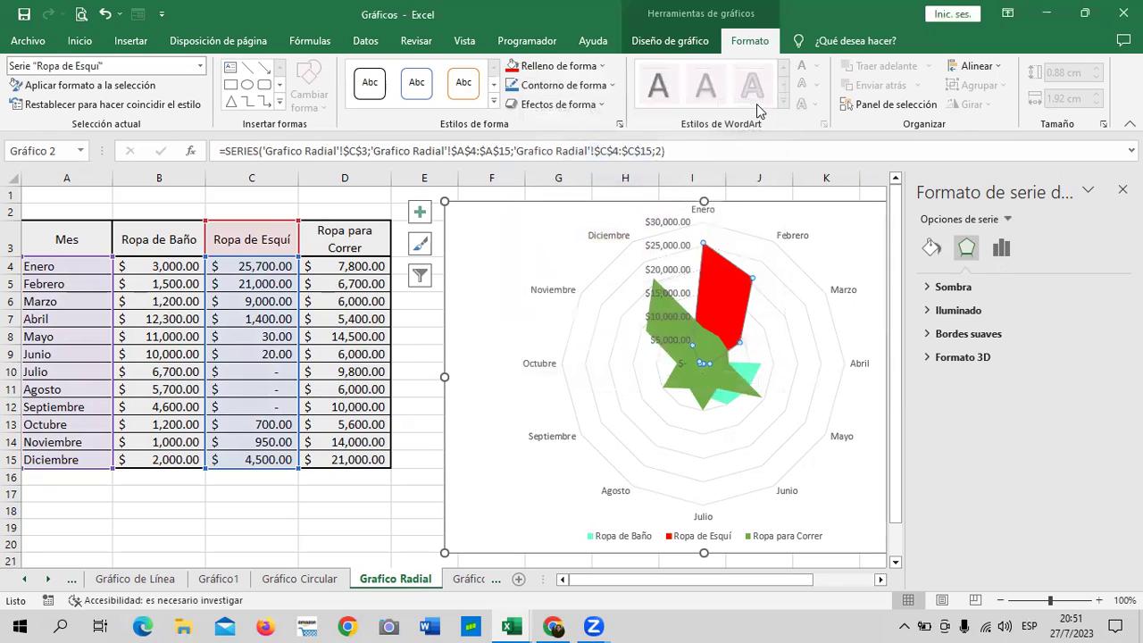
- Close the shape format pane and reselect the whole radar chart area
{"action": "left_click", "coordinate": [726, 398]}
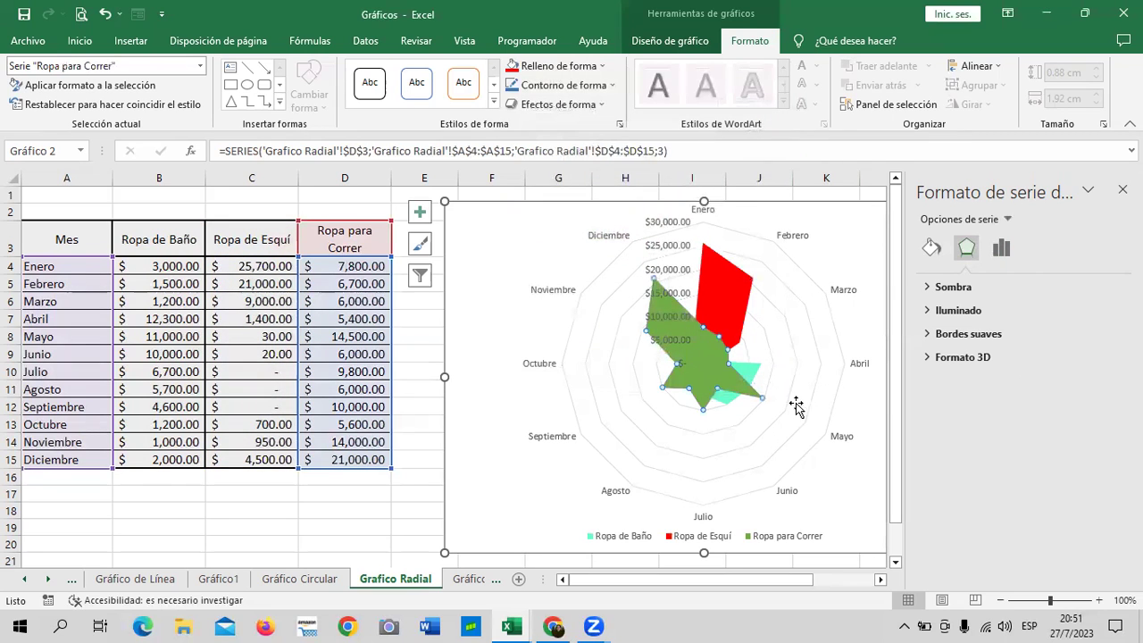
{"action": "left_click", "coordinate": [400, 512]}
{"action": "left_click", "coordinate": [1123, 189]}
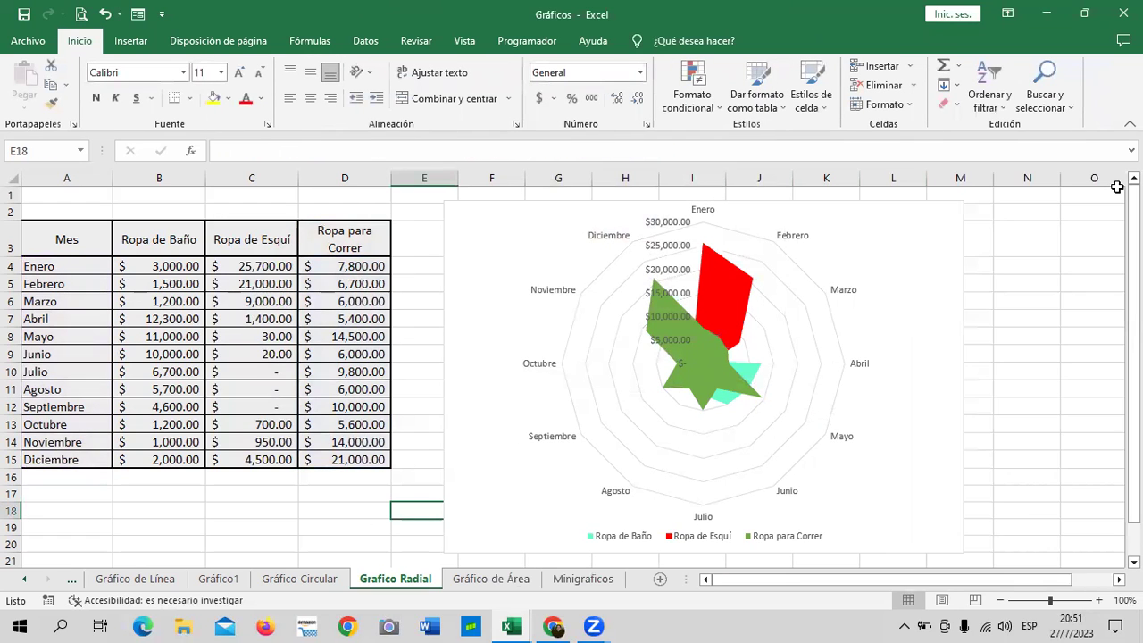
{"action": "left_click", "coordinate": [1031, 362]}
{"action": "left_click", "coordinate": [925, 294]}
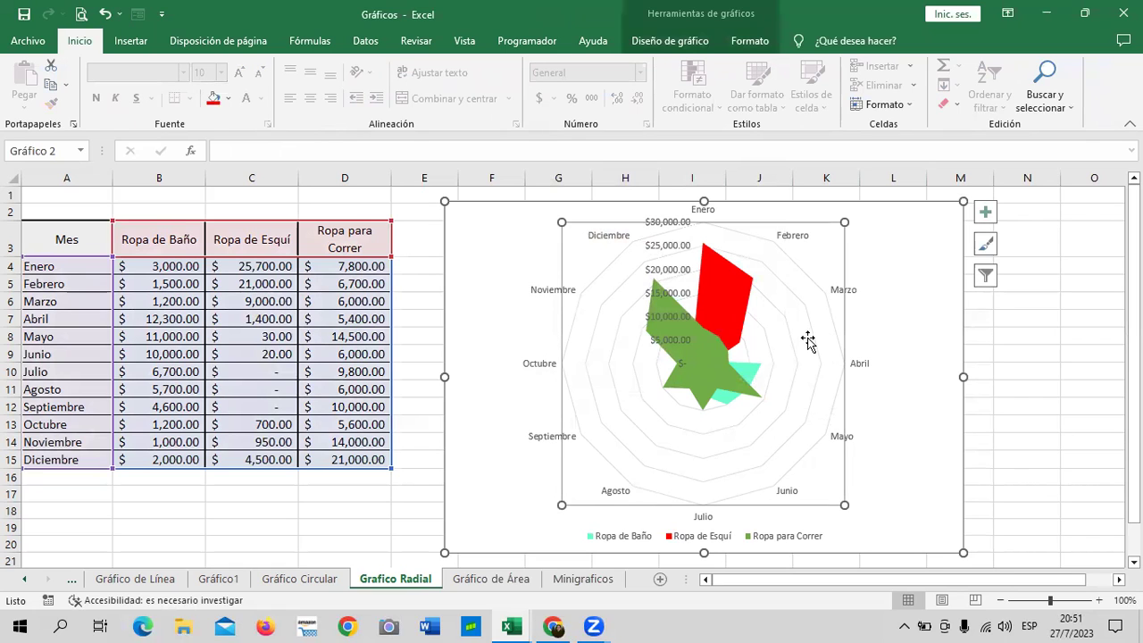
{"action": "left_click", "coordinate": [898, 269]}
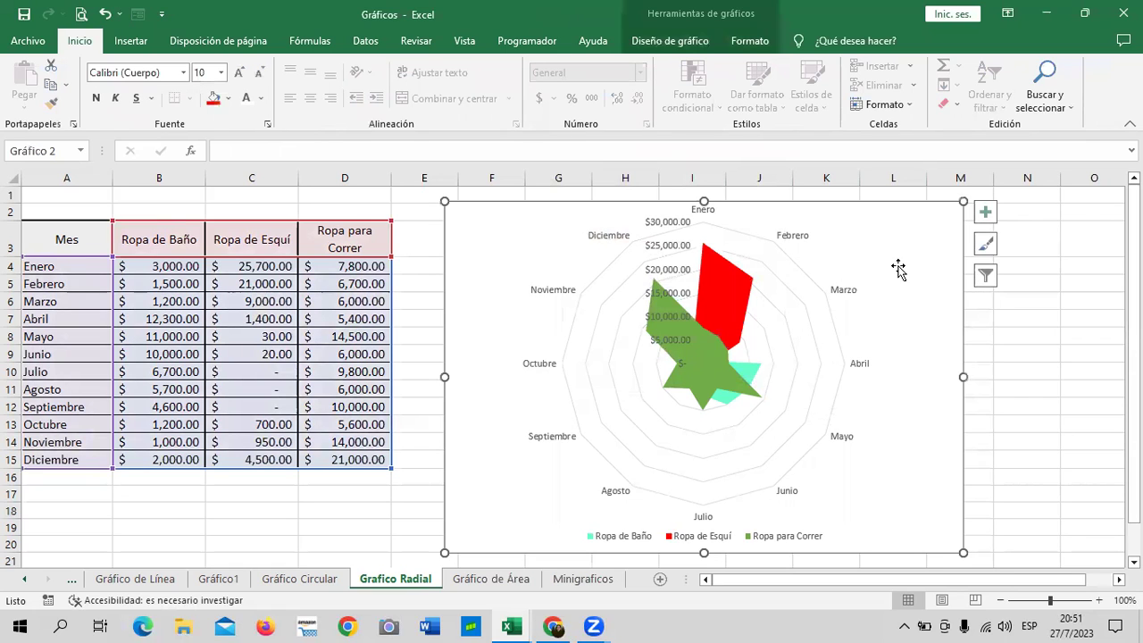
{"action": "left_click", "coordinate": [670, 41]}
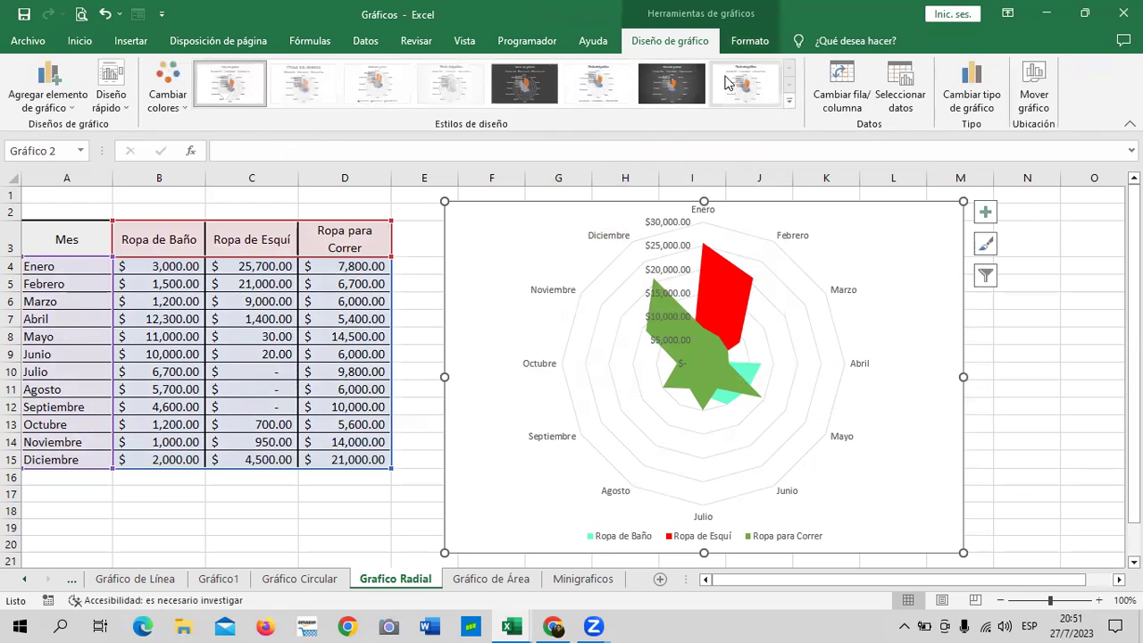
- Apply the dark Estilo 5 chart style and fill the chart area solid black
{"action": "left_click", "coordinate": [539, 85]}
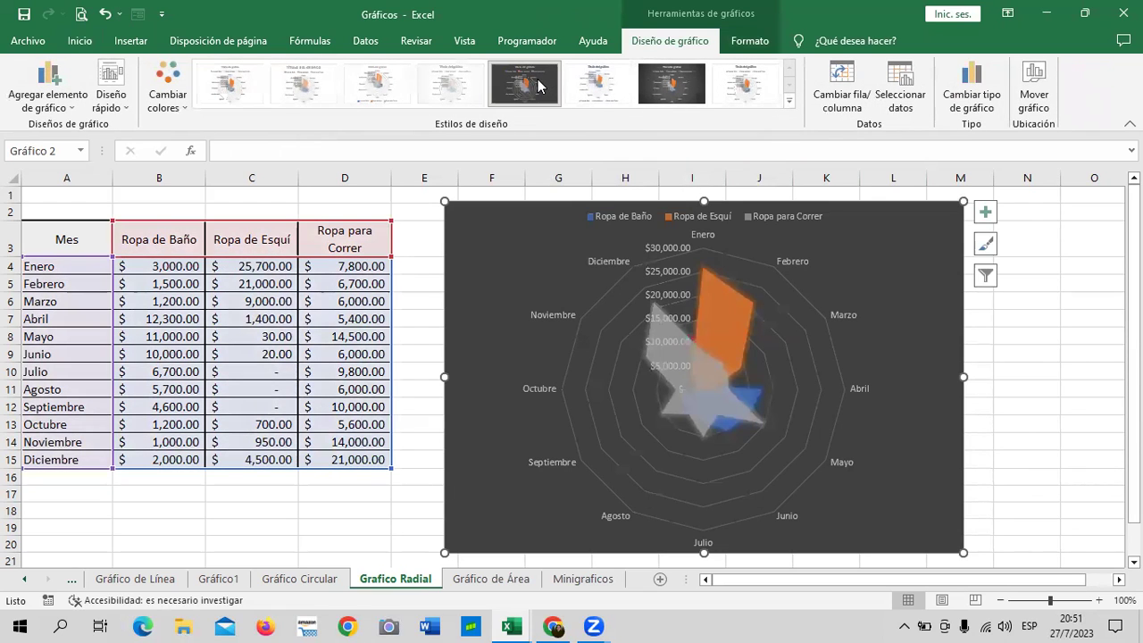
{"action": "left_click", "coordinate": [790, 105]}
{"action": "left_click", "coordinate": [751, 41]}
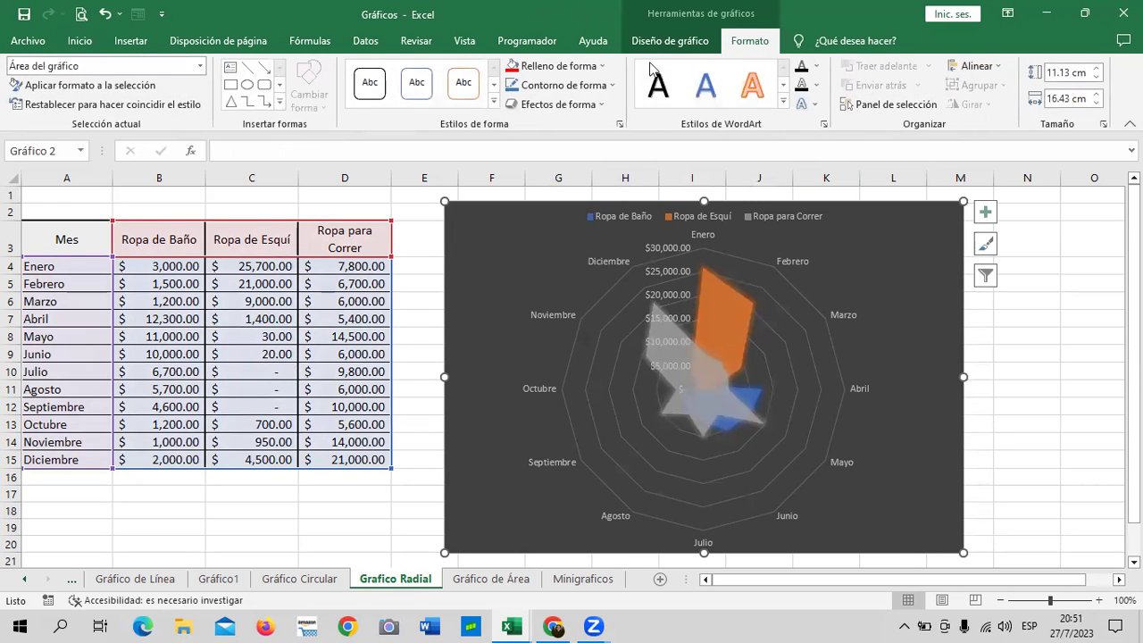
{"action": "left_click", "coordinate": [604, 67]}
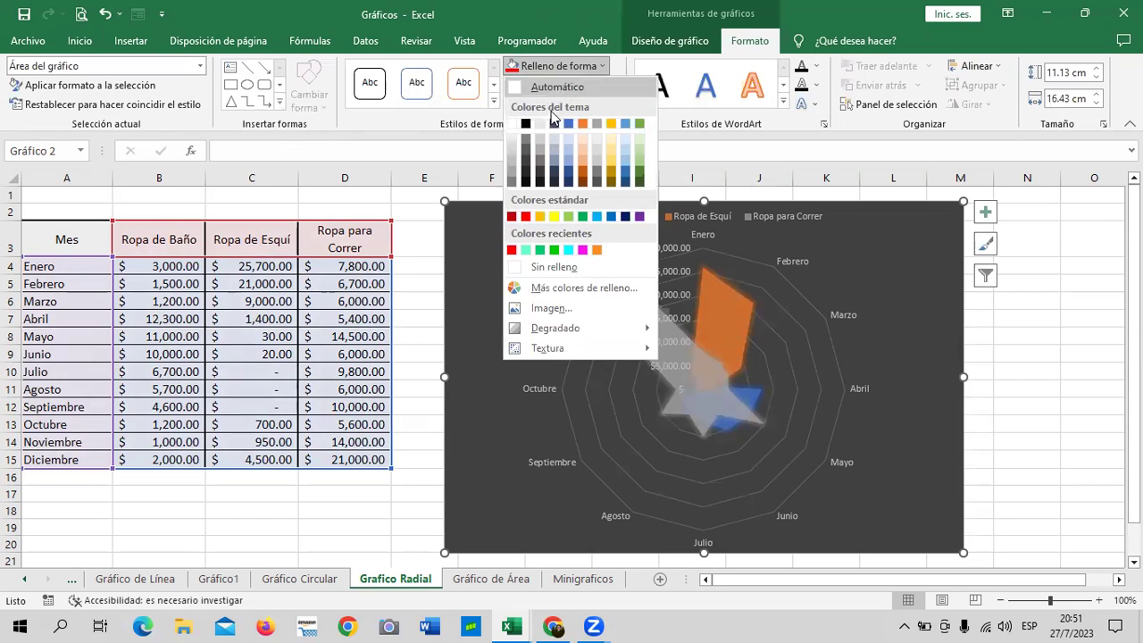
{"action": "left_click", "coordinate": [525, 122]}
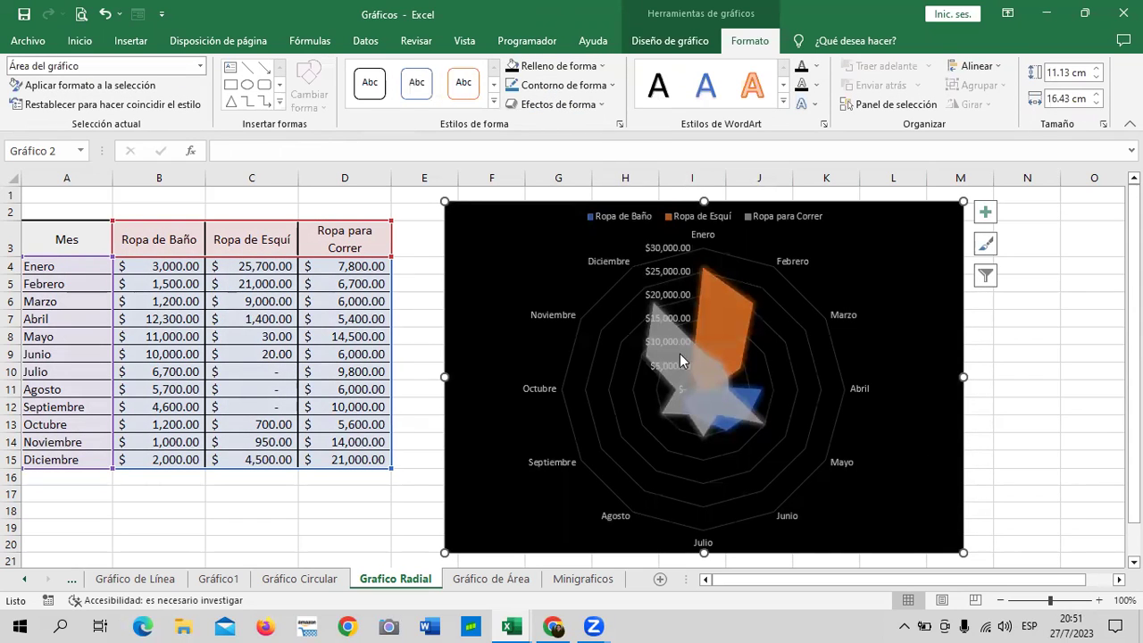
{"action": "left_click", "coordinate": [728, 348]}
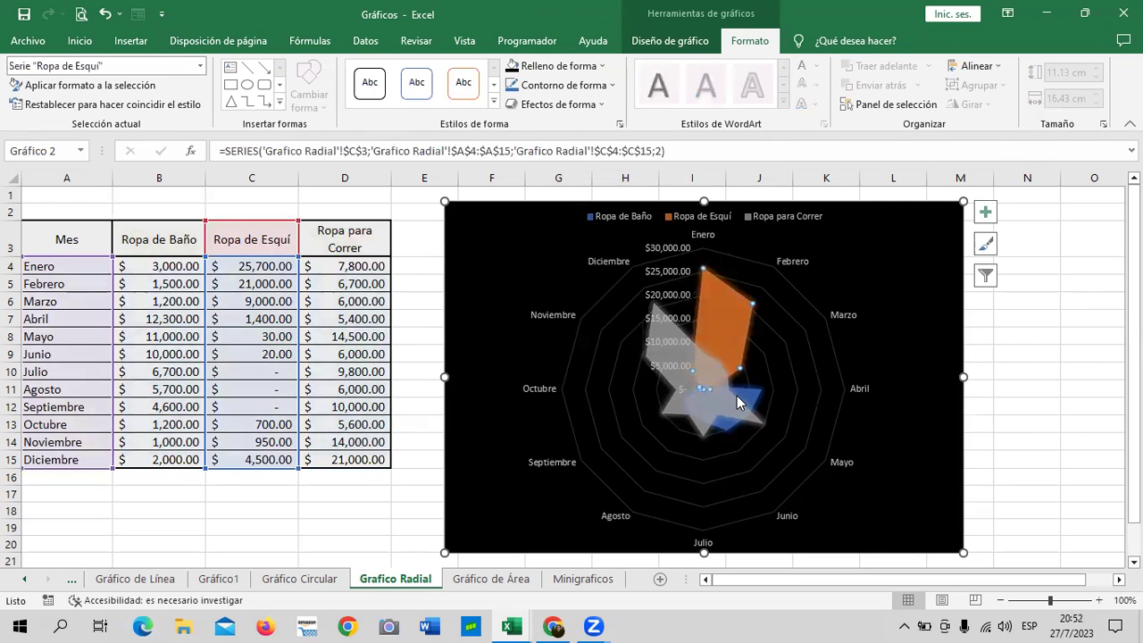
{"action": "left_click", "coordinate": [743, 392]}
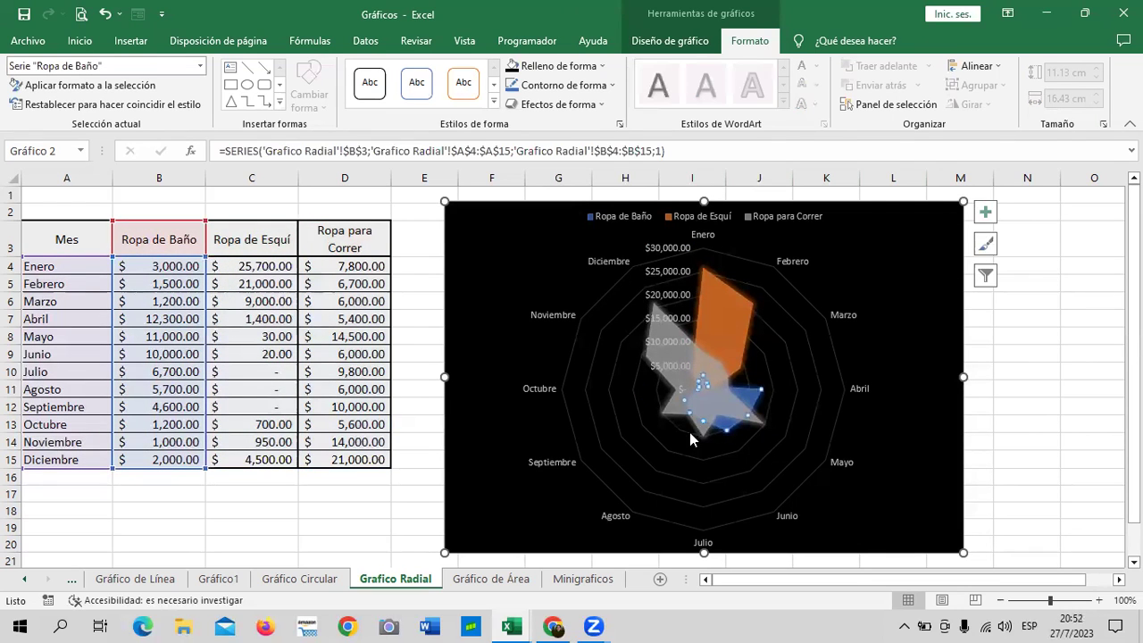
{"action": "left_click", "coordinate": [920, 460]}
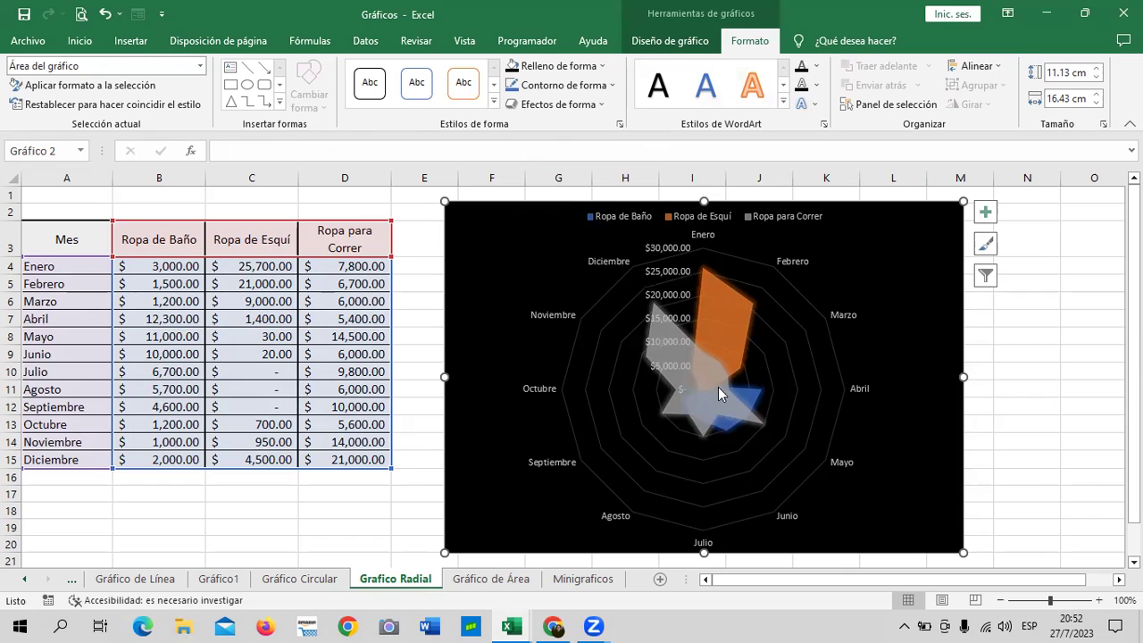
{"action": "left_click", "coordinate": [735, 302]}
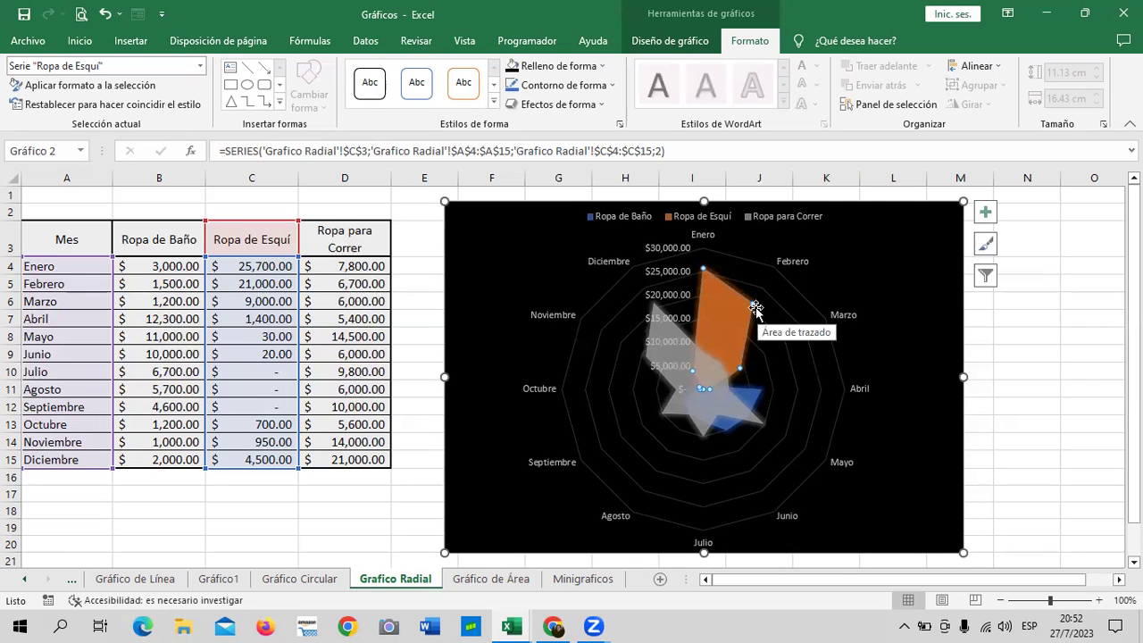
{"action": "left_click", "coordinate": [777, 263]}
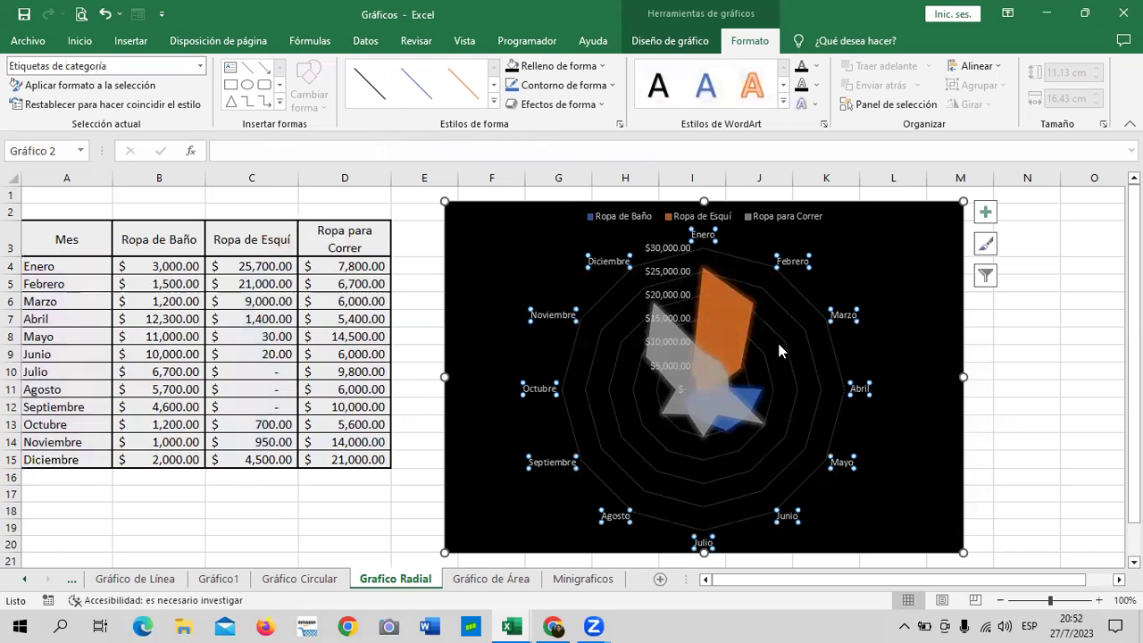
{"action": "left_click", "coordinate": [936, 452]}
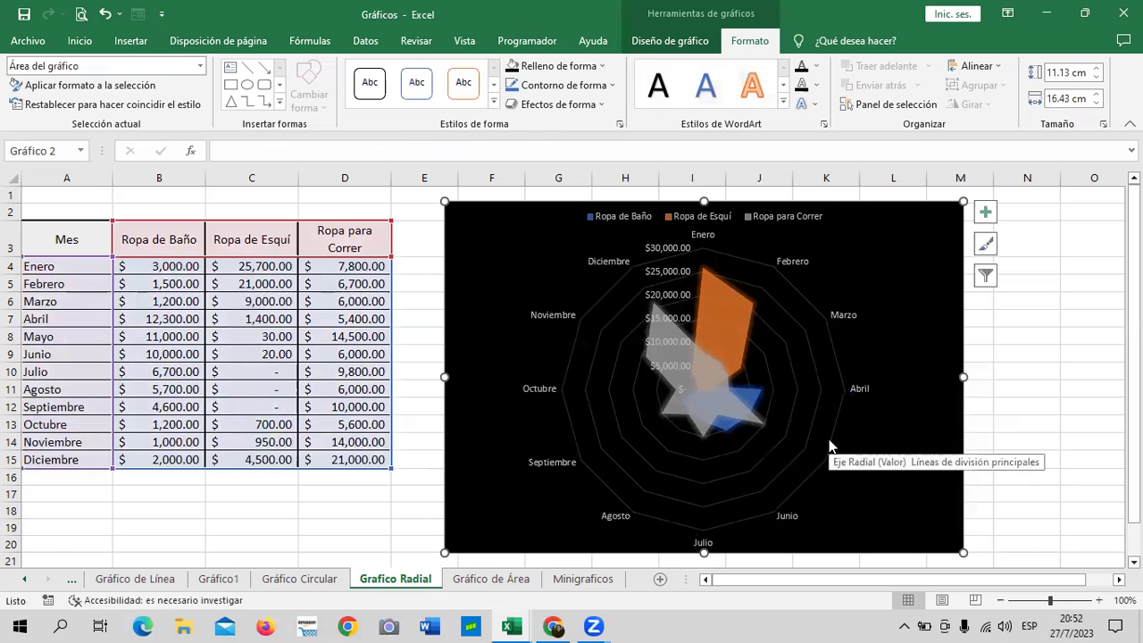
{"action": "left_click", "coordinate": [723, 421]}
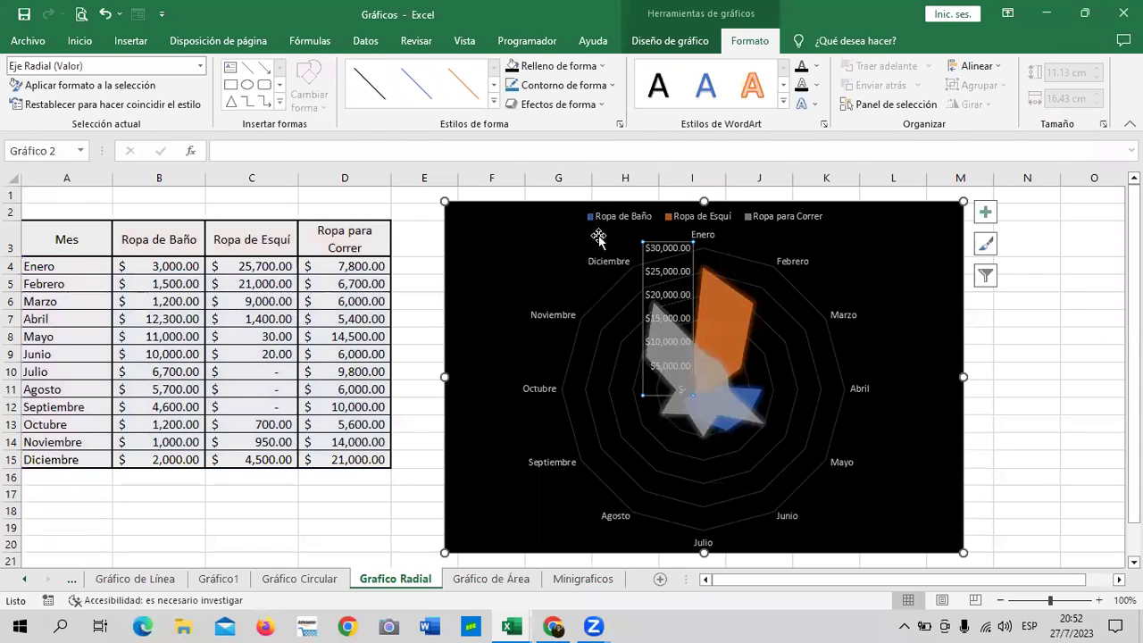
{"action": "left_click", "coordinate": [609, 218]}
{"action": "left_click", "coordinate": [749, 396]}
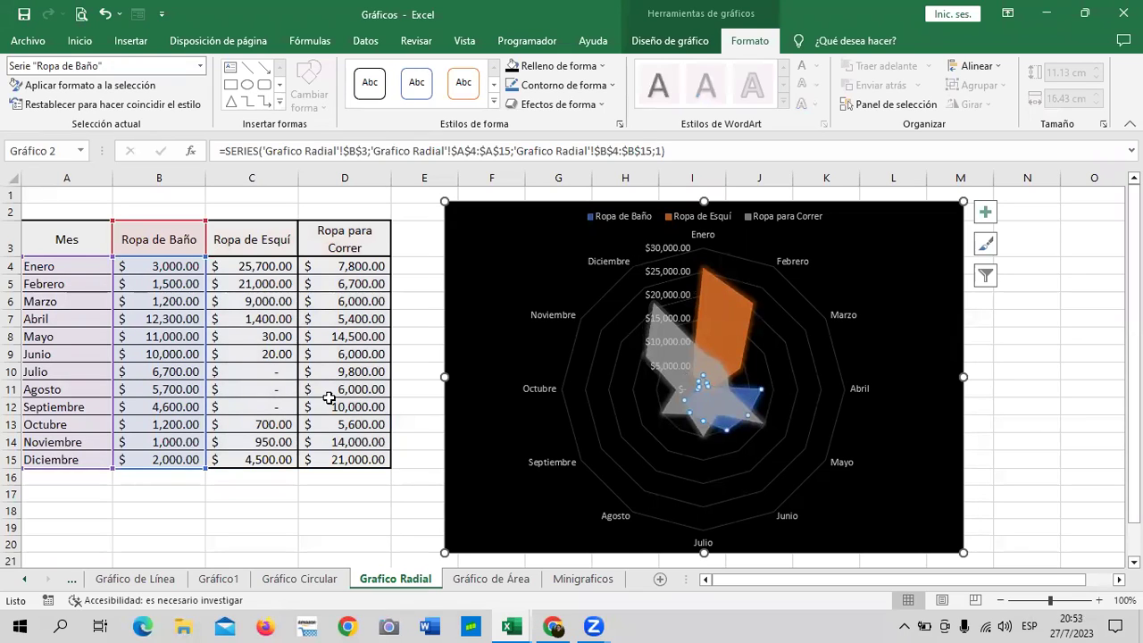
- Filter the radar chart to plot only the Ropa de Baño series
{"action": "left_click", "coordinate": [985, 276]}
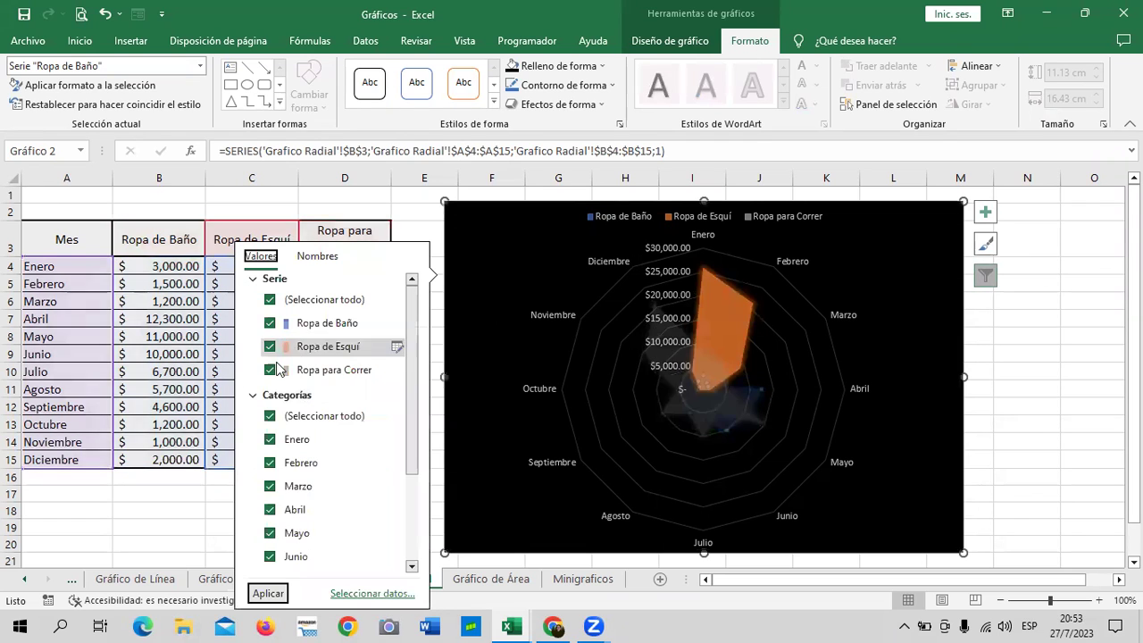
{"action": "left_click", "coordinate": [258, 280]}
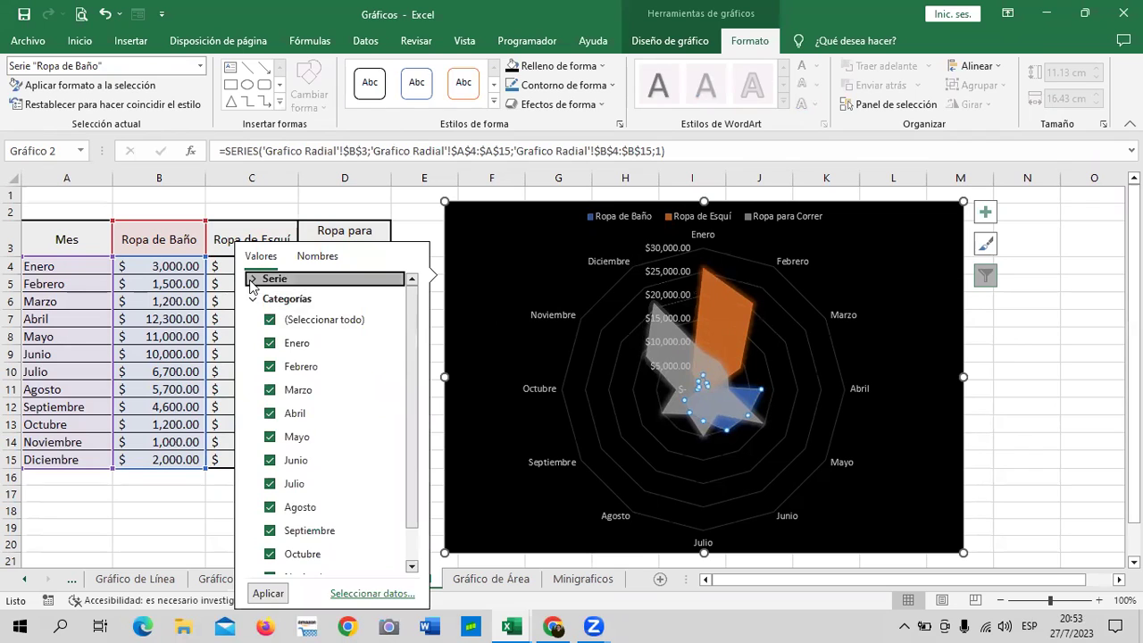
{"action": "left_click", "coordinate": [257, 280]}
{"action": "left_click", "coordinate": [284, 301]}
{"action": "left_click", "coordinate": [277, 323]}
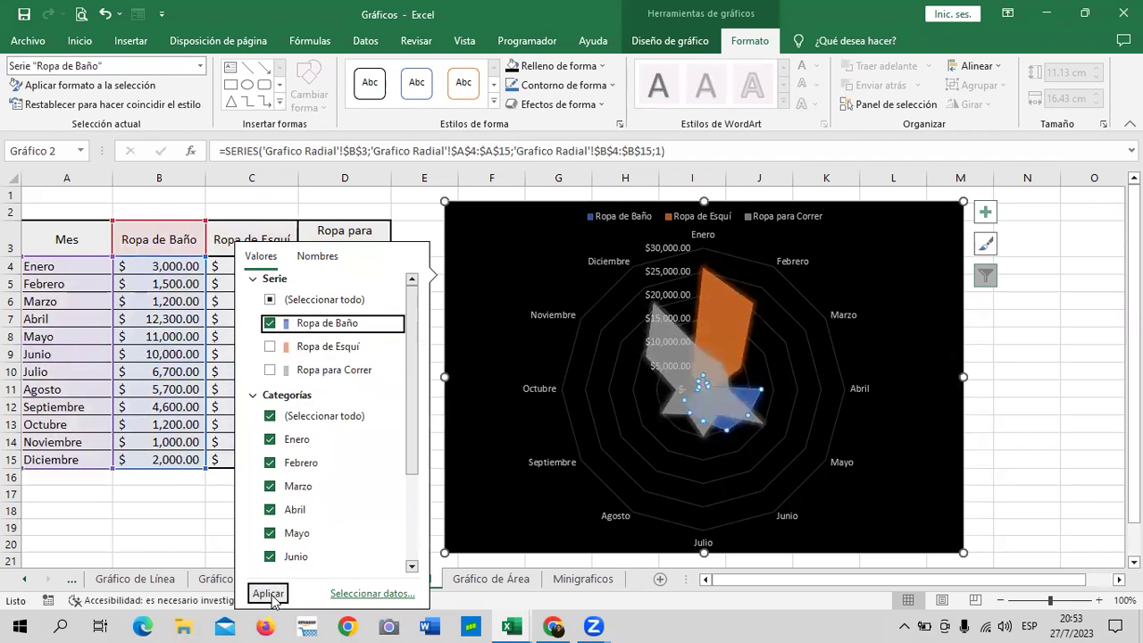
{"action": "left_click", "coordinate": [268, 593]}
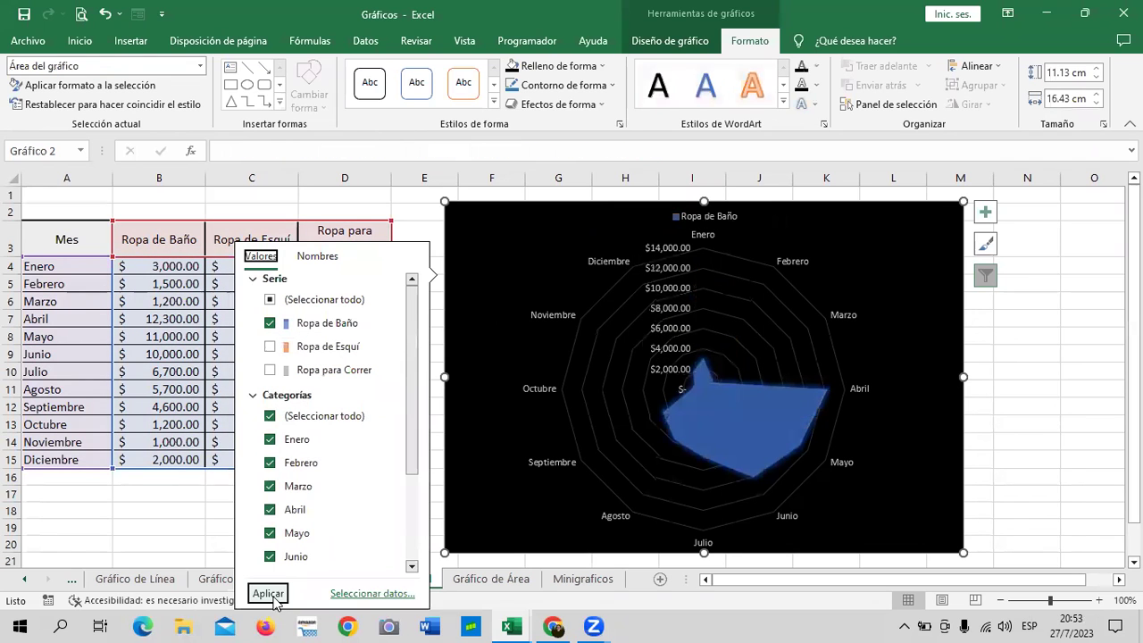
{"action": "left_click", "coordinate": [1095, 390]}
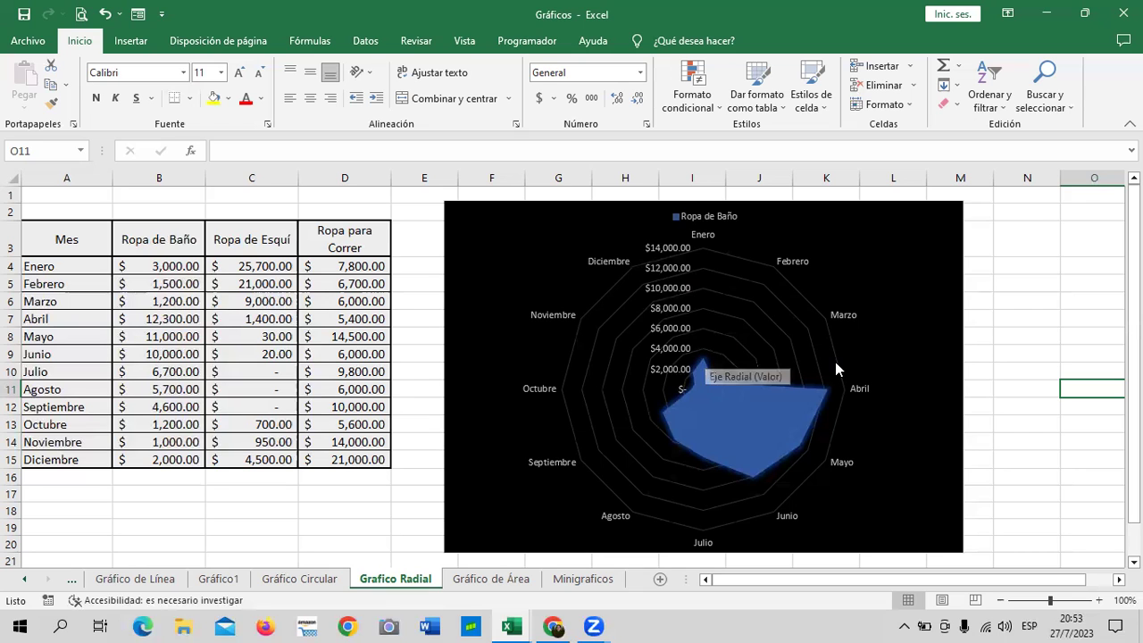
{"action": "left_click", "coordinate": [714, 419]}
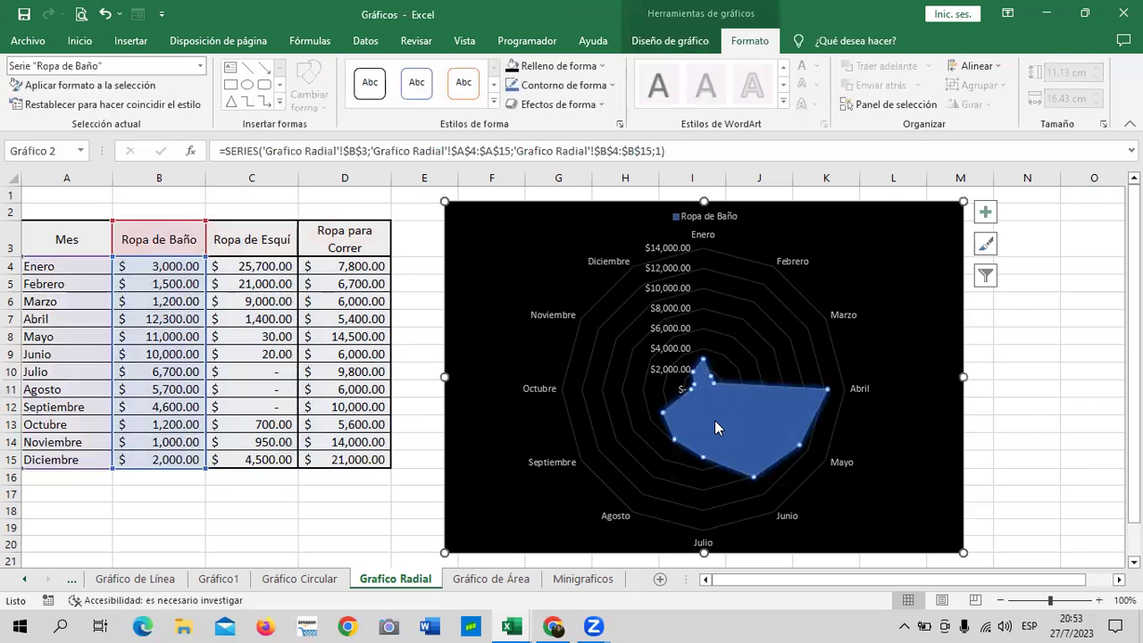
- Add a chart title, keep the gridlines, and leave data labels off
{"action": "left_click", "coordinate": [985, 217]}
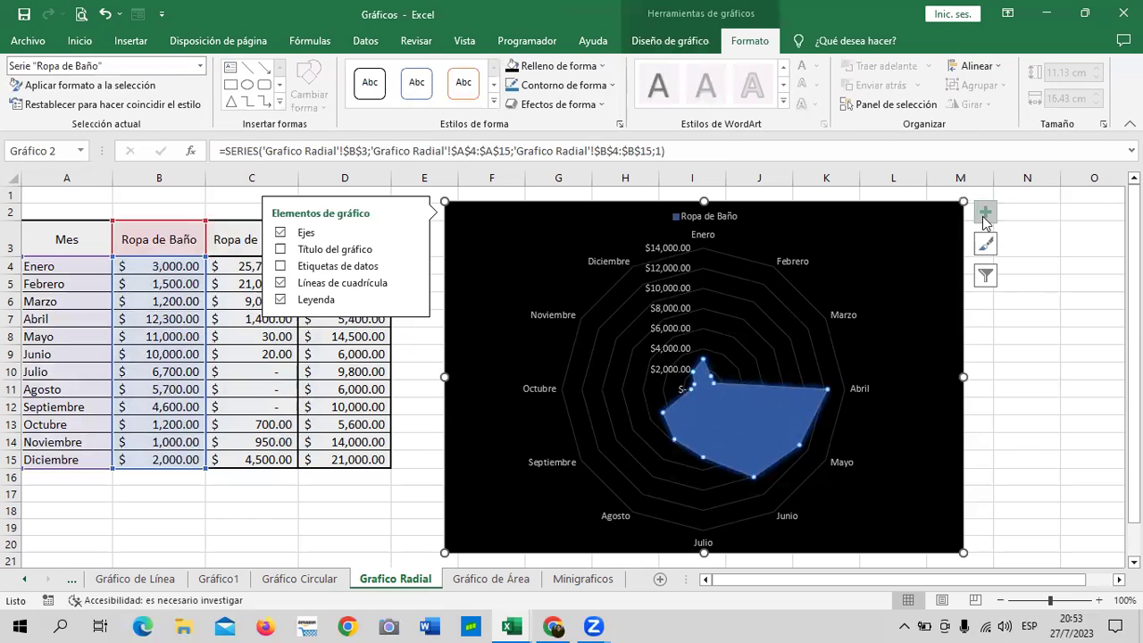
{"action": "left_click", "coordinate": [280, 266]}
{"action": "left_click", "coordinate": [280, 249]}
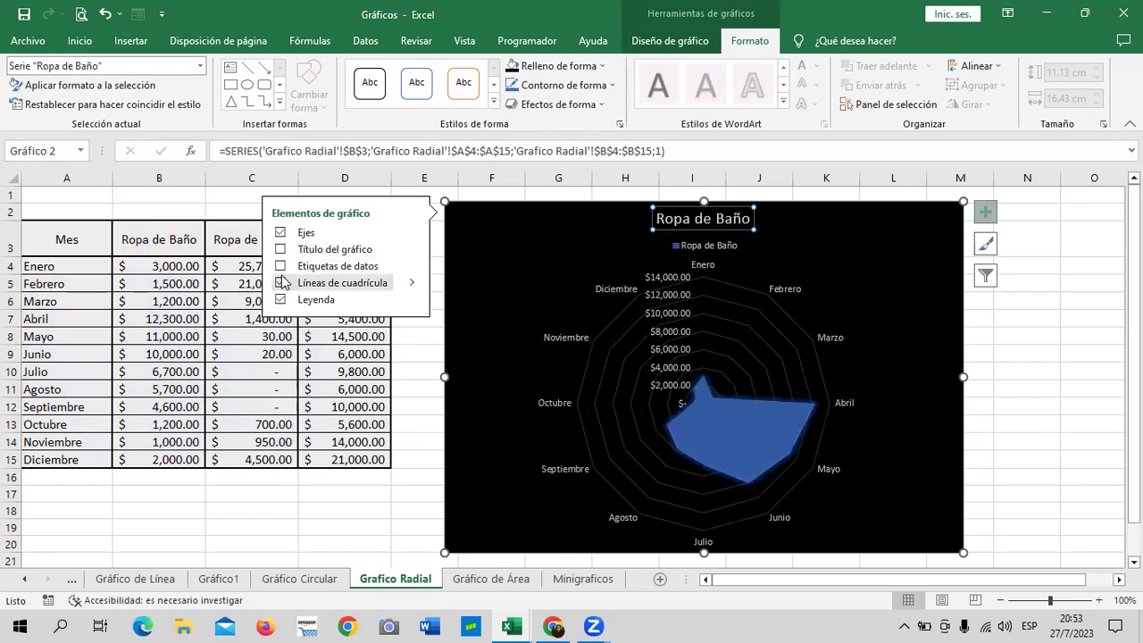
{"action": "left_click", "coordinate": [281, 266]}
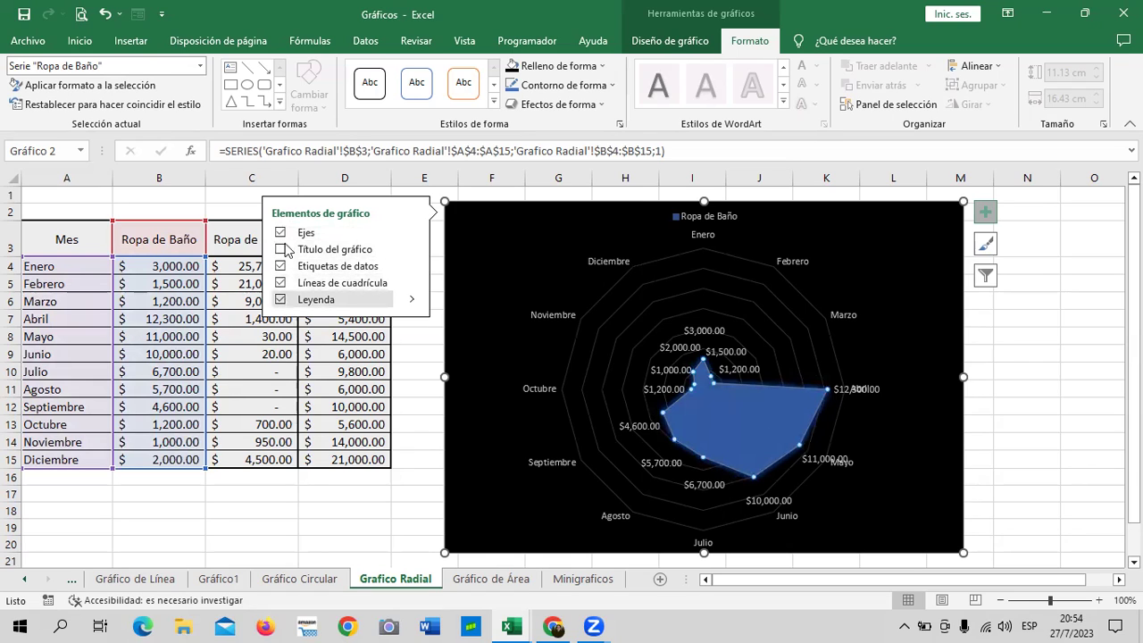
{"action": "left_click", "coordinate": [282, 283]}
{"action": "left_click", "coordinate": [285, 284]}
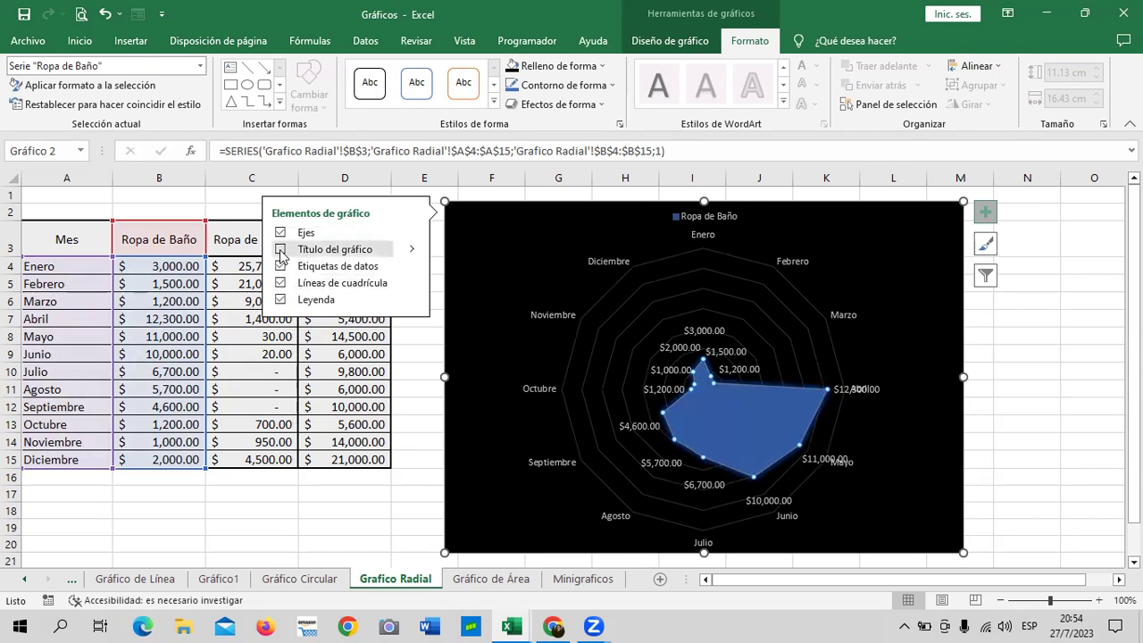
{"action": "left_click", "coordinate": [281, 250]}
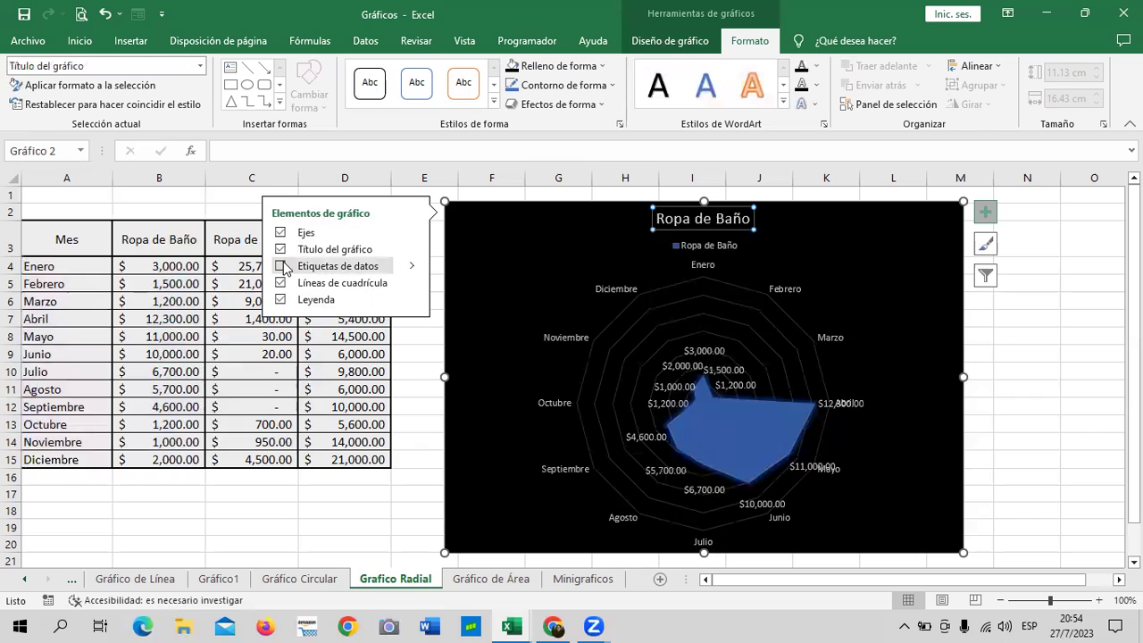
{"action": "left_click", "coordinate": [280, 266]}
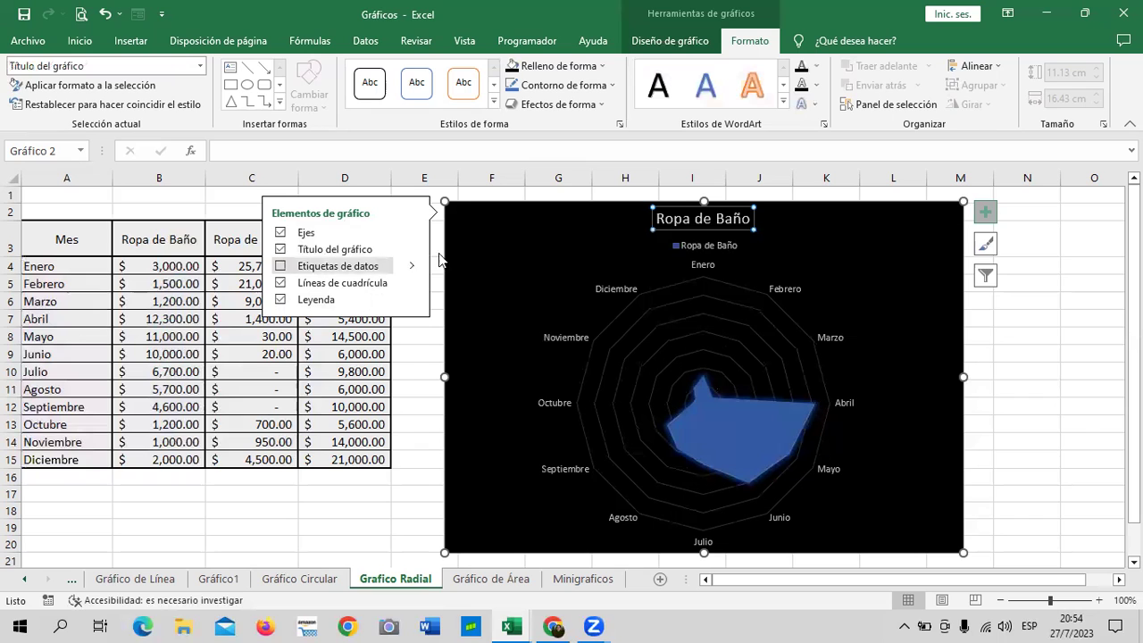
{"action": "left_click", "coordinate": [984, 278]}
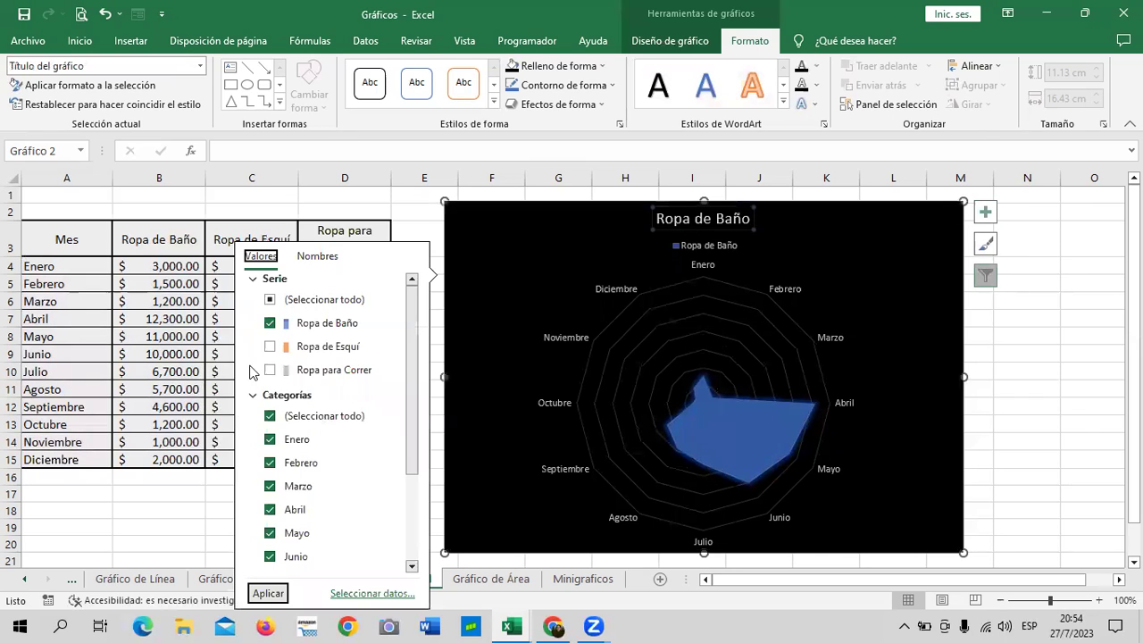
- Filter the radar chart to show only the Ropa de Esquí series
{"action": "left_click", "coordinate": [270, 370]}
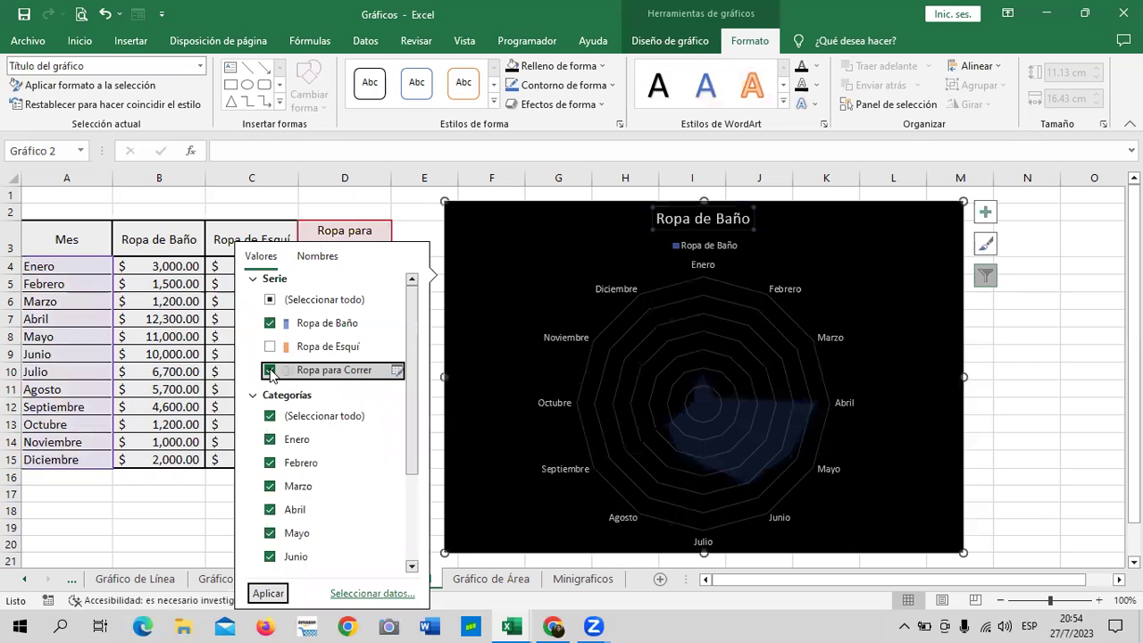
{"action": "left_click", "coordinate": [269, 300]}
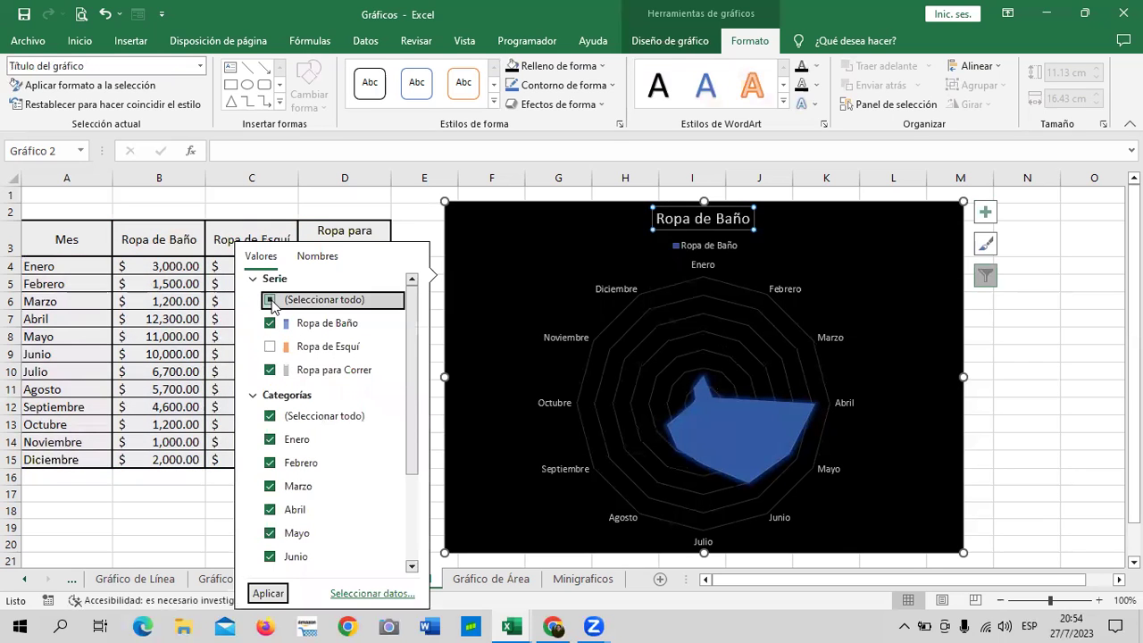
{"action": "left_click", "coordinate": [269, 347]}
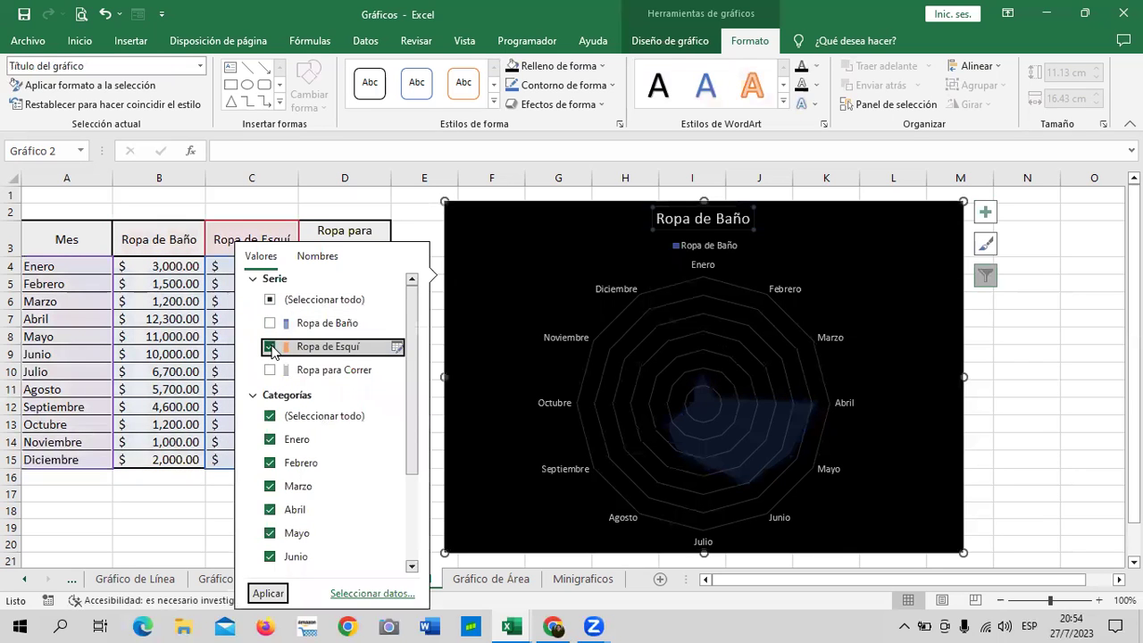
{"action": "left_click", "coordinate": [268, 594]}
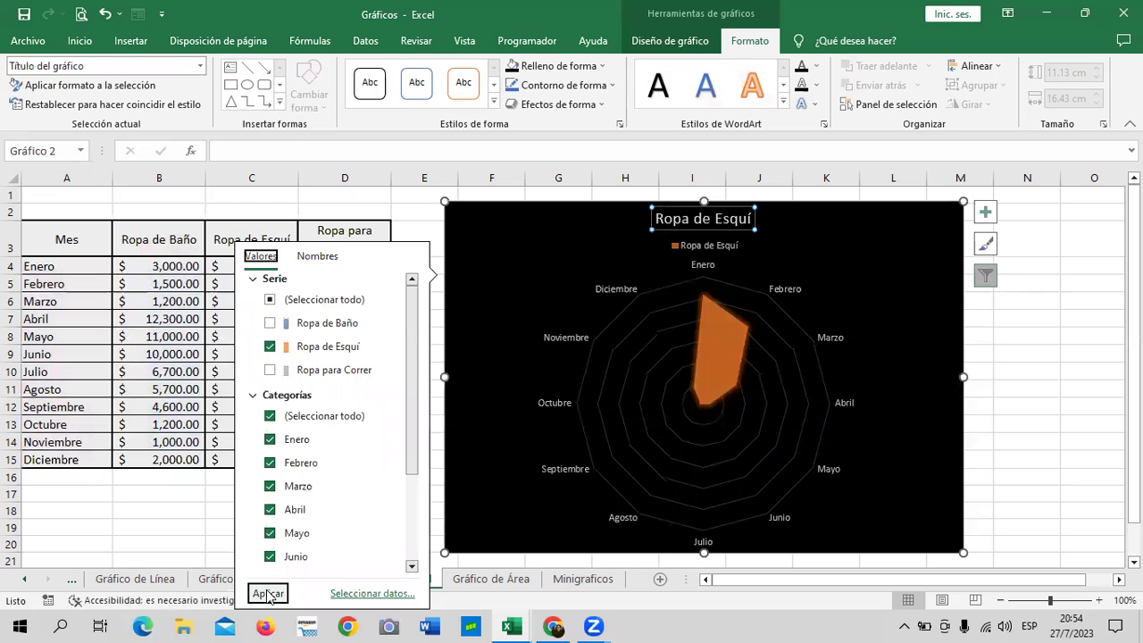
- Reopen the chart filter and open the Seleccionar datos source settings
{"action": "left_click", "coordinate": [270, 301]}
{"action": "left_click", "coordinate": [270, 301]}
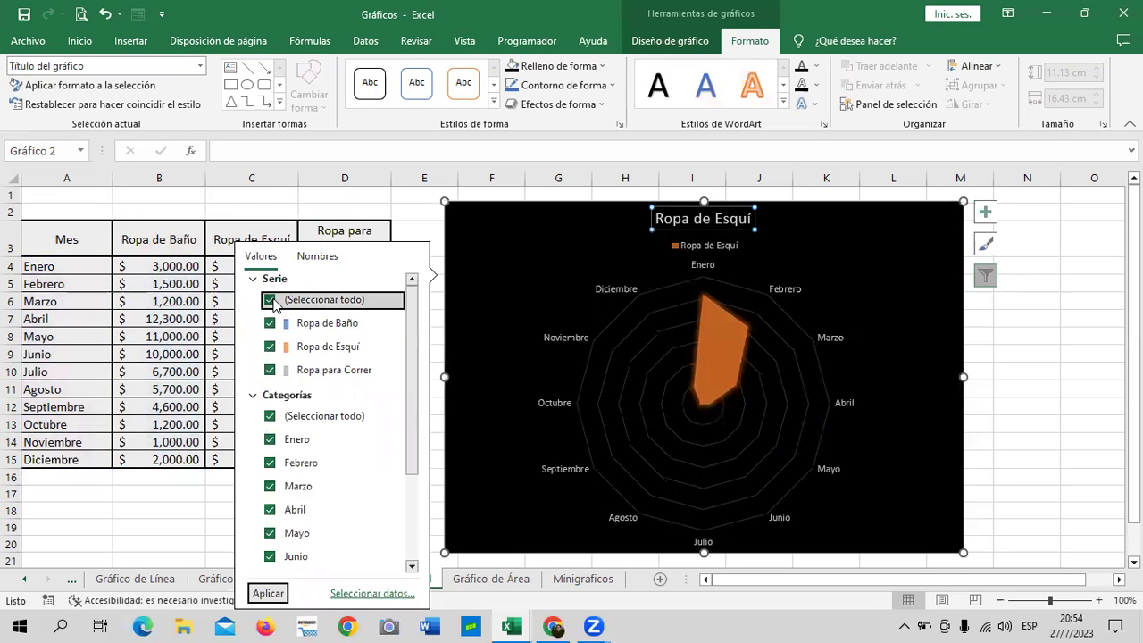
{"action": "left_click", "coordinate": [1068, 366]}
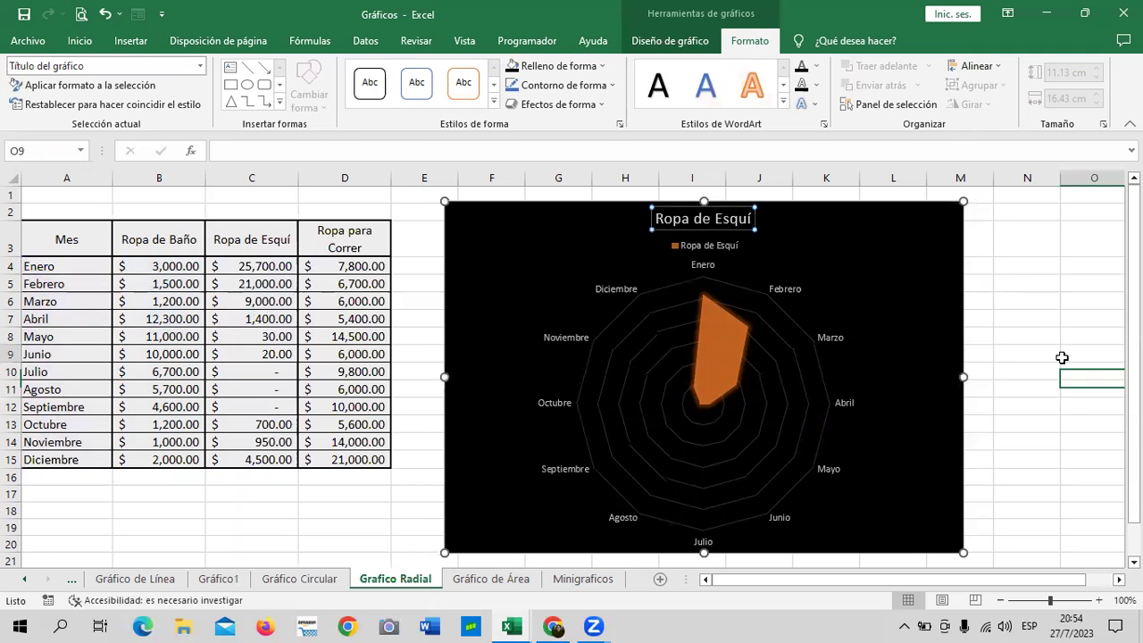
{"action": "left_click", "coordinate": [743, 344]}
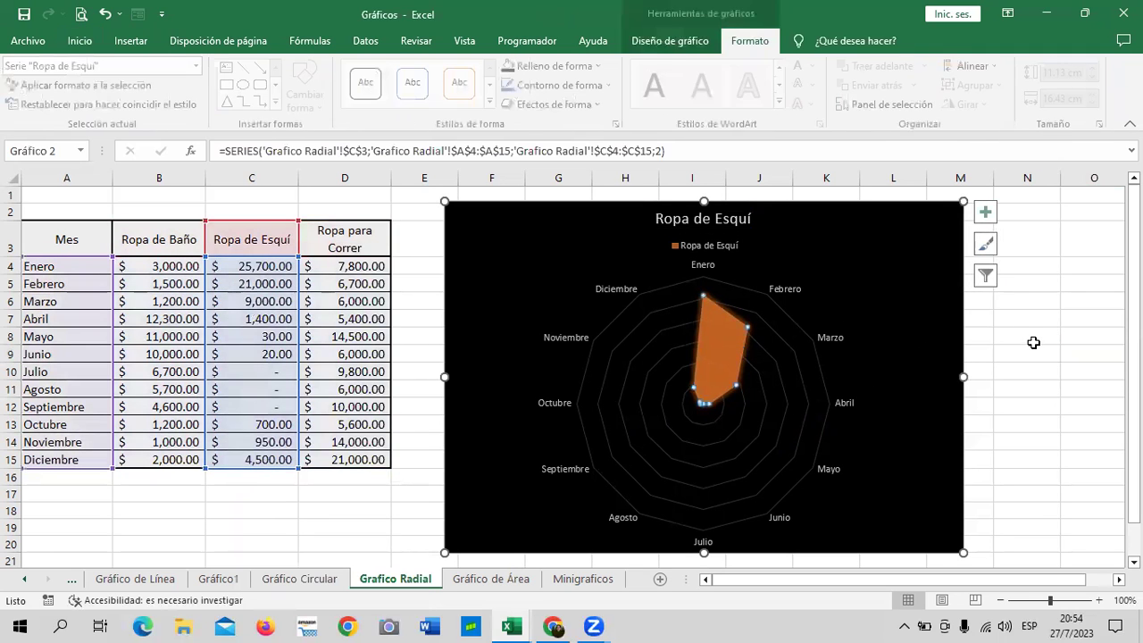
{"action": "left_click", "coordinate": [985, 275]}
{"action": "left_click", "coordinate": [271, 300]}
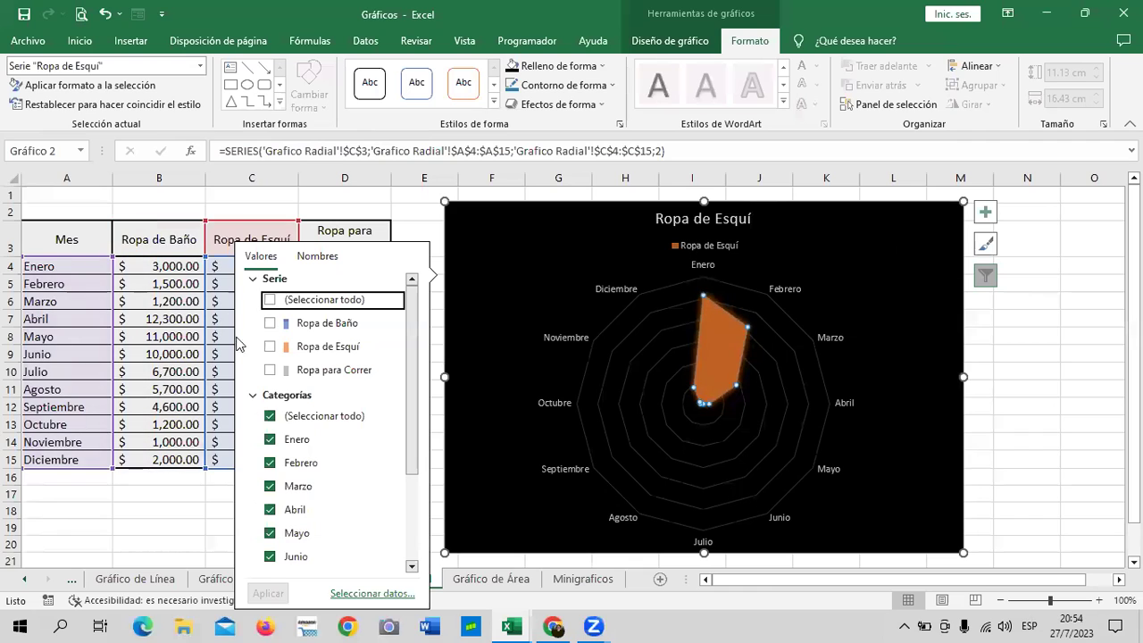
{"action": "left_click", "coordinate": [270, 300]}
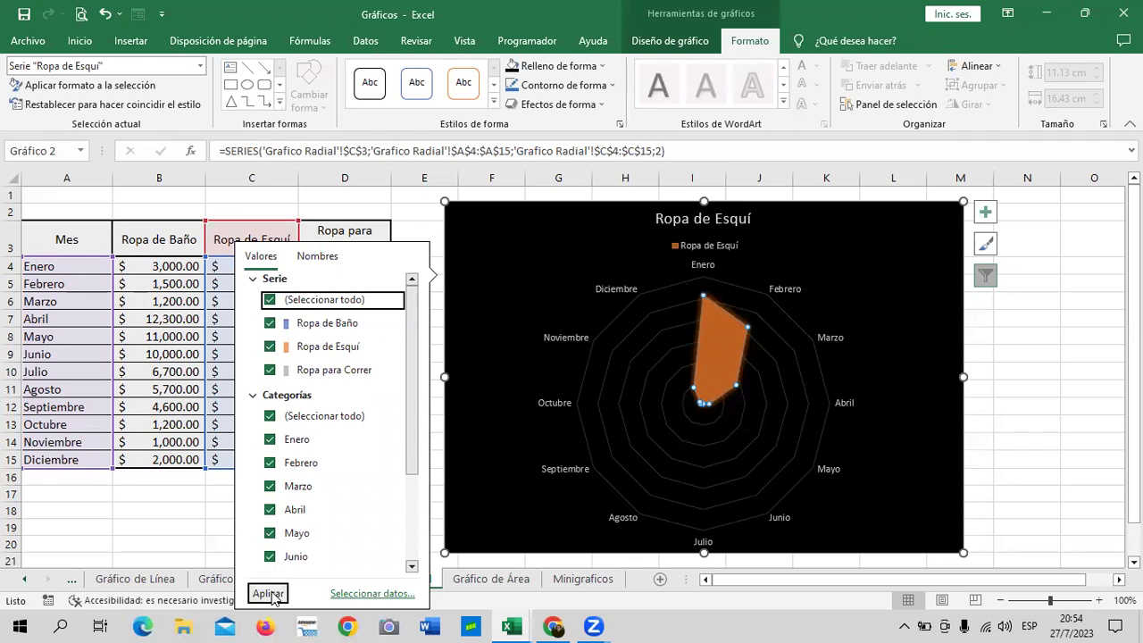
{"action": "left_click", "coordinate": [369, 594]}
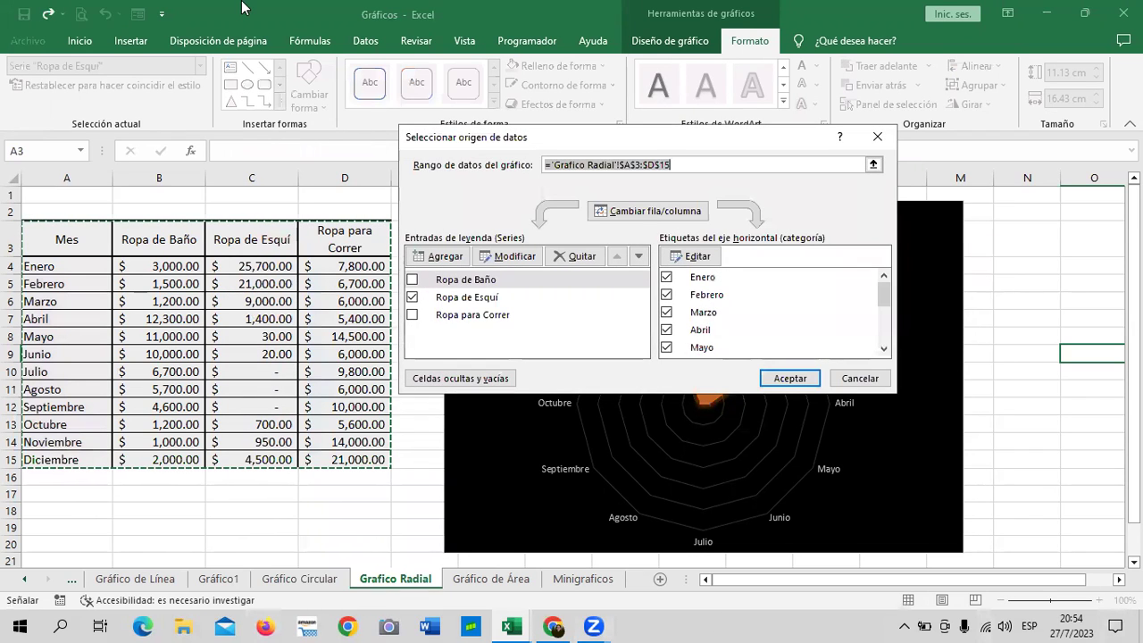
- Try swapping rows and columns, then cancel the data source changes
{"action": "left_click", "coordinate": [660, 215]}
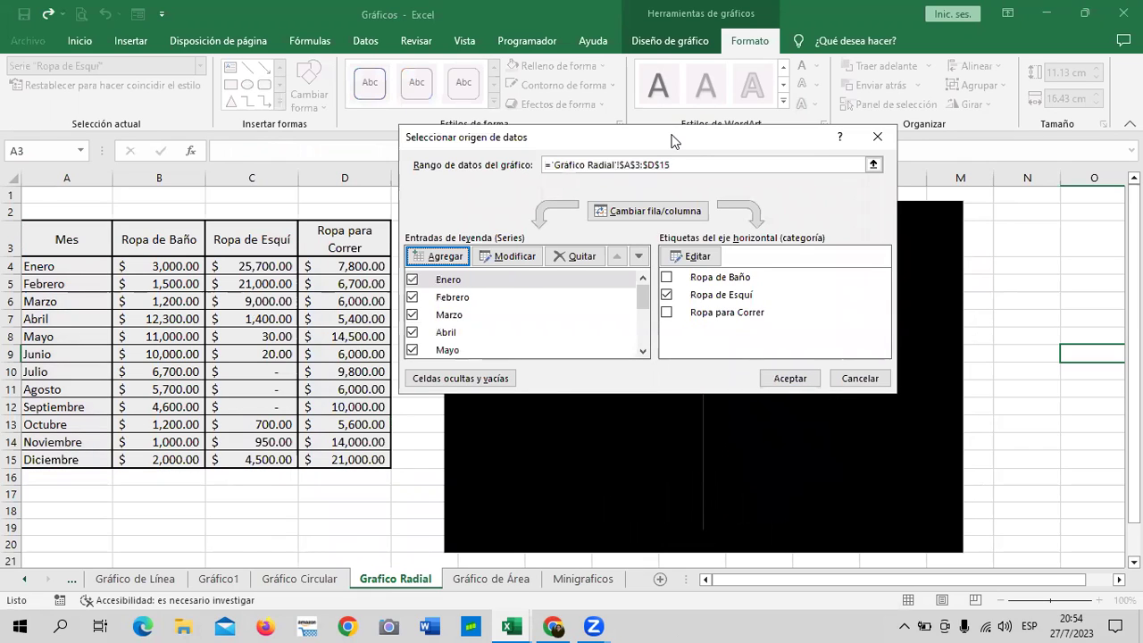
{"action": "left_click_drag", "start_coordinate": [671, 141], "coordinate": [479, 153]}
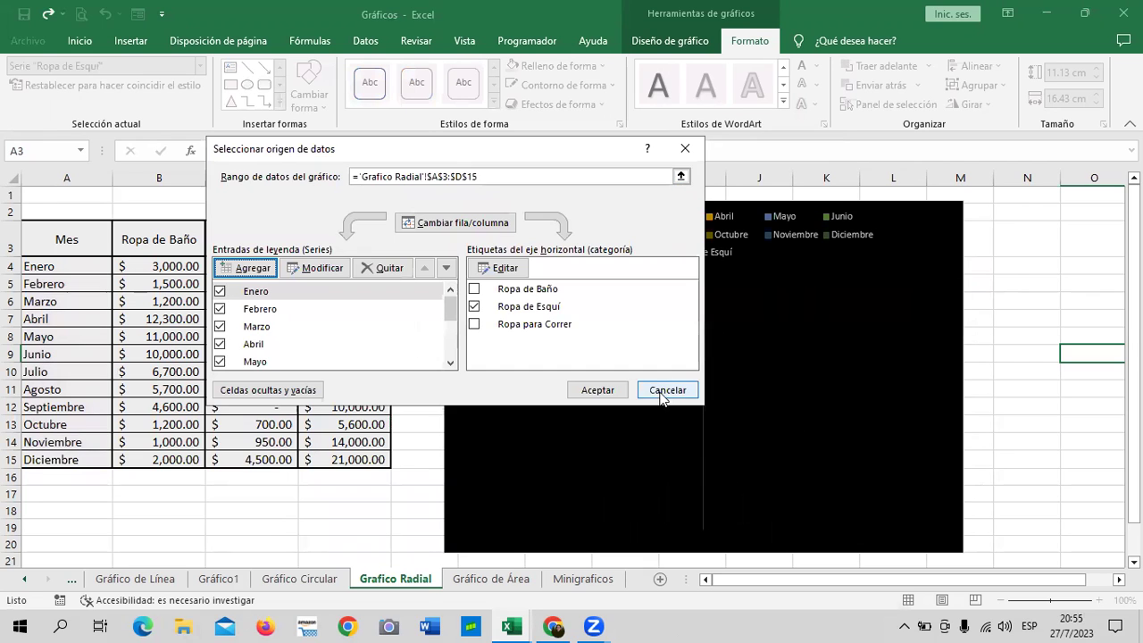
{"action": "left_click", "coordinate": [661, 393]}
- Check (Seleccionar todo) in the chart filter to show all three series again
{"action": "left_click", "coordinate": [989, 284]}
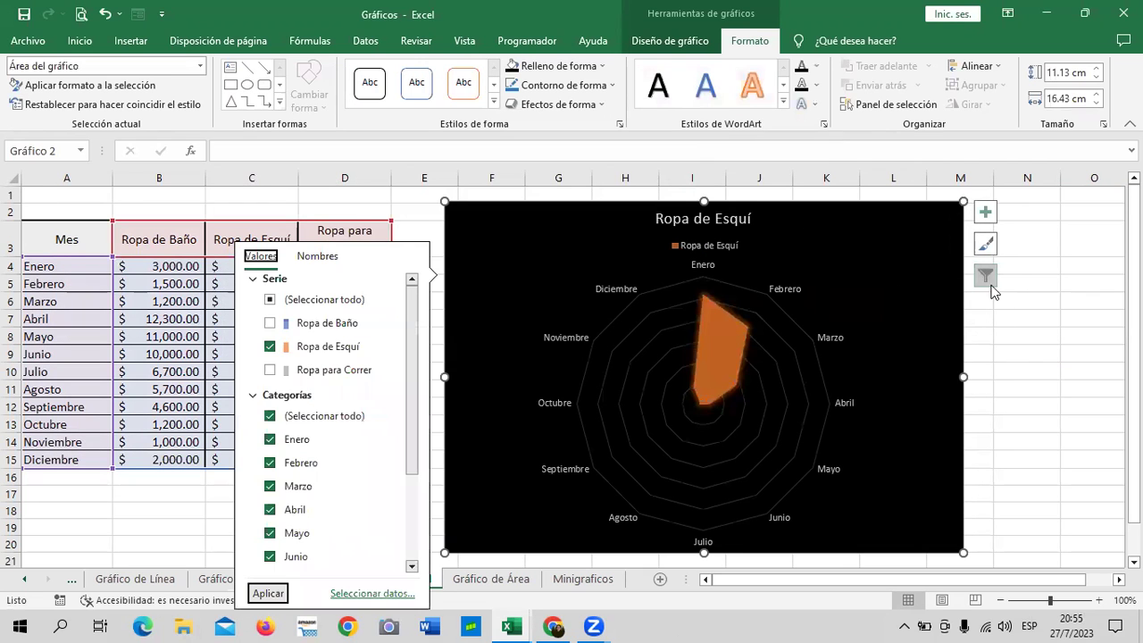
{"action": "left_click", "coordinate": [270, 301]}
{"action": "left_click", "coordinate": [271, 301]}
{"action": "left_click", "coordinate": [270, 300]}
{"action": "left_click", "coordinate": [268, 593]}
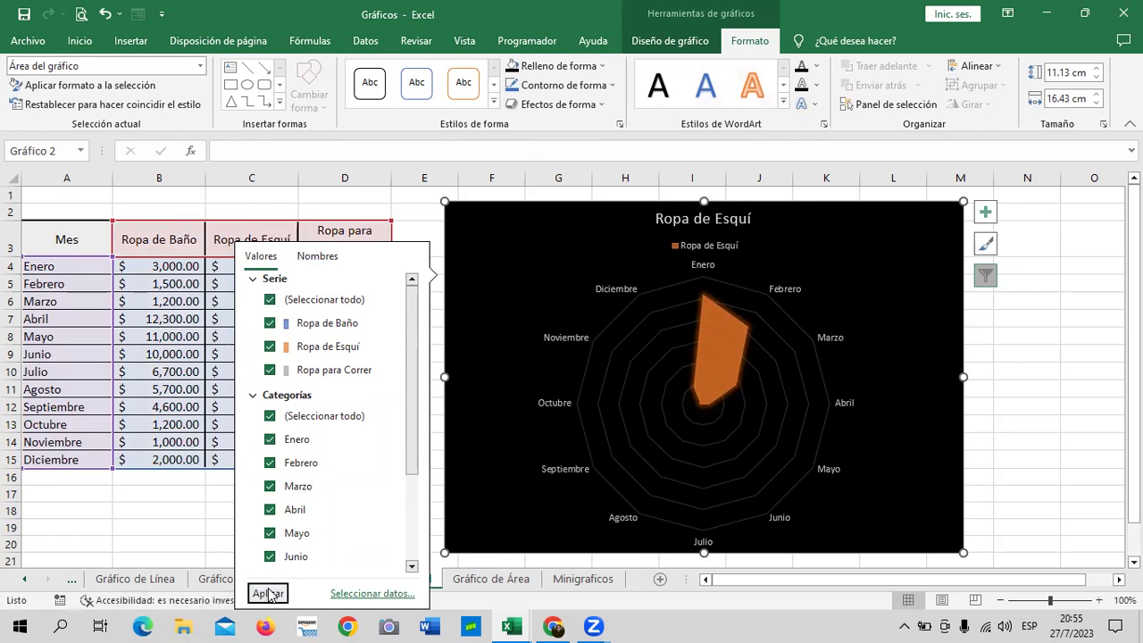
{"action": "left_click", "coordinate": [663, 464]}
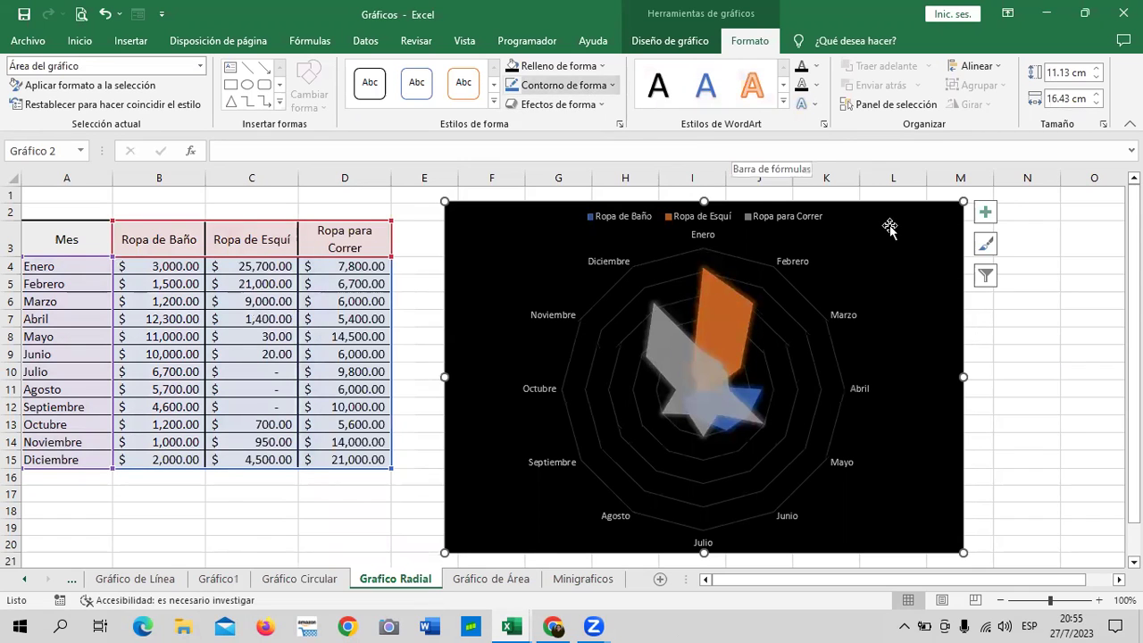
{"action": "left_click", "coordinate": [690, 44]}
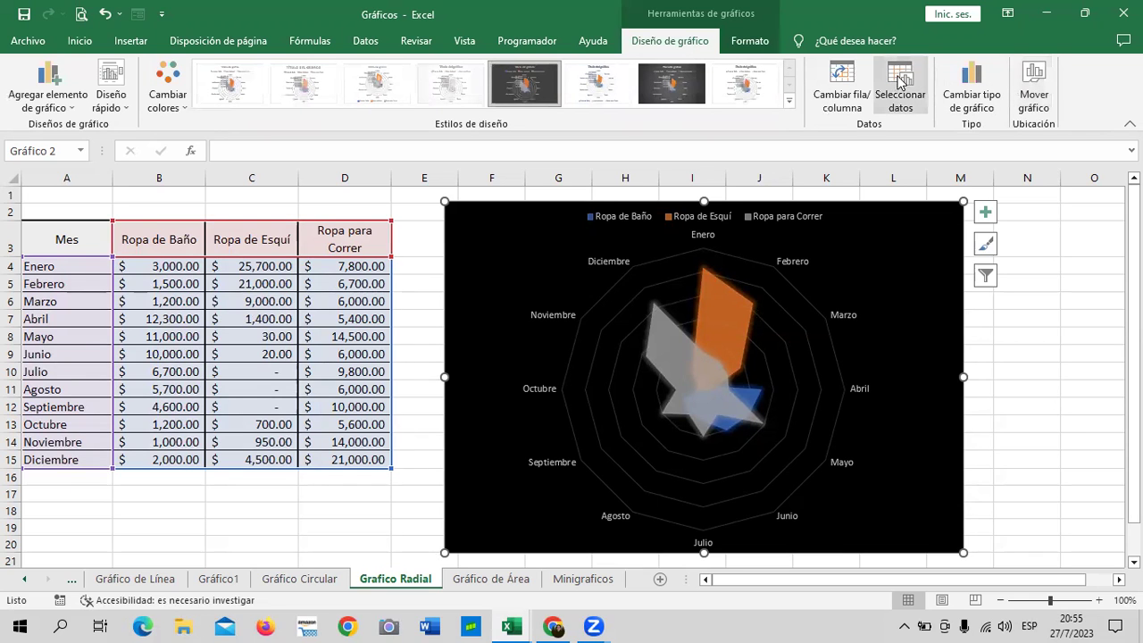
- Swap rows and columns so the months become the series, and accept
{"action": "left_click", "coordinate": [900, 83]}
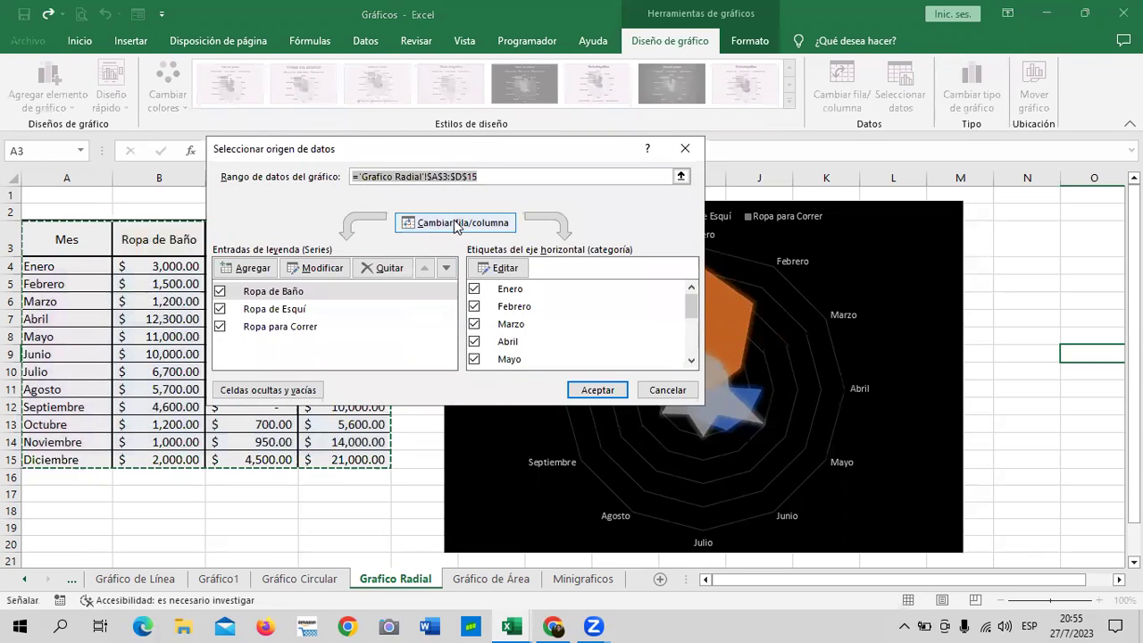
{"action": "left_click", "coordinate": [456, 224]}
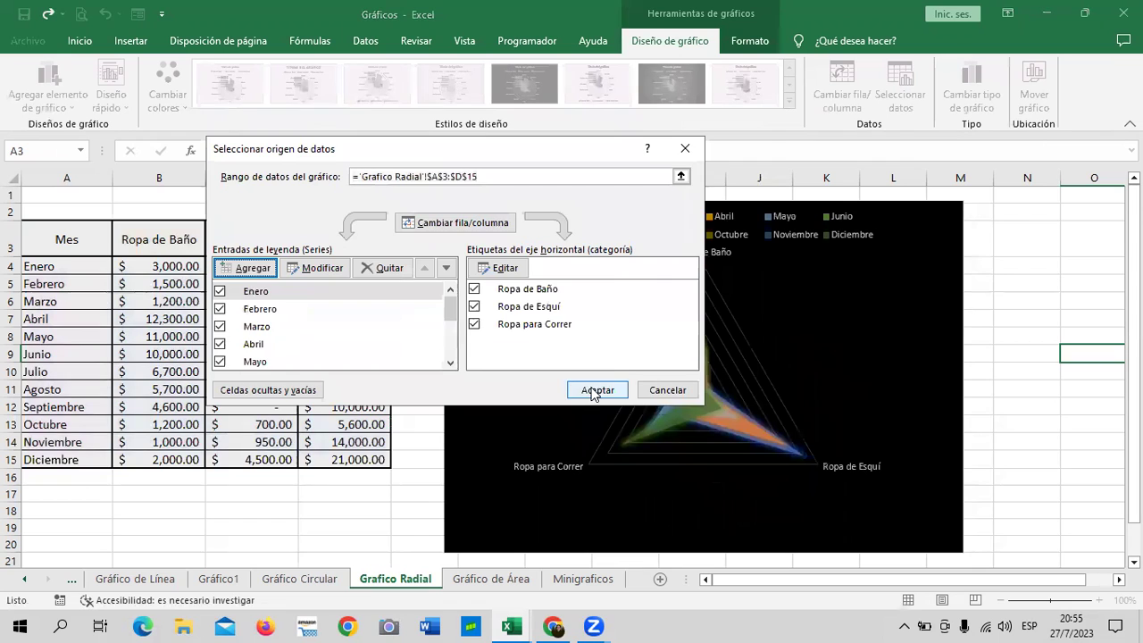
{"action": "left_click", "coordinate": [597, 391]}
- Swap rows and columns back so the twelve months are the categories
{"action": "left_click", "coordinate": [1027, 432]}
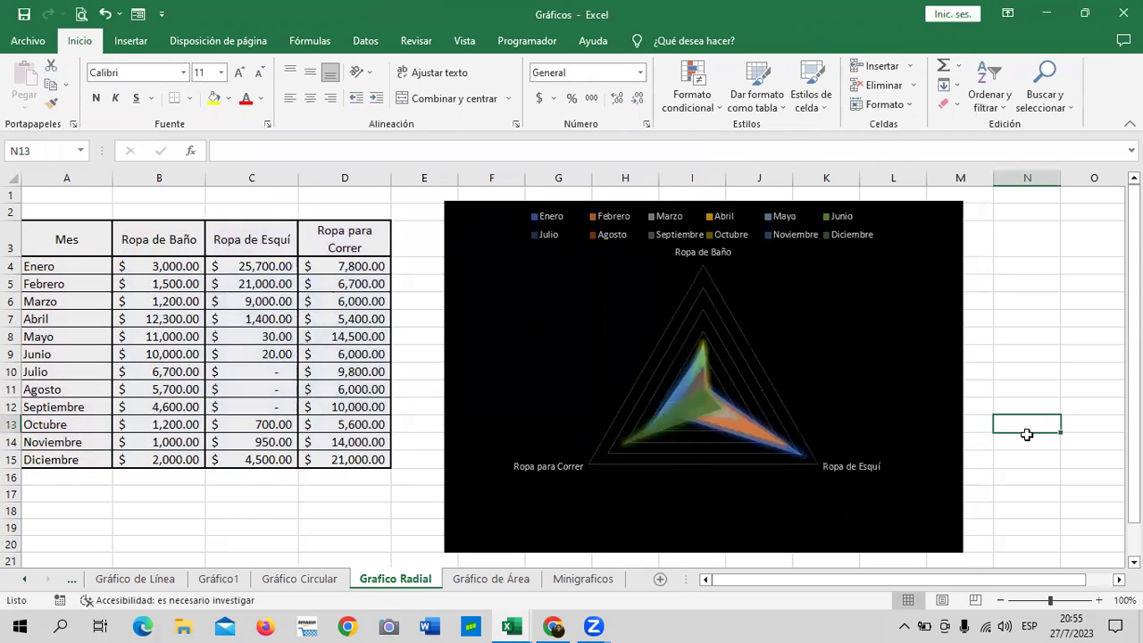
{"action": "left_click", "coordinate": [527, 471]}
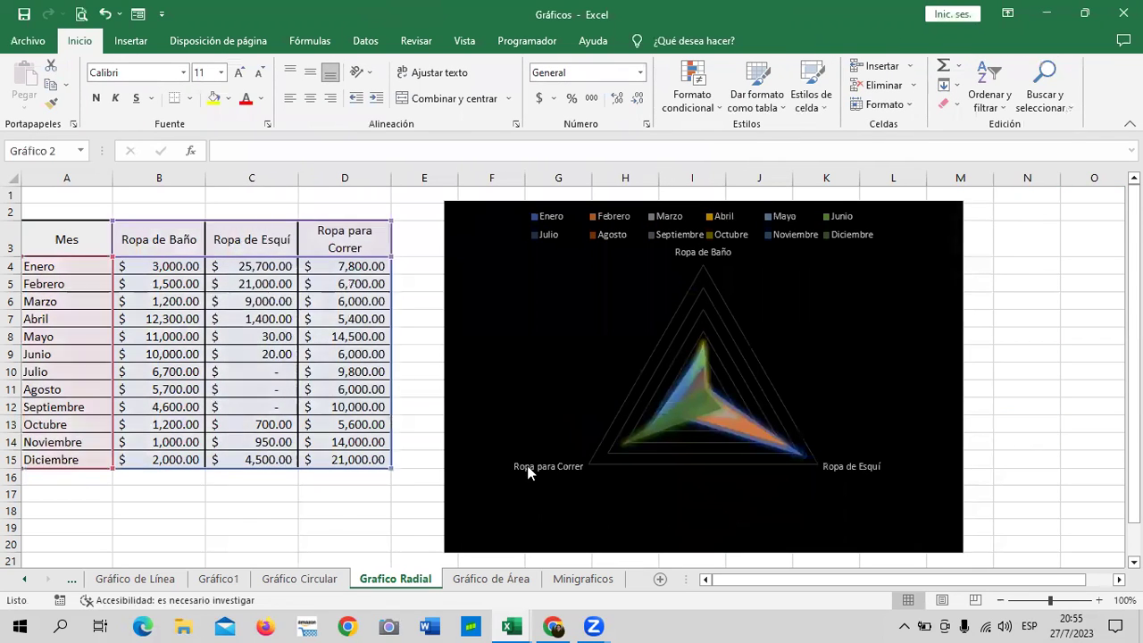
{"action": "left_click", "coordinate": [527, 465]}
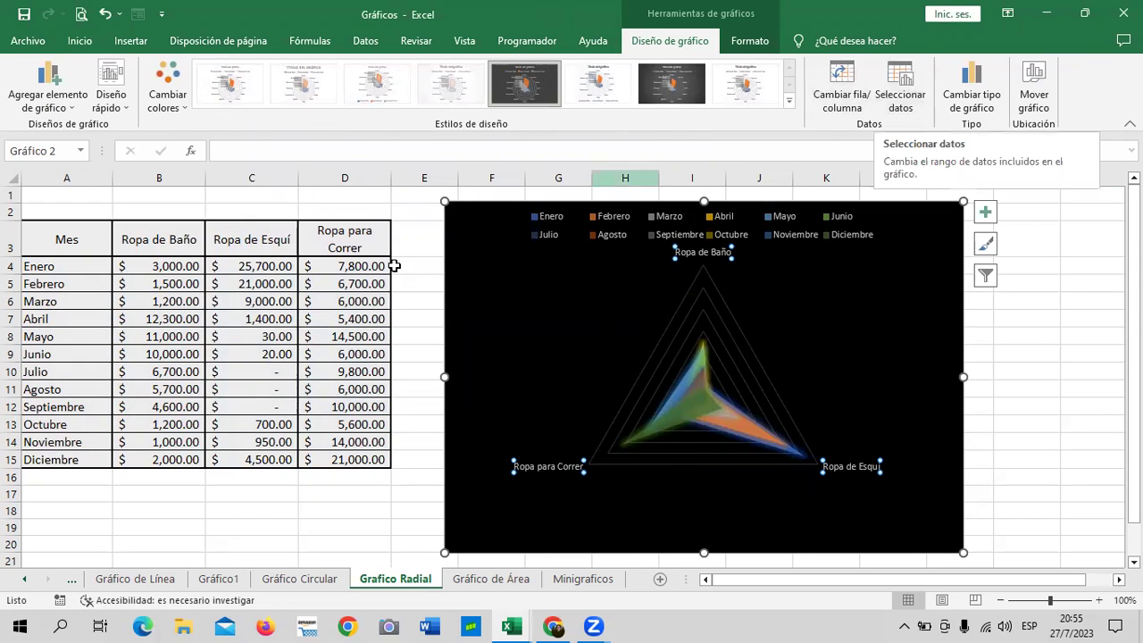
{"action": "left_click", "coordinate": [900, 97]}
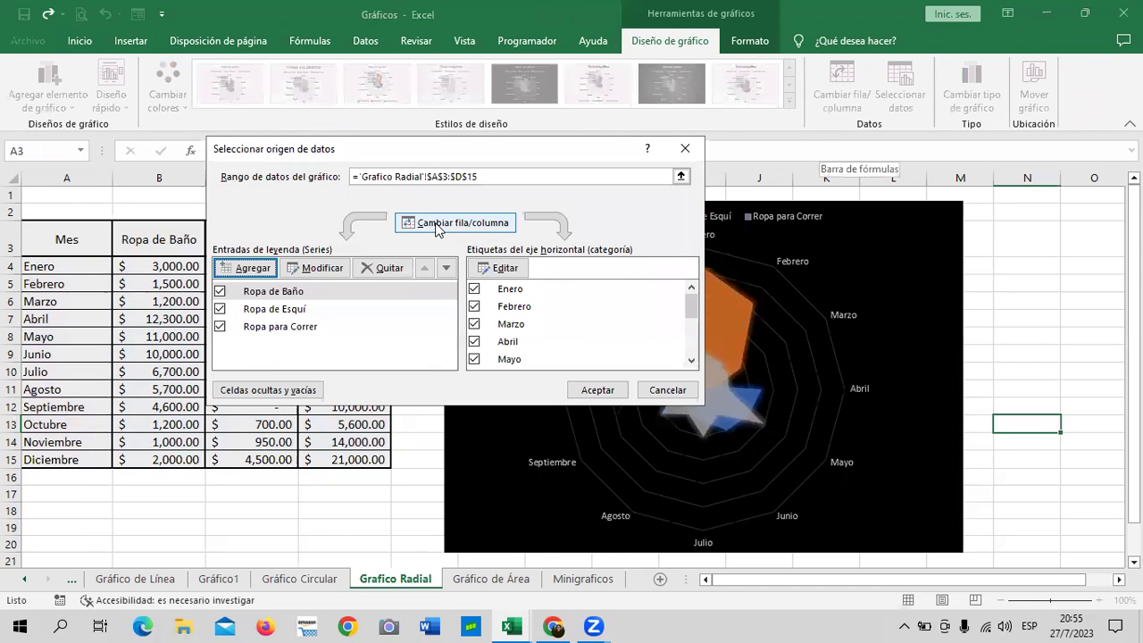
{"action": "left_click", "coordinate": [608, 394]}
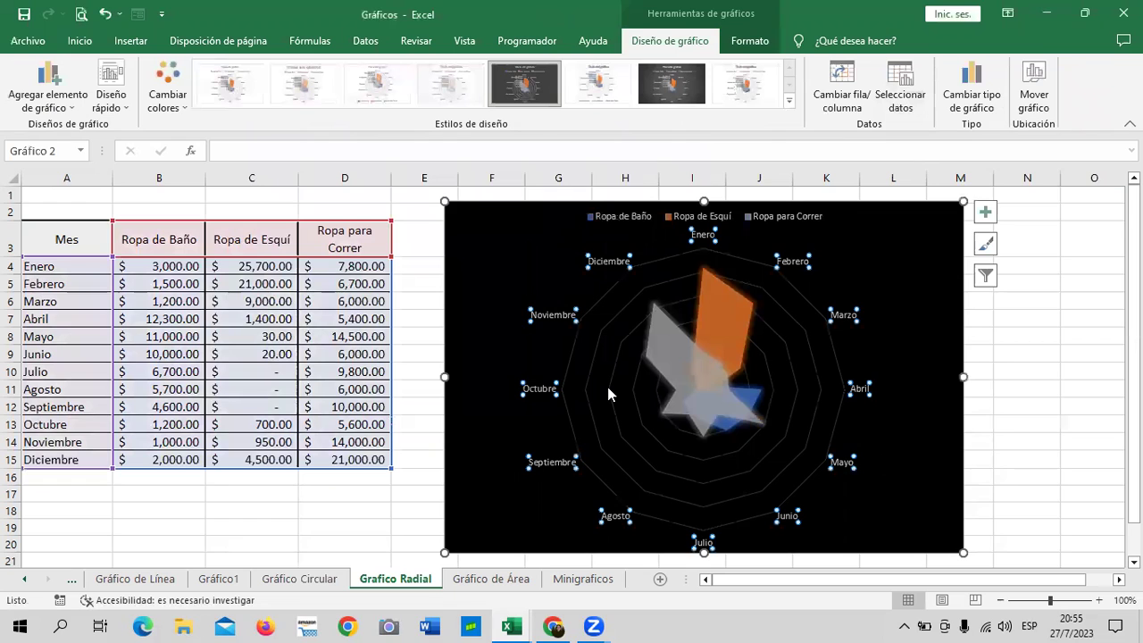
{"action": "left_click", "coordinate": [1047, 443]}
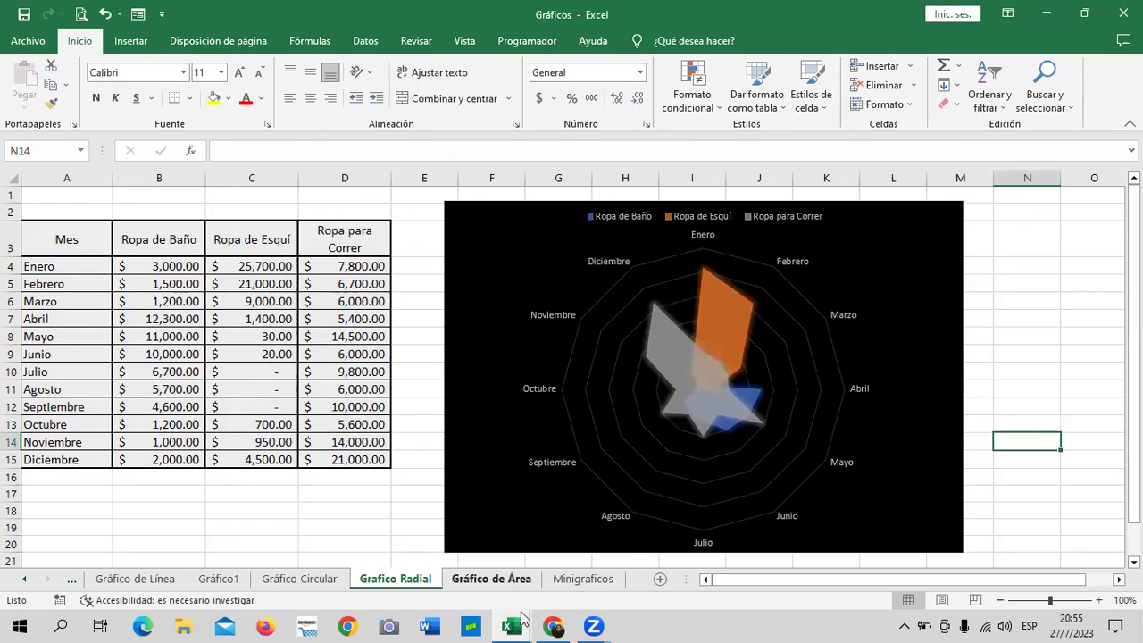
{"action": "left_click", "coordinate": [509, 586]}
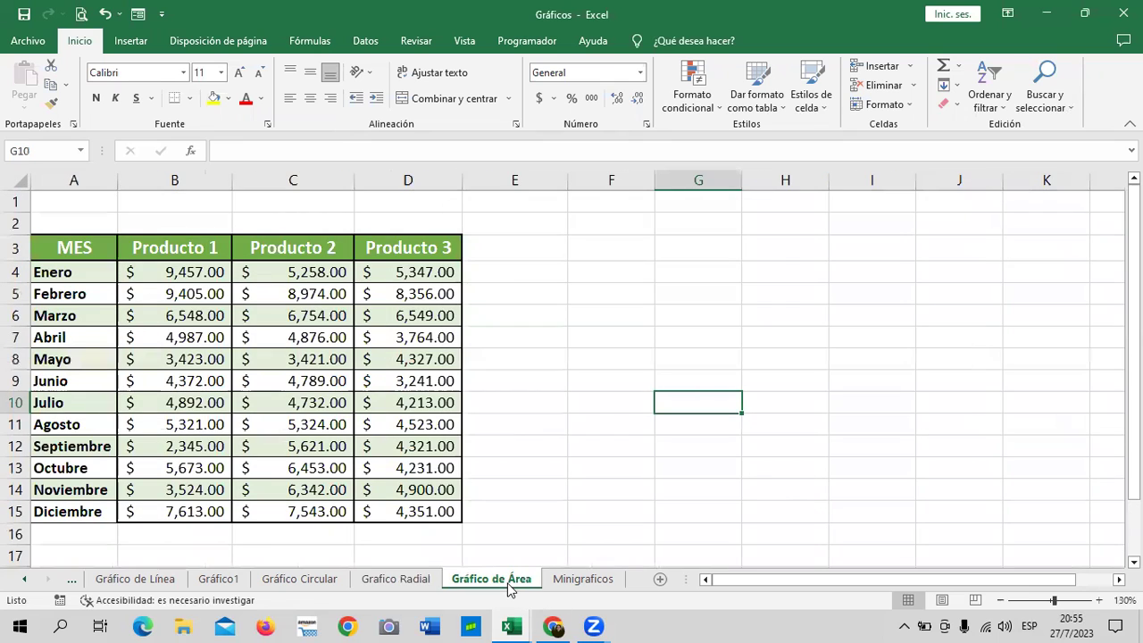
{"action": "left_click", "coordinate": [585, 584]}
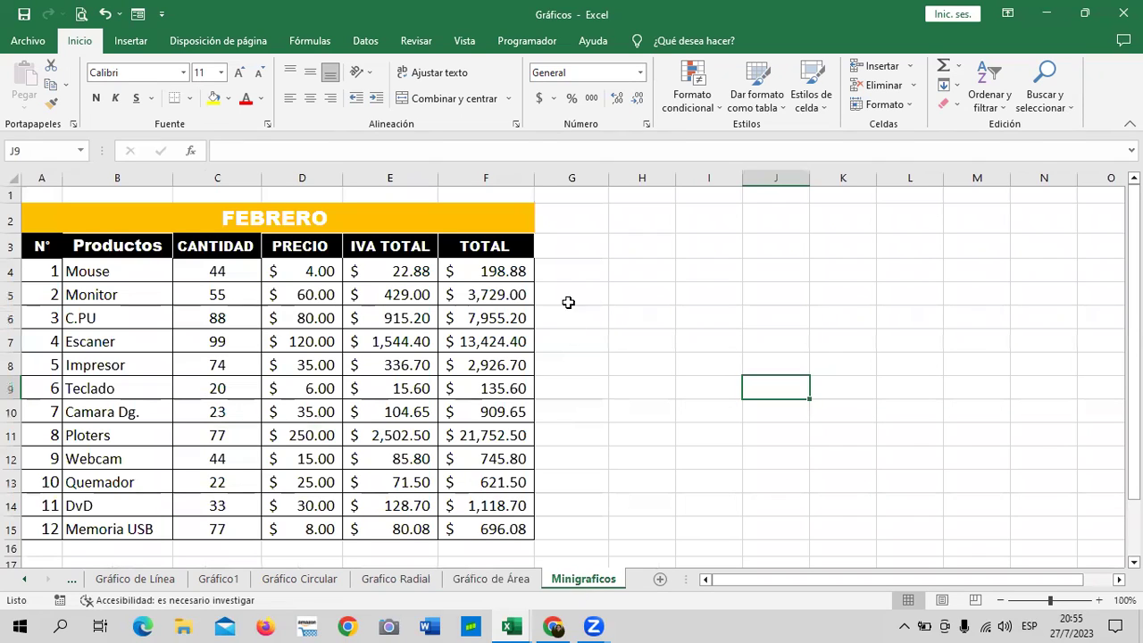
{"action": "left_click", "coordinate": [566, 266]}
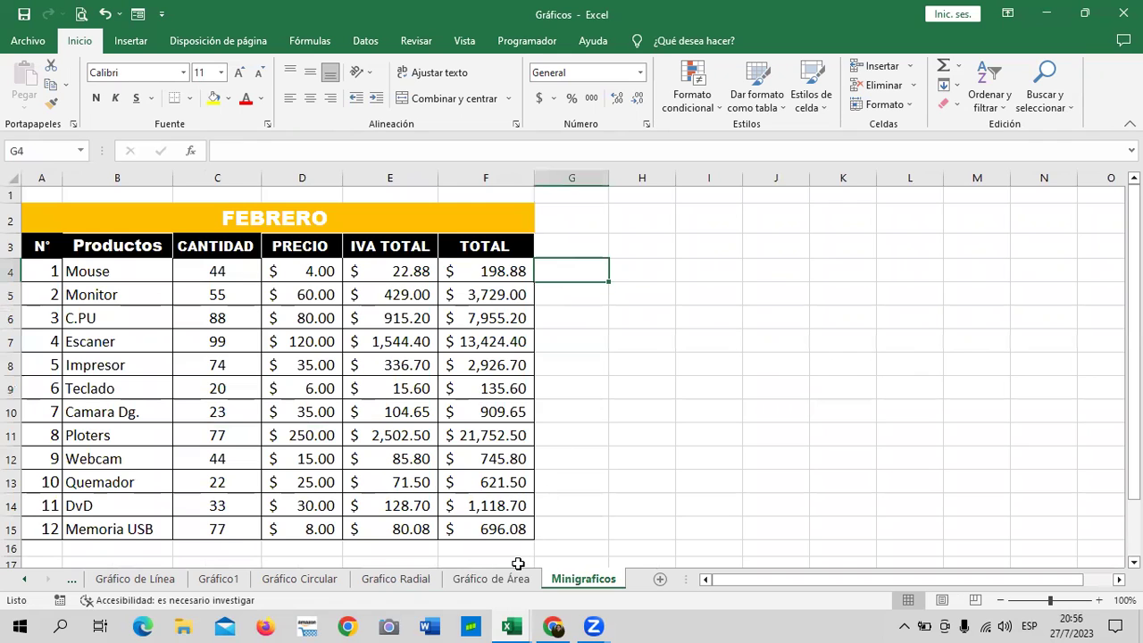
{"action": "left_click", "coordinate": [505, 579]}
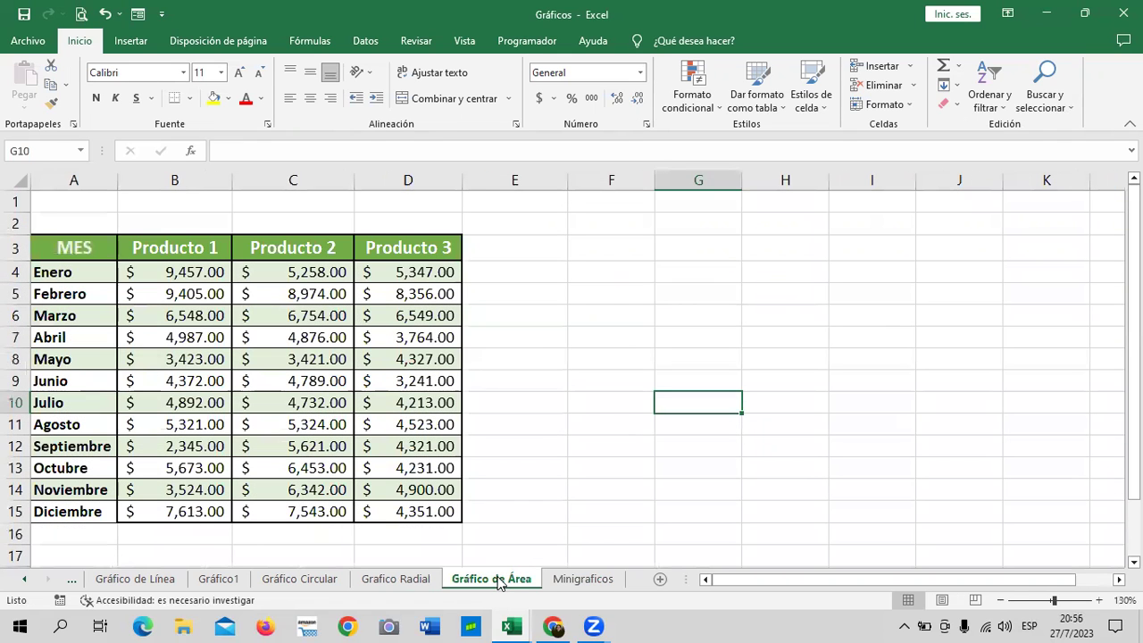
{"action": "left_click", "coordinate": [425, 581]}
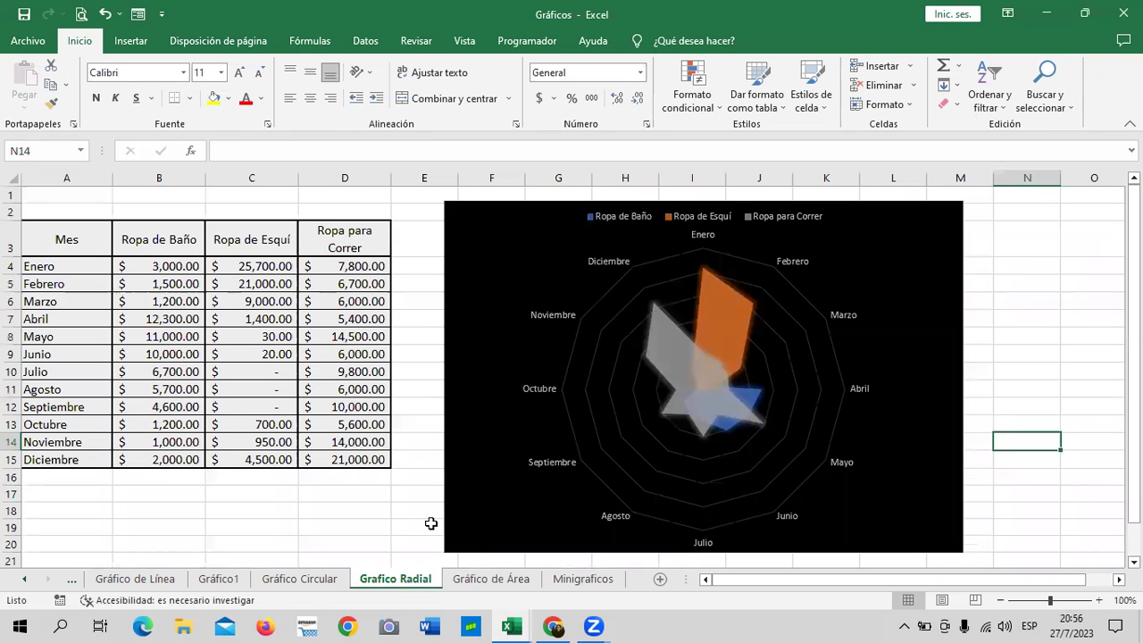
{"action": "left_click", "coordinate": [284, 580]}
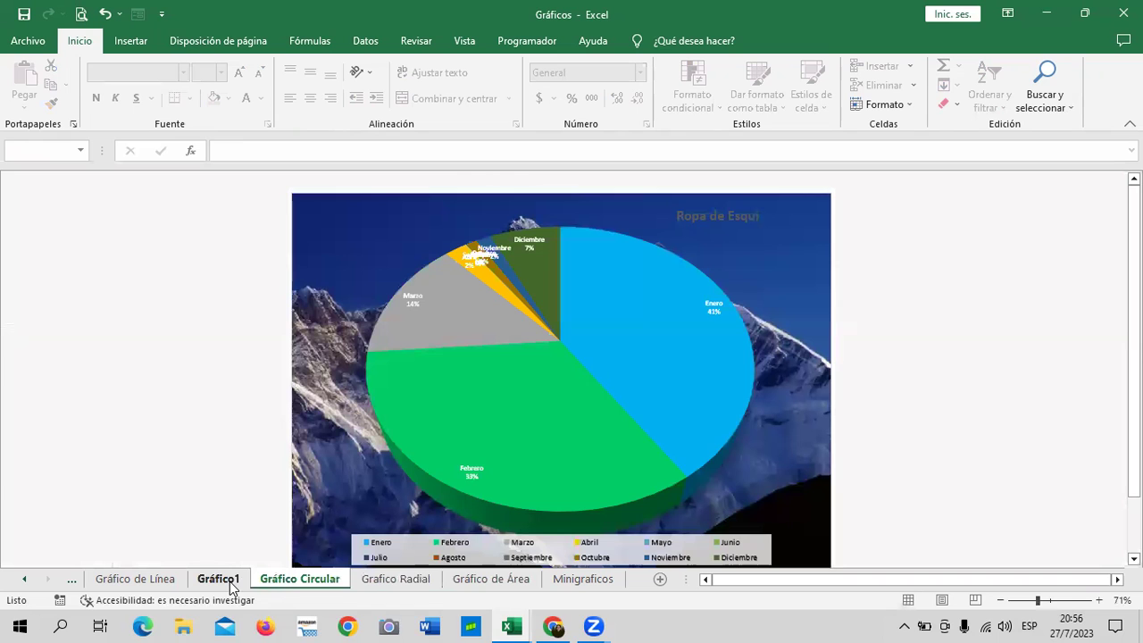
{"action": "left_click", "coordinate": [25, 581]}
{"action": "left_click", "coordinate": [25, 581]}
{"action": "left_click", "coordinate": [25, 581]}
{"action": "left_click", "coordinate": [134, 581]}
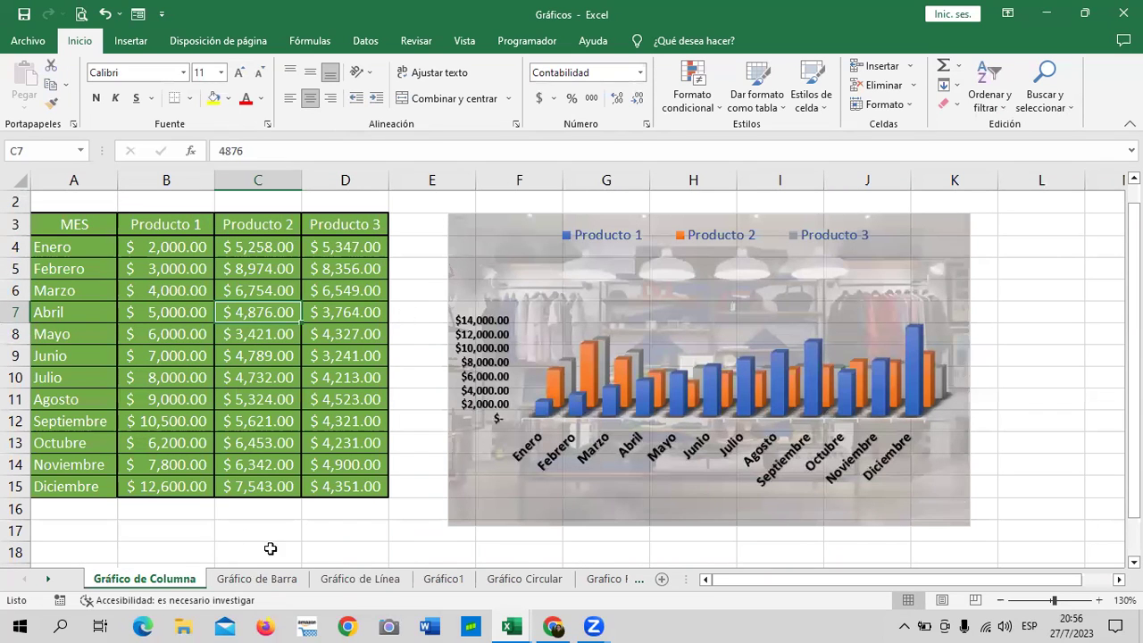
{"action": "left_click", "coordinate": [262, 580]}
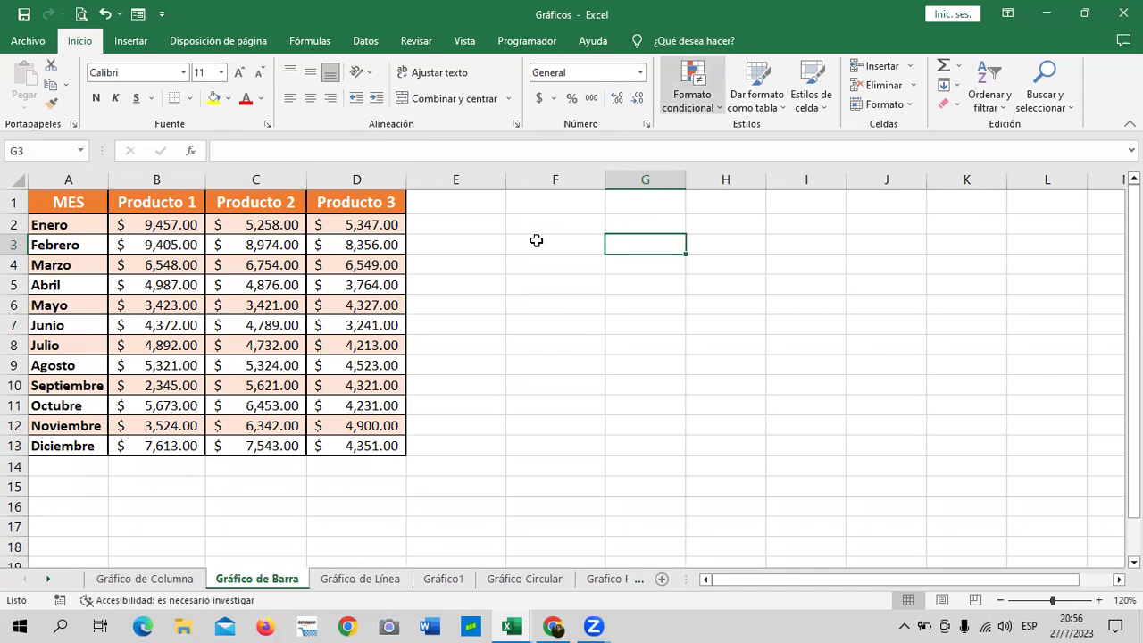
{"action": "left_click", "coordinate": [347, 580]}
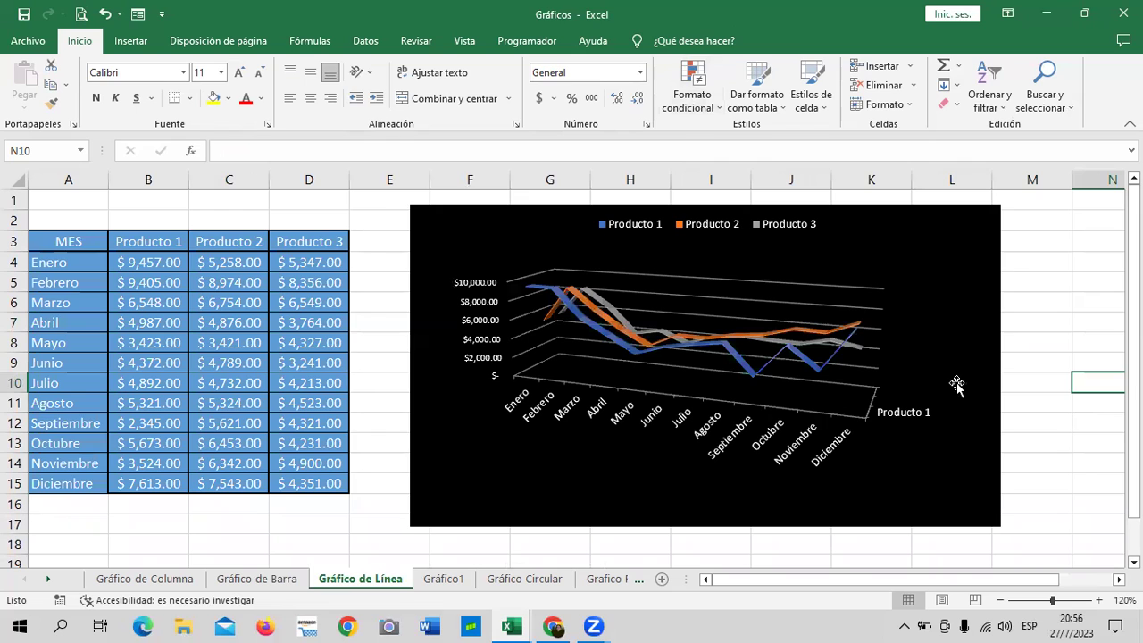
{"action": "left_click", "coordinate": [938, 324]}
{"action": "left_click", "coordinate": [444, 581]}
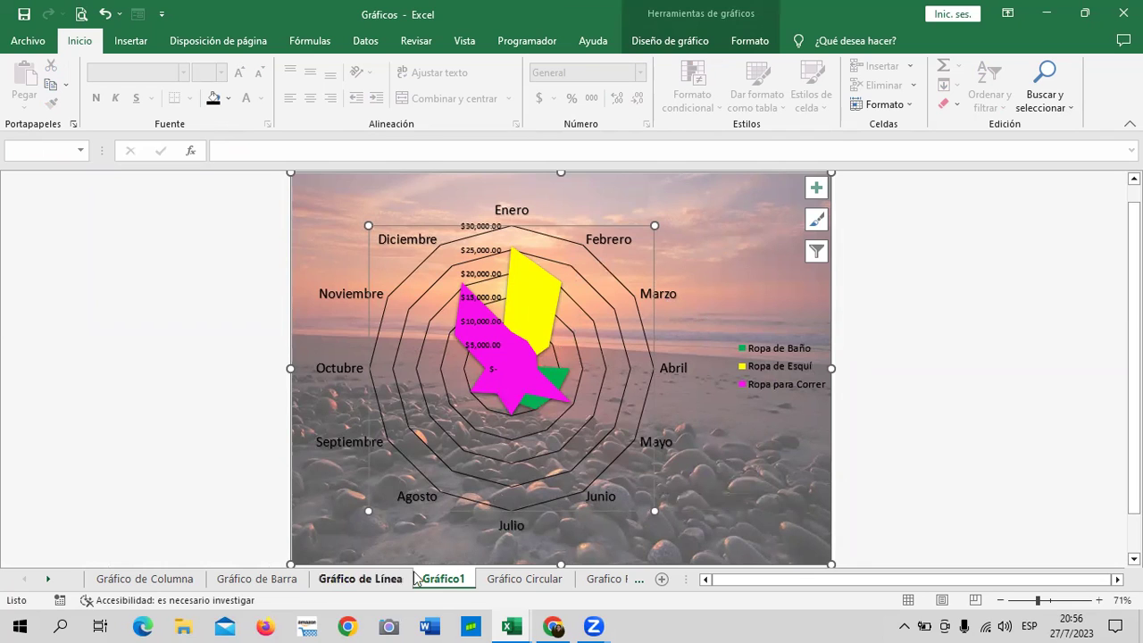
{"action": "left_click", "coordinate": [500, 581]}
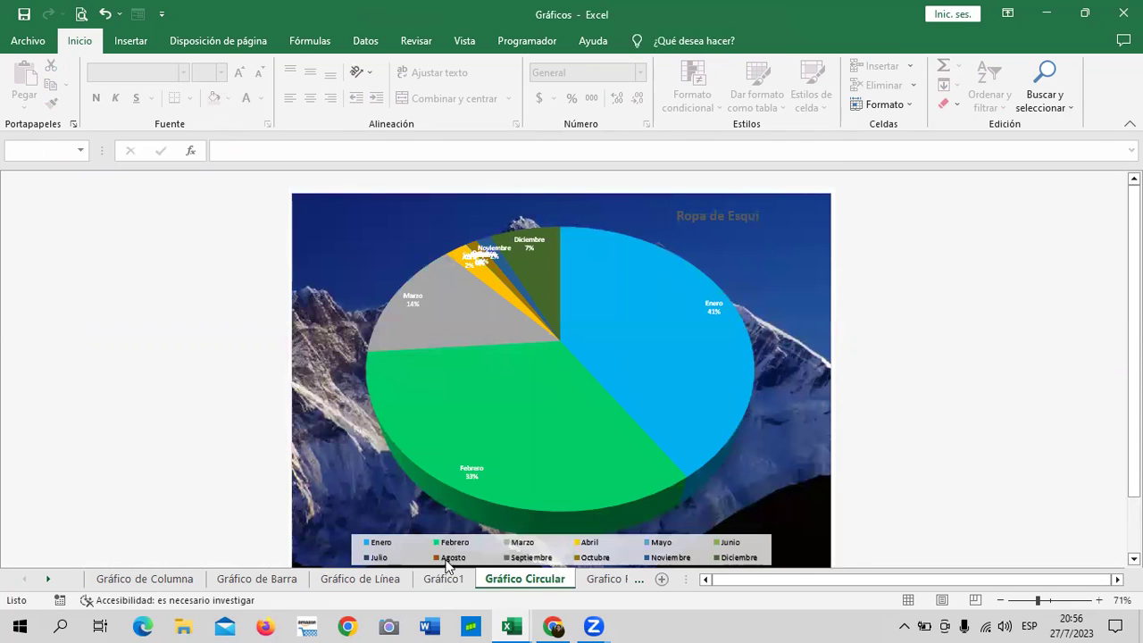
{"action": "left_click", "coordinate": [45, 580]}
{"action": "left_click", "coordinate": [46, 579]}
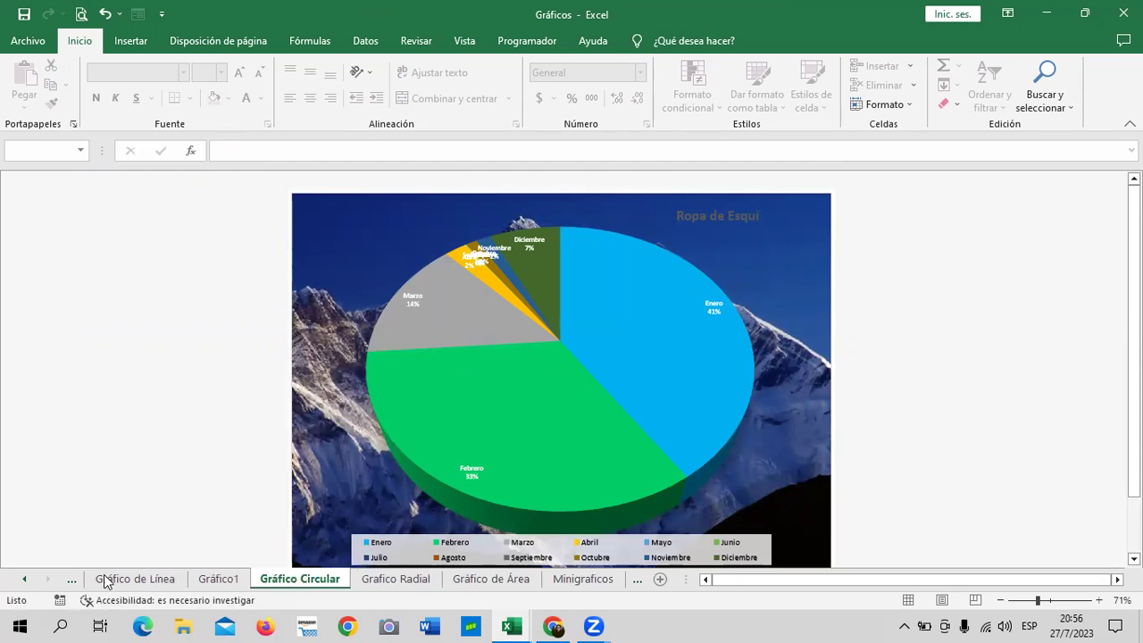
{"action": "left_click", "coordinate": [396, 579]}
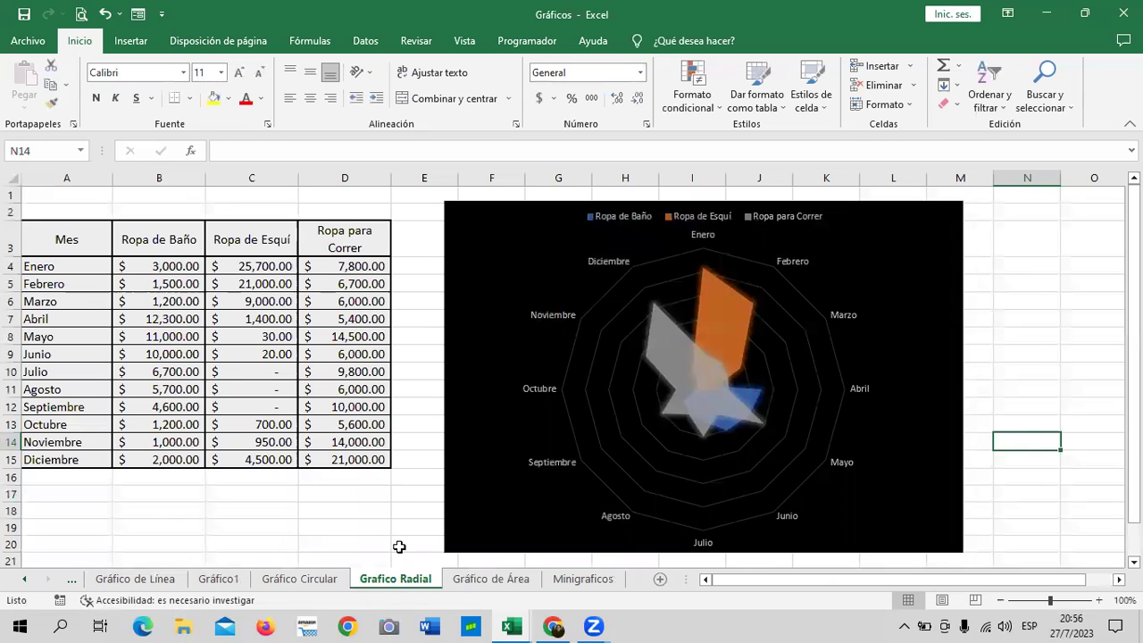
- Go to the Gráfico de Área sheet and select cell F3
{"action": "left_click", "coordinate": [489, 580]}
{"action": "left_click", "coordinate": [593, 244]}
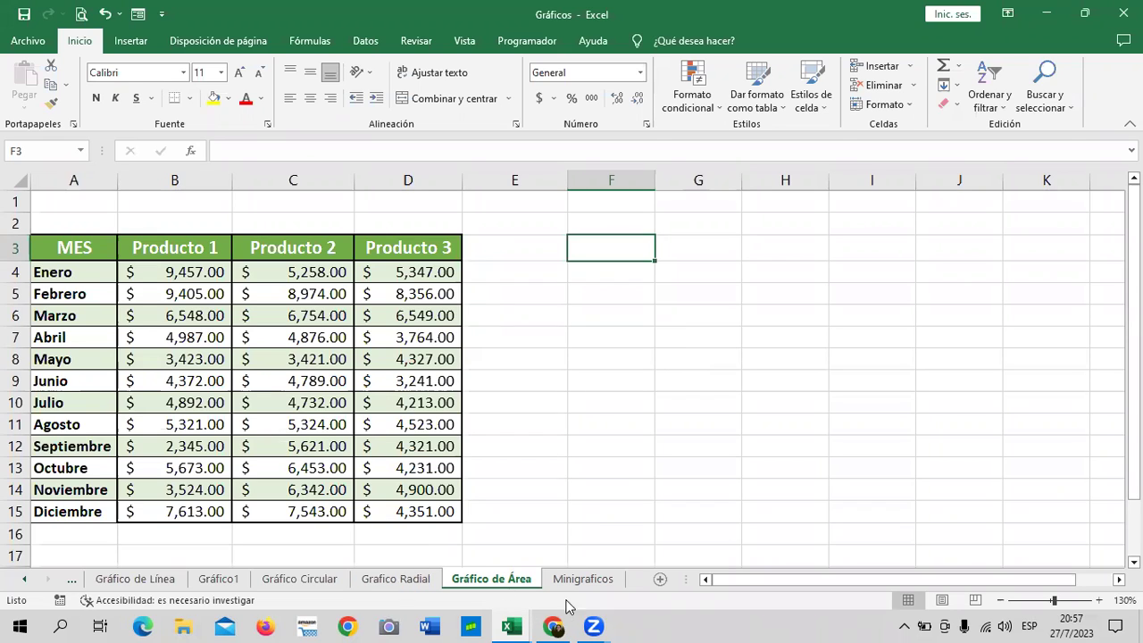
- In Chrome, open the 4.11 Laboratorio quiz and scroll through it
{"action": "mouse_move", "coordinate": [561, 624]}
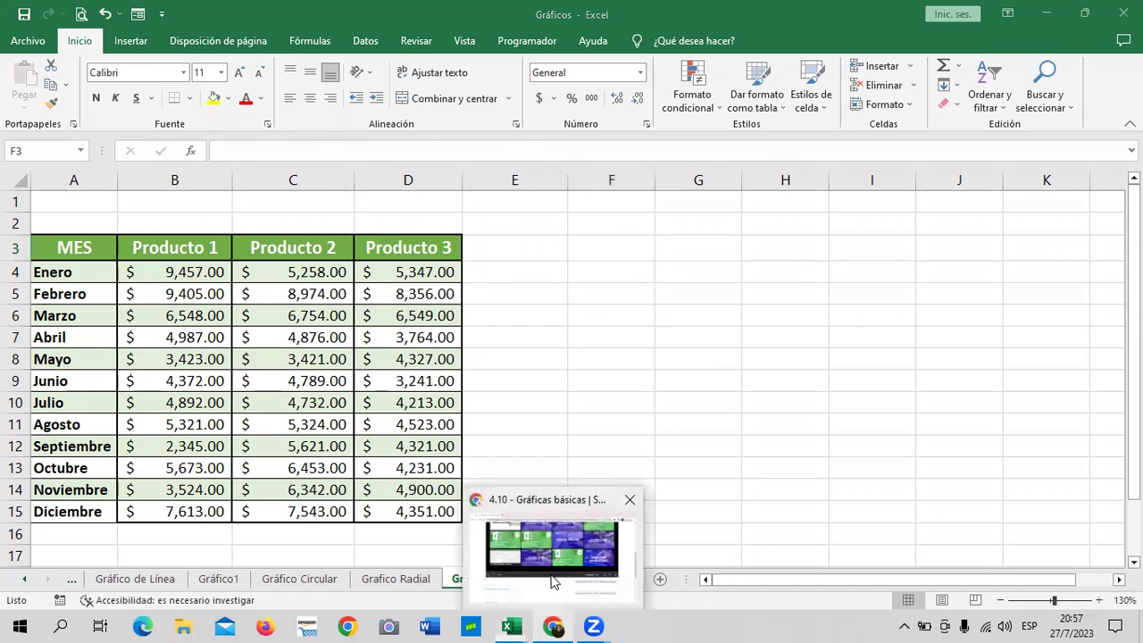
{"action": "left_click", "coordinate": [554, 549]}
{"action": "scroll", "coordinate": [493, 395], "scroll_direction": "up", "scroll_amount": 3}
{"action": "scroll", "coordinate": [492, 396], "scroll_direction": "up", "scroll_amount": 2}
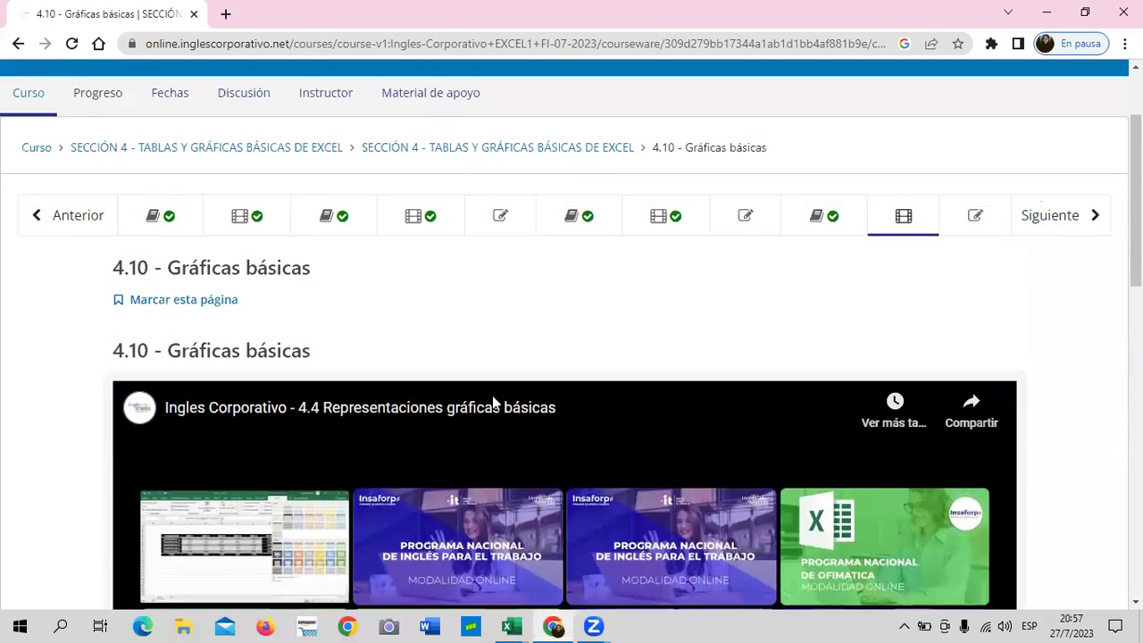
{"action": "left_click", "coordinate": [952, 245]}
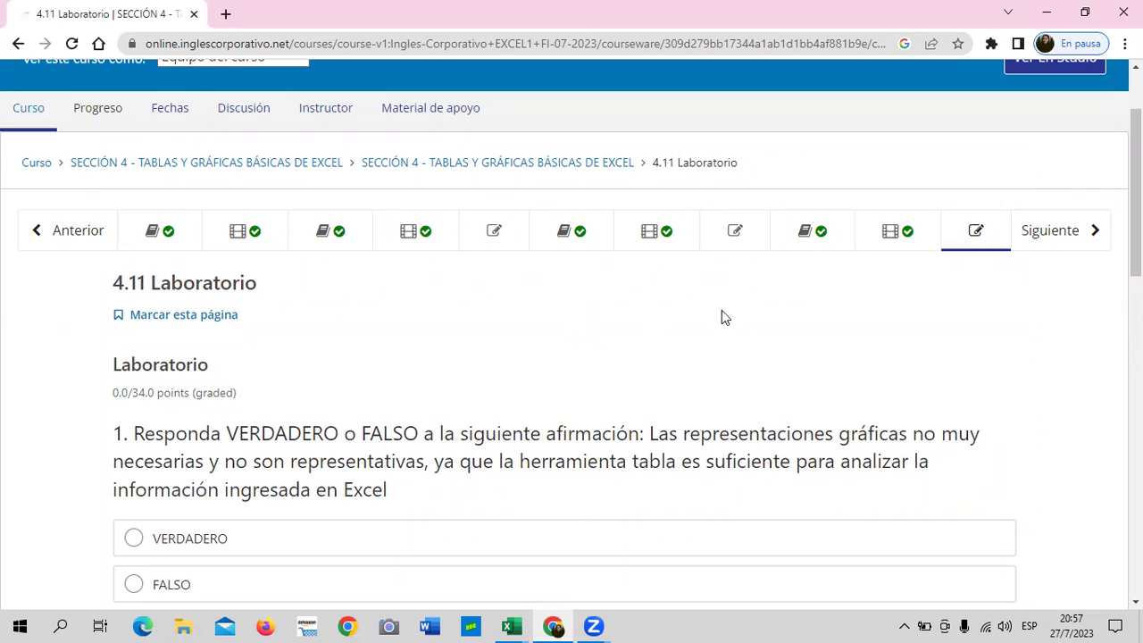
{"action": "scroll", "coordinate": [696, 362], "scroll_direction": "down", "scroll_amount": 5}
{"action": "scroll", "coordinate": [686, 382], "scroll_direction": "down", "scroll_amount": 5}
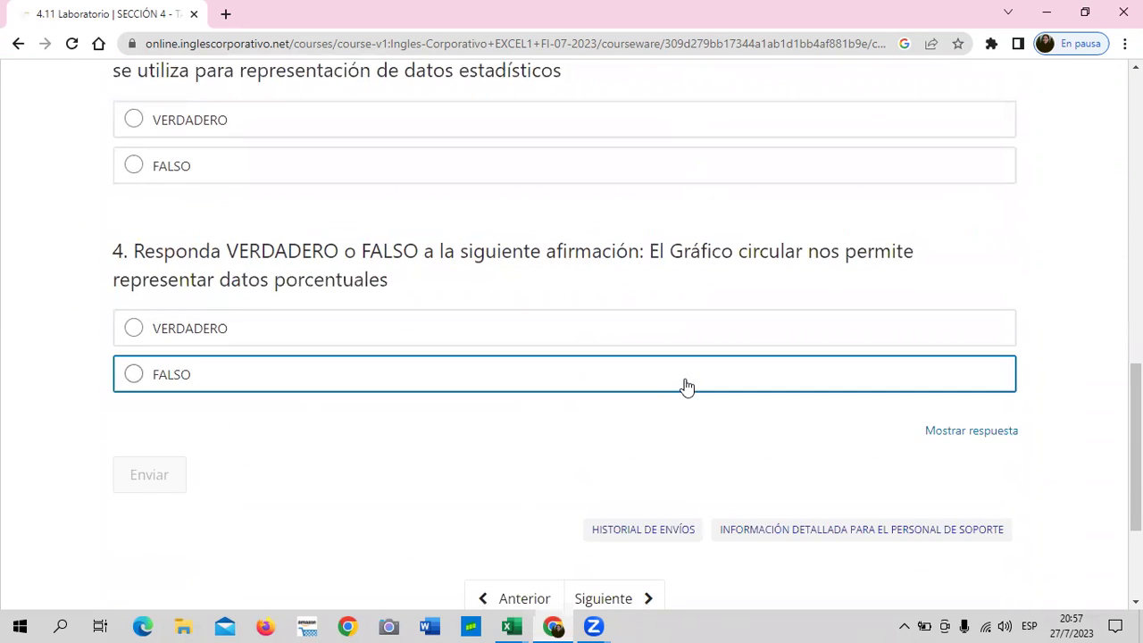
{"action": "scroll", "coordinate": [686, 384], "scroll_direction": "up", "scroll_amount": 5}
{"action": "scroll", "coordinate": [687, 382], "scroll_direction": "up", "scroll_amount": 5}
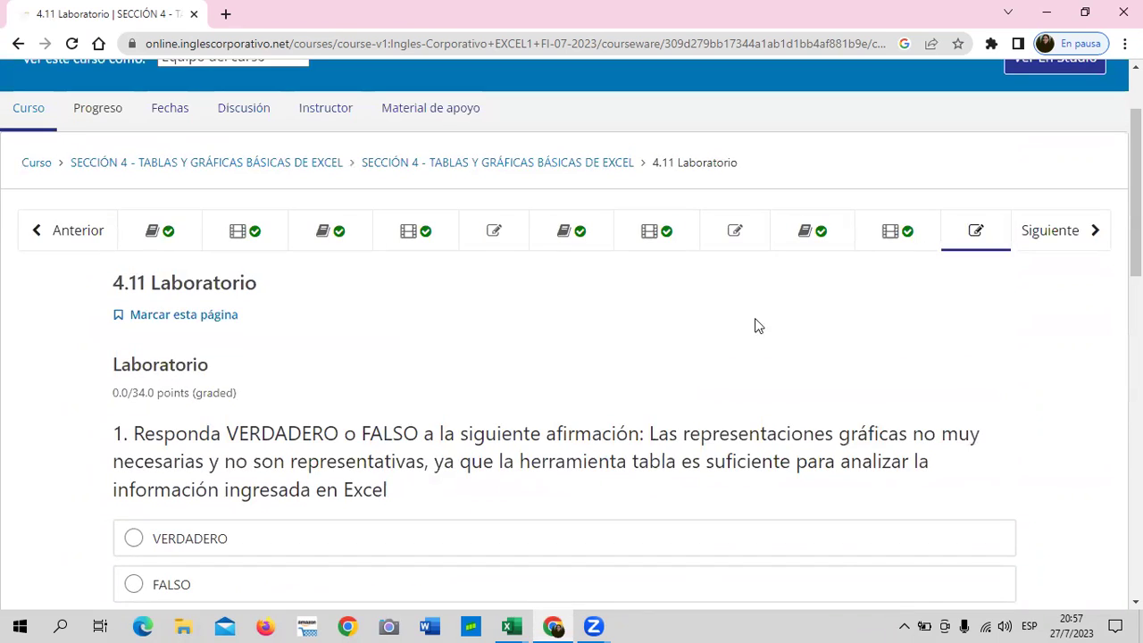
- Return to the 4.10 Gráficas básicas video lesson
{"action": "left_click", "coordinate": [871, 234]}
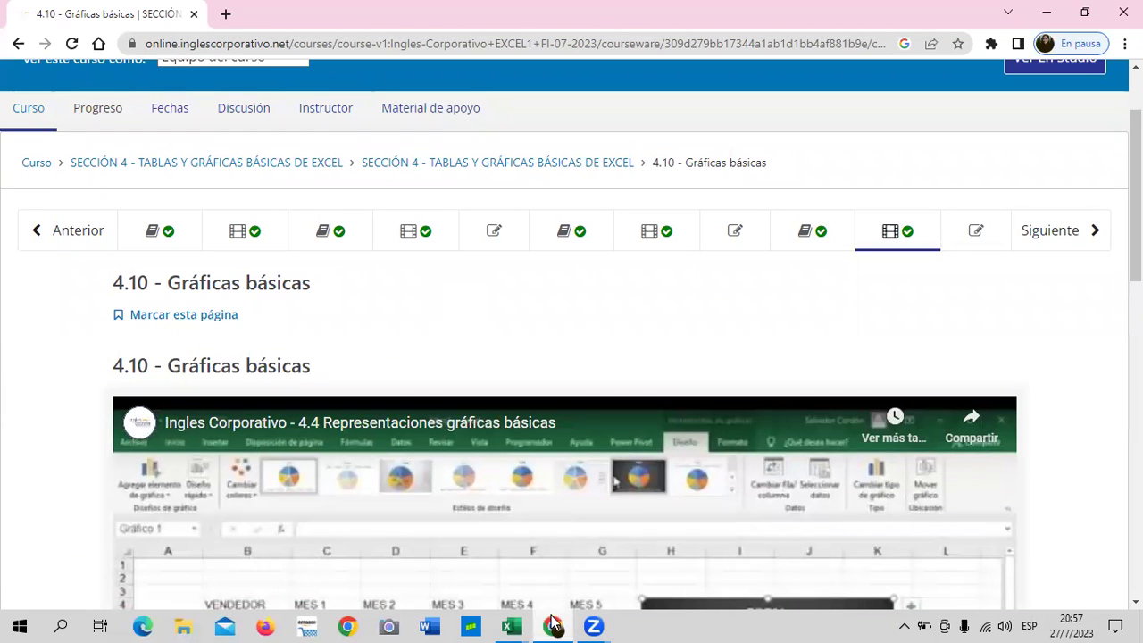
{"action": "mouse_move", "coordinate": [554, 626]}
{"action": "mouse_move", "coordinate": [510, 626]}
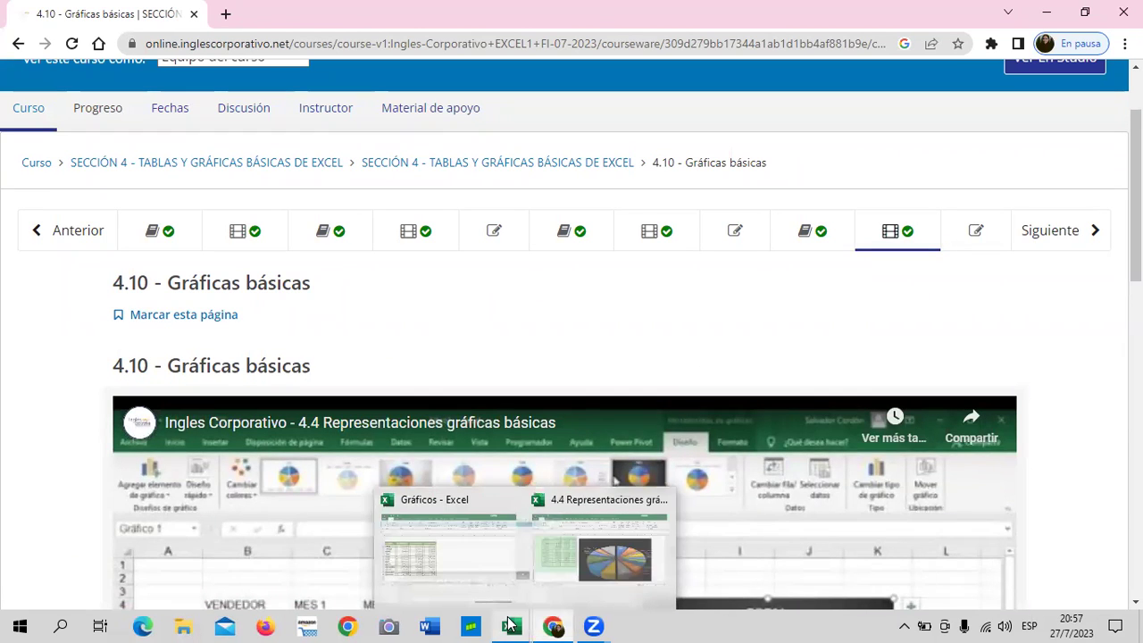